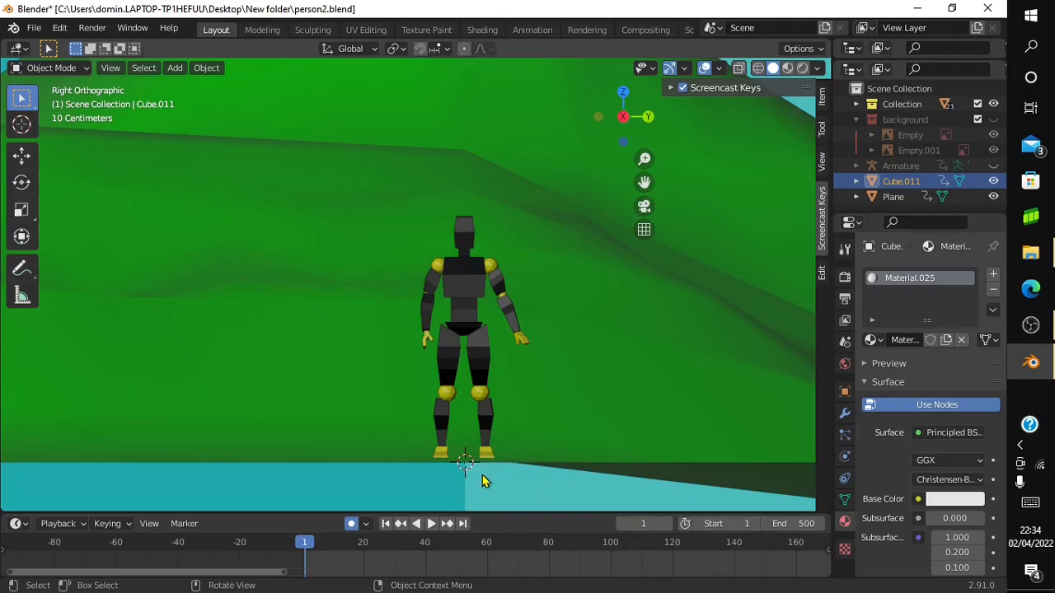
Play back the robot character's animation to review its arm movement
{"action": "key", "text": "space"}
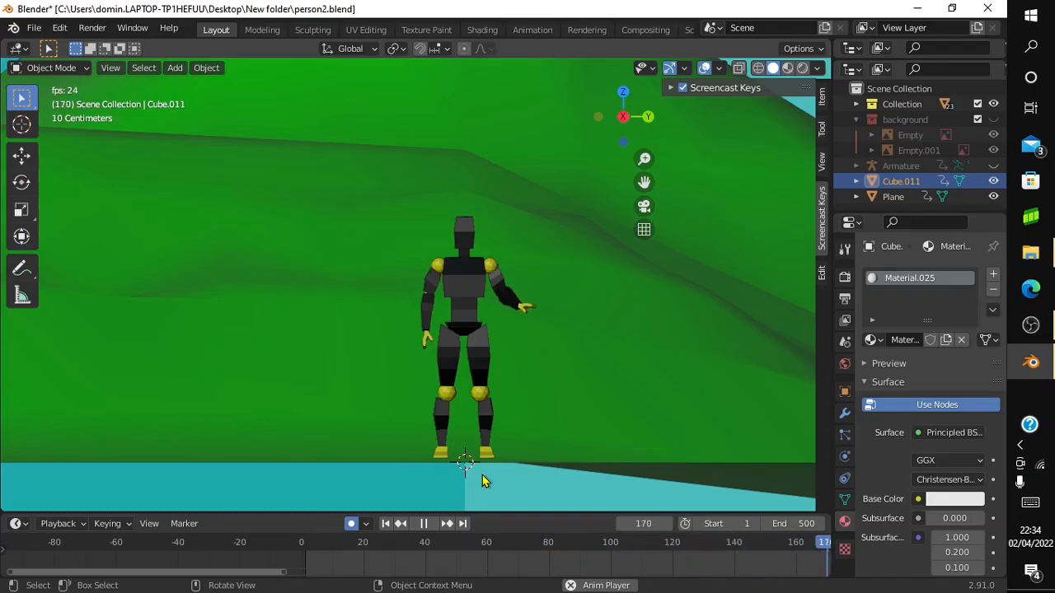
{"action": "key", "text": "space"}
{"action": "key", "text": "space"}
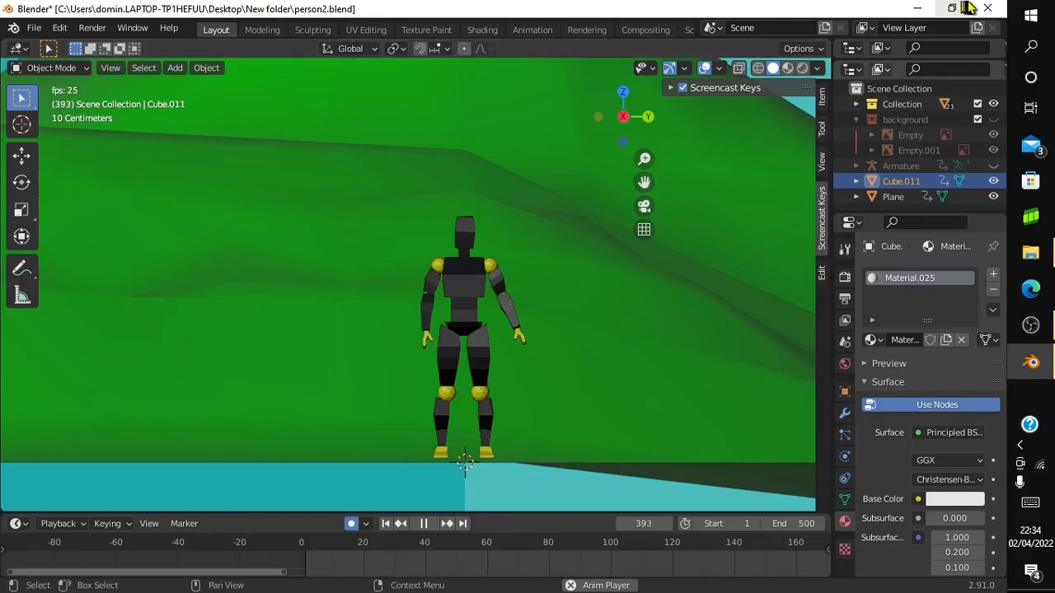
Close the person2 project with its changes saved and clear the OBS window off the desktop
{"action": "left_click", "coordinate": [987, 8]}
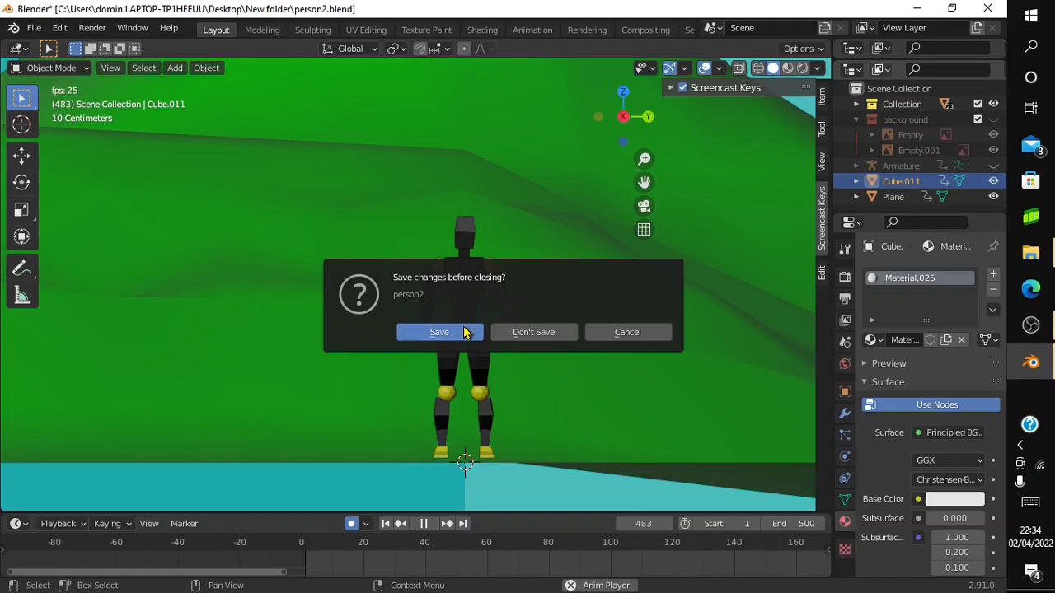
{"action": "left_click", "coordinate": [464, 332]}
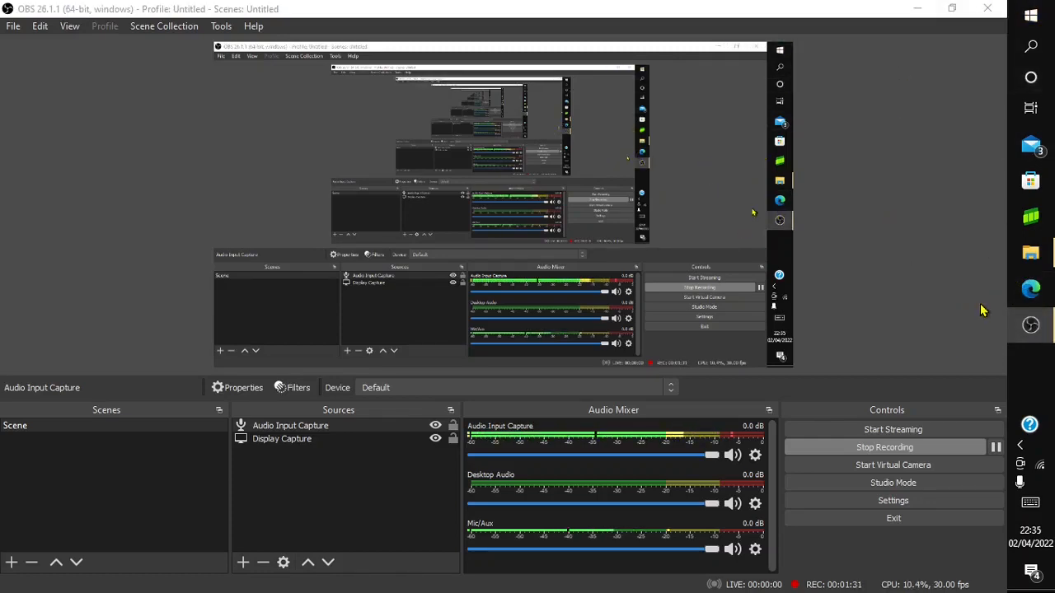
{"action": "left_click", "coordinate": [1029, 323]}
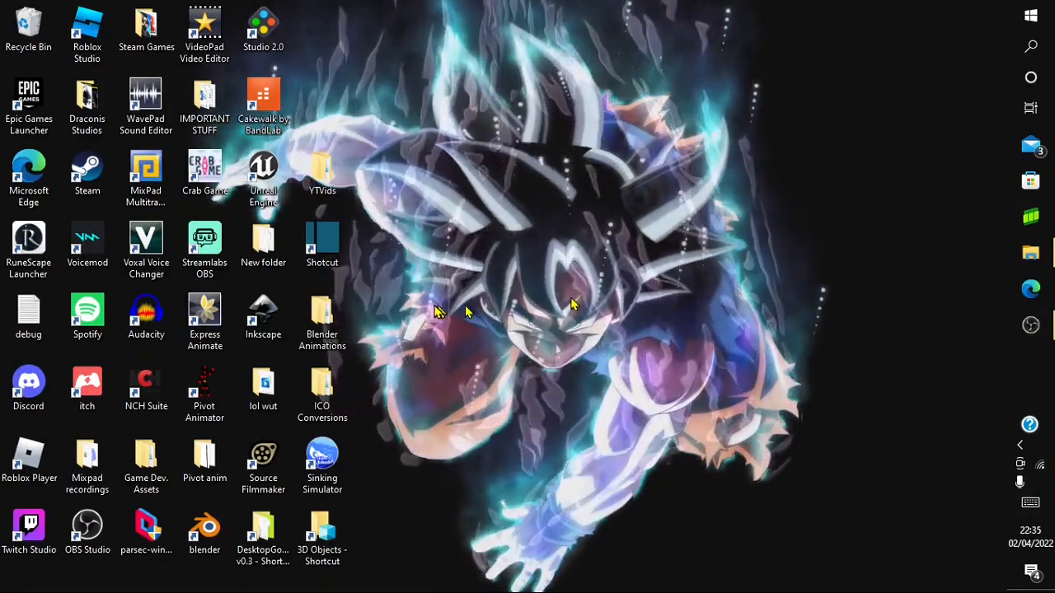
{"action": "double_click", "coordinate": [202, 397]}
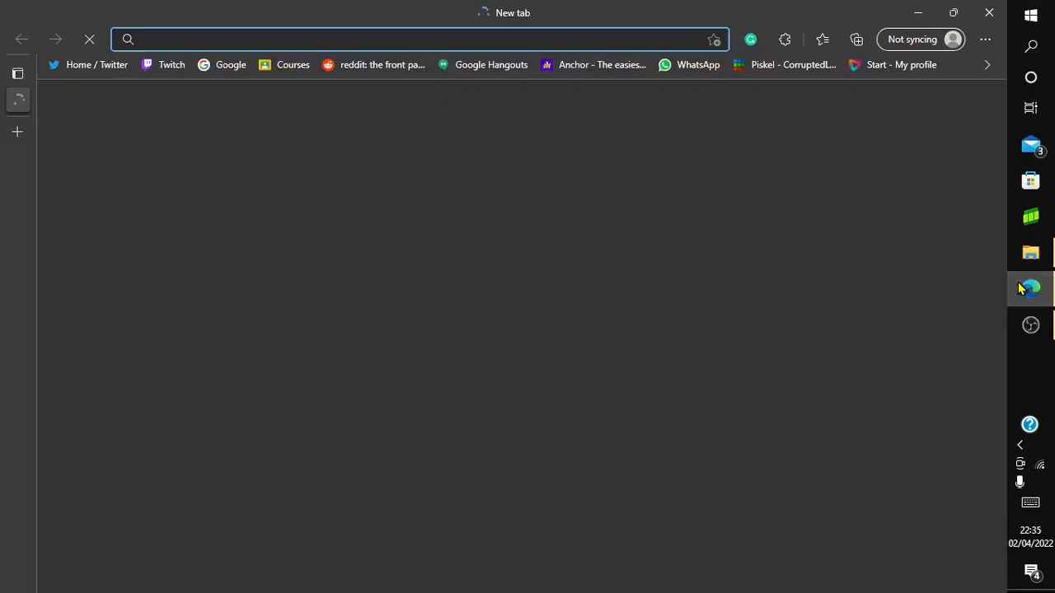
{"action": "left_click", "coordinate": [1020, 288]}
{"action": "left_click", "coordinate": [1021, 289]}
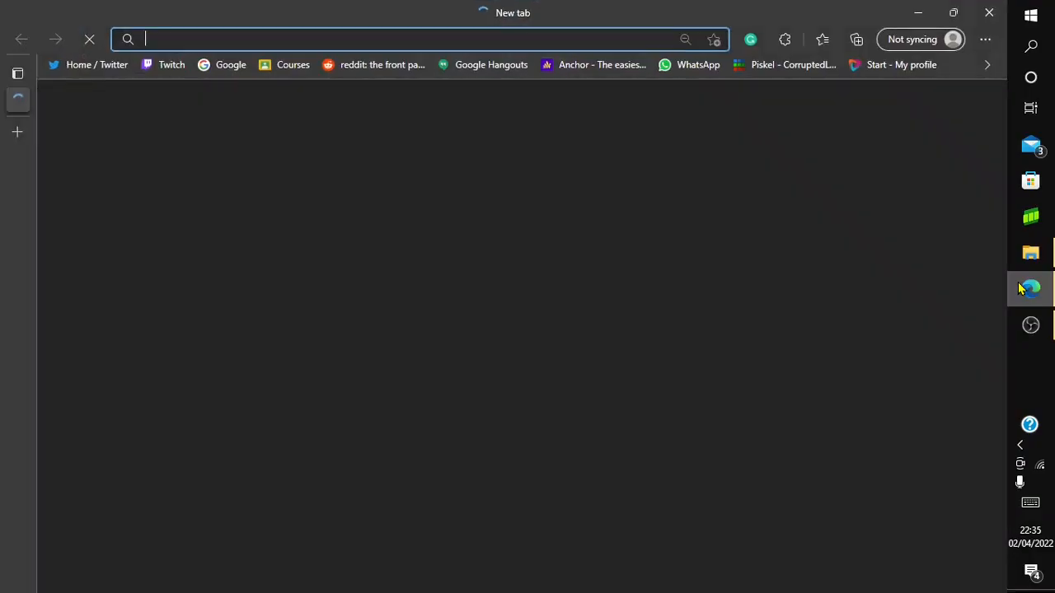
{"action": "left_click", "coordinate": [979, 13]}
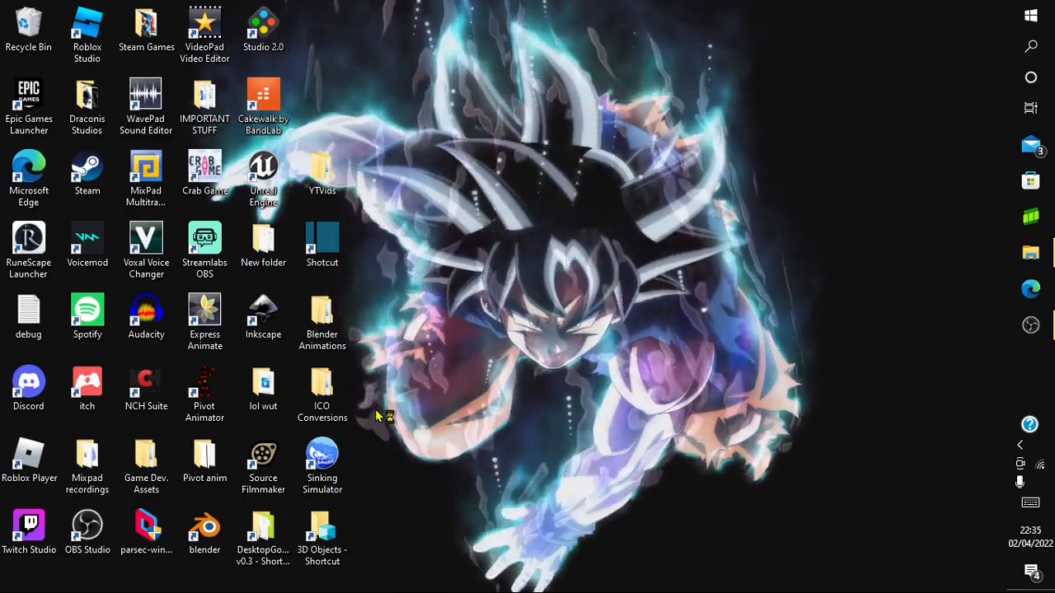
Launch Blender from the desktop and start a new General file
{"action": "double_click", "coordinate": [214, 551]}
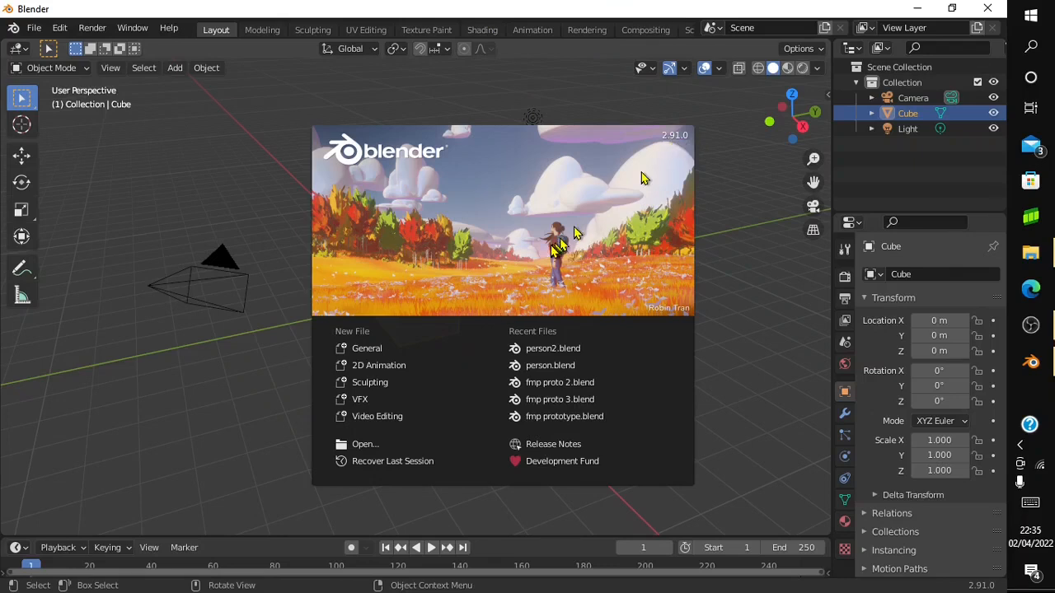
{"action": "left_click", "coordinate": [401, 350]}
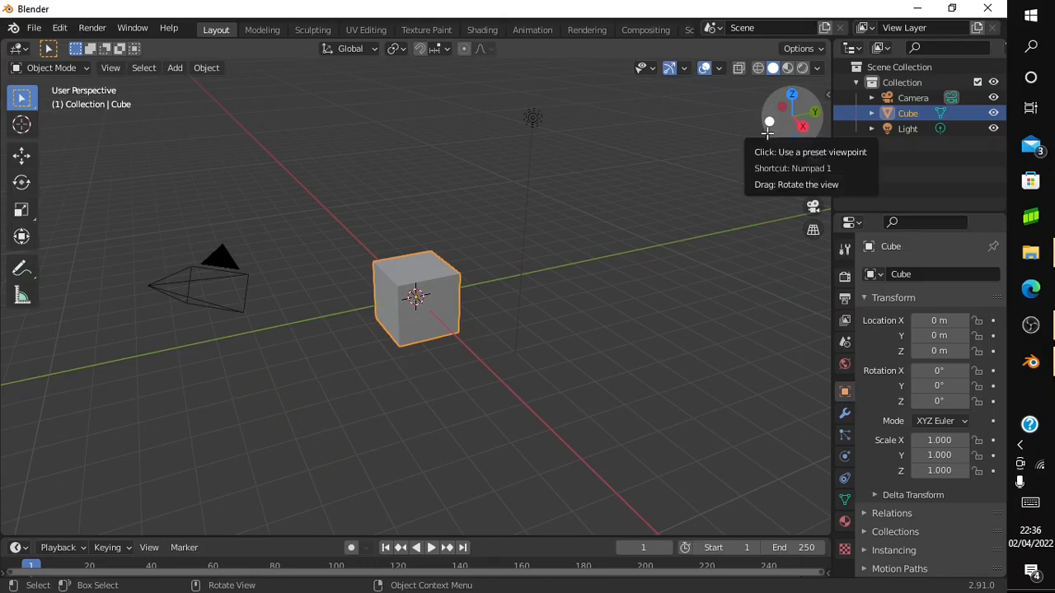
Switch to the front orthographic view and delete the default camera, cube and light
{"action": "mouse_move", "coordinate": [767, 133]}
{"action": "left_mouse_down"}
{"action": "mouse_move", "coordinate": [855, 140]}
{"action": "mouse_move", "coordinate": [788, 112]}
{"action": "mouse_move", "coordinate": [811, 106]}
{"action": "mouse_move", "coordinate": [775, 133]}
{"action": "left_mouse_up"}
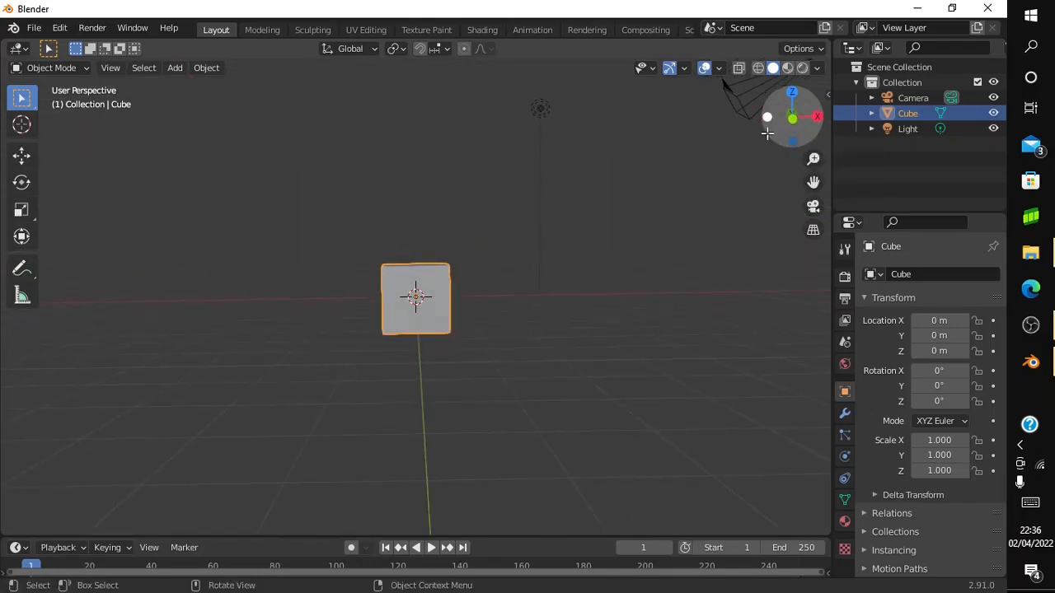
{"action": "left_click", "coordinate": [787, 129]}
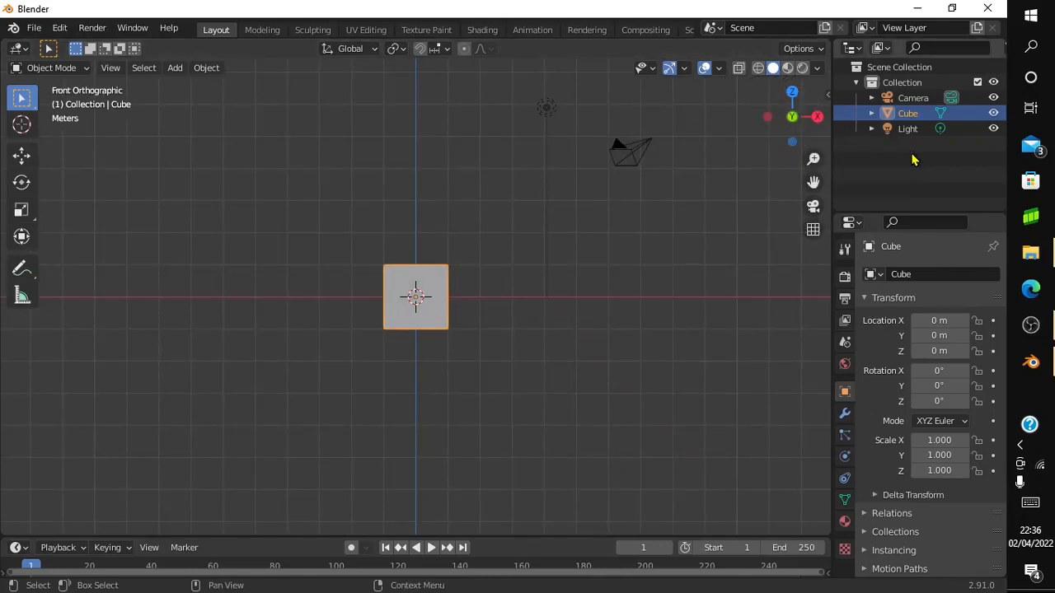
{"action": "left_click_drag", "start_coordinate": [913, 159], "coordinate": [895, 102]}
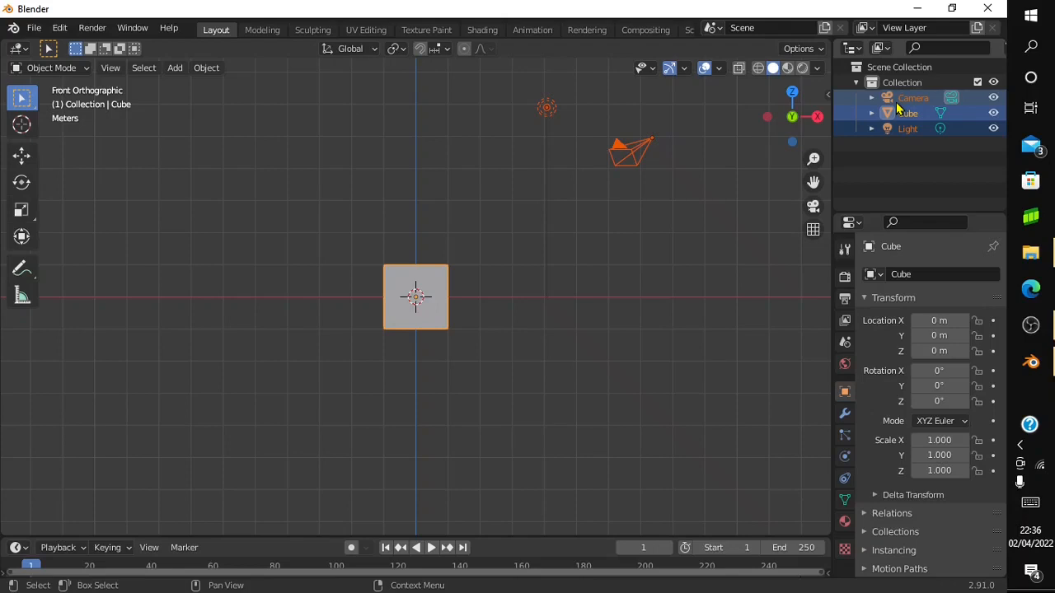
{"action": "key", "text": "Delete"}
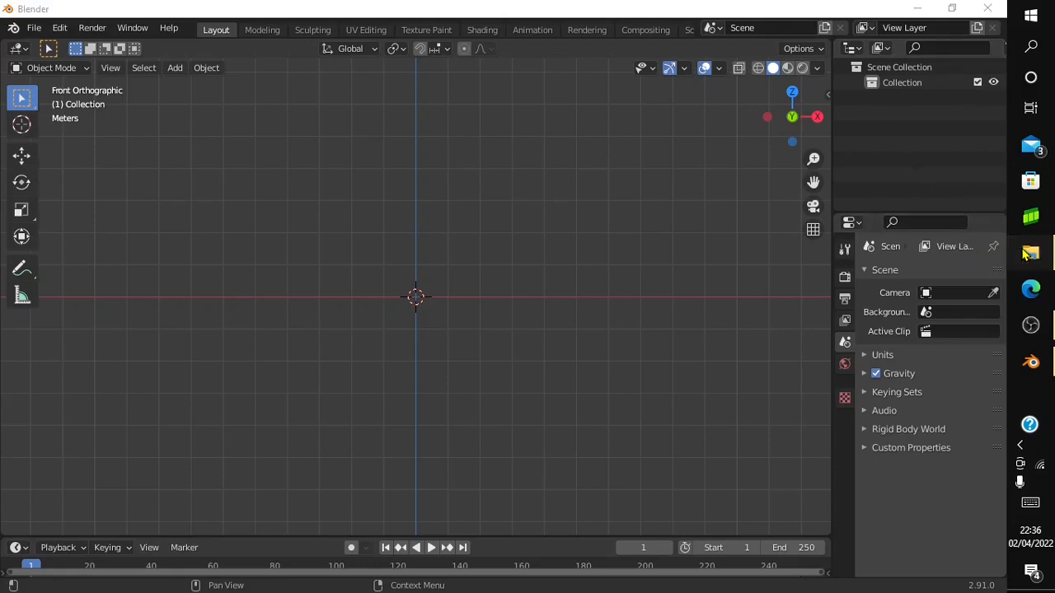
Import the female-turnaround image from the Draconis Studios Turnarounds folder into the front view as a reference
{"action": "left_click", "coordinate": [1029, 254]}
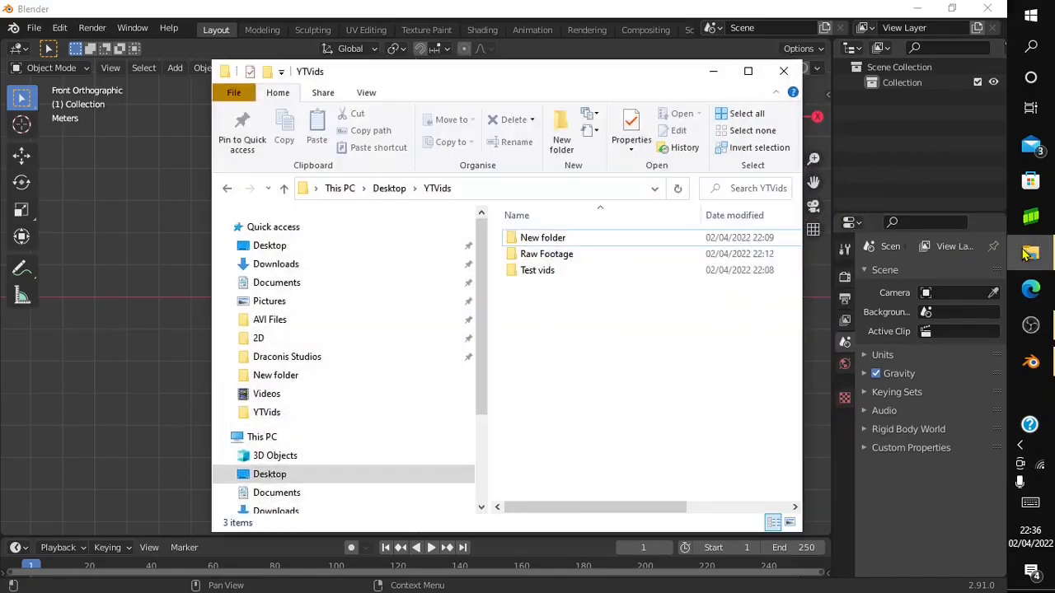
{"action": "left_click", "coordinate": [383, 359]}
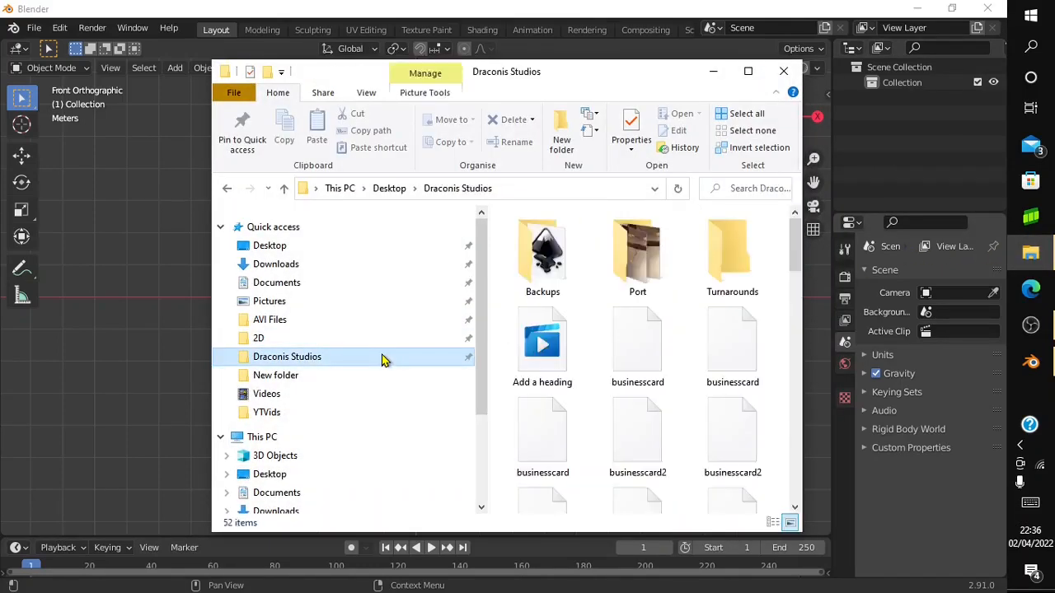
{"action": "double_click", "coordinate": [717, 278]}
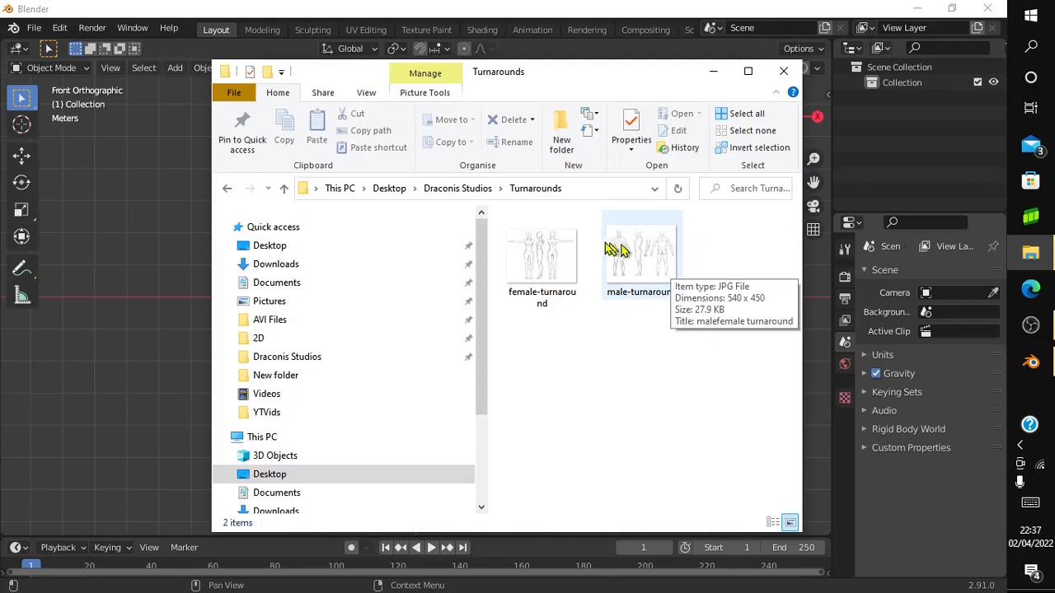
{"action": "left_click", "coordinate": [544, 241]}
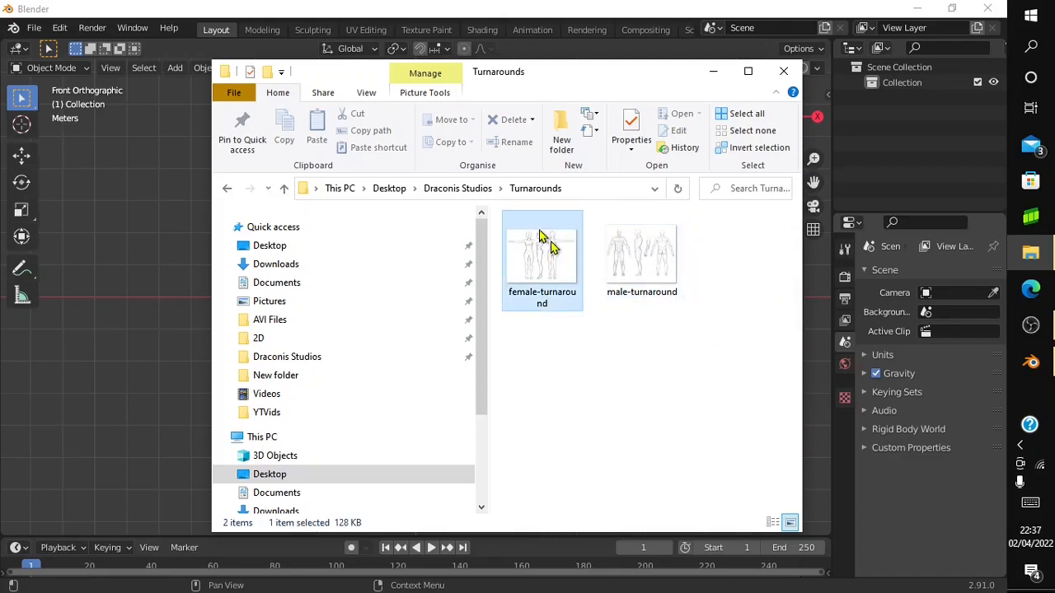
{"action": "left_click_drag", "start_coordinate": [544, 241], "coordinate": [206, 276]}
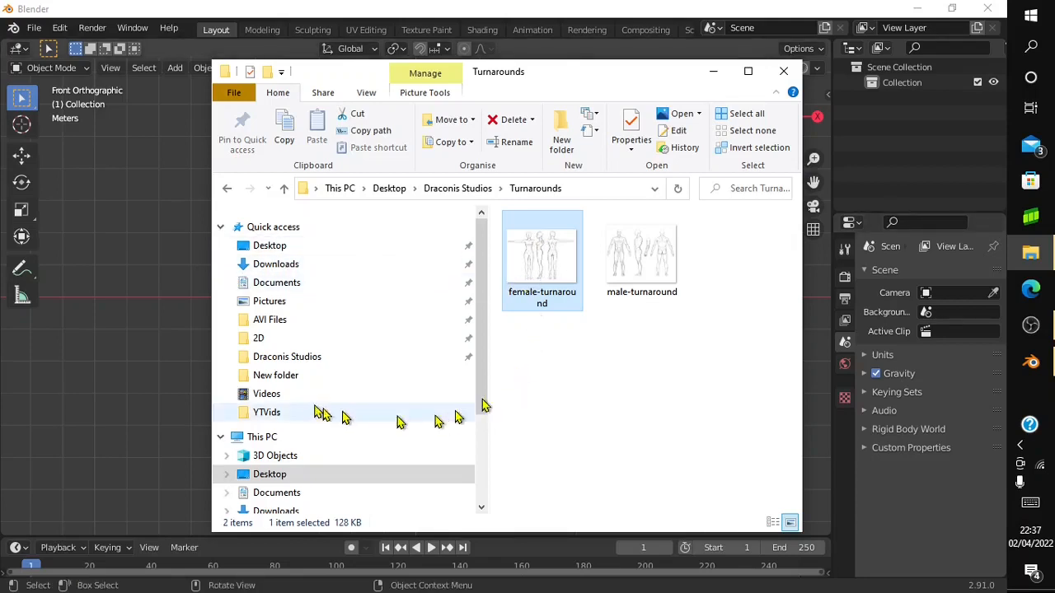
{"action": "left_click_drag", "start_coordinate": [567, 262], "coordinate": [199, 345]}
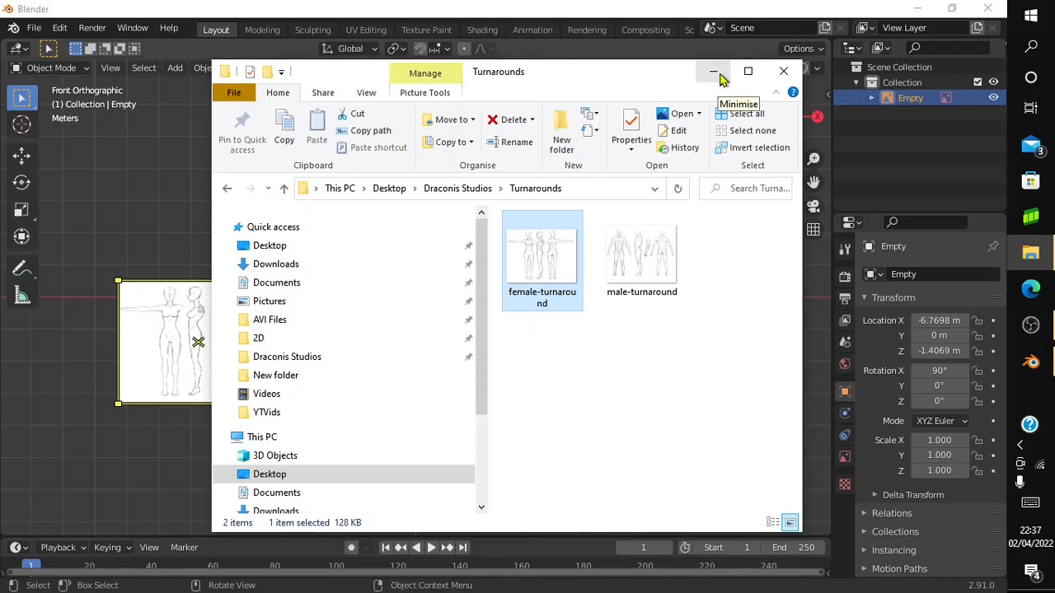
{"action": "left_click", "coordinate": [718, 76]}
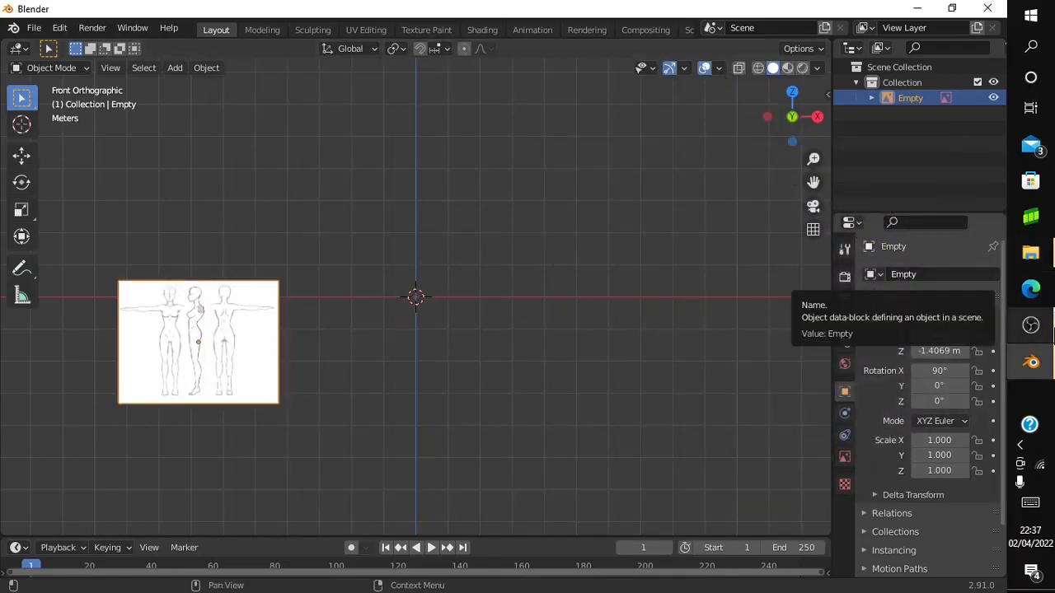
Move the reference image to the scene origin, at about X 0.04 m and Z 0.01 m
{"action": "key", "text": "b"}
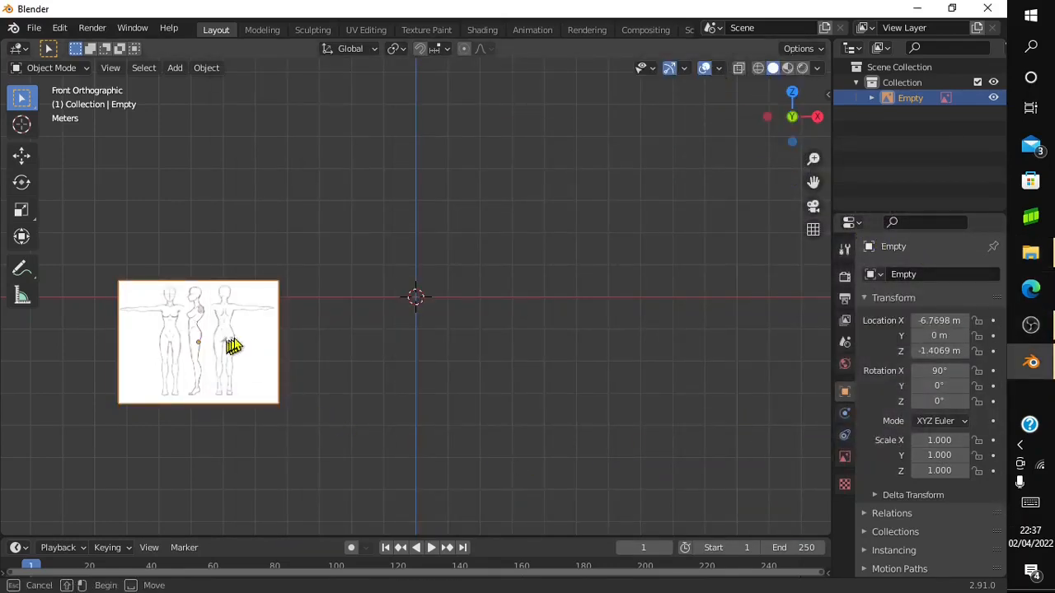
{"action": "left_click_drag", "start_coordinate": [285, 318], "coordinate": [247, 318]}
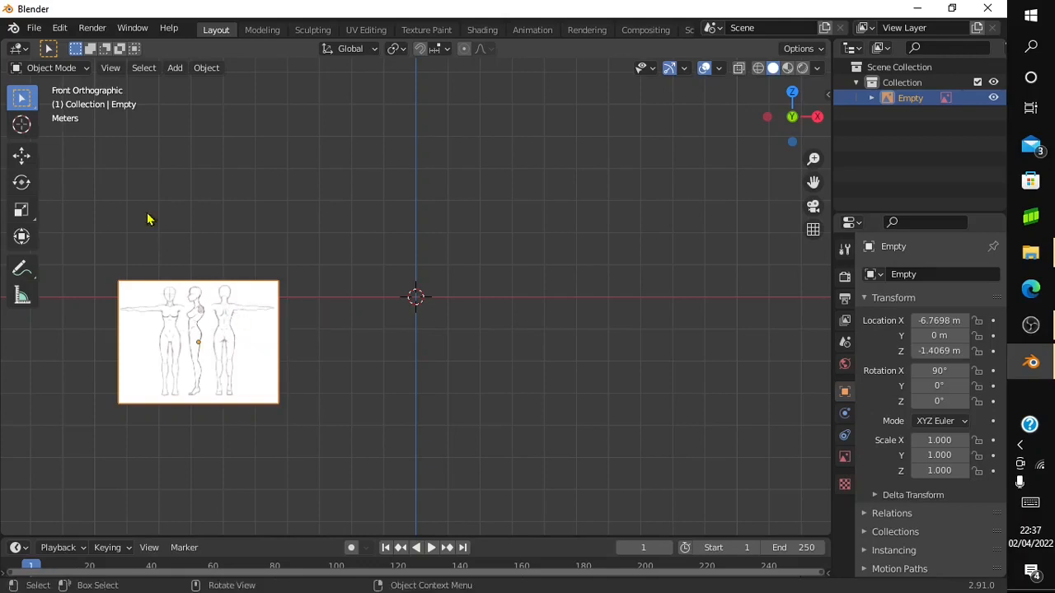
{"action": "left_click", "coordinate": [24, 159]}
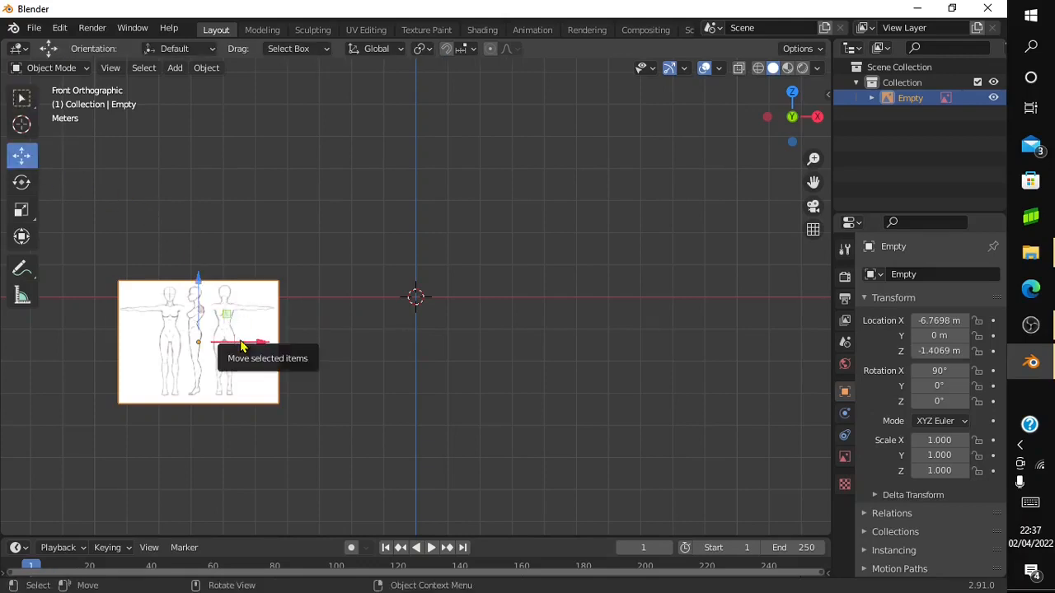
{"action": "left_click_drag", "start_coordinate": [272, 349], "coordinate": [471, 356]}
{"action": "left_click_drag", "start_coordinate": [471, 356], "coordinate": [462, 353]}
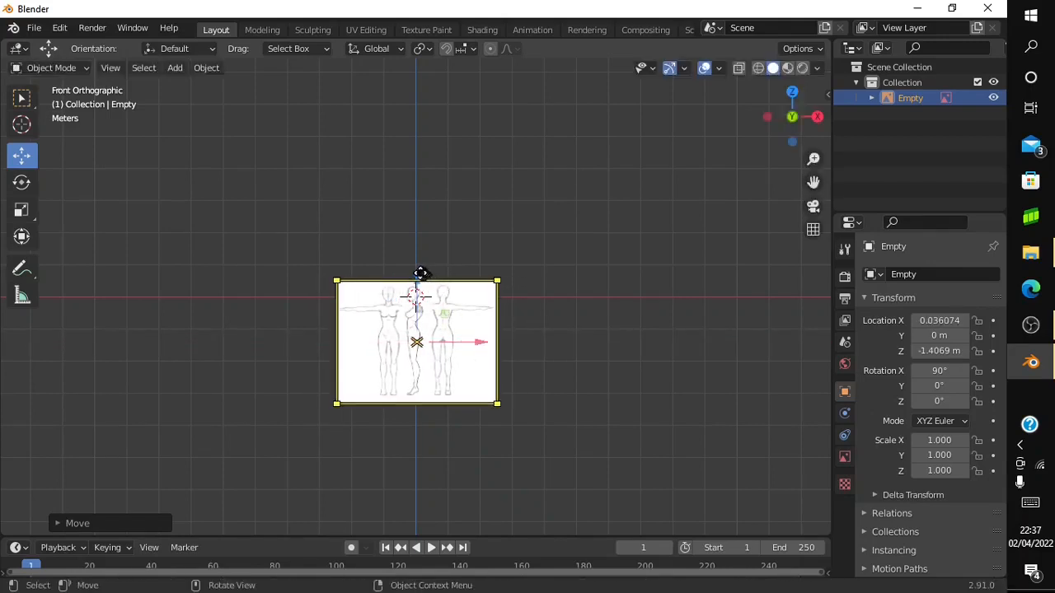
{"action": "left_click_drag", "start_coordinate": [417, 276], "coordinate": [402, 227]}
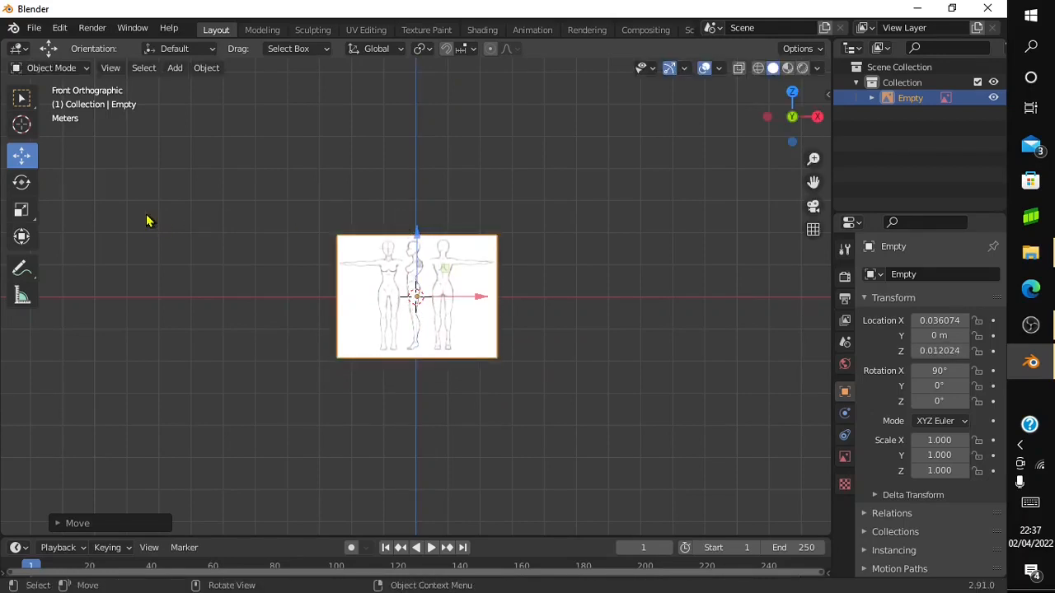
Scale the reference image uniformly to about 3.1 and move it to about X 2.78 m, centring the front-facing figure on the vertical axis
{"action": "left_click", "coordinate": [22, 210]}
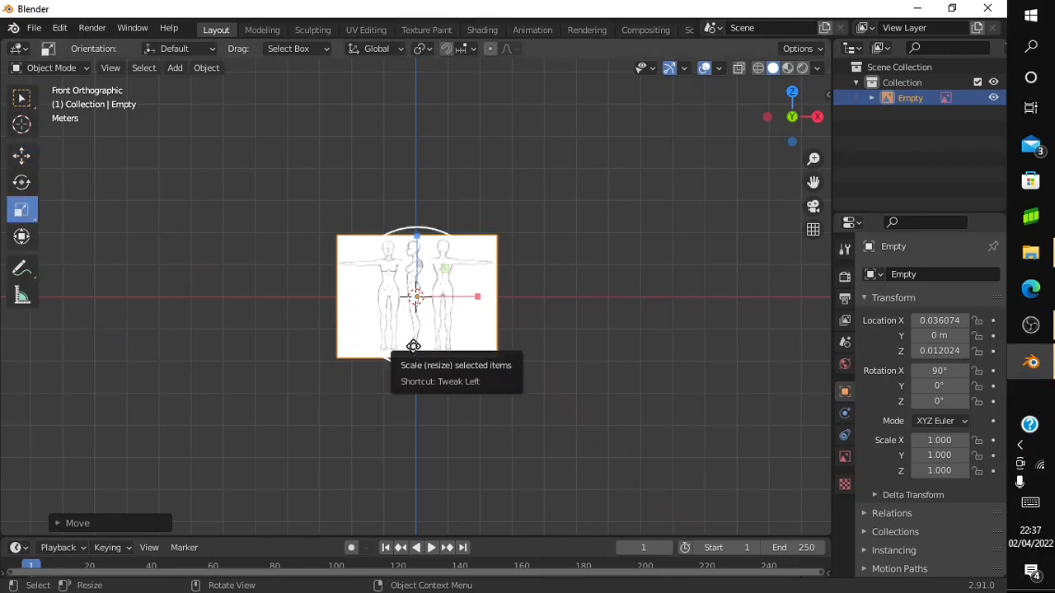
{"action": "left_click_drag", "start_coordinate": [412, 347], "coordinate": [486, 449]}
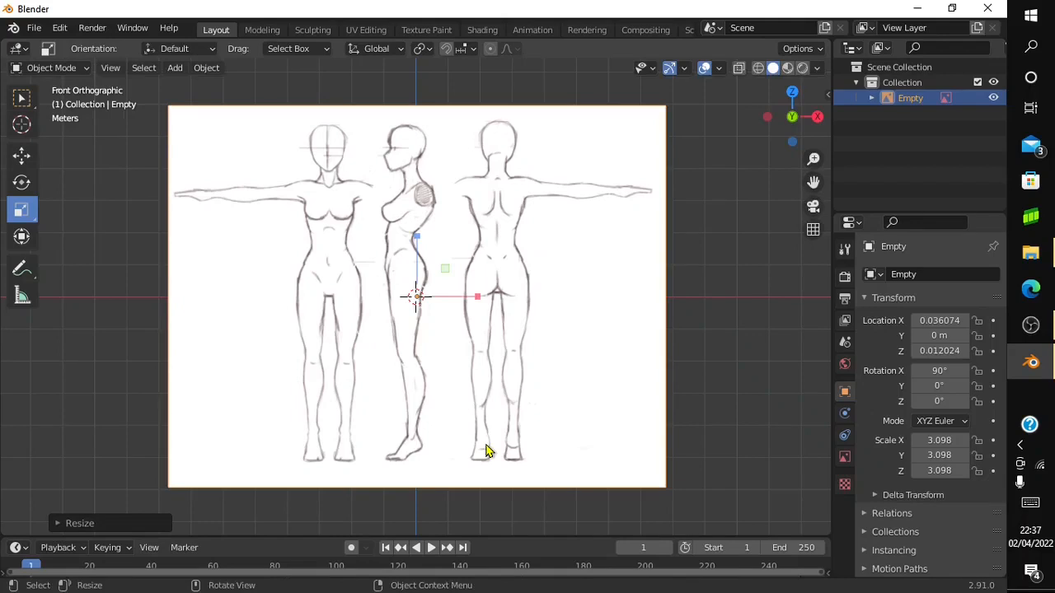
{"action": "left_click", "coordinate": [11, 154]}
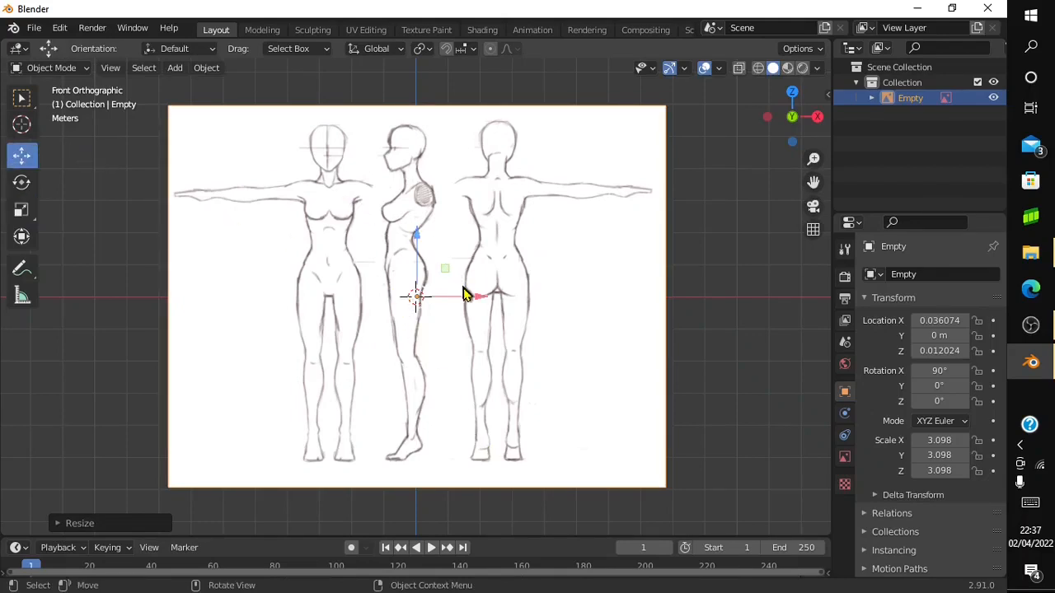
{"action": "left_click_drag", "start_coordinate": [470, 299], "coordinate": [557, 302]}
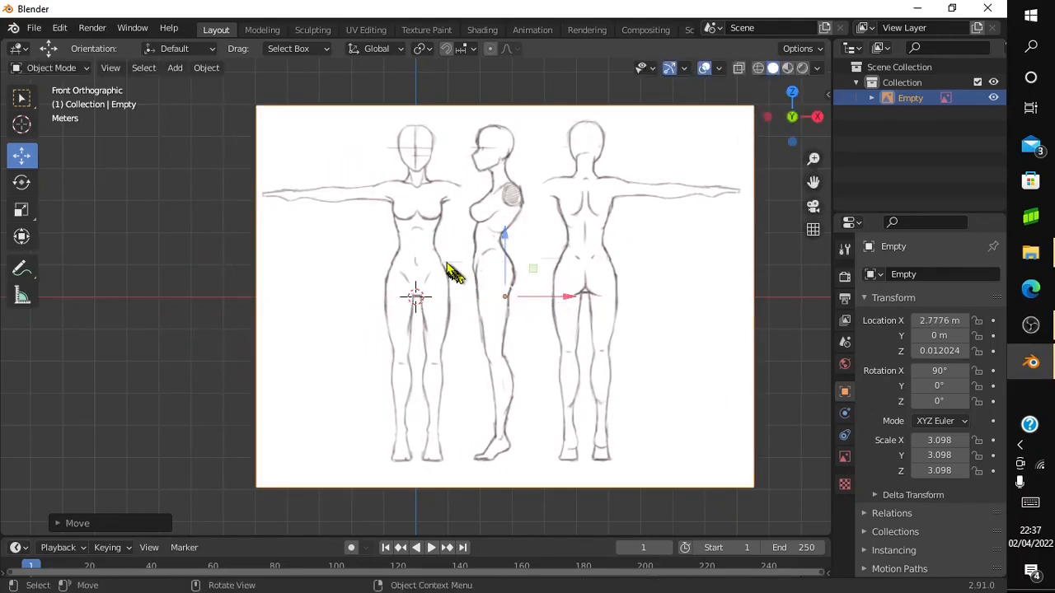
Place the 3D cursor on the front-facing figure's head, where the face guide lines cross
{"action": "left_click_drag", "start_coordinate": [814, 158], "coordinate": [814, 140]}
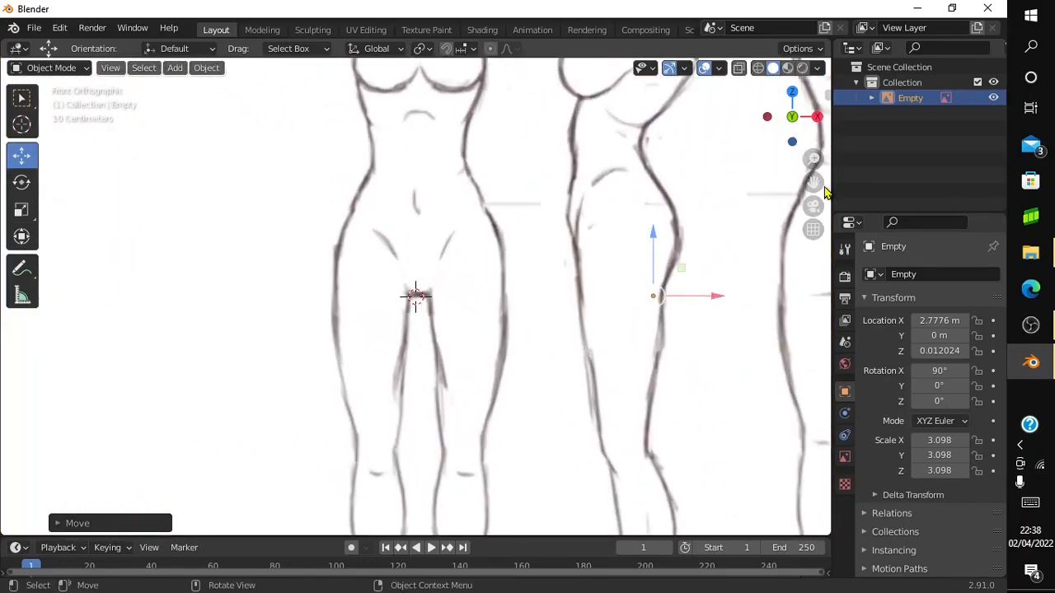
{"action": "left_click_drag", "start_coordinate": [814, 182], "coordinate": [852, 373]}
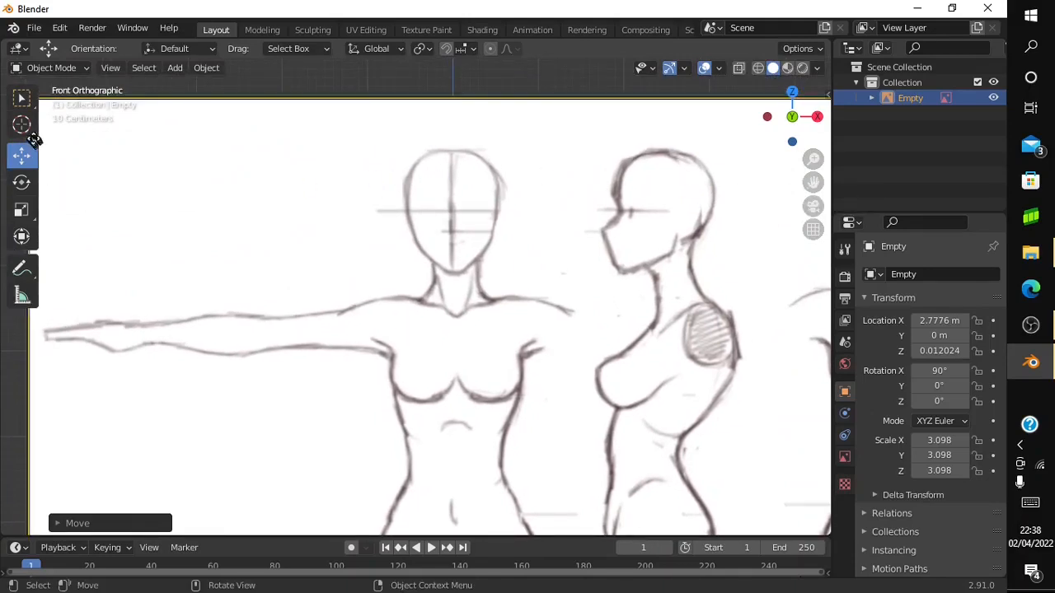
{"action": "left_click", "coordinate": [22, 125]}
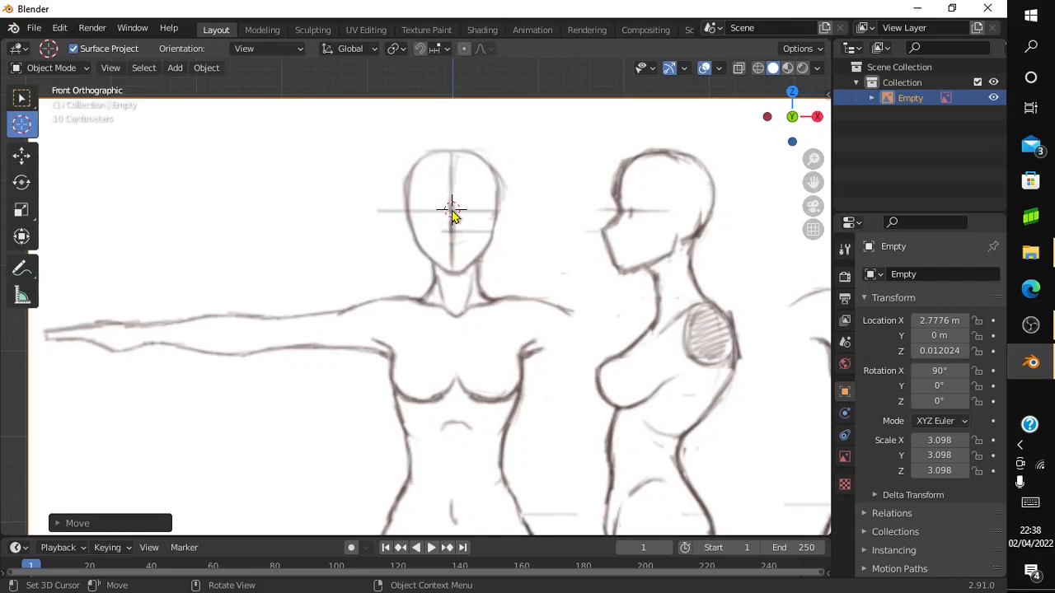
Enable the Screencast Keys display for the viewport and collapse its settings
{"action": "left_click", "coordinate": [824, 96]}
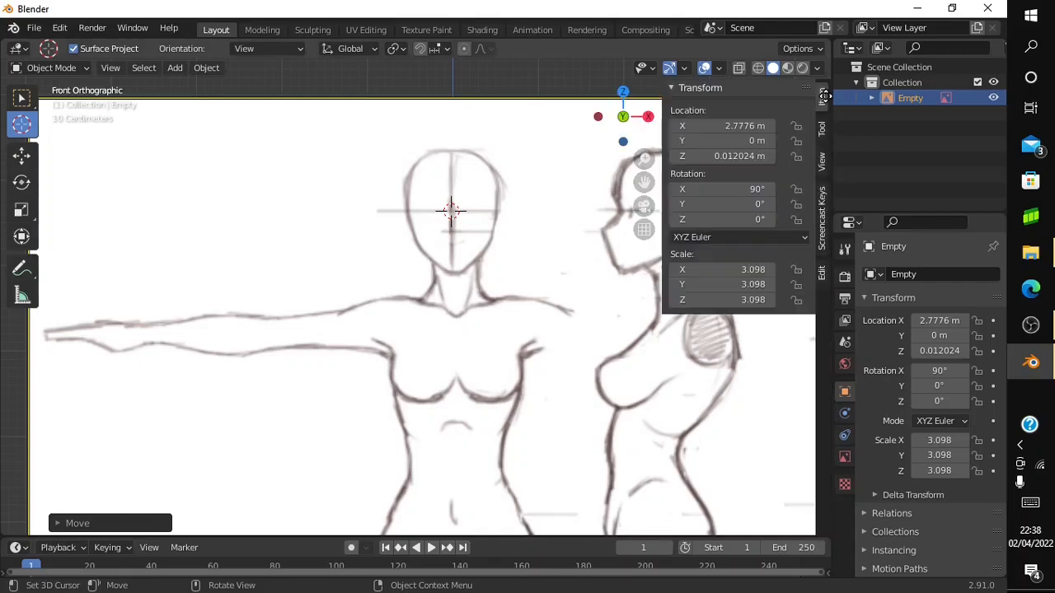
{"action": "left_click", "coordinate": [824, 218]}
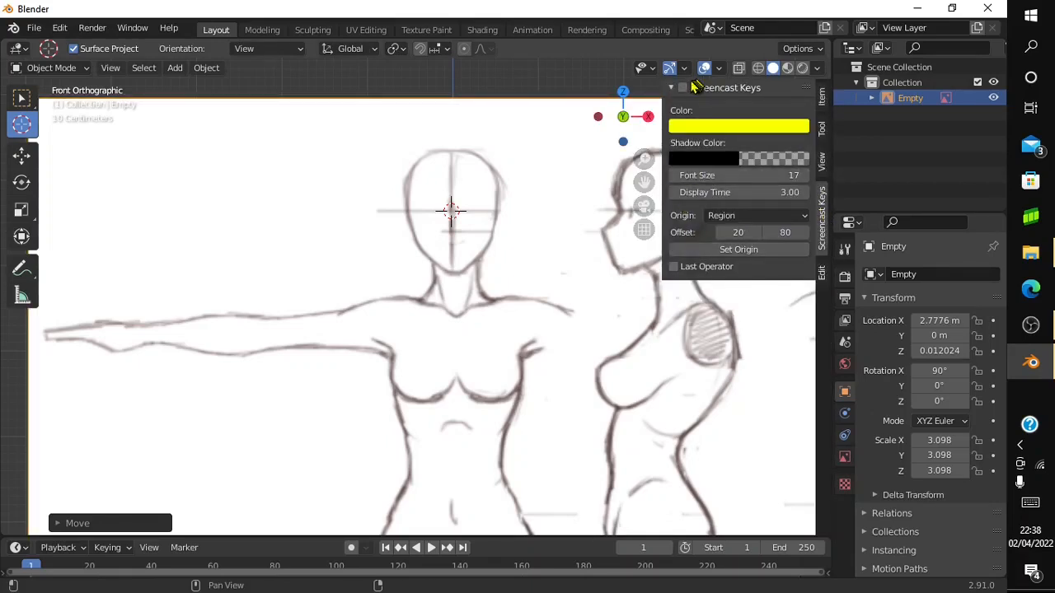
{"action": "left_click", "coordinate": [671, 88]}
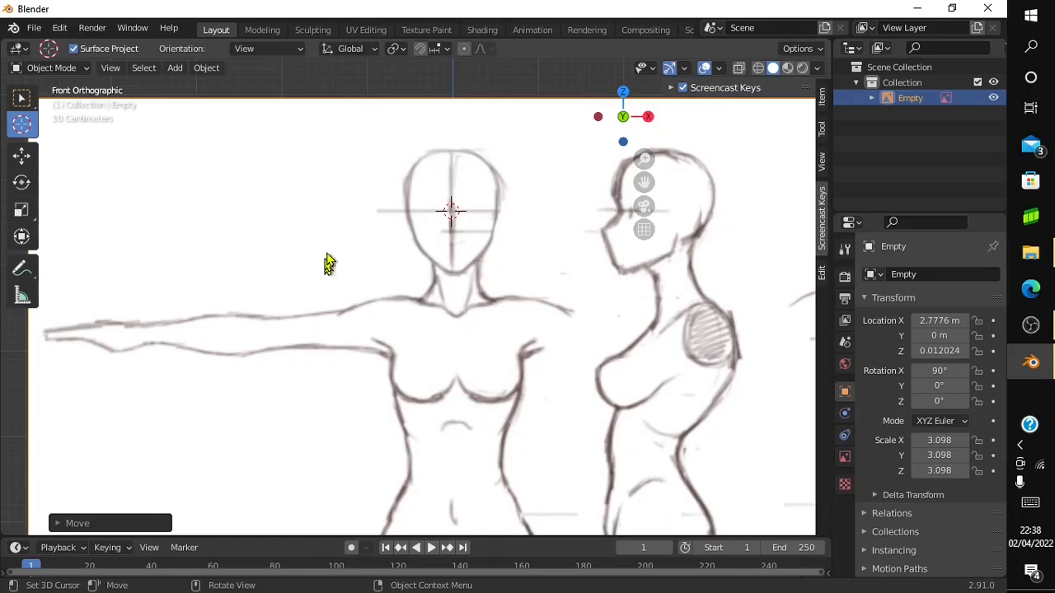
Duplicate the reference image in place and set the copy's Z rotation to 90°
{"action": "left_click", "coordinate": [35, 157]}
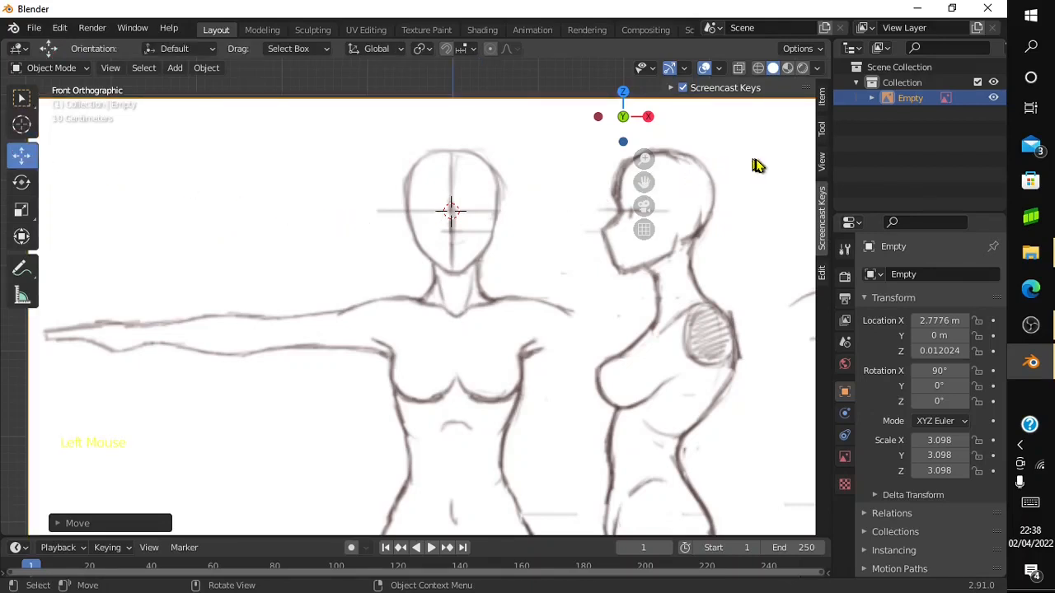
{"action": "left_click_drag", "start_coordinate": [648, 157], "coordinate": [600, 219]}
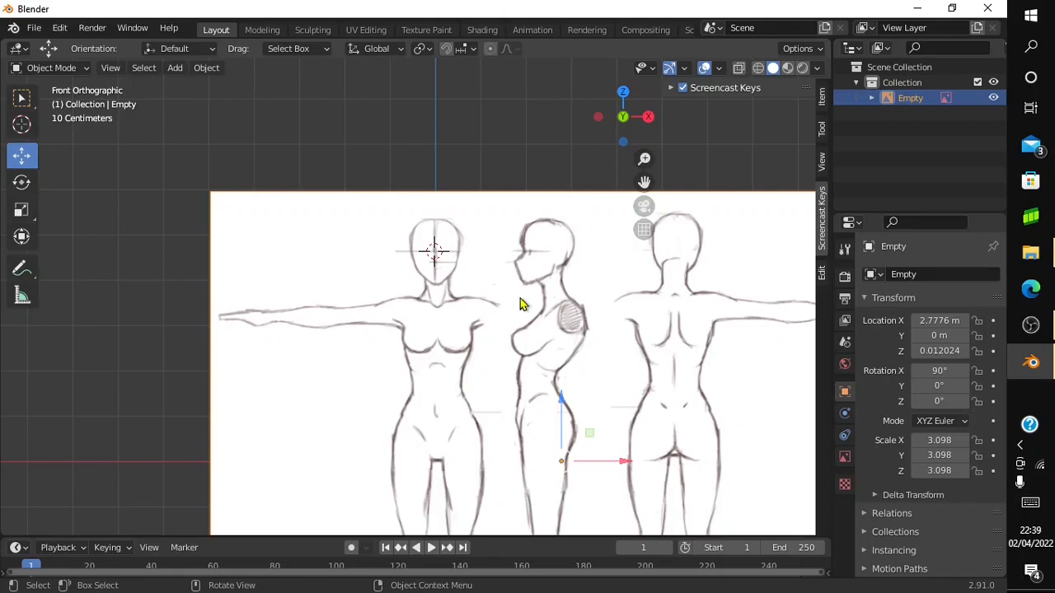
{"action": "key", "text": "shift+d"}
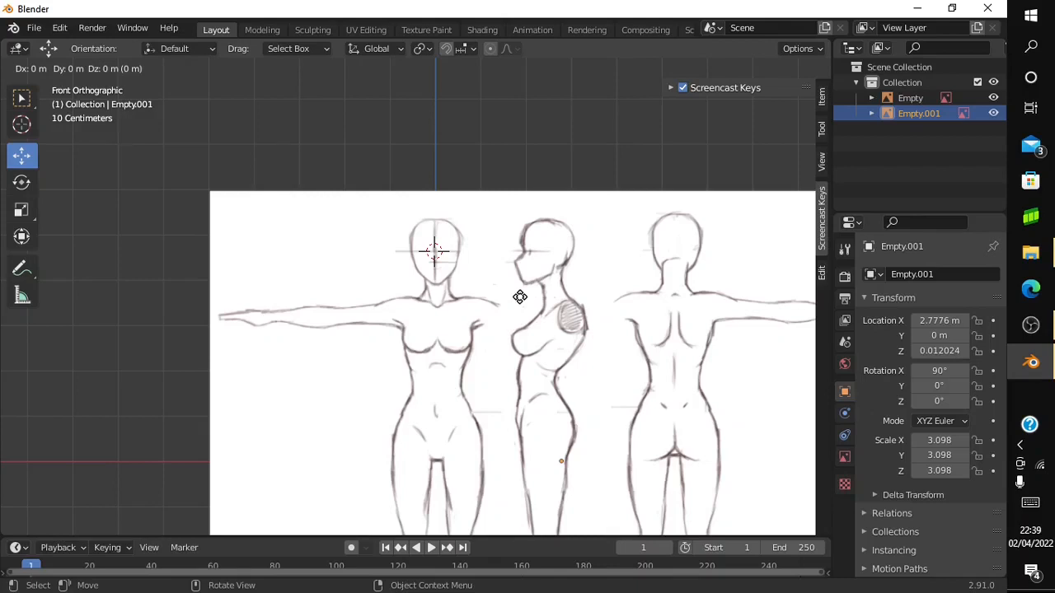
{"action": "key", "text": "r"}
{"action": "key", "text": "z"}
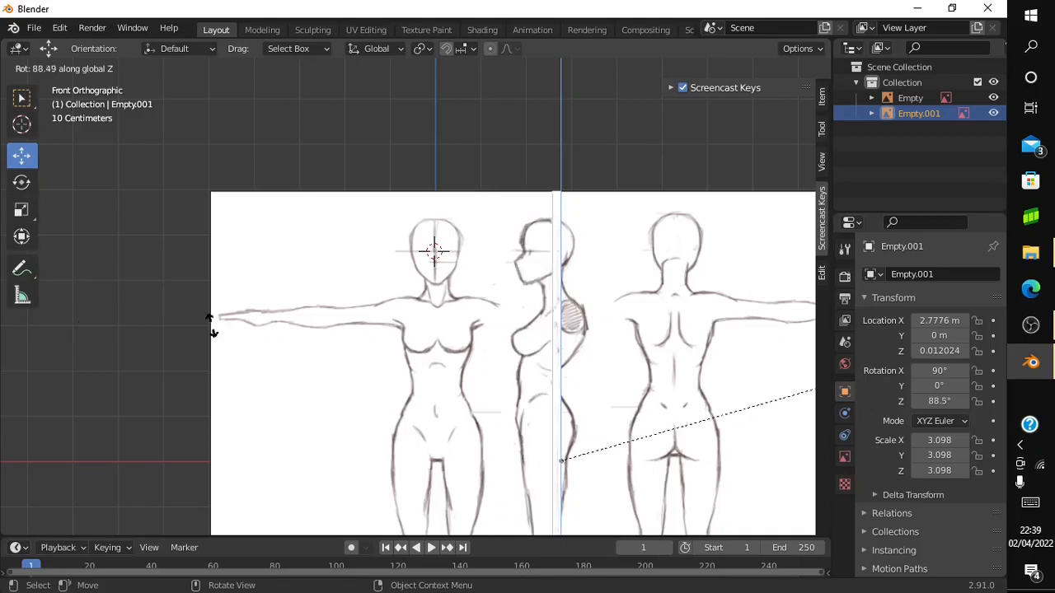
{"action": "left_click", "coordinate": [364, 307]}
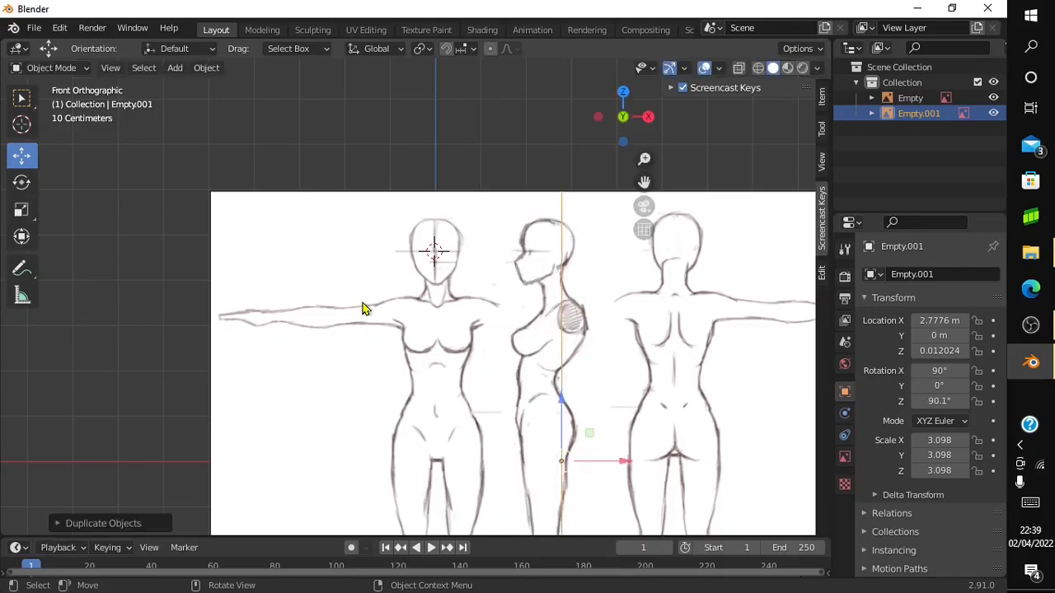
{"action": "left_click", "coordinate": [956, 400]}
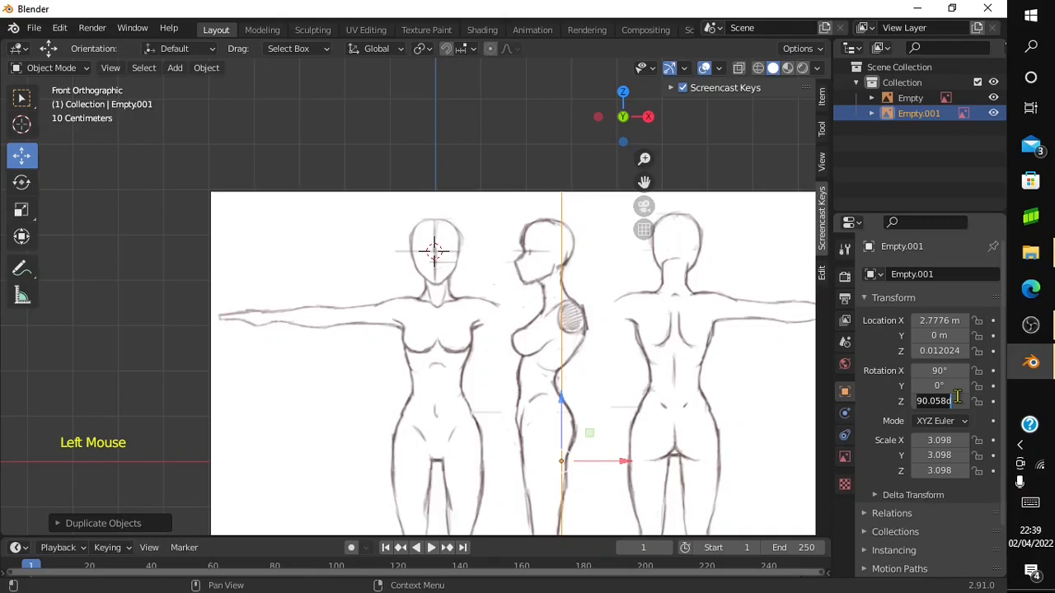
{"action": "type", "text": "90"}
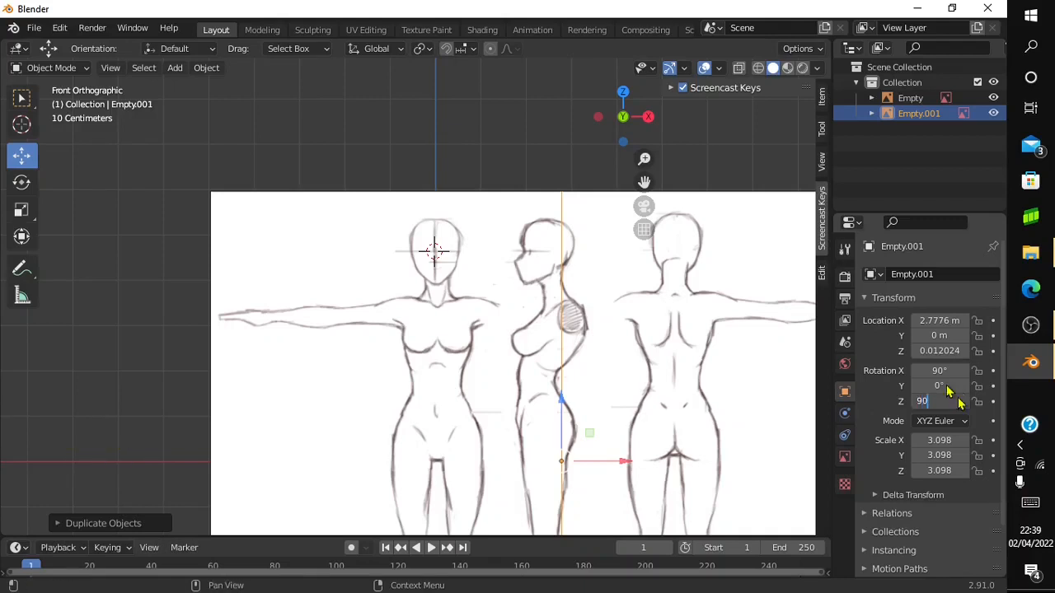
{"action": "key", "text": "Return"}
Move the rotated image copy along the X axis to about -1.05 m, to the far side of the front-facing figure
{"action": "left_click", "coordinate": [620, 99]}
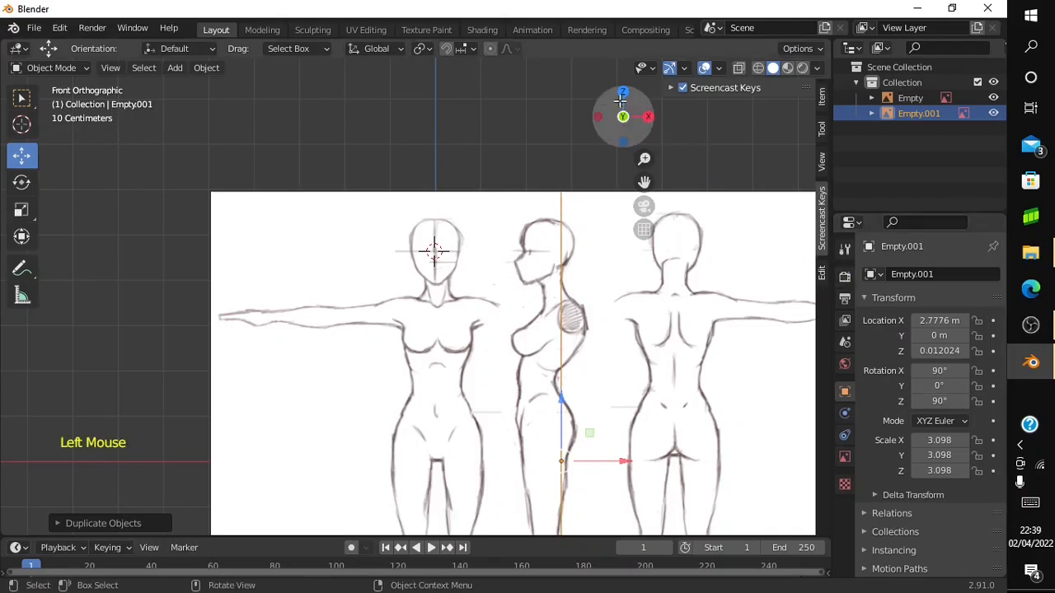
{"action": "left_click_drag", "start_coordinate": [620, 99], "coordinate": [495, 153]}
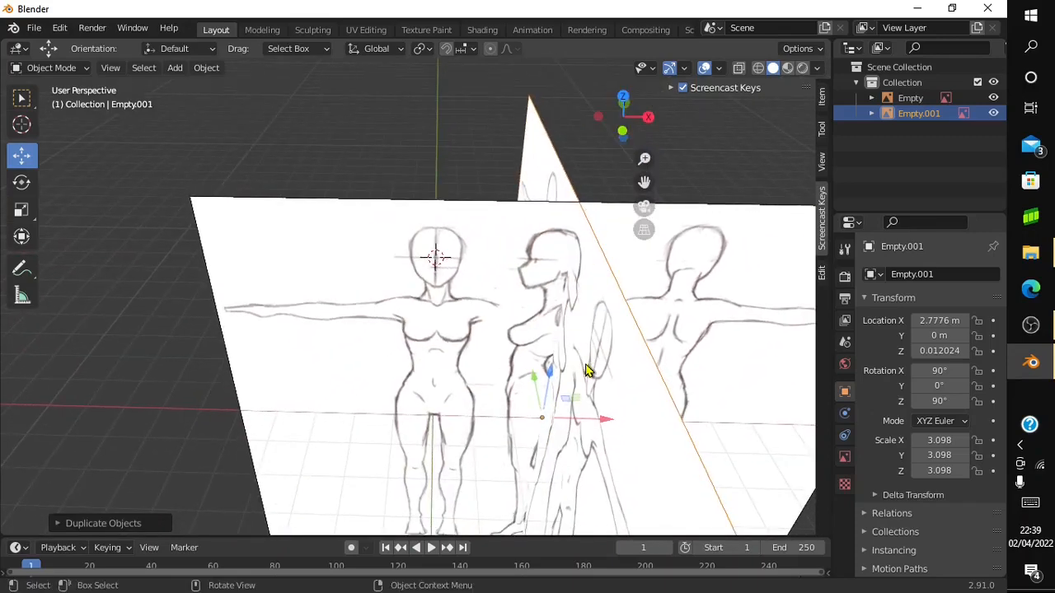
{"action": "left_click", "coordinate": [598, 438]}
{"action": "left_click", "coordinate": [597, 437]}
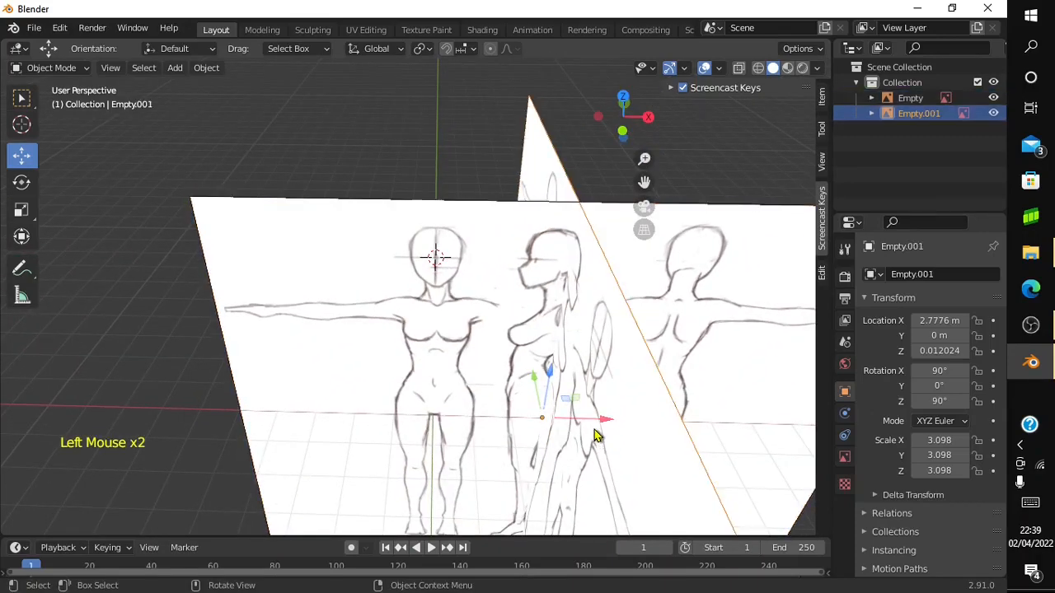
{"action": "left_click", "coordinate": [625, 455]}
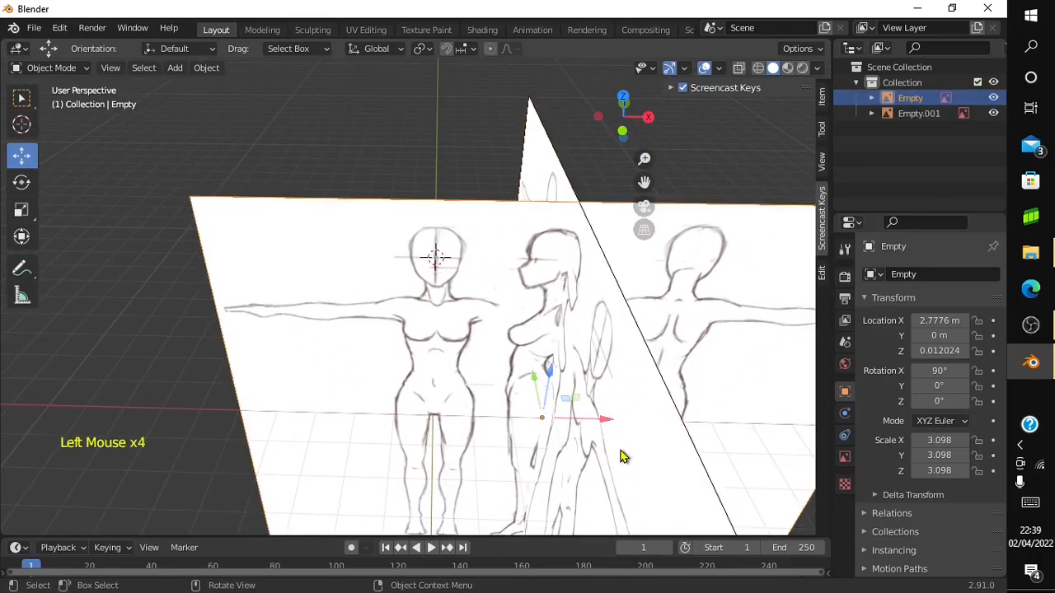
{"action": "left_click", "coordinate": [620, 452]}
{"action": "key", "text": "g"}
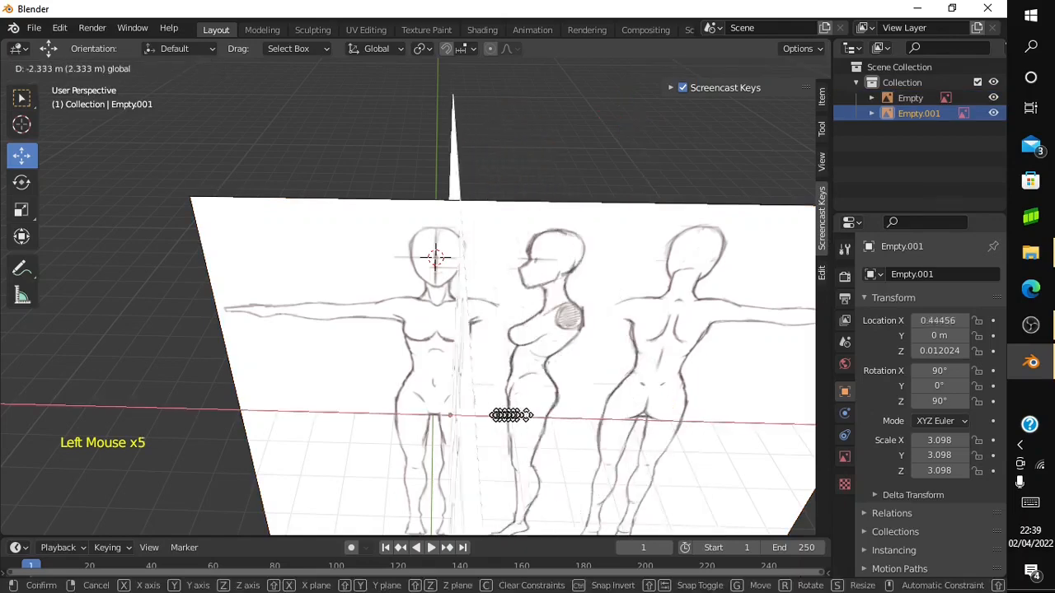
{"action": "left_click", "coordinate": [446, 418]}
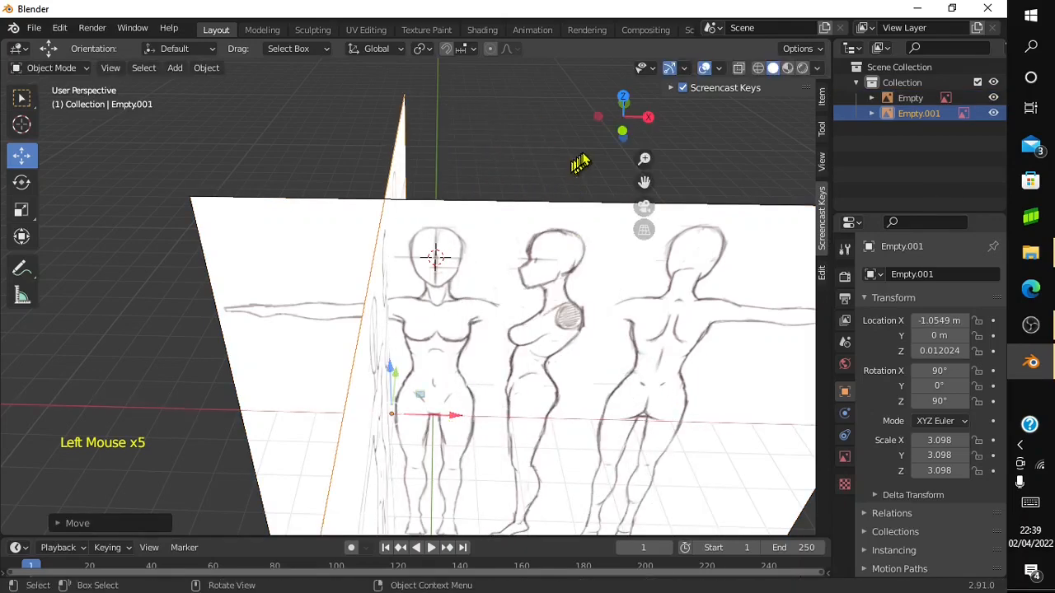
Shift the rotated image copy along the Y axis to about -0.41 m
{"action": "mouse_move", "coordinate": [614, 132]}
{"action": "left_mouse_down"}
{"action": "mouse_move", "coordinate": [651, 136]}
{"action": "mouse_move", "coordinate": [631, 132]}
{"action": "left_mouse_up"}
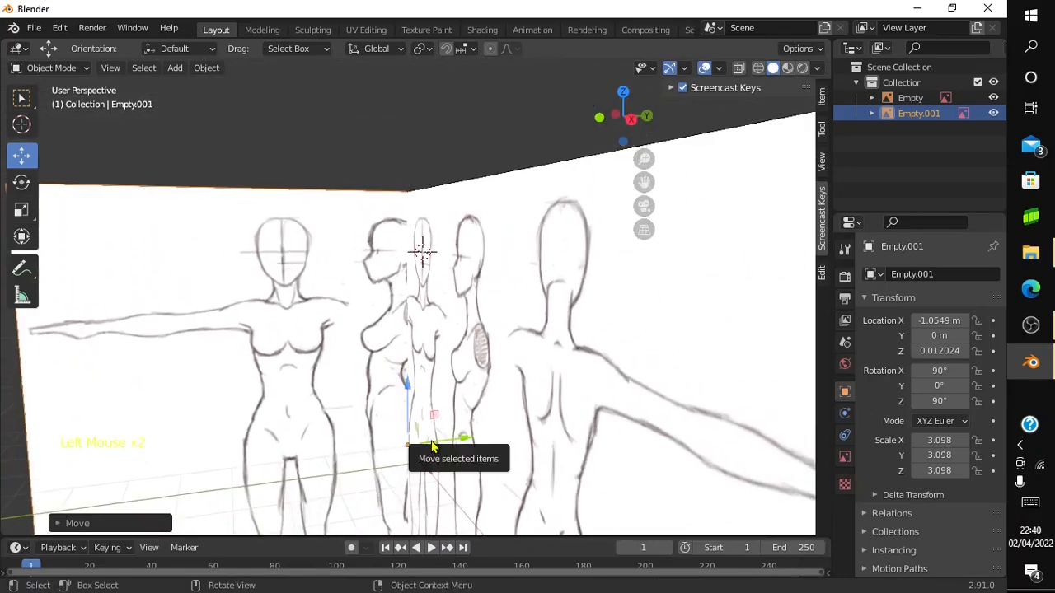
{"action": "mouse_move", "coordinate": [432, 447]}
{"action": "left_mouse_down"}
{"action": "mouse_move", "coordinate": [426, 437]}
{"action": "mouse_move", "coordinate": [412, 445]}
{"action": "left_mouse_up"}
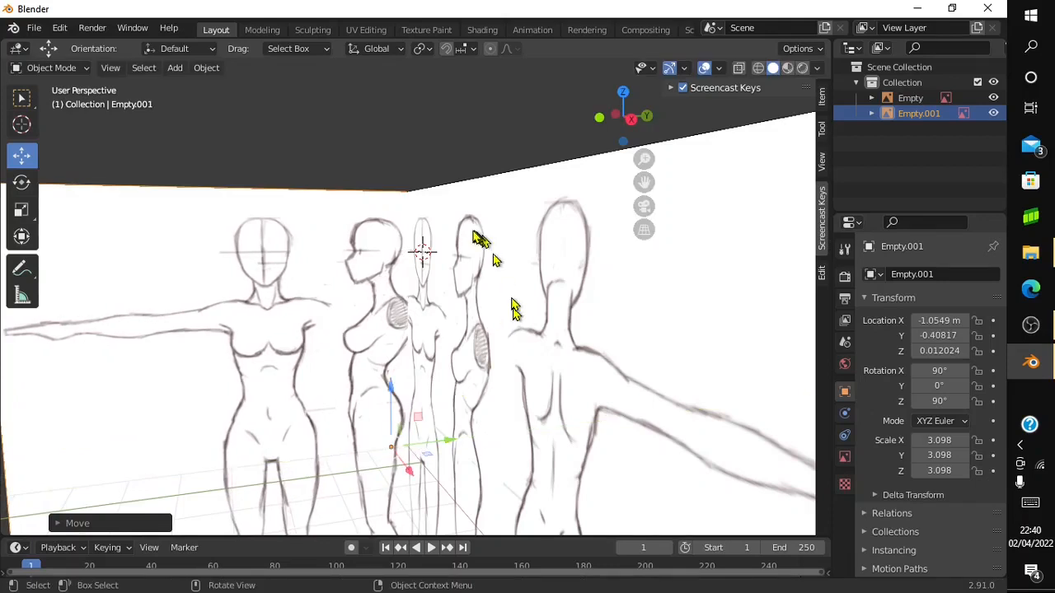
{"action": "left_click", "coordinate": [407, 215]}
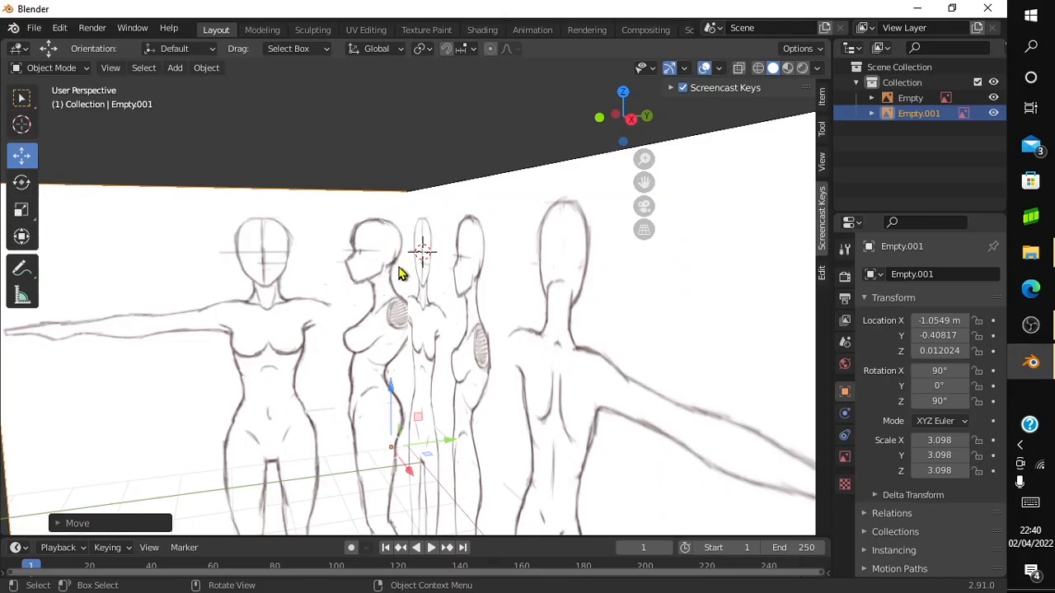
In the right orthographic view, place the 3D cursor on the side-facing figure's head and add a cube there
{"action": "left_click", "coordinate": [628, 120]}
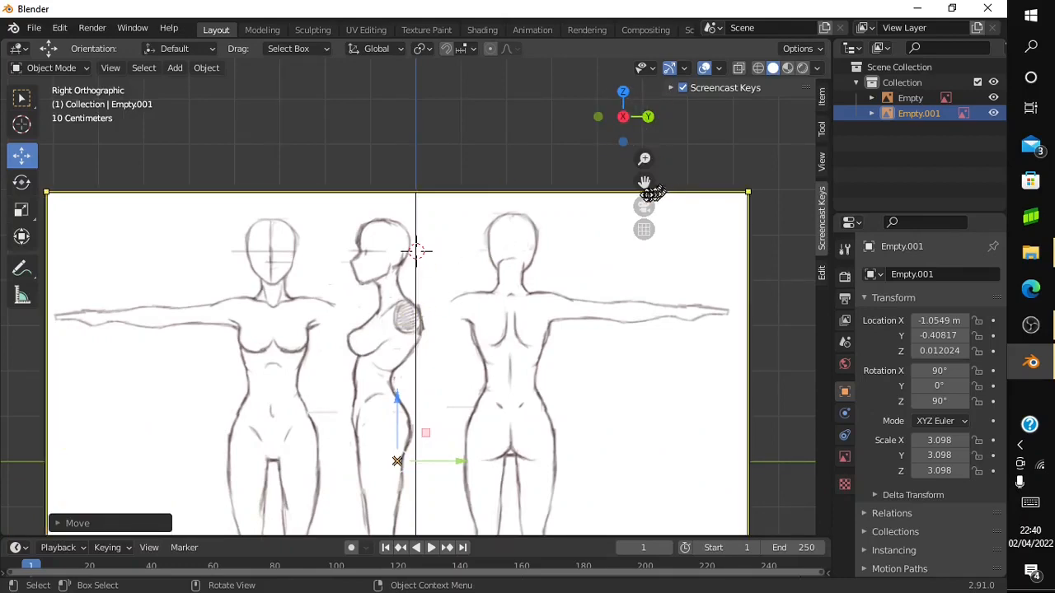
{"action": "left_click_drag", "start_coordinate": [644, 181], "coordinate": [752, 148]}
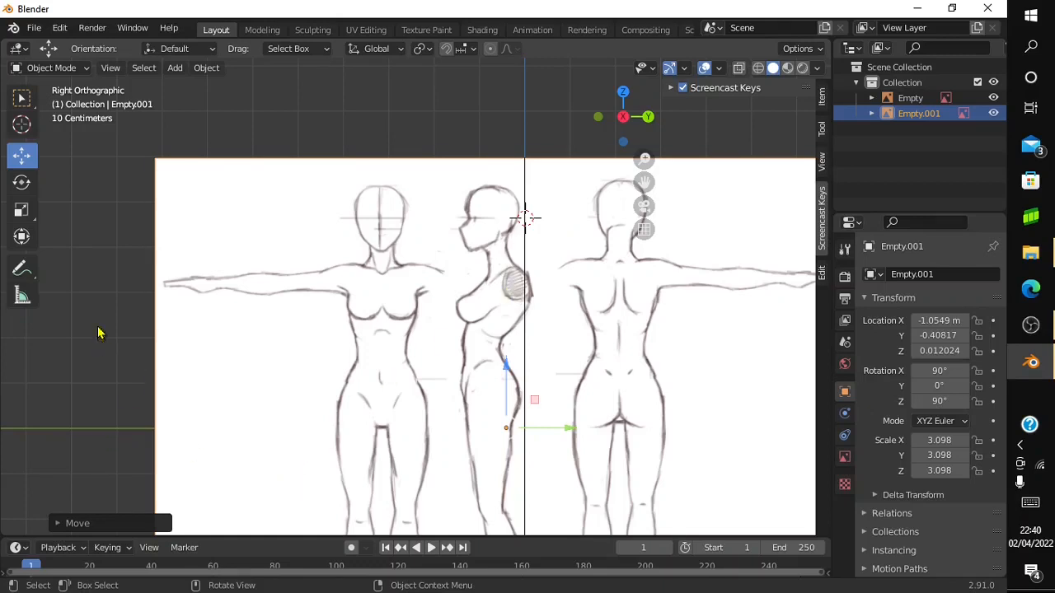
{"action": "left_click", "coordinate": [22, 124]}
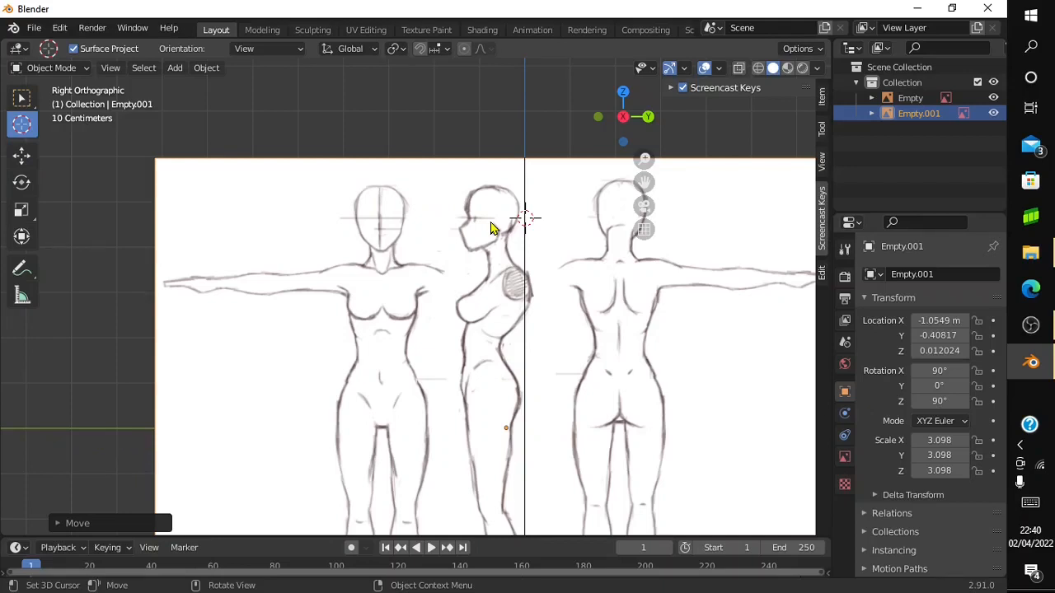
{"action": "left_click", "coordinate": [491, 221]}
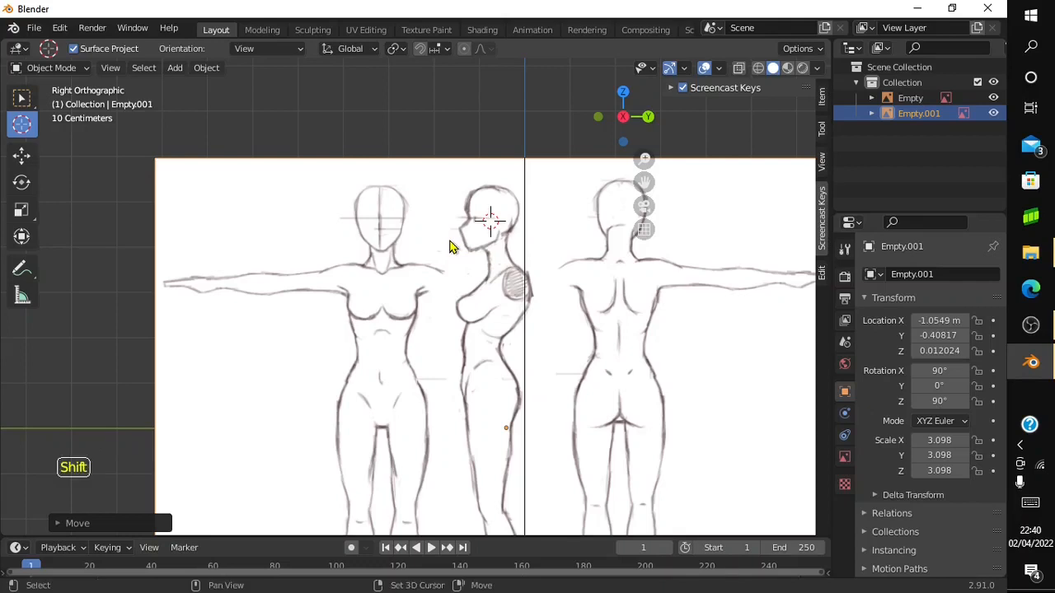
{"action": "key", "text": "shift+a"}
{"action": "mouse_move", "coordinate": [449, 241]}
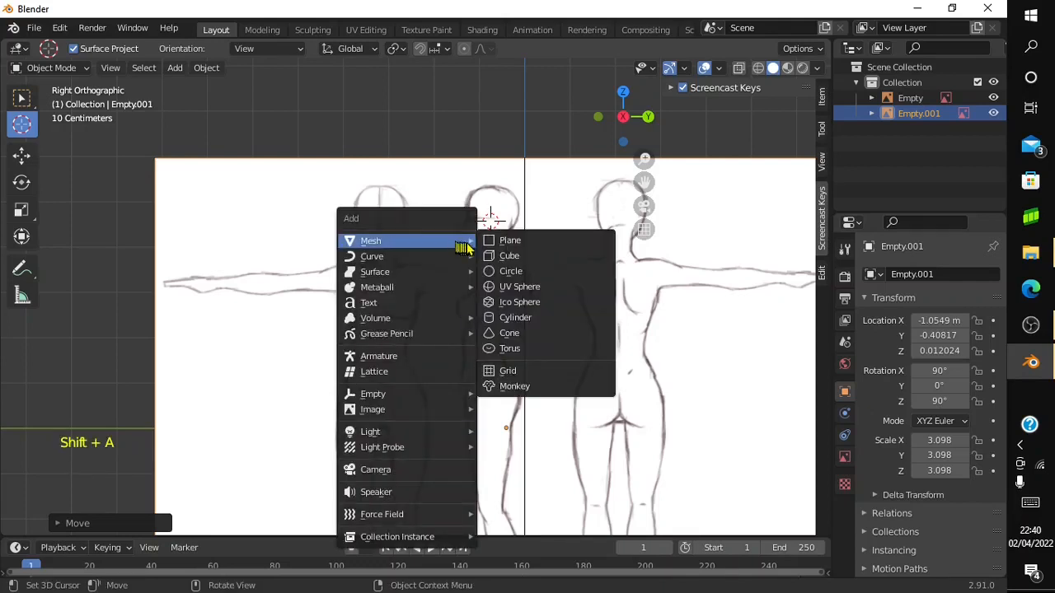
{"action": "left_click", "coordinate": [515, 259]}
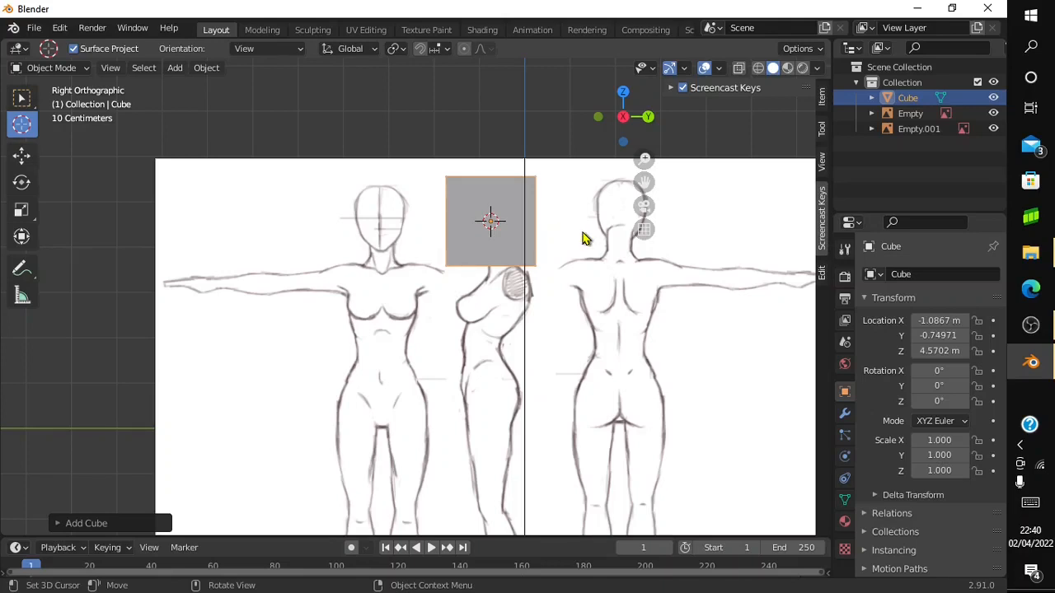
Scale the cube uniformly to about 0.62, and stretch it along Z to about 0.79 to match the side-facing head
{"action": "left_click", "coordinate": [22, 209]}
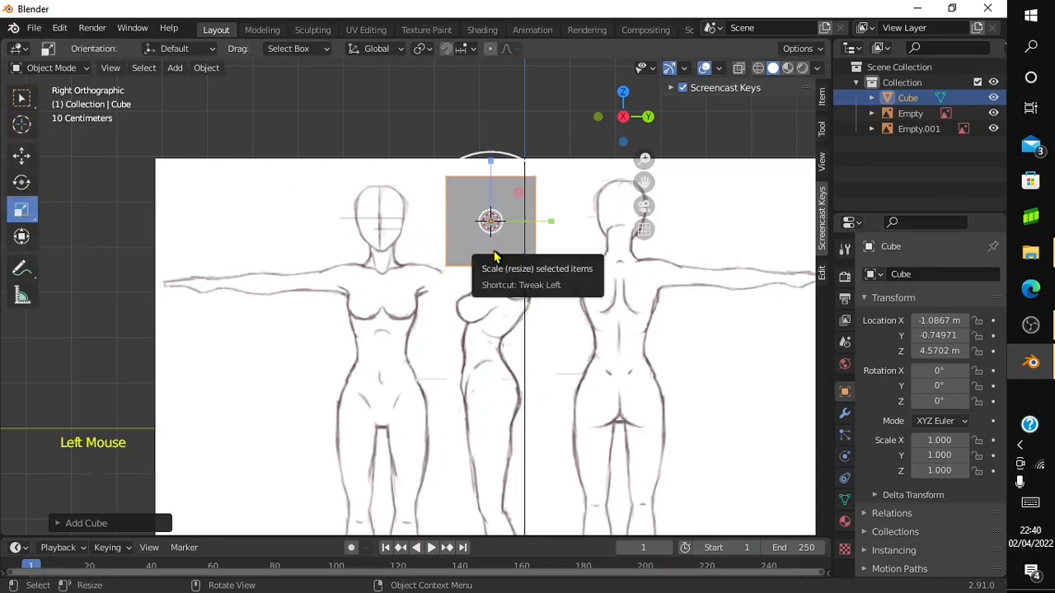
{"action": "left_click_drag", "start_coordinate": [508, 276], "coordinate": [484, 247]}
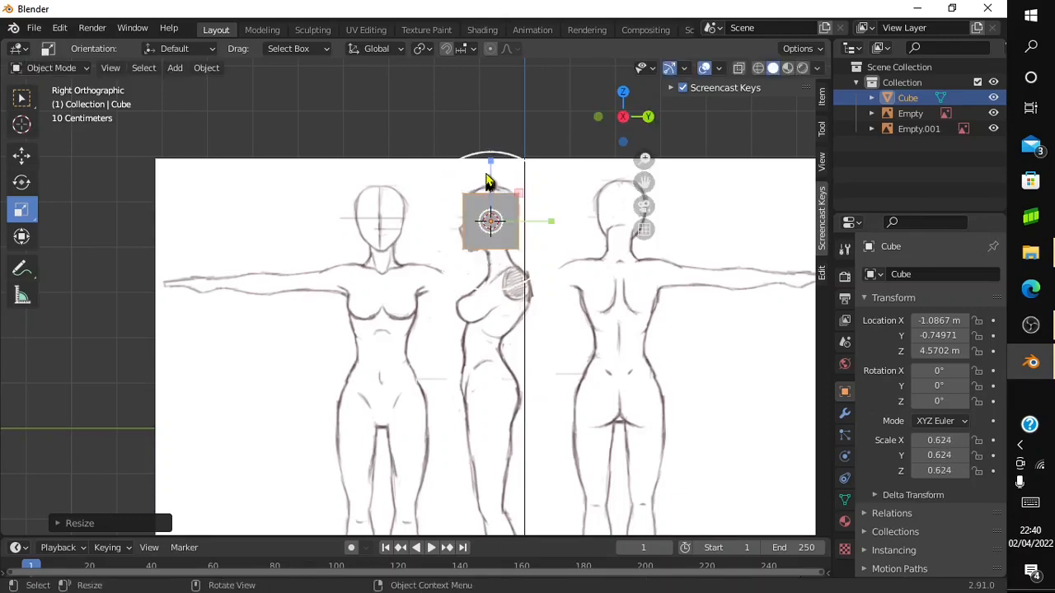
{"action": "left_click_drag", "start_coordinate": [488, 162], "coordinate": [485, 147]}
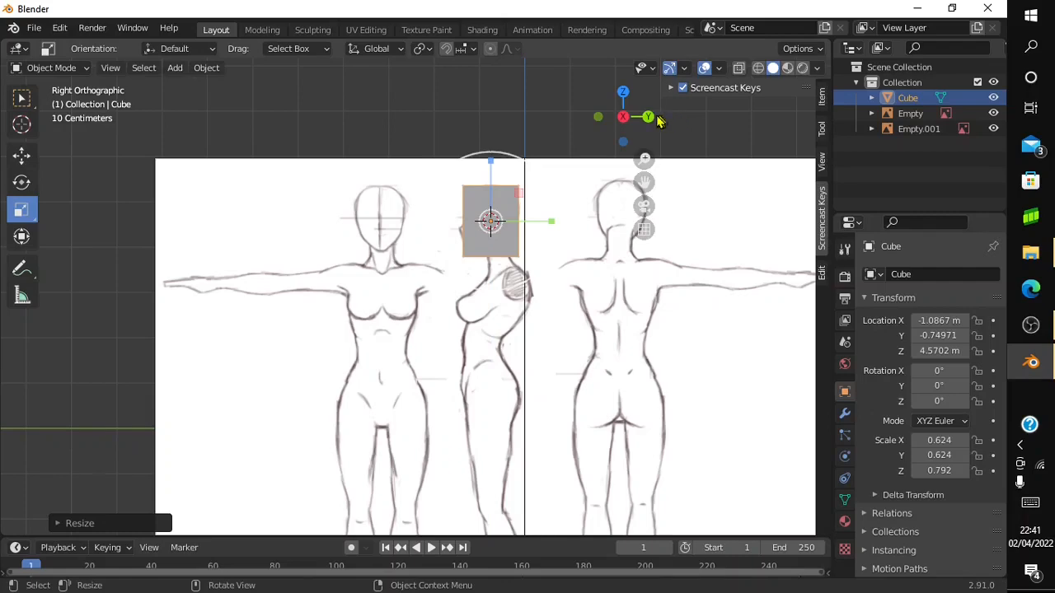
Move the cube along the X axis to about 0.03 m, centring it on the front-facing figure's head
{"action": "left_click_drag", "start_coordinate": [641, 113], "coordinate": [229, 211]}
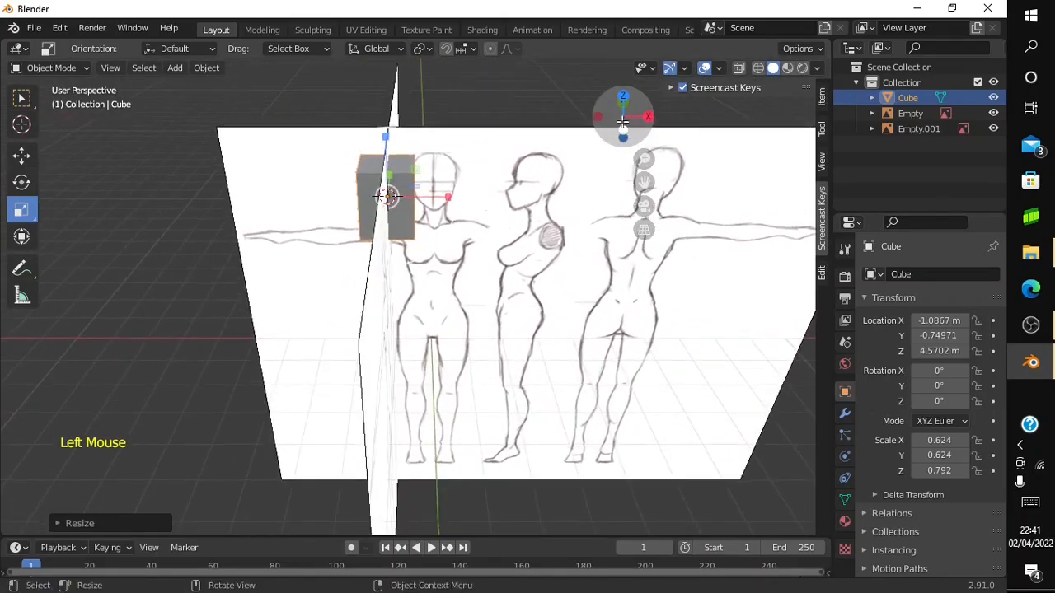
{"action": "left_click", "coordinate": [21, 157]}
{"action": "left_click", "coordinate": [446, 204]}
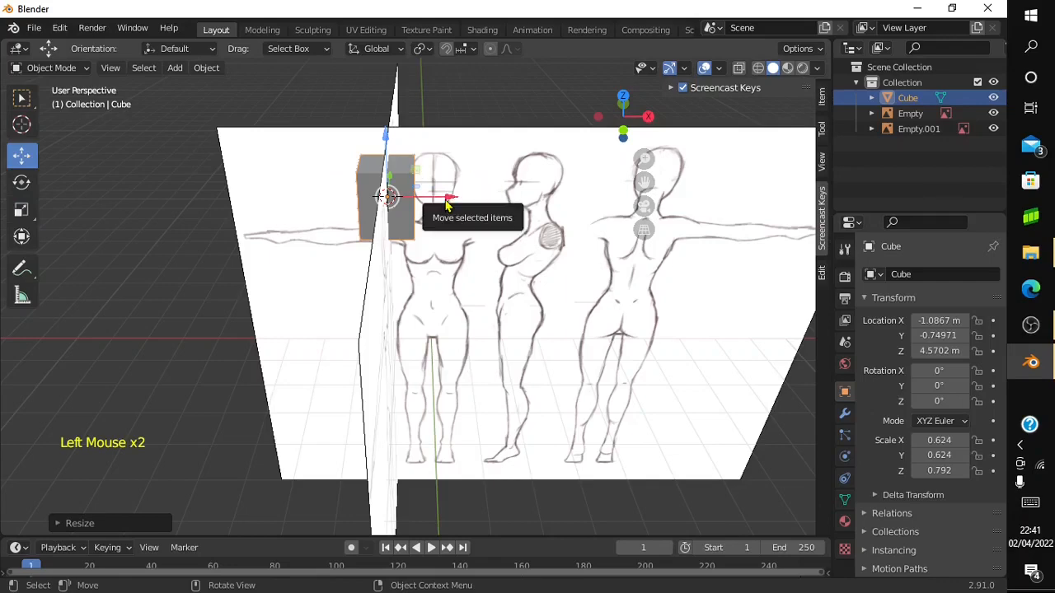
{"action": "left_click_drag", "start_coordinate": [446, 204], "coordinate": [497, 217]}
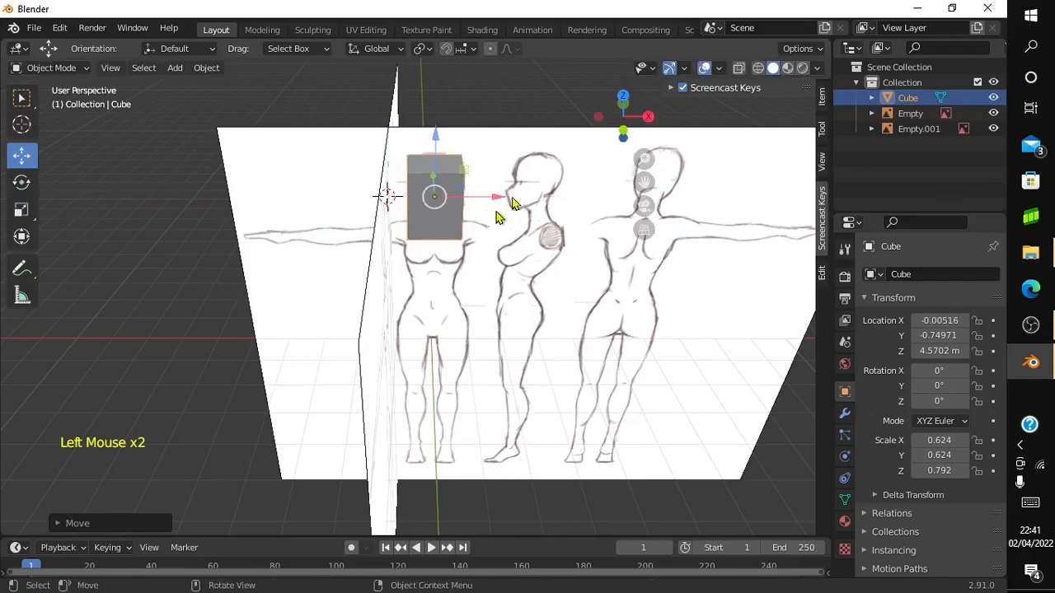
{"action": "left_click", "coordinate": [623, 115]}
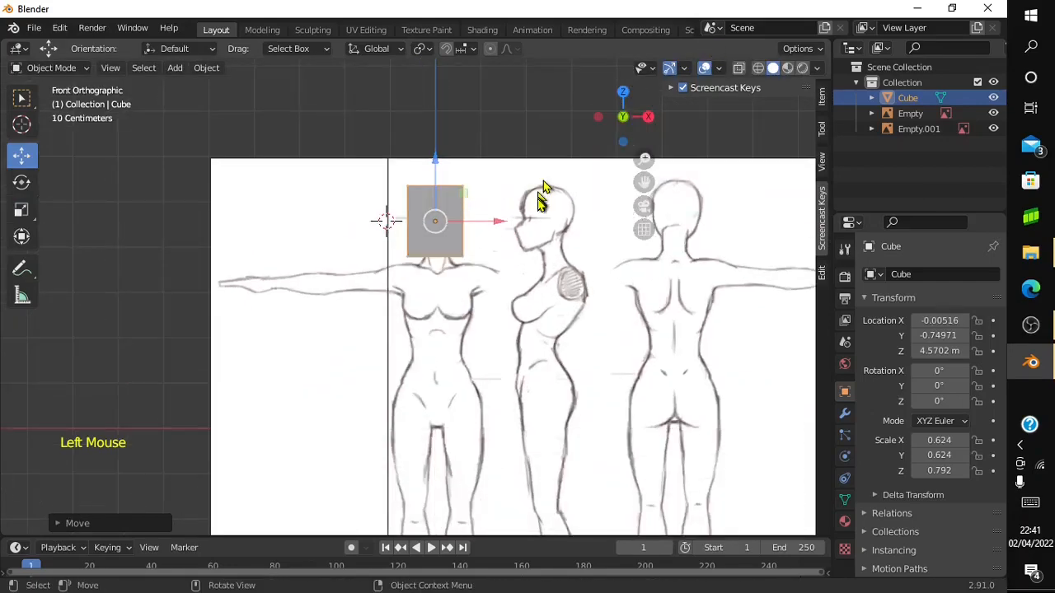
{"action": "left_click_drag", "start_coordinate": [496, 220], "coordinate": [501, 217]}
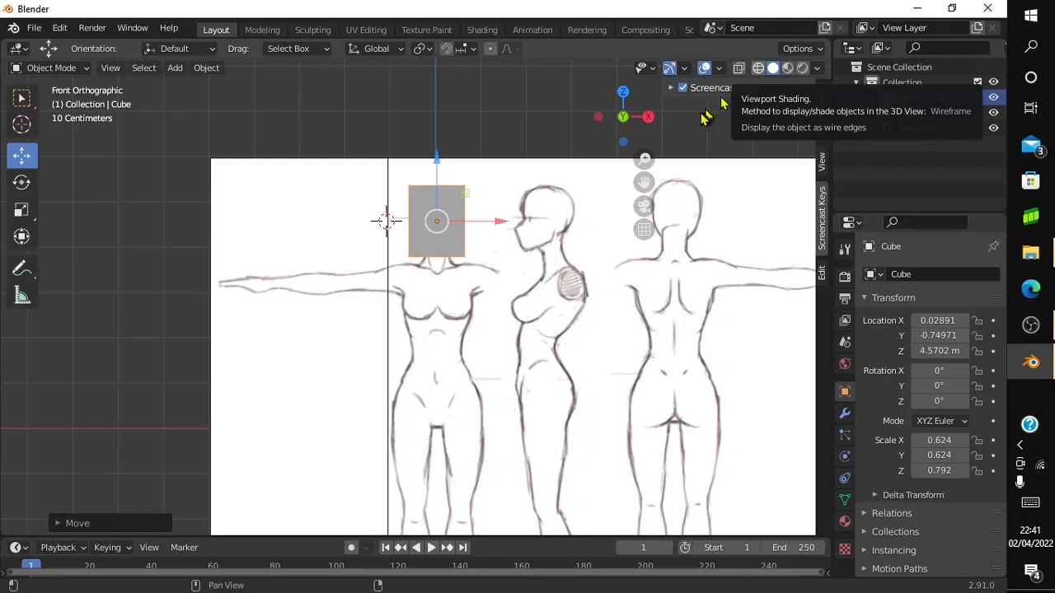
Switch the viewport to wireframe shading and view the cube against both reference images in perspective
{"action": "left_click", "coordinate": [758, 68]}
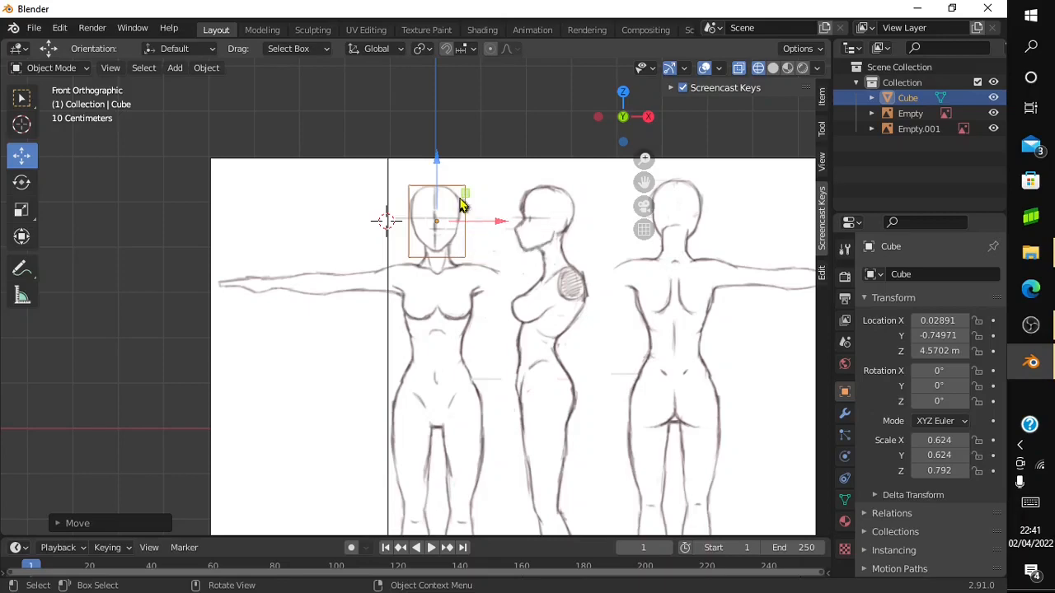
{"action": "left_click_drag", "start_coordinate": [647, 106], "coordinate": [572, 112]}
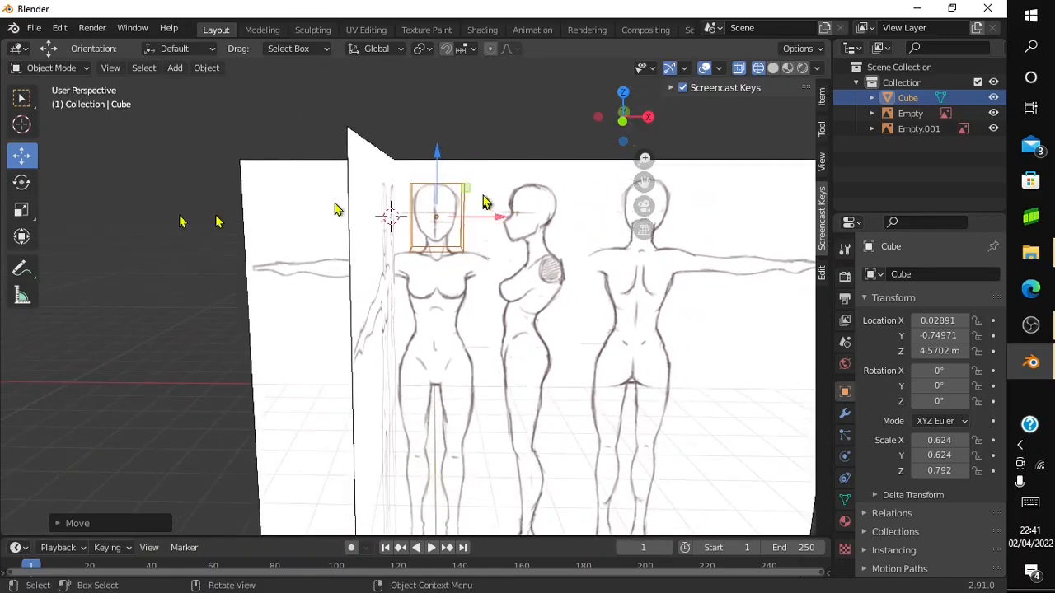
Scale the cube along Z to about 0.69 and, in the front orthographic view, raise it to a Z location of about 4.62 m
{"action": "left_click", "coordinate": [31, 209]}
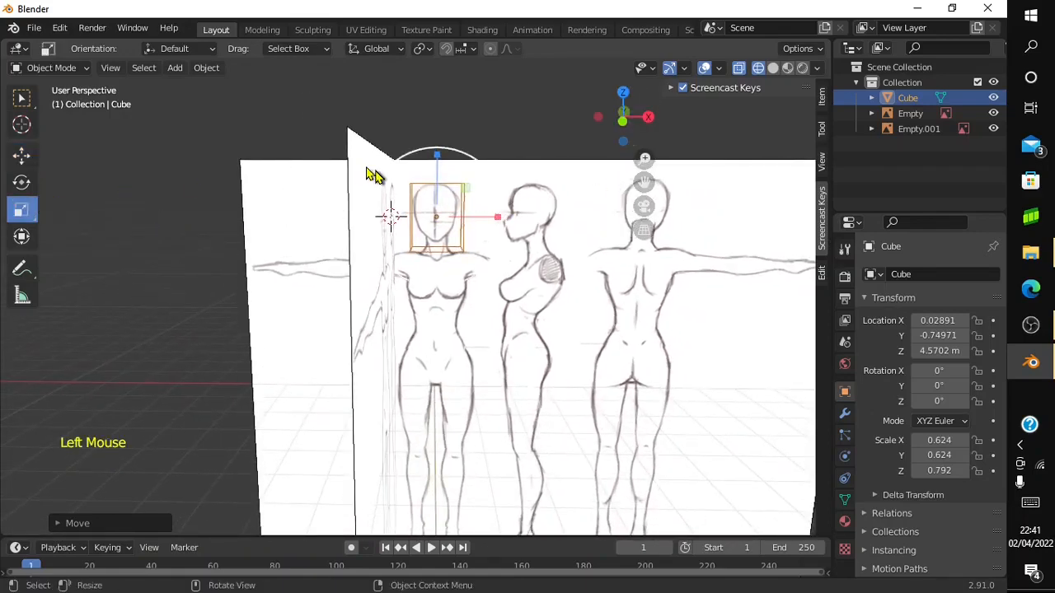
{"action": "left_click", "coordinate": [440, 156]}
{"action": "left_click_drag", "start_coordinate": [441, 157], "coordinate": [443, 168]}
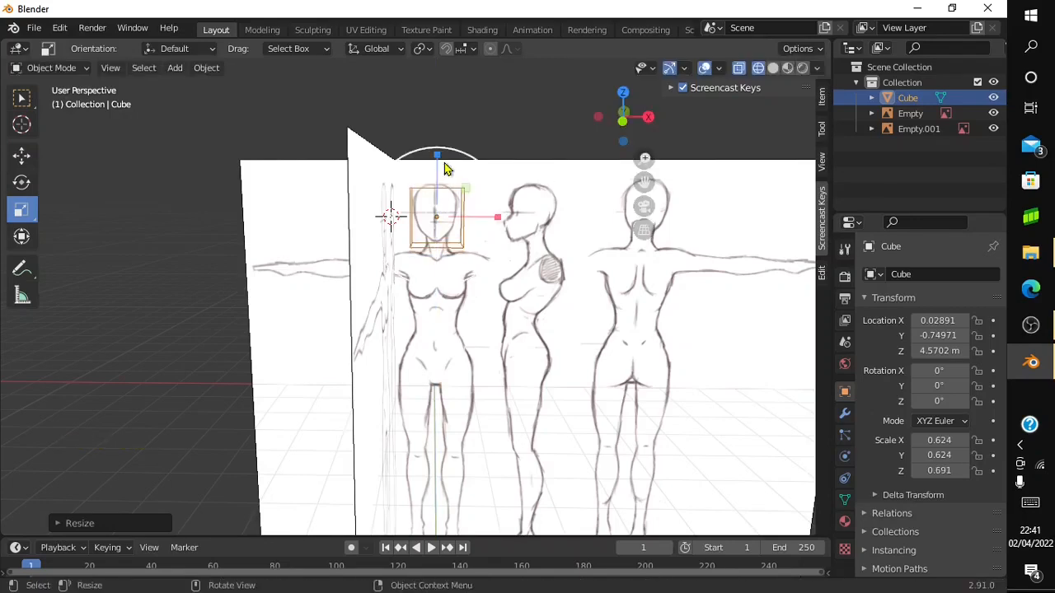
{"action": "left_click", "coordinate": [626, 128]}
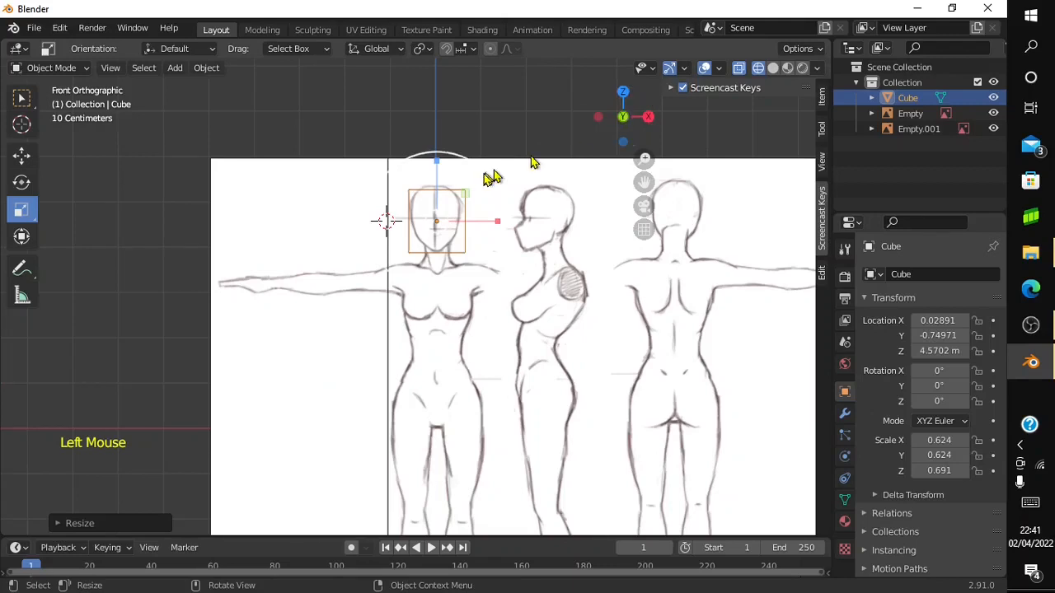
{"action": "left_click", "coordinate": [13, 155]}
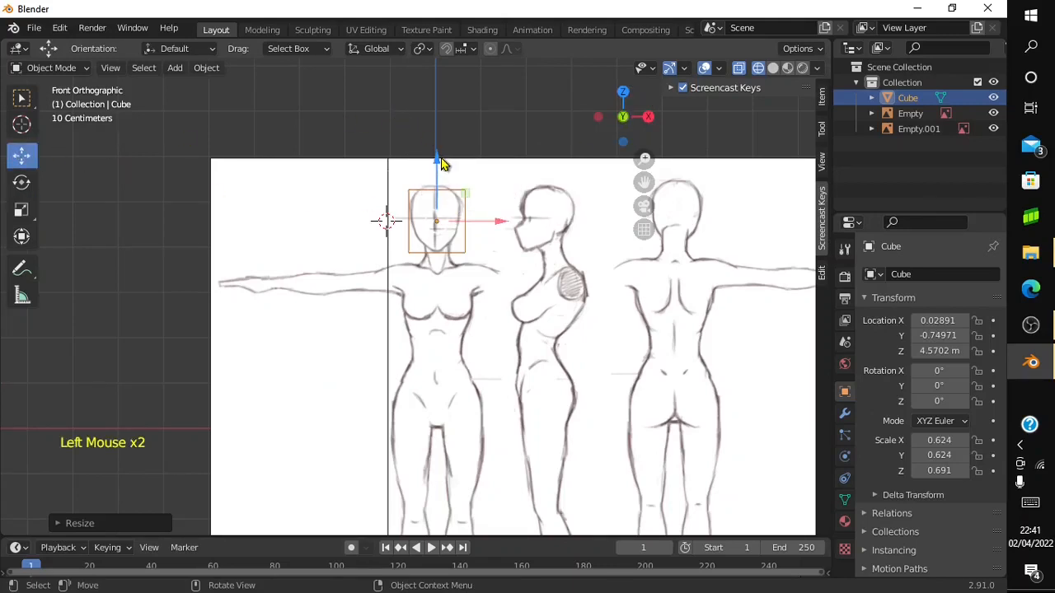
{"action": "left_click_drag", "start_coordinate": [440, 162], "coordinate": [438, 150]}
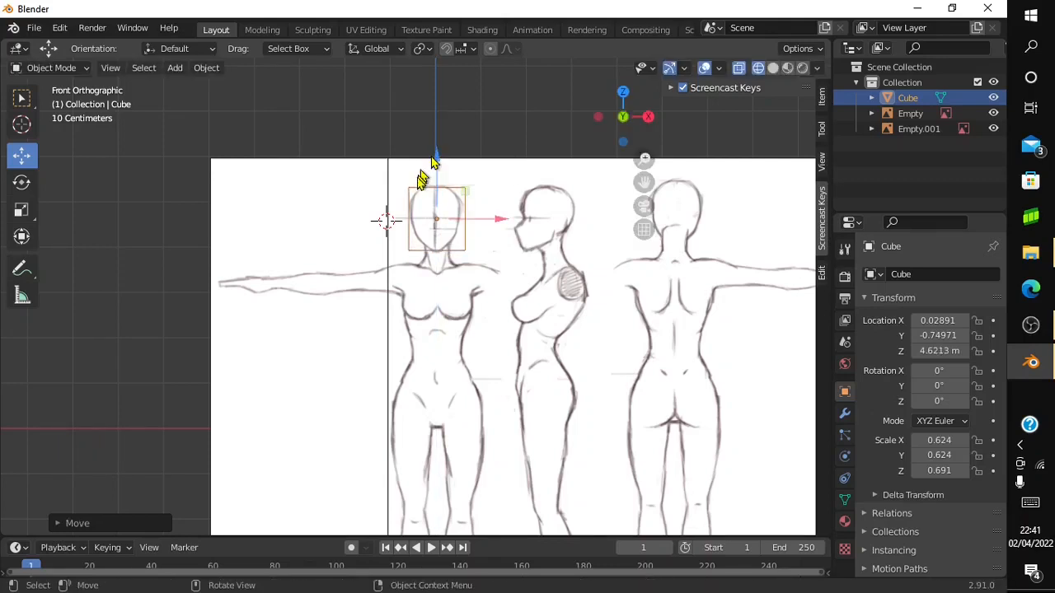
In Edit Mode, add one horizontal and one vertical loop cut through the middle of the cube
{"action": "left_click", "coordinate": [86, 70]}
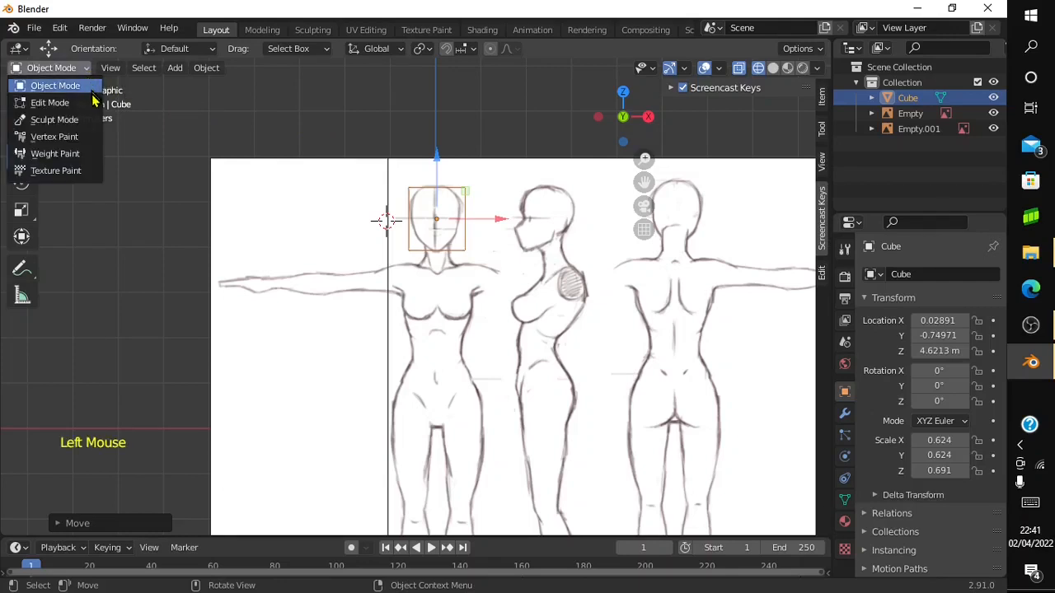
{"action": "left_click", "coordinate": [92, 102]}
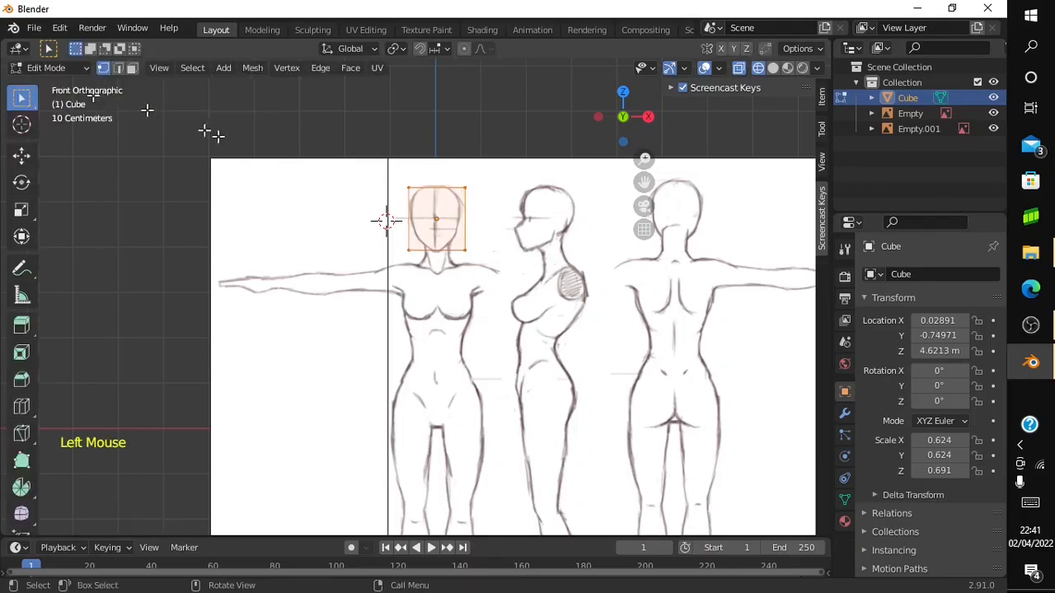
{"action": "left_click", "coordinate": [20, 406]}
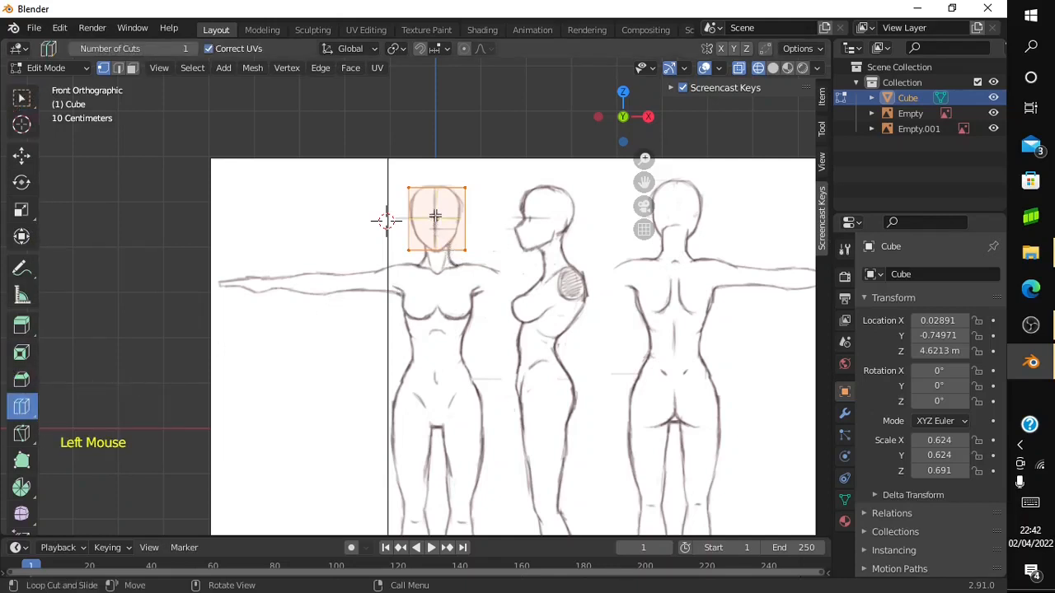
{"action": "left_click", "coordinate": [385, 220]}
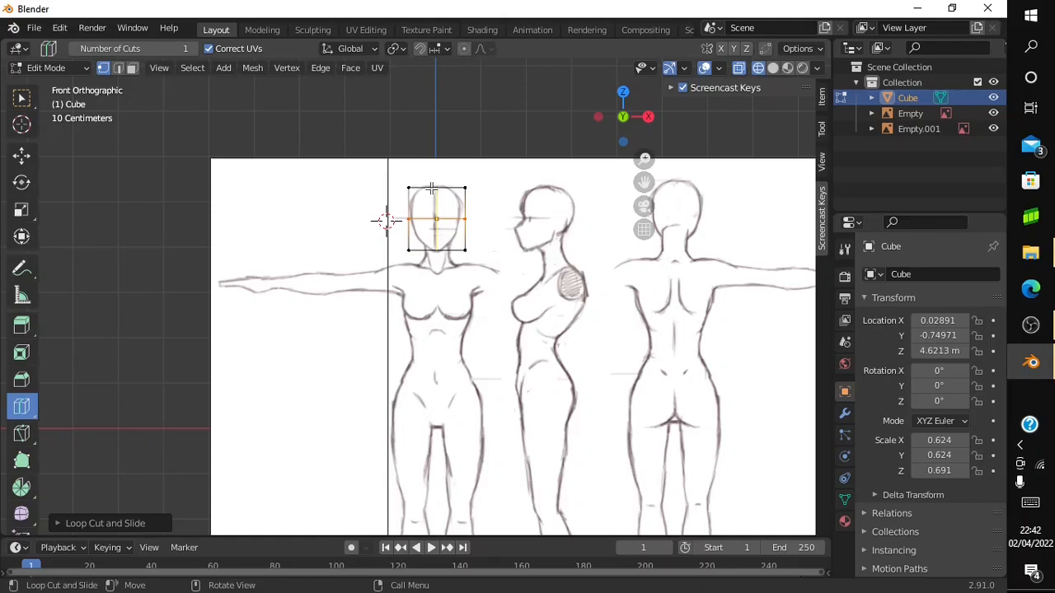
{"action": "left_click", "coordinate": [431, 189]}
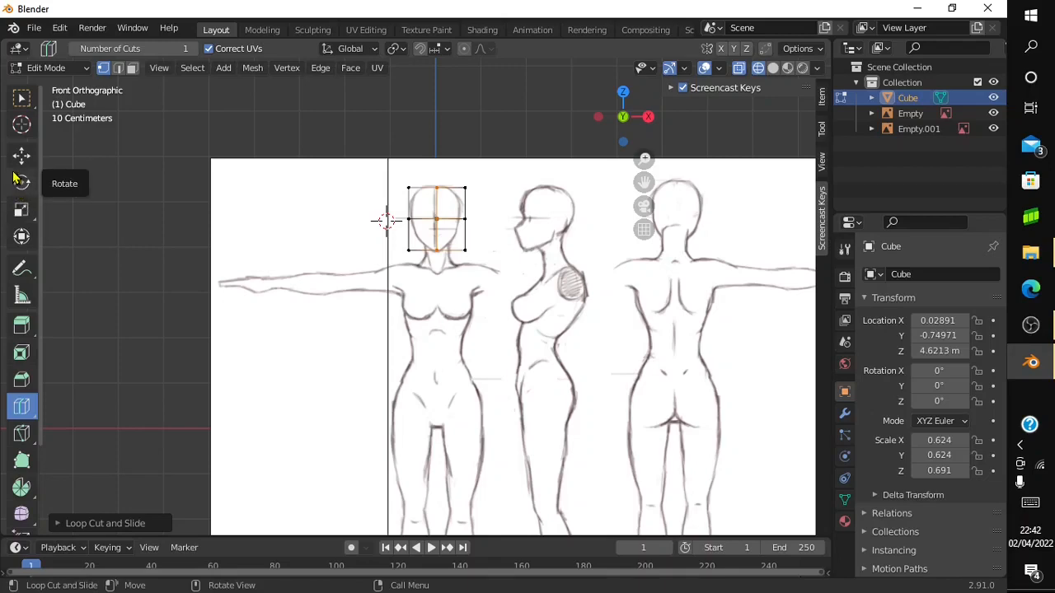
Activate the Move tool and frame the front-facing figure's head closely
{"action": "left_click", "coordinate": [21, 156]}
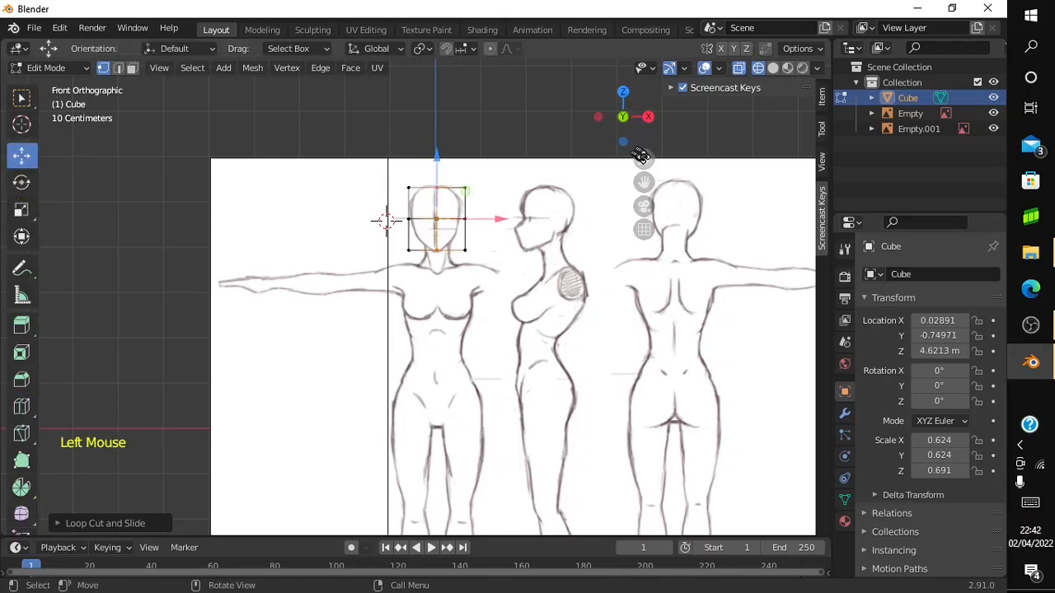
{"action": "left_click_drag", "start_coordinate": [641, 156], "coordinate": [649, 184]}
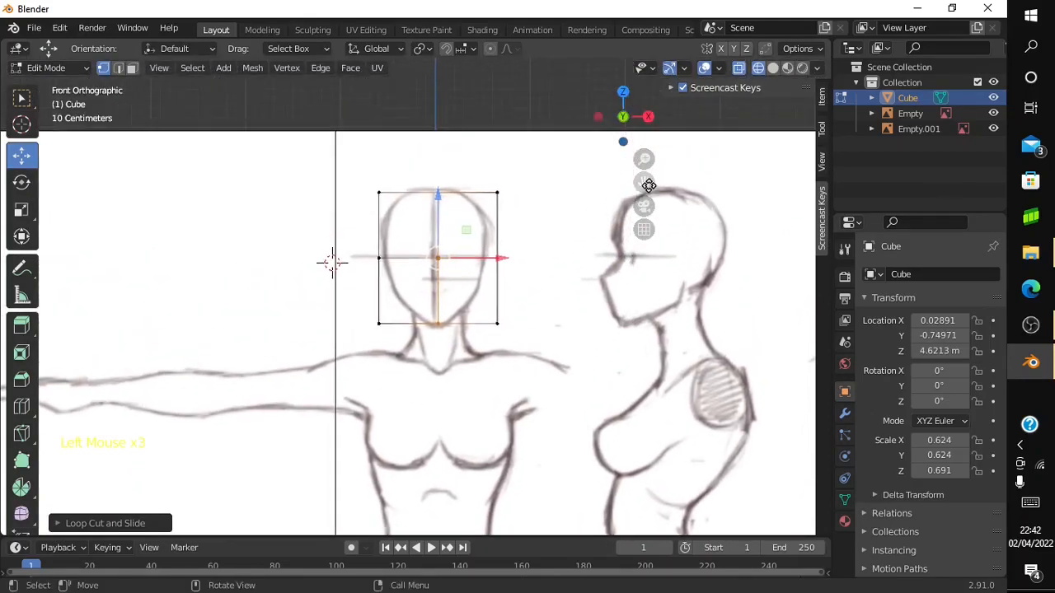
{"action": "left_click", "coordinate": [467, 191]}
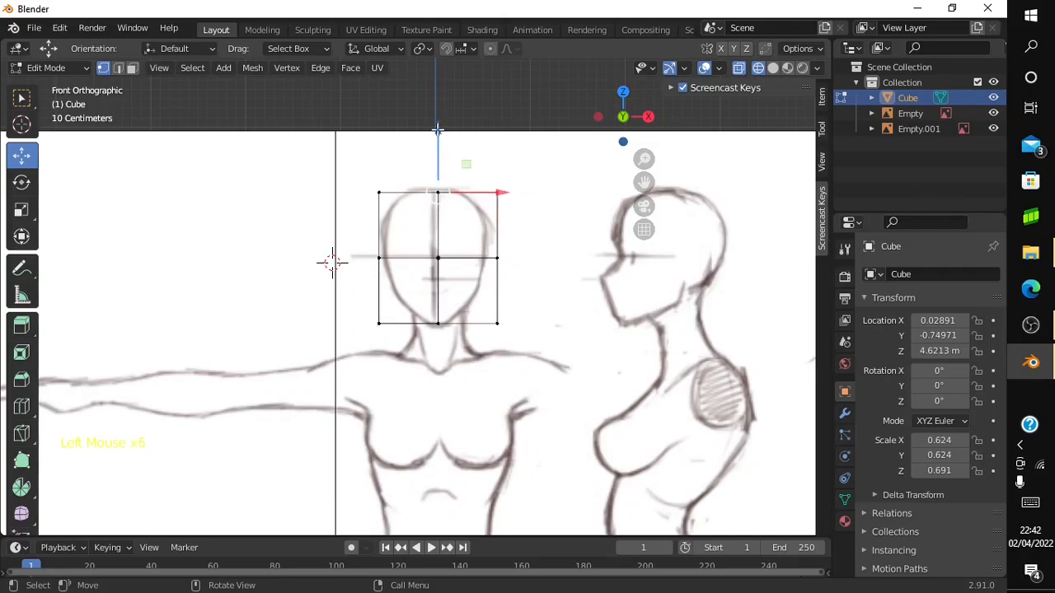
{"action": "left_click_drag", "start_coordinate": [438, 125], "coordinate": [429, 120]}
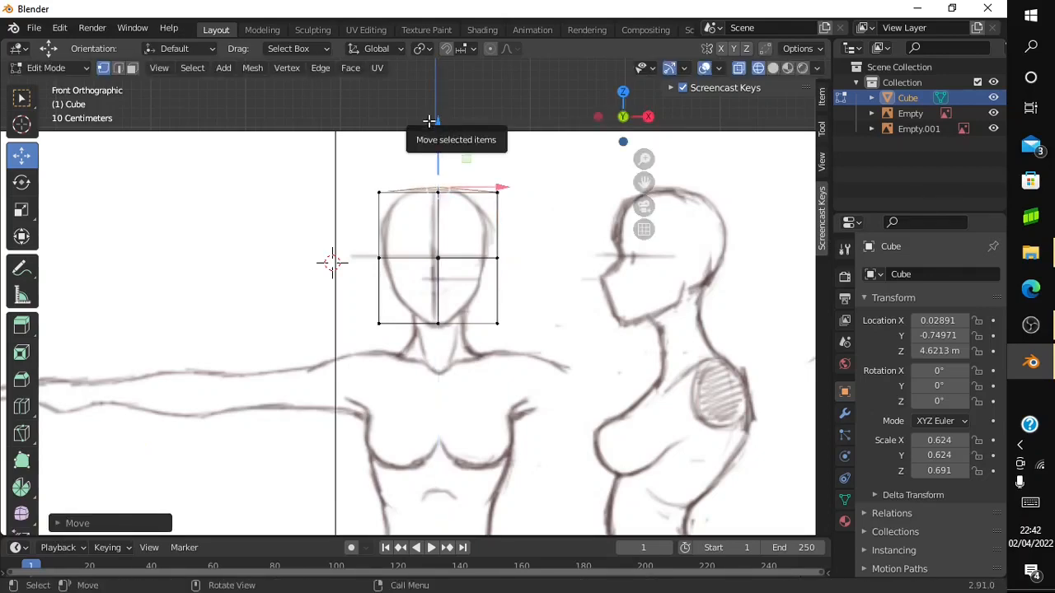
{"action": "key", "text": "ctrl+z"}
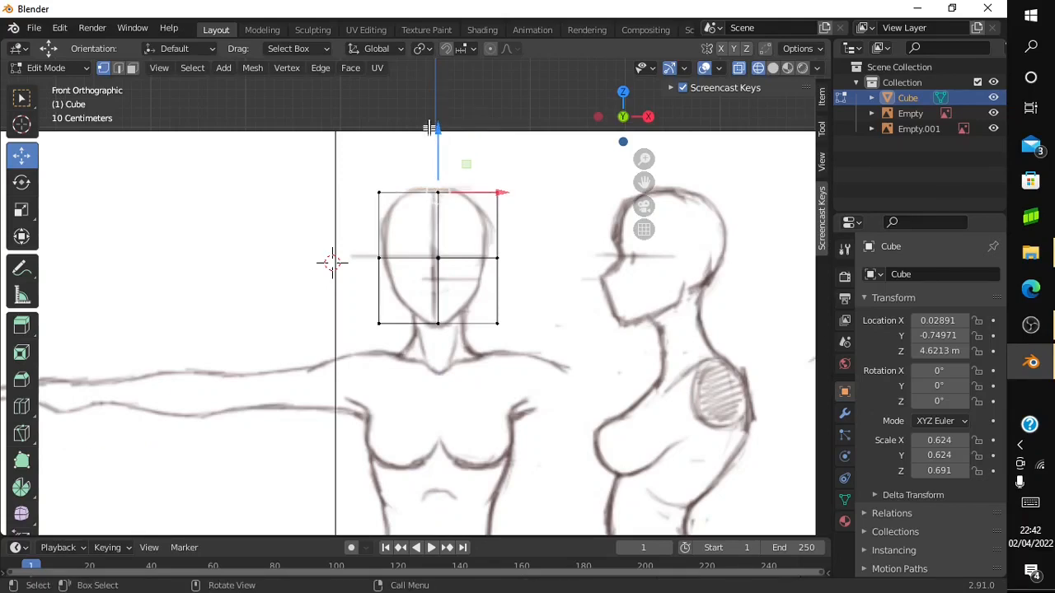
{"action": "mouse_move", "coordinate": [436, 191]}
{"action": "left_mouse_down"}
{"action": "mouse_move", "coordinate": [441, 211]}
{"action": "mouse_move", "coordinate": [438, 200]}
{"action": "left_mouse_up"}
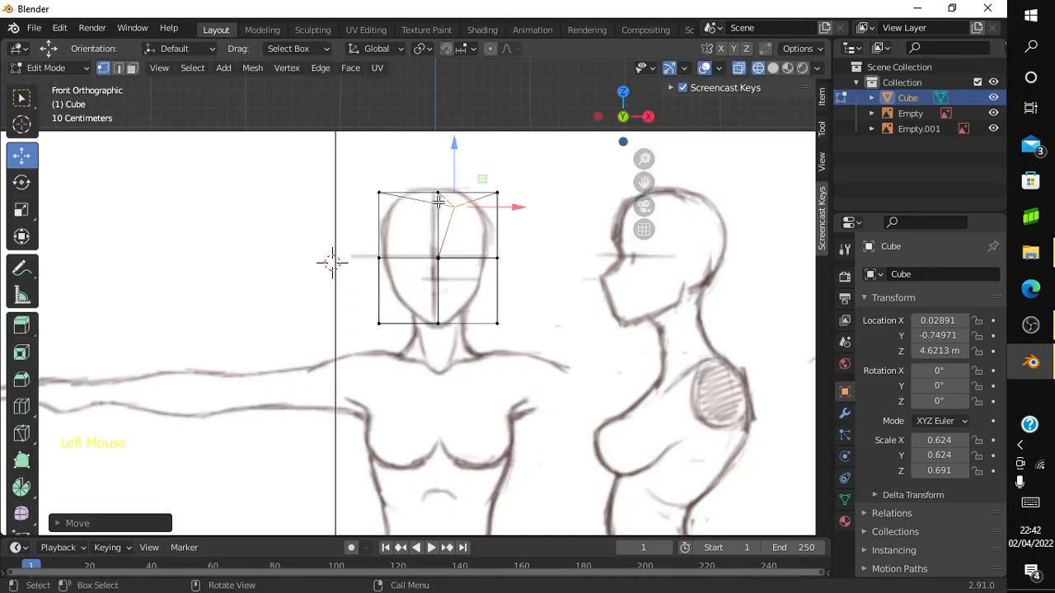
{"action": "key", "text": "ctrl+z"}
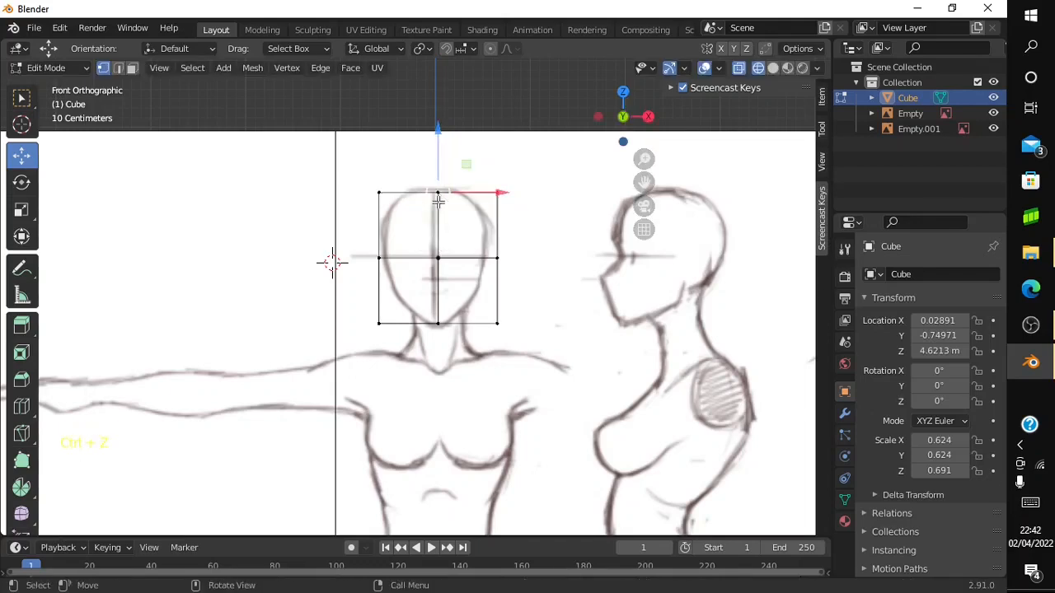
Select both the front and back top-centre vertices and raise them slightly along Z to the crown of the sketched head
{"action": "left_click_drag", "start_coordinate": [537, 156], "coordinate": [448, 225]}
{"action": "left_click", "coordinate": [394, 129]}
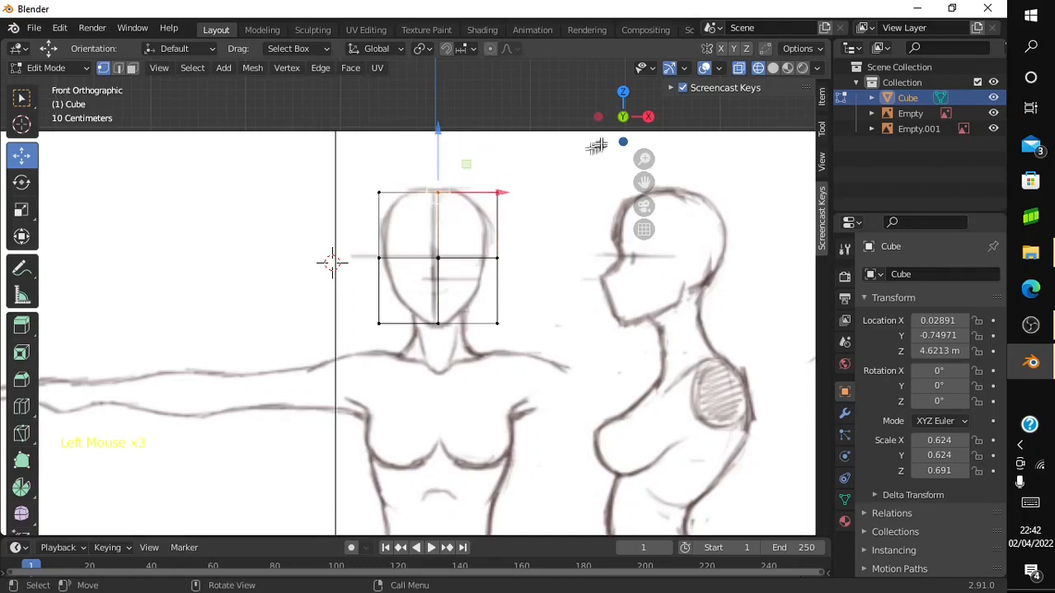
{"action": "mouse_move", "coordinate": [623, 116]}
{"action": "left_mouse_down"}
{"action": "mouse_move", "coordinate": [581, 189]}
{"action": "mouse_move", "coordinate": [584, 120]}
{"action": "mouse_move", "coordinate": [453, 123]}
{"action": "mouse_move", "coordinate": [408, 105]}
{"action": "mouse_move", "coordinate": [417, 103]}
{"action": "mouse_move", "coordinate": [342, 104]}
{"action": "mouse_move", "coordinate": [631, 118]}
{"action": "left_mouse_up"}
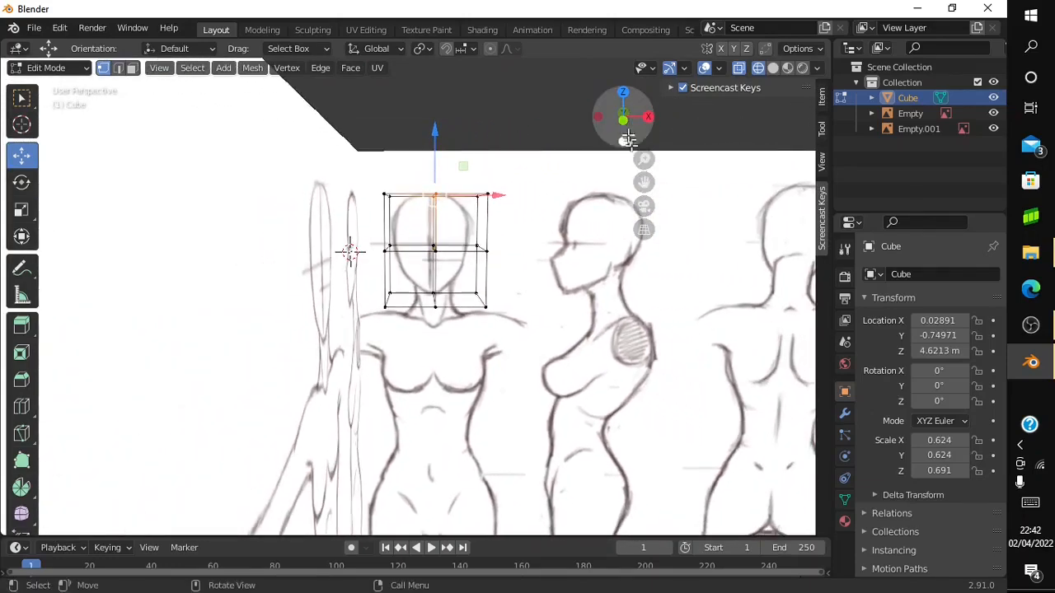
{"action": "left_click", "coordinate": [627, 140]}
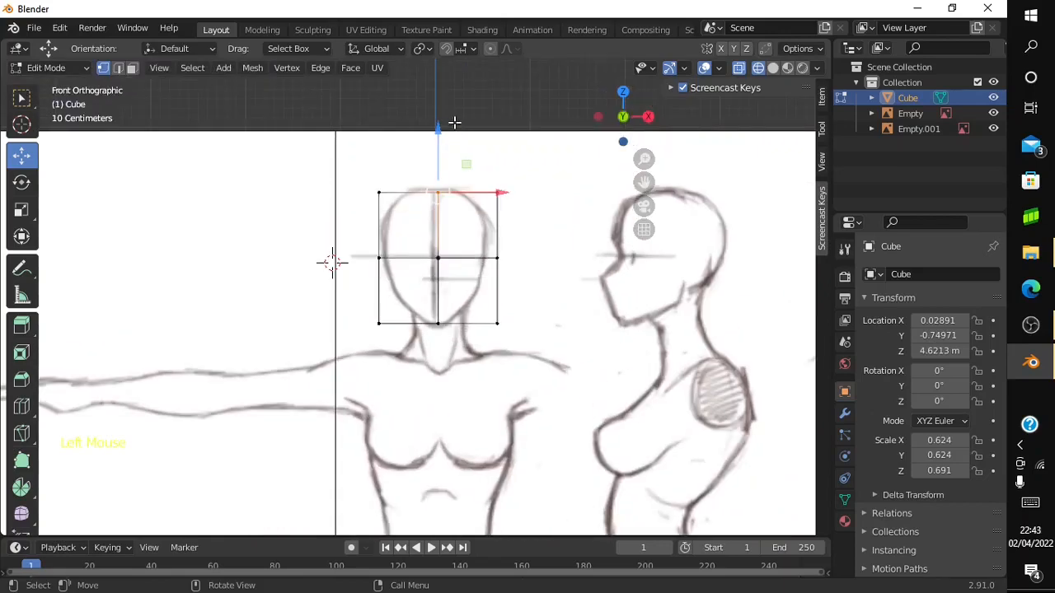
{"action": "left_click_drag", "start_coordinate": [437, 132], "coordinate": [429, 128]}
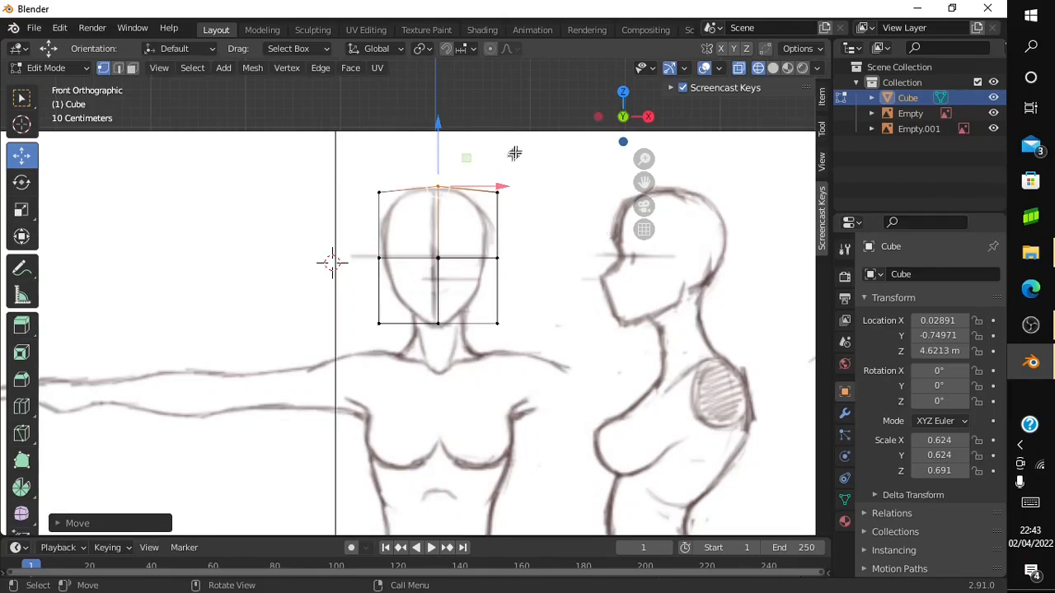
Select the top corner vertices on both sides of the mesh and scale them inward along X towards the head outline
{"action": "left_click", "coordinate": [379, 190]}
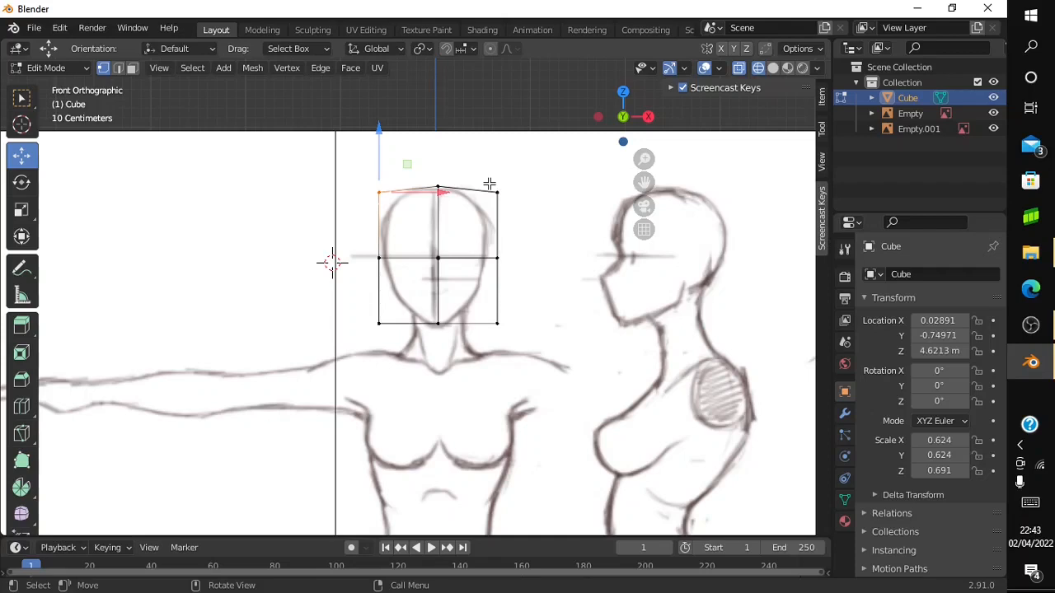
{"action": "key", "text": "shift"}
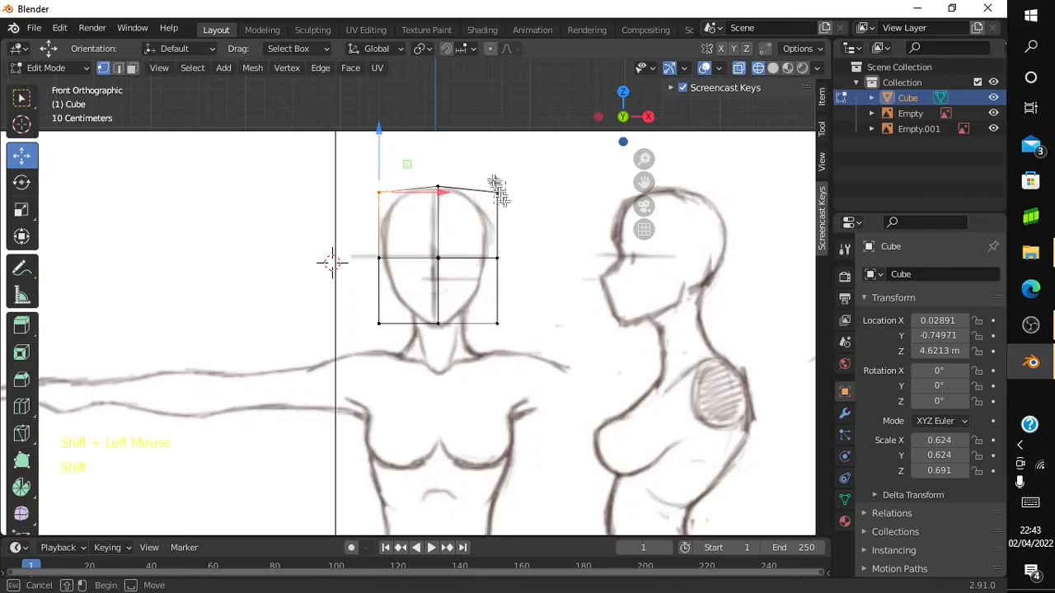
{"action": "left_click", "coordinate": [485, 174], "text": "shift"}
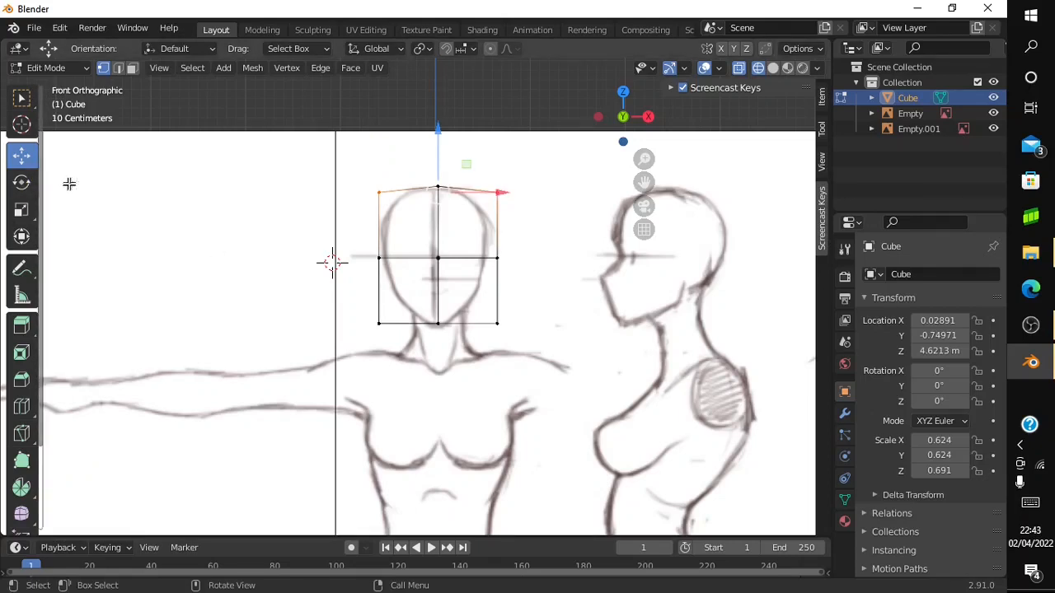
{"action": "left_click", "coordinate": [31, 204]}
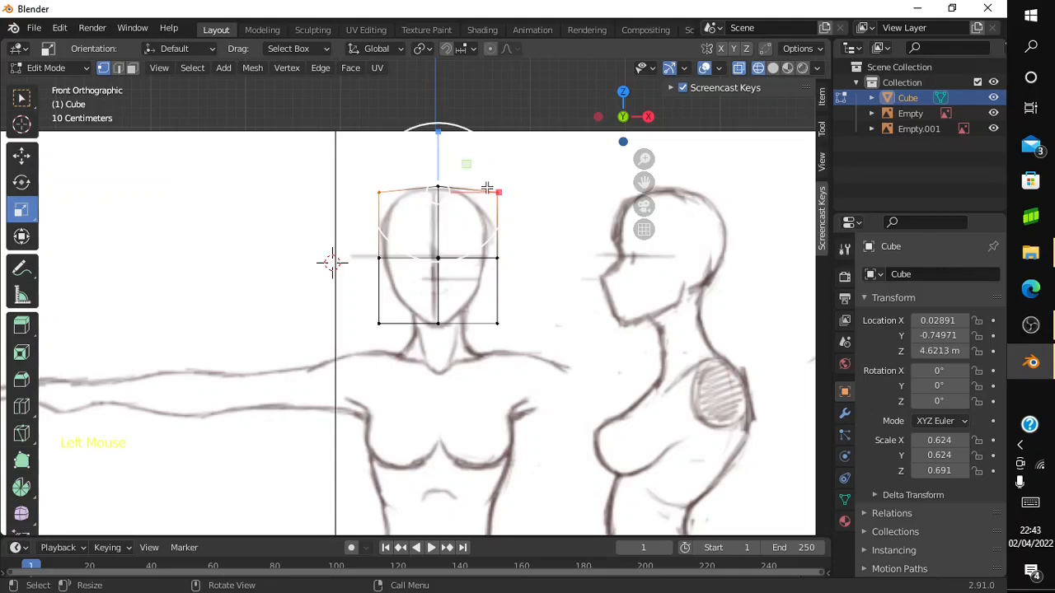
{"action": "left_click_drag", "start_coordinate": [497, 192], "coordinate": [483, 189]}
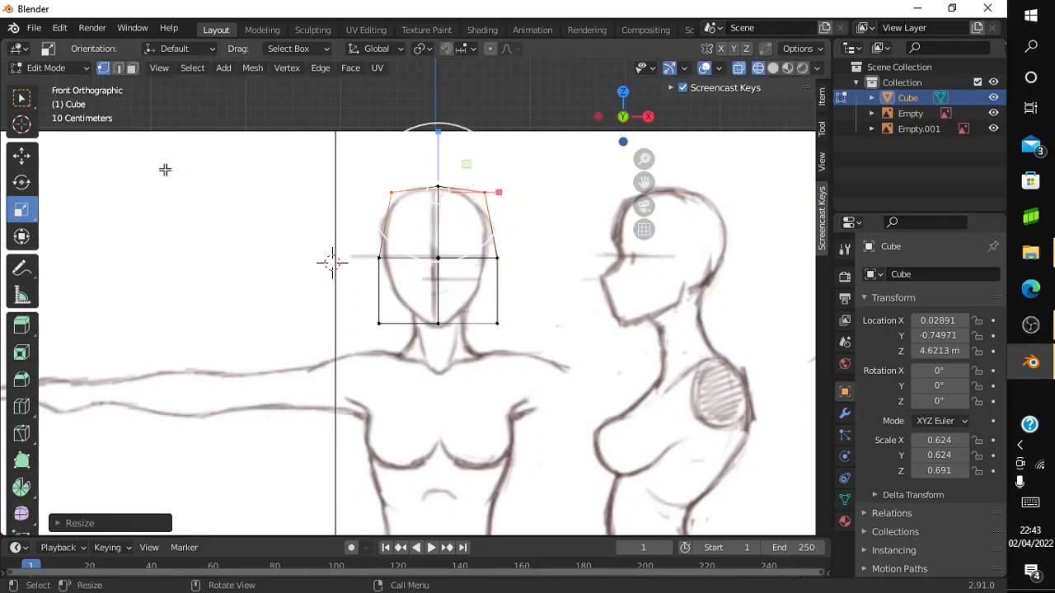
Lower the selected top corner vertices along Z and widen them slightly along X to follow the sketched skull curve
{"action": "left_click", "coordinate": [21, 155]}
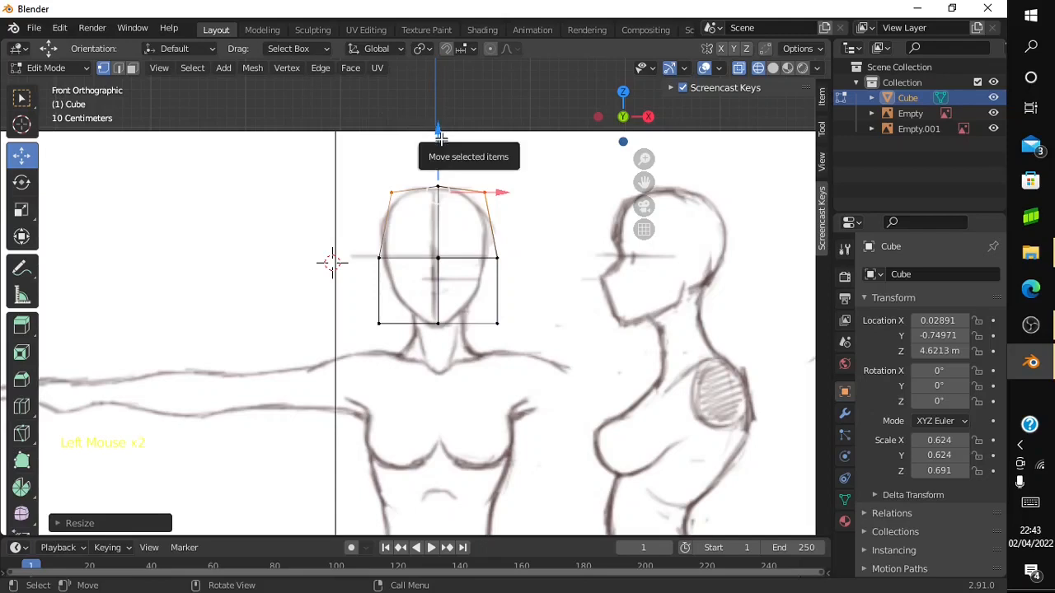
{"action": "left_click_drag", "start_coordinate": [439, 137], "coordinate": [443, 148]}
{"action": "left_click_drag", "start_coordinate": [444, 152], "coordinate": [443, 155]}
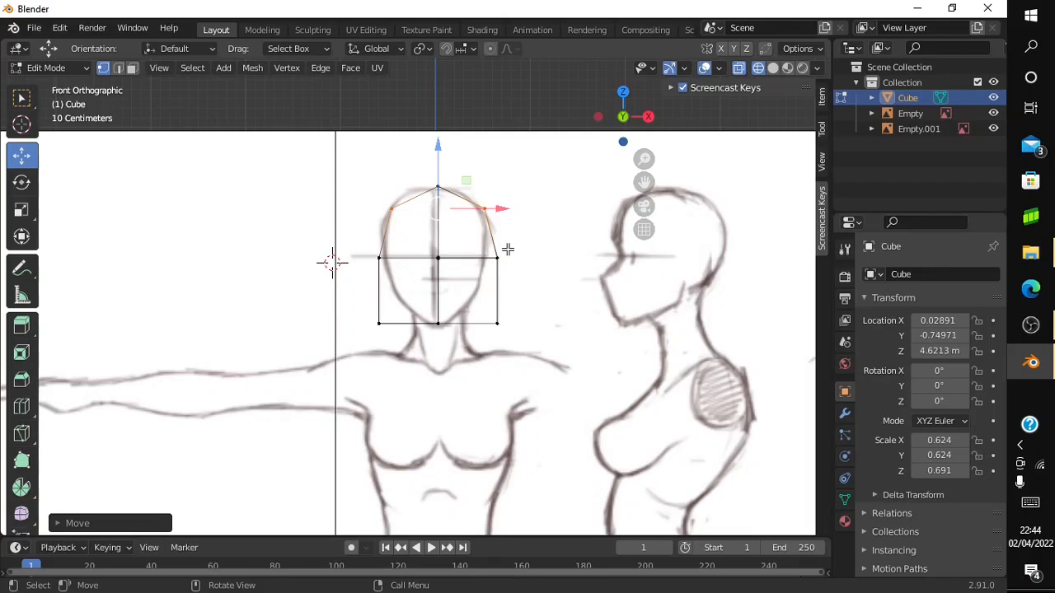
{"action": "left_click", "coordinate": [22, 210]}
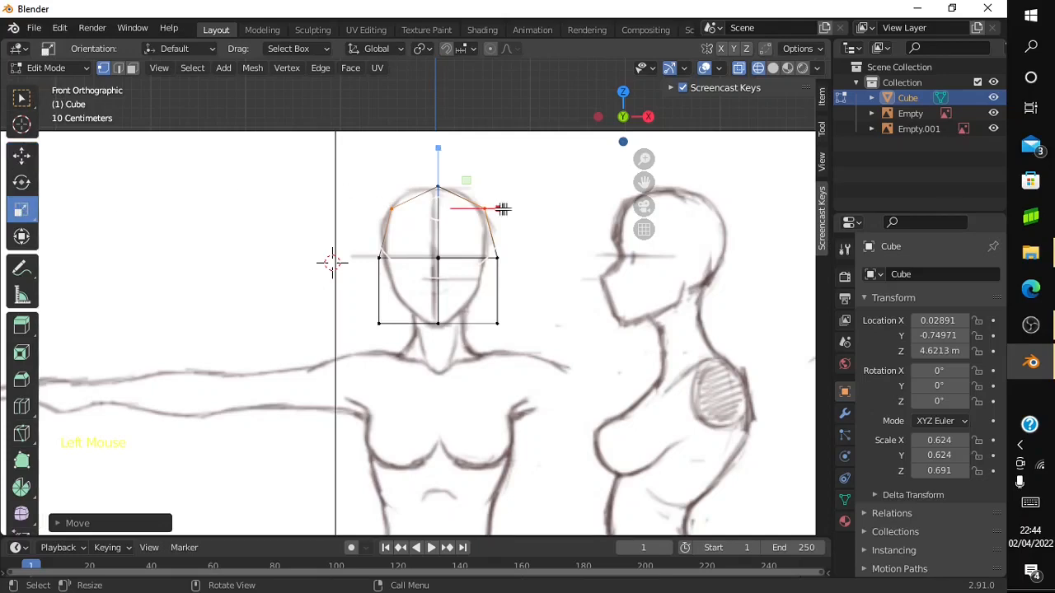
{"action": "left_click_drag", "start_coordinate": [500, 209], "coordinate": [509, 214]}
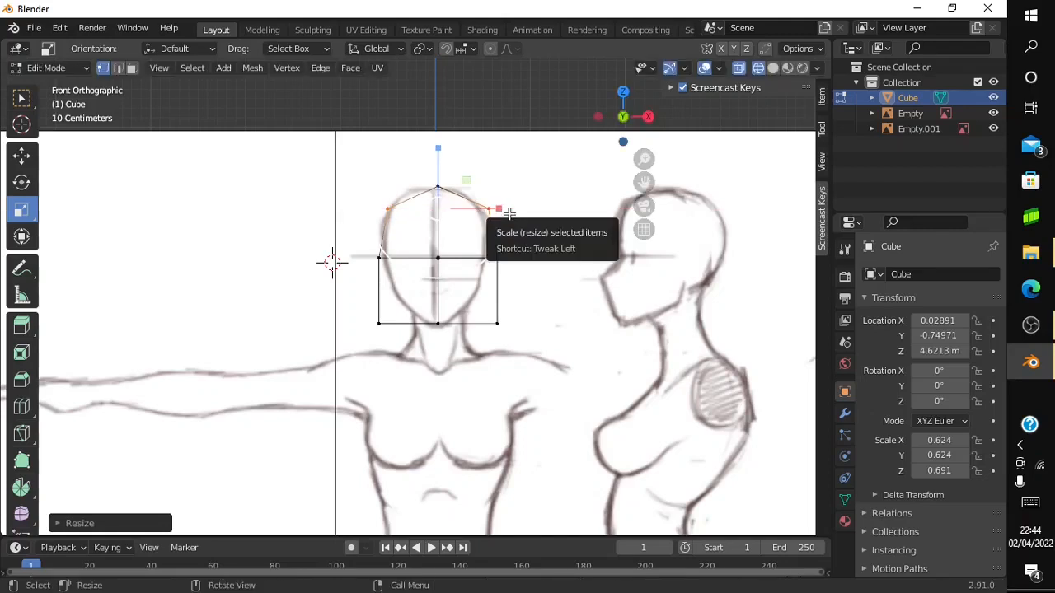
Select the middle-row side vertices on both sides of the mesh and scale them inward along X to the sketched face outline
{"action": "double_click", "coordinate": [511, 260]}
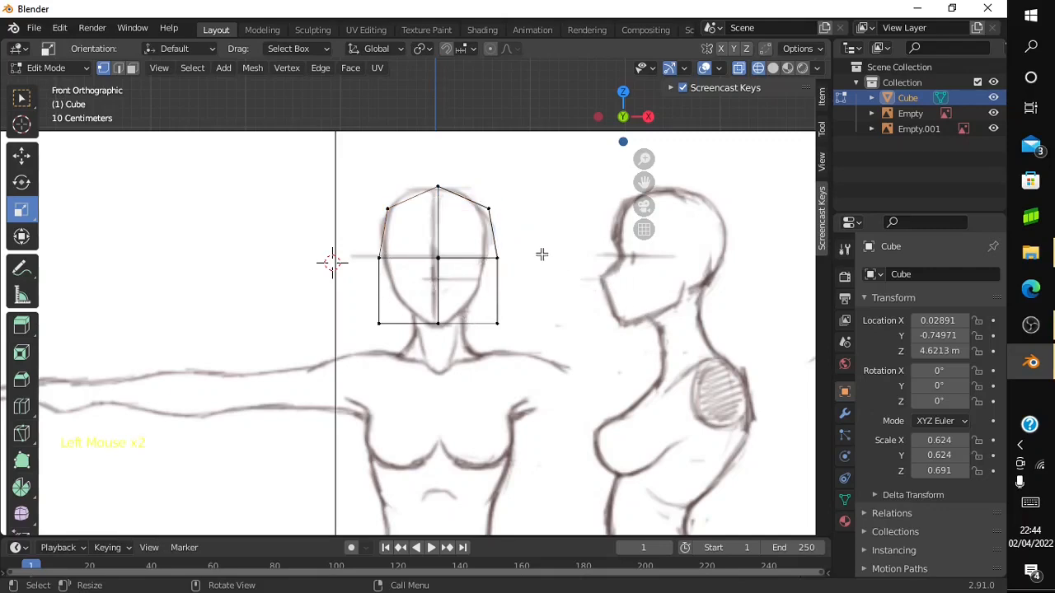
{"action": "left_click", "coordinate": [498, 262], "text": "shift"}
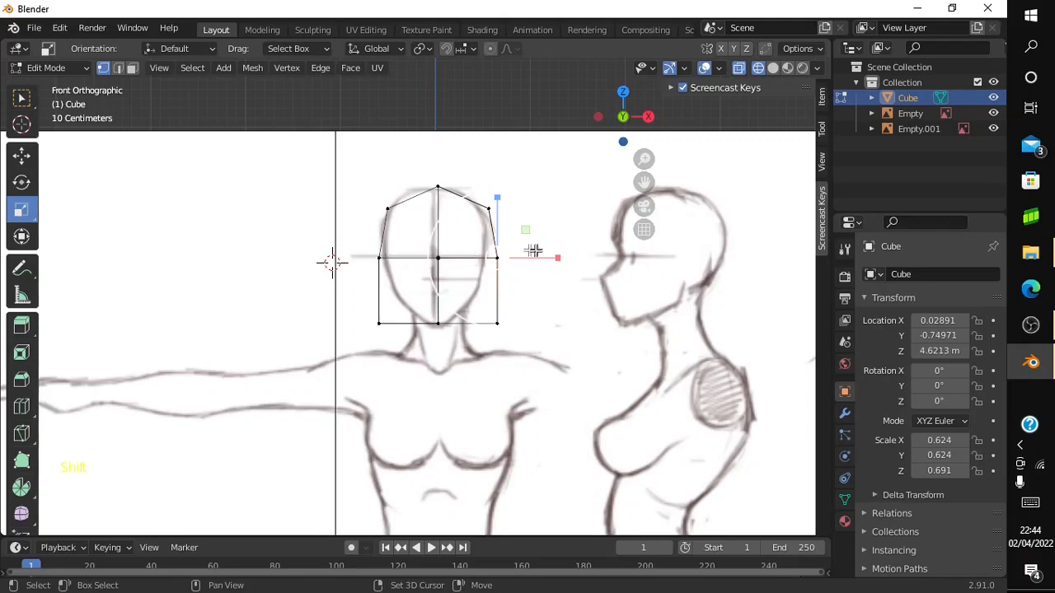
{"action": "left_click", "coordinate": [583, 273], "text": "shift"}
{"action": "left_click", "coordinate": [582, 271]}
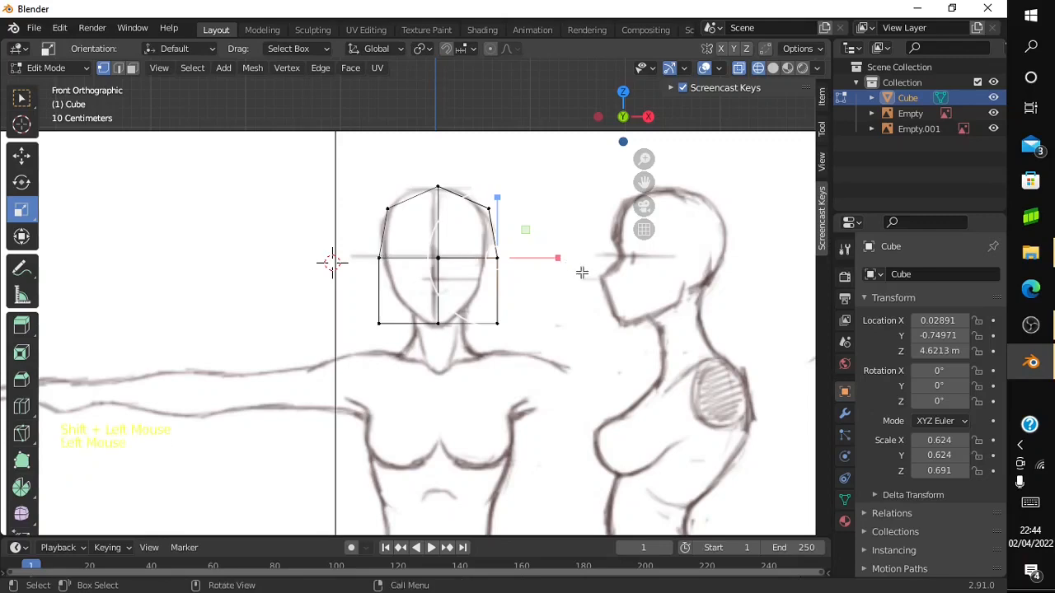
{"action": "left_click_drag", "start_coordinate": [534, 240], "coordinate": [490, 269], "text": "shift"}
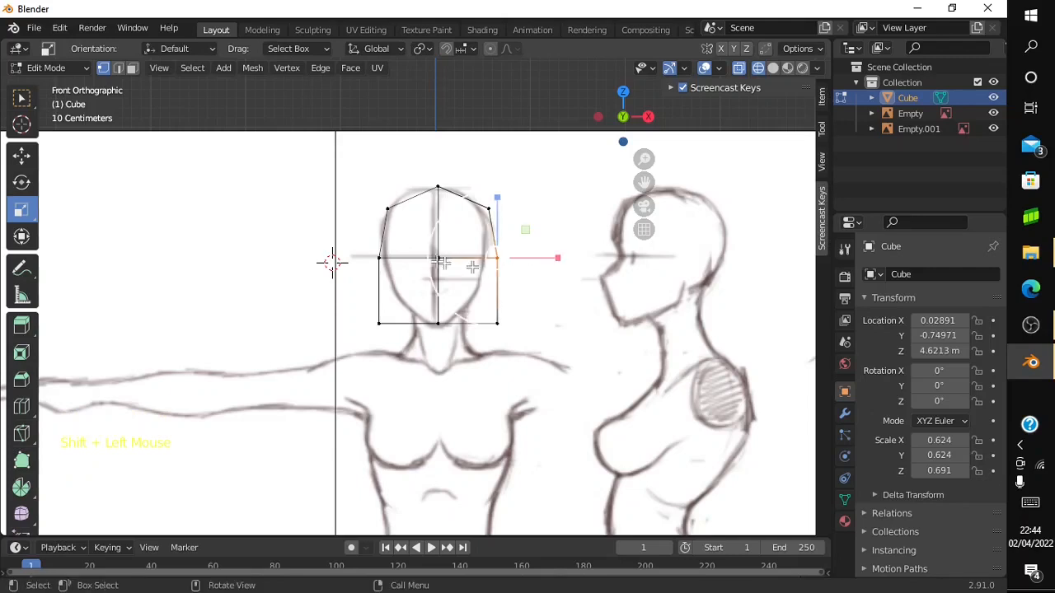
{"action": "key", "text": "shift"}
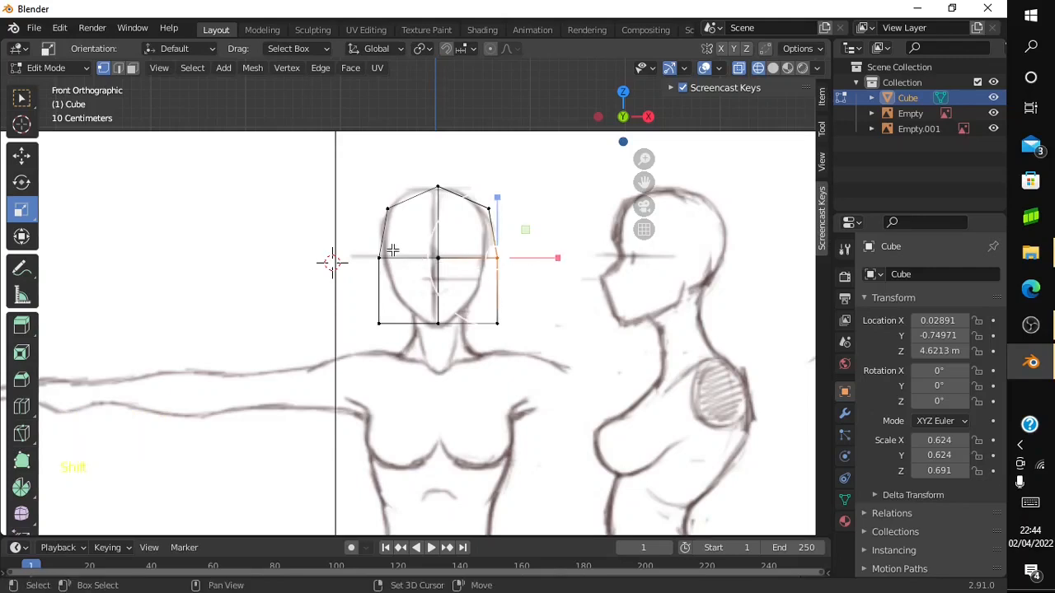
{"action": "left_click_drag", "start_coordinate": [393, 250], "coordinate": [369, 271], "text": "shift"}
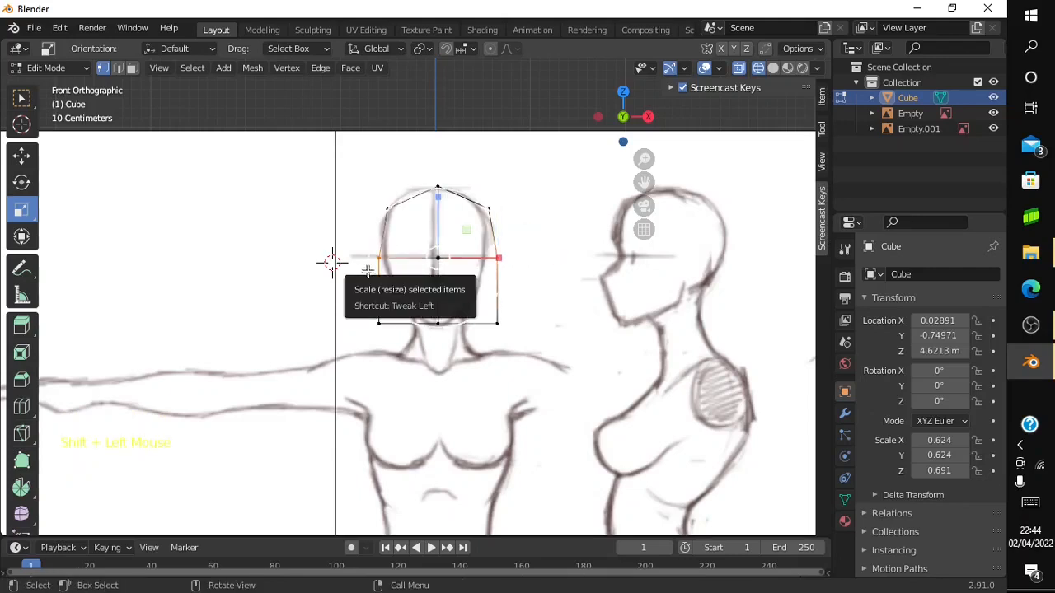
{"action": "left_click", "coordinate": [501, 258]}
{"action": "left_click_drag", "start_coordinate": [501, 258], "coordinate": [488, 258]}
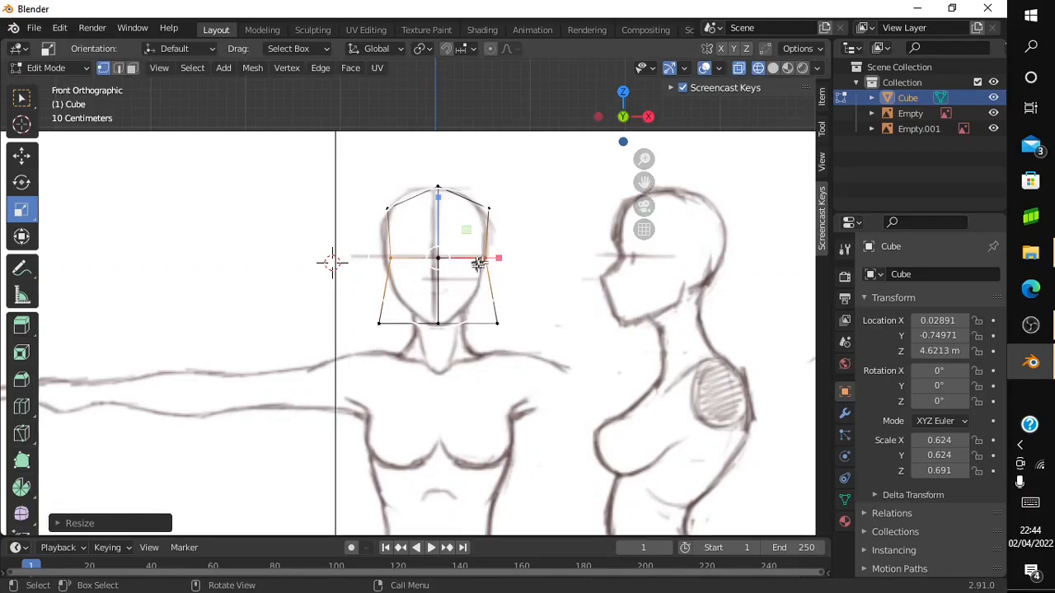
Select the bottom corner vertices on both sides, scale them inward along X and raise them slightly along Z to the sketched jaw
{"action": "left_click", "coordinate": [505, 310]}
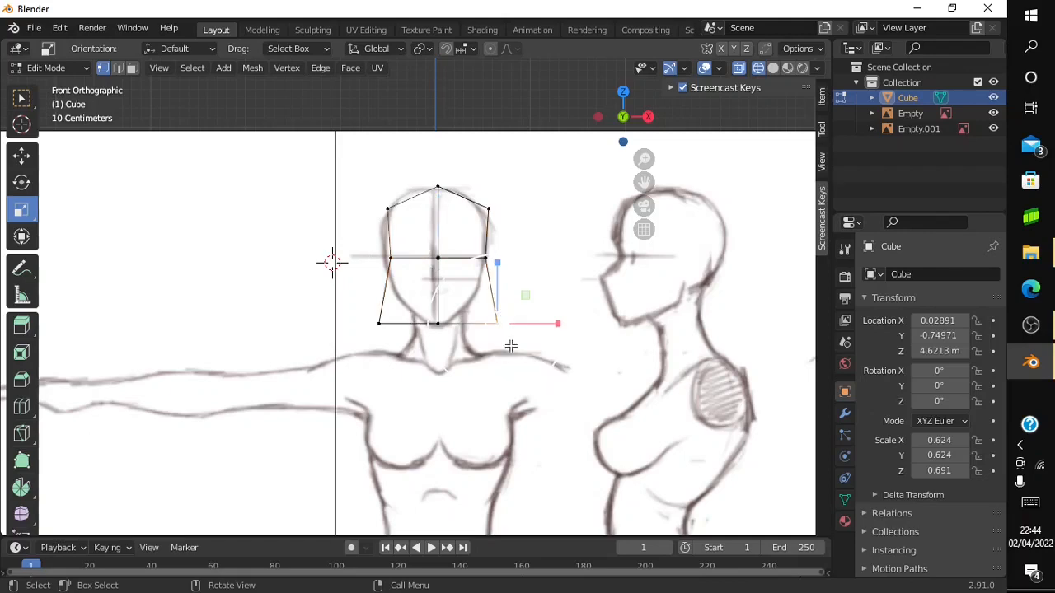
{"action": "left_click", "coordinate": [595, 351]}
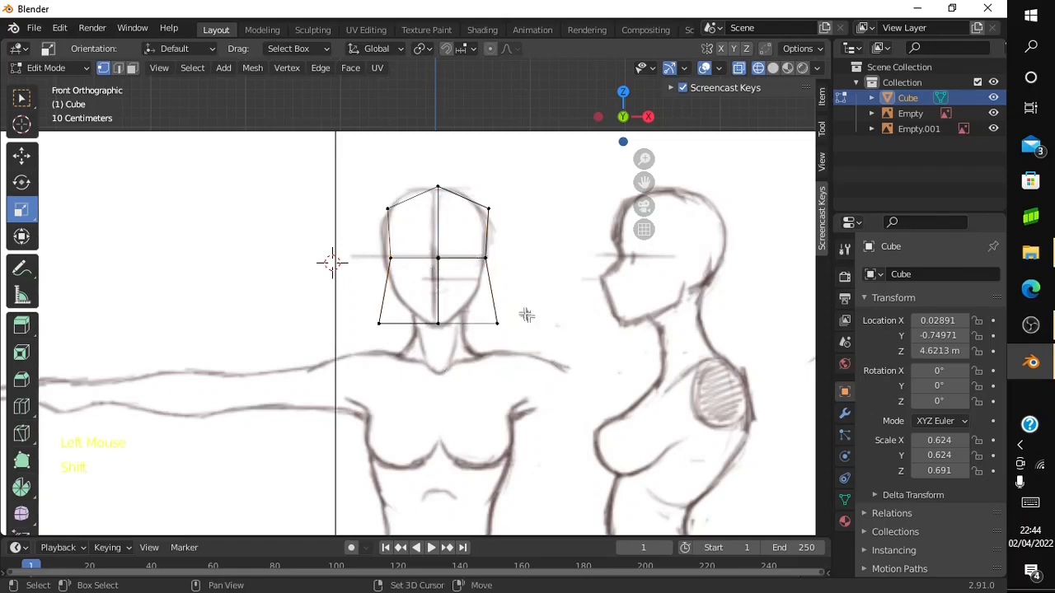
{"action": "left_click_drag", "start_coordinate": [517, 309], "coordinate": [479, 331], "text": "shift"}
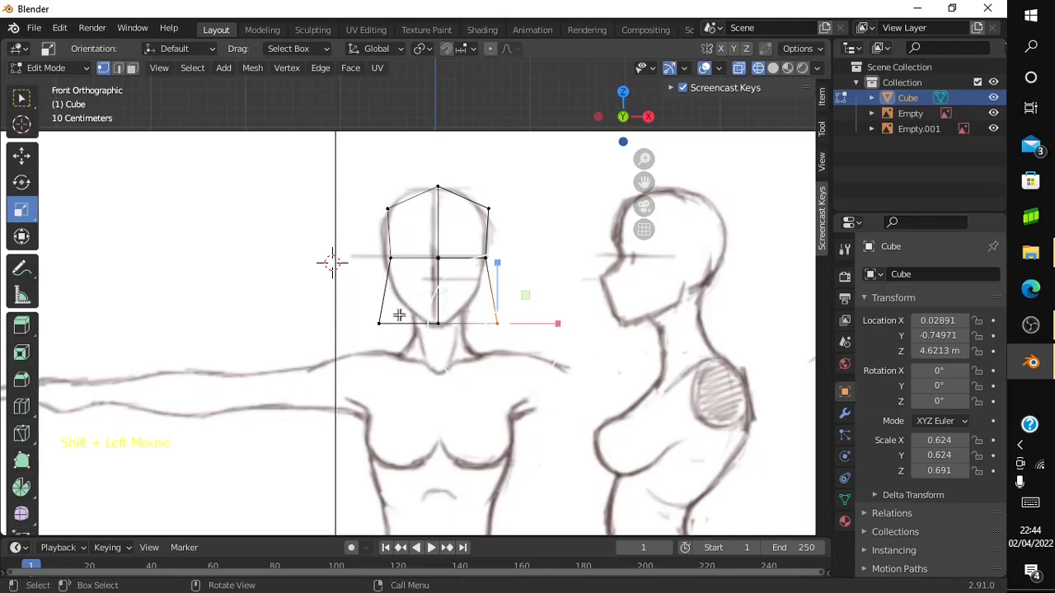
{"action": "left_click_drag", "start_coordinate": [374, 330], "coordinate": [382, 314], "text": "shift"}
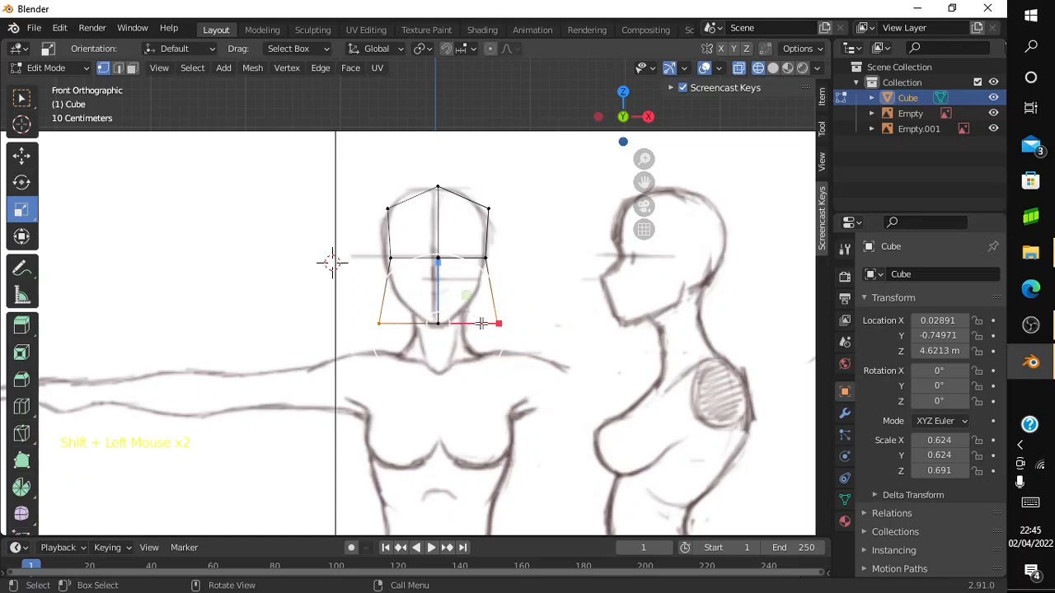
{"action": "left_click_drag", "start_coordinate": [500, 322], "coordinate": [458, 319]}
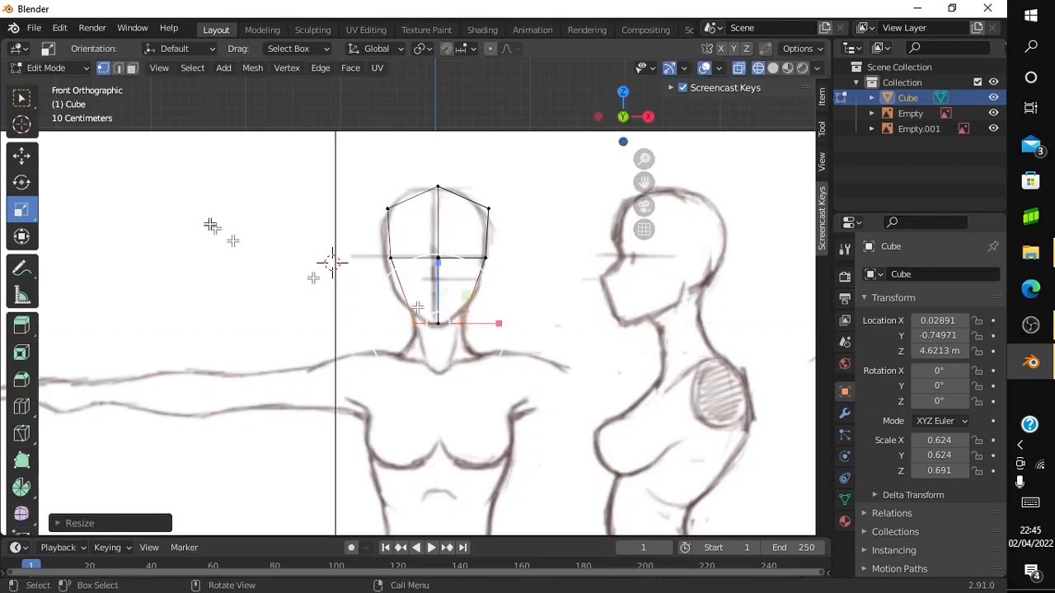
{"action": "left_click", "coordinate": [25, 162]}
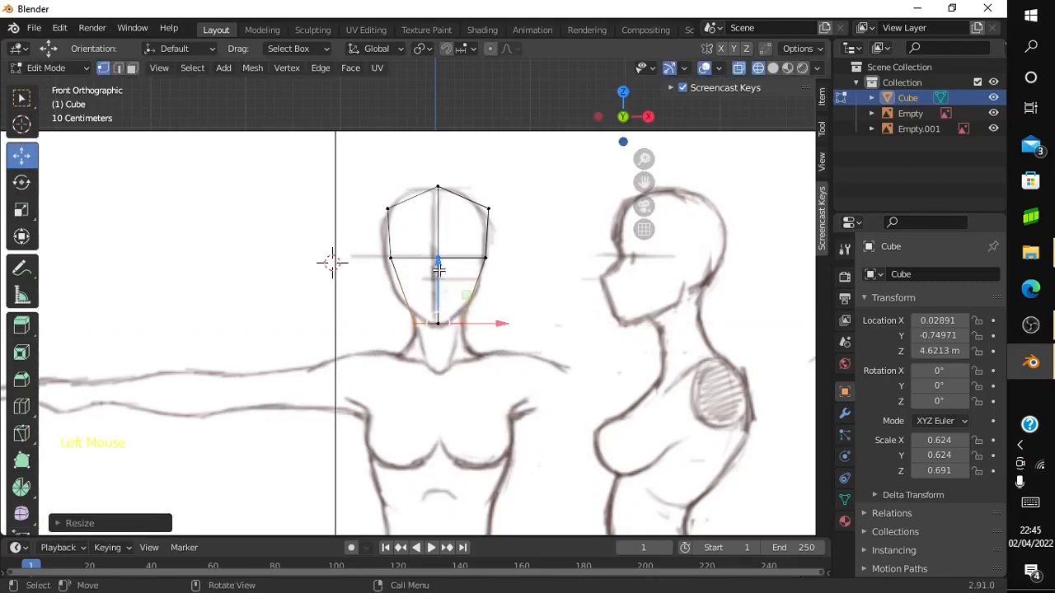
{"action": "left_click_drag", "start_coordinate": [438, 269], "coordinate": [436, 254]}
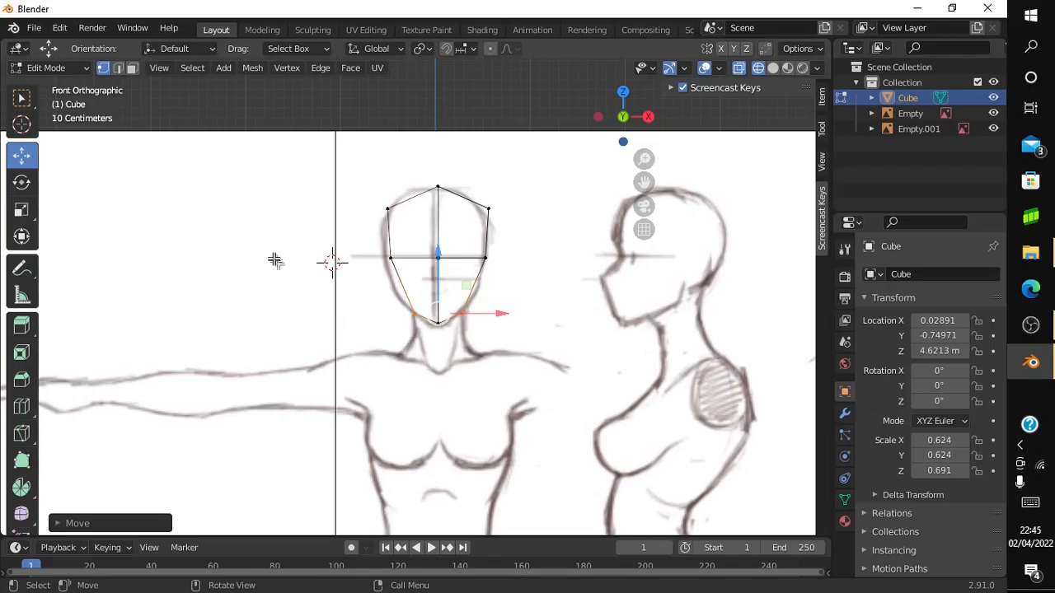
In Object Mode, move the head mesh along X to about 0.0045 m so it centres on the front sketch's midline
{"action": "left_click", "coordinate": [43, 69]}
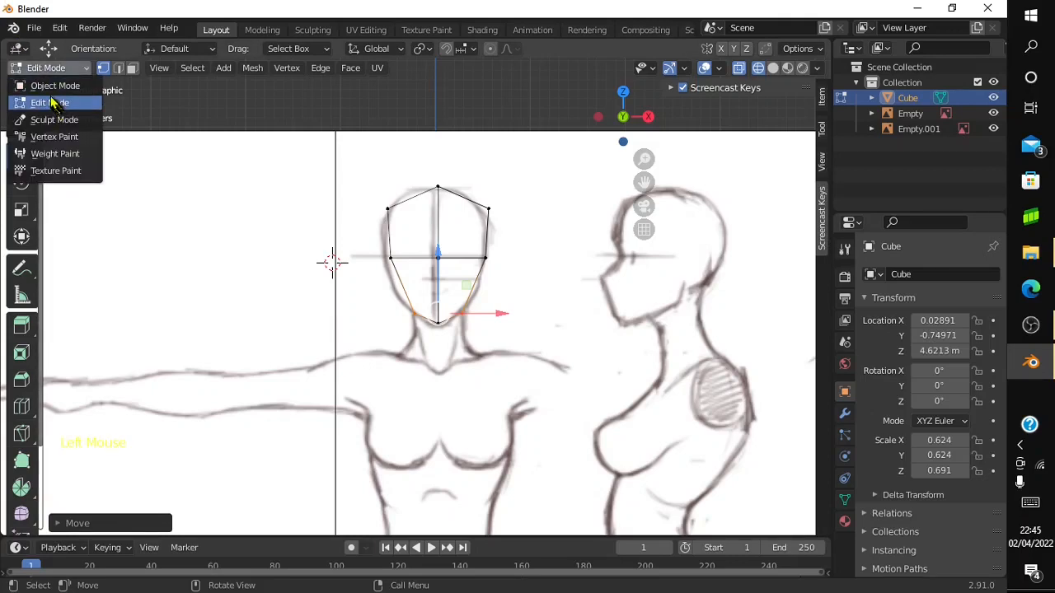
{"action": "left_click", "coordinate": [51, 86]}
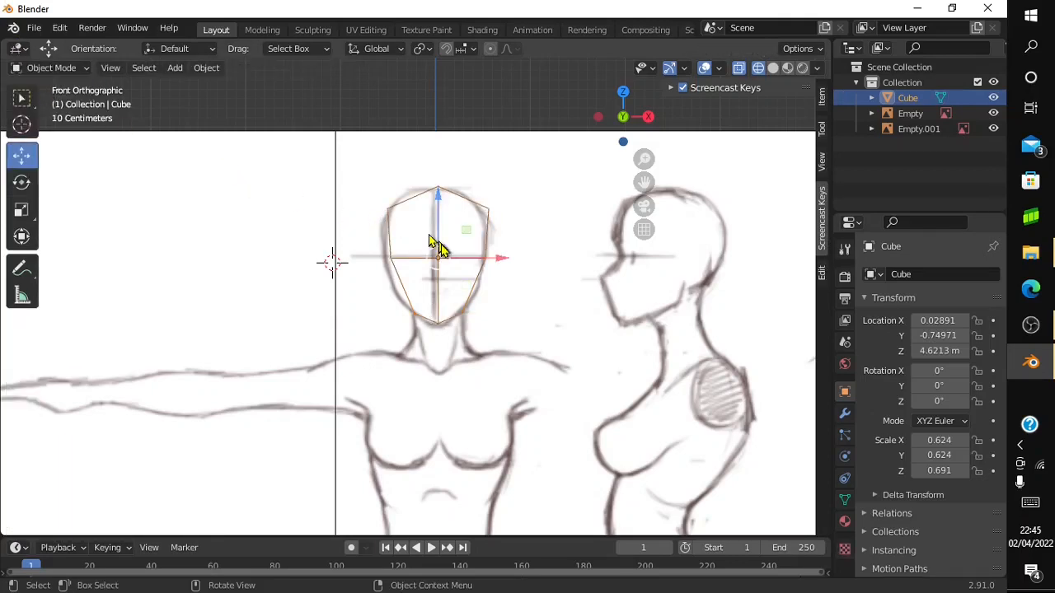
{"action": "left_click_drag", "start_coordinate": [471, 263], "coordinate": [464, 265]}
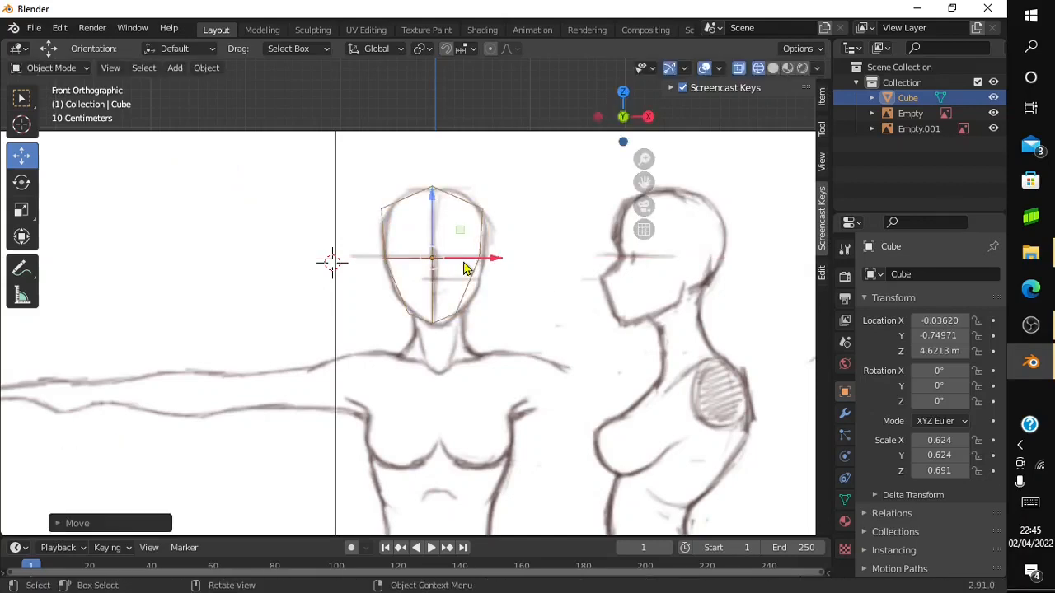
{"action": "left_click", "coordinate": [464, 268]}
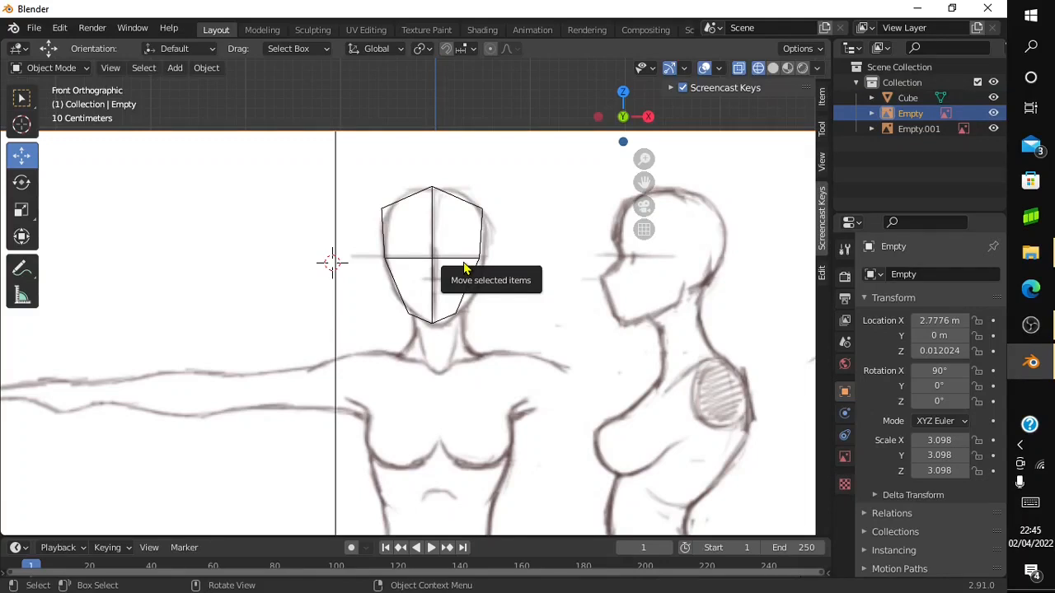
{"action": "left_click_drag", "start_coordinate": [464, 268], "coordinate": [461, 258]}
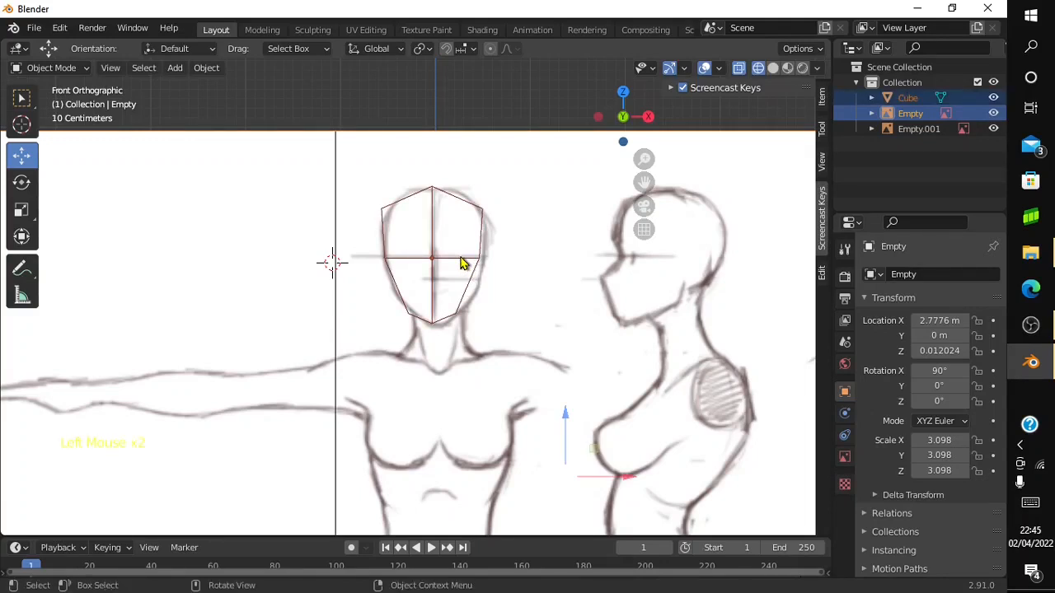
{"action": "left_click", "coordinate": [462, 258]}
{"action": "left_click", "coordinate": [462, 258]}
{"action": "left_click", "coordinate": [456, 263]}
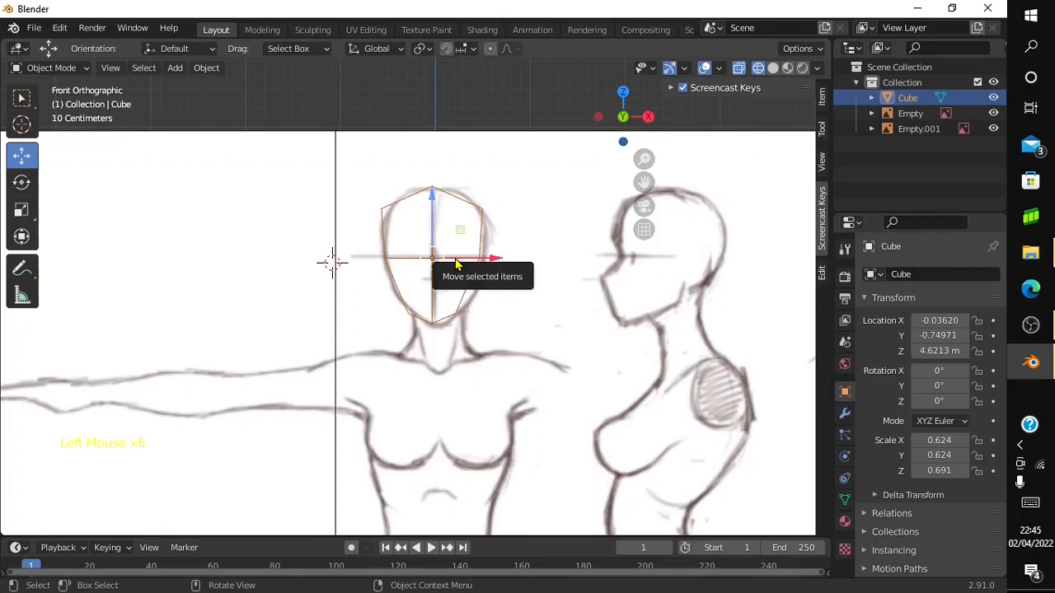
{"action": "left_click_drag", "start_coordinate": [458, 263], "coordinate": [463, 262]}
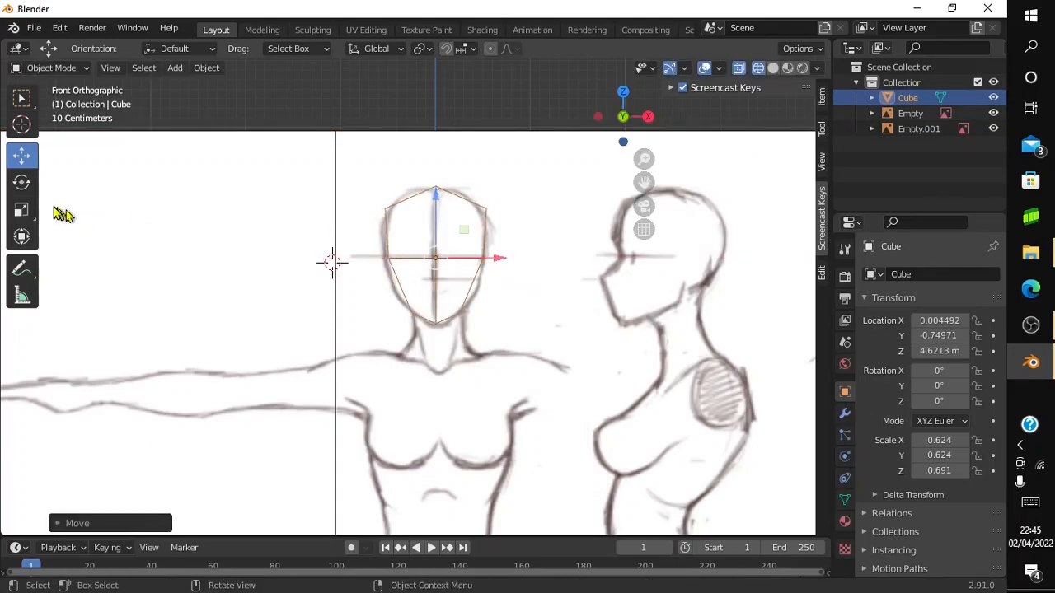
In the right side view, edit the mesh and move the front eye-level vertices back along Y to the profile's nose bridge
{"action": "left_click", "coordinate": [82, 70]}
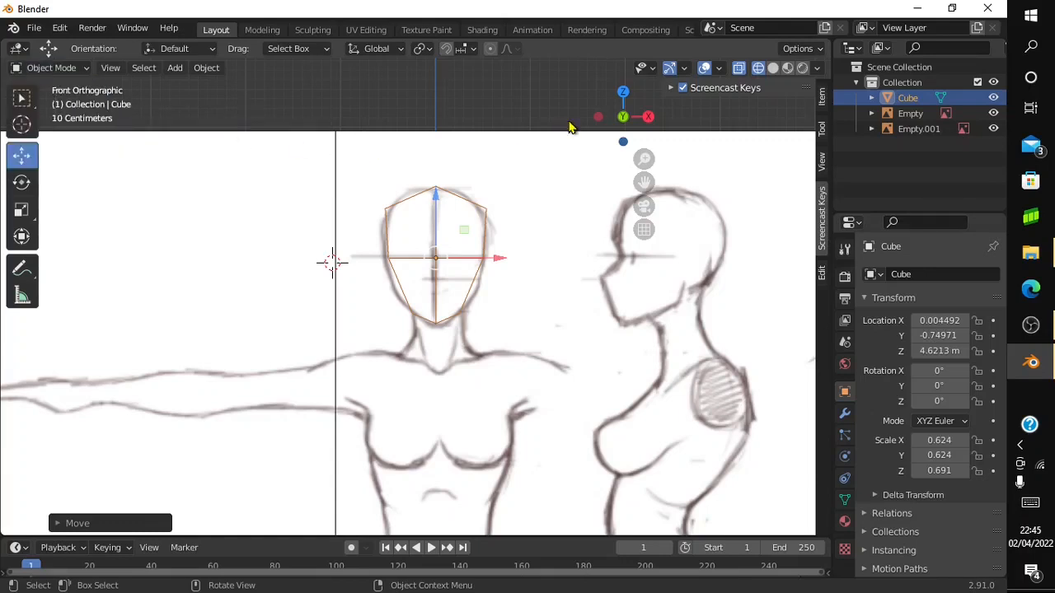
{"action": "left_click", "coordinate": [645, 118]}
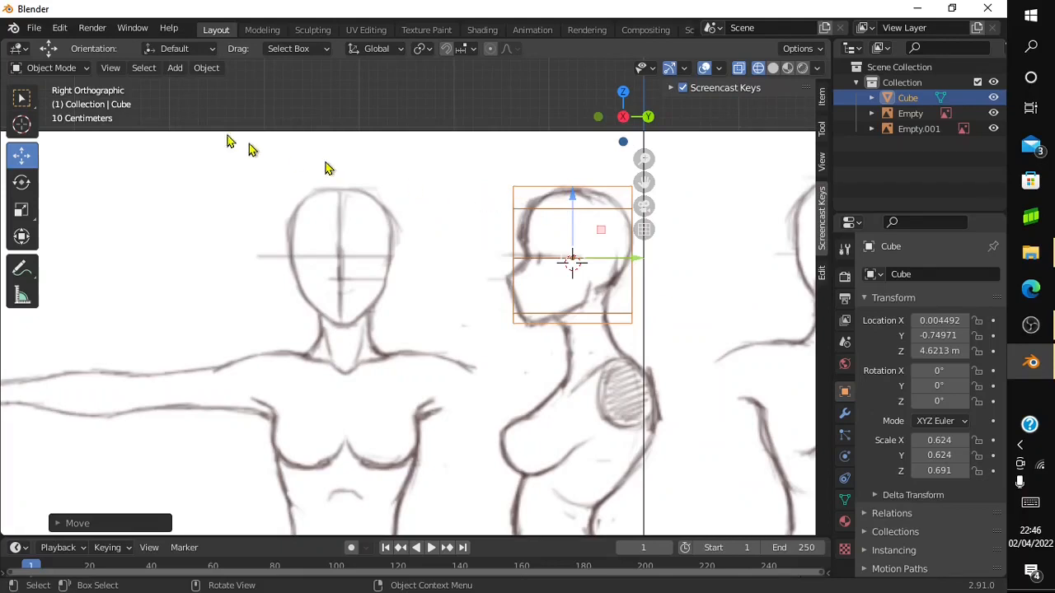
{"action": "left_click", "coordinate": [59, 69]}
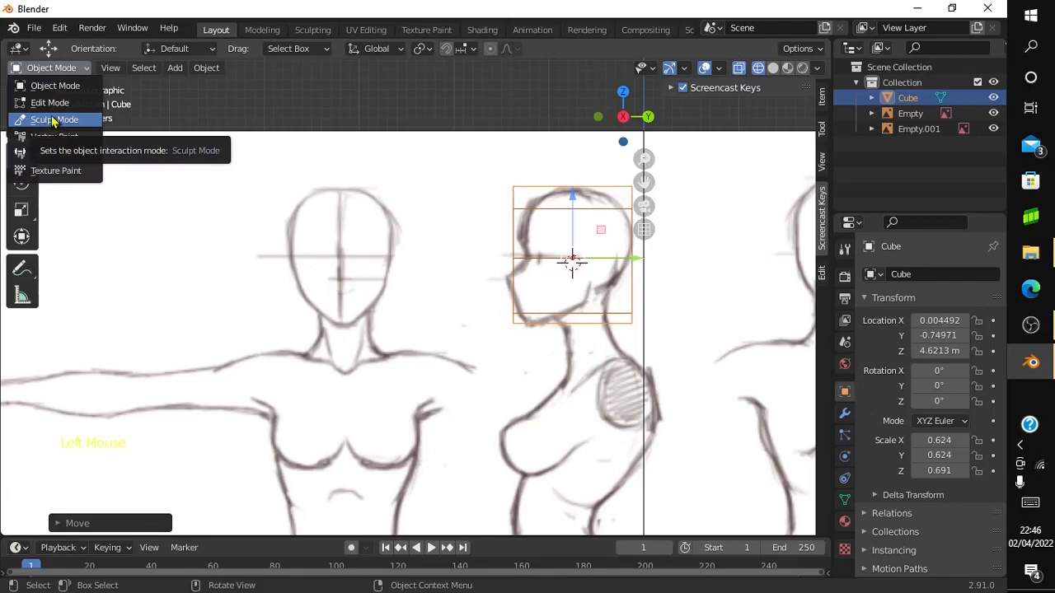
{"action": "left_click", "coordinate": [48, 102]}
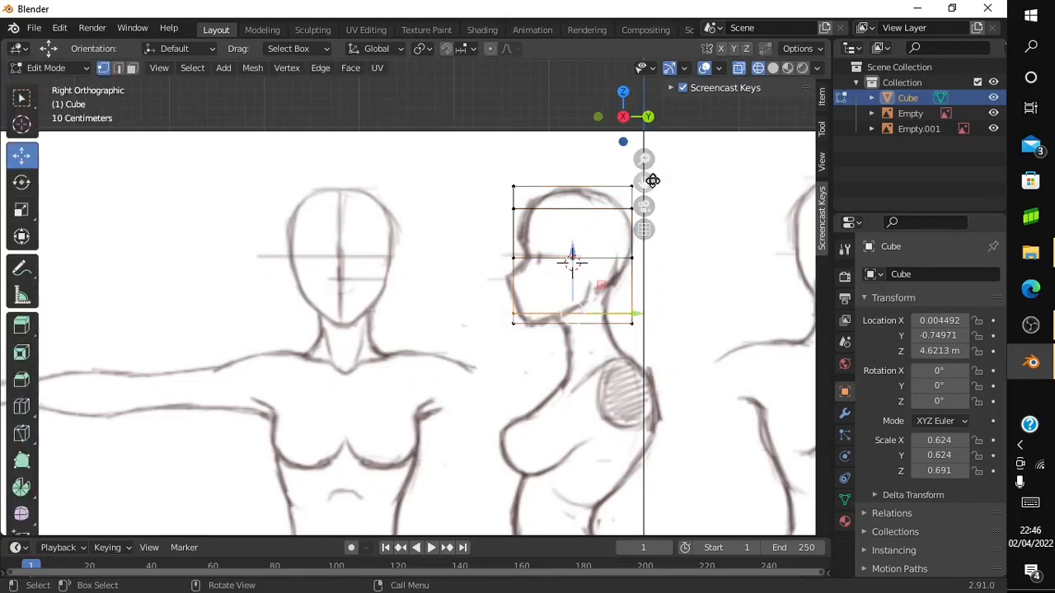
{"action": "mouse_move", "coordinate": [644, 182]}
{"action": "left_mouse_down"}
{"action": "mouse_move", "coordinate": [541, 191]}
{"action": "mouse_move", "coordinate": [630, 187]}
{"action": "left_mouse_up"}
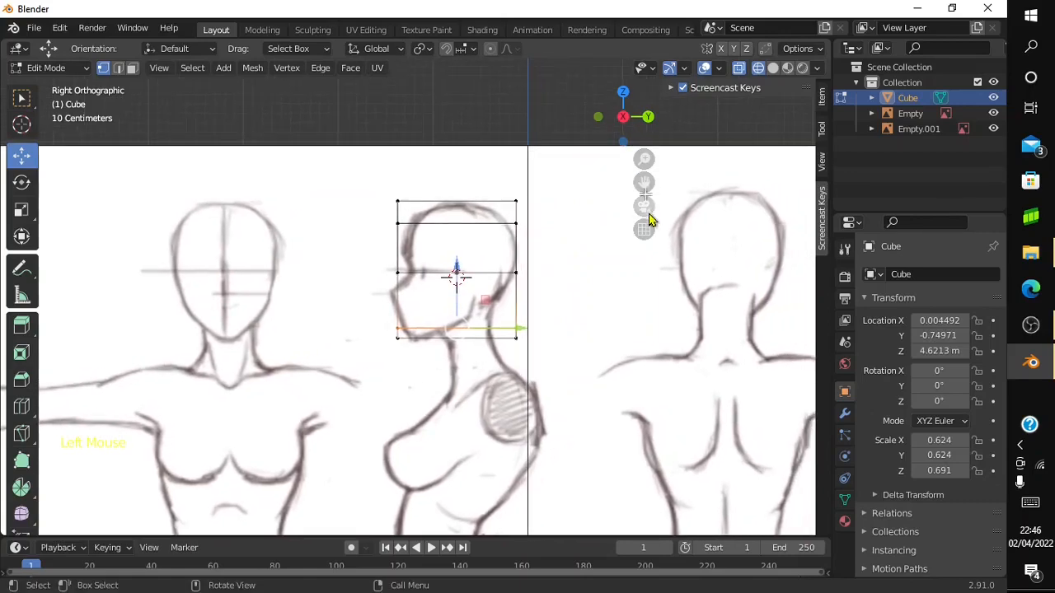
{"action": "scroll", "coordinate": [455, 277], "scroll_direction": "up", "scroll_amount": 5}
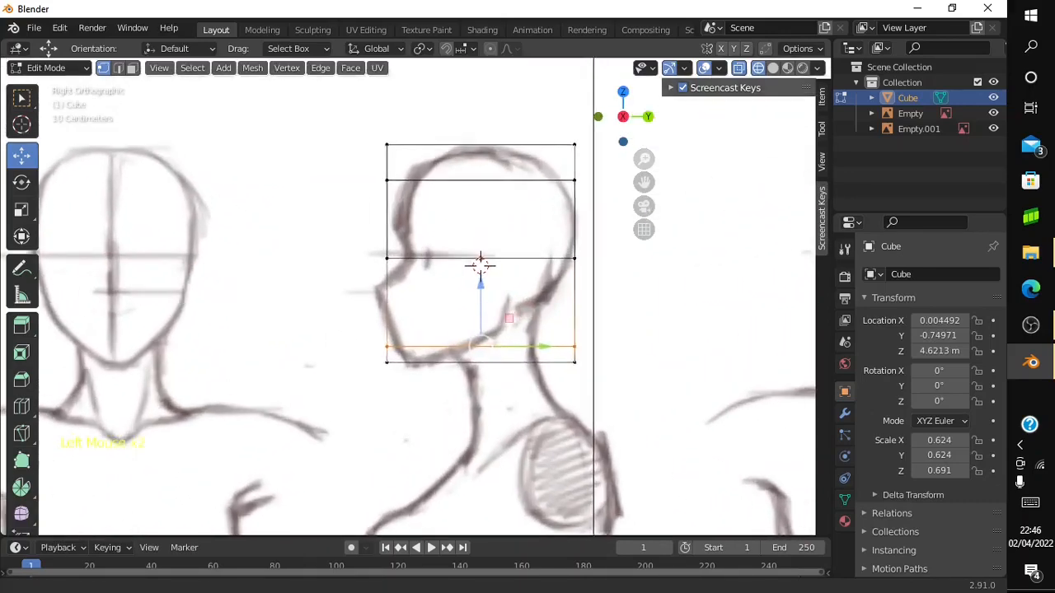
{"action": "left_click_drag", "start_coordinate": [643, 160], "coordinate": [642, 164]}
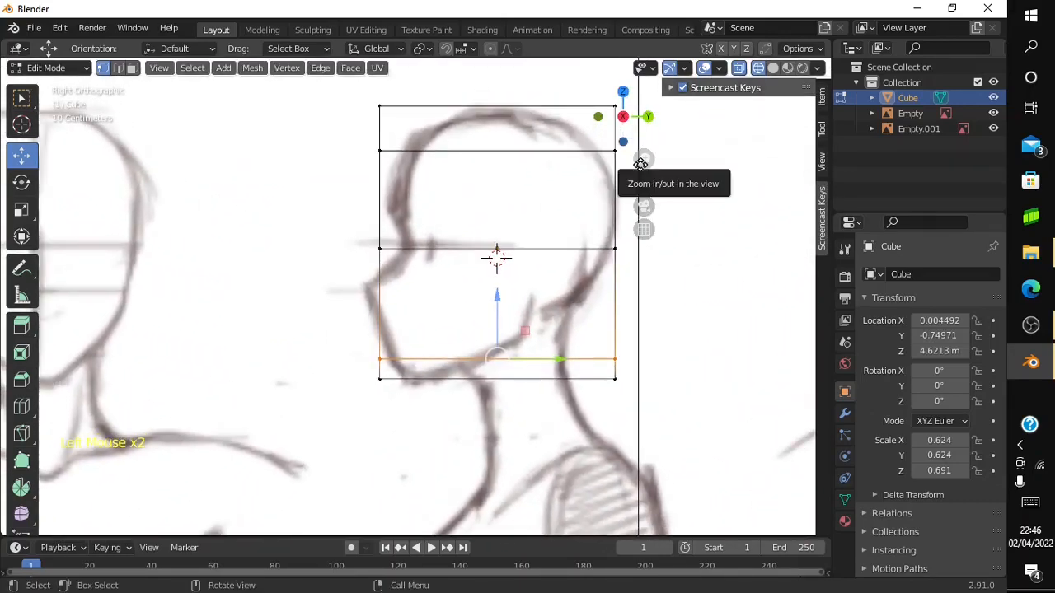
{"action": "left_click", "coordinate": [364, 254]}
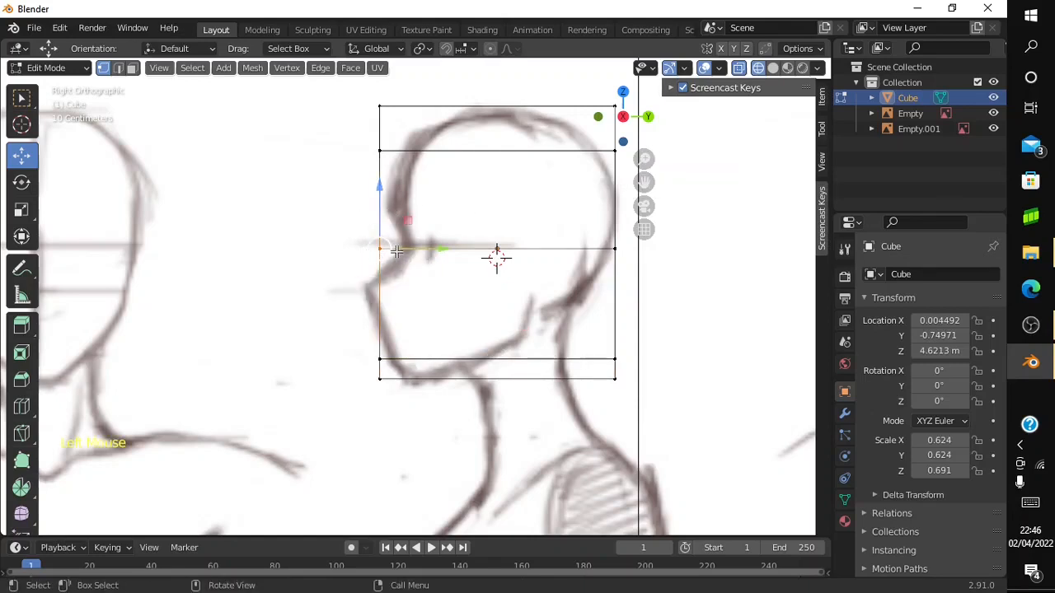
{"action": "left_click_drag", "start_coordinate": [398, 250], "coordinate": [421, 255]}
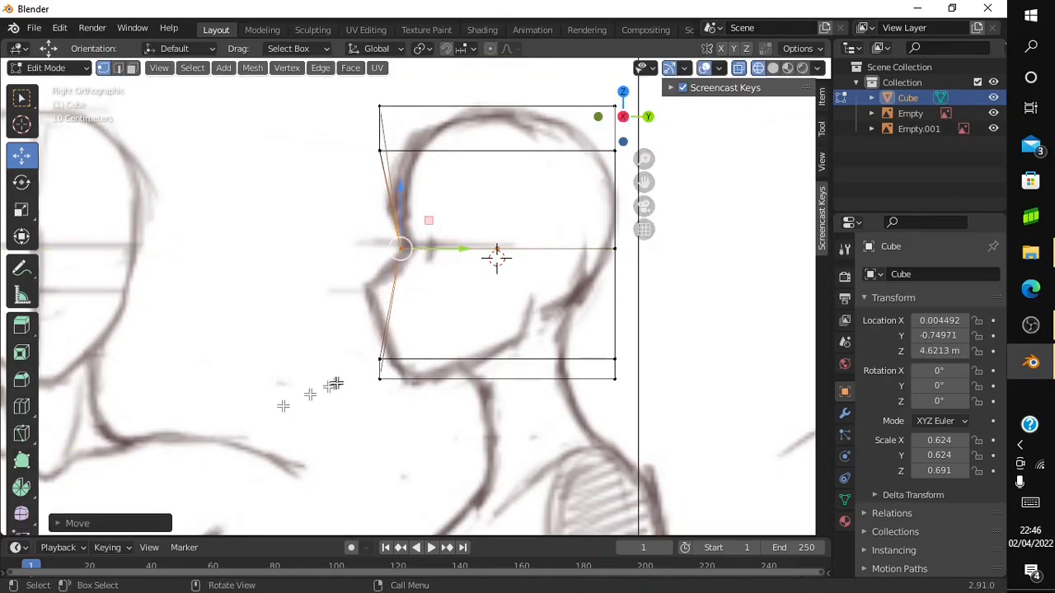
Add a horizontal loop cut between the eye line and the jaw, and raise it slightly along Z to the nose-tip level
{"action": "left_click", "coordinate": [21, 406]}
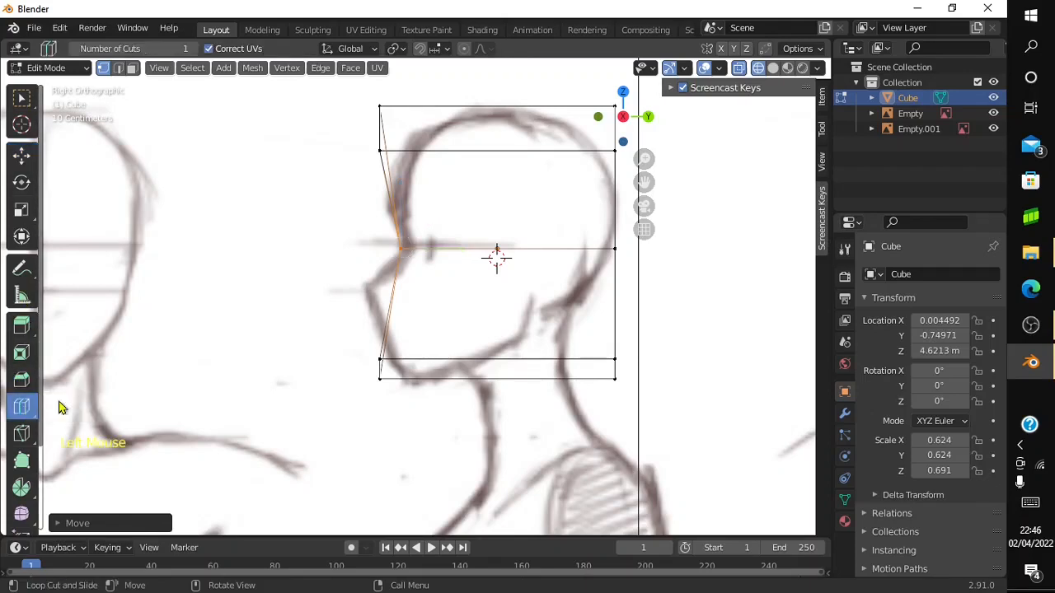
{"action": "left_click", "coordinate": [375, 304]}
{"action": "left_click", "coordinate": [377, 297]}
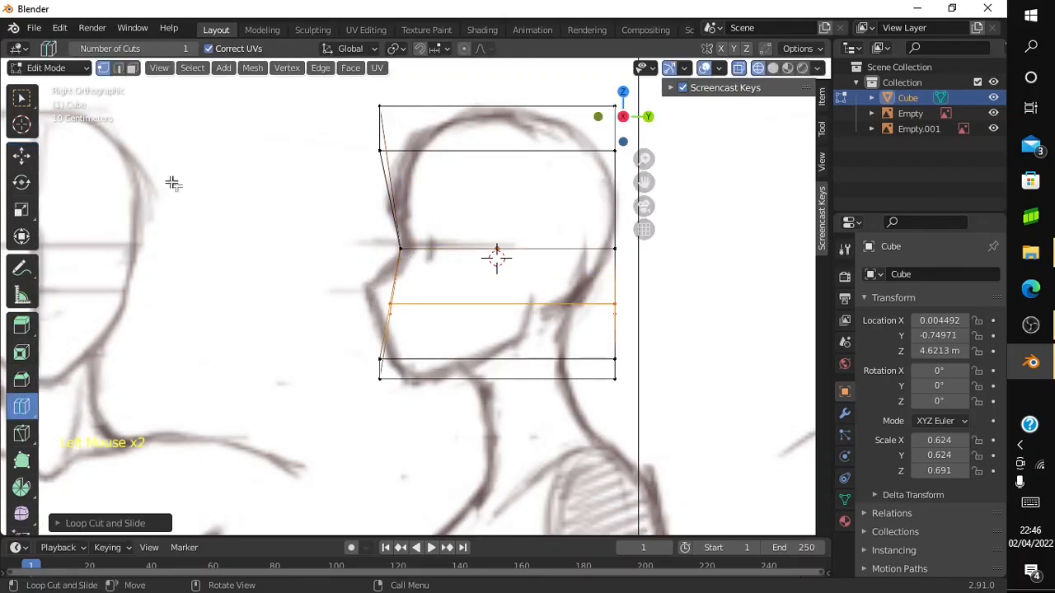
{"action": "left_click", "coordinate": [24, 153]}
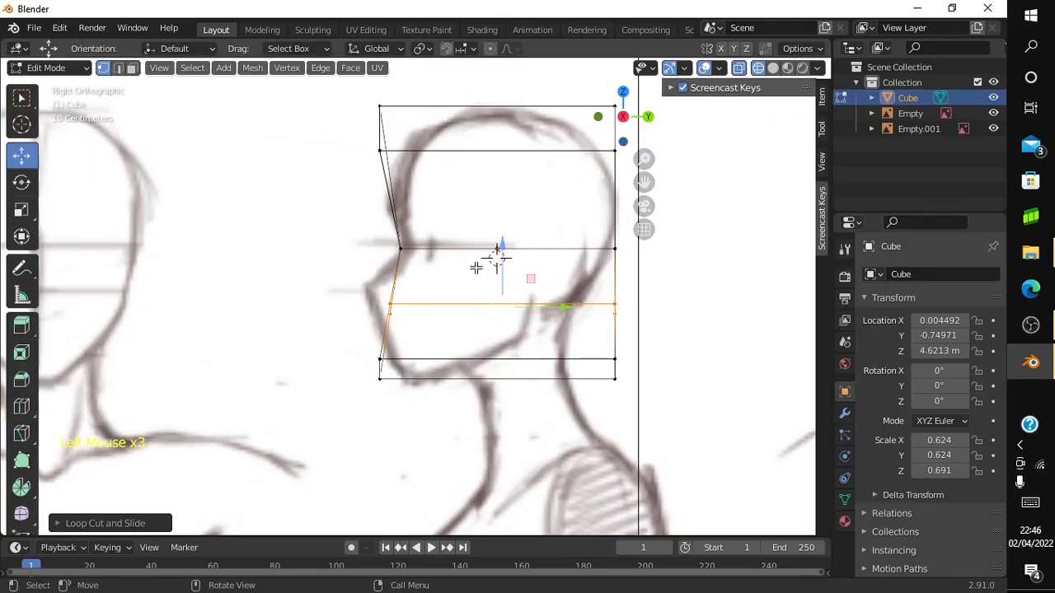
{"action": "left_click_drag", "start_coordinate": [501, 261], "coordinate": [495, 252]}
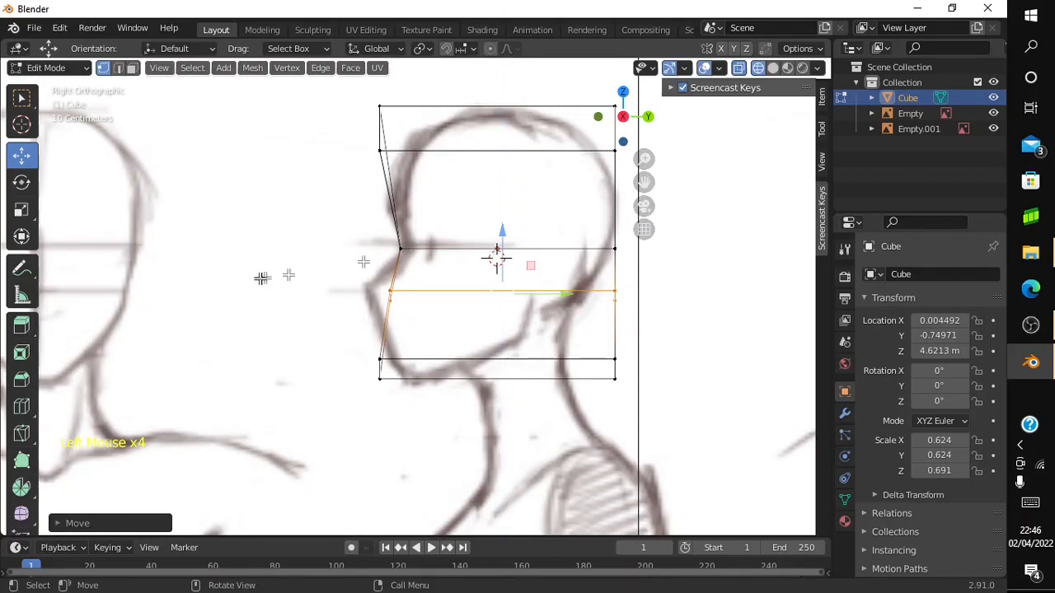
{"action": "left_click", "coordinate": [101, 262]}
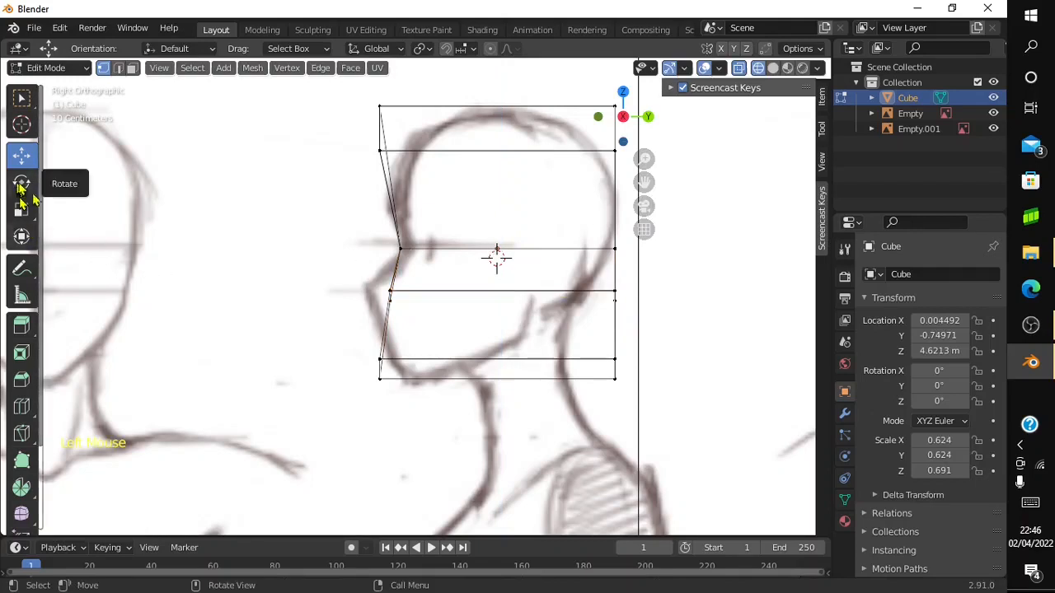
{"action": "left_click", "coordinate": [387, 291], "text": "alt"}
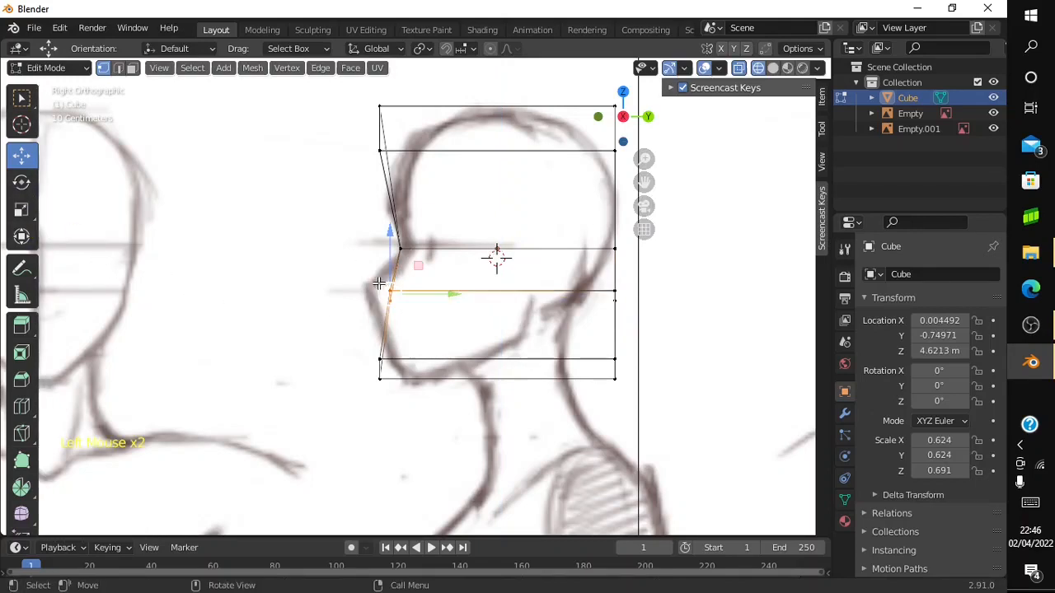
{"action": "left_click", "coordinate": [622, 142]}
{"action": "left_click", "coordinate": [647, 153]}
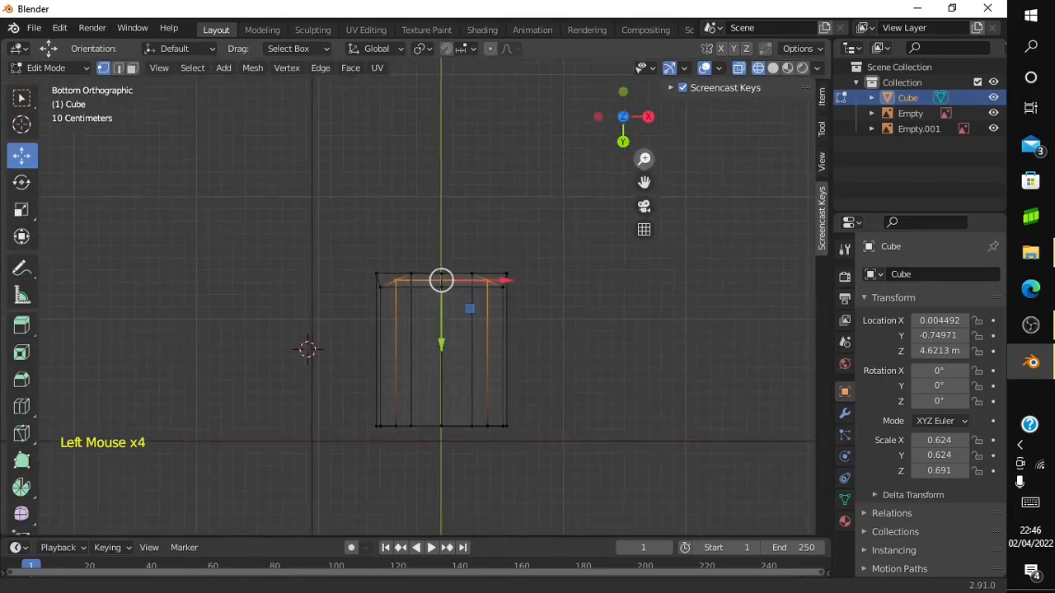
{"action": "left_click", "coordinate": [648, 118]}
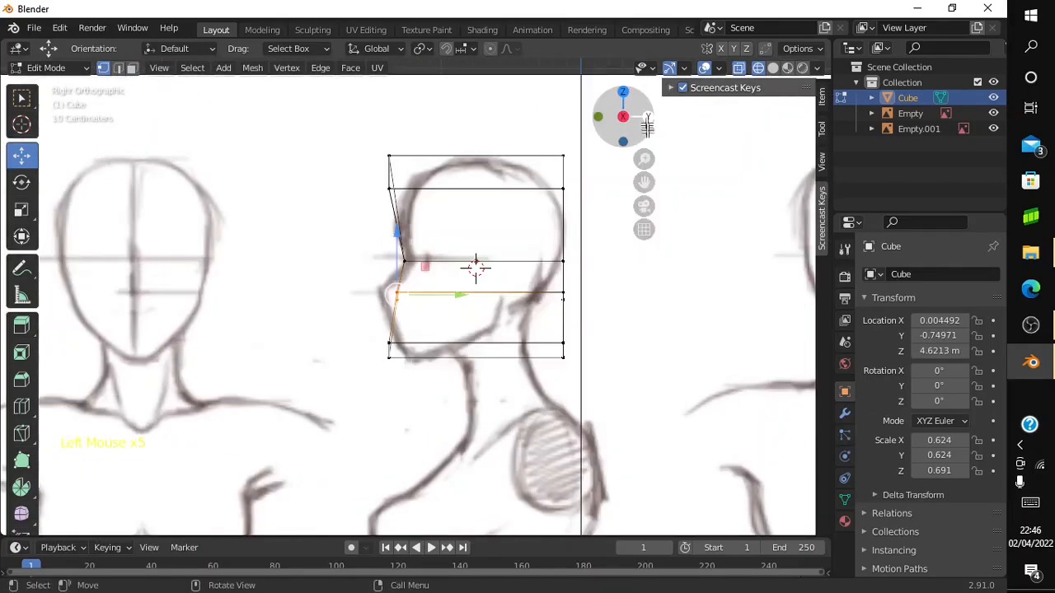
{"action": "left_click_drag", "start_coordinate": [647, 124], "coordinate": [593, 128]}
{"action": "left_click", "coordinate": [417, 286]}
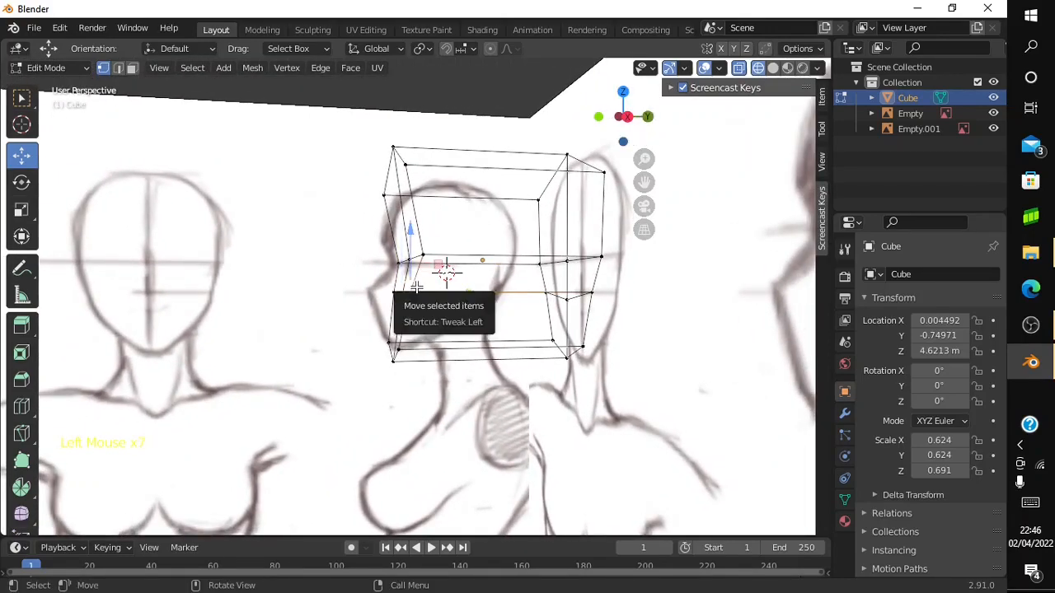
{"action": "mouse_move", "coordinate": [418, 305]}
{"action": "left_mouse_down"}
{"action": "mouse_move", "coordinate": [387, 271]}
{"action": "mouse_move", "coordinate": [426, 305]}
{"action": "left_mouse_up"}
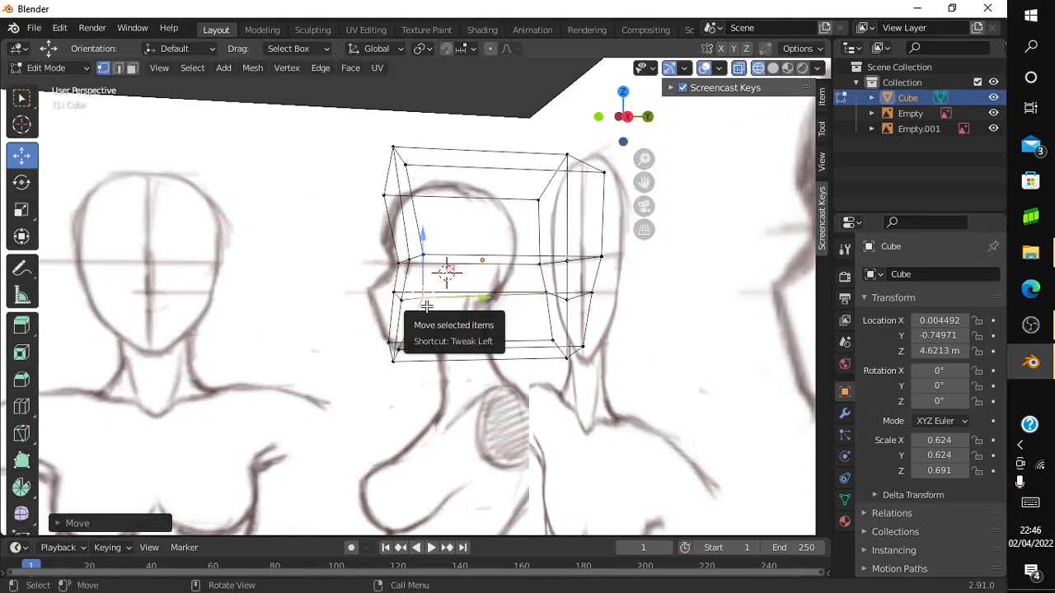
{"action": "key", "text": "ctrl+z"}
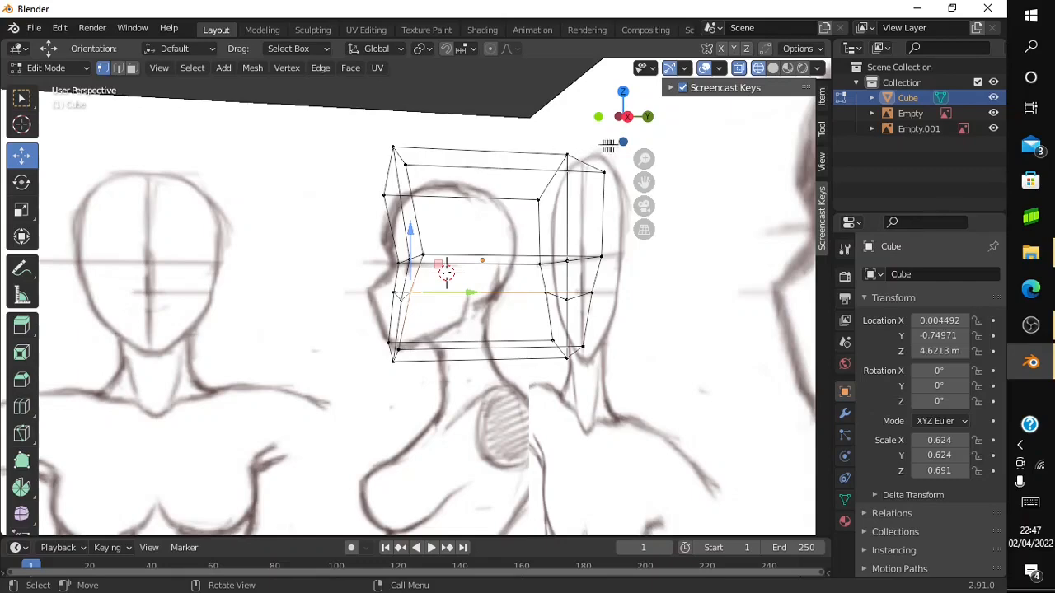
Select the front nose-level vertices, raise them slightly along Z and pull them forward along Y to the sketched nose tip
{"action": "left_click_drag", "start_coordinate": [608, 144], "coordinate": [408, 132]}
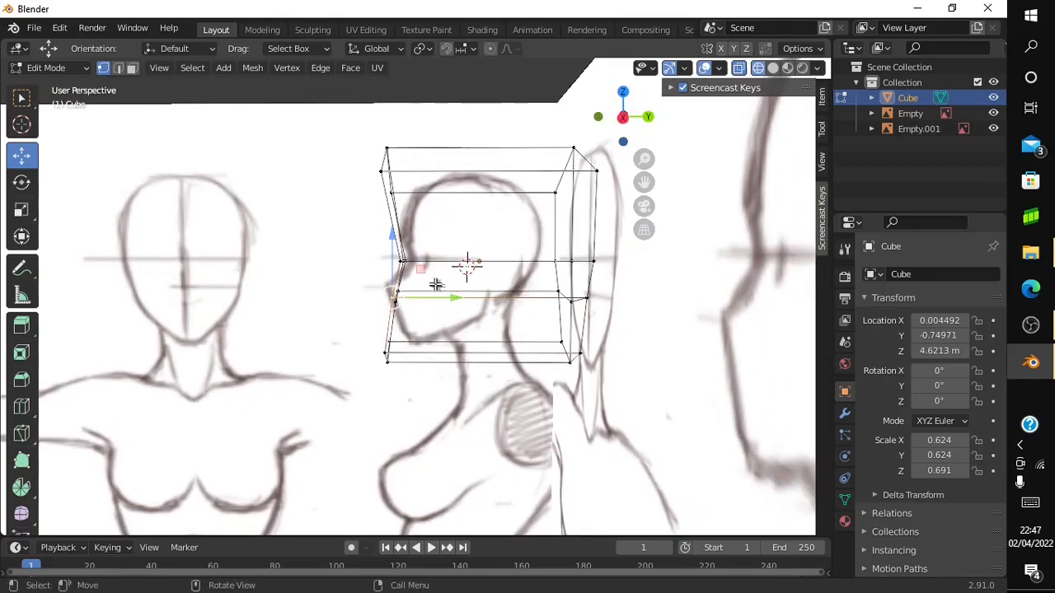
{"action": "left_click_drag", "start_coordinate": [436, 285], "coordinate": [364, 307]}
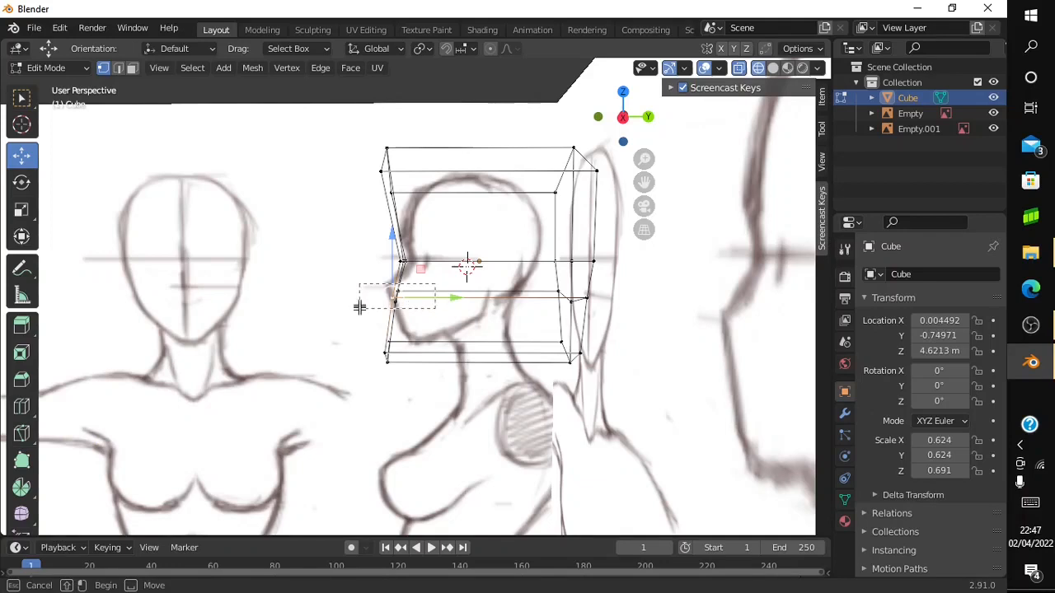
{"action": "left_click_drag", "start_coordinate": [359, 307], "coordinate": [359, 309]}
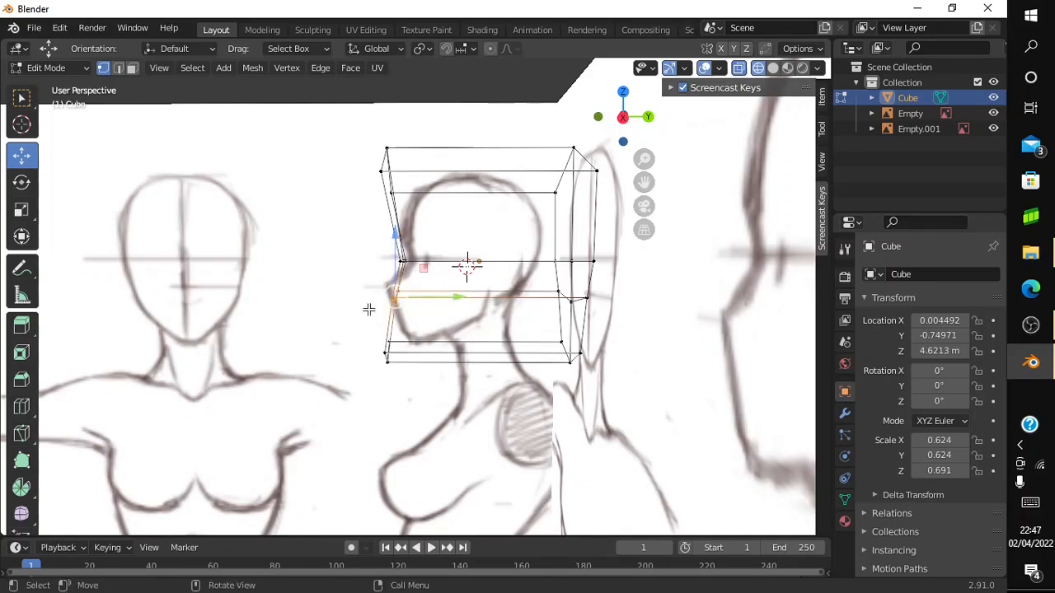
{"action": "left_click_drag", "start_coordinate": [394, 240], "coordinate": [388, 257]}
{"action": "left_click", "coordinate": [386, 252]}
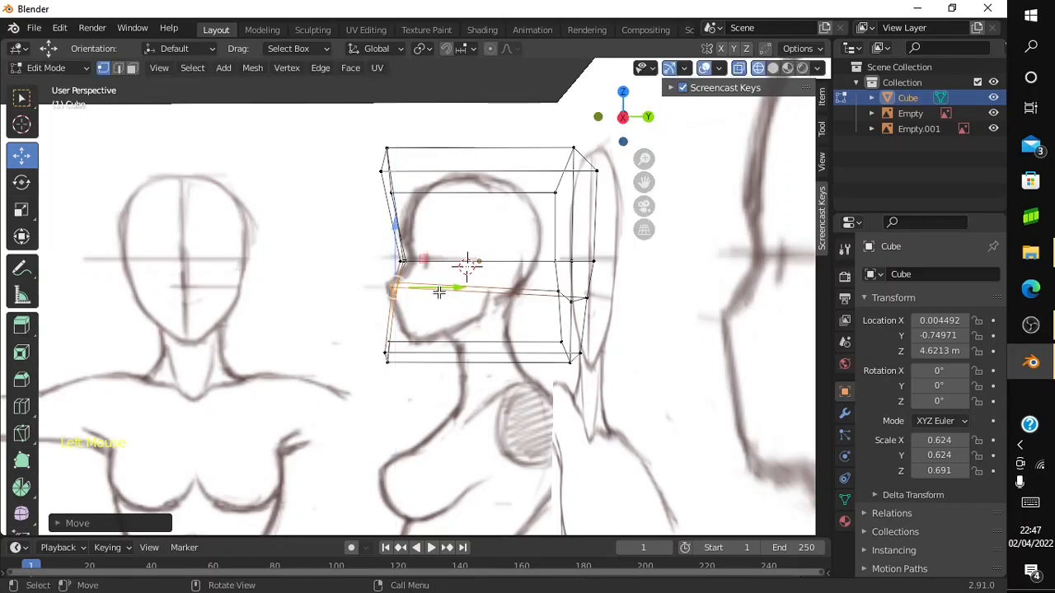
{"action": "left_click_drag", "start_coordinate": [439, 291], "coordinate": [423, 292]}
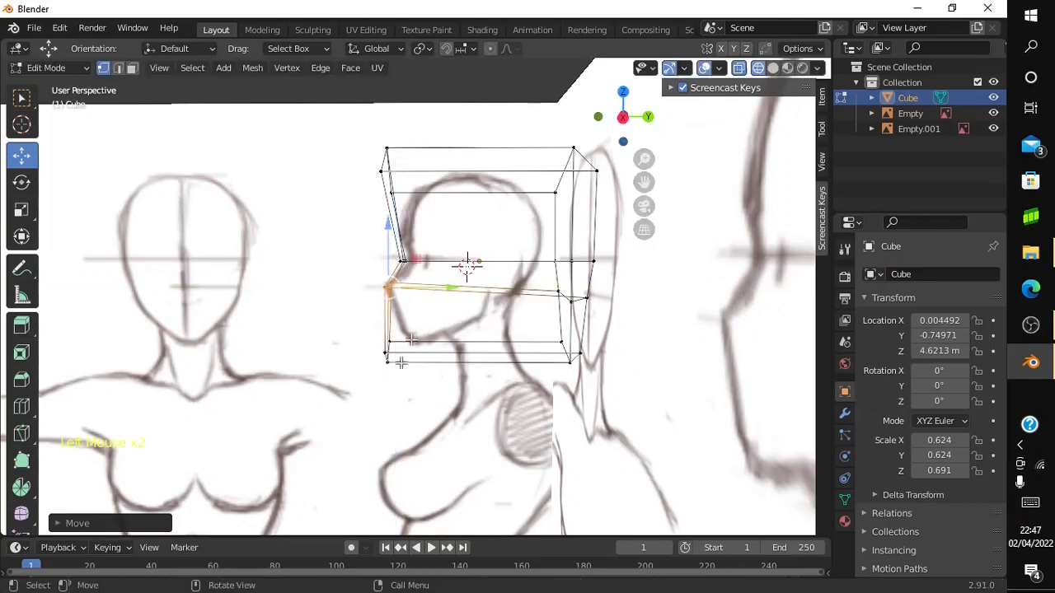
In the right side view, select the bottom front vertices and move them back and slightly down to the sketched chin
{"action": "left_click", "coordinate": [623, 117]}
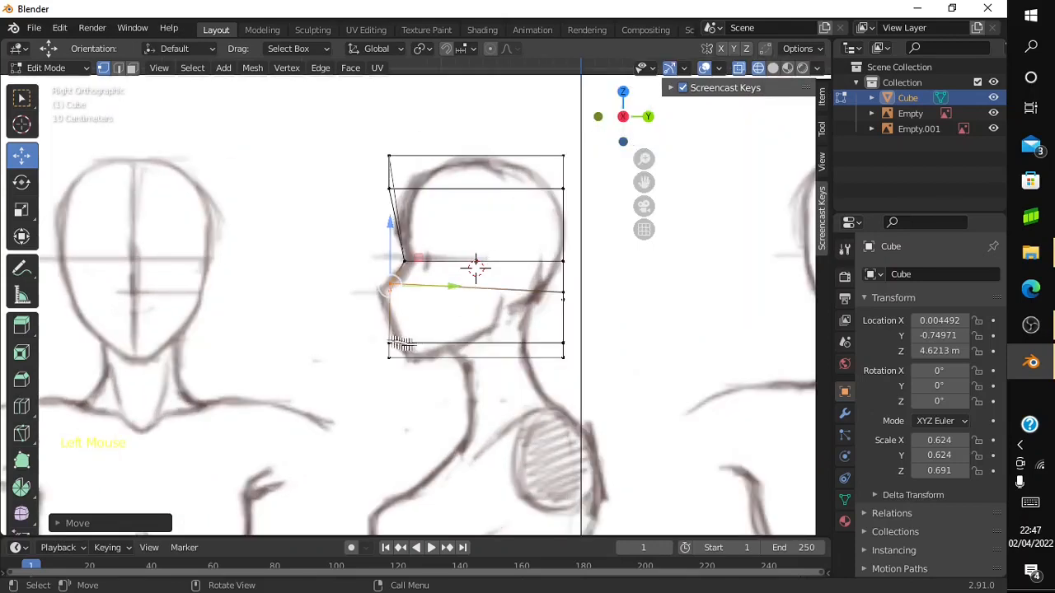
{"action": "left_click_drag", "start_coordinate": [407, 371], "coordinate": [370, 327]}
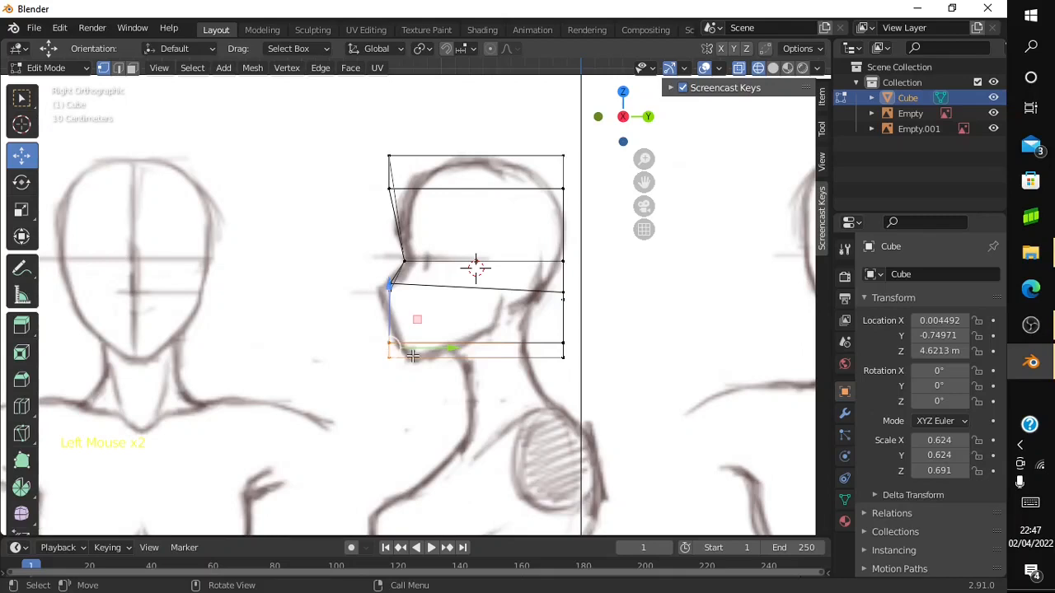
{"action": "mouse_move", "coordinate": [421, 351]}
{"action": "left_mouse_down"}
{"action": "mouse_move", "coordinate": [445, 354]}
{"action": "mouse_move", "coordinate": [415, 332]}
{"action": "mouse_move", "coordinate": [418, 341]}
{"action": "left_mouse_up"}
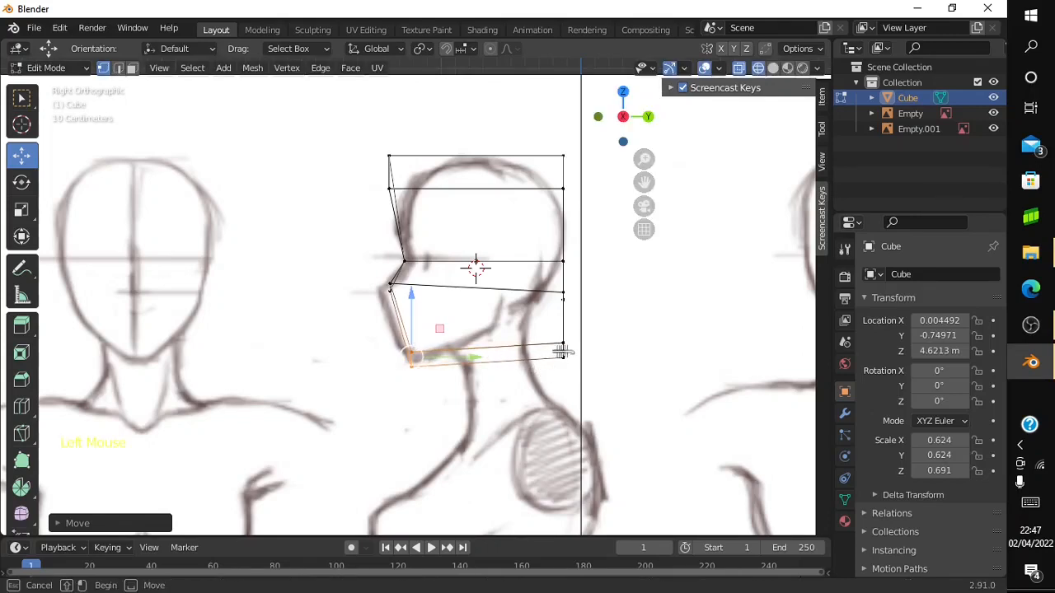
Try to raise the bottom rear vertices along Z to the nose-tip level so the lower edge follows the jaw
{"action": "left_click_drag", "start_coordinate": [541, 337], "coordinate": [572, 379]}
{"action": "left_click_drag", "start_coordinate": [560, 321], "coordinate": [514, 252]}
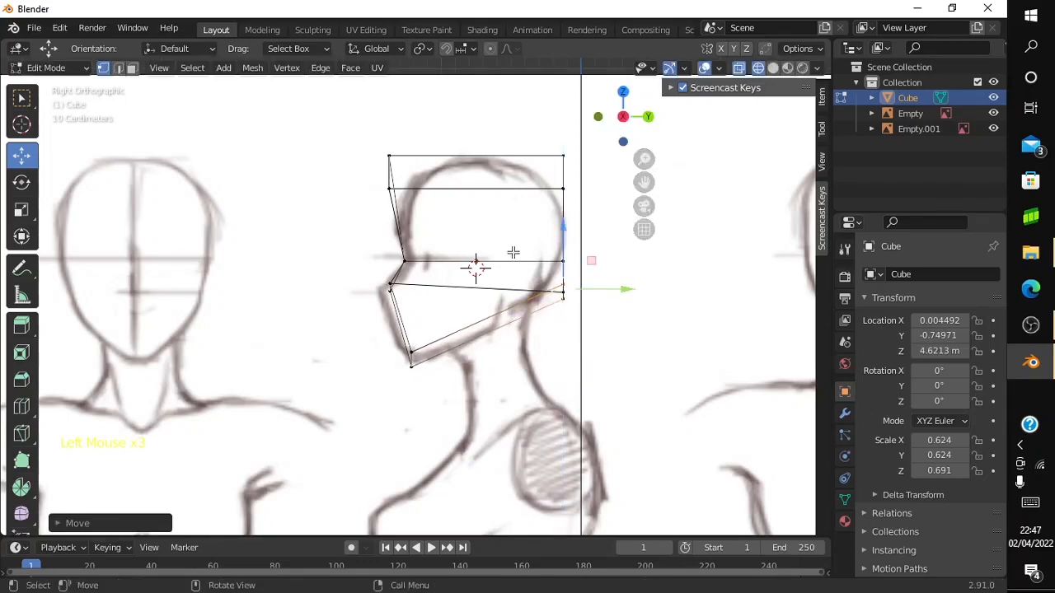
{"action": "left_click_drag", "start_coordinate": [641, 117], "coordinate": [611, 219]}
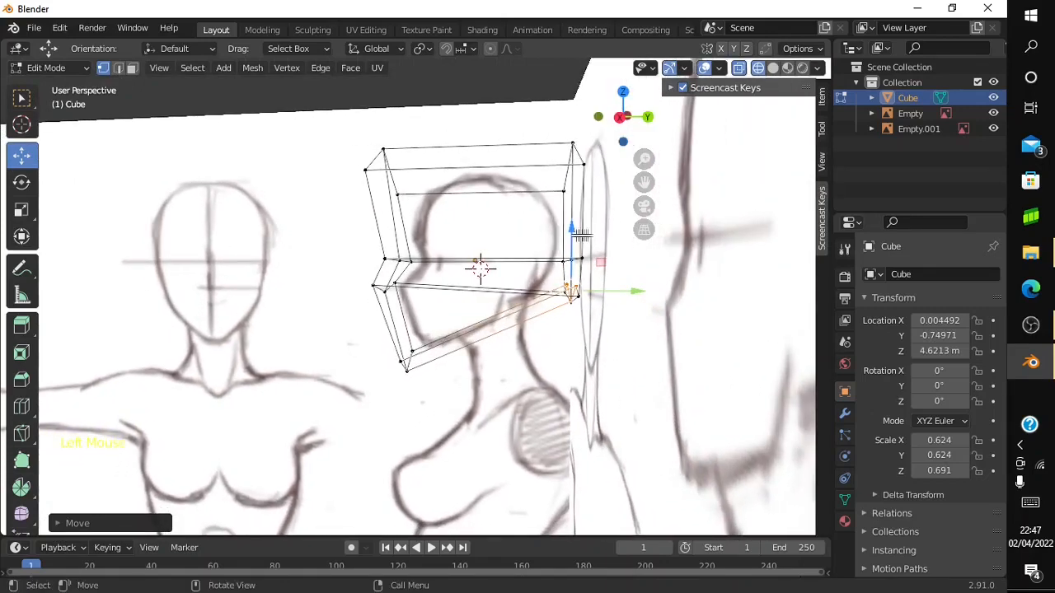
Try dissolving vertices at the back of the jaw, and undo back to the rear vertices' position before the raise
{"action": "left_click", "coordinate": [568, 238]}
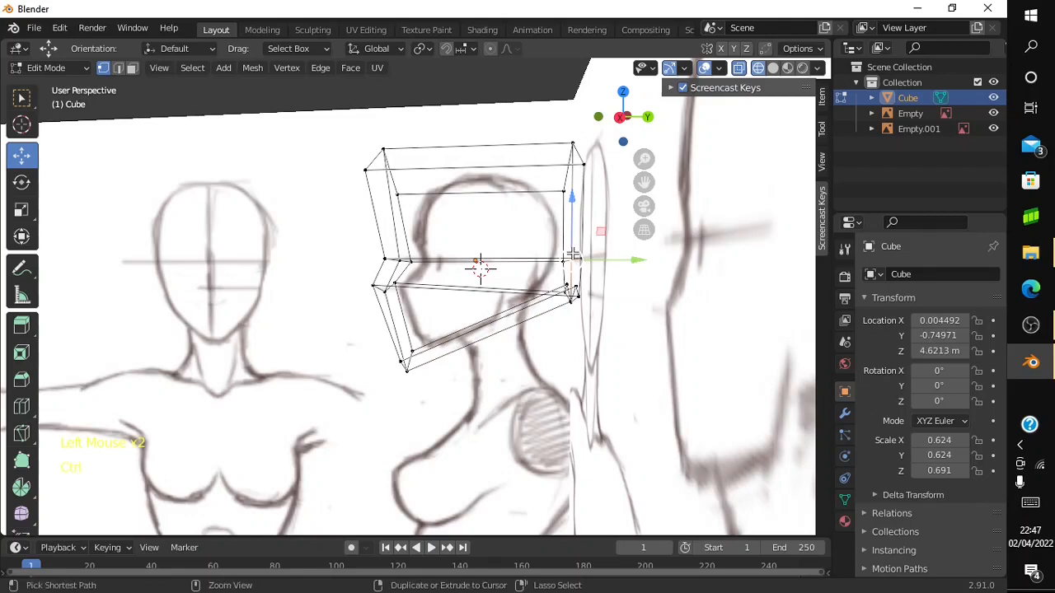
{"action": "right_click", "coordinate": [573, 254], "text": "ctrl"}
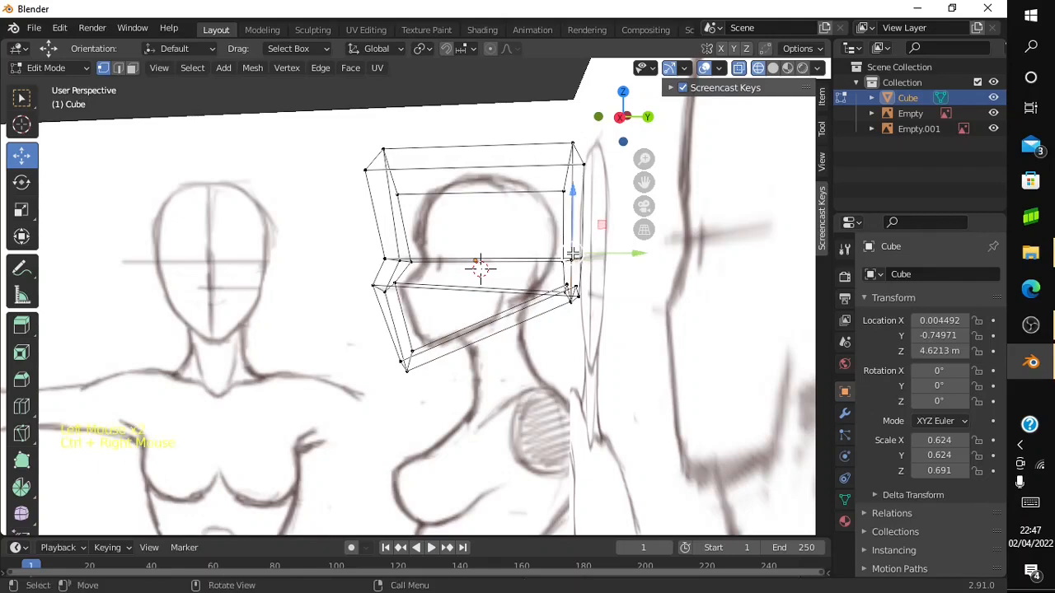
{"action": "key", "text": "ctrl+z"}
{"action": "key", "text": "ctrl+z"}
{"action": "key", "text": "ctrl+x"}
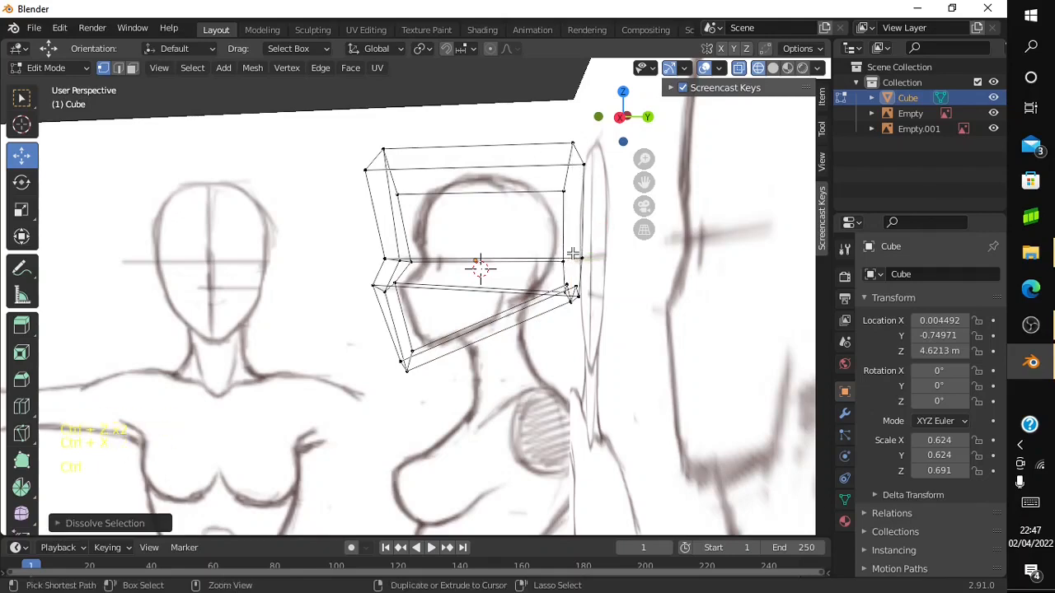
{"action": "key", "text": "ctrl+z"}
{"action": "key", "text": "ctrl+z"}
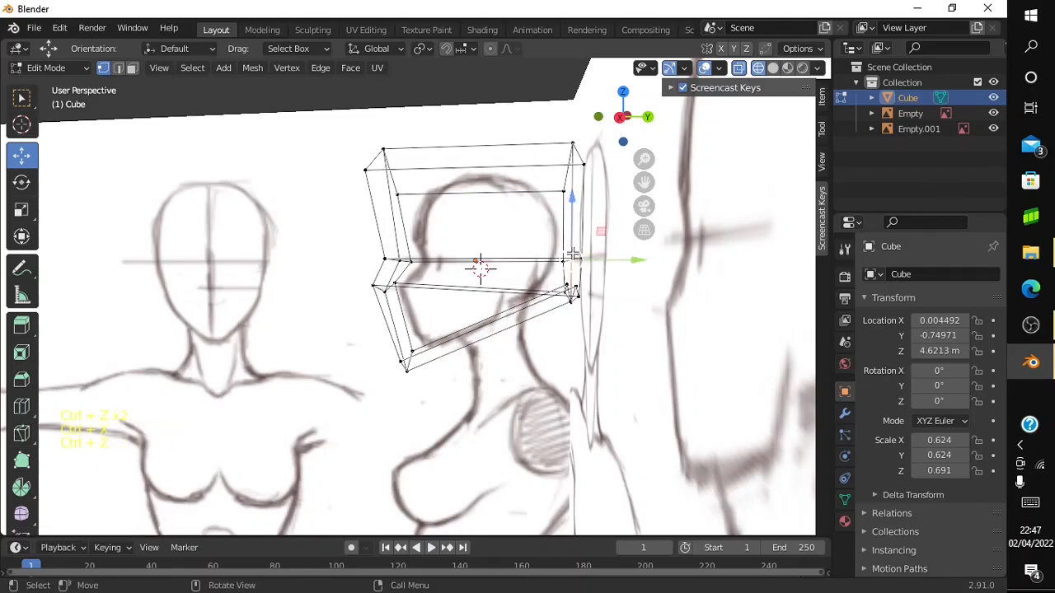
{"action": "key", "text": "ctrl+x"}
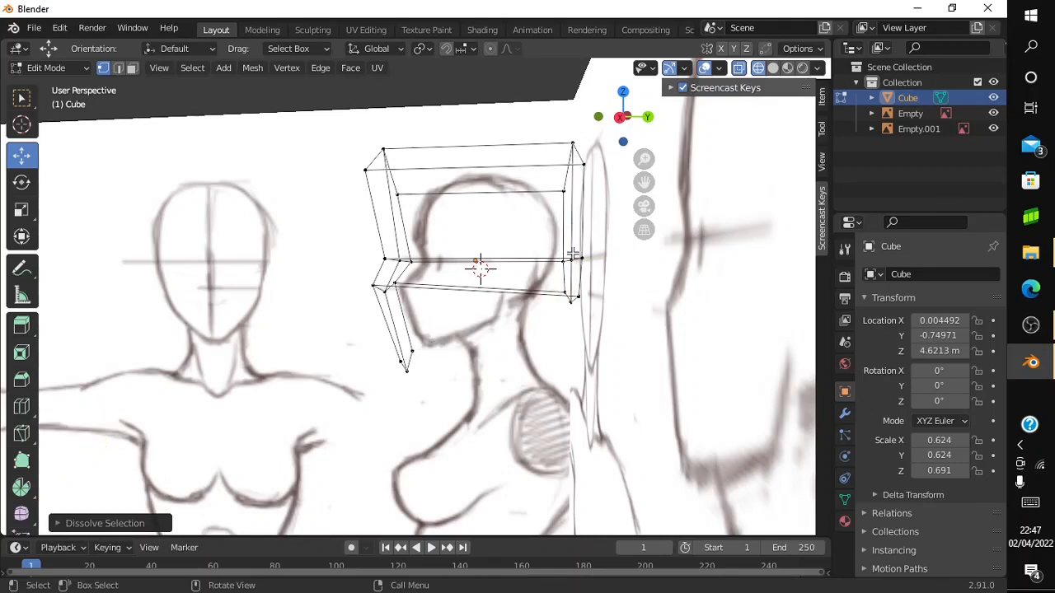
{"action": "key", "text": "ctrl+z"}
{"action": "key", "text": "ctrl+z"}
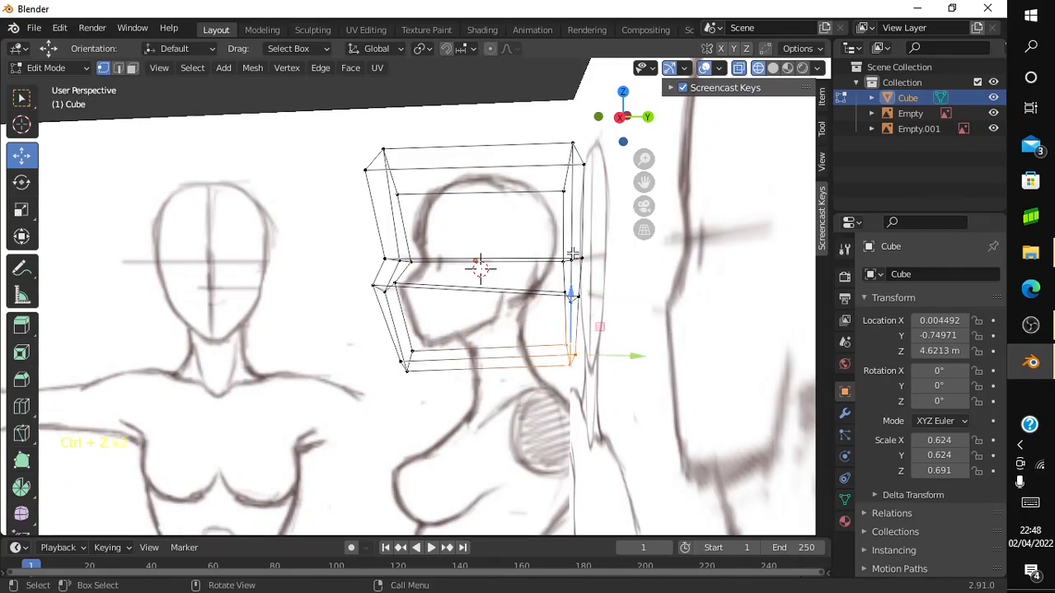
In the right side view, move the front nose-level vertices farther forward along Y onto the sketched nose tip
{"action": "left_click", "coordinate": [621, 117]}
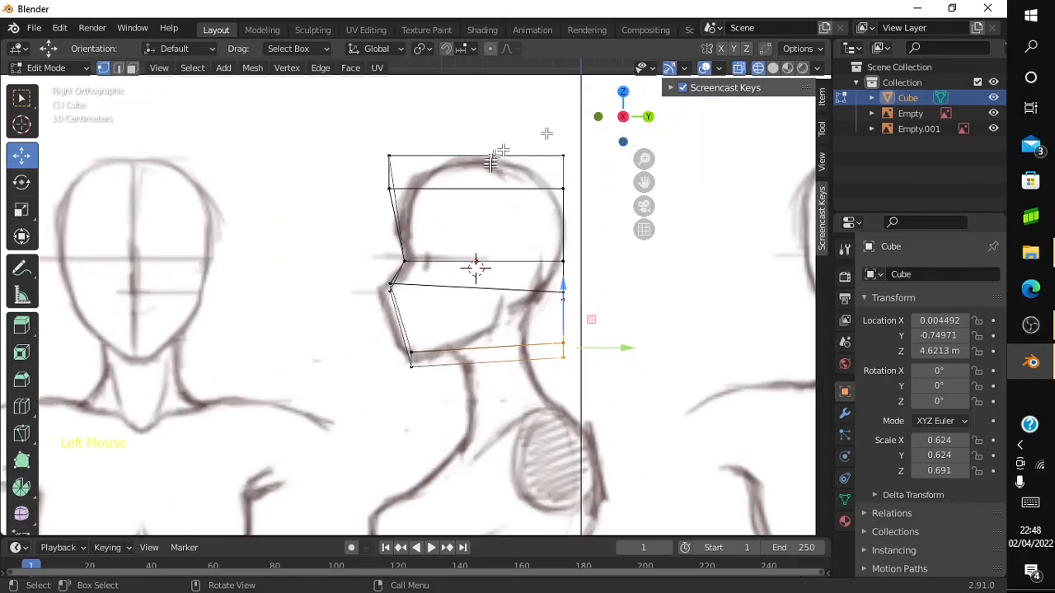
{"action": "left_click", "coordinate": [397, 285]}
{"action": "left_click_drag", "start_coordinate": [380, 297], "coordinate": [415, 291]}
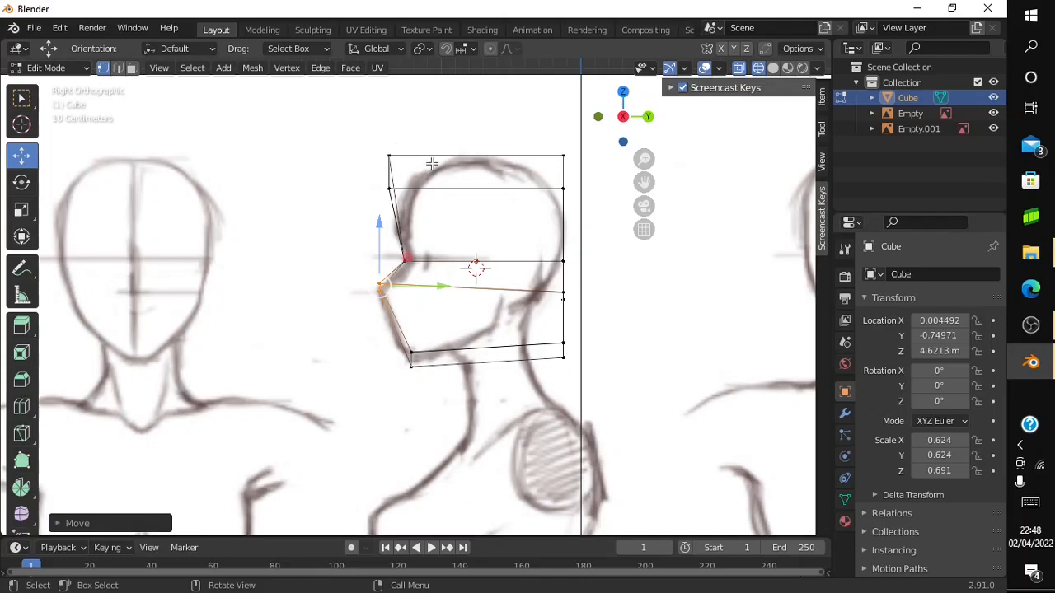
Add a vertical loop cut across the middle of the head's side, midway between the face and the back
{"action": "left_click", "coordinate": [17, 412]}
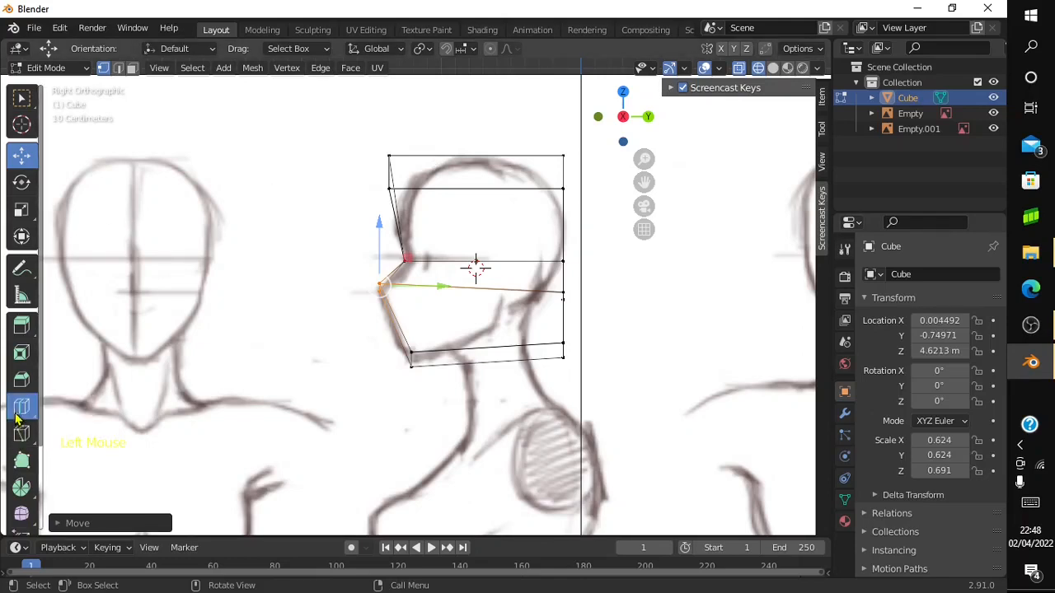
{"action": "left_click", "coordinate": [499, 144]}
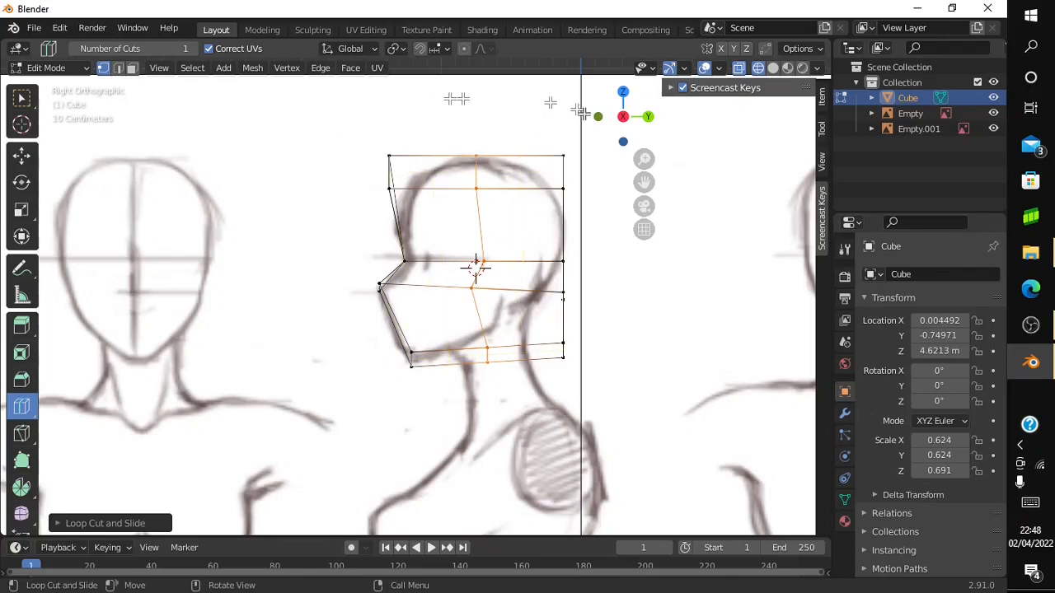
{"action": "mouse_move", "coordinate": [624, 113]}
{"action": "left_mouse_down"}
{"action": "mouse_move", "coordinate": [371, 280]}
{"action": "mouse_move", "coordinate": [481, 231]}
{"action": "mouse_move", "coordinate": [478, 258]}
{"action": "left_mouse_up"}
{"action": "left_click", "coordinate": [616, 120]}
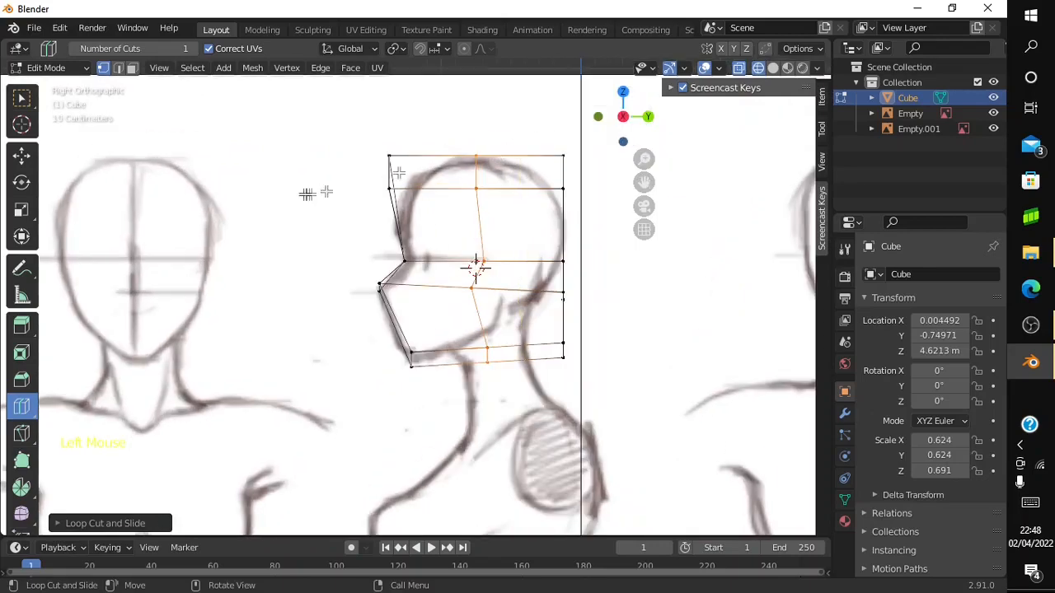
Select the front vertices of the forehead and crown rows and move them slightly back along Y
{"action": "left_click", "coordinate": [22, 154]}
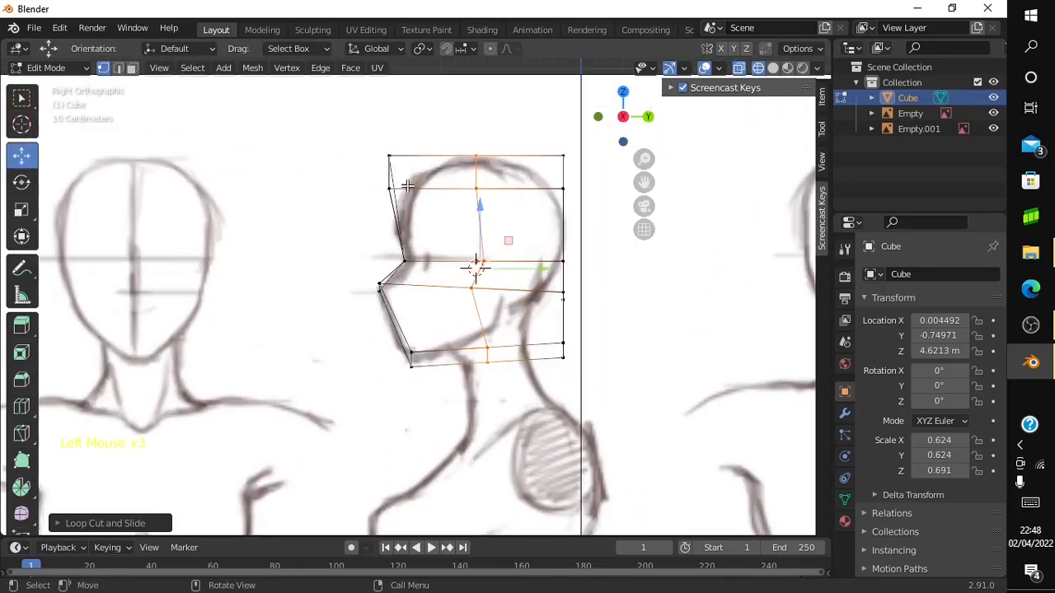
{"action": "left_click", "coordinate": [452, 205]}
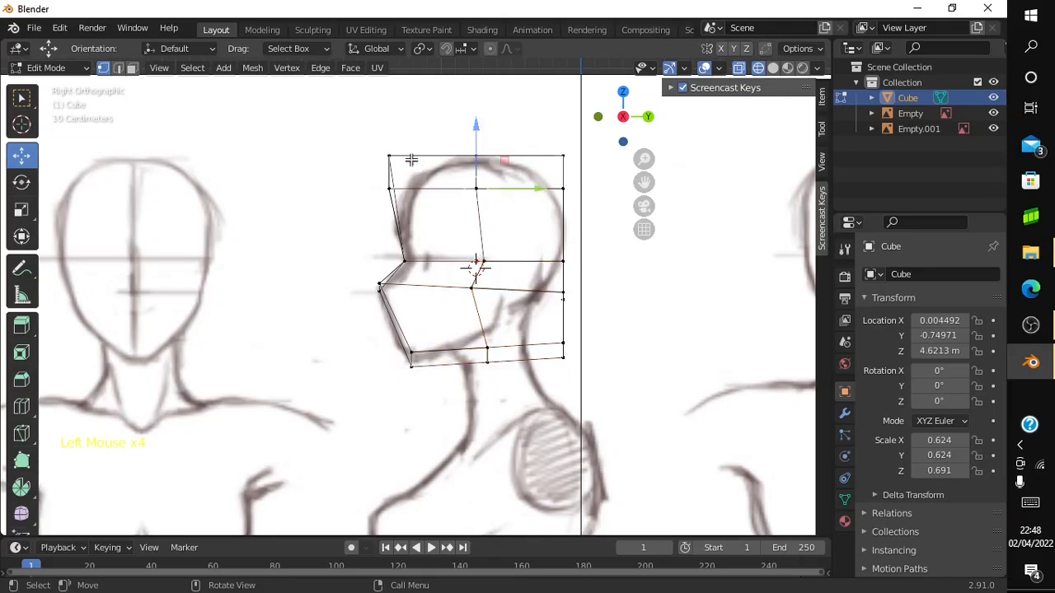
{"action": "left_click_drag", "start_coordinate": [394, 150], "coordinate": [380, 201]}
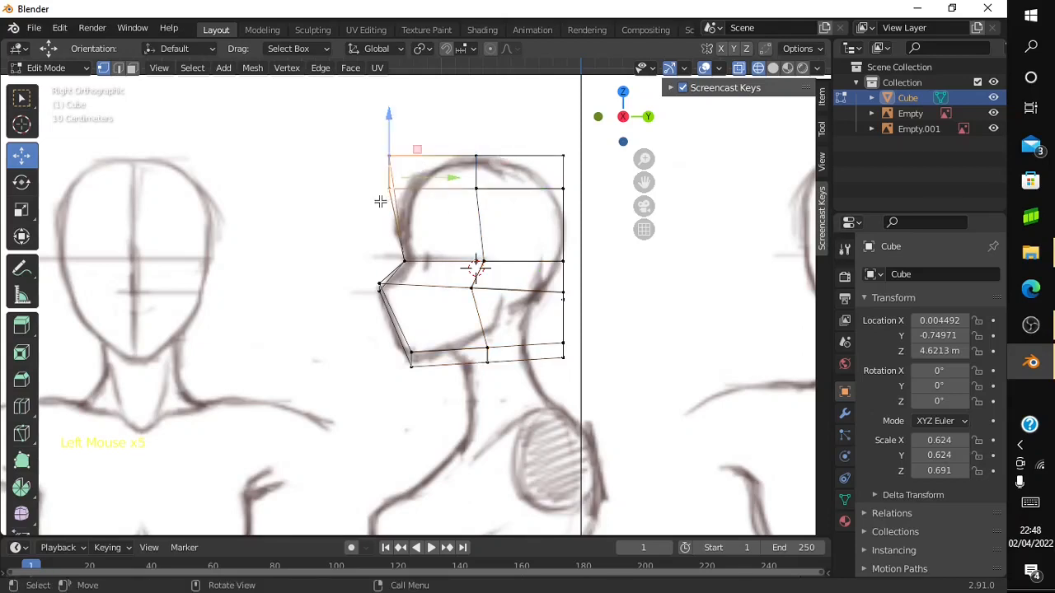
{"action": "mouse_move", "coordinate": [438, 180]}
{"action": "left_mouse_down"}
{"action": "mouse_move", "coordinate": [457, 186]}
{"action": "mouse_move", "coordinate": [447, 188]}
{"action": "left_mouse_up"}
Move the topmost front vertex back along Y and lower it along Z onto the skull's sketched curve
{"action": "left_click", "coordinate": [429, 143]}
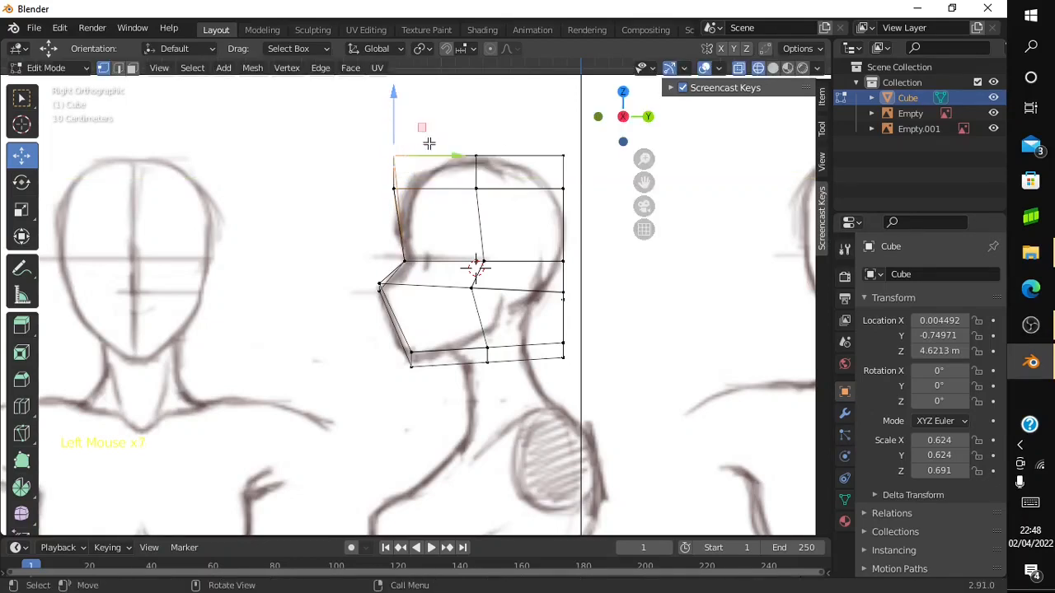
{"action": "left_click_drag", "start_coordinate": [429, 144], "coordinate": [467, 176]}
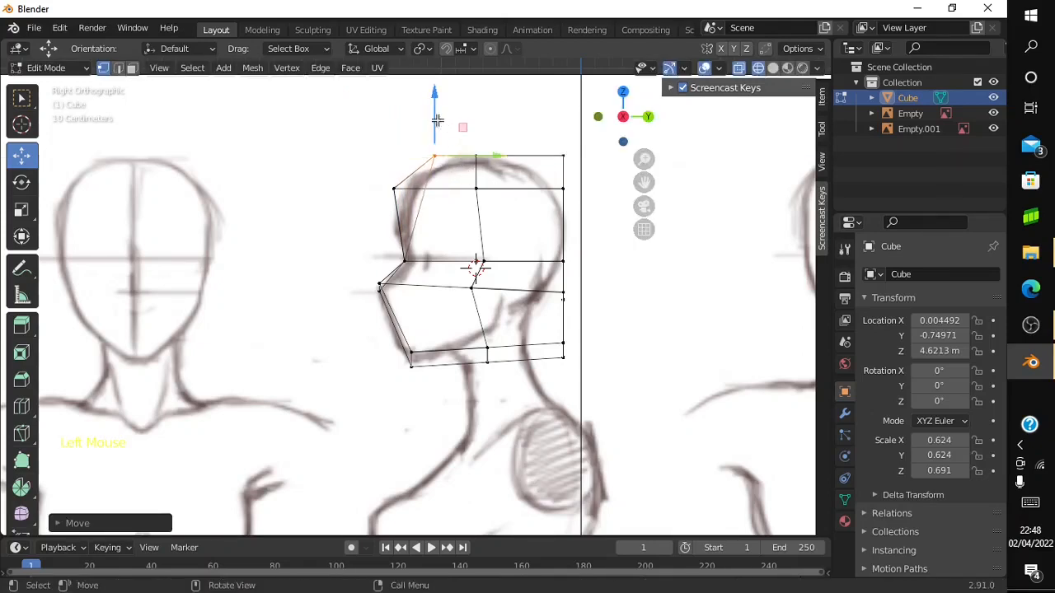
{"action": "left_click_drag", "start_coordinate": [436, 120], "coordinate": [438, 131]}
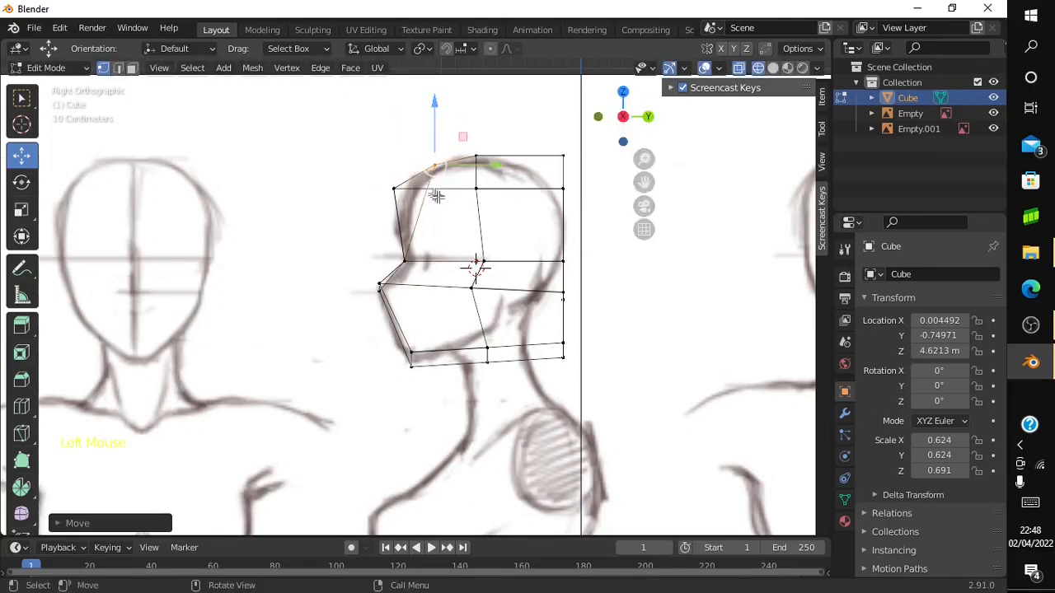
Nudge one front vertex of the upper forehead row slightly downward and undo the extra change made right after it
{"action": "left_click", "coordinate": [375, 185]}
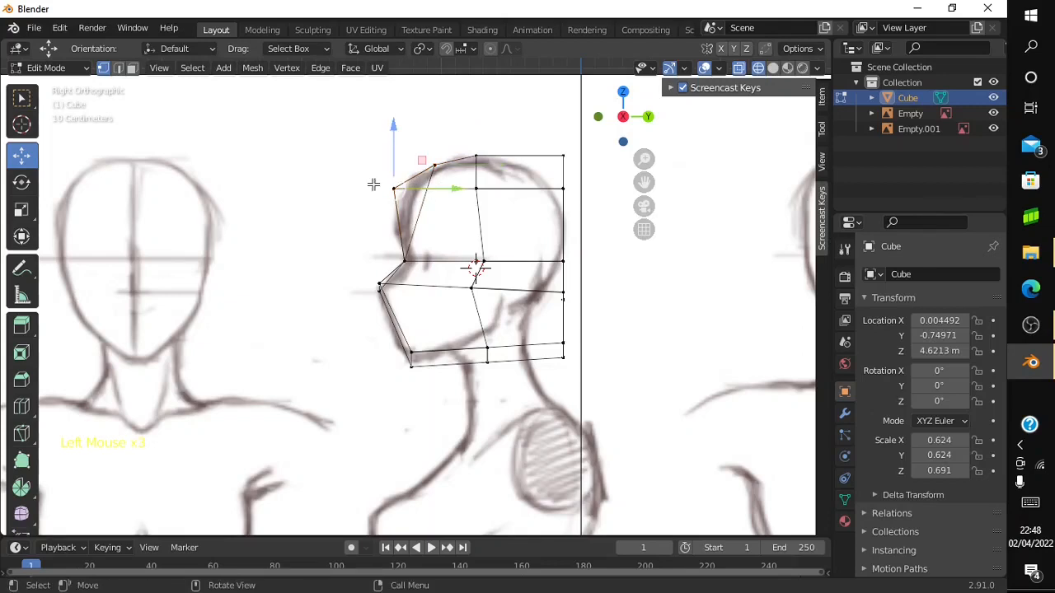
{"action": "mouse_move", "coordinate": [387, 186]}
{"action": "left_mouse_down"}
{"action": "mouse_move", "coordinate": [418, 205]}
{"action": "mouse_move", "coordinate": [387, 188]}
{"action": "left_mouse_up"}
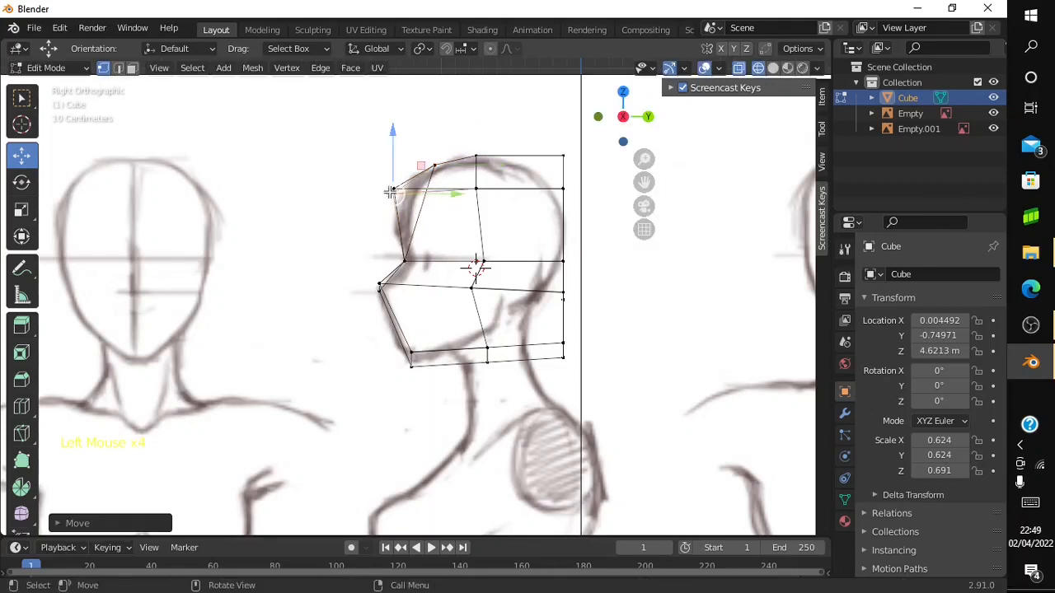
{"action": "left_click", "coordinate": [389, 191]}
{"action": "right_click", "coordinate": [389, 190], "text": "ctrl"}
{"action": "key", "text": "ctrl+z"}
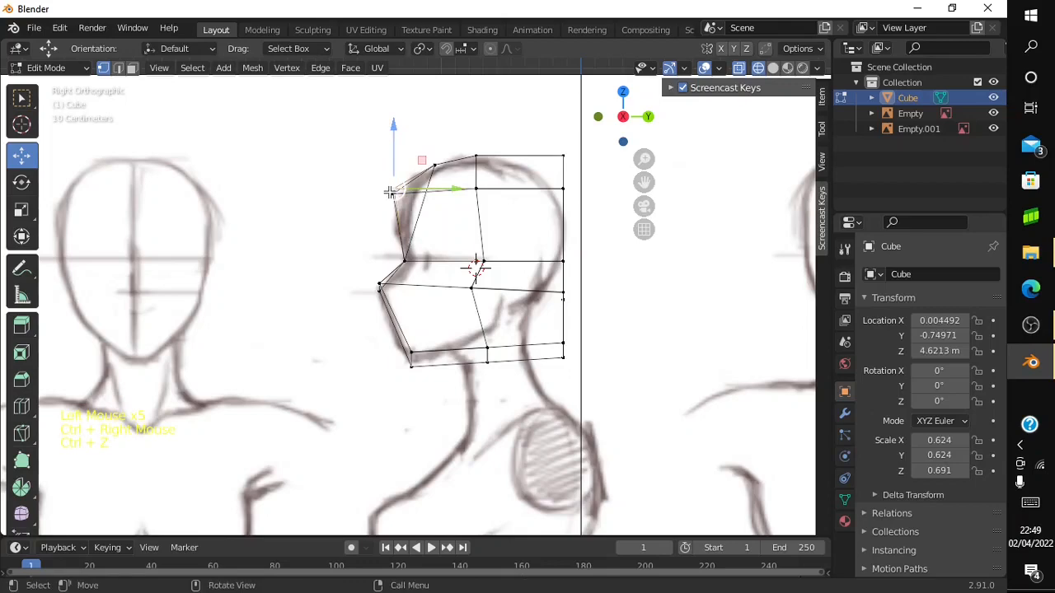
Select the front vertices of the upper forehead row and move them back along Y onto the sketched forehead
{"action": "left_click", "coordinate": [457, 212]}
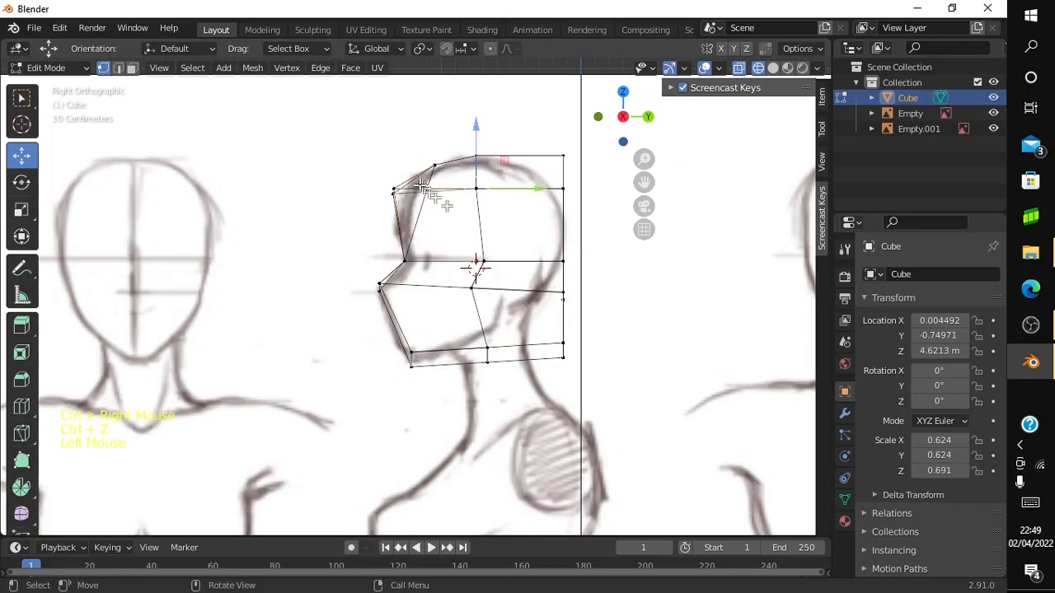
{"action": "left_click_drag", "start_coordinate": [601, 122], "coordinate": [567, 127]}
{"action": "left_click", "coordinate": [627, 122]}
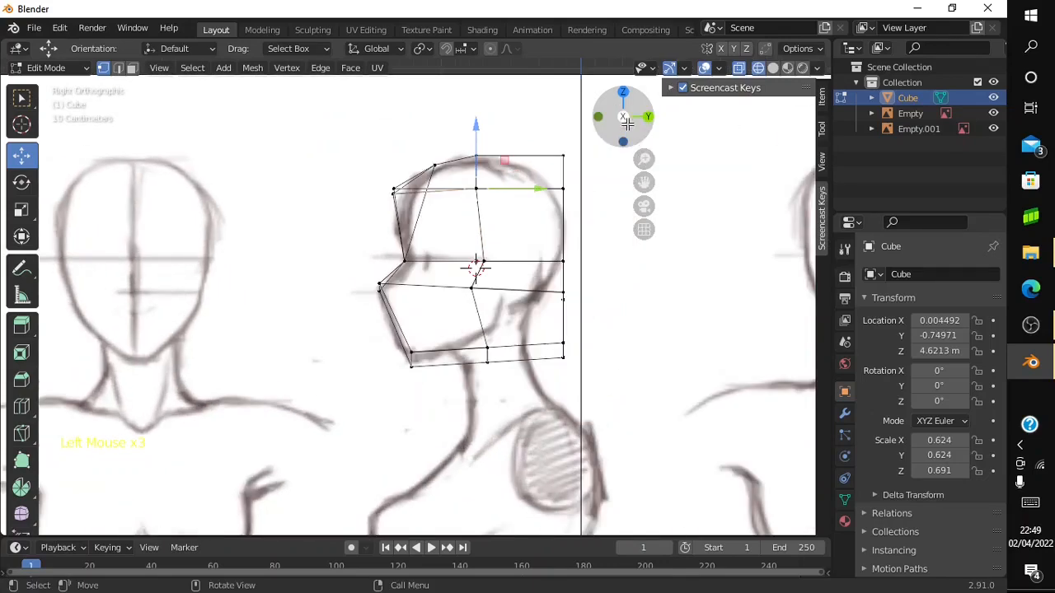
{"action": "left_click", "coordinate": [416, 199]}
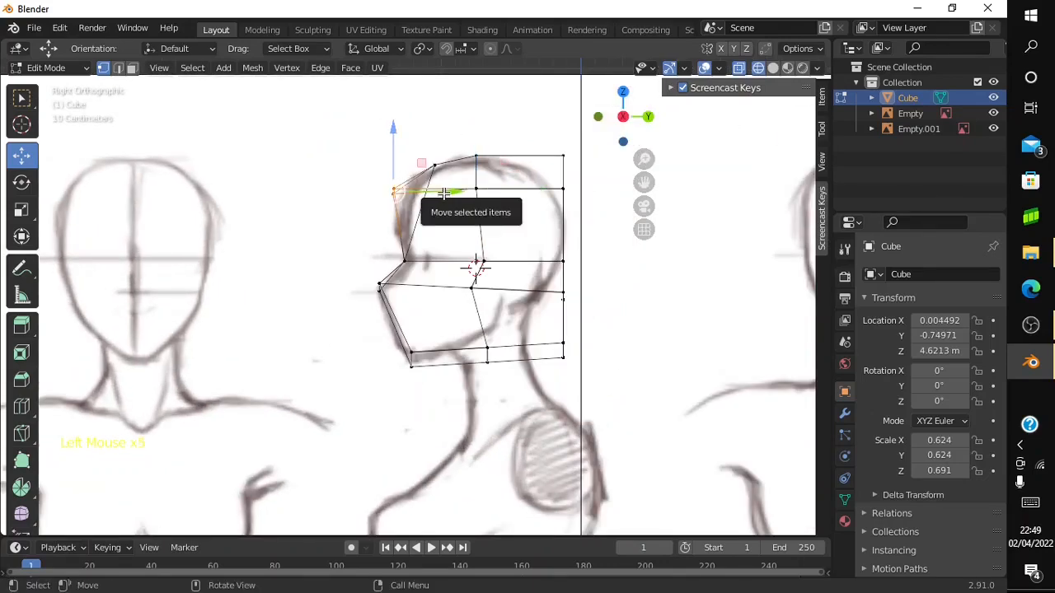
{"action": "left_click_drag", "start_coordinate": [443, 193], "coordinate": [467, 210]}
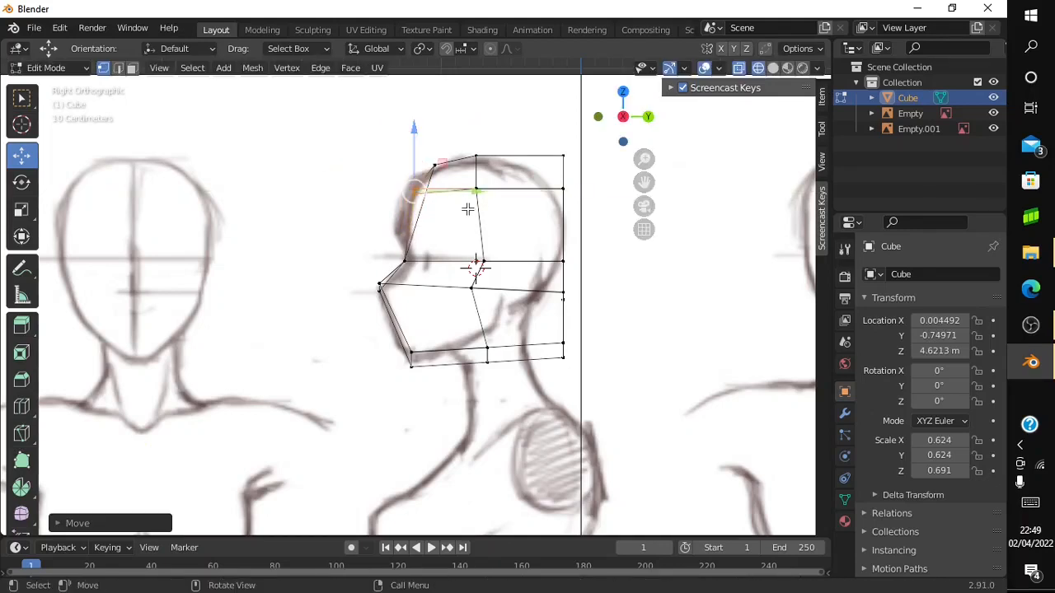
Move the topmost back vertex forward and down onto the skull curve, and shift the back vertices of the row below slightly forward along Y
{"action": "left_click_drag", "start_coordinate": [562, 115], "coordinate": [563, 178]}
{"action": "mouse_move", "coordinate": [560, 142]}
{"action": "left_mouse_down"}
{"action": "mouse_move", "coordinate": [570, 175]}
{"action": "mouse_move", "coordinate": [591, 151]}
{"action": "mouse_move", "coordinate": [558, 157]}
{"action": "left_mouse_up"}
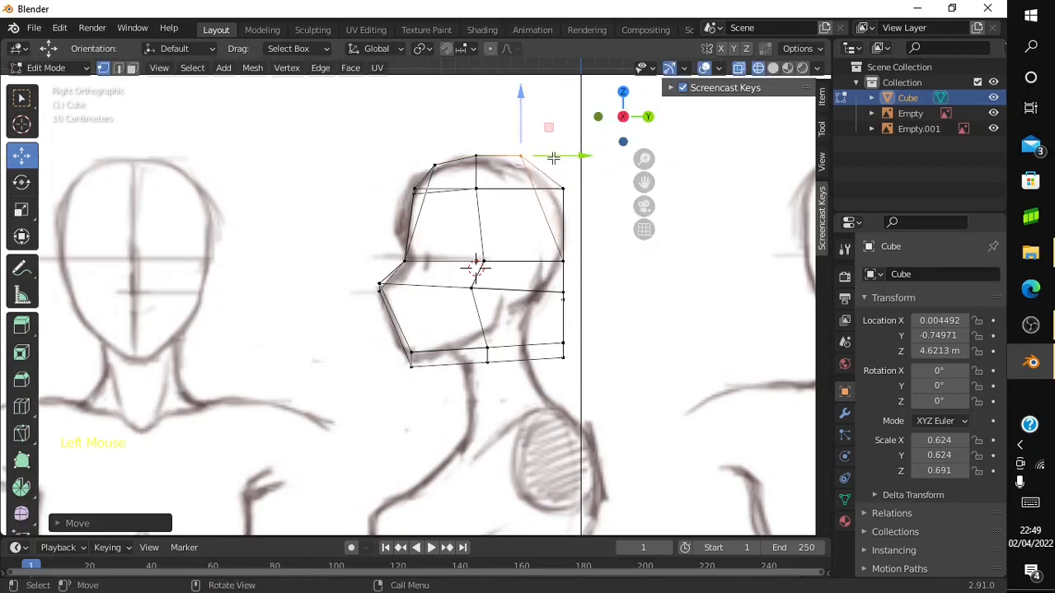
{"action": "left_click_drag", "start_coordinate": [519, 128], "coordinate": [511, 142]}
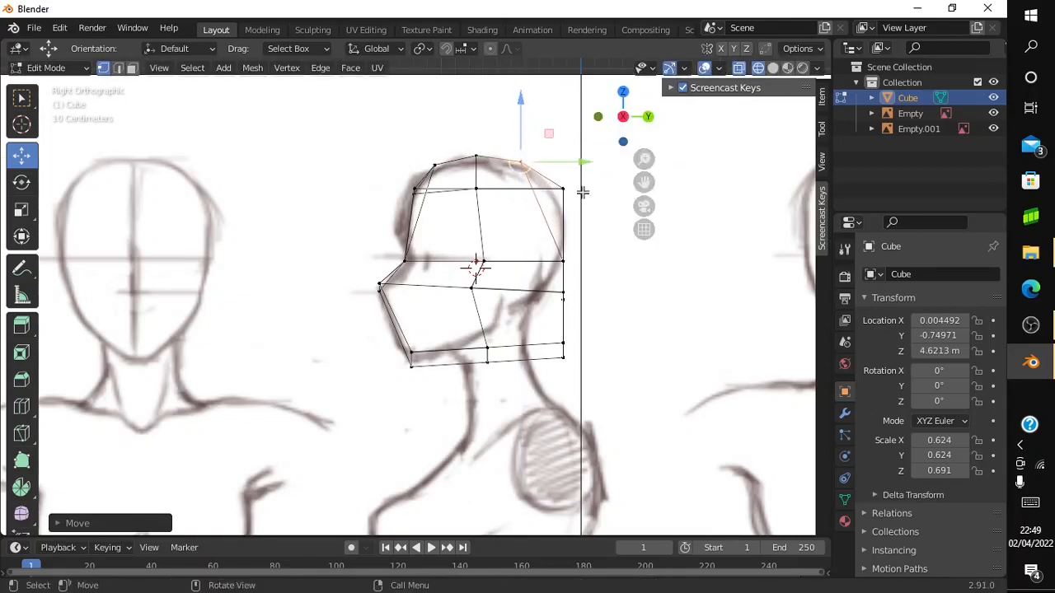
{"action": "left_click", "coordinate": [564, 191]}
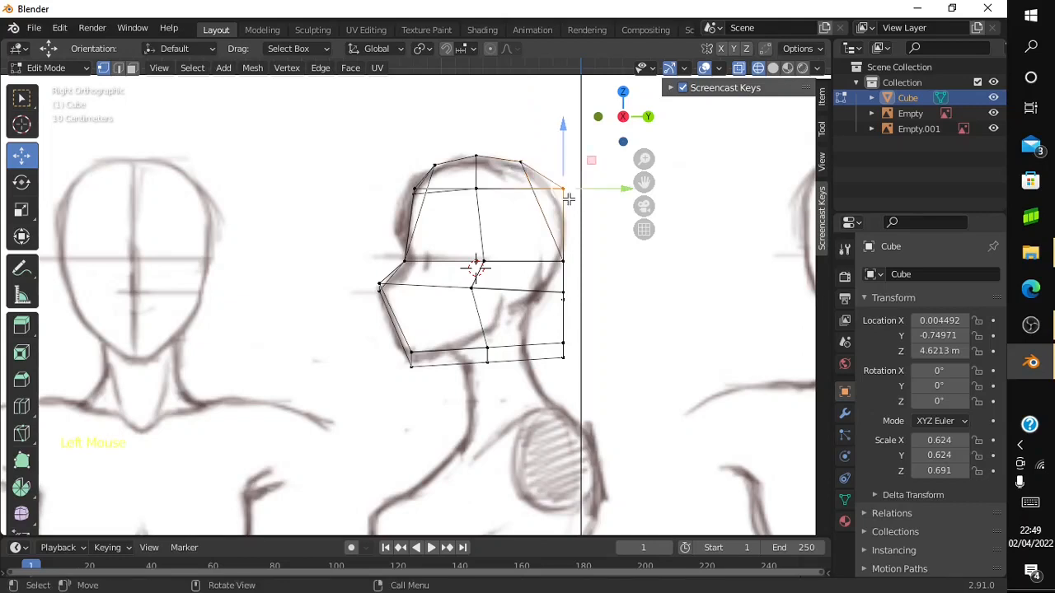
{"action": "left_click_drag", "start_coordinate": [591, 190], "coordinate": [577, 191]}
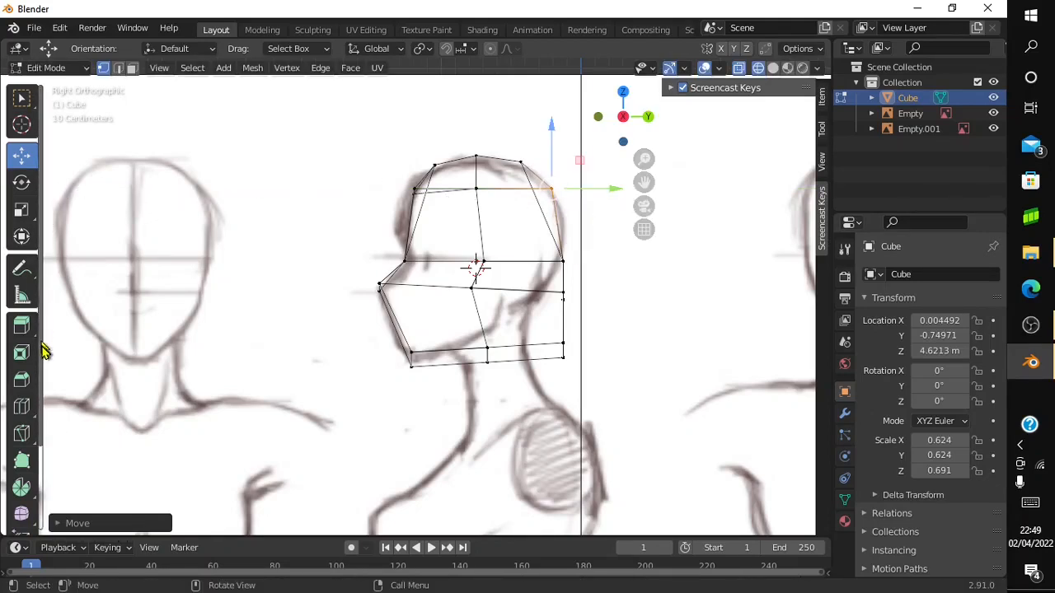
Add a horizontal loop cut midway between the upper forehead row and eye line, and move its back vertices along Y onto the sketched skull
{"action": "left_click", "coordinate": [22, 405]}
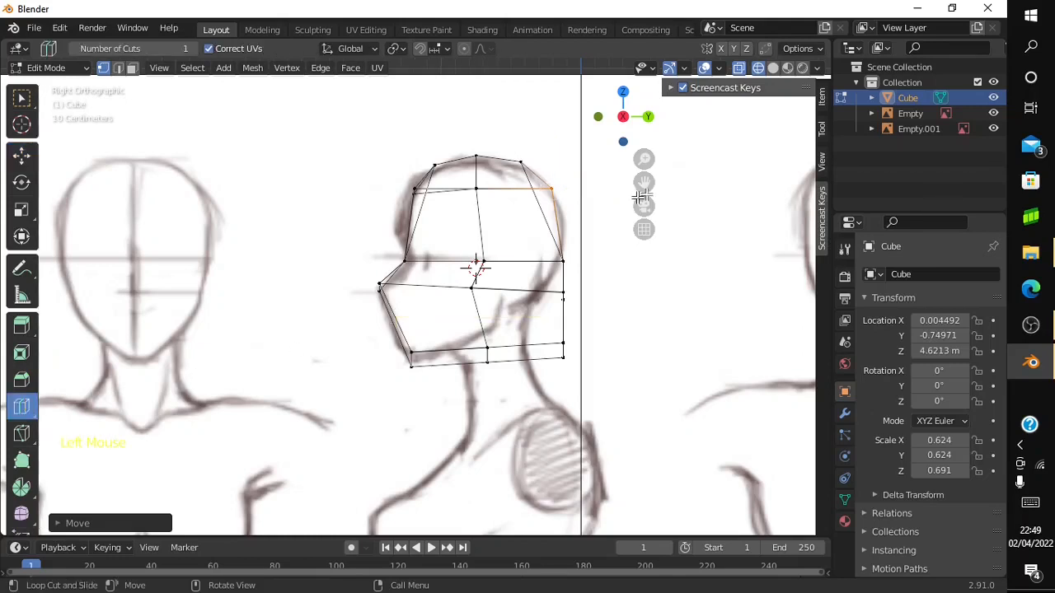
{"action": "left_click", "coordinate": [560, 212]}
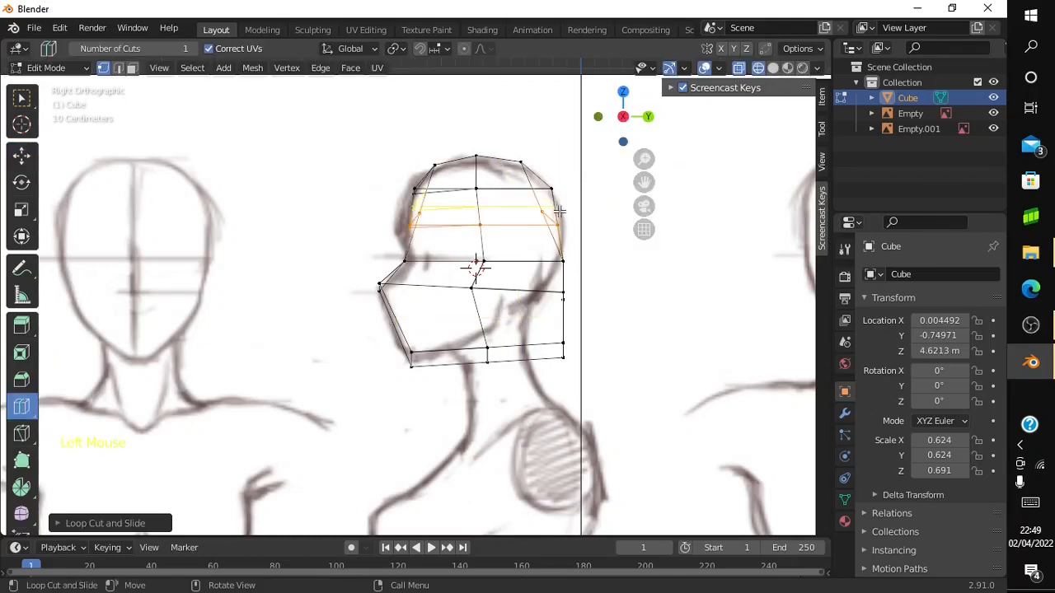
{"action": "left_click", "coordinate": [22, 154]}
{"action": "left_click", "coordinate": [259, 140]}
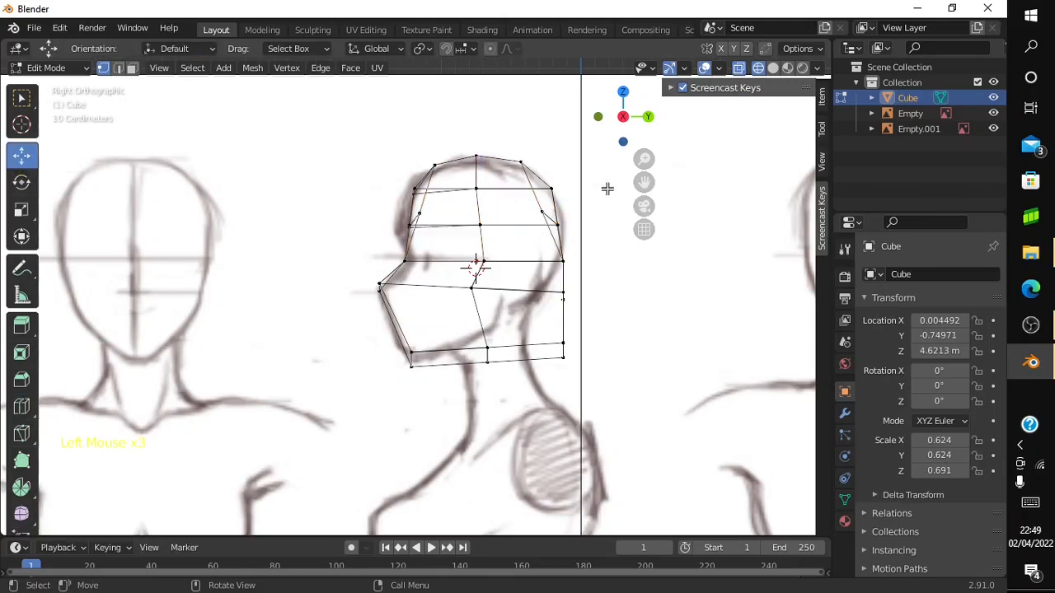
{"action": "left_click_drag", "start_coordinate": [562, 217], "coordinate": [590, 235]}
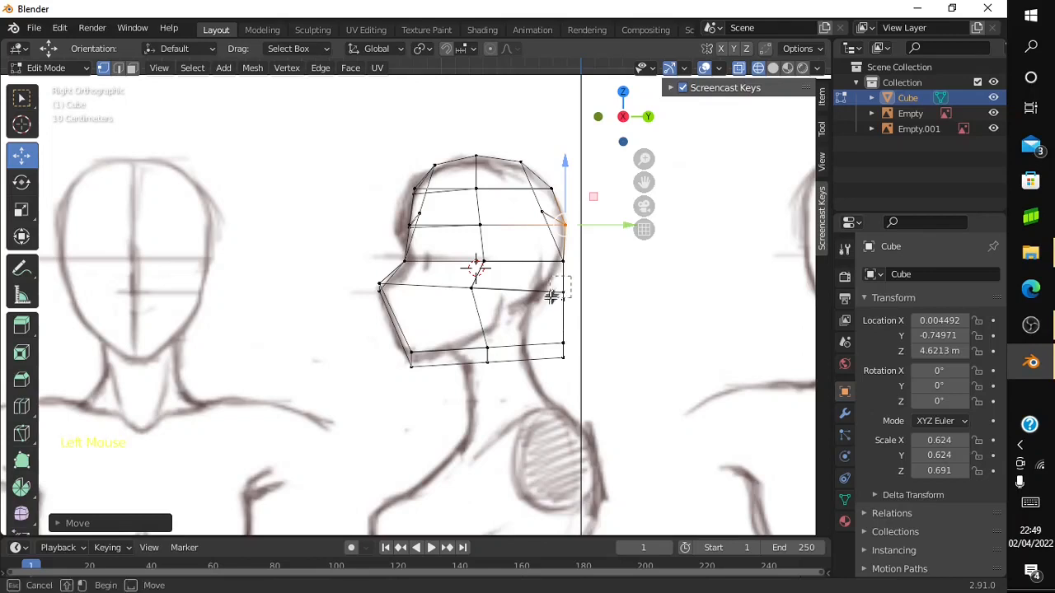
{"action": "left_click", "coordinate": [558, 294]}
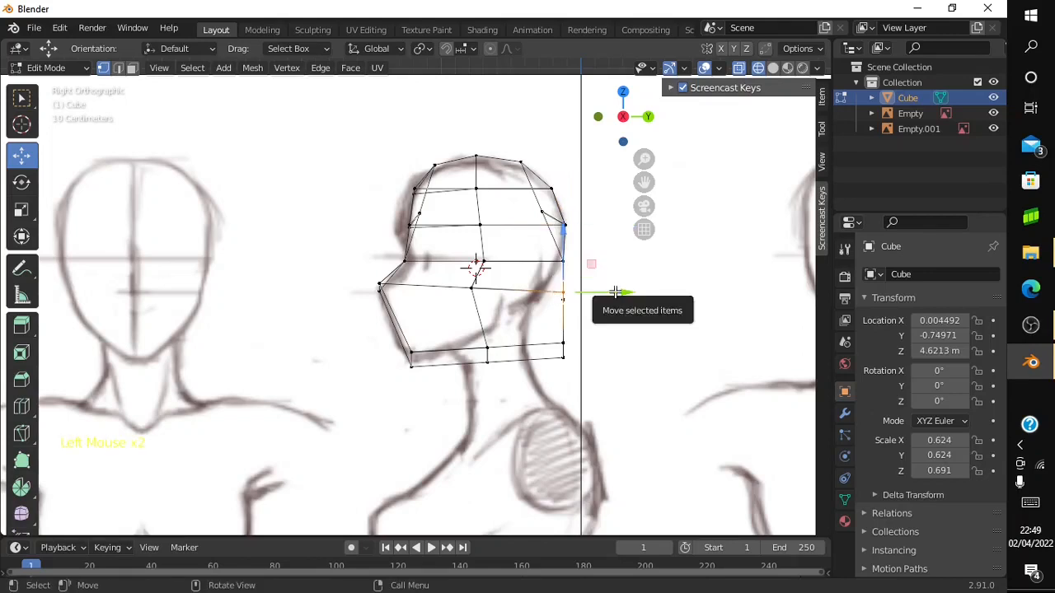
{"action": "left_click_drag", "start_coordinate": [612, 292], "coordinate": [594, 292]}
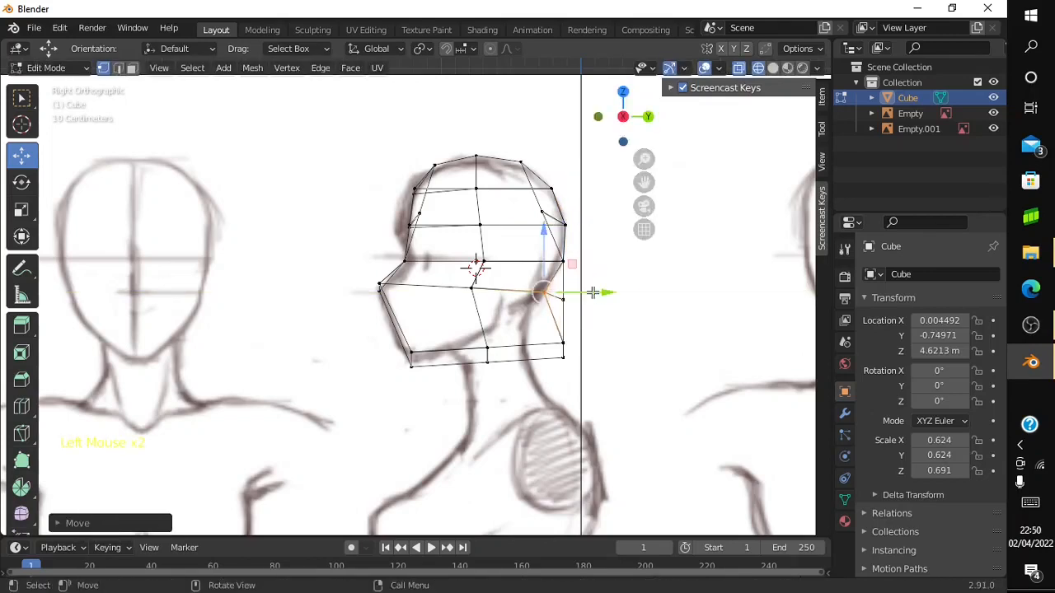
{"action": "key", "text": "ctrl+z"}
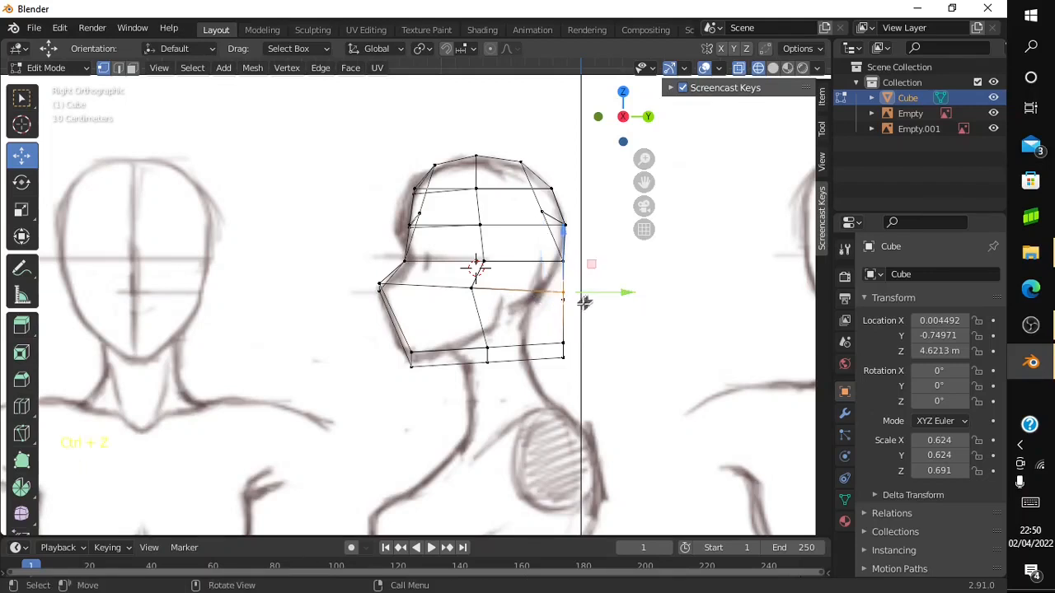
{"action": "left_click_drag", "start_coordinate": [577, 306], "coordinate": [558, 289]}
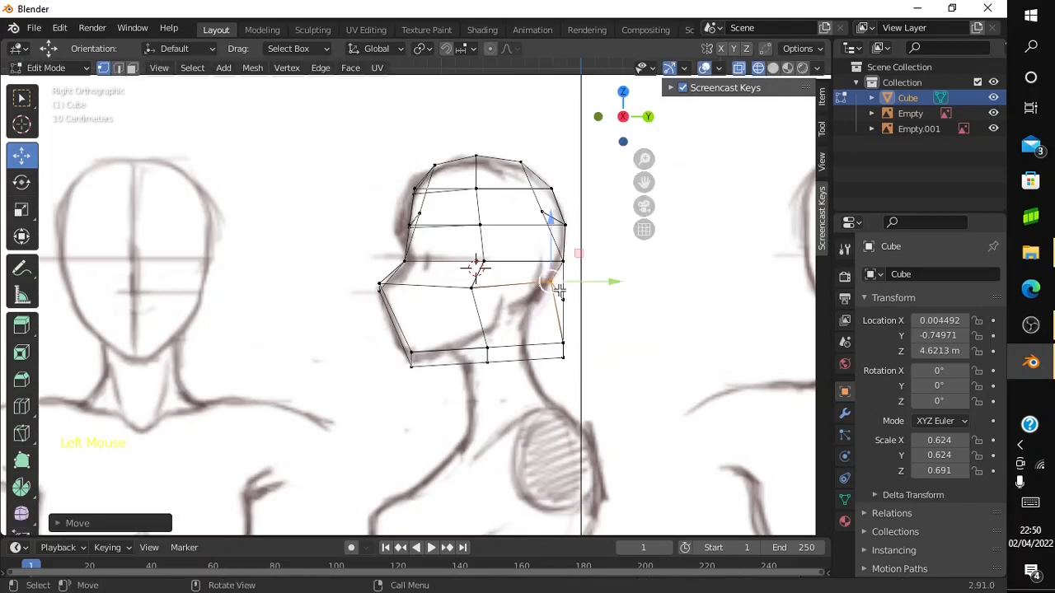
{"action": "key", "text": "ctrl+z"}
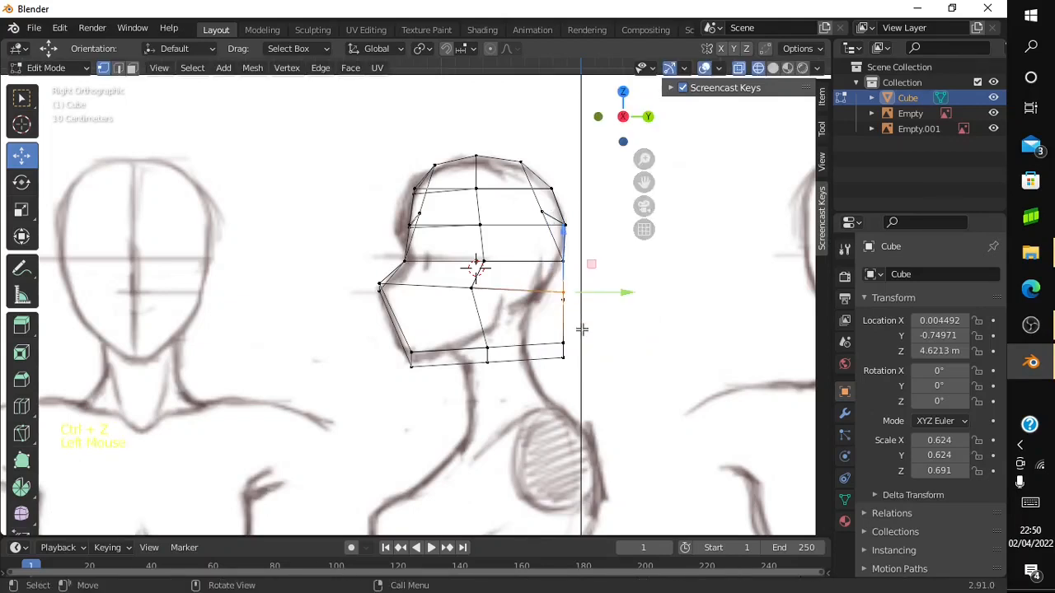
Select all the back vertices at nose level and move them forward along Y onto the sketched nape, then check the shape in 3D
{"action": "left_click_drag", "start_coordinate": [581, 328], "coordinate": [585, 300]}
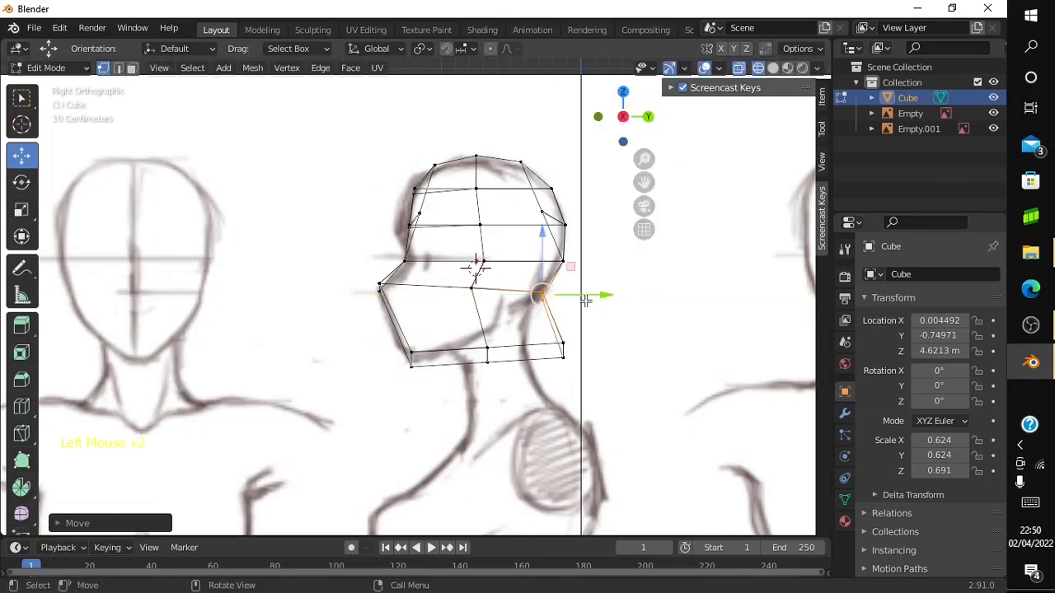
{"action": "left_click_drag", "start_coordinate": [624, 115], "coordinate": [597, 121]}
{"action": "left_click_drag", "start_coordinate": [701, 120], "coordinate": [630, 110]}
{"action": "left_click", "coordinate": [620, 120]}
Select the bottom back vertices and move them forward along Y and up along Z to the back of the sketched jaw
{"action": "left_click_drag", "start_coordinate": [575, 348], "coordinate": [544, 361]}
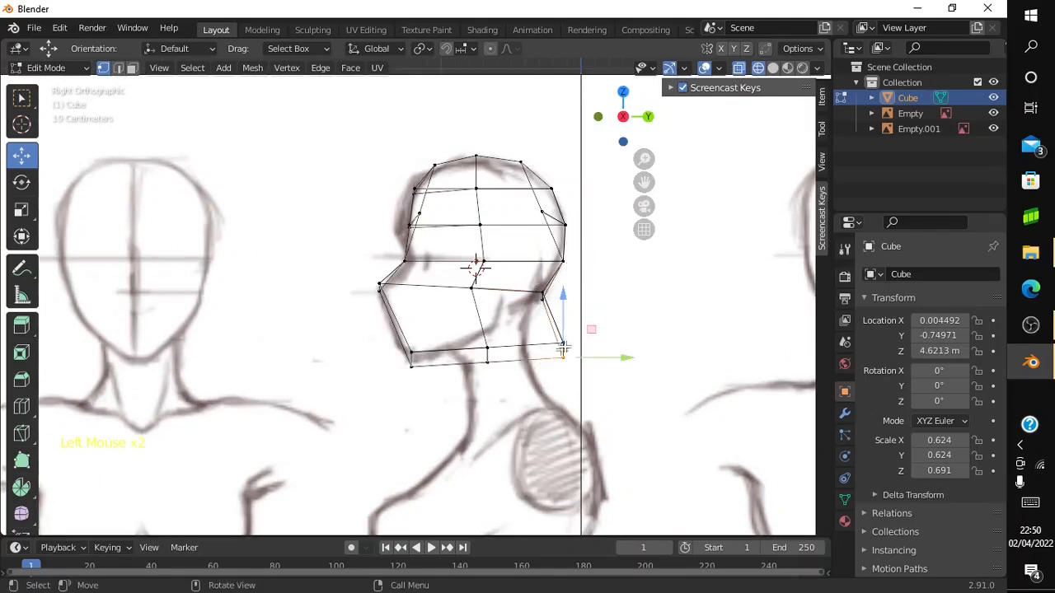
{"action": "left_click", "coordinate": [618, 312]}
{"action": "left_click_drag", "start_coordinate": [567, 322], "coordinate": [551, 374]}
{"action": "left_click_drag", "start_coordinate": [577, 349], "coordinate": [509, 350]}
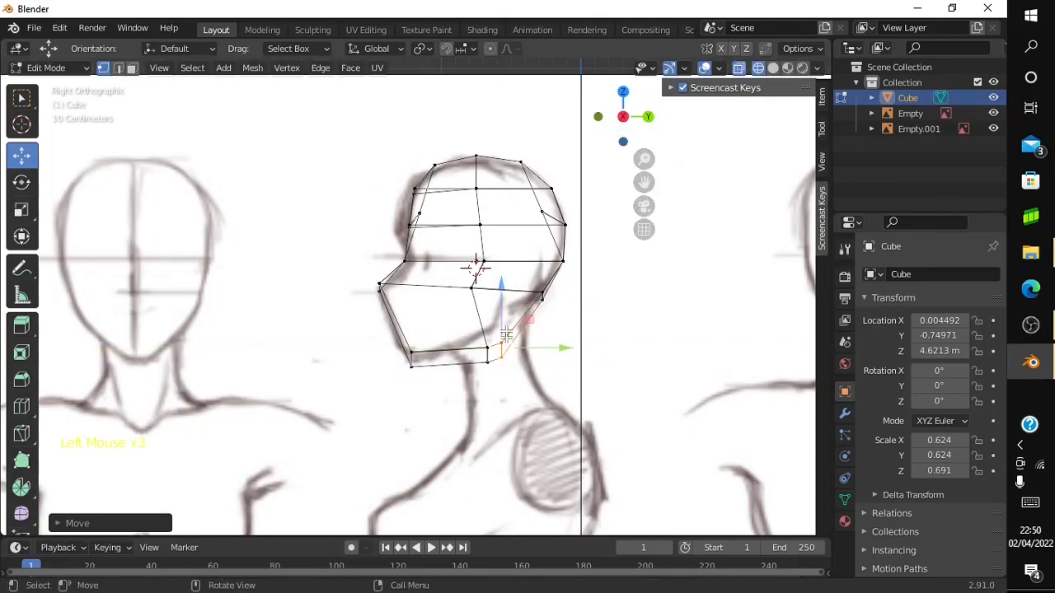
{"action": "left_click_drag", "start_coordinate": [500, 309], "coordinate": [486, 288]}
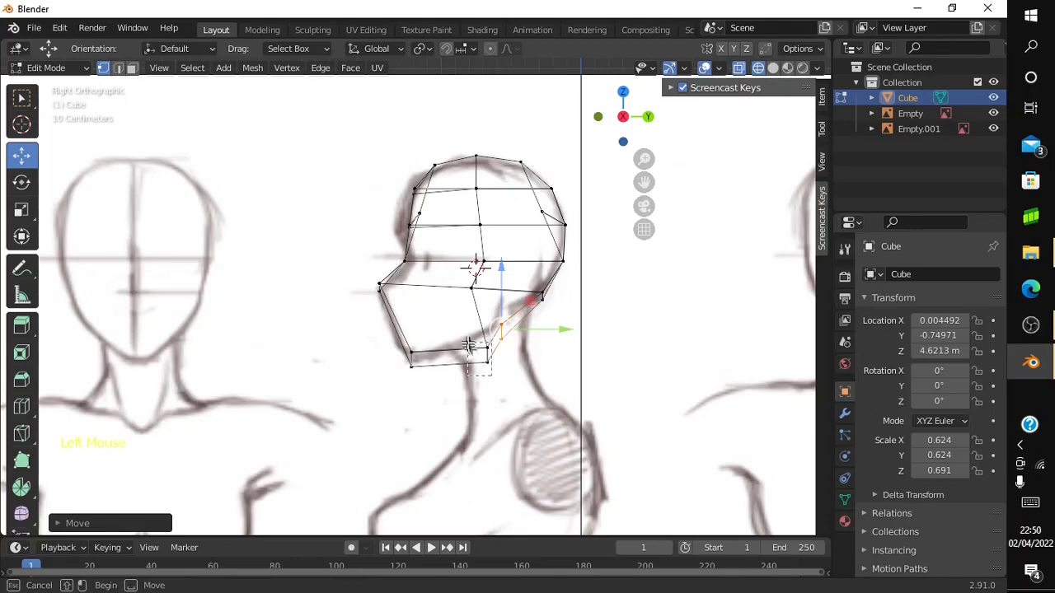
Raise the middle bottom vertices along Z onto the sketched jawline and check the head from the back and in perspective
{"action": "left_click", "coordinate": [482, 357]}
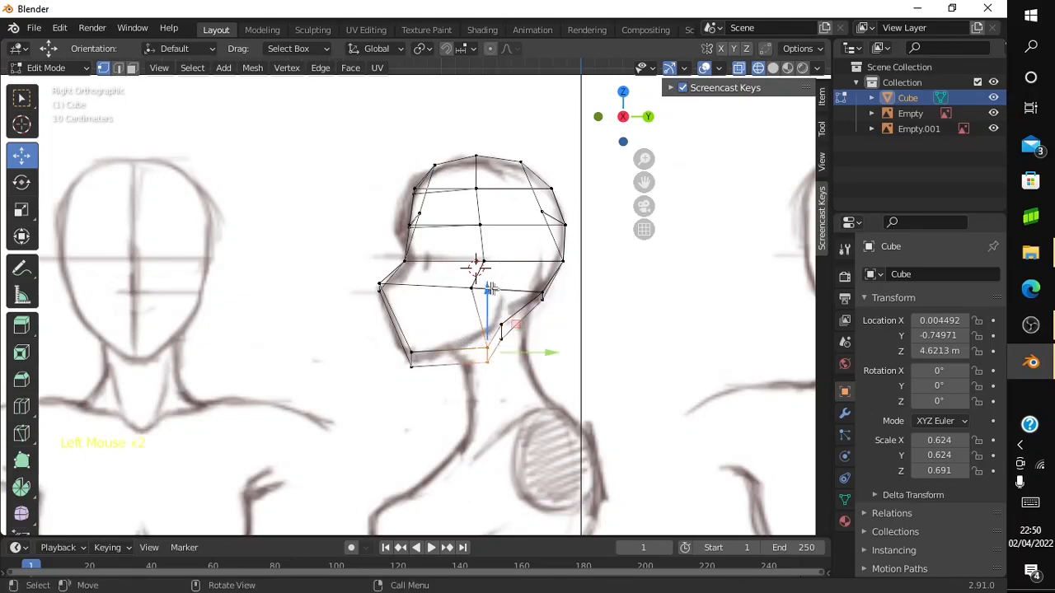
{"action": "left_click_drag", "start_coordinate": [491, 288], "coordinate": [483, 270]}
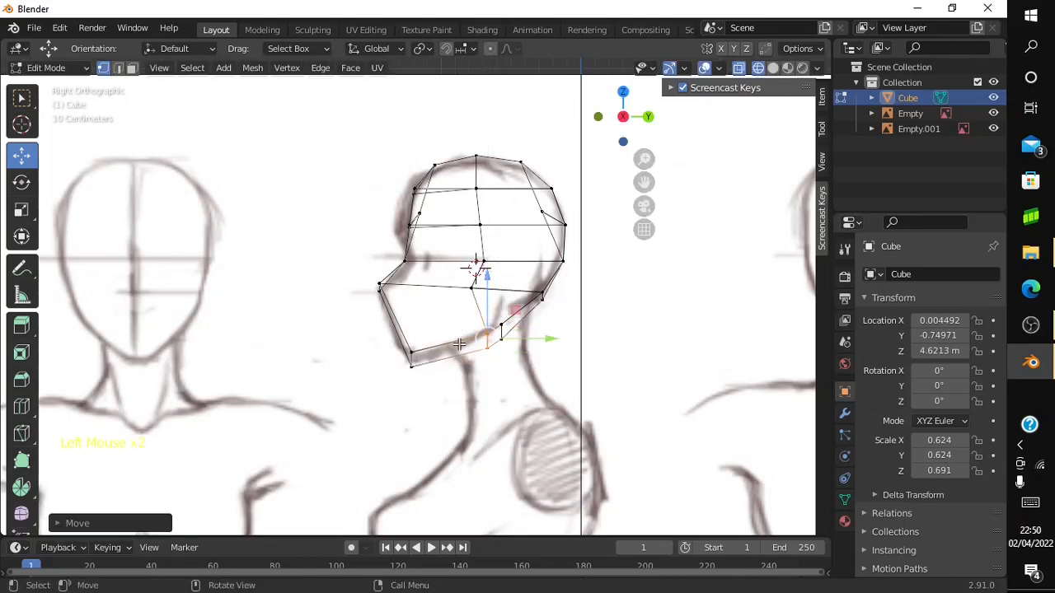
{"action": "left_click", "coordinate": [647, 116]}
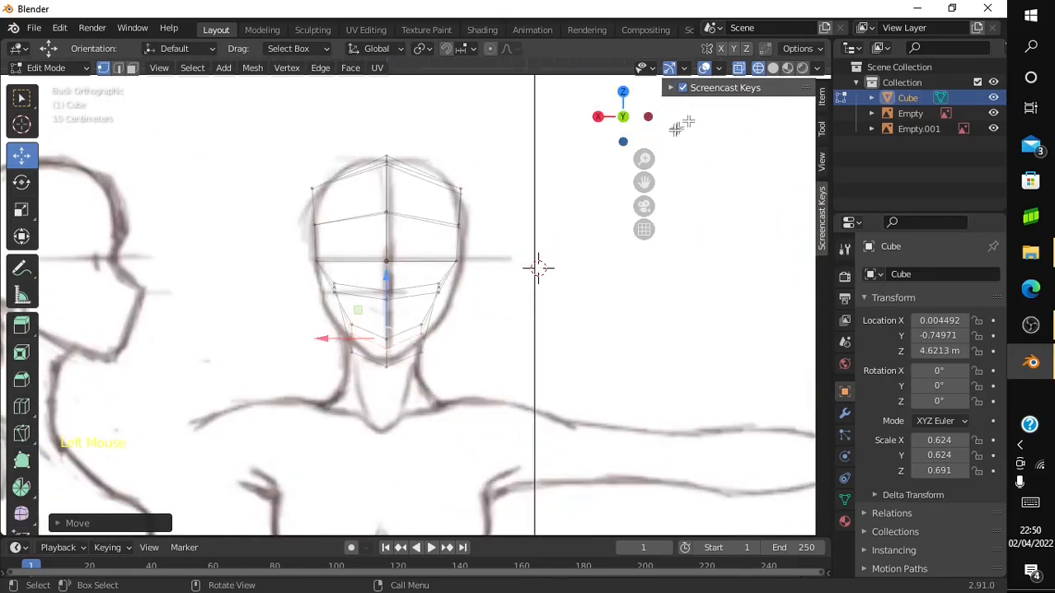
{"action": "left_click_drag", "start_coordinate": [636, 130], "coordinate": [699, 131]}
{"action": "left_click_drag", "start_coordinate": [635, 143], "coordinate": [621, 144]}
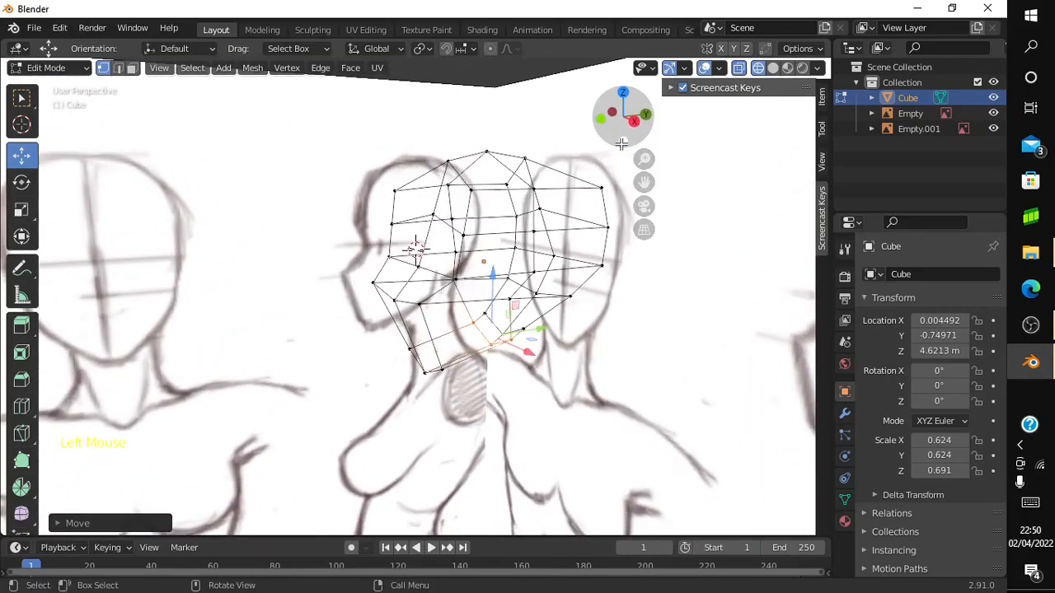
Move the front centre vertex of the new forehead loop slightly forward along Y in the right side view
{"action": "left_click", "coordinate": [428, 217]}
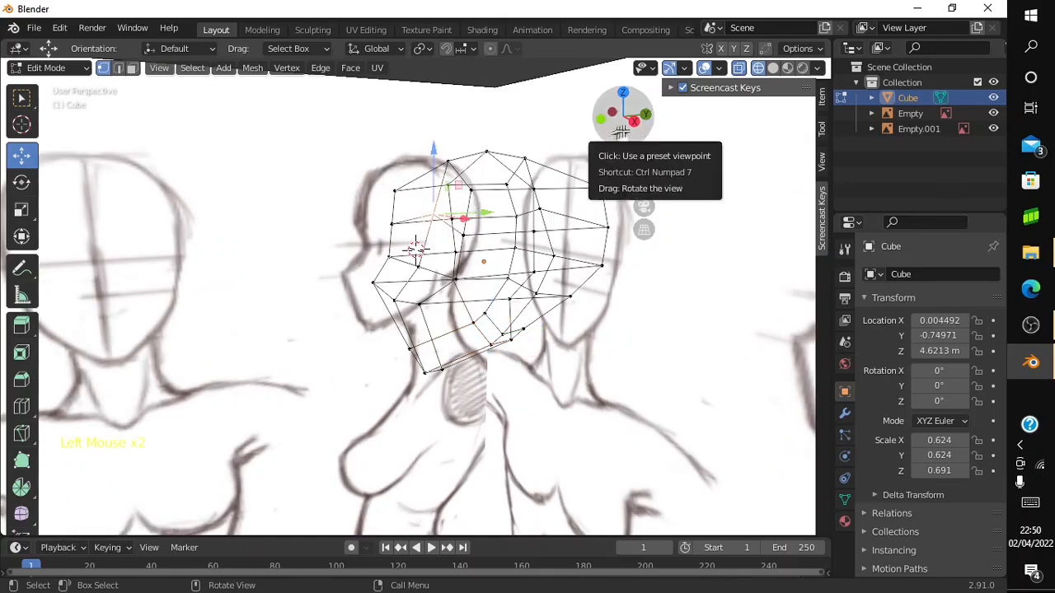
{"action": "left_click", "coordinate": [632, 125]}
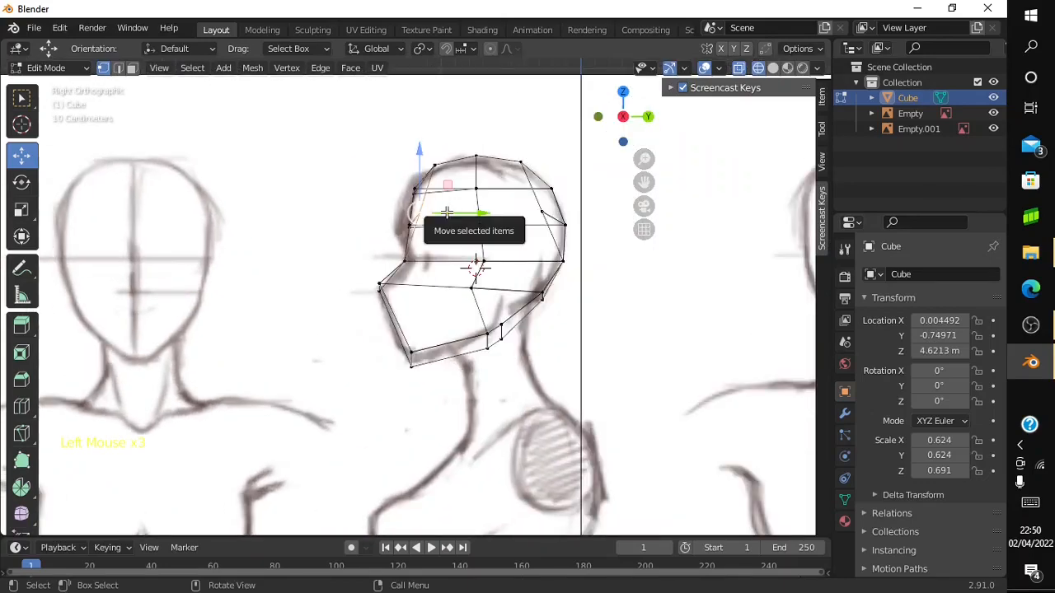
{"action": "left_click_drag", "start_coordinate": [443, 212], "coordinate": [432, 213]}
Switch the viewport to Solid shading and inspect the head's shape from several angles, ending in the left side view
{"action": "left_click", "coordinate": [616, 126]}
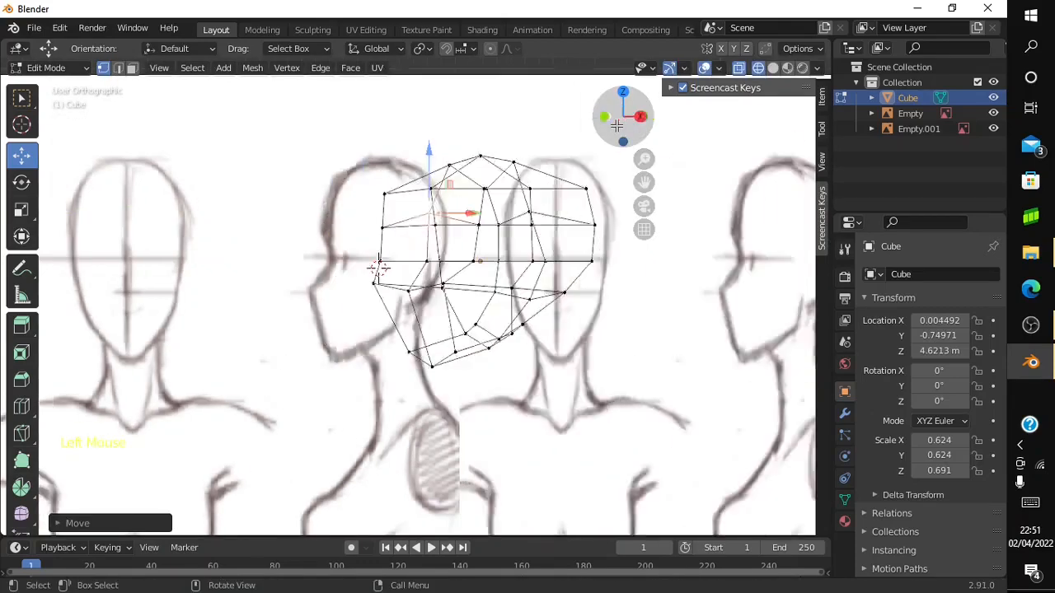
{"action": "left_click_drag", "start_coordinate": [644, 148], "coordinate": [470, 177]}
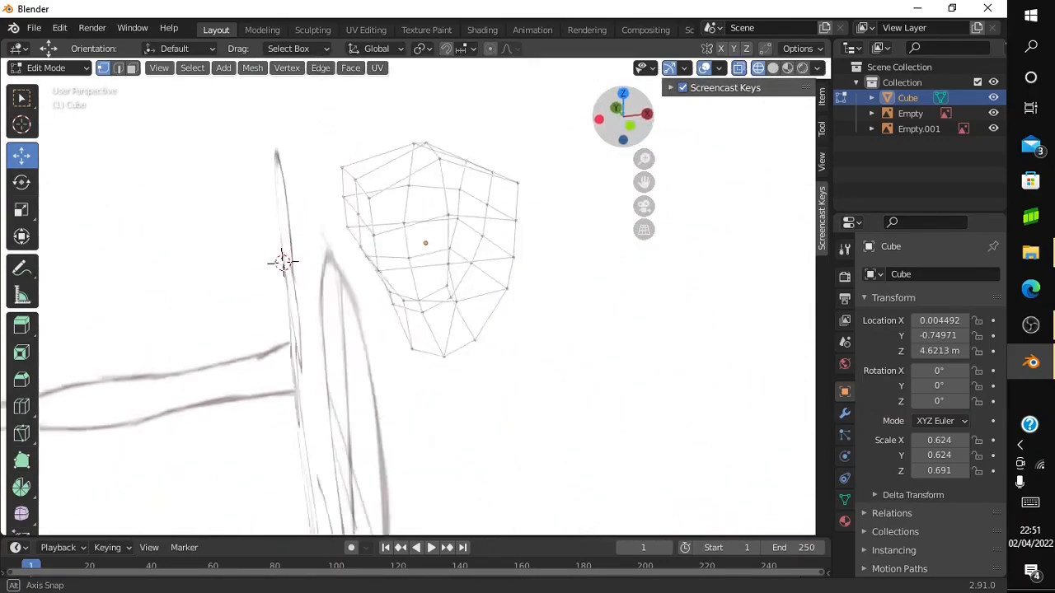
{"action": "mouse_move", "coordinate": [283, 262]}
{"action": "left_mouse_down"}
{"action": "mouse_move", "coordinate": [308, 313]}
{"action": "mouse_move", "coordinate": [401, 318]}
{"action": "mouse_move", "coordinate": [401, 346]}
{"action": "mouse_move", "coordinate": [622, 115]}
{"action": "left_mouse_up"}
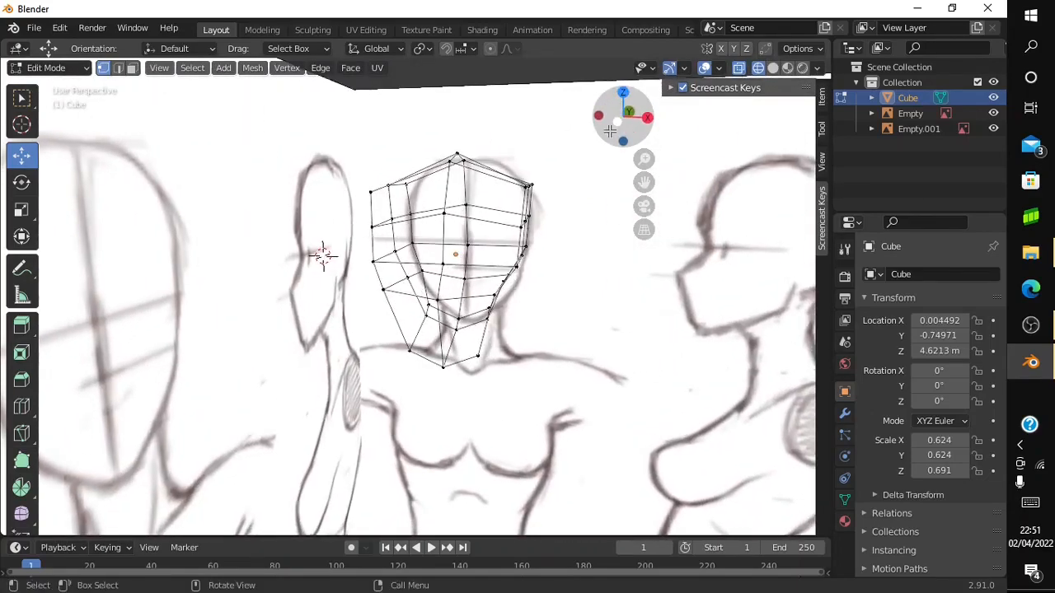
{"action": "left_click", "coordinate": [774, 70]}
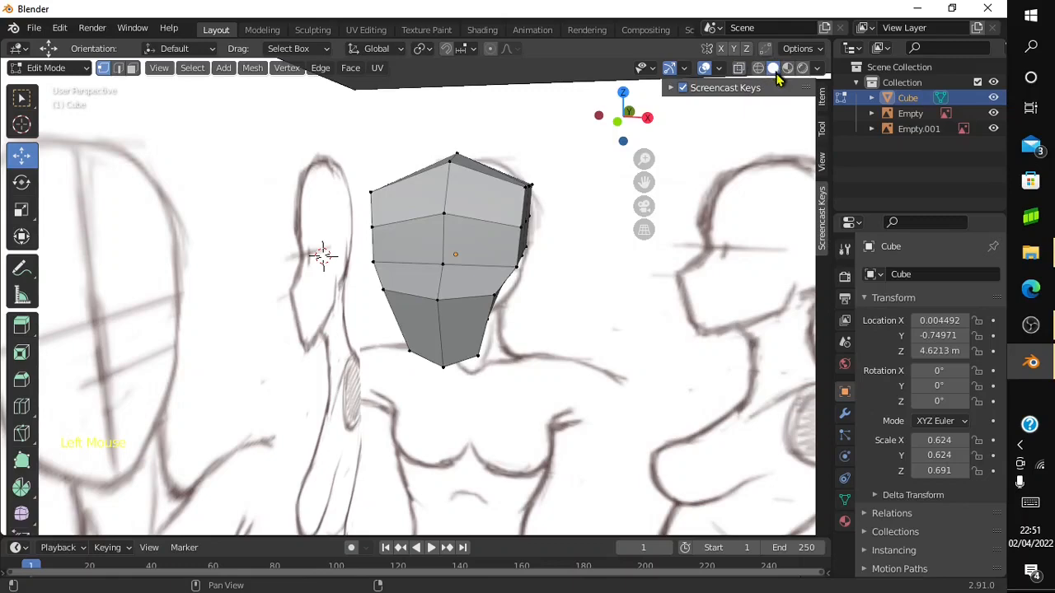
{"action": "mouse_move", "coordinate": [624, 117]}
{"action": "left_mouse_down"}
{"action": "mouse_move", "coordinate": [568, 124]}
{"action": "mouse_move", "coordinate": [762, 123]}
{"action": "mouse_move", "coordinate": [559, 105]}
{"action": "mouse_move", "coordinate": [579, 104]}
{"action": "mouse_move", "coordinate": [564, 114]}
{"action": "mouse_move", "coordinate": [575, 119]}
{"action": "mouse_move", "coordinate": [624, 119]}
{"action": "left_mouse_up"}
{"action": "left_click", "coordinate": [623, 118]}
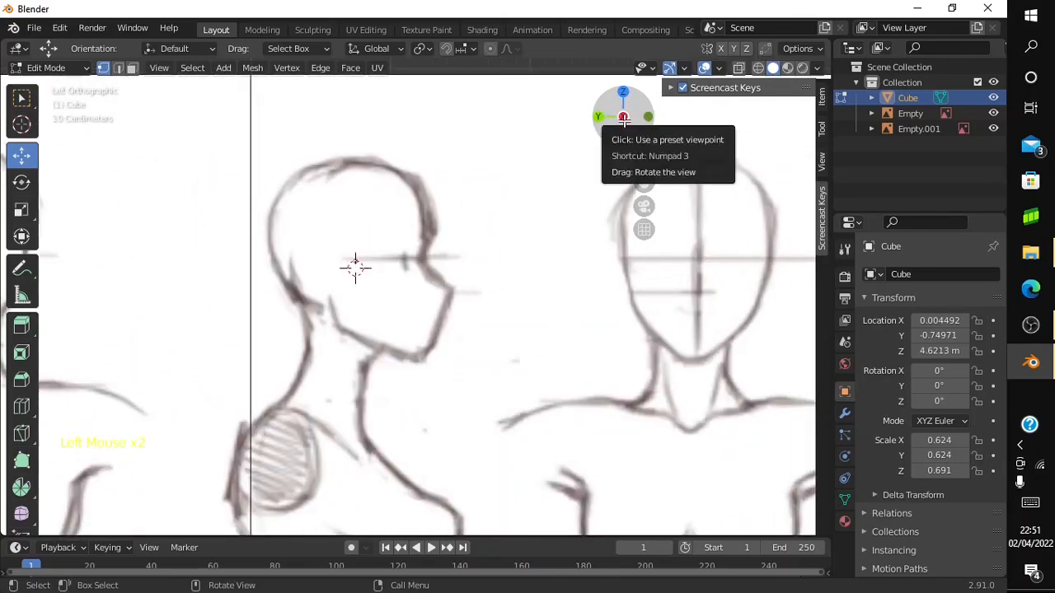
Place the 3D cursor inside the sketched neck just below the jaw in the right side view
{"action": "left_click", "coordinate": [623, 118]}
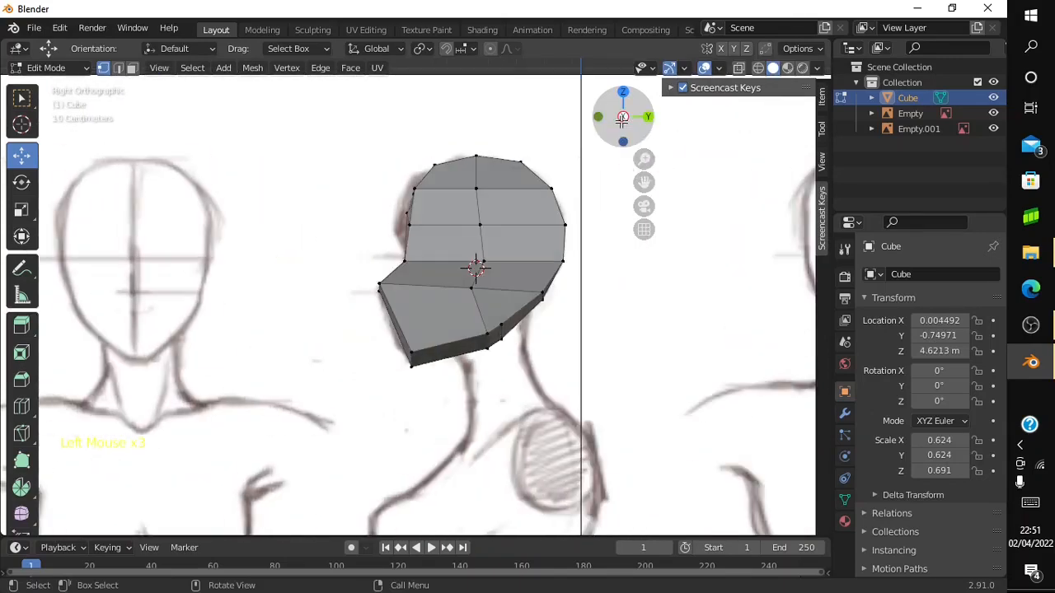
{"action": "left_click", "coordinate": [644, 182]}
{"action": "left_click_drag", "start_coordinate": [645, 182], "coordinate": [593, 133]}
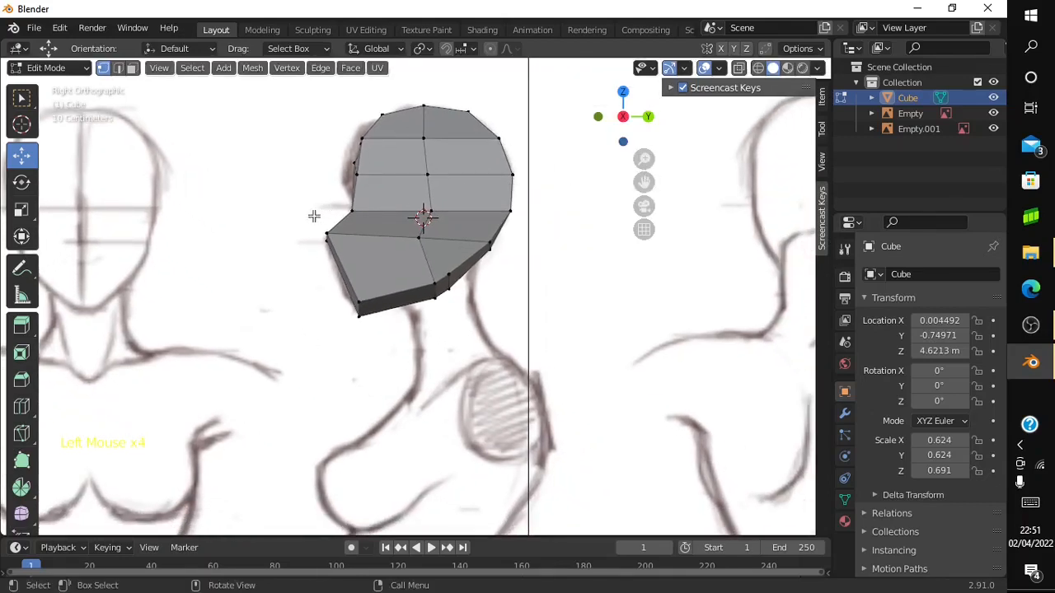
{"action": "left_click", "coordinate": [21, 125]}
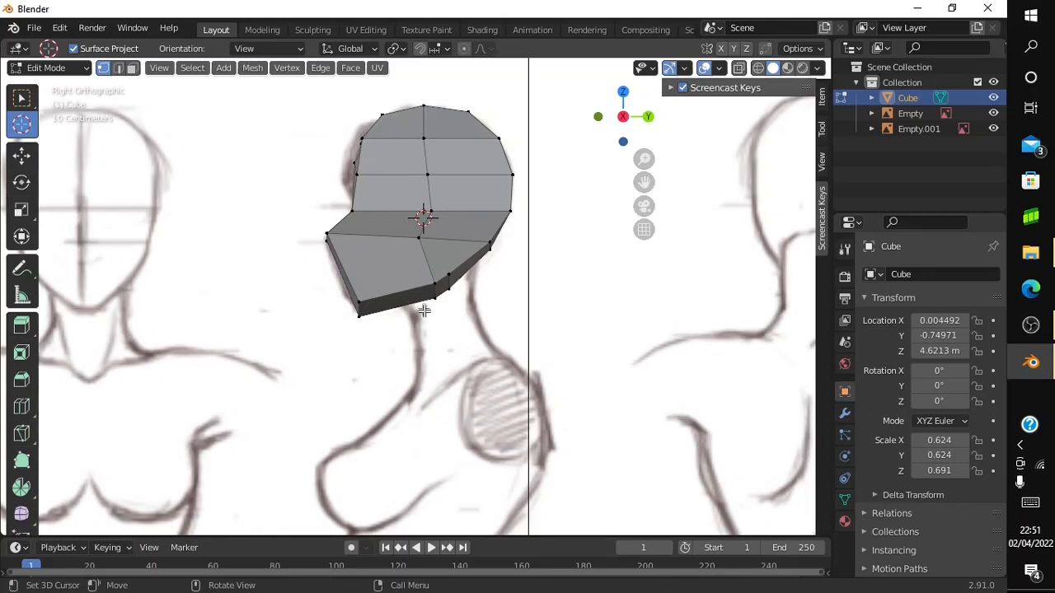
{"action": "left_click", "coordinate": [449, 327]}
{"action": "key", "text": "ctrl+a"}
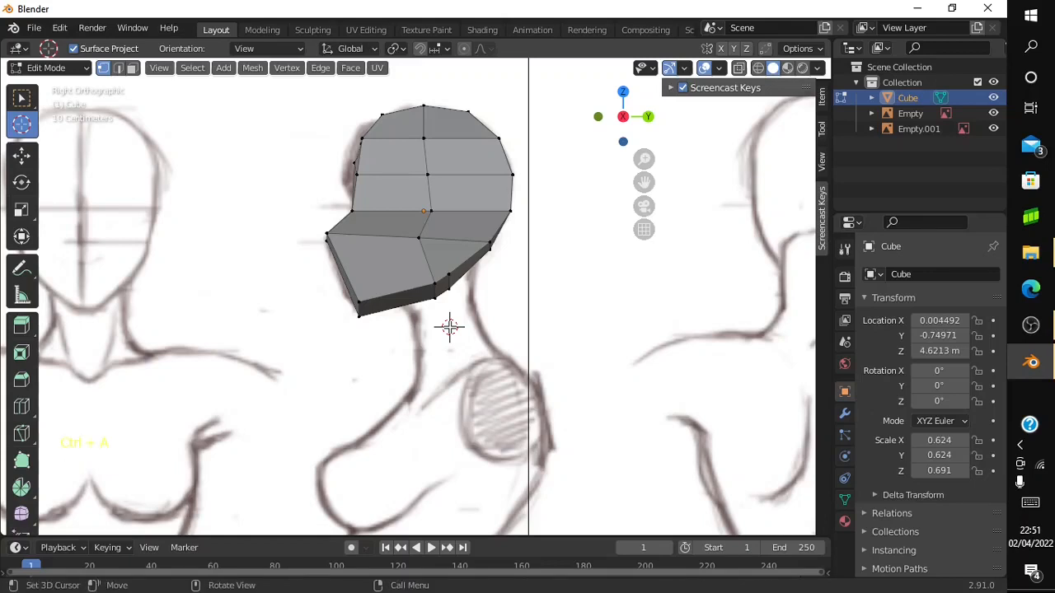
Try adding a cube inside the head mesh at the 3D cursor and scaling it down in Object Mode
{"action": "key", "text": "shift+a"}
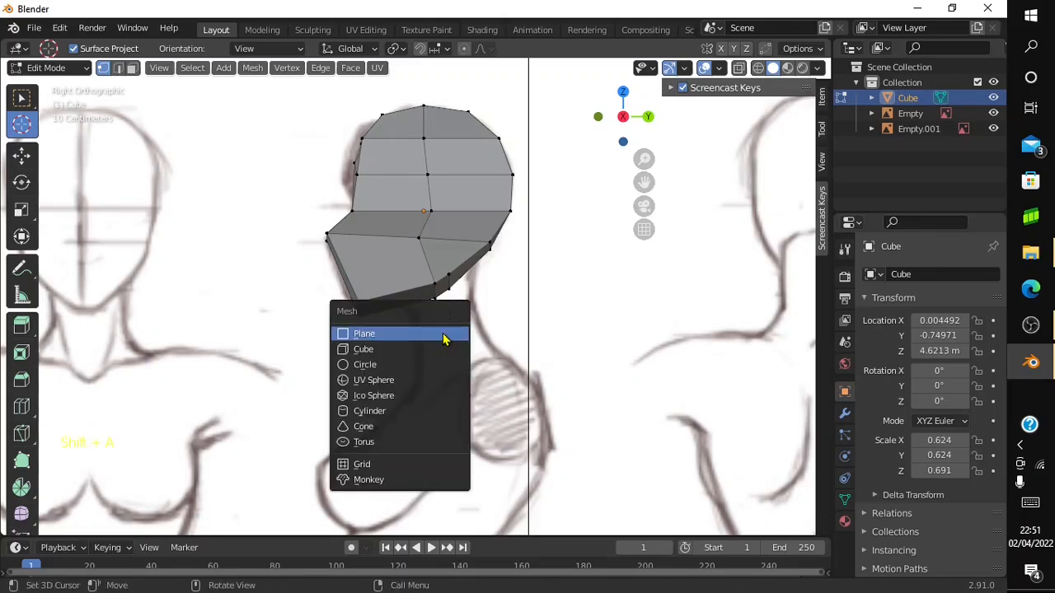
{"action": "left_click", "coordinate": [448, 349]}
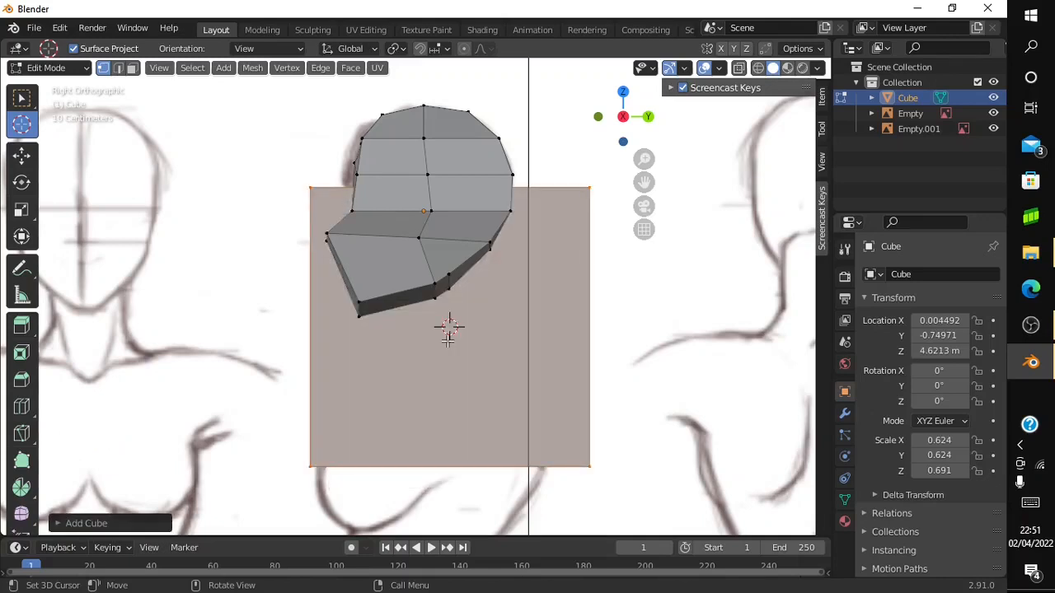
{"action": "left_click", "coordinate": [83, 69]}
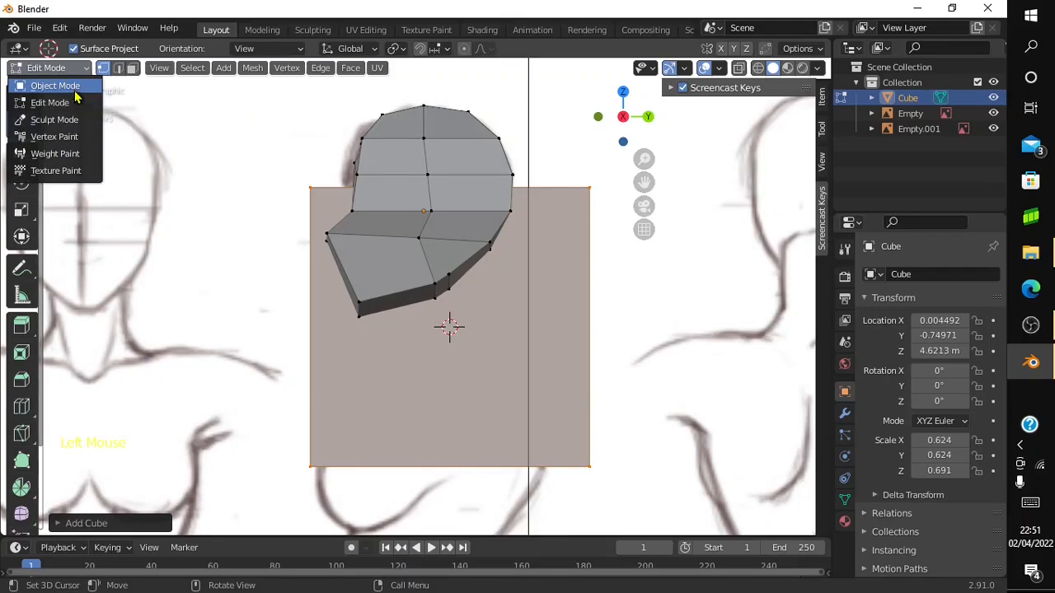
{"action": "left_click", "coordinate": [72, 86]}
{"action": "left_click", "coordinate": [25, 208]}
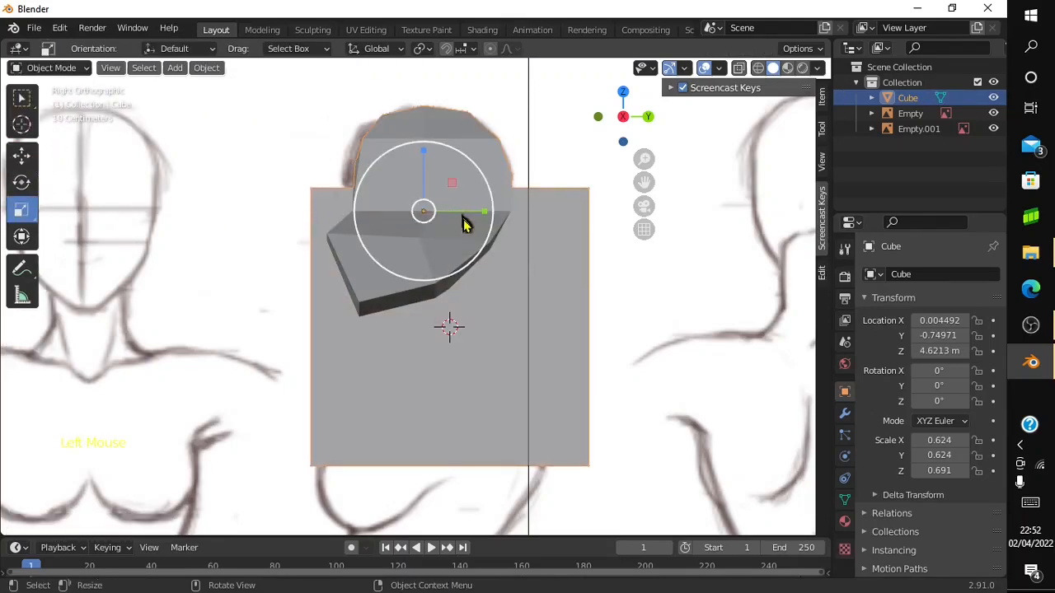
{"action": "left_click_drag", "start_coordinate": [462, 216], "coordinate": [442, 211]}
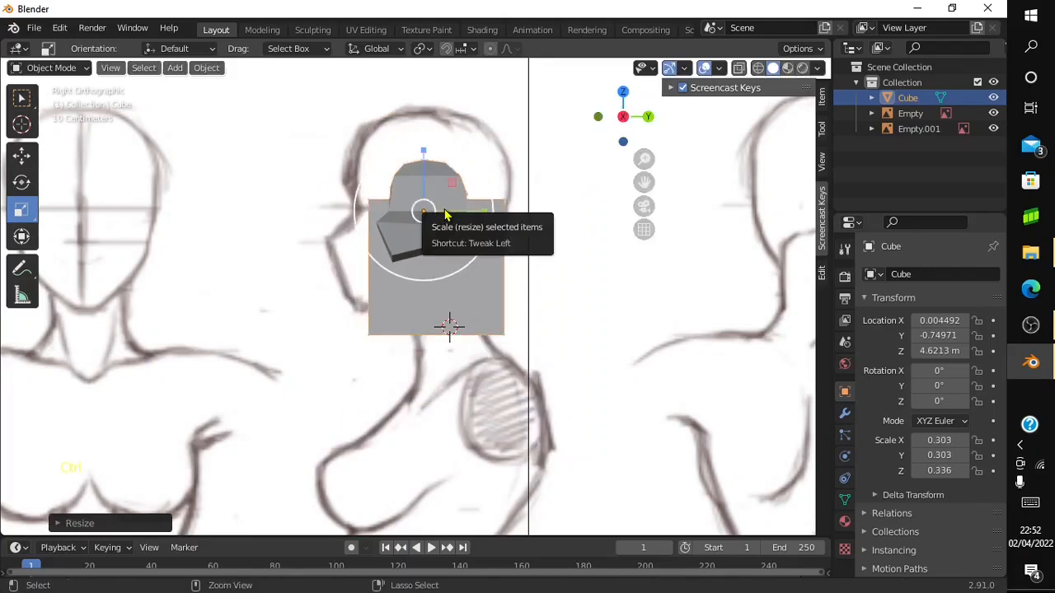
{"action": "key", "text": "ctrl+z"}
{"action": "left_click", "coordinate": [540, 305]}
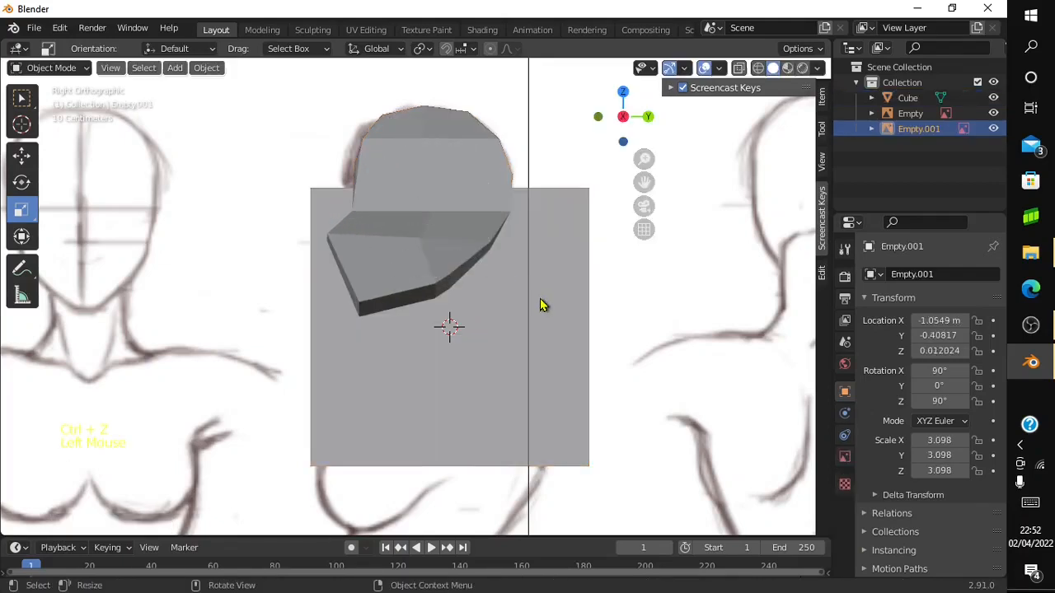
{"action": "left_click", "coordinate": [540, 305]}
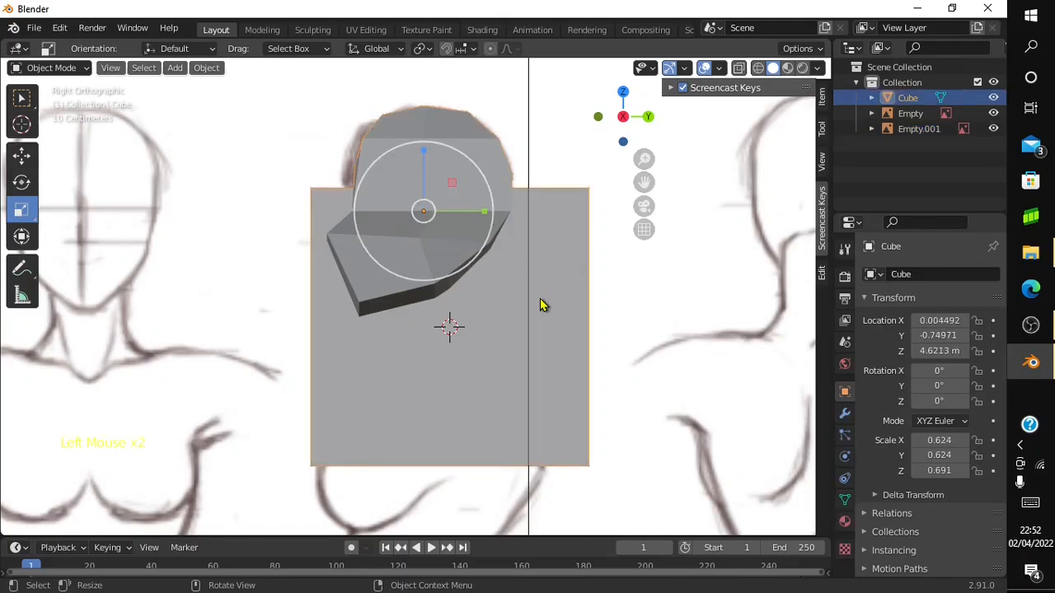
{"action": "left_click", "coordinate": [540, 305]}
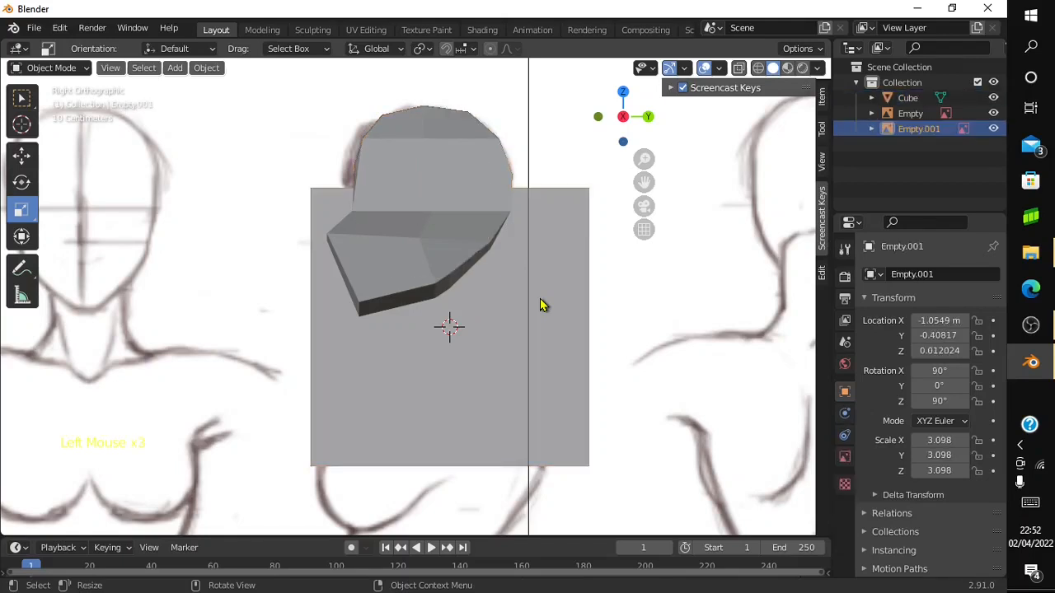
{"action": "left_click", "coordinate": [541, 305]}
{"action": "left_click", "coordinate": [541, 305]}
{"action": "left_click", "coordinate": [540, 305]}
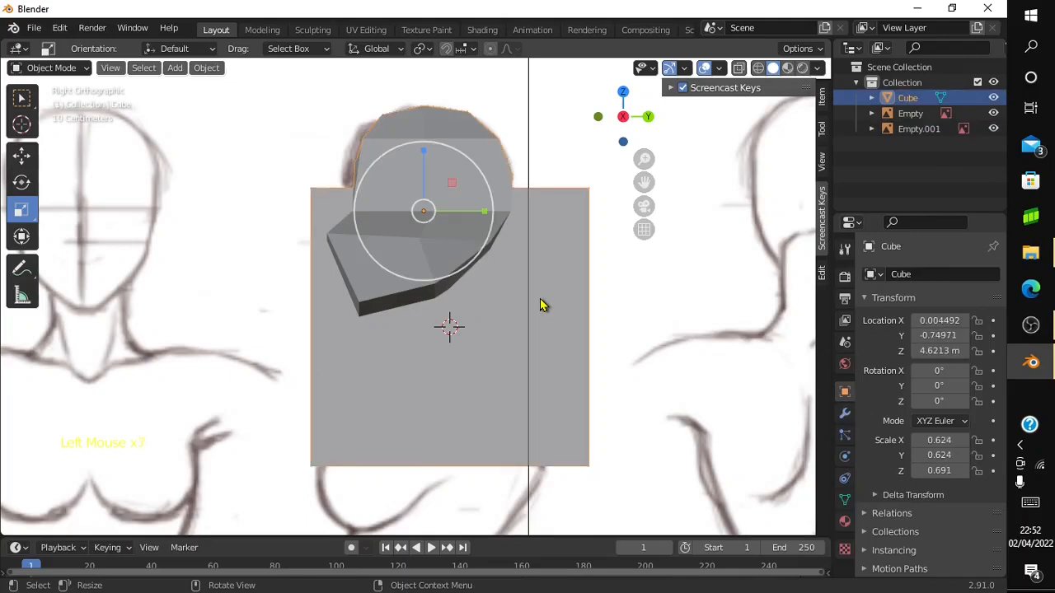
{"action": "left_click", "coordinate": [541, 305]}
Undo the selection changes, the switch to Object Mode and the cube added to the head mesh
{"action": "key", "text": "ctrl+z"}
{"action": "key", "text": "ctrl+z"}
{"action": "key", "text": "ctrl+z"}
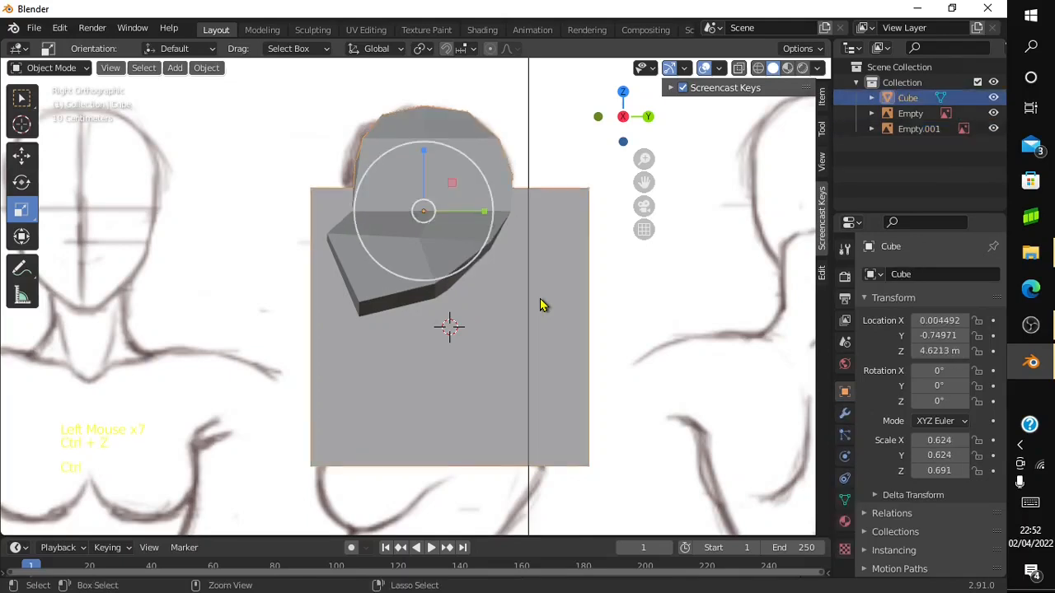
{"action": "key", "text": "z"}
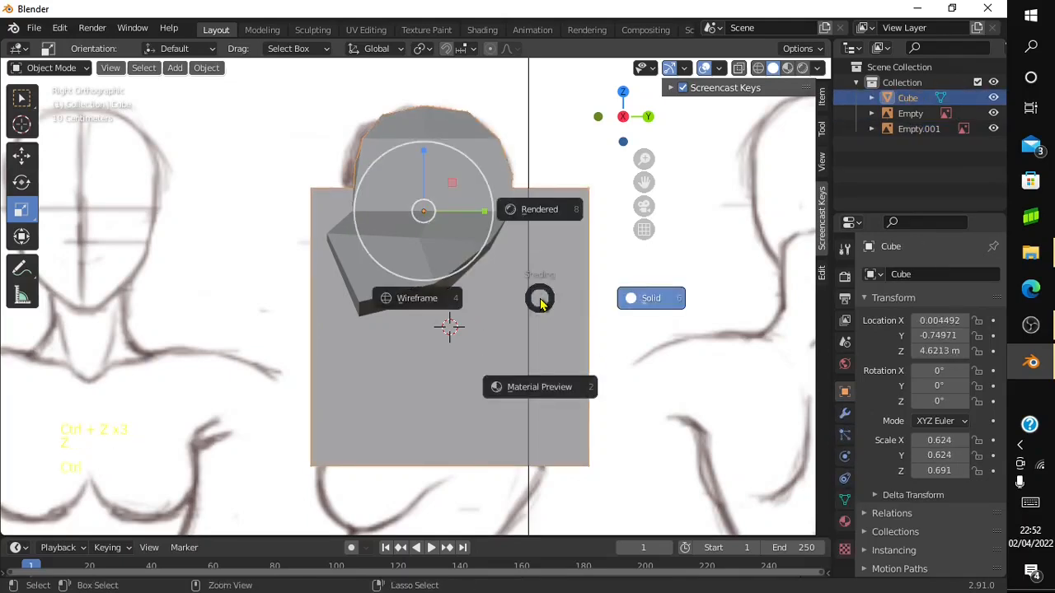
{"action": "left_click", "coordinate": [541, 305]}
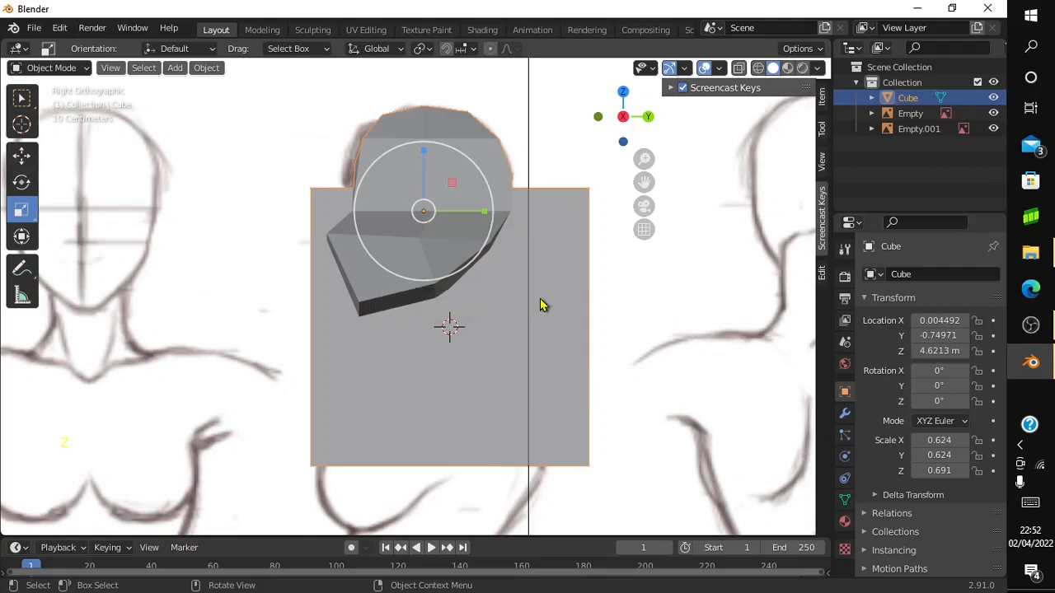
{"action": "key", "text": "ctrl+z"}
{"action": "key", "text": "ctrl+z"}
{"action": "key", "text": "ctrl+z"}
{"action": "key", "text": "ctrl+z"}
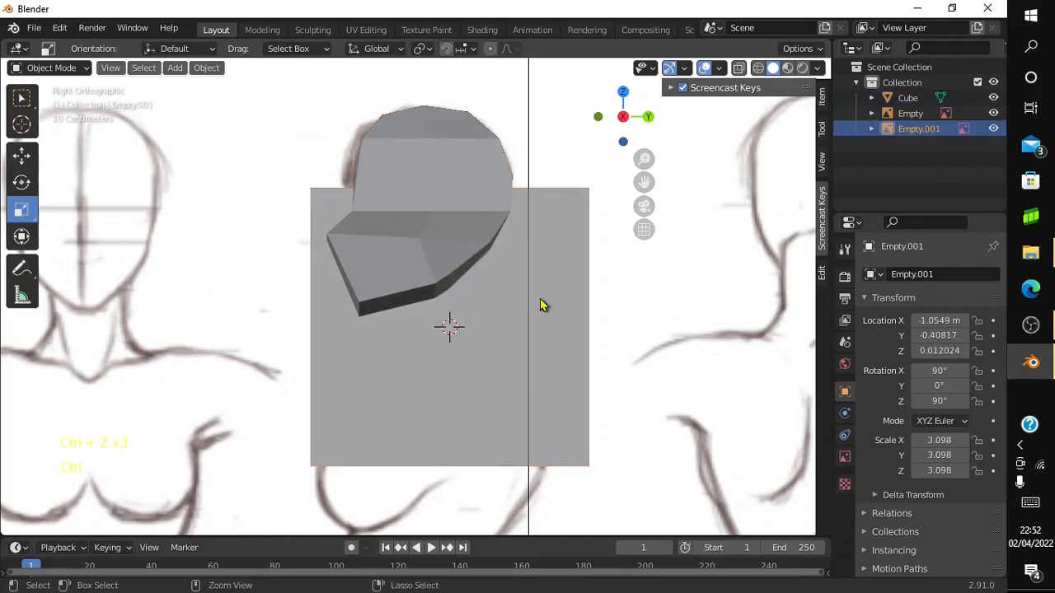
{"action": "key", "text": "ctrl+z"}
{"action": "key", "text": "ctrl+z"}
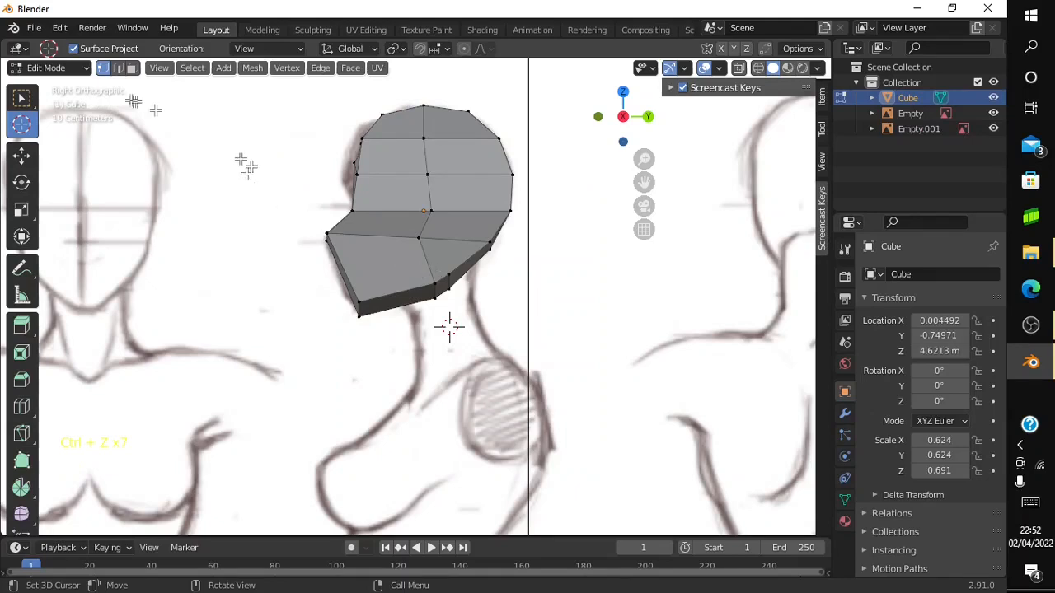
Switch to Object Mode and add a new material to the head
{"action": "left_click", "coordinate": [76, 71]}
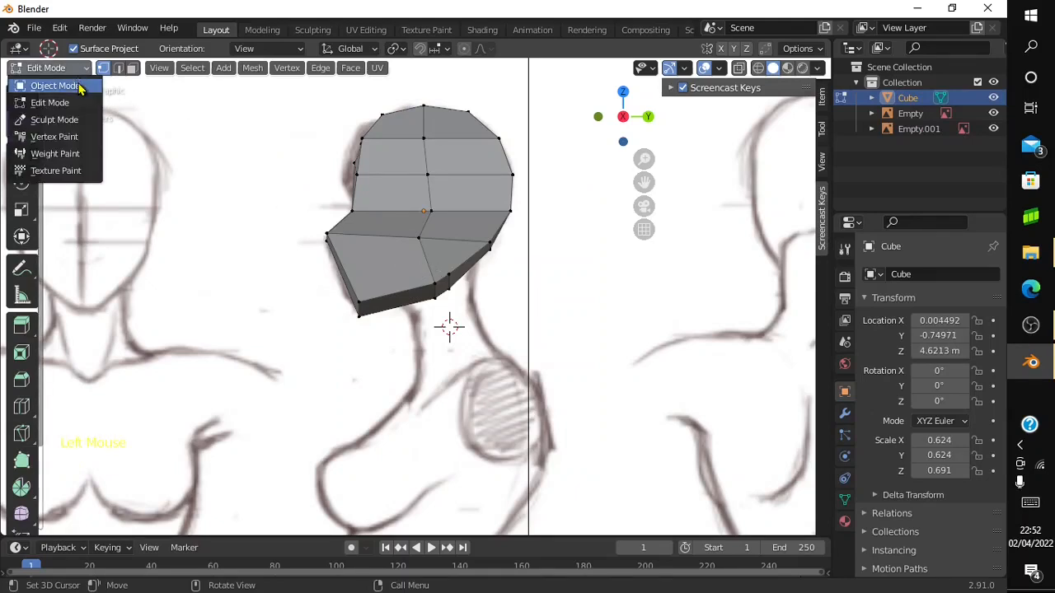
{"action": "left_click", "coordinate": [58, 86]}
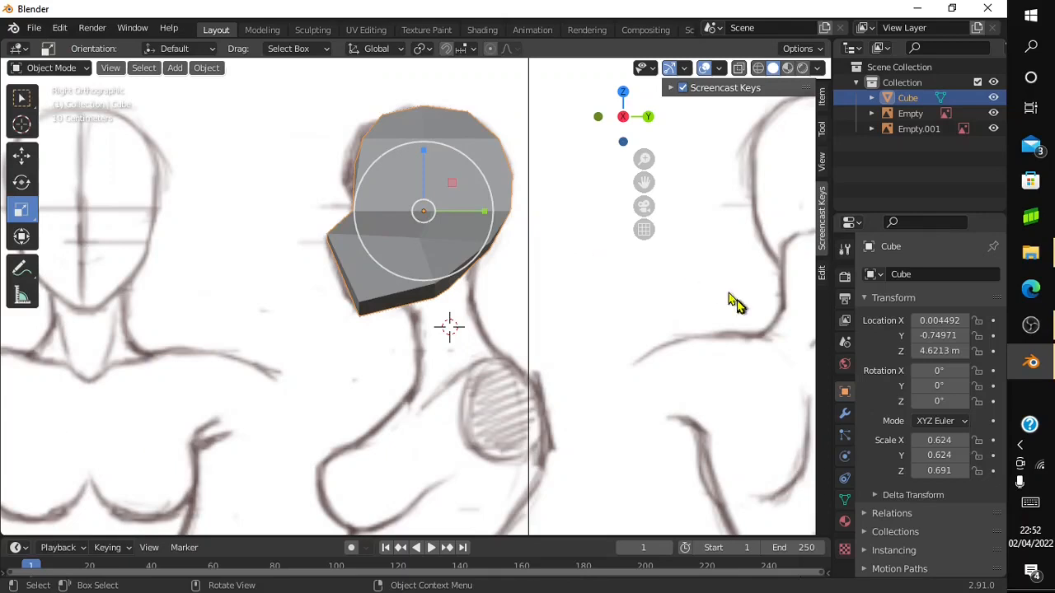
{"action": "left_click", "coordinate": [843, 521]}
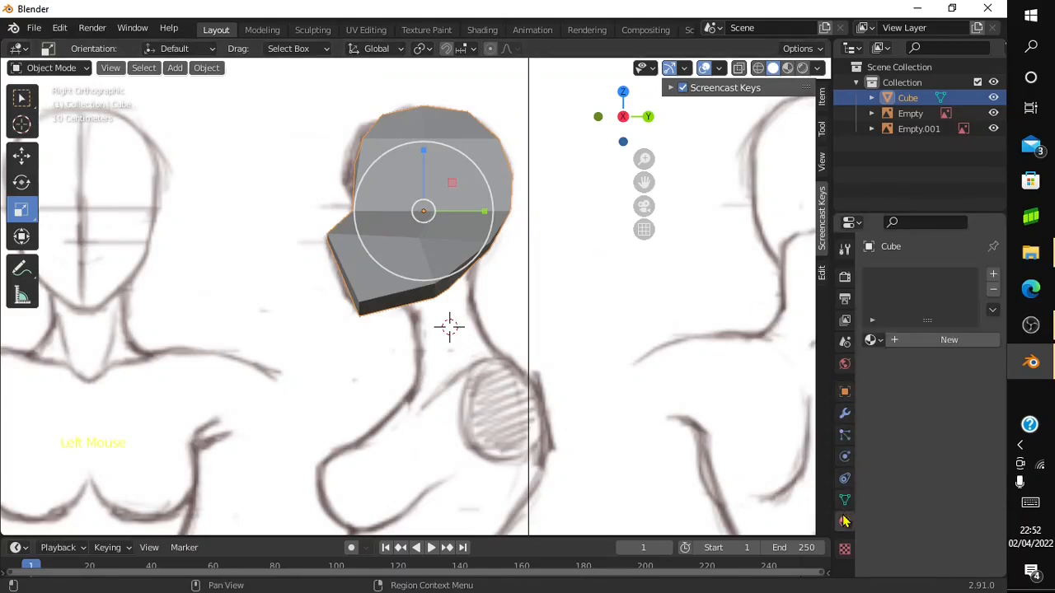
{"action": "left_click", "coordinate": [902, 340]}
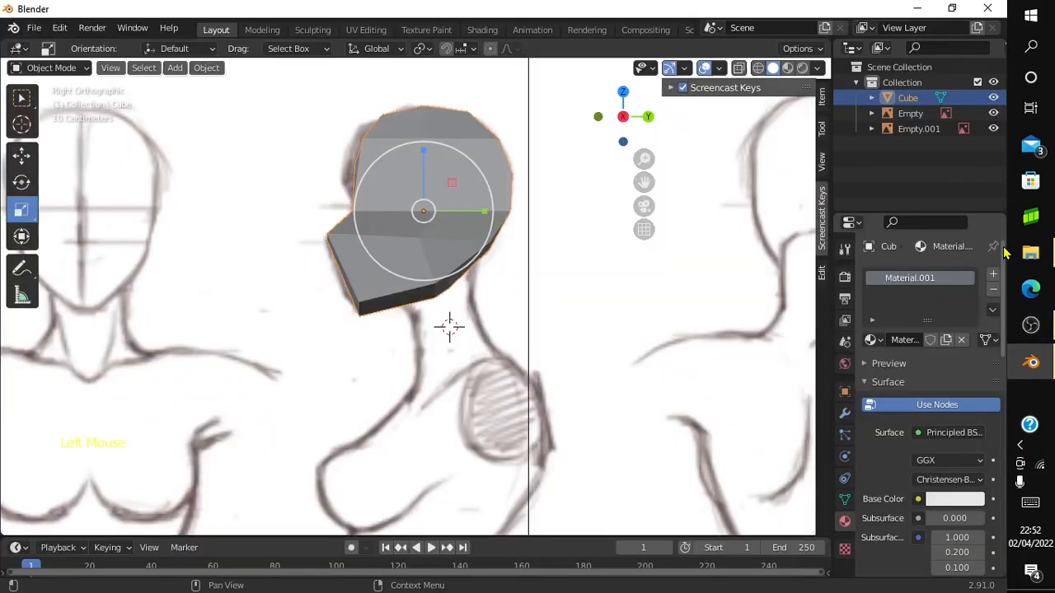
Set the head material's viewport display color to teal with hue 0.482, saturation 1.000 and value 0.906
{"action": "left_click_drag", "start_coordinate": [1004, 253], "coordinate": [1050, 492]}
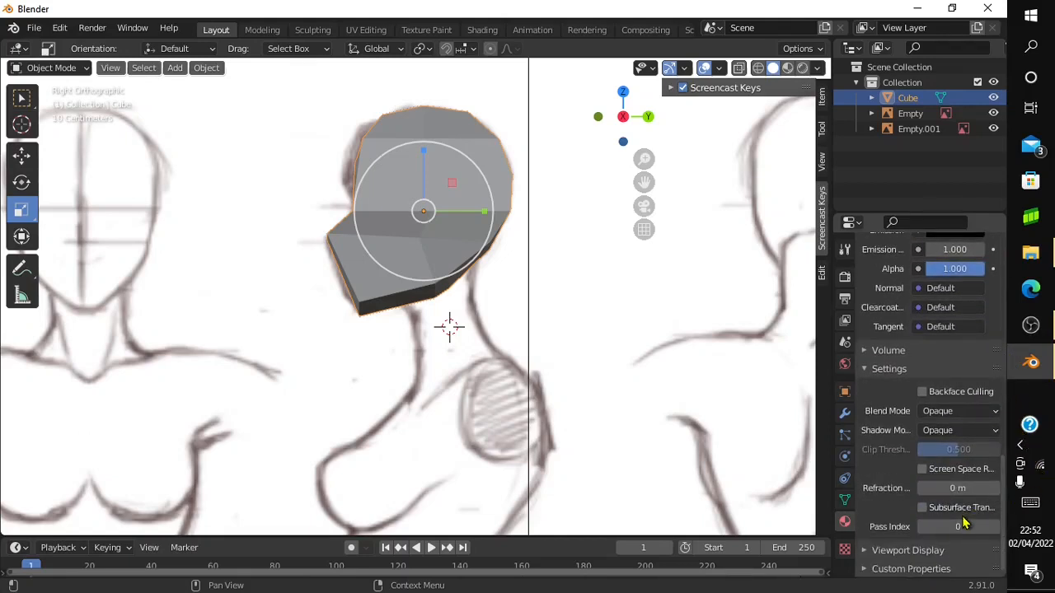
{"action": "left_click", "coordinate": [981, 549]}
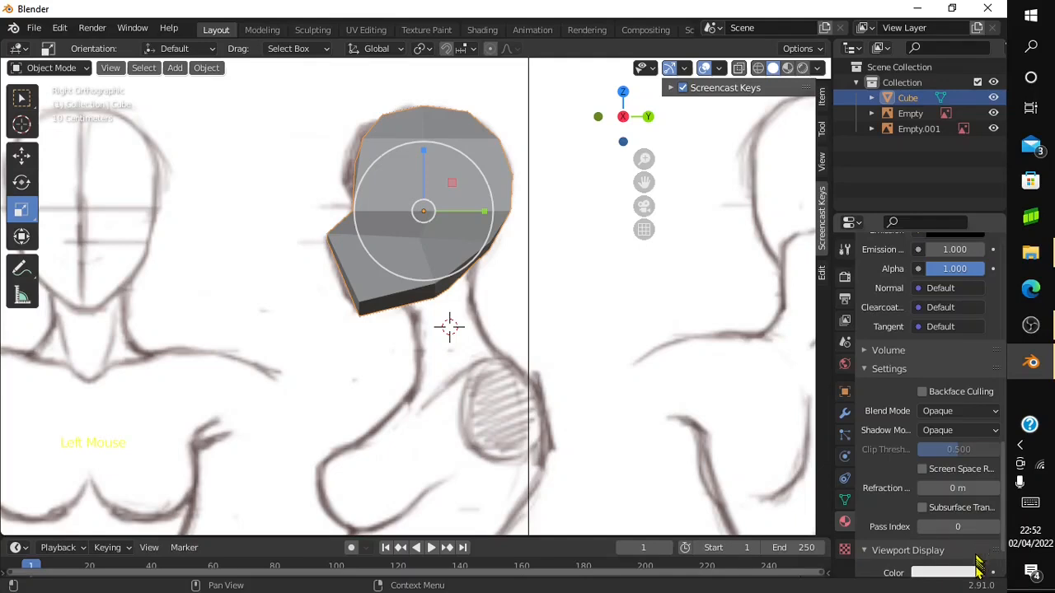
{"action": "left_click", "coordinate": [978, 573]}
{"action": "left_click", "coordinate": [894, 374]}
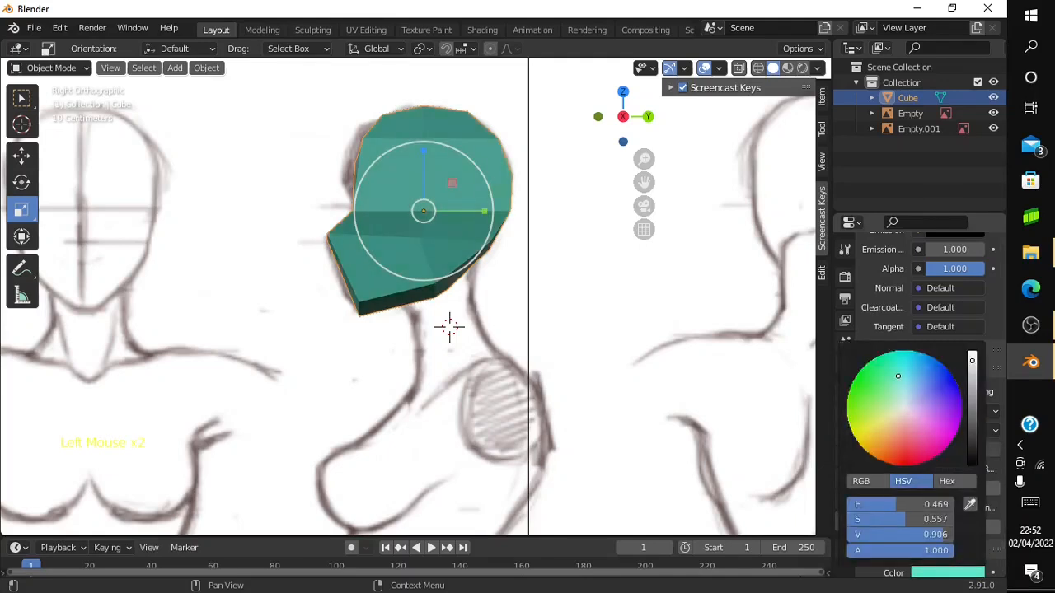
{"action": "left_click_drag", "start_coordinate": [898, 375], "coordinate": [898, 360]}
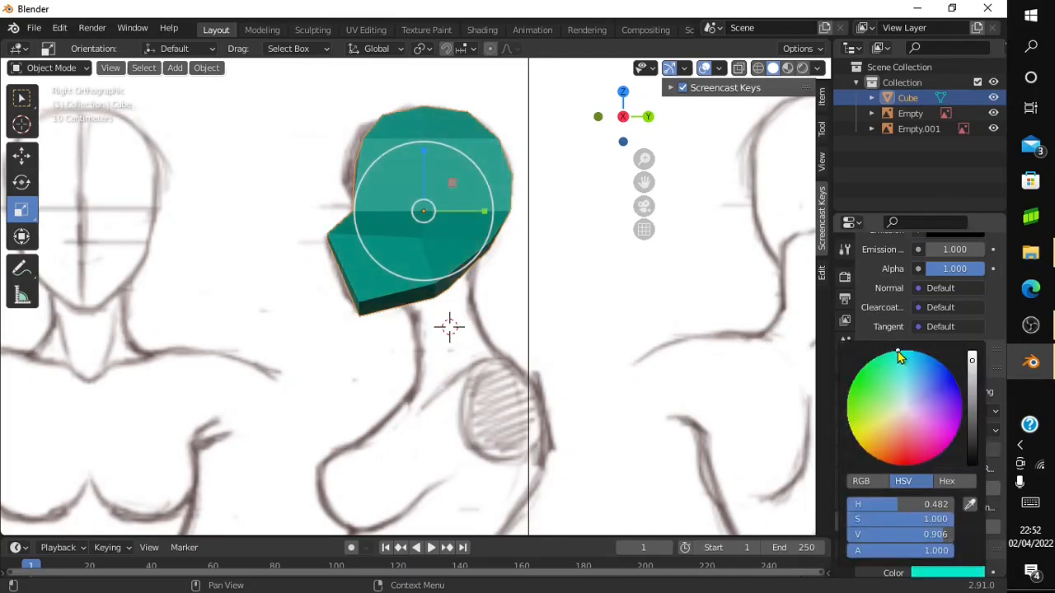
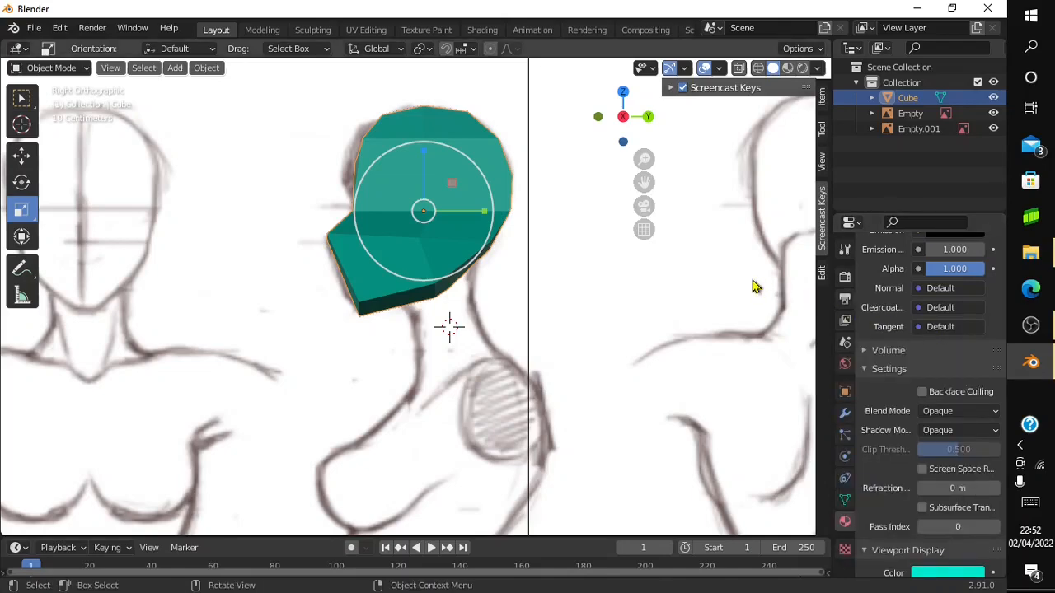
Add a separate cube object at the 3D cursor below the jaw and scale it down uniformly to about the sketched neck's width
{"action": "mouse_move", "coordinate": [630, 142]}
{"action": "left_mouse_down"}
{"action": "mouse_move", "coordinate": [645, 145]}
{"action": "mouse_move", "coordinate": [634, 140]}
{"action": "left_mouse_up"}
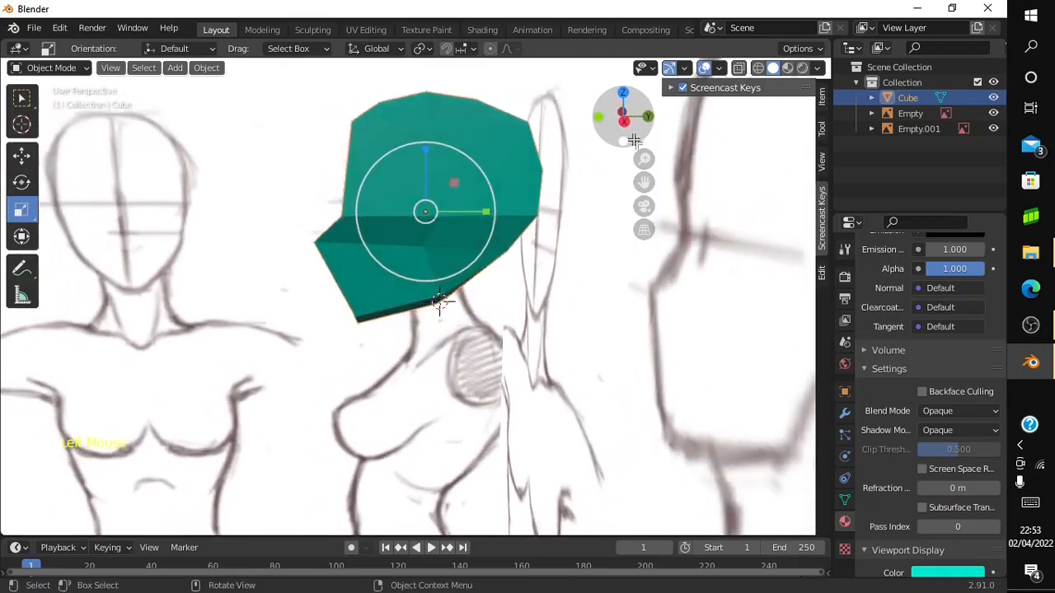
{"action": "left_click", "coordinate": [630, 125]}
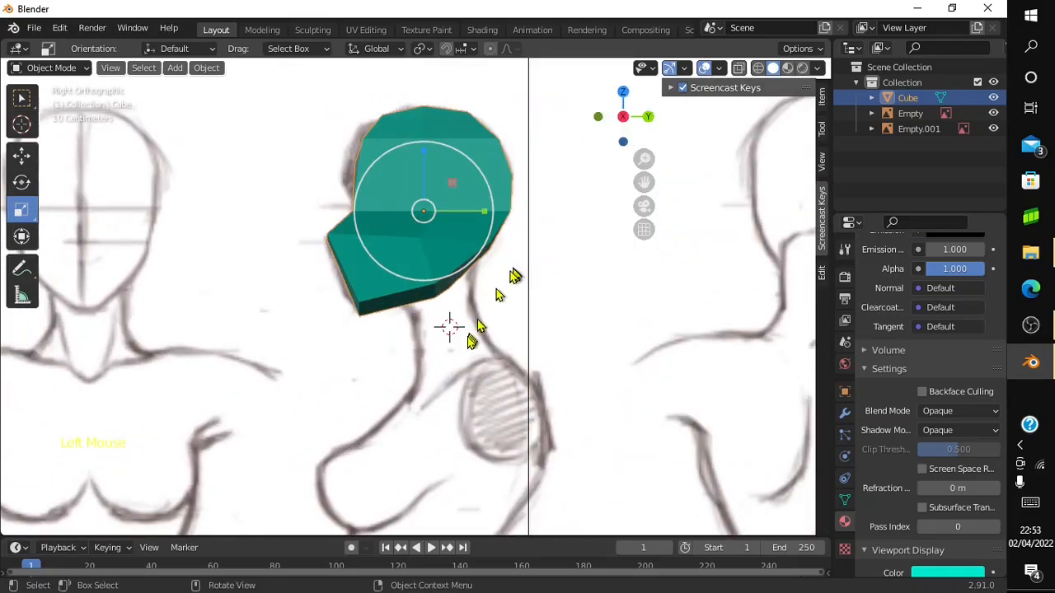
{"action": "left_click", "coordinate": [464, 344]}
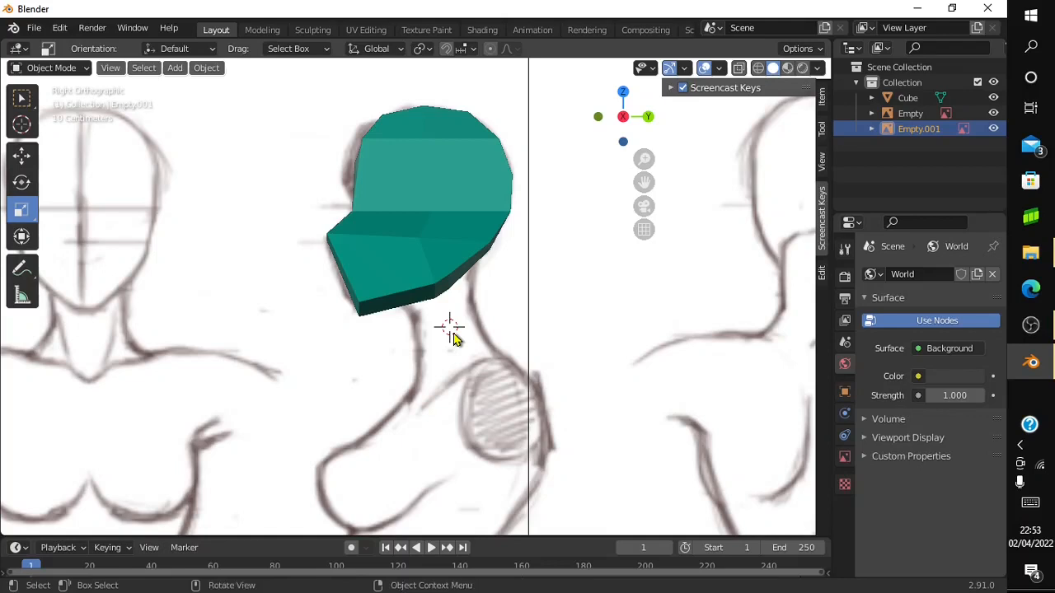
{"action": "key", "text": "shift"}
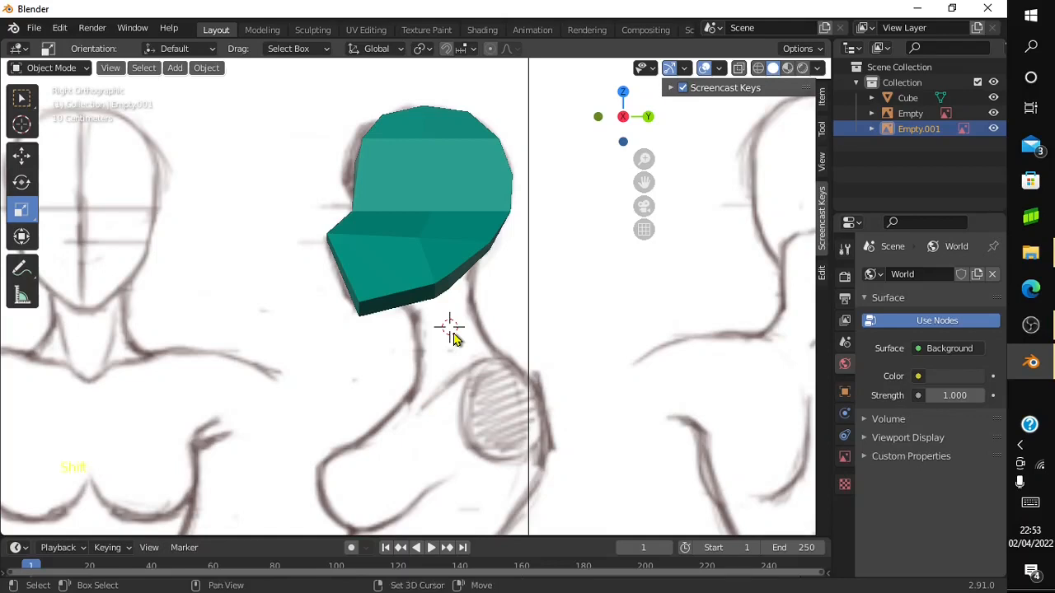
{"action": "key", "text": "shift+a"}
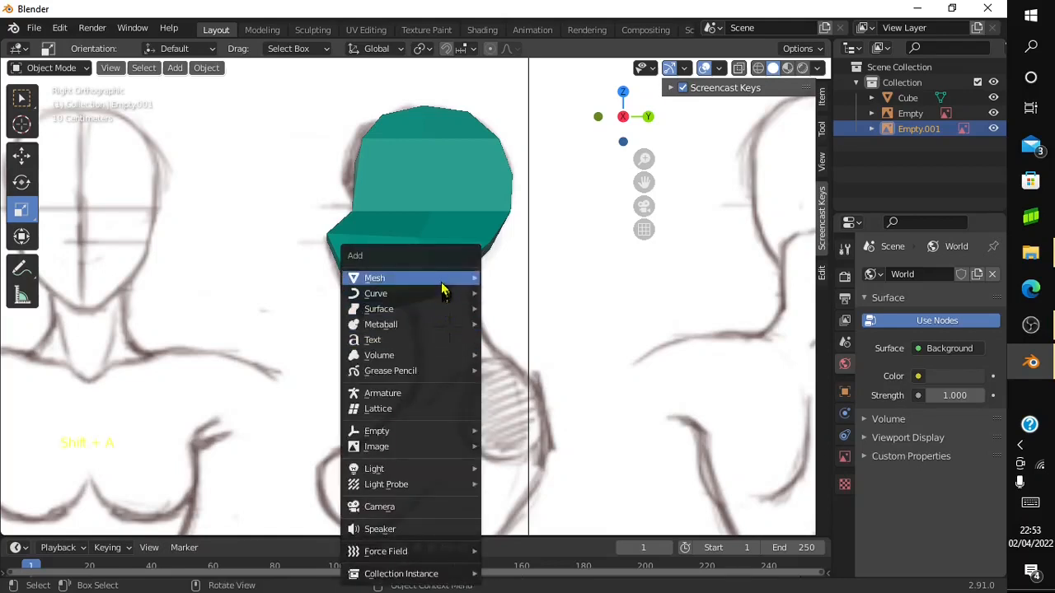
{"action": "mouse_move", "coordinate": [441, 286]}
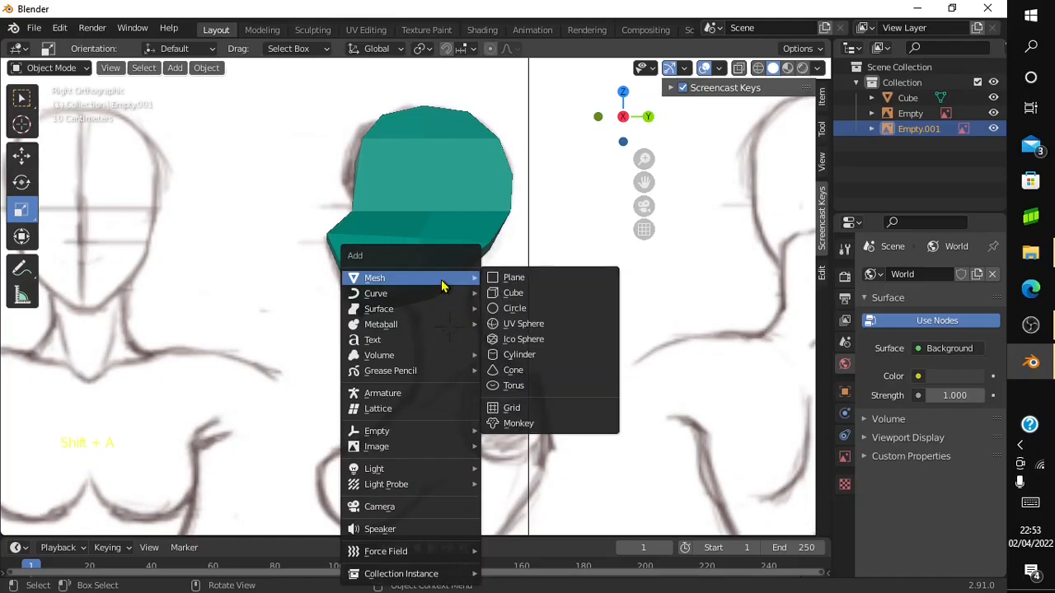
{"action": "left_click", "coordinate": [511, 292]}
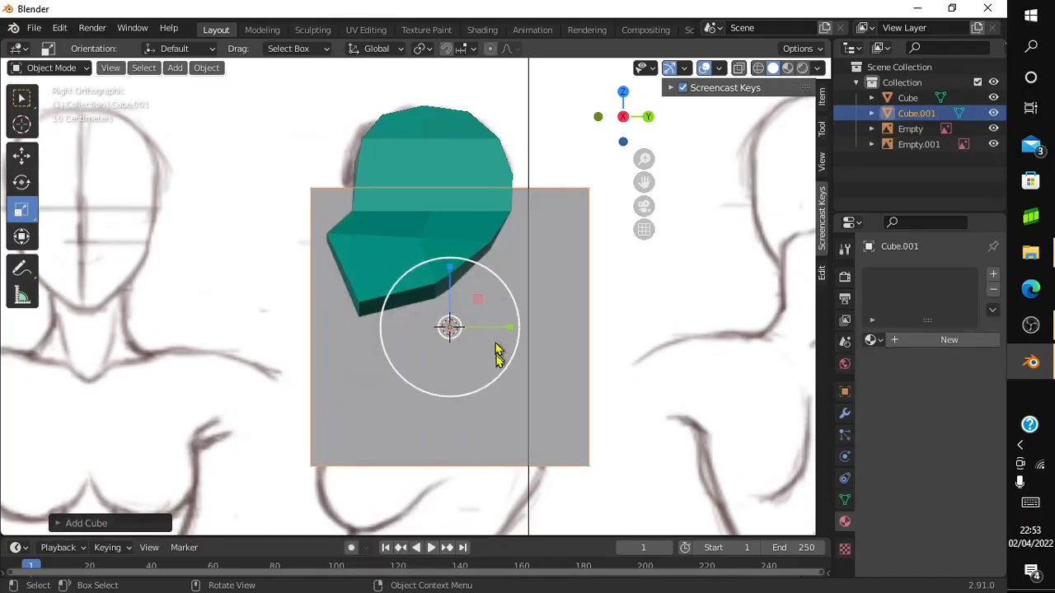
{"action": "left_click_drag", "start_coordinate": [496, 352], "coordinate": [444, 329]}
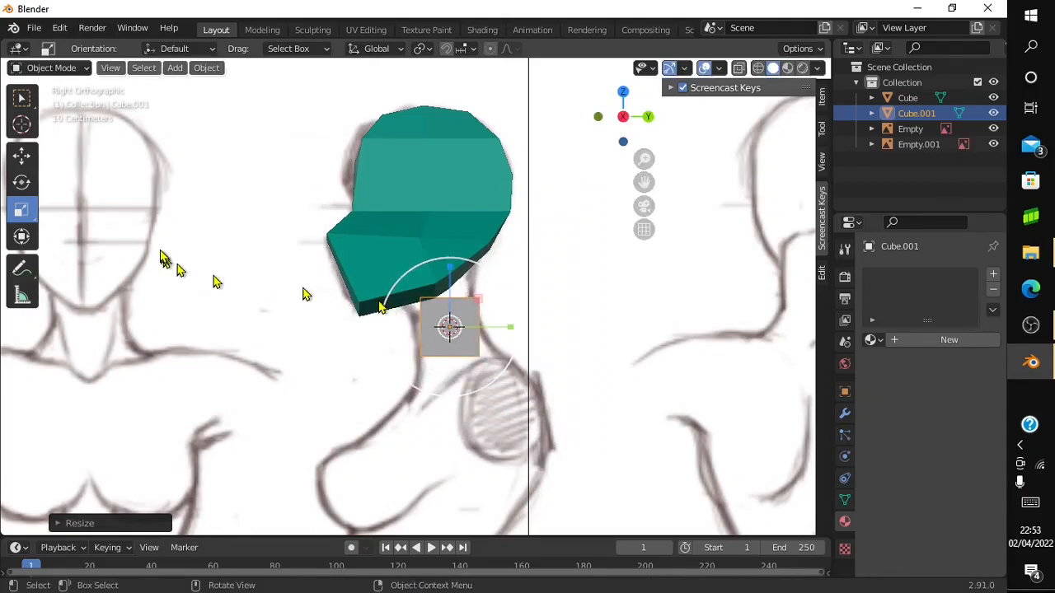
Rotate the neck cube about the X axis to follow the side sketch's neck slant, and scale it up slightly
{"action": "left_click", "coordinate": [21, 182]}
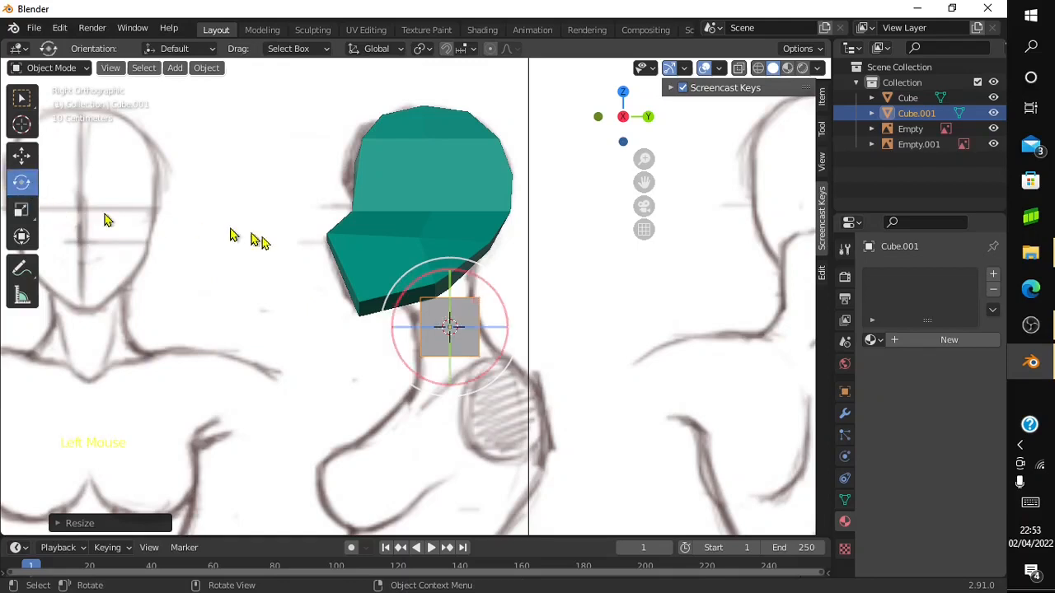
{"action": "left_click", "coordinate": [401, 350]}
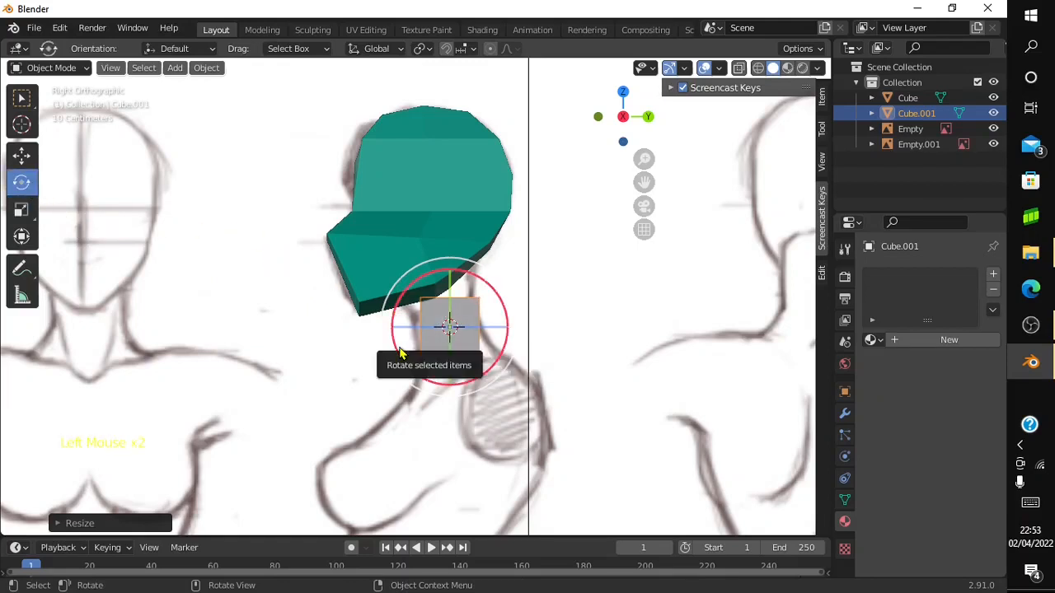
{"action": "left_click_drag", "start_coordinate": [401, 351], "coordinate": [407, 373]}
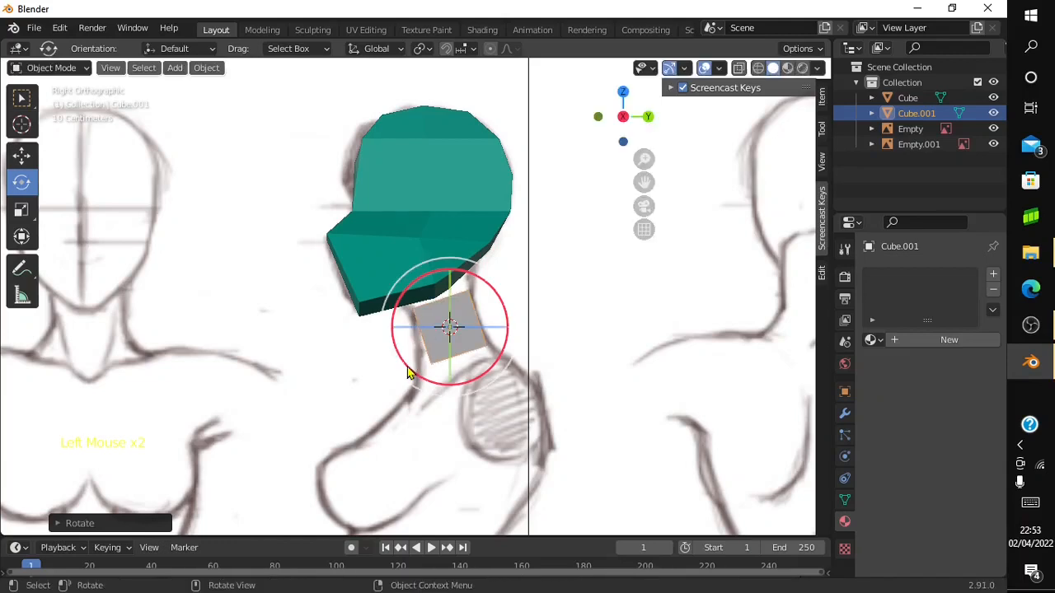
{"action": "left_click", "coordinate": [7, 216]}
{"action": "left_click", "coordinate": [21, 209]}
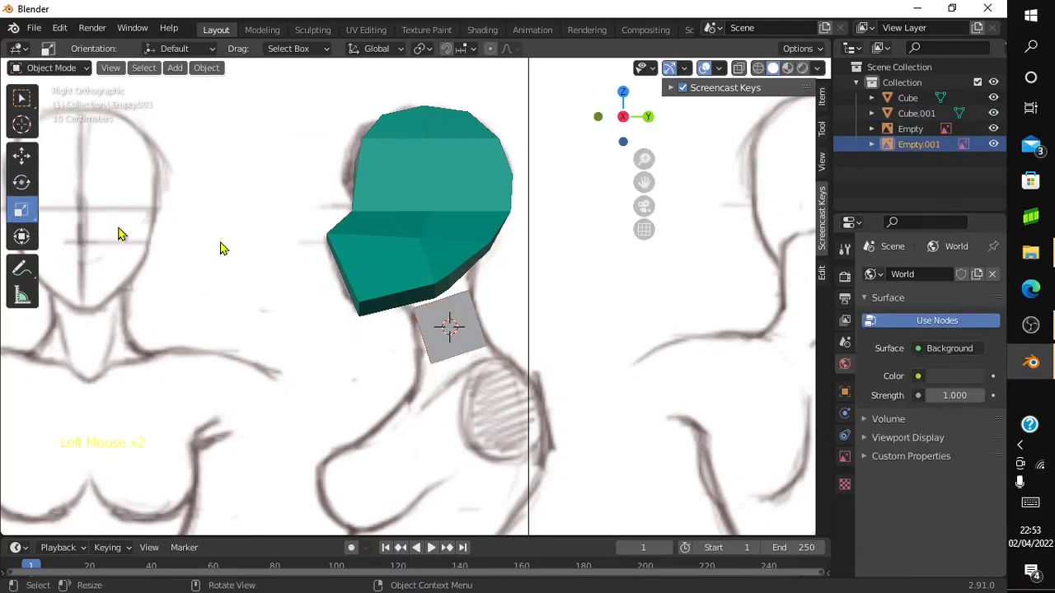
{"action": "left_click", "coordinate": [452, 329]}
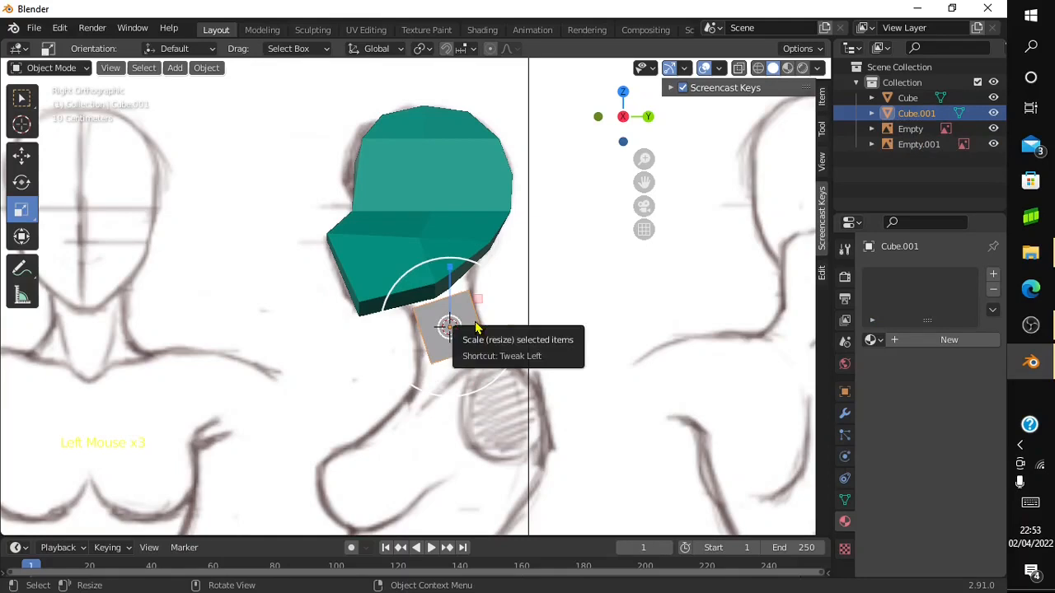
{"action": "left_click_drag", "start_coordinate": [483, 330], "coordinate": [485, 329]}
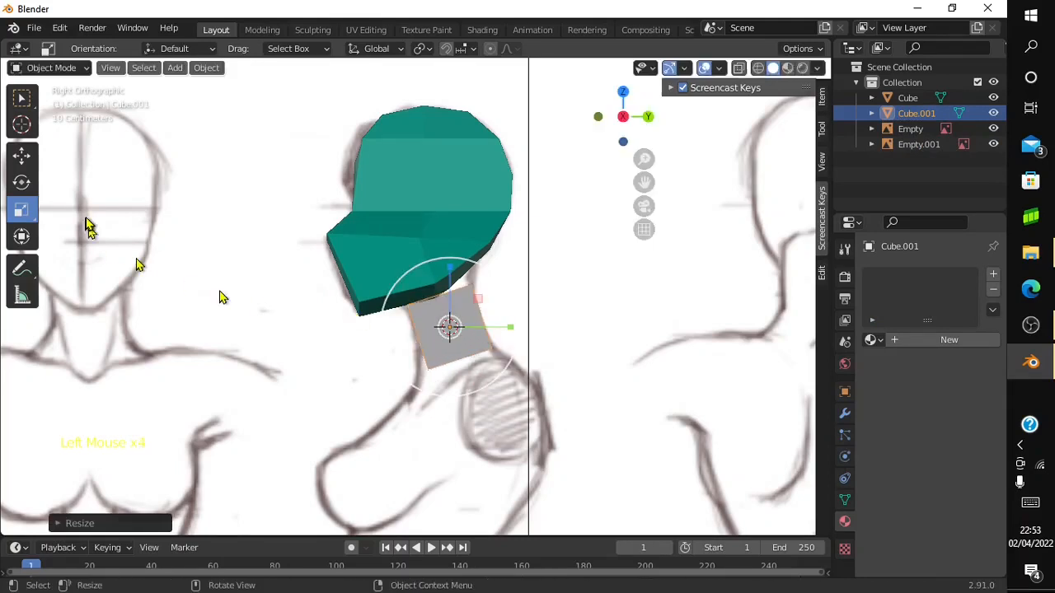
Fine-tune the neck cube's tilt and nudge it slightly forward along Y to fit the side sketch
{"action": "left_click", "coordinate": [24, 182]}
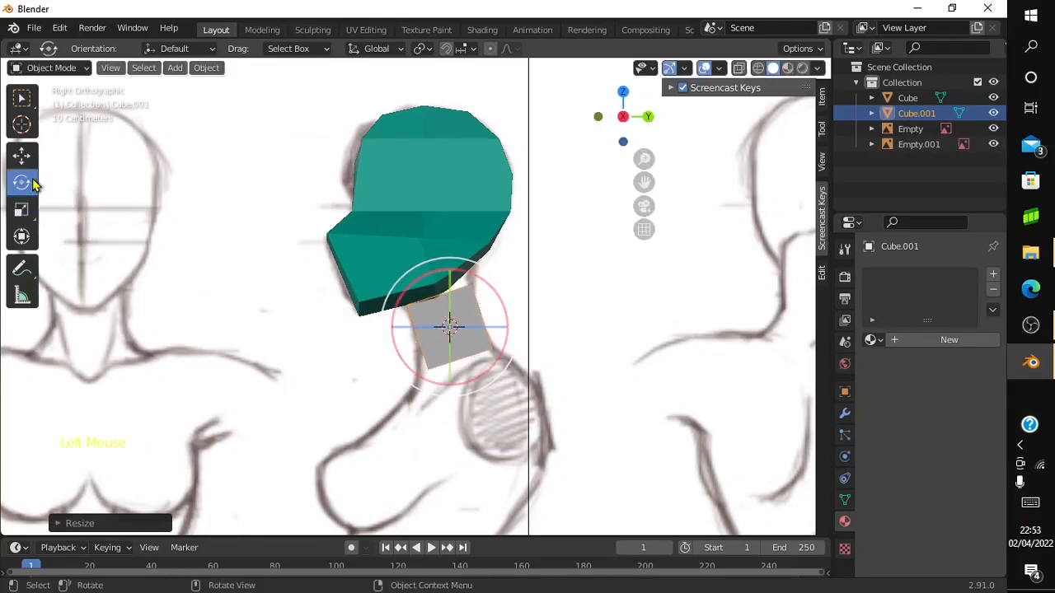
{"action": "left_click", "coordinate": [470, 388]}
{"action": "left_click_drag", "start_coordinate": [470, 387], "coordinate": [464, 370]}
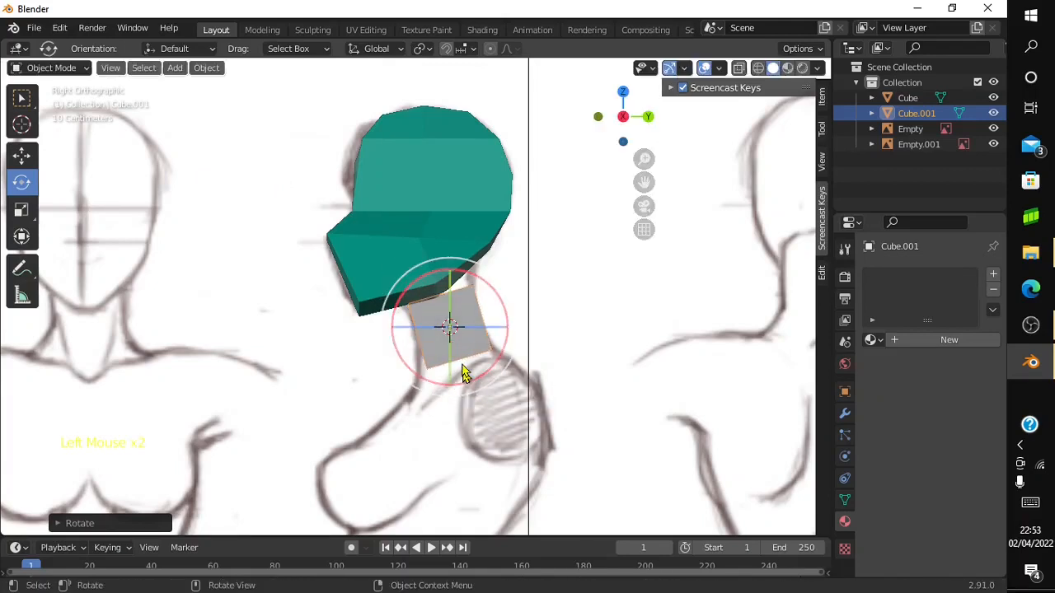
{"action": "left_click", "coordinate": [29, 159]}
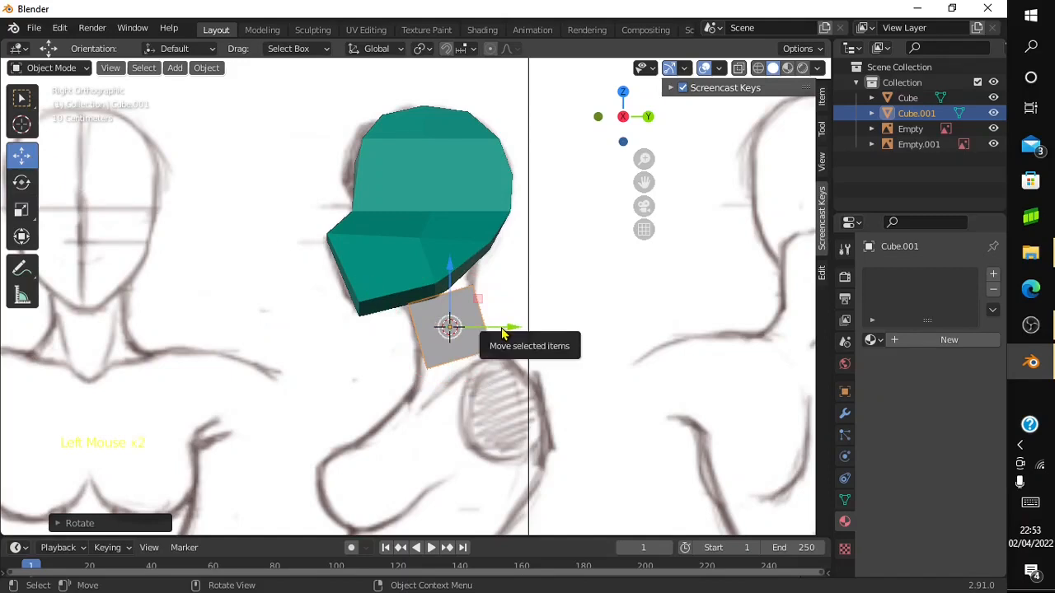
{"action": "left_click_drag", "start_coordinate": [501, 332], "coordinate": [494, 328]}
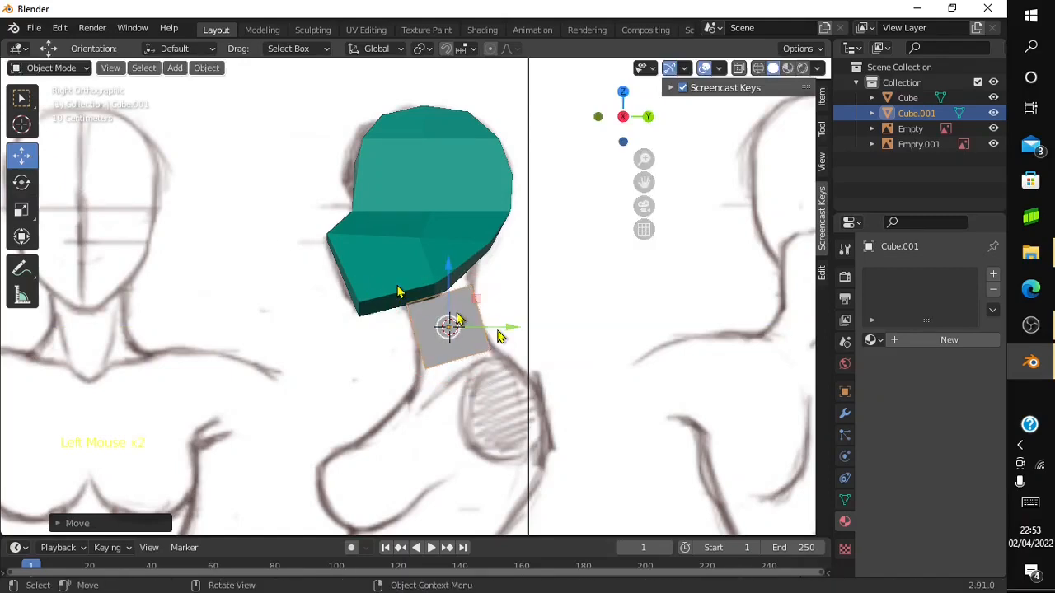
Stretch the neck cube along Z in the right view so it reaches from inside the jaw to the sketched shoulder
{"action": "left_click", "coordinate": [32, 210]}
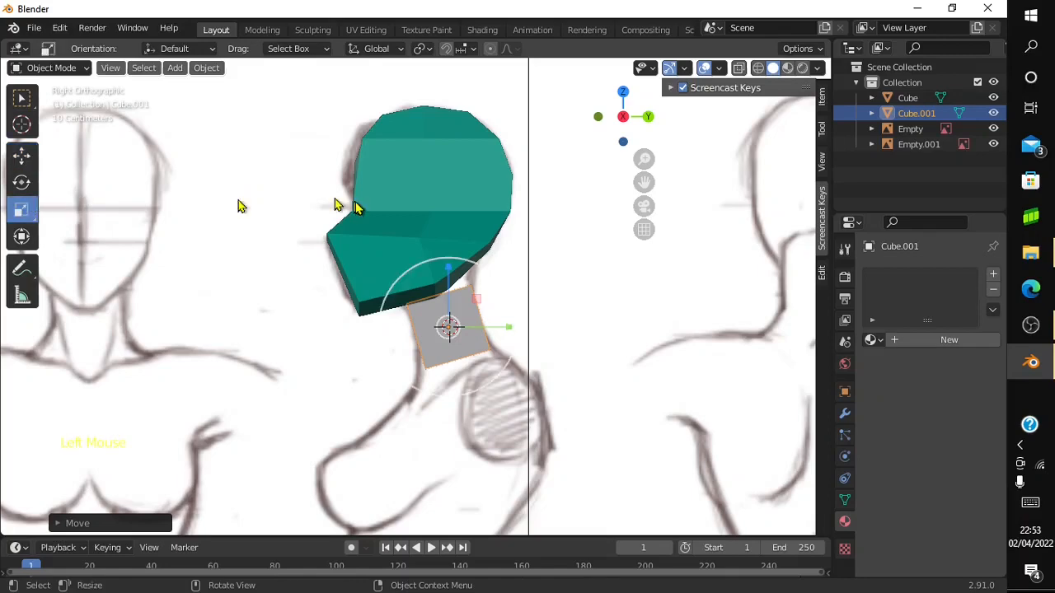
{"action": "mouse_move", "coordinate": [618, 113]}
{"action": "left_mouse_down"}
{"action": "mouse_move", "coordinate": [649, 117]}
{"action": "mouse_move", "coordinate": [631, 153]}
{"action": "left_mouse_up"}
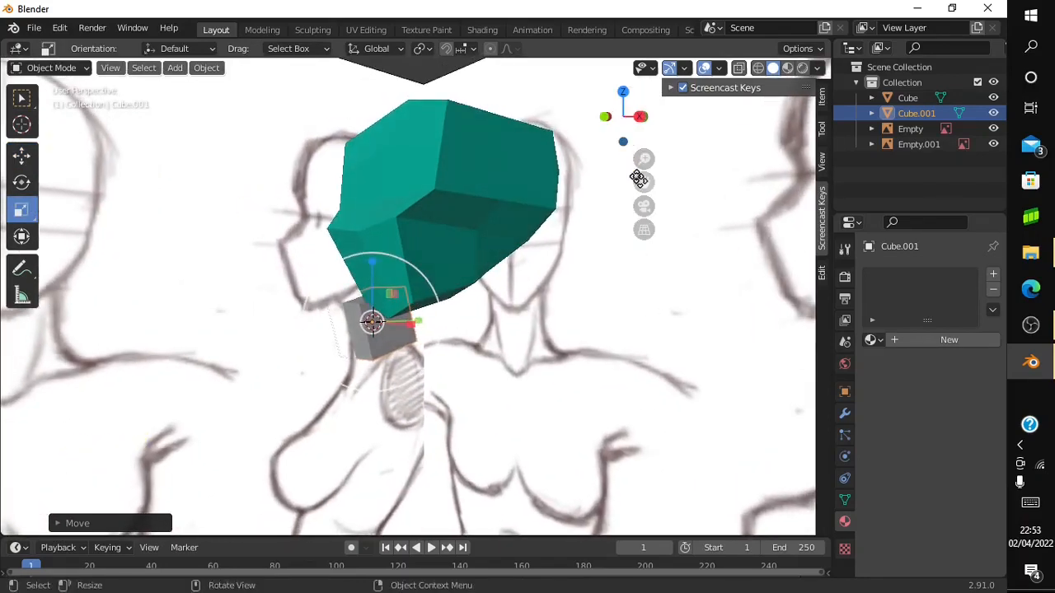
{"action": "left_click", "coordinate": [642, 118]}
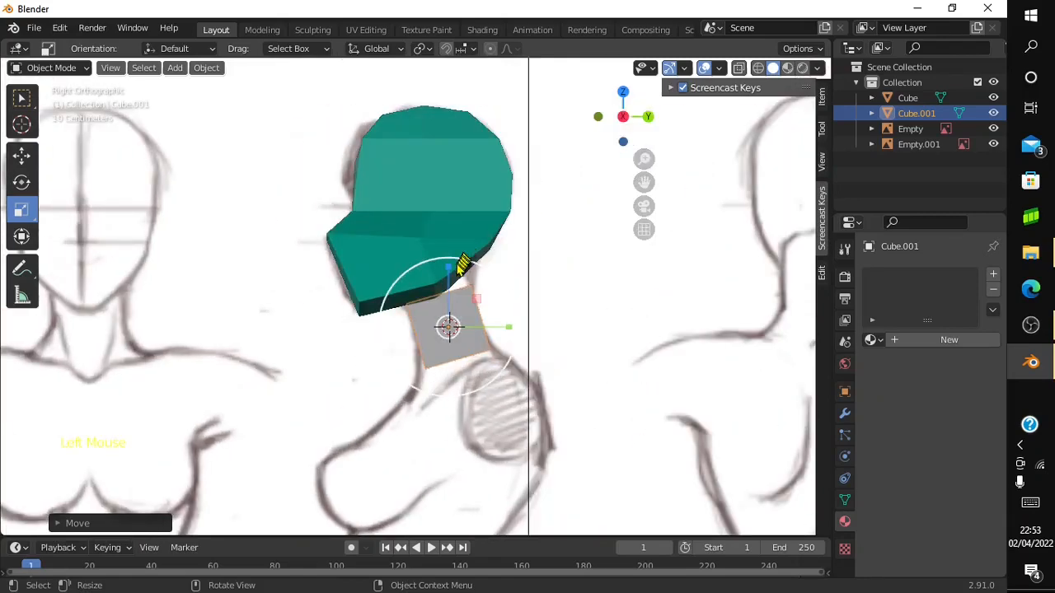
{"action": "double_click", "coordinate": [448, 269]}
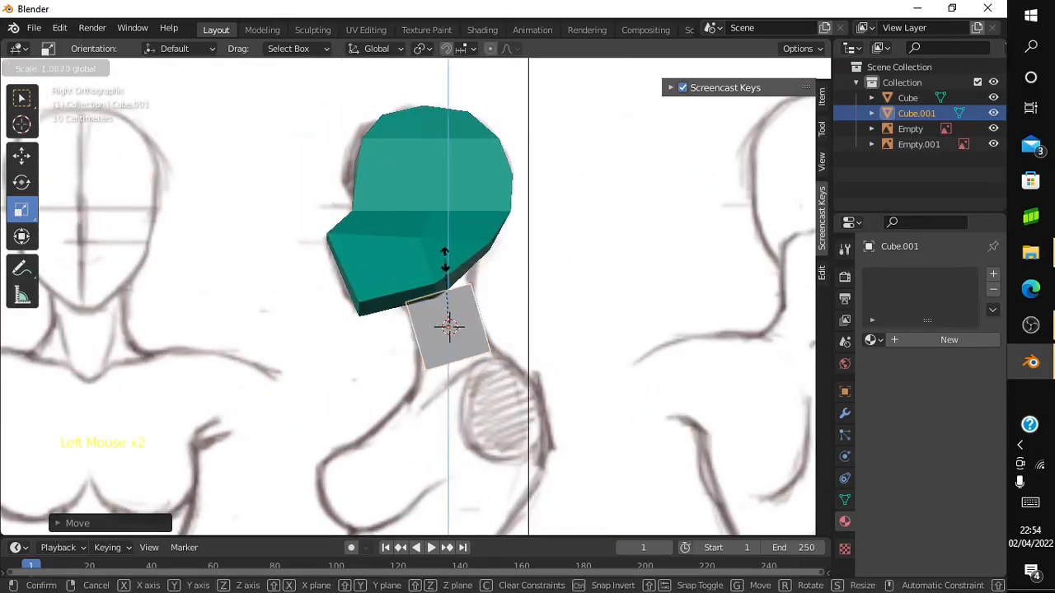
{"action": "left_click_drag", "start_coordinate": [445, 259], "coordinate": [429, 226]}
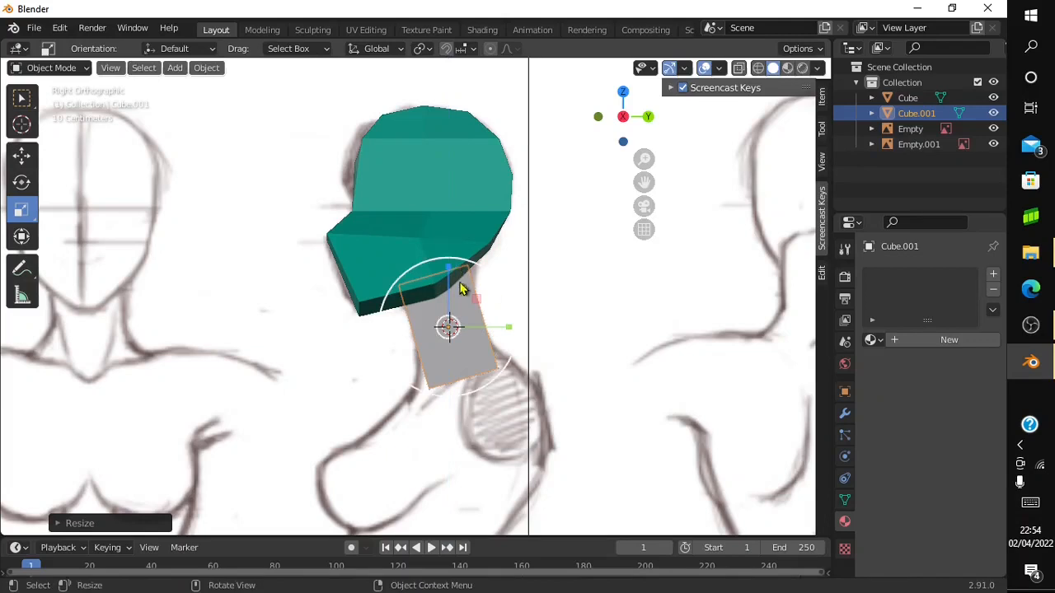
Move the neck block along X in the front view until it is centred beneath the head
{"action": "left_click", "coordinate": [22, 155]}
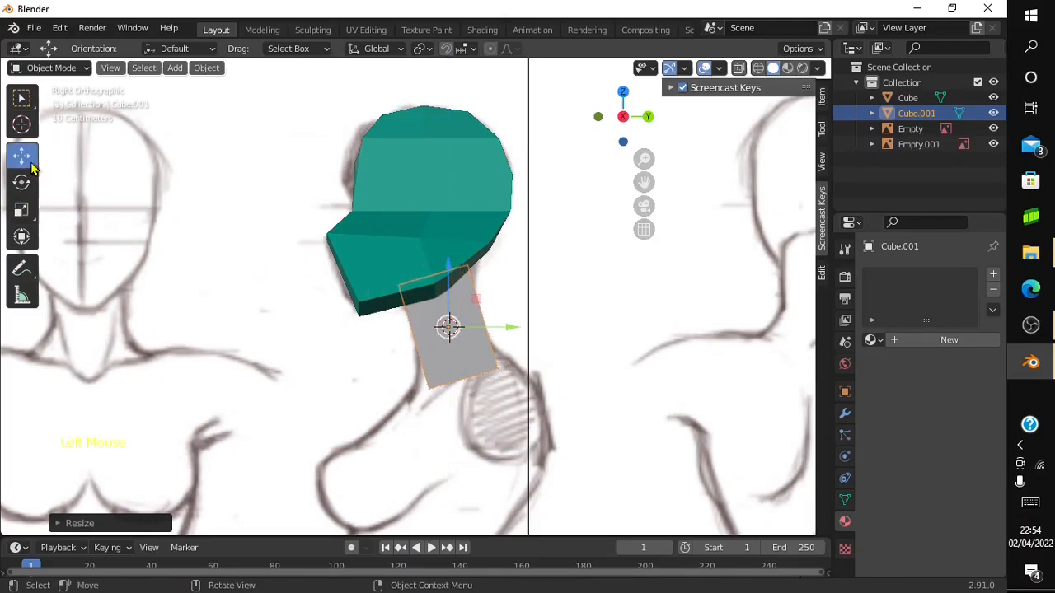
{"action": "left_click", "coordinate": [621, 116]}
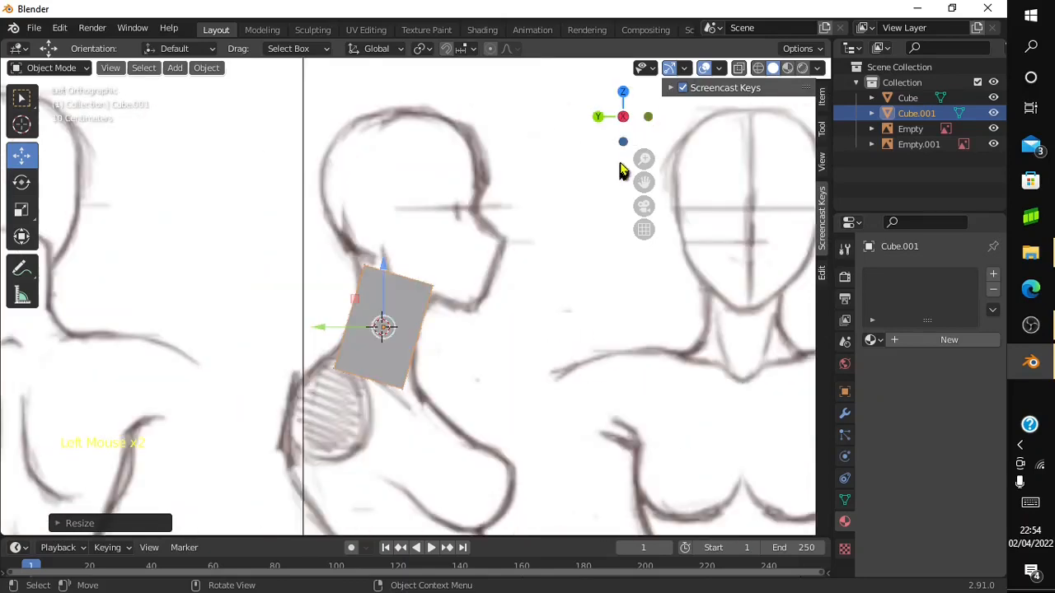
{"action": "mouse_move", "coordinate": [623, 124]}
{"action": "left_mouse_down"}
{"action": "mouse_move", "coordinate": [560, 130]}
{"action": "mouse_move", "coordinate": [633, 121]}
{"action": "left_mouse_up"}
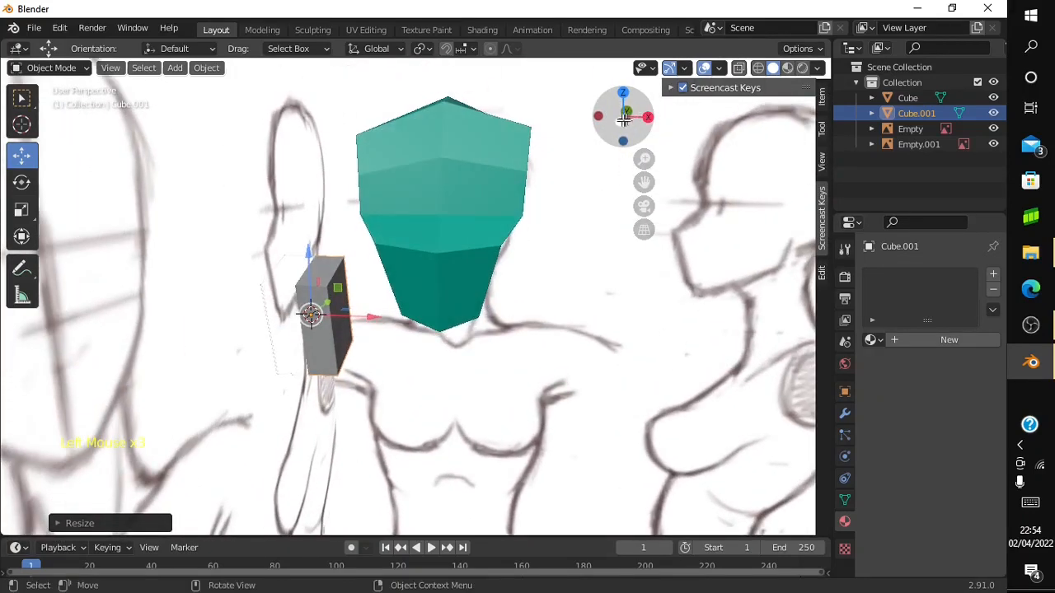
{"action": "left_click", "coordinate": [624, 118]}
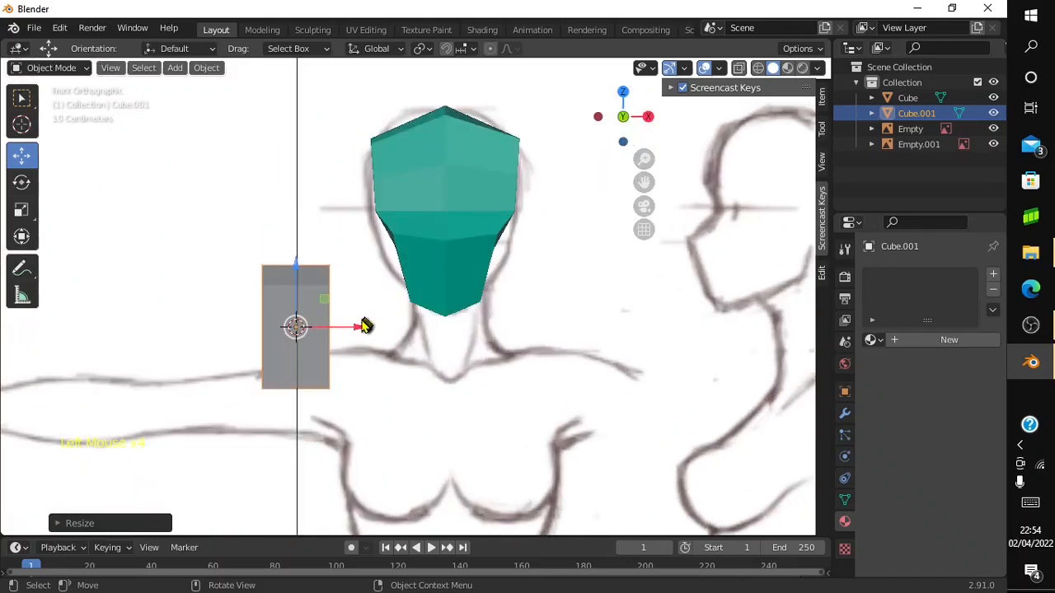
{"action": "left_click_drag", "start_coordinate": [366, 326], "coordinate": [519, 340]}
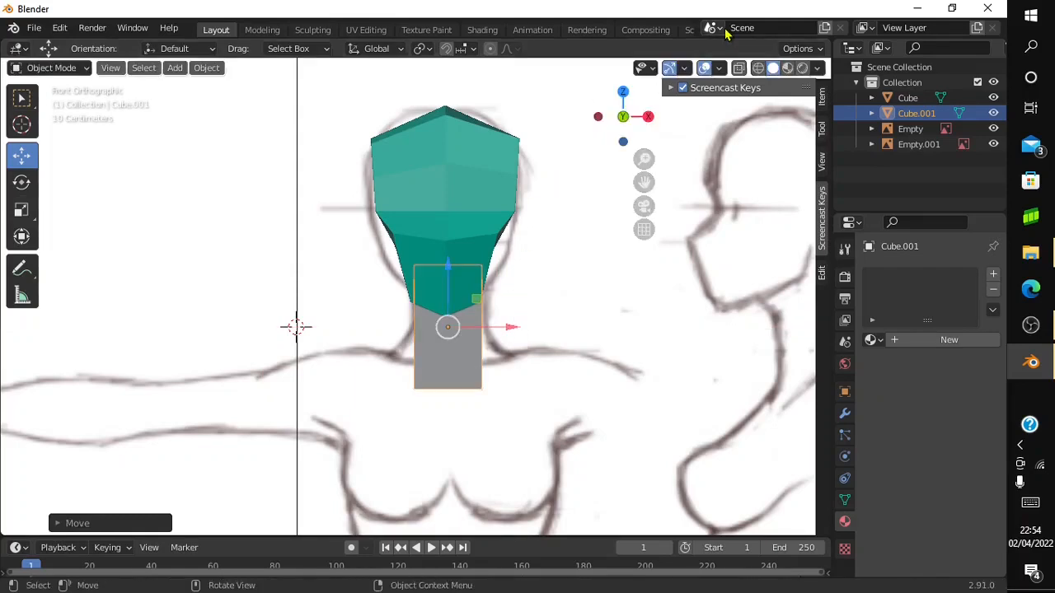
Show the model in wireframe and add three horizontal loop cuts to the neck block in Edit Mode
{"action": "left_click", "coordinate": [759, 68]}
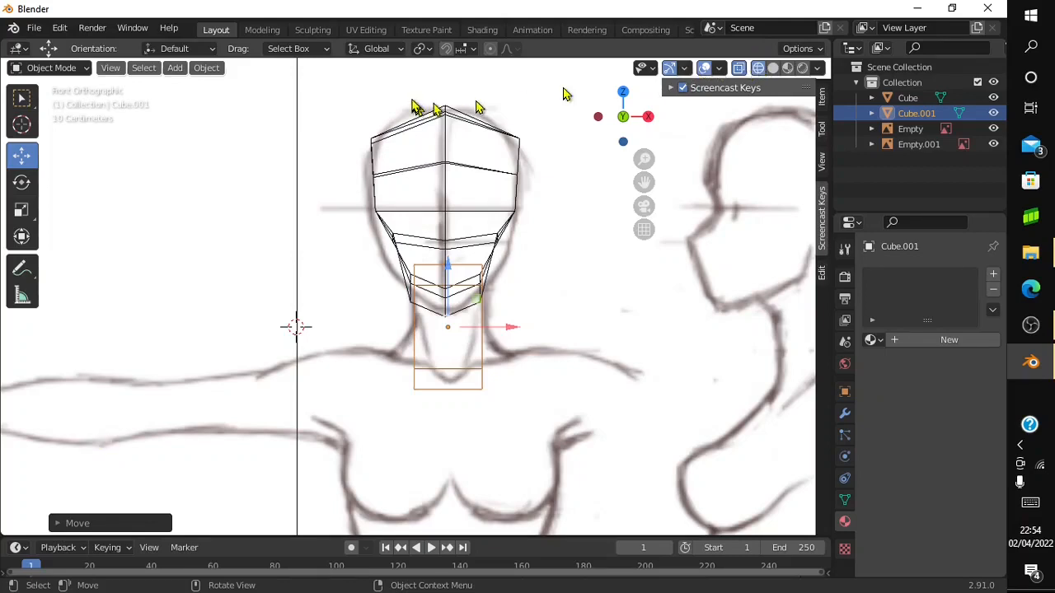
{"action": "left_click", "coordinate": [87, 70]}
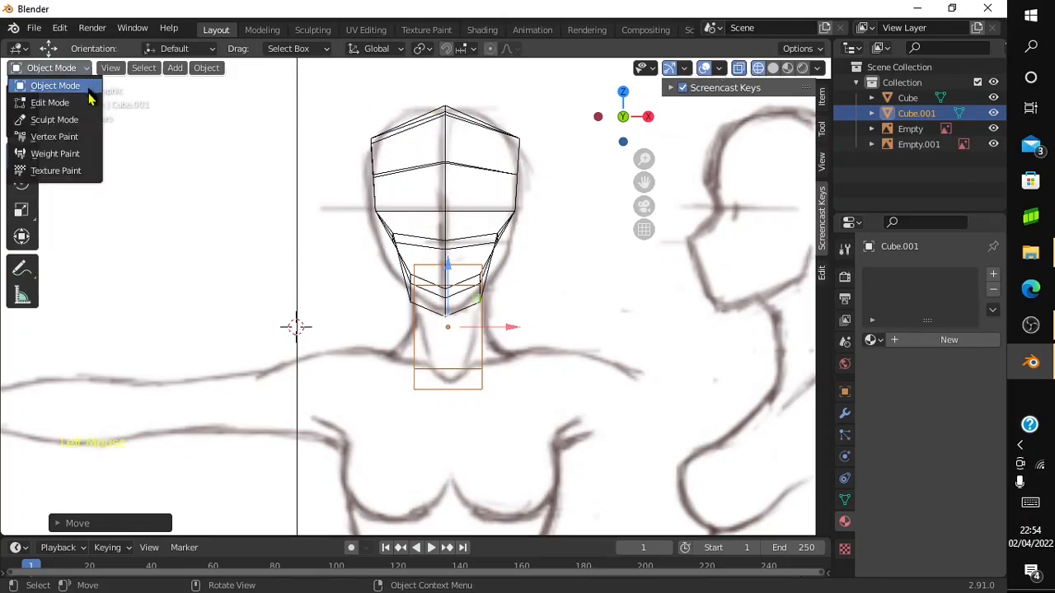
{"action": "left_click", "coordinate": [88, 98]}
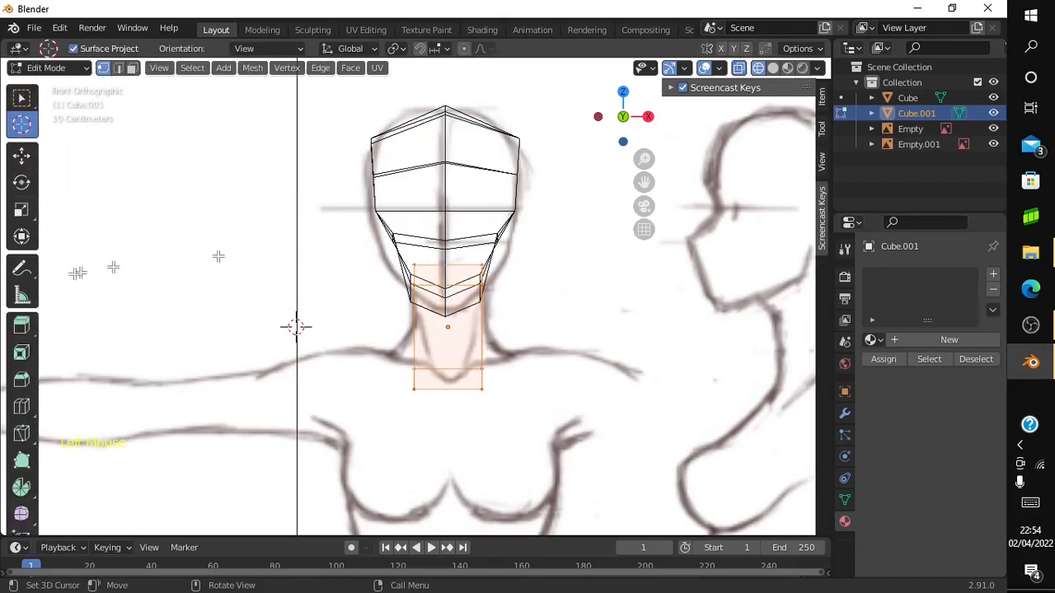
{"action": "left_click", "coordinate": [21, 406]}
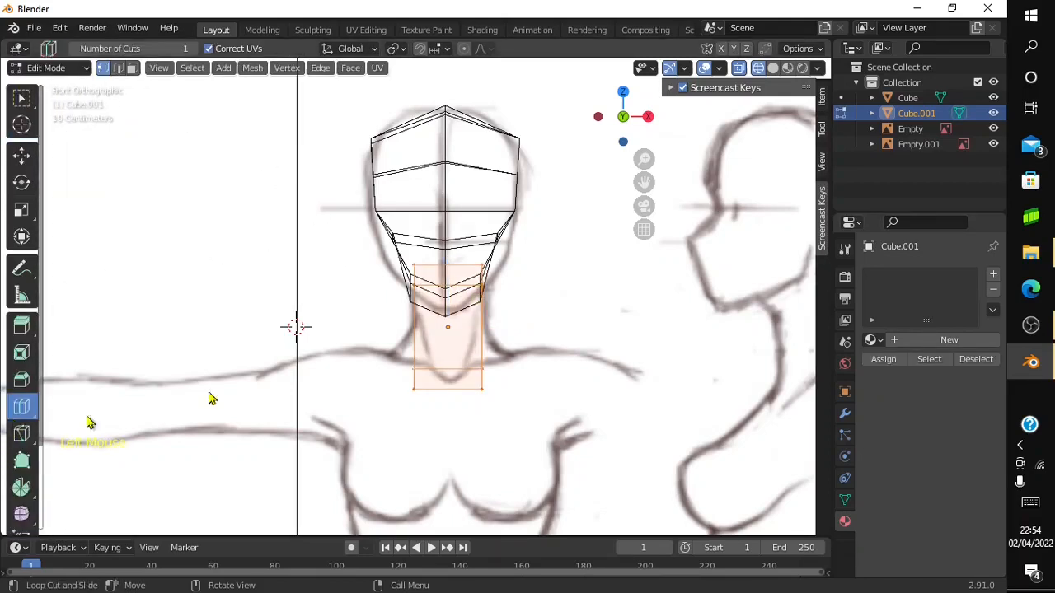
{"action": "left_click", "coordinate": [428, 336]}
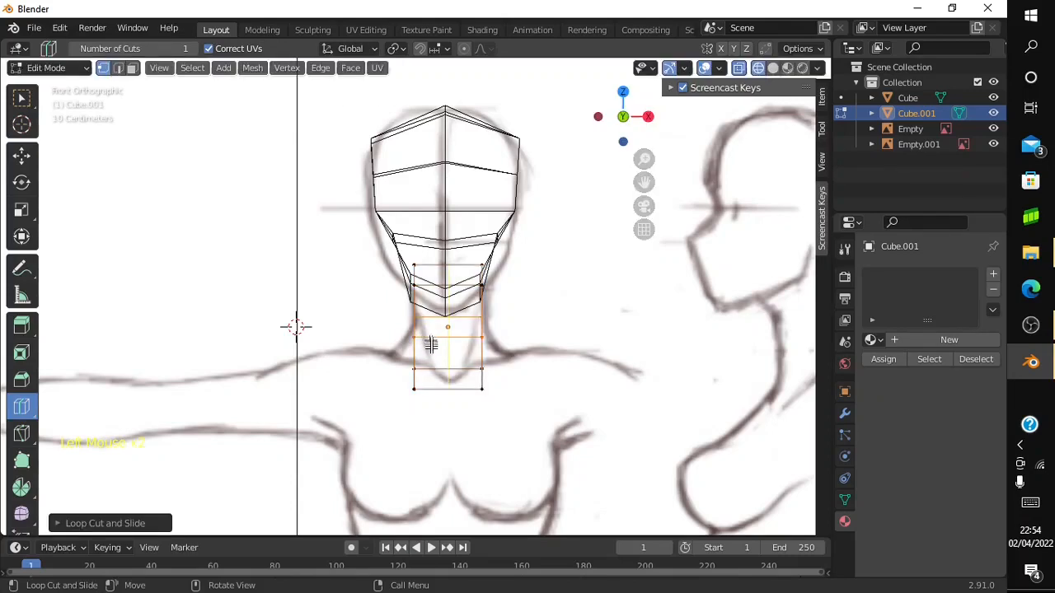
{"action": "left_click", "coordinate": [415, 363]}
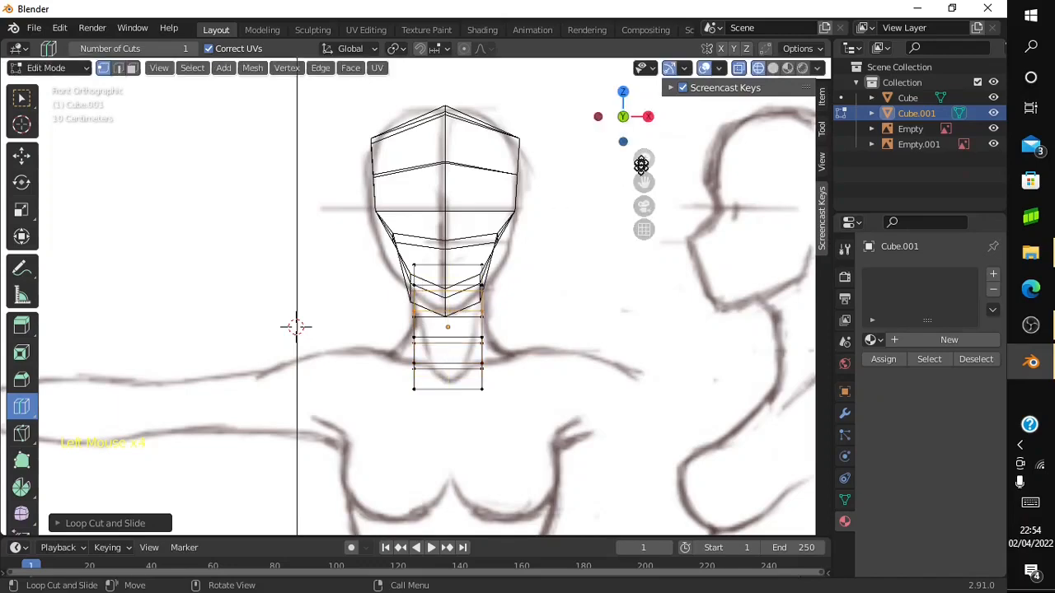
Select all the vertices of the neck's middle edge loop and scale them inward along X to narrow the neck
{"action": "left_click_drag", "start_coordinate": [641, 164], "coordinate": [601, 96]}
{"action": "left_click_drag", "start_coordinate": [647, 183], "coordinate": [625, 135]}
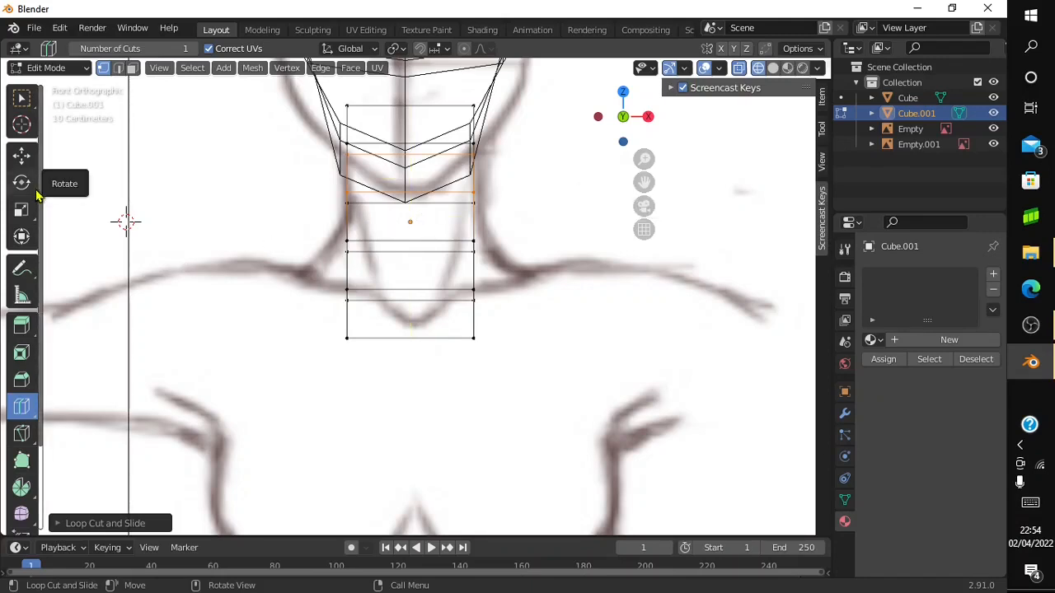
{"action": "left_click", "coordinate": [27, 163]}
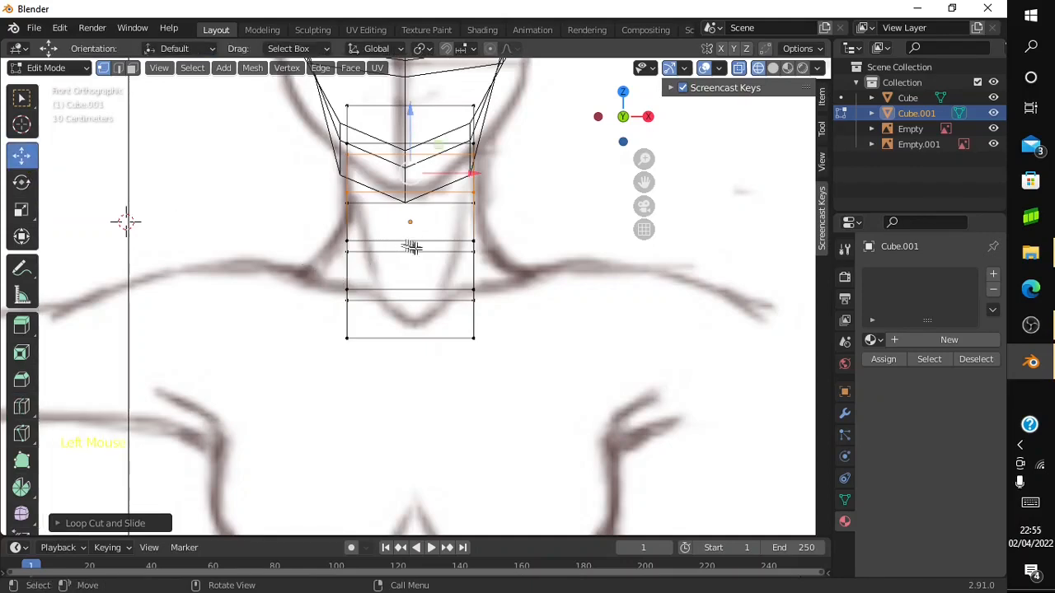
{"action": "left_click_drag", "start_coordinate": [477, 221], "coordinate": [476, 235]}
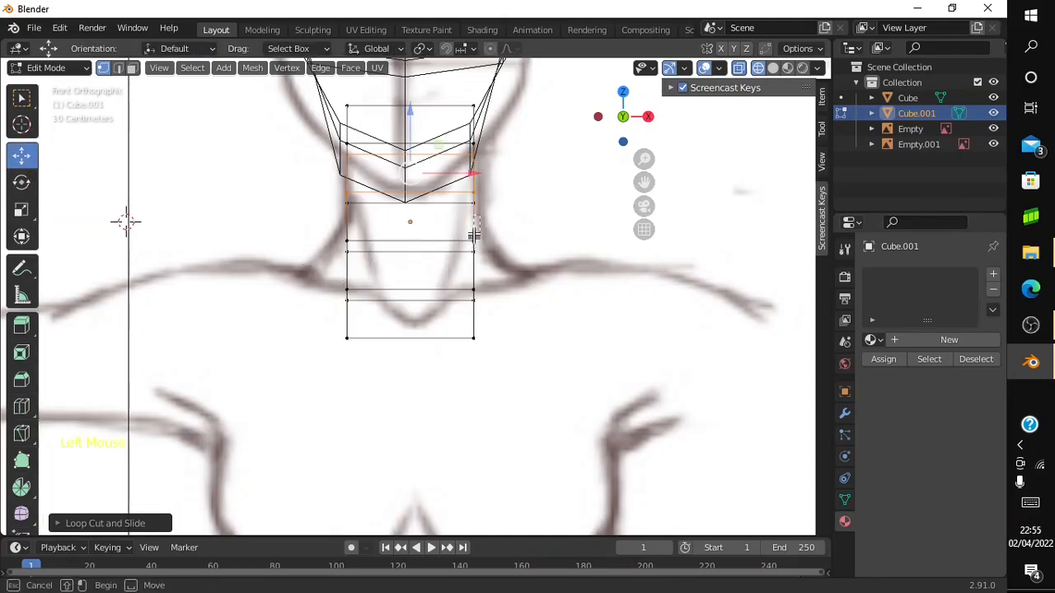
{"action": "left_click", "coordinate": [474, 235]}
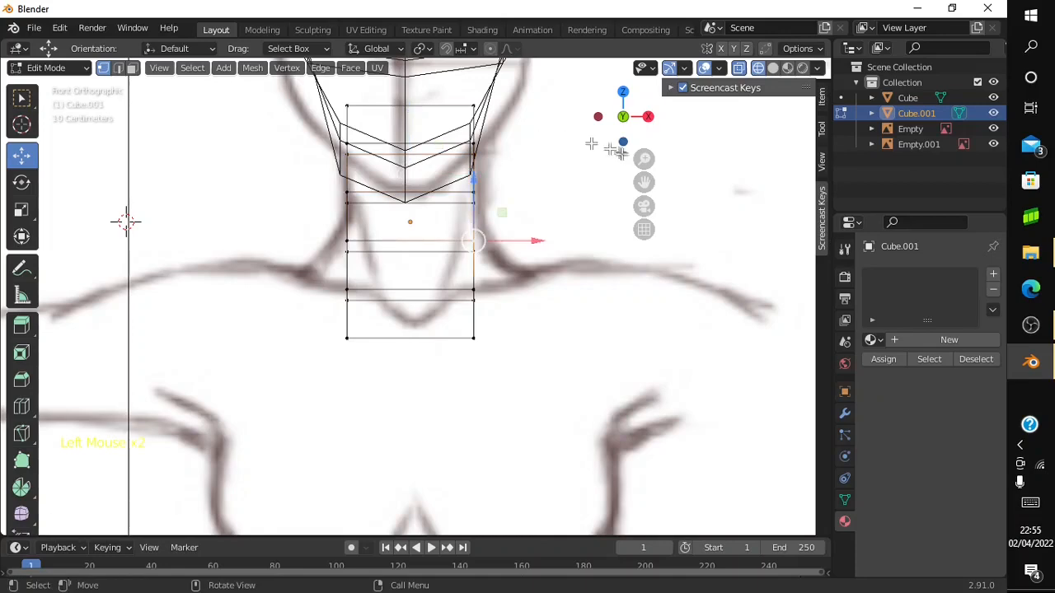
{"action": "mouse_move", "coordinate": [624, 116]}
{"action": "left_mouse_down"}
{"action": "mouse_move", "coordinate": [618, 130]}
{"action": "mouse_move", "coordinate": [622, 122]}
{"action": "left_mouse_up"}
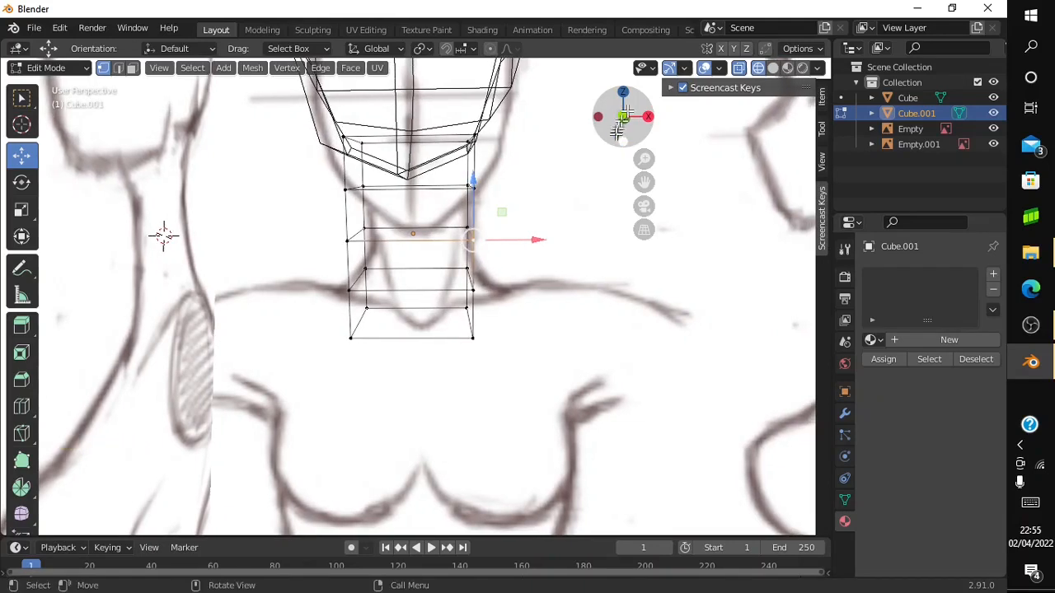
{"action": "left_click", "coordinate": [565, 173]}
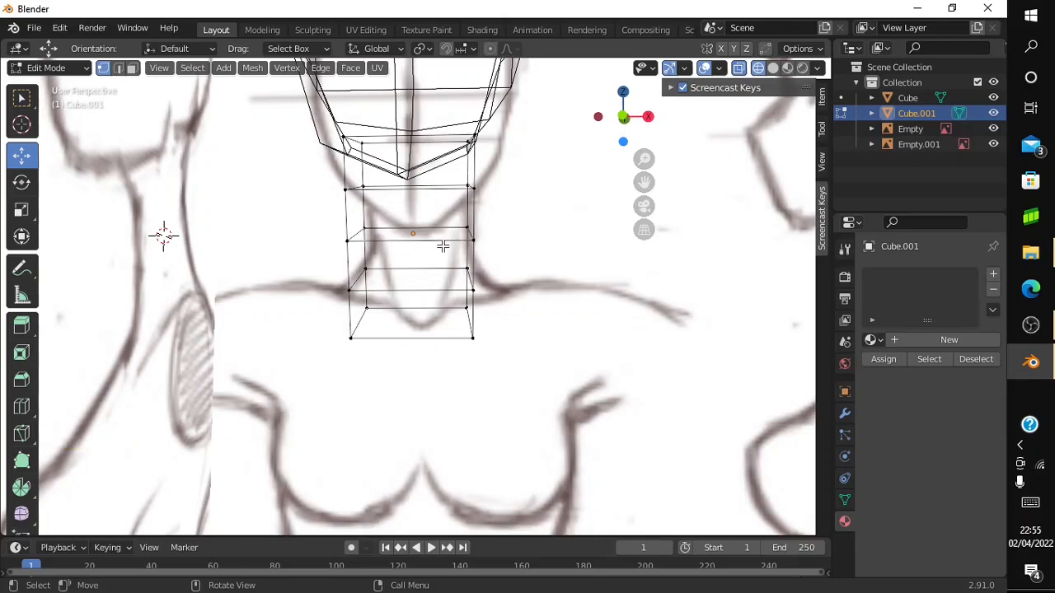
{"action": "left_click_drag", "start_coordinate": [499, 241], "coordinate": [332, 220]}
{"action": "left_click_drag", "start_coordinate": [497, 240], "coordinate": [338, 217]}
{"action": "left_click_drag", "start_coordinate": [496, 254], "coordinate": [320, 221]}
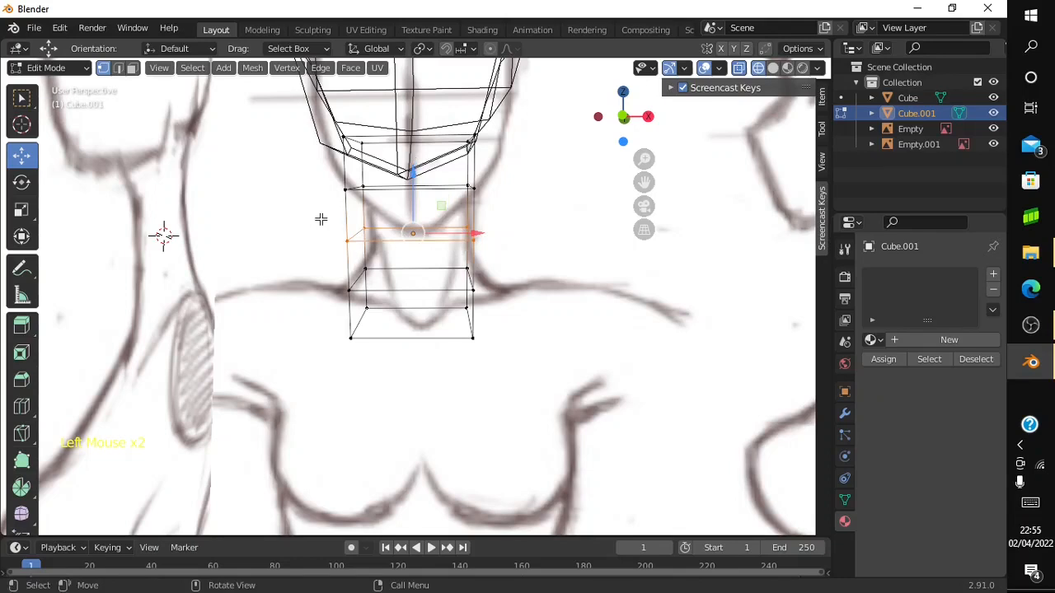
{"action": "left_click", "coordinate": [22, 213]}
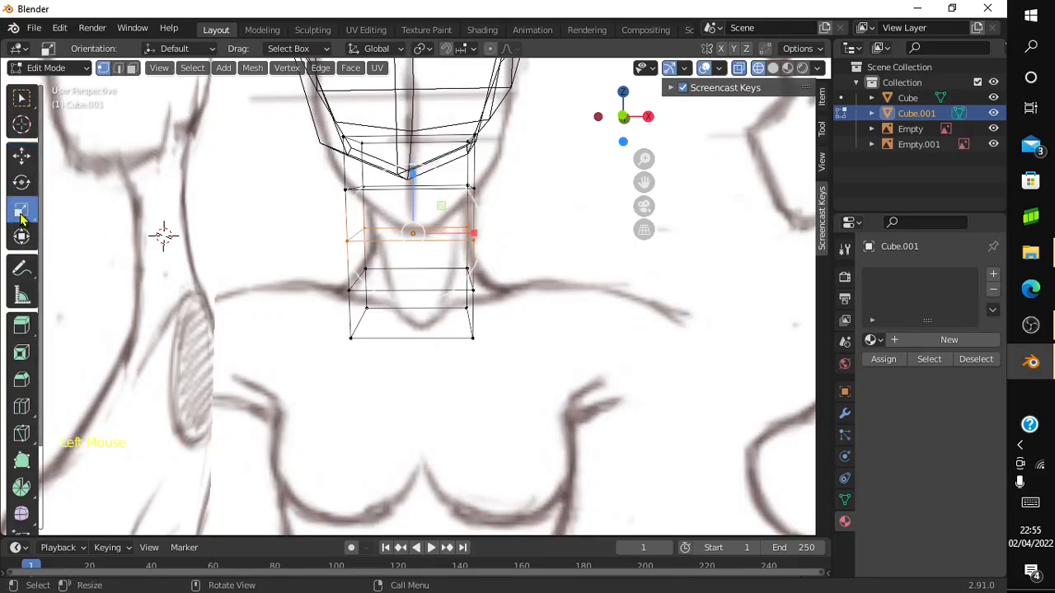
{"action": "left_click", "coordinate": [475, 233]}
{"action": "left_click_drag", "start_coordinate": [471, 231], "coordinate": [450, 229]}
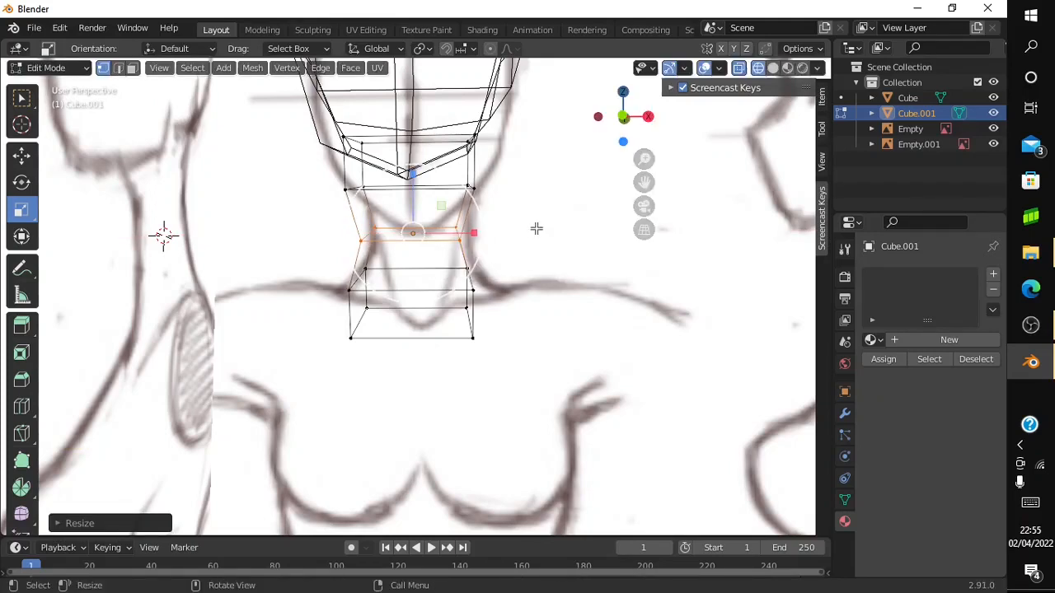
Select the vertices of the neck's lower horizontal edge loop and move them slightly up along Z
{"action": "left_click_drag", "start_coordinate": [623, 117], "coordinate": [607, 134]}
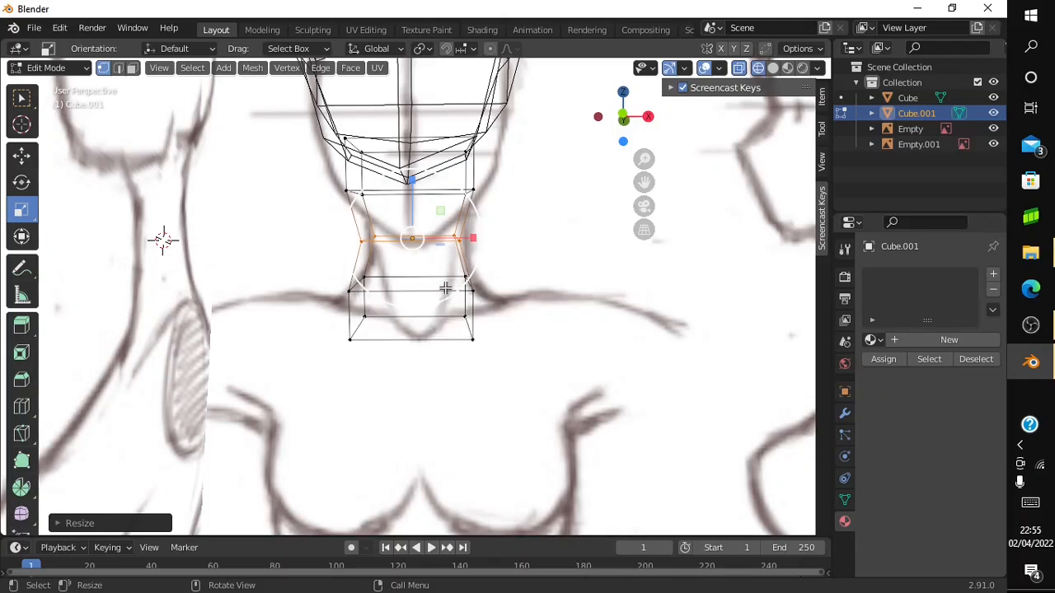
{"action": "left_click", "coordinate": [21, 154]}
{"action": "left_click", "coordinate": [284, 249]}
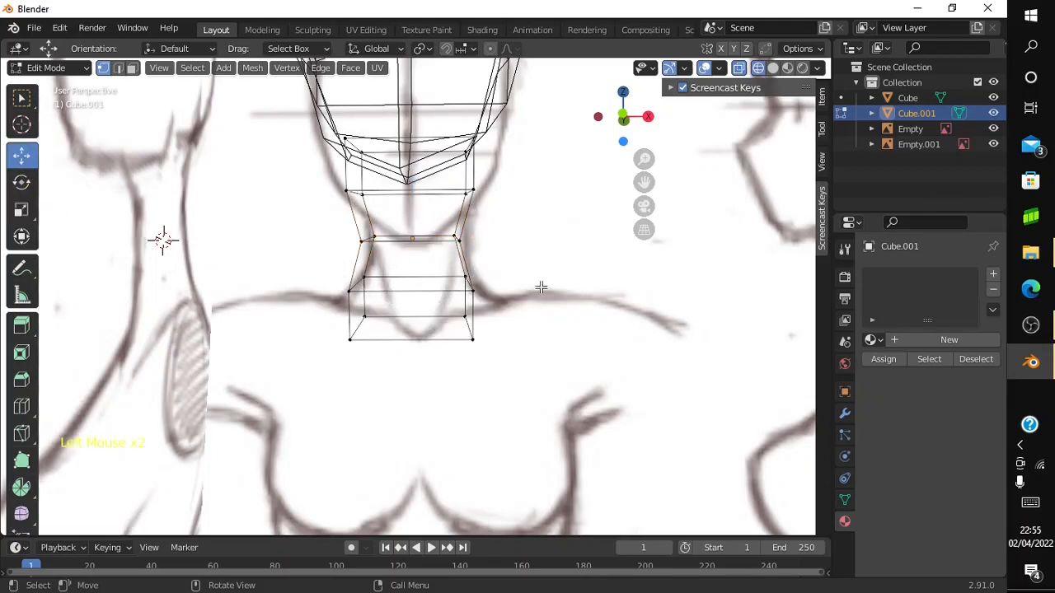
{"action": "left_click_drag", "start_coordinate": [525, 263], "coordinate": [349, 306]}
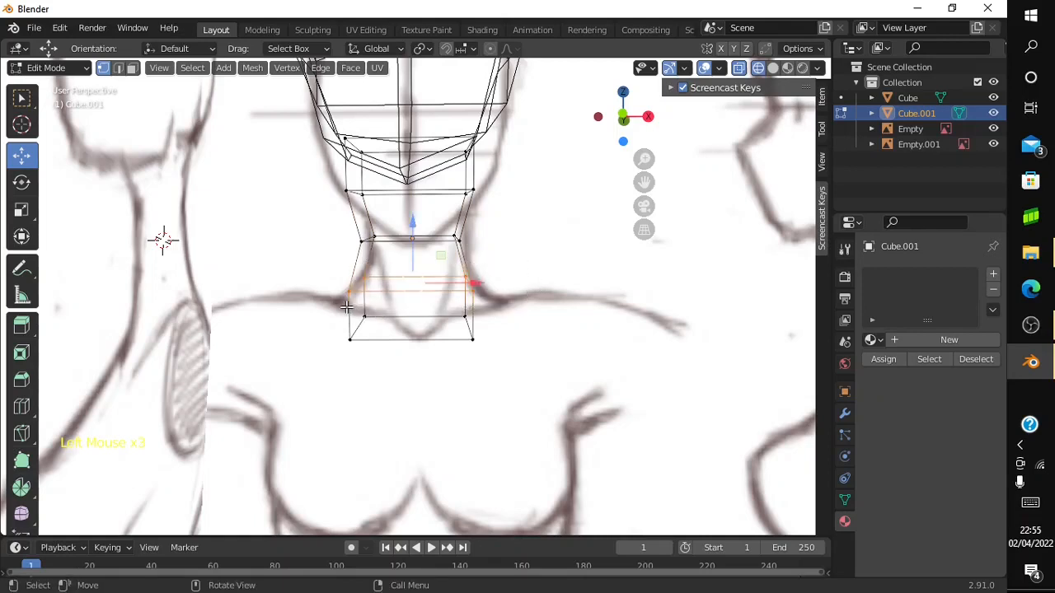
{"action": "left_click_drag", "start_coordinate": [412, 234], "coordinate": [413, 243]}
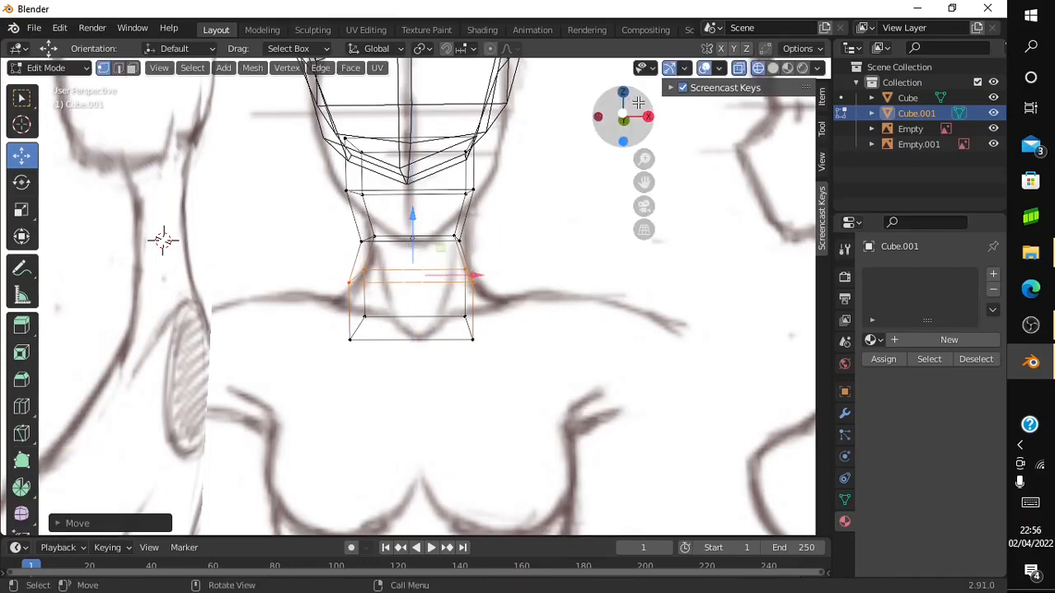
Select the four bottom vertices of the neck and scale them outward along X to meet the sketched shoulder line
{"action": "left_click_drag", "start_coordinate": [639, 101], "coordinate": [638, 104]}
{"action": "double_click", "coordinate": [524, 284]}
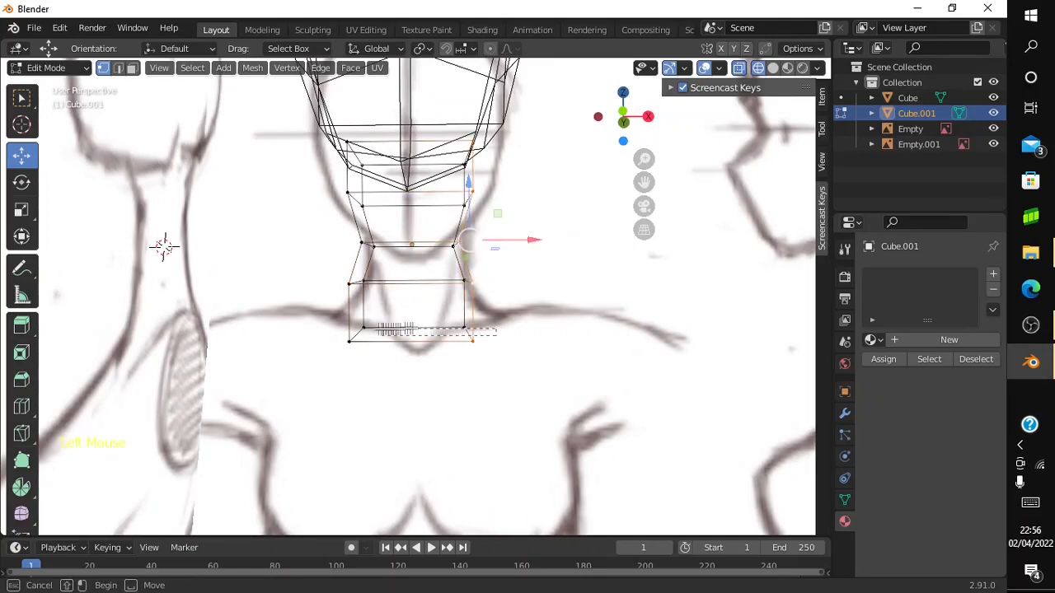
{"action": "left_click", "coordinate": [461, 326]}
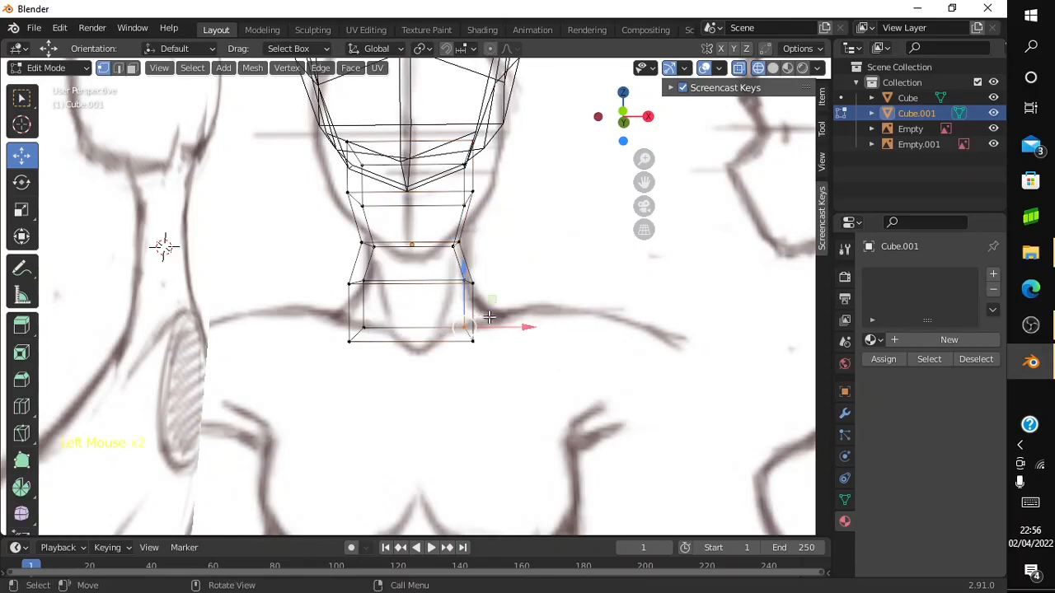
{"action": "left_click_drag", "start_coordinate": [486, 306], "coordinate": [337, 398]}
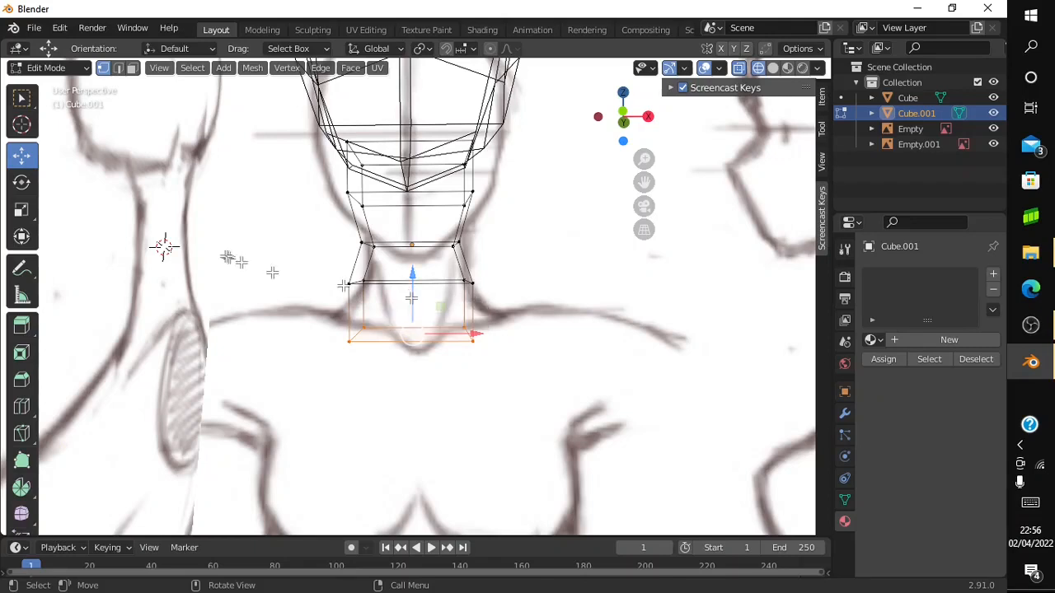
{"action": "left_click", "coordinate": [24, 183]}
{"action": "left_click", "coordinate": [23, 209]}
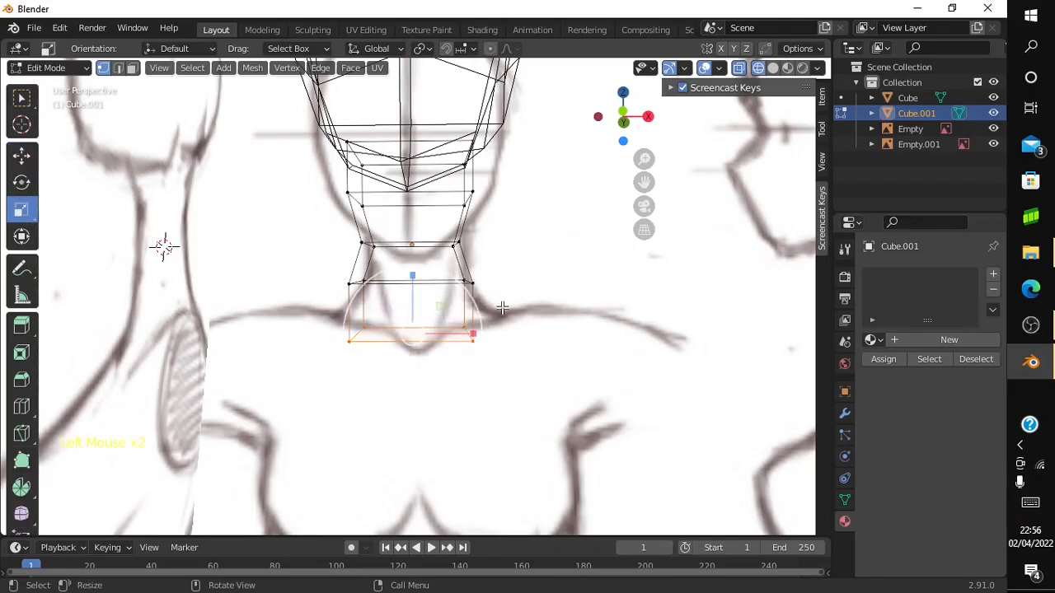
{"action": "left_click_drag", "start_coordinate": [473, 334], "coordinate": [506, 330]}
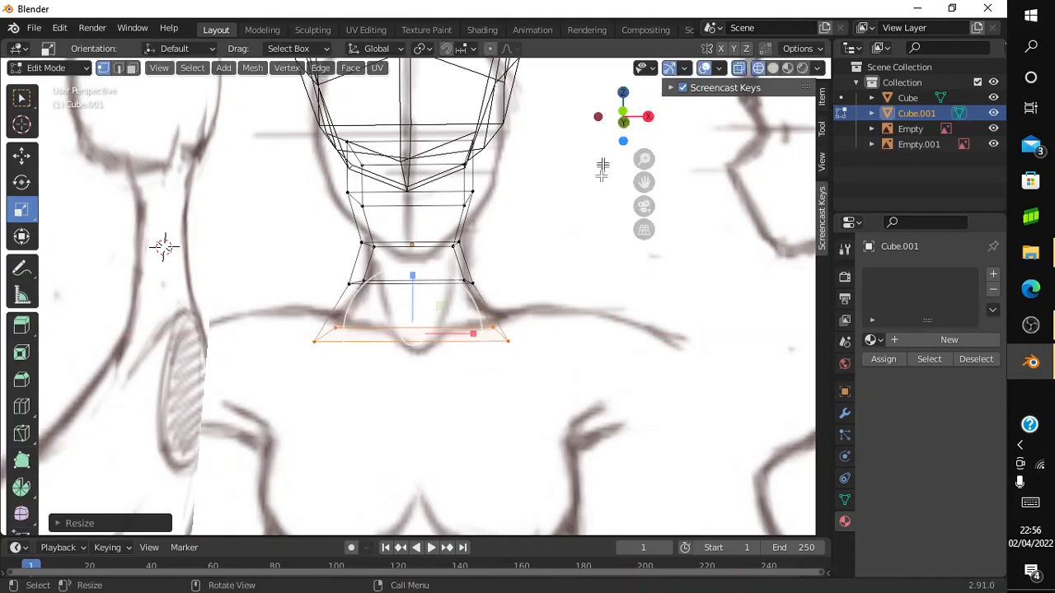
In the right view, widen the neck's bottom loop along Y and narrow its middle loop along Y to match the sketch
{"action": "left_click_drag", "start_coordinate": [636, 96], "coordinate": [615, 120]}
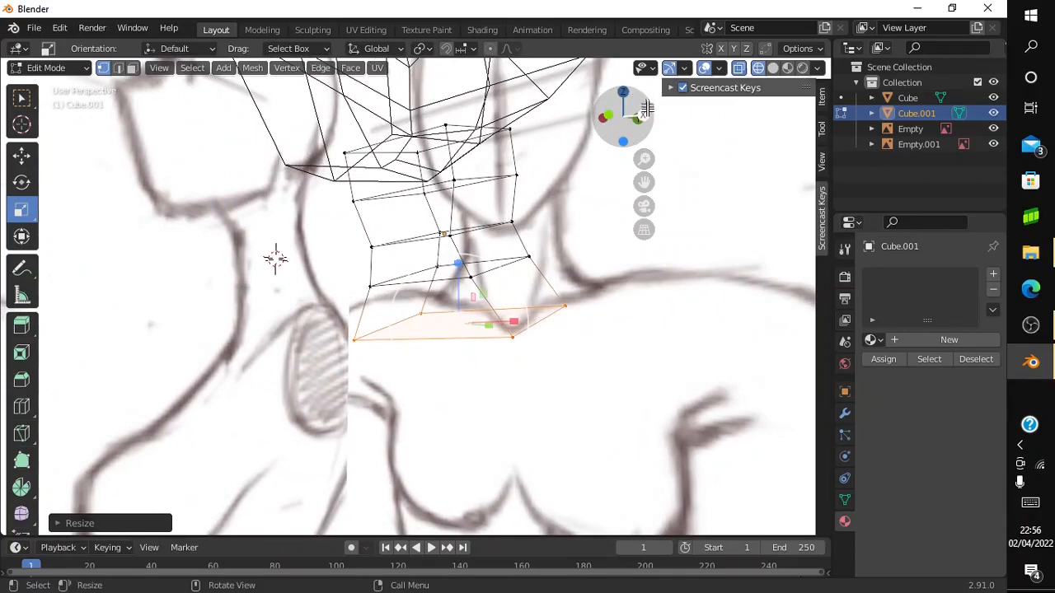
{"action": "left_click", "coordinate": [647, 110]}
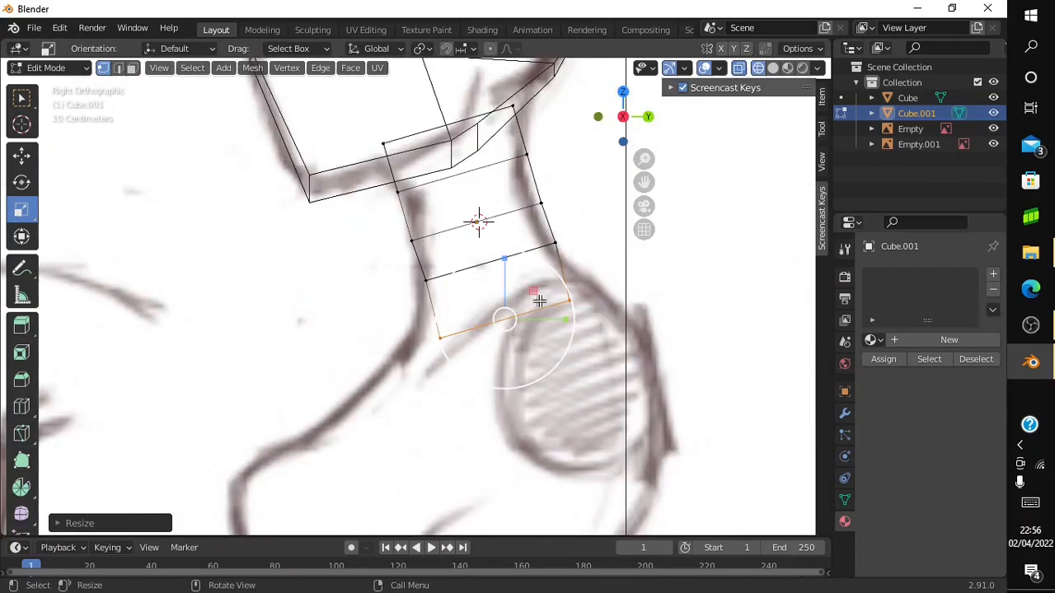
{"action": "left_click_drag", "start_coordinate": [545, 319], "coordinate": [564, 324]}
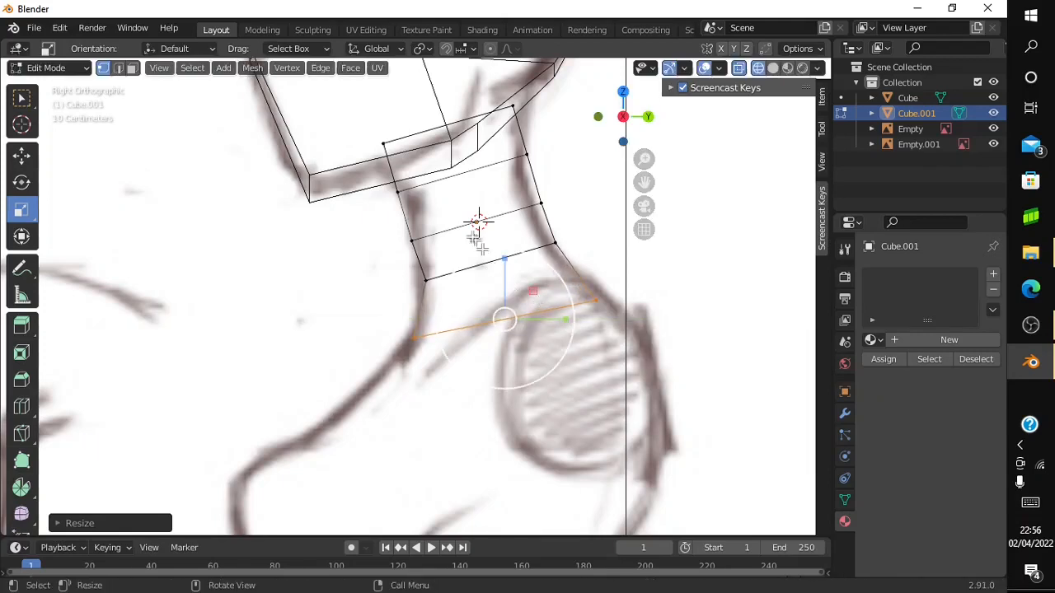
{"action": "left_click_drag", "start_coordinate": [576, 177], "coordinate": [516, 226]}
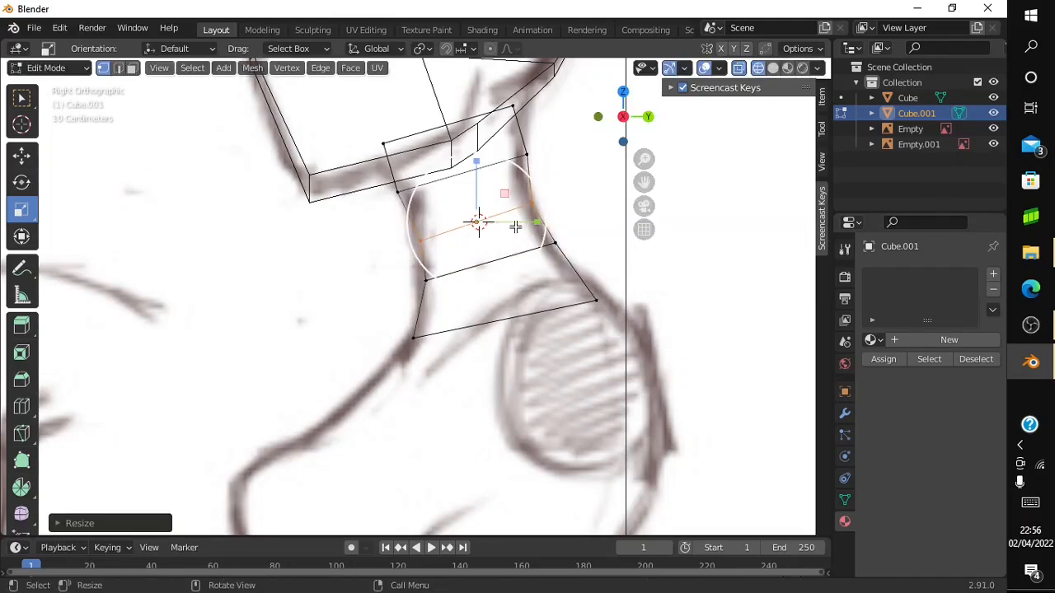
{"action": "double_click", "coordinate": [555, 149]}
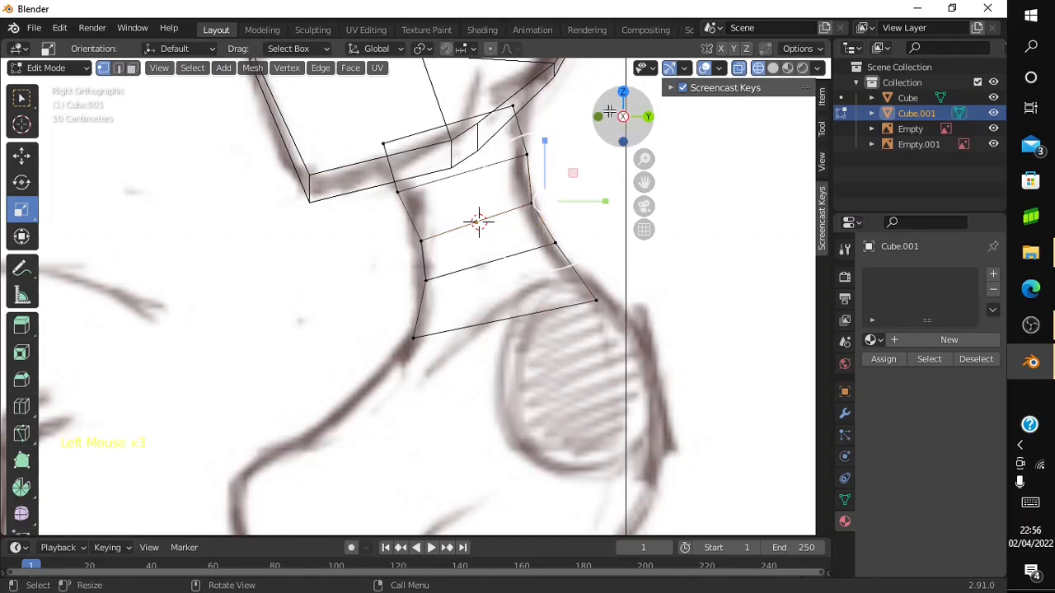
{"action": "left_click_drag", "start_coordinate": [609, 108], "coordinate": [587, 117]}
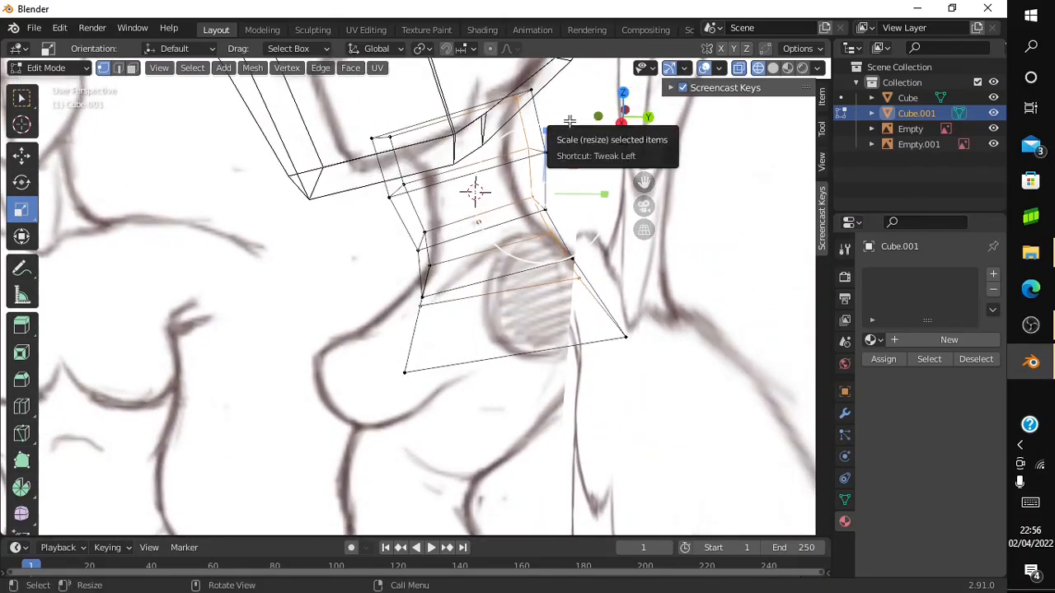
{"action": "left_click", "coordinate": [566, 112]}
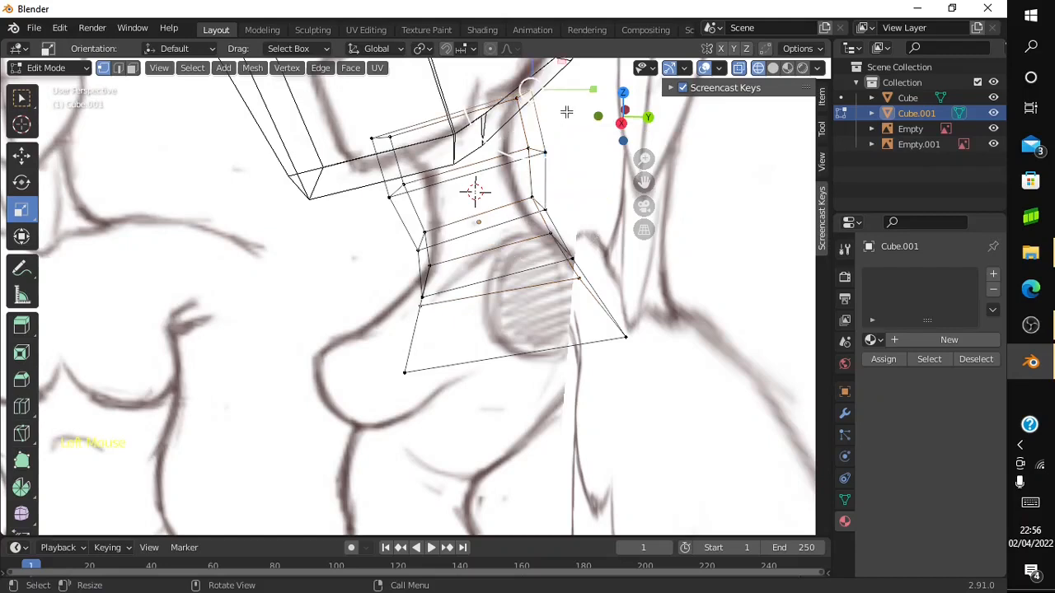
{"action": "left_click", "coordinate": [558, 157]}
{"action": "left_click_drag", "start_coordinate": [358, 198], "coordinate": [526, 167]}
{"action": "left_click", "coordinate": [575, 157]}
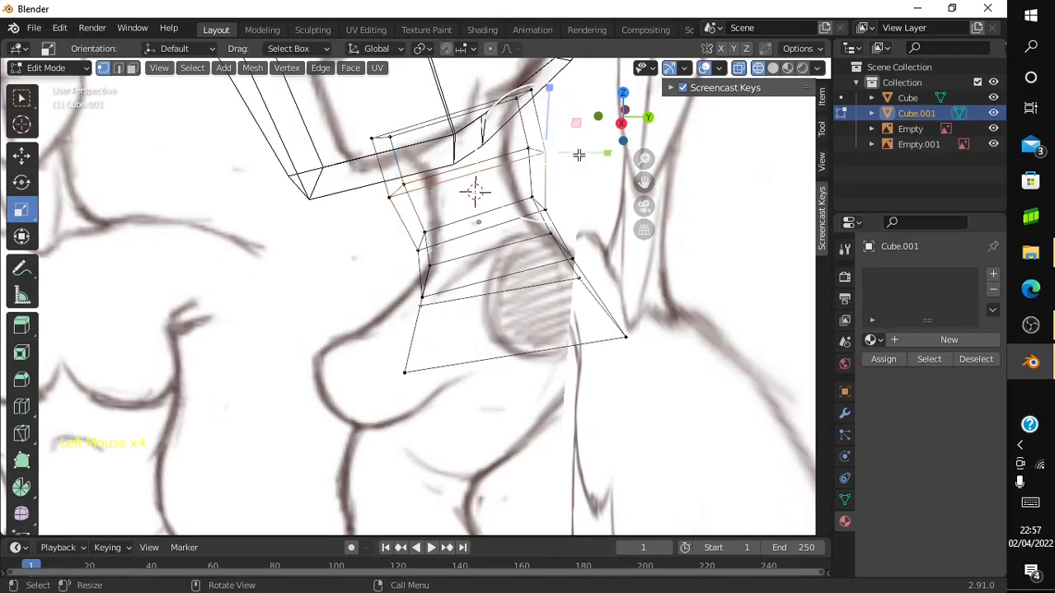
{"action": "left_click", "coordinate": [603, 79]}
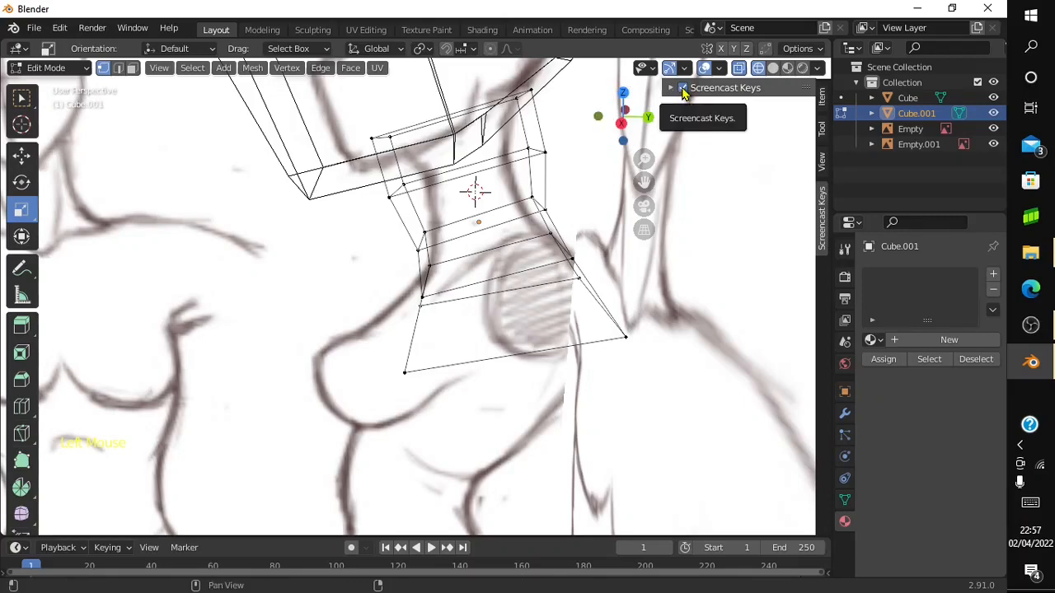
Examine the neck's shape against the references from the front, three-quarter and right views, including in solid shading
{"action": "mouse_move", "coordinate": [642, 113]}
{"action": "left_mouse_down"}
{"action": "mouse_move", "coordinate": [618, 117]}
{"action": "mouse_move", "coordinate": [639, 113]}
{"action": "left_mouse_up"}
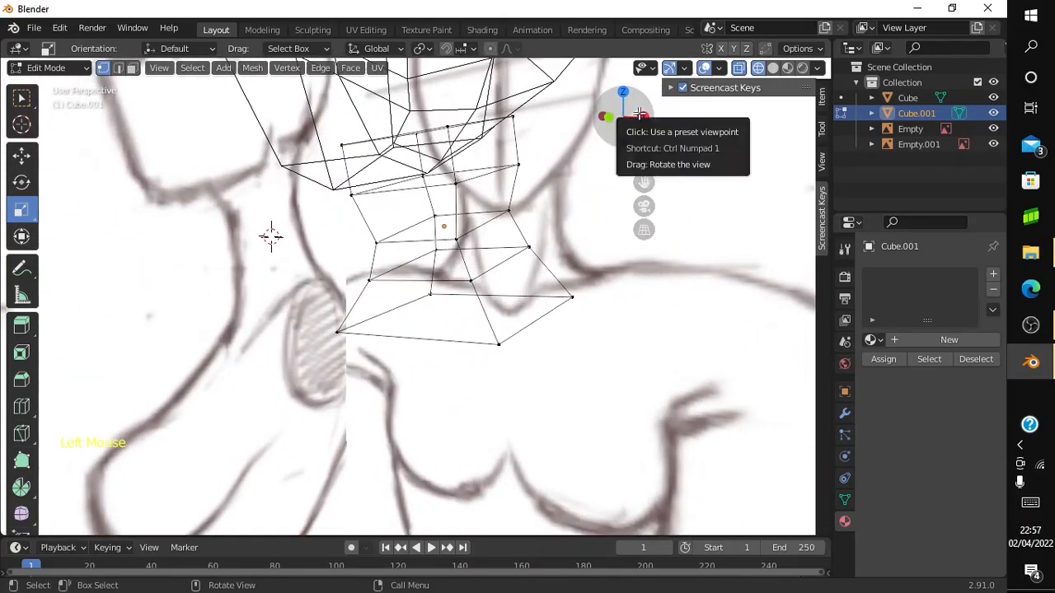
{"action": "left_click_drag", "start_coordinate": [639, 113], "coordinate": [544, 115]}
{"action": "left_click_drag", "start_coordinate": [427, 262], "coordinate": [173, 241]}
{"action": "left_click_drag", "start_coordinate": [628, 116], "coordinate": [624, 118]}
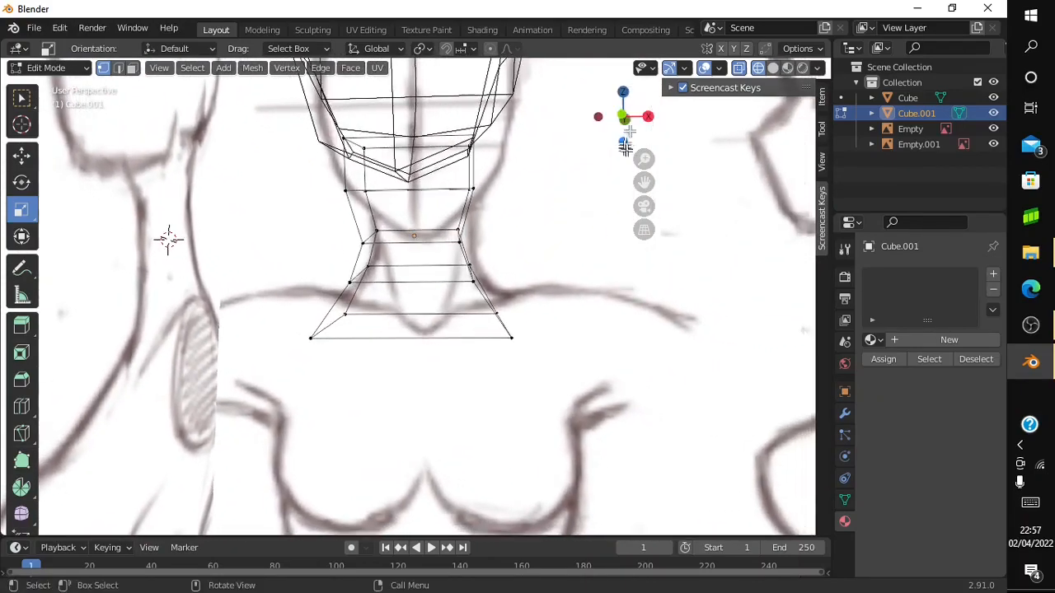
{"action": "left_click_drag", "start_coordinate": [644, 159], "coordinate": [681, 68]}
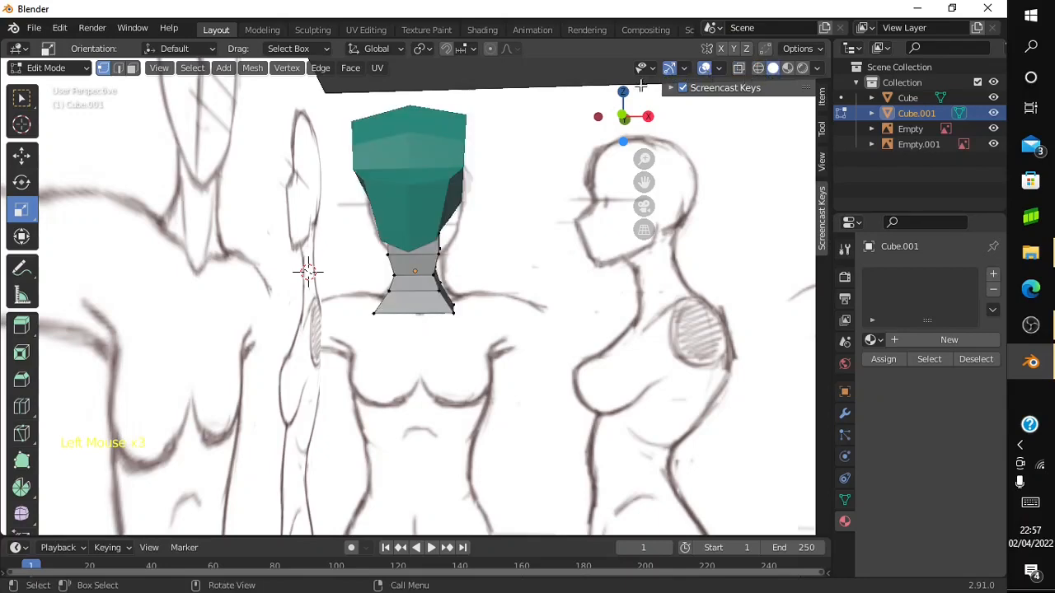
{"action": "left_click_drag", "start_coordinate": [639, 86], "coordinate": [628, 103]}
{"action": "mouse_move", "coordinate": [308, 271]}
{"action": "middle_mouse_down"}
{"action": "mouse_move", "coordinate": [396, 276]}
{"action": "mouse_move", "coordinate": [400, 263]}
{"action": "mouse_move", "coordinate": [350, 257]}
{"action": "mouse_move", "coordinate": [450, 271]}
{"action": "mouse_move", "coordinate": [400, 253]}
{"action": "mouse_move", "coordinate": [299, 265]}
{"action": "middle_mouse_up"}
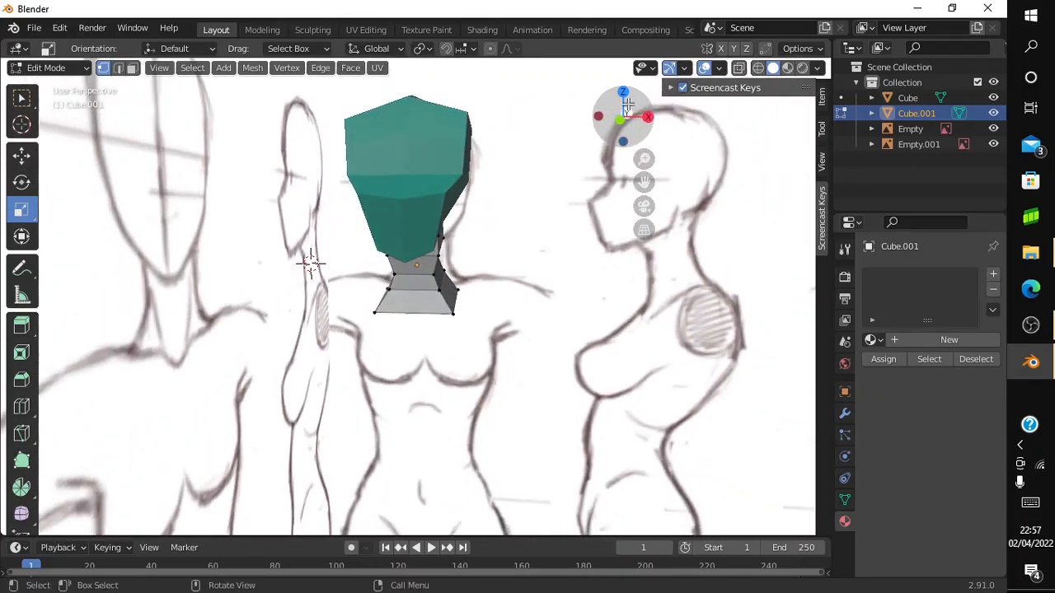
{"action": "left_click_drag", "start_coordinate": [620, 107], "coordinate": [385, 244]}
{"action": "left_click_drag", "start_coordinate": [636, 123], "coordinate": [618, 123]}
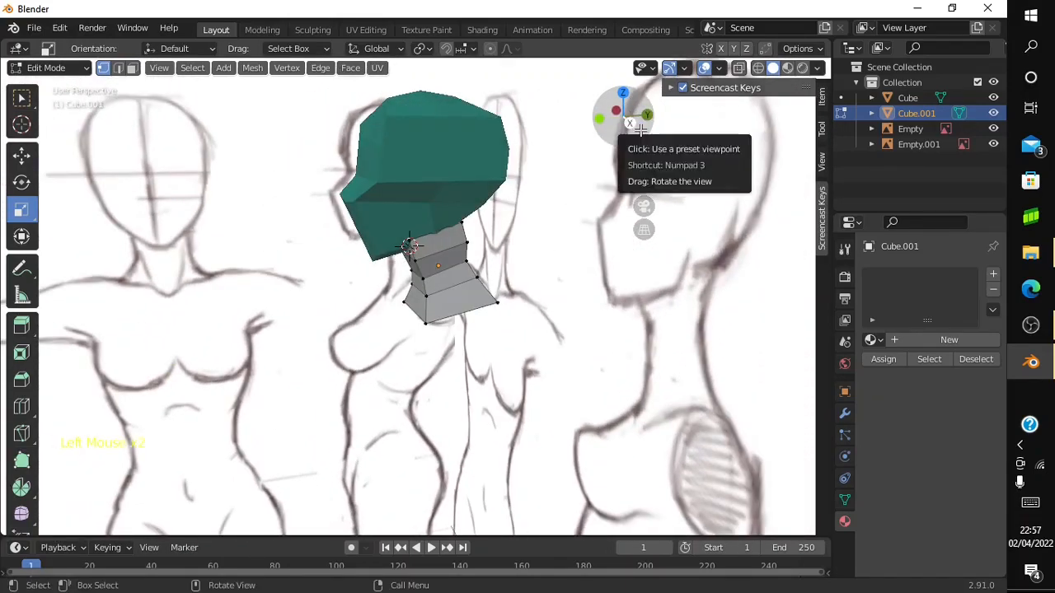
{"action": "left_click", "coordinate": [631, 122]}
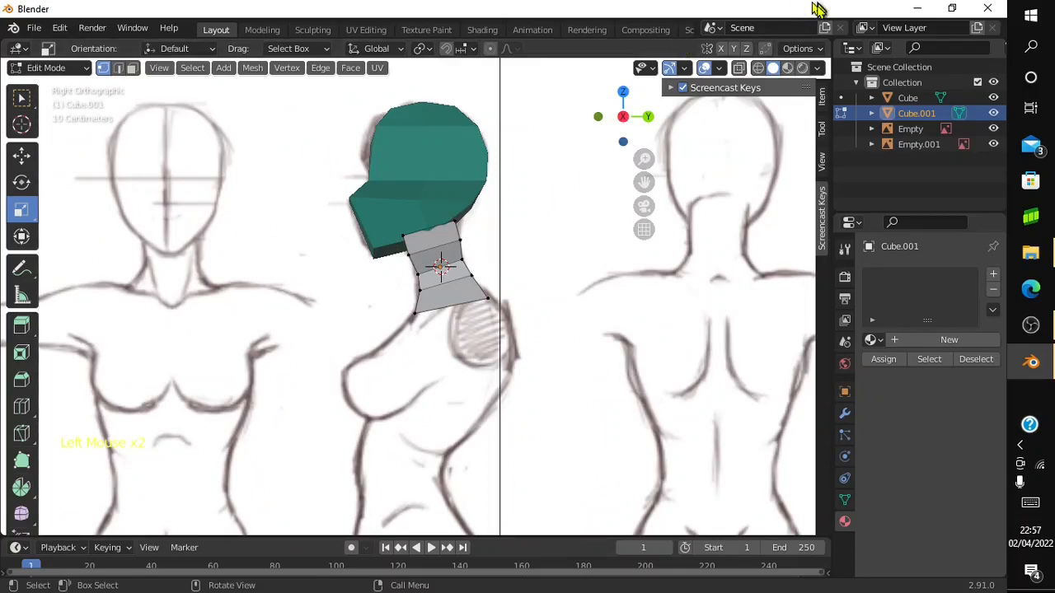
Return to wireframe shading and add one vertical loop cut through the middle of the neck's side
{"action": "left_click", "coordinate": [760, 68]}
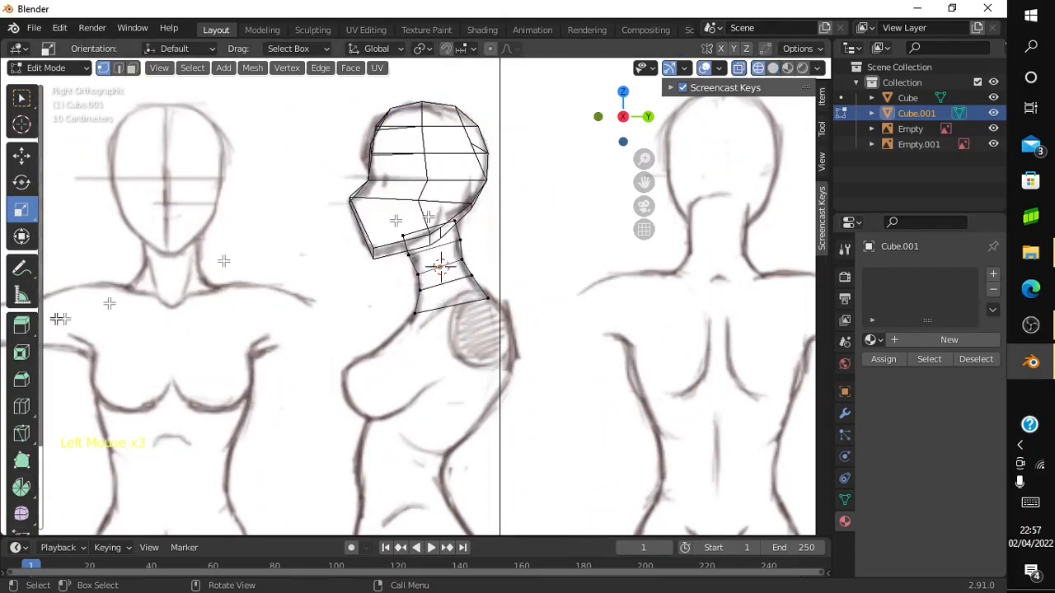
{"action": "left_click", "coordinate": [21, 406]}
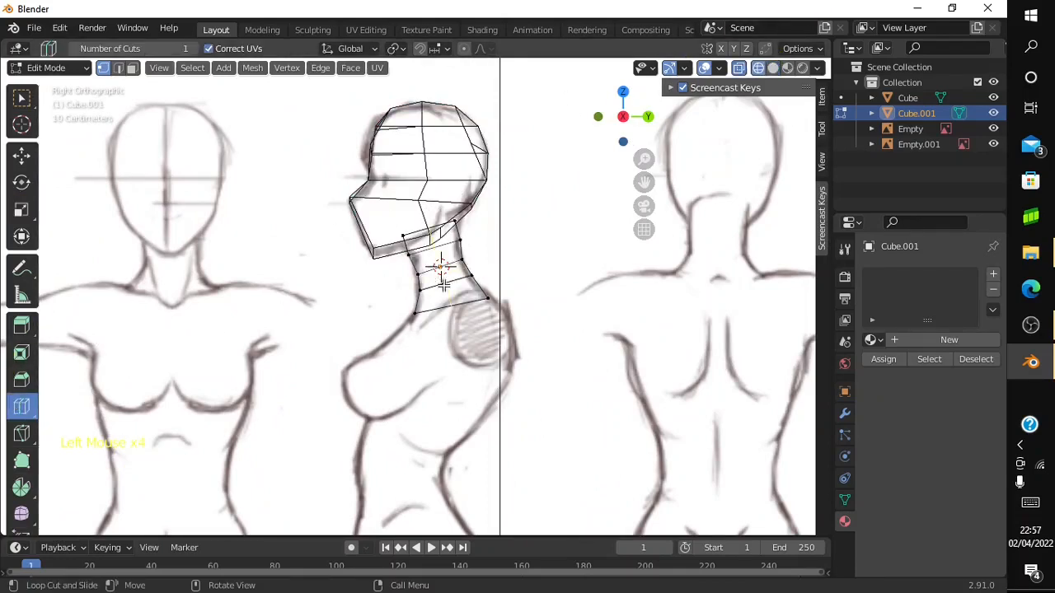
{"action": "left_click", "coordinate": [447, 295]}
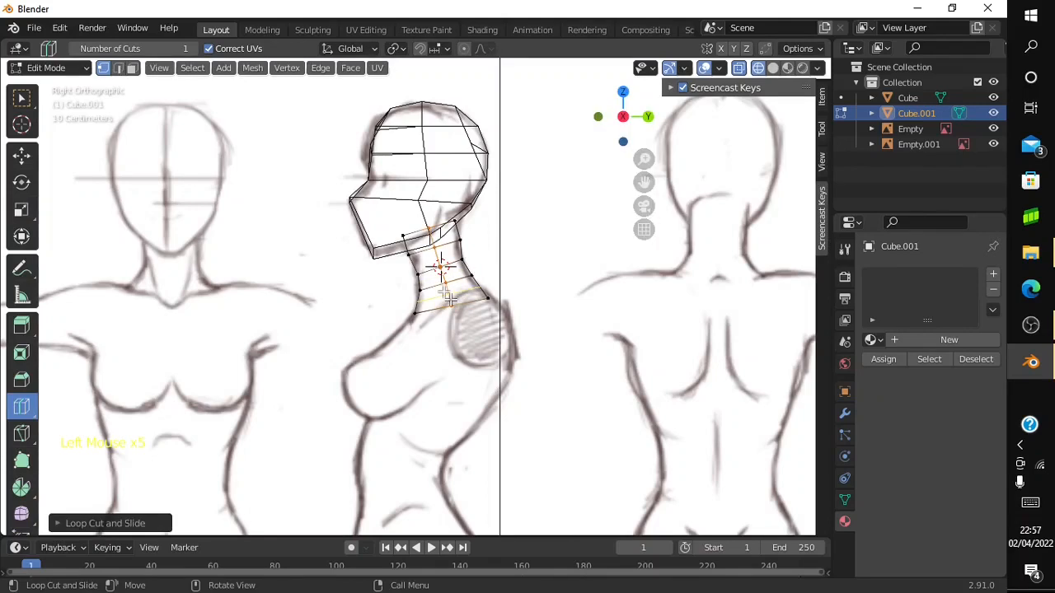
Select the intermediate vertices of the new vertical loop on both sides of the neck and scale them outward along X
{"action": "left_click", "coordinate": [27, 168]}
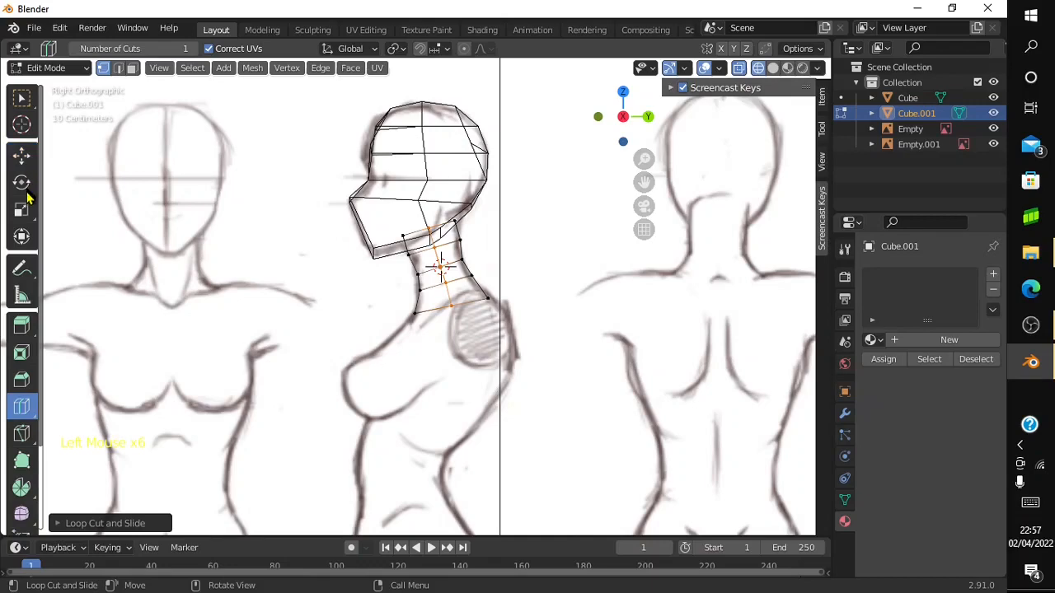
{"action": "left_click", "coordinate": [23, 157]}
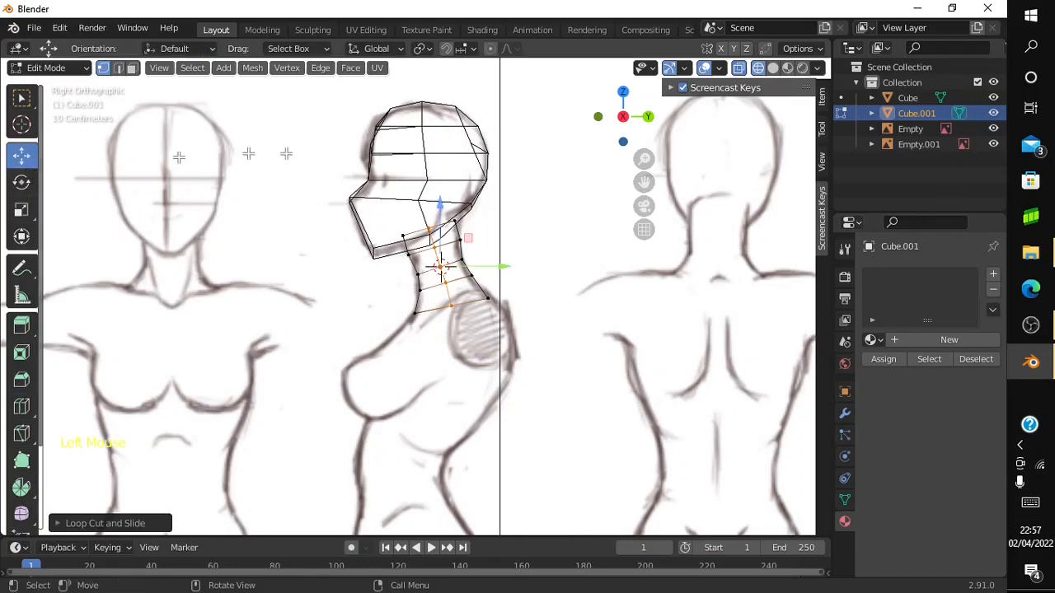
{"action": "left_click_drag", "start_coordinate": [606, 123], "coordinate": [656, 124]}
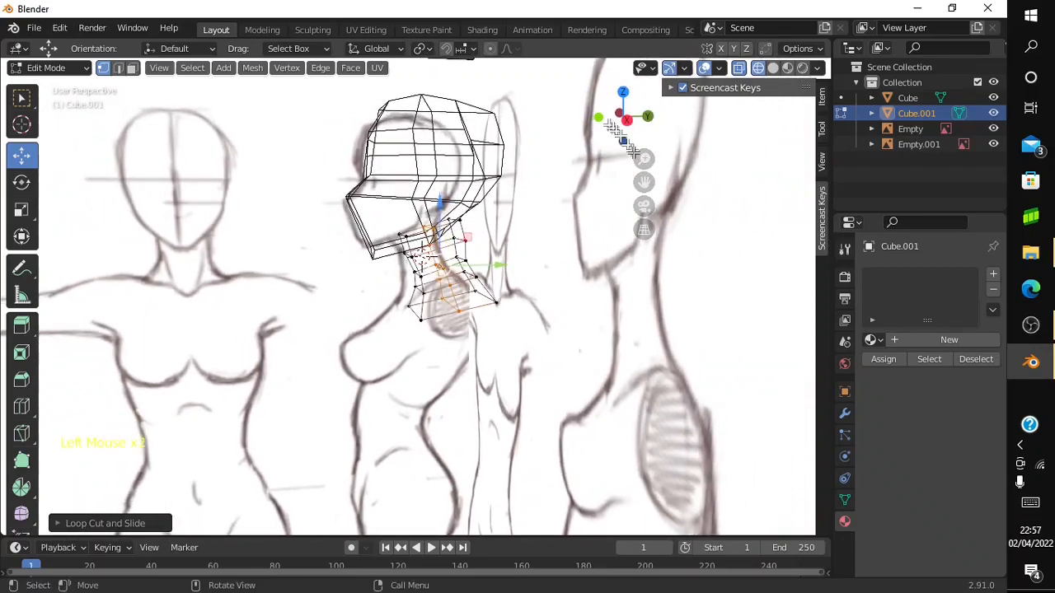
{"action": "left_click_drag", "start_coordinate": [640, 161], "coordinate": [638, 121]}
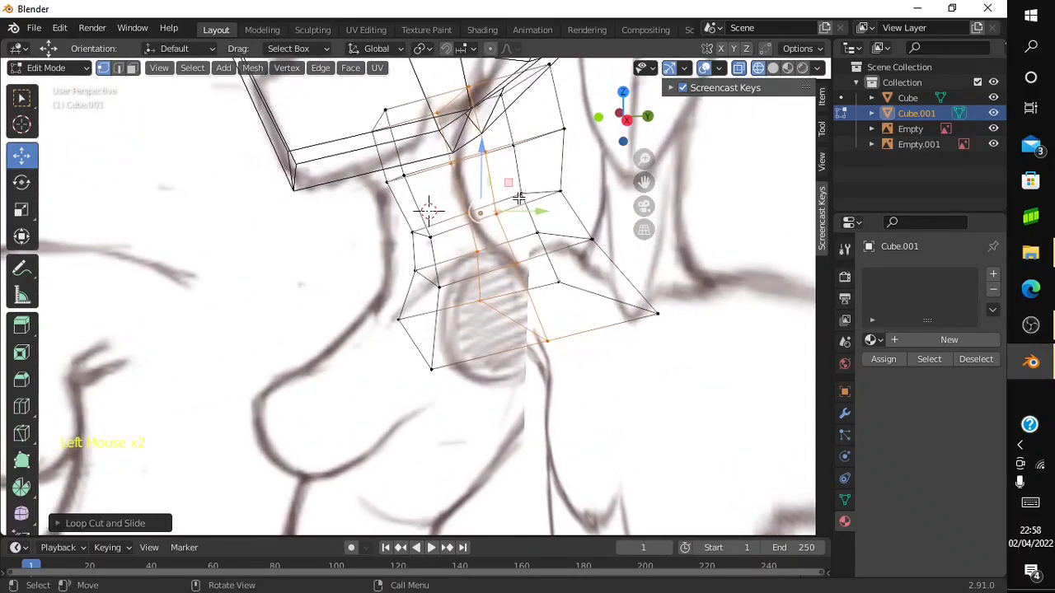
{"action": "left_click", "coordinate": [497, 143]}
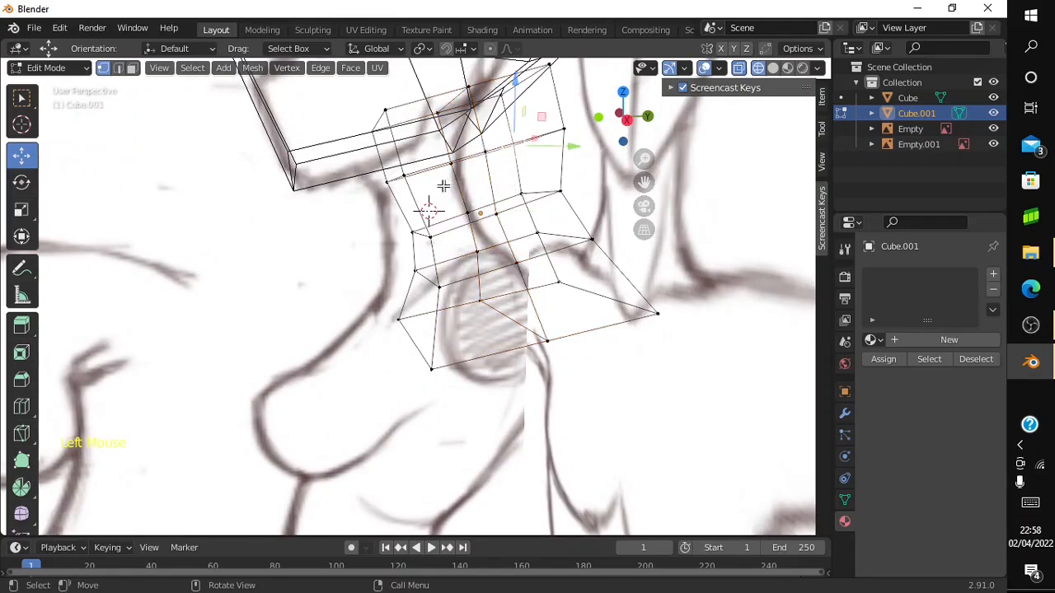
{"action": "left_click", "coordinate": [437, 142]}
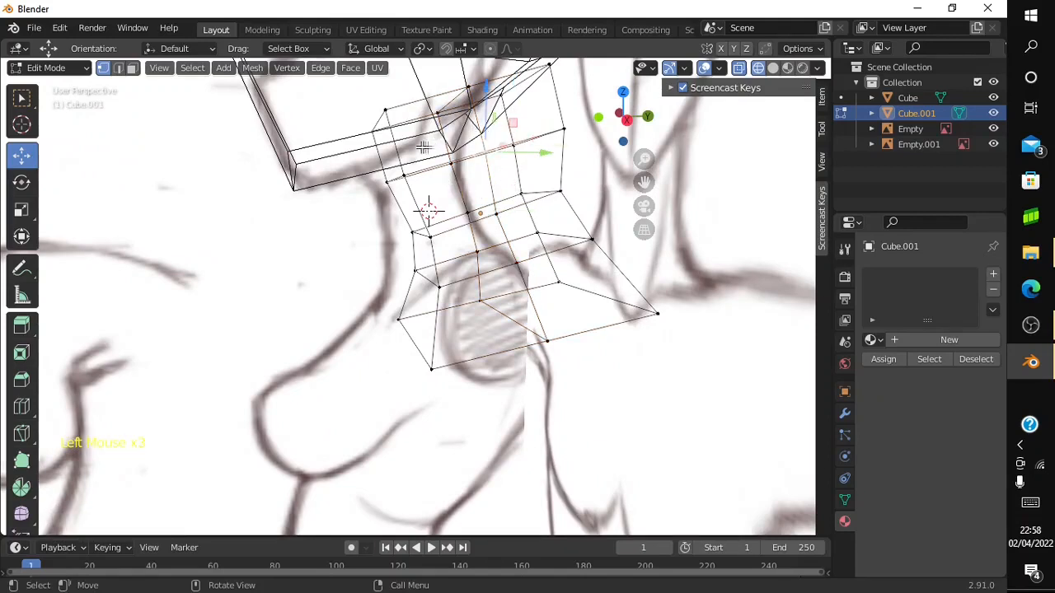
{"action": "left_click_drag", "start_coordinate": [423, 146], "coordinate": [551, 268]}
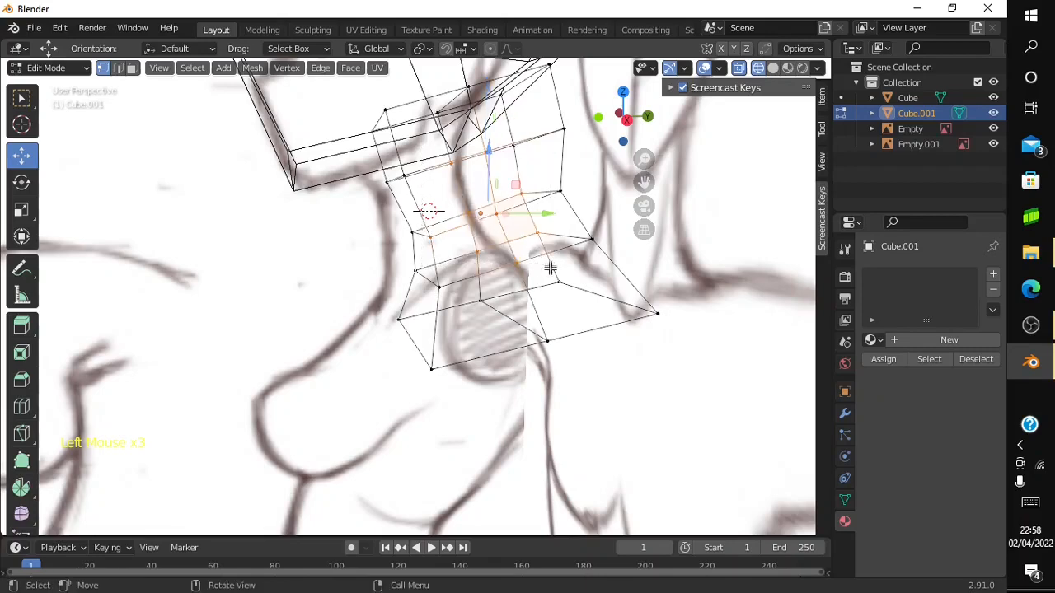
{"action": "mouse_move", "coordinate": [624, 106]}
{"action": "left_mouse_down"}
{"action": "mouse_move", "coordinate": [614, 105]}
{"action": "mouse_move", "coordinate": [624, 103]}
{"action": "left_mouse_up"}
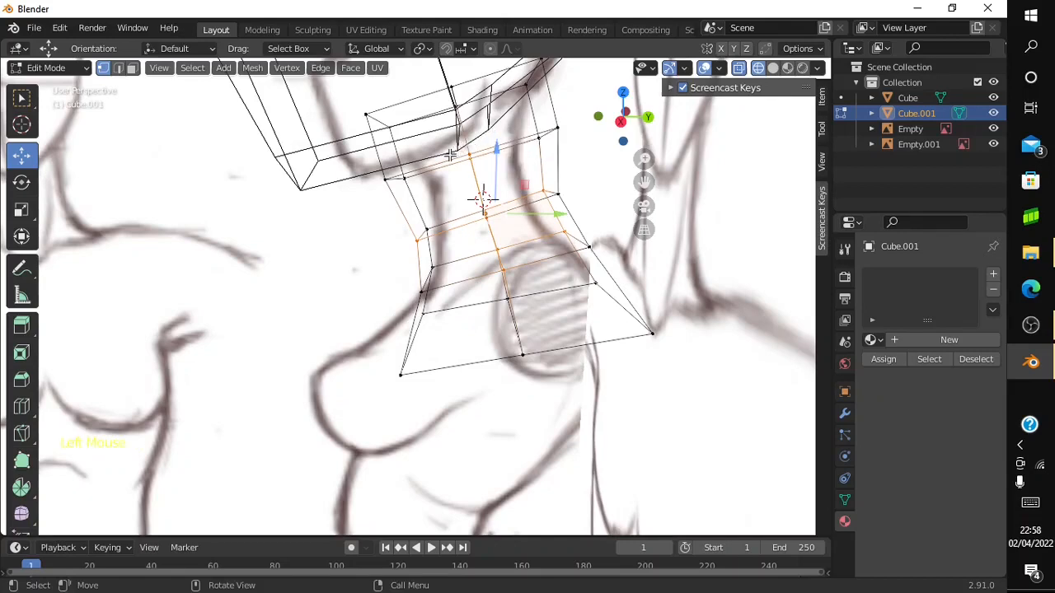
{"action": "left_click_drag", "start_coordinate": [450, 155], "coordinate": [526, 275]}
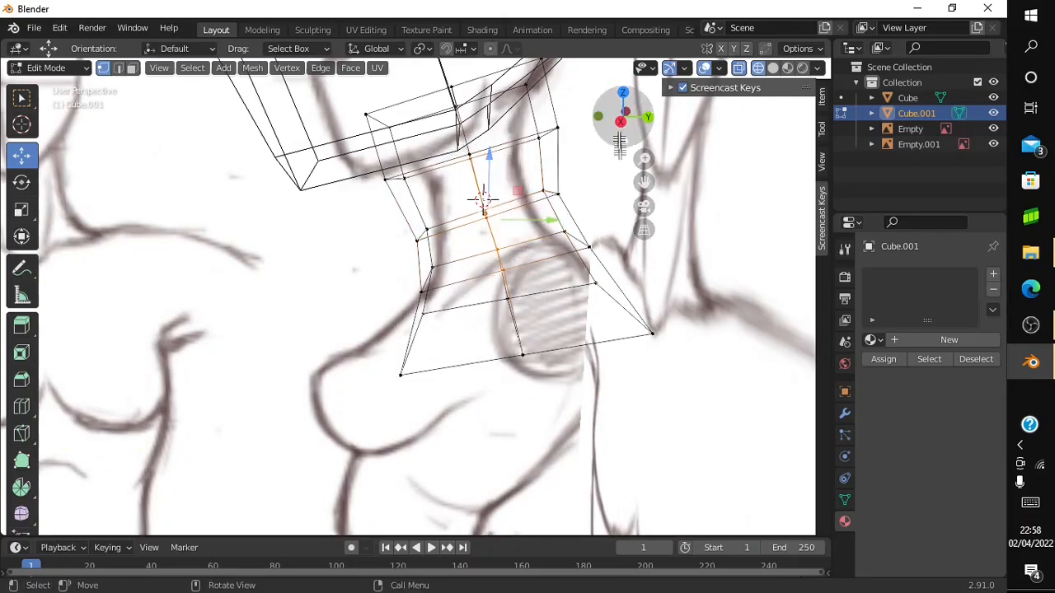
{"action": "mouse_move", "coordinate": [619, 144]}
{"action": "left_mouse_down"}
{"action": "mouse_move", "coordinate": [594, 141]}
{"action": "mouse_move", "coordinate": [614, 147]}
{"action": "left_mouse_up"}
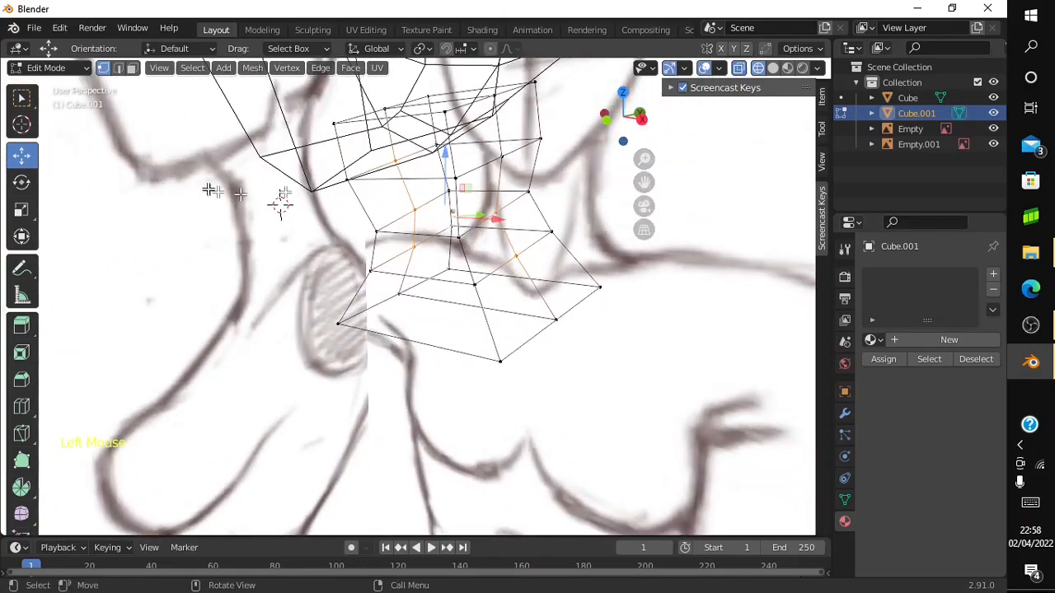
{"action": "left_click", "coordinate": [22, 209]}
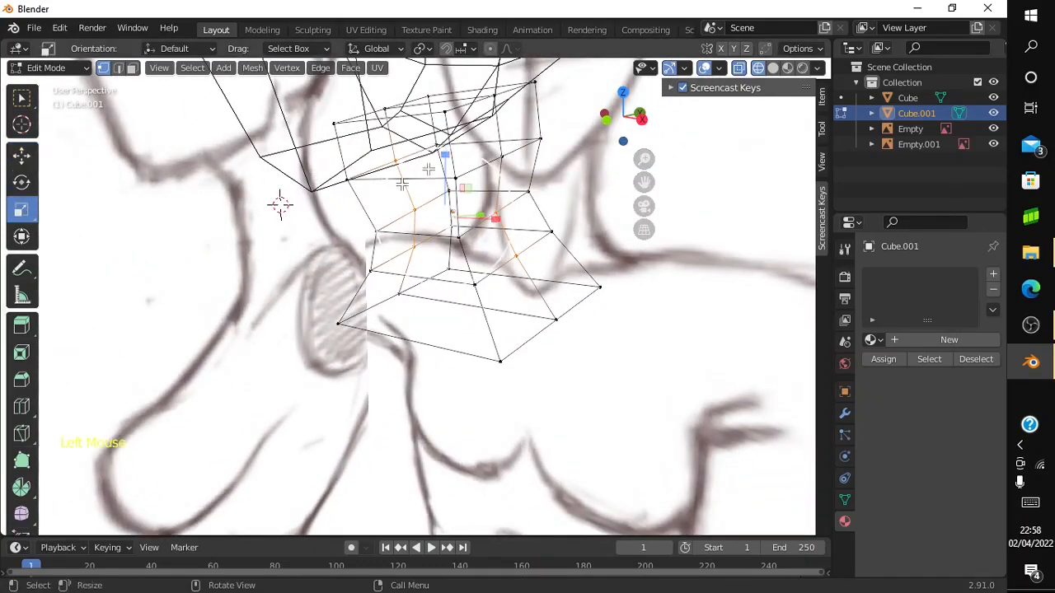
{"action": "left_click_drag", "start_coordinate": [629, 113], "coordinate": [627, 113]}
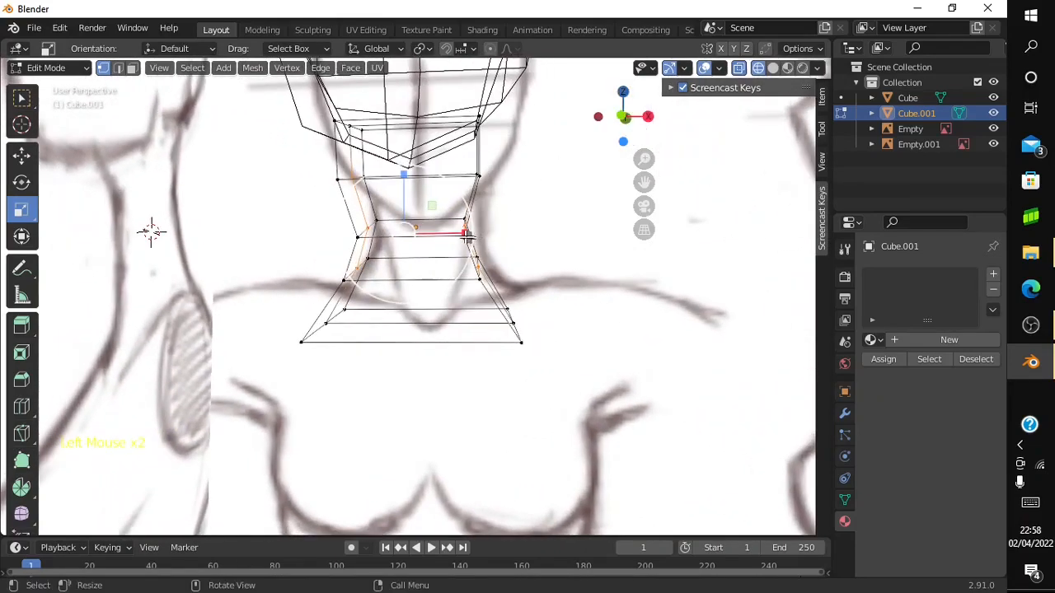
{"action": "left_click_drag", "start_coordinate": [465, 235], "coordinate": [478, 244]}
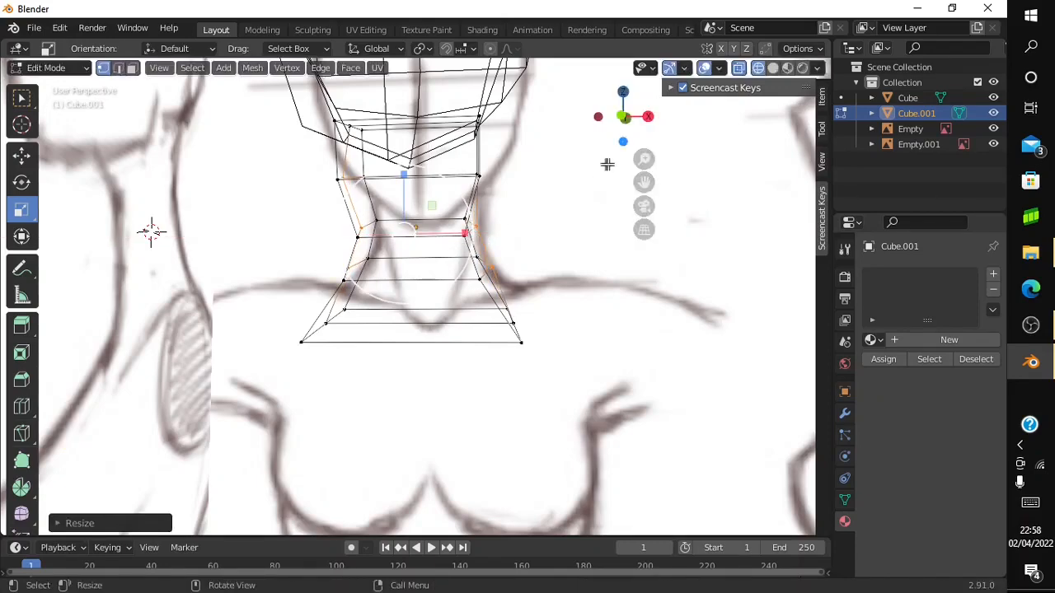
Examine the widened neck in wireframe from the back, side and front against the reference sketches
{"action": "left_click_drag", "start_coordinate": [625, 122], "coordinate": [572, 139]}
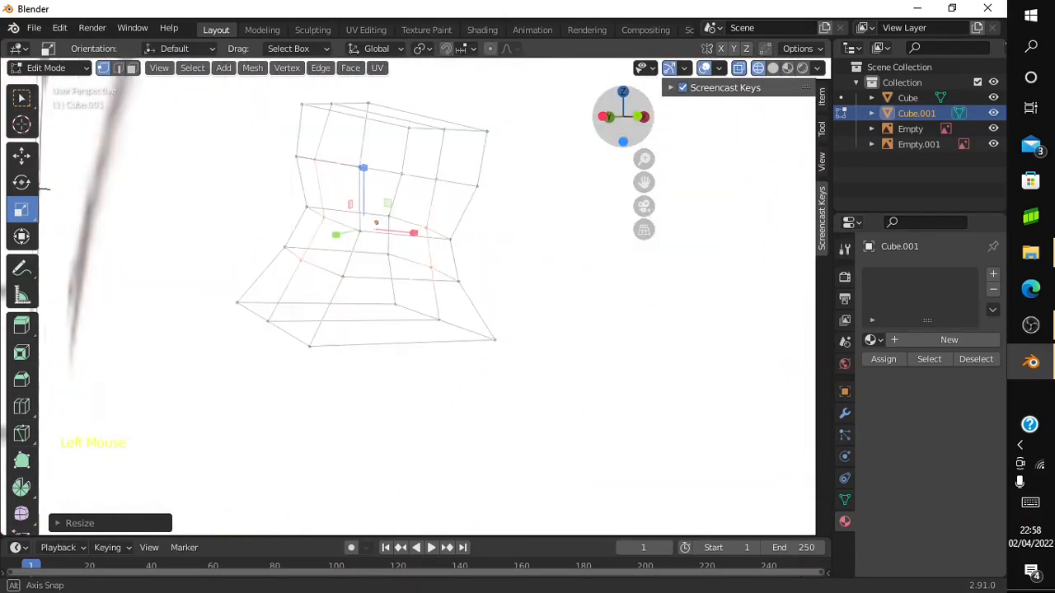
{"action": "mouse_move", "coordinate": [43, 188]}
{"action": "left_mouse_down"}
{"action": "mouse_move", "coordinate": [160, 247]}
{"action": "mouse_move", "coordinate": [330, 285]}
{"action": "mouse_move", "coordinate": [290, 239]}
{"action": "mouse_move", "coordinate": [160, 229]}
{"action": "mouse_move", "coordinate": [371, 220]}
{"action": "mouse_move", "coordinate": [631, 134]}
{"action": "left_mouse_up"}
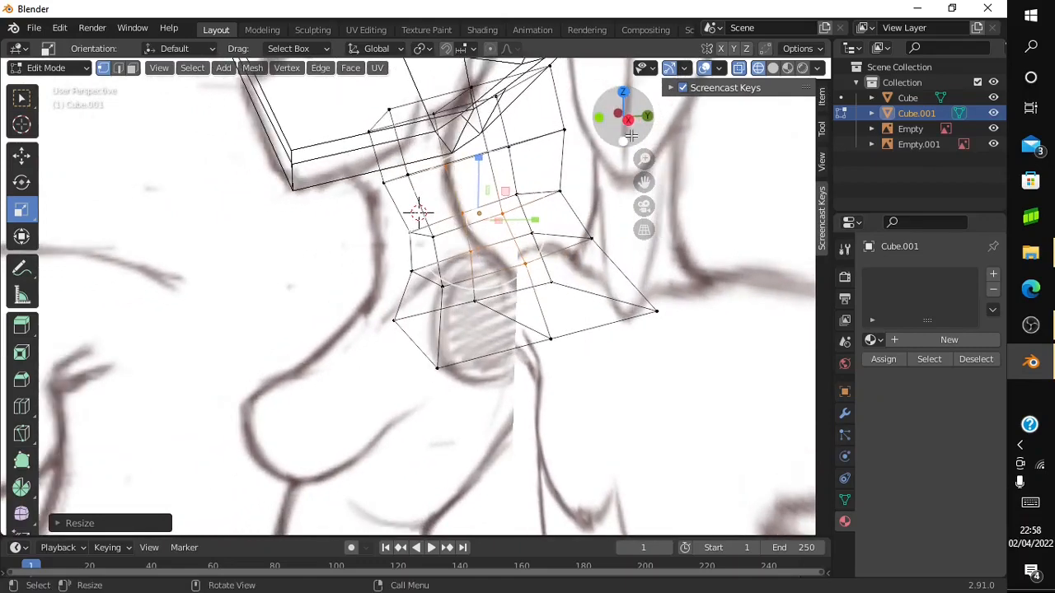
{"action": "mouse_move", "coordinate": [415, 169]}
{"action": "left_mouse_down"}
{"action": "mouse_move", "coordinate": [421, 247]}
{"action": "mouse_move", "coordinate": [400, 182]}
{"action": "left_mouse_up"}
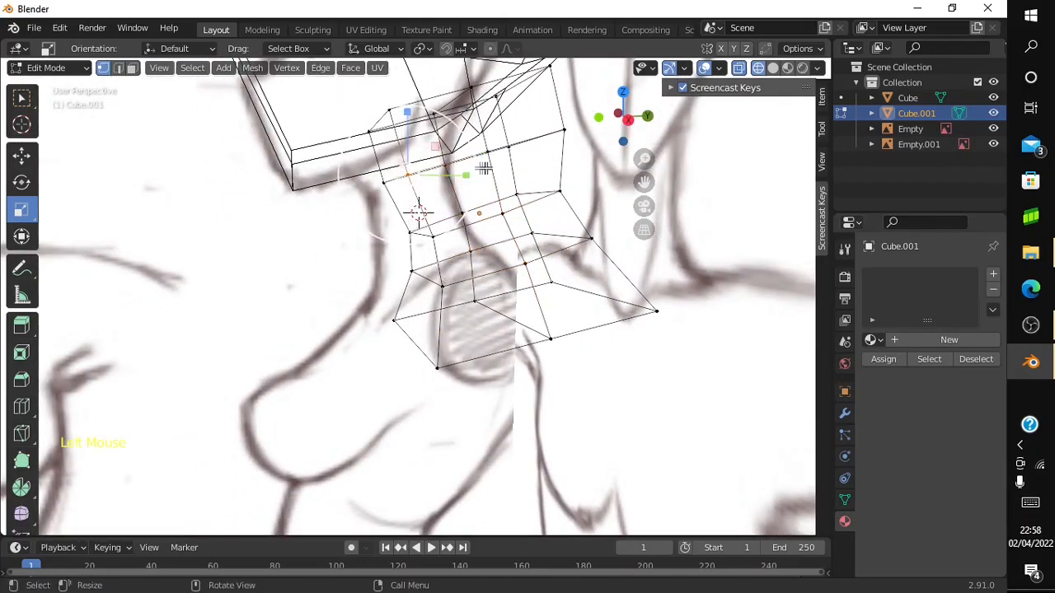
{"action": "mouse_move", "coordinate": [624, 115]}
{"action": "left_mouse_down"}
{"action": "mouse_move", "coordinate": [593, 124]}
{"action": "mouse_move", "coordinate": [610, 121]}
{"action": "left_mouse_up"}
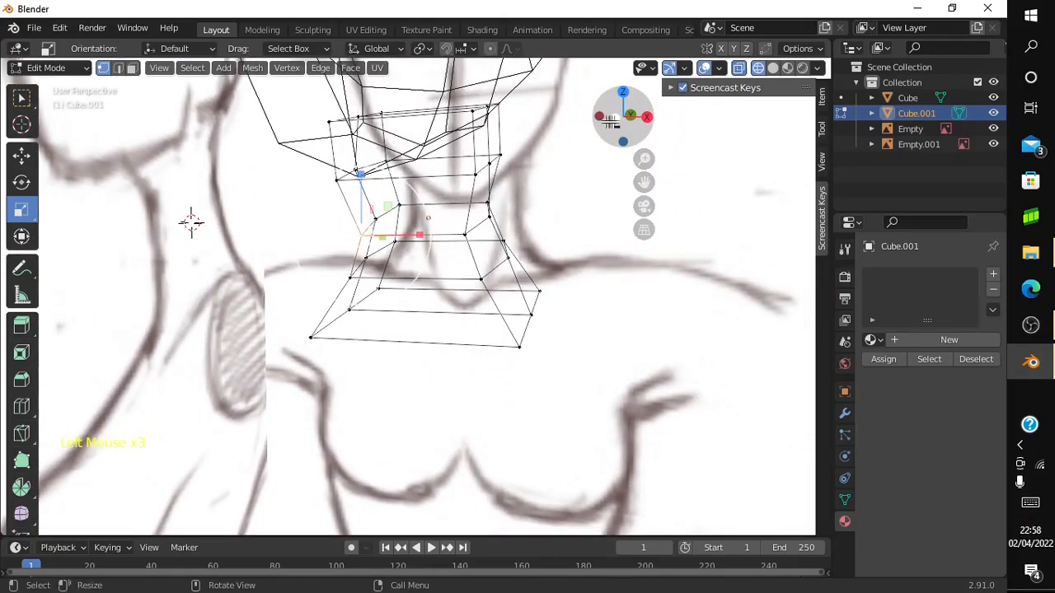
{"action": "left_click", "coordinate": [614, 121]}
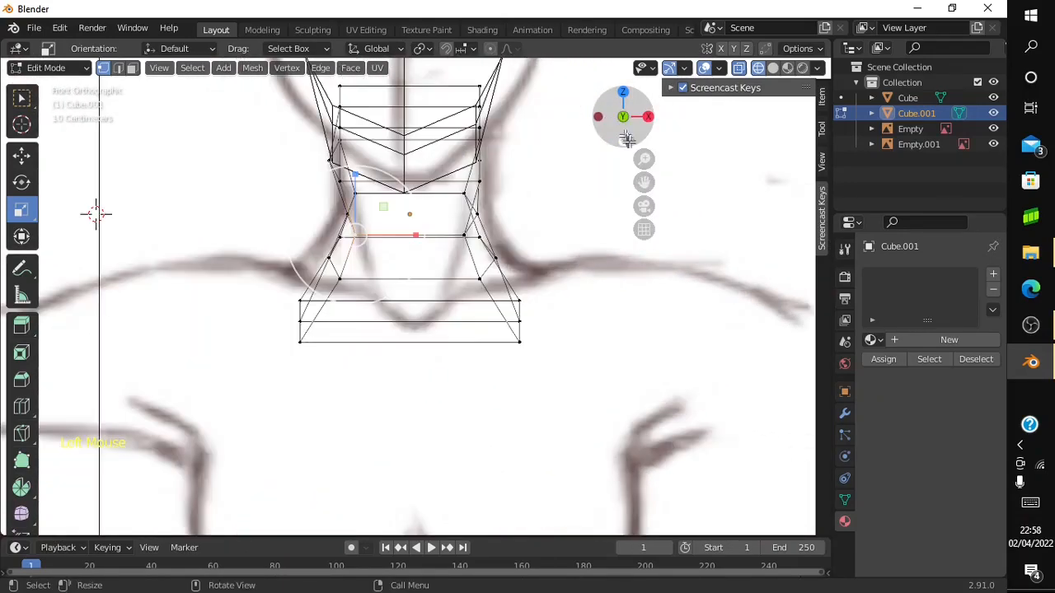
{"action": "left_click_drag", "start_coordinate": [642, 160], "coordinate": [639, 165]}
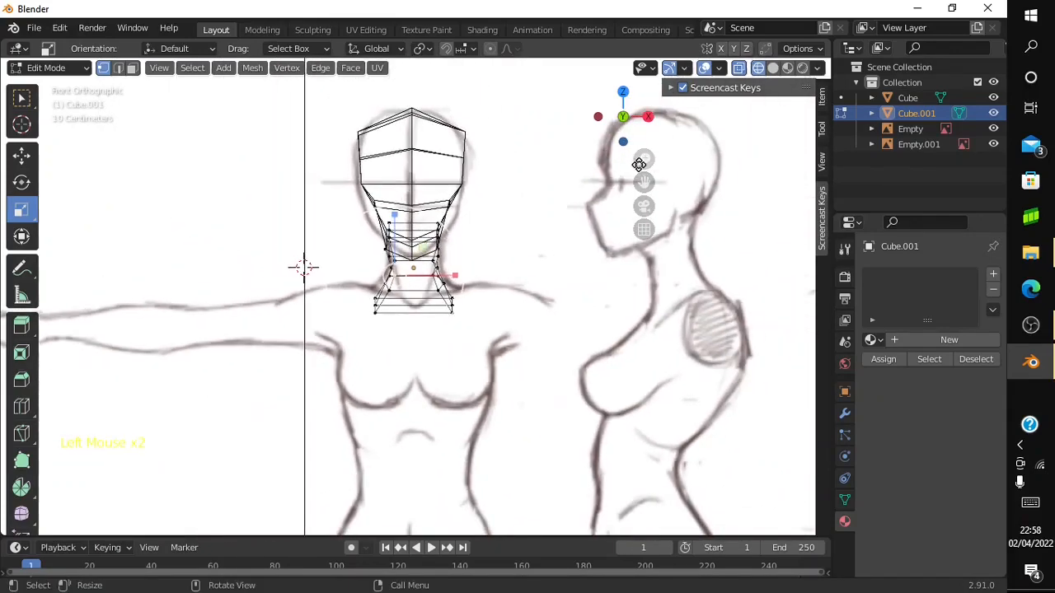
Switch to solid shading and Object Mode, and give the neck a new material with a teal viewport display color matching the head
{"action": "left_click", "coordinate": [773, 68]}
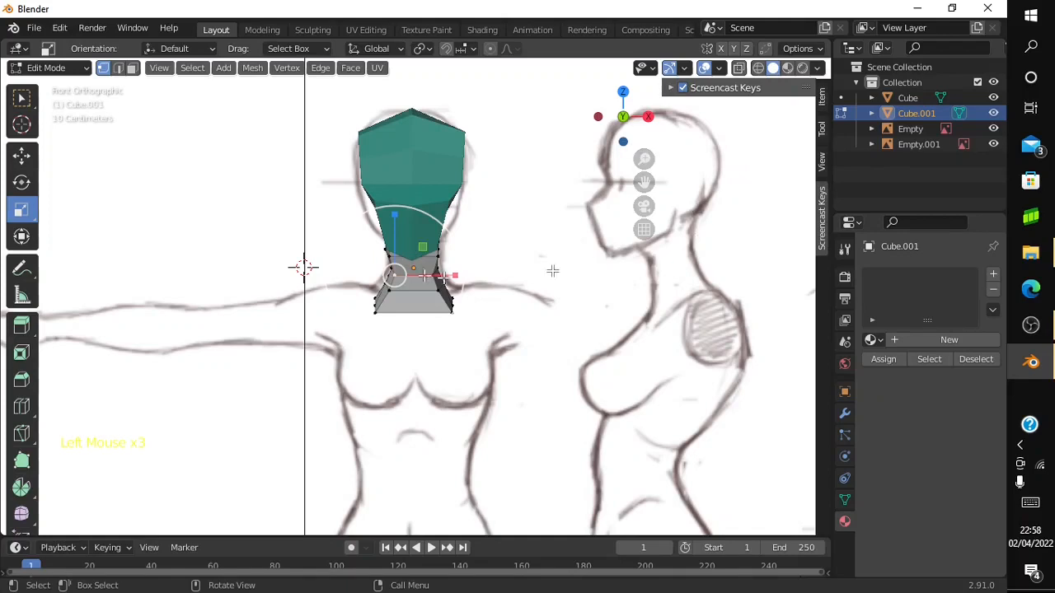
{"action": "left_click", "coordinate": [66, 69]}
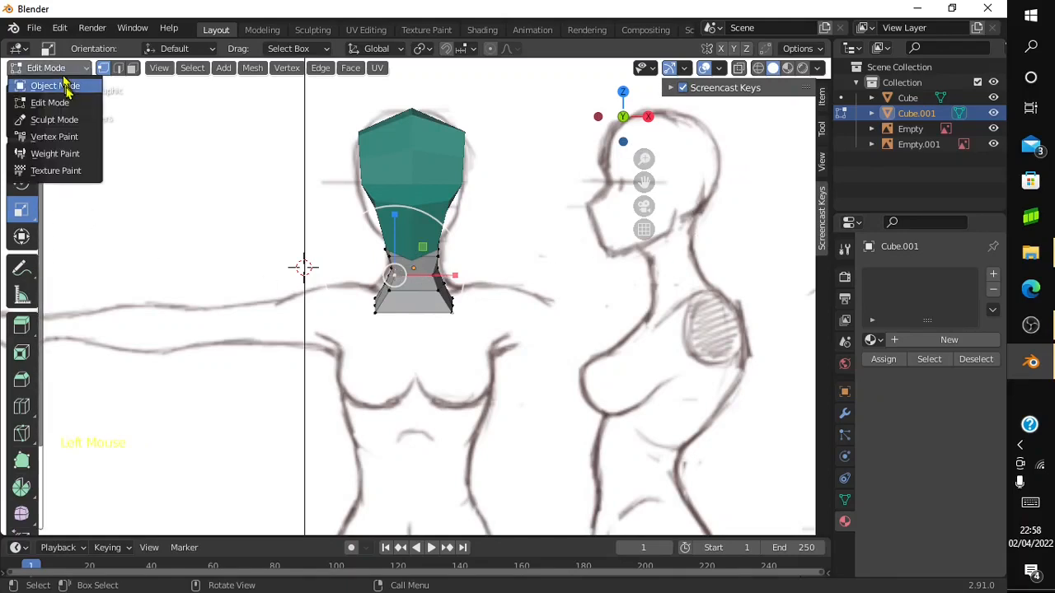
{"action": "left_click", "coordinate": [66, 87]}
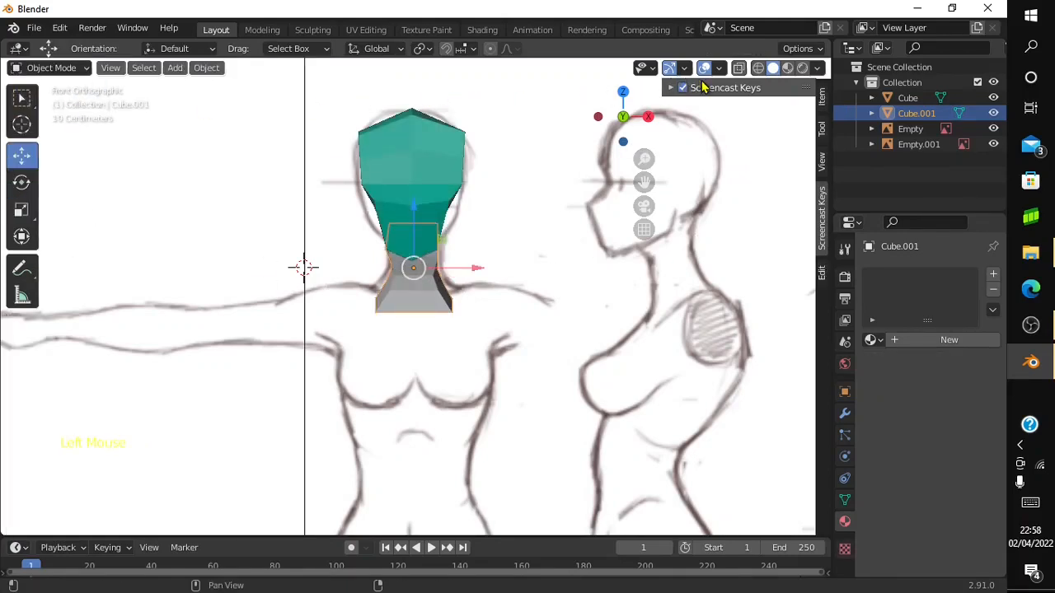
{"action": "left_click", "coordinate": [919, 340]}
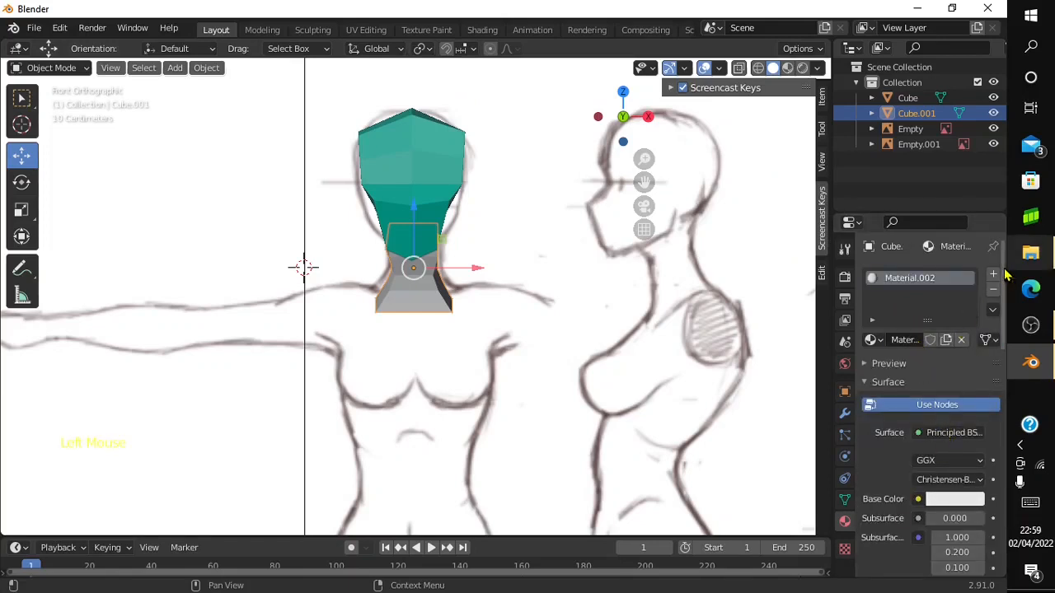
{"action": "left_click_drag", "start_coordinate": [1004, 274], "coordinate": [1043, 531]}
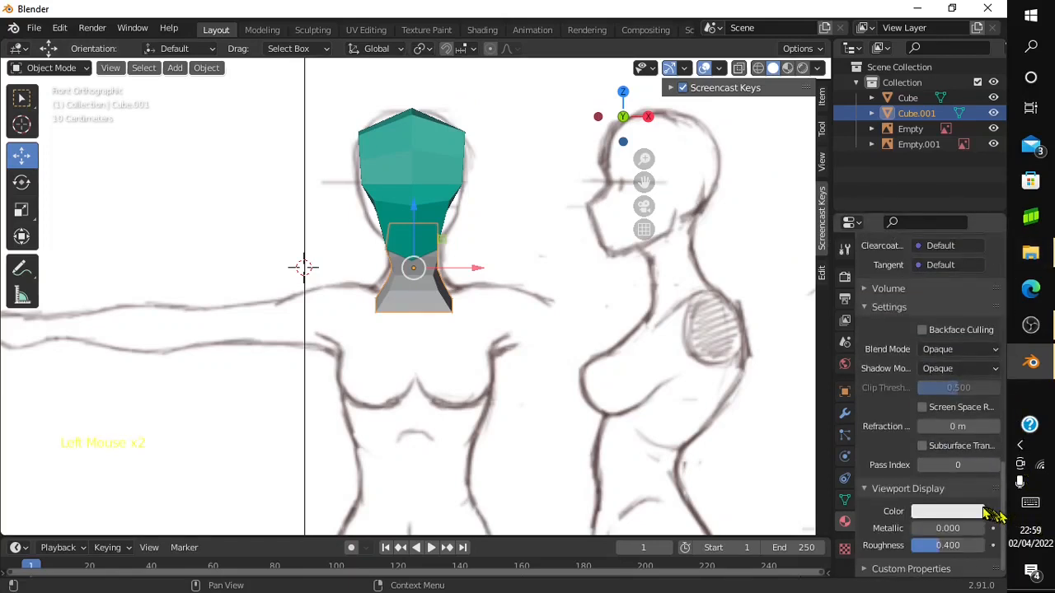
{"action": "left_click", "coordinate": [979, 512]}
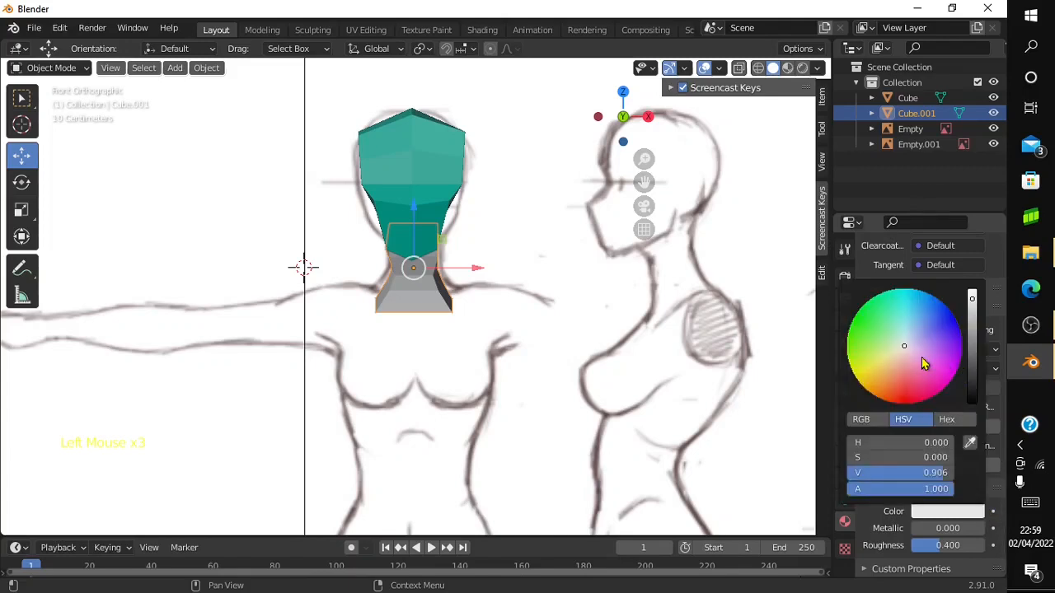
{"action": "left_click_drag", "start_coordinate": [907, 354], "coordinate": [892, 295]}
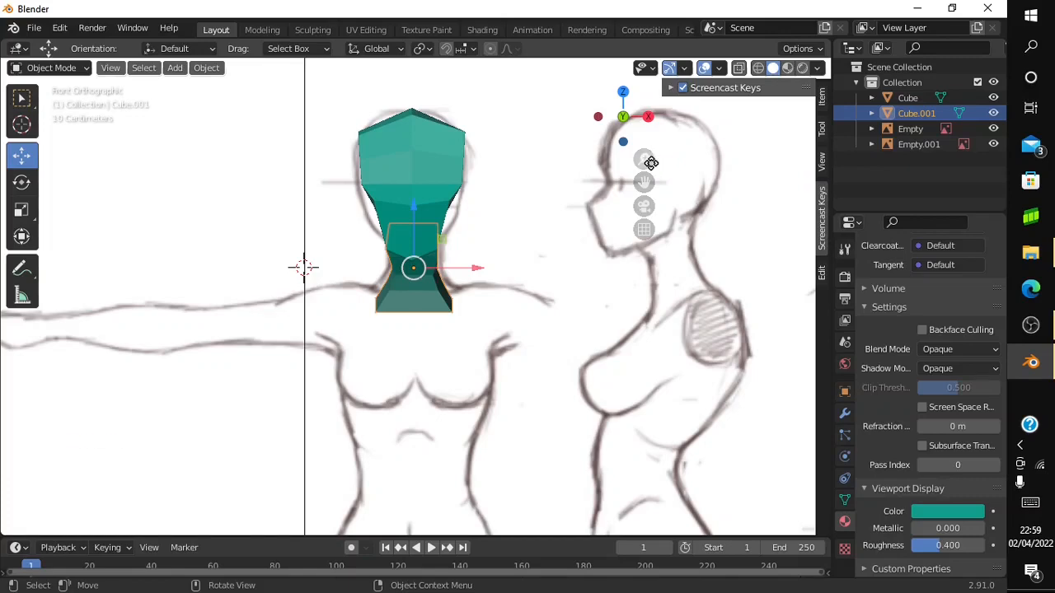
In the front view, place the 3D cursor at the center of the sketched upper chest, and select the front reference image
{"action": "mouse_move", "coordinate": [646, 160]}
{"action": "left_mouse_down"}
{"action": "mouse_move", "coordinate": [651, 198]}
{"action": "mouse_move", "coordinate": [648, 91]}
{"action": "left_mouse_up"}
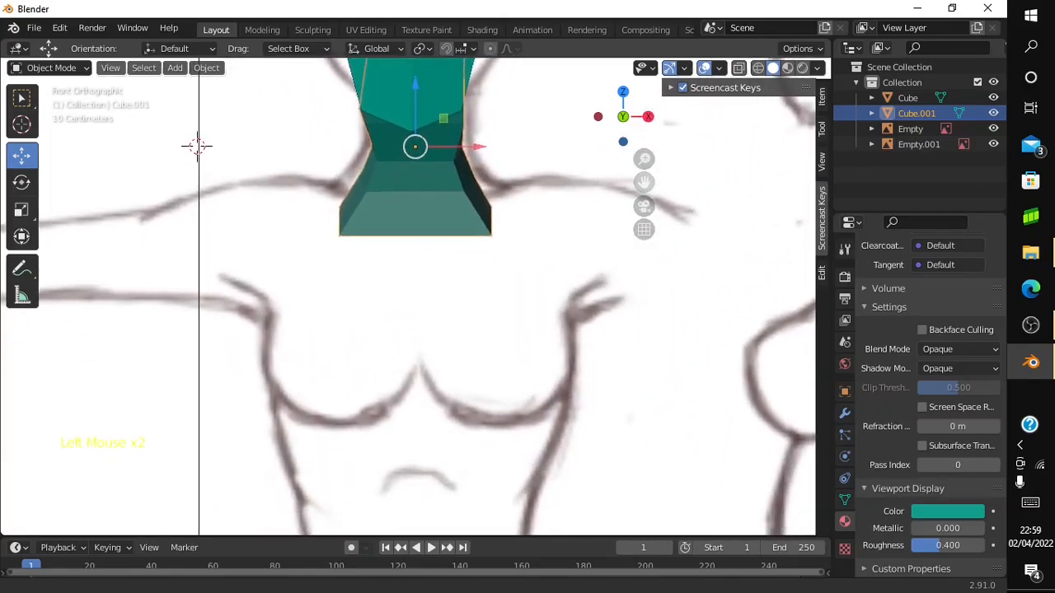
{"action": "left_click_drag", "start_coordinate": [649, 189], "coordinate": [640, 146]}
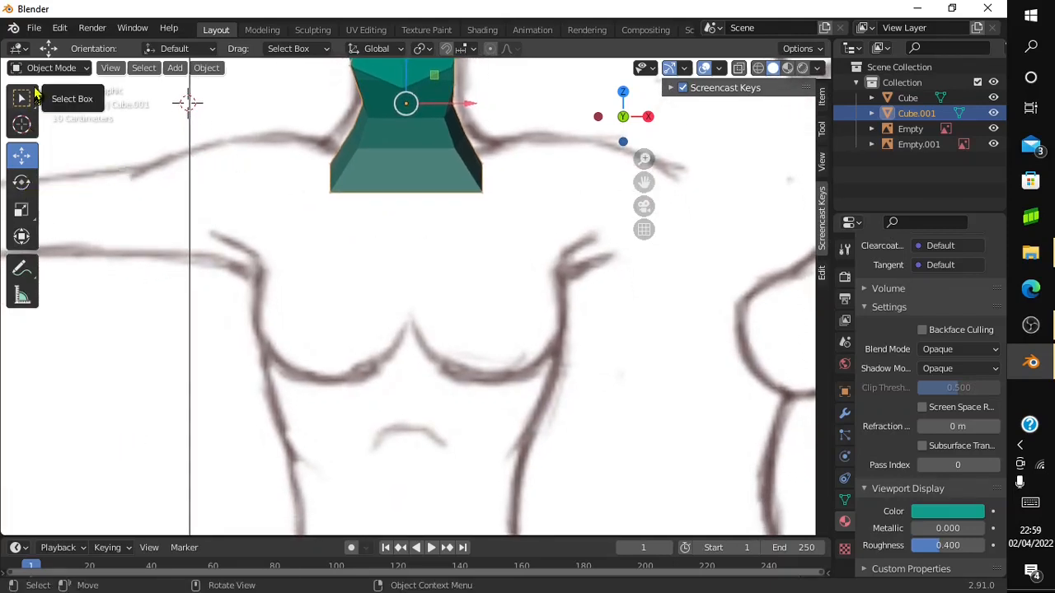
{"action": "left_click", "coordinate": [23, 123]}
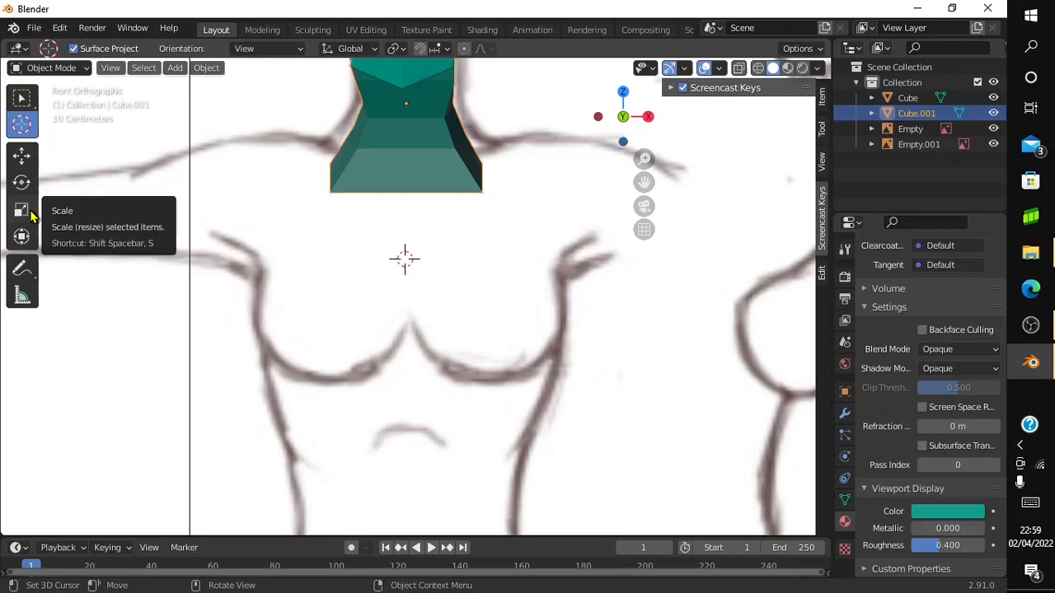
{"action": "left_click", "coordinate": [22, 155]}
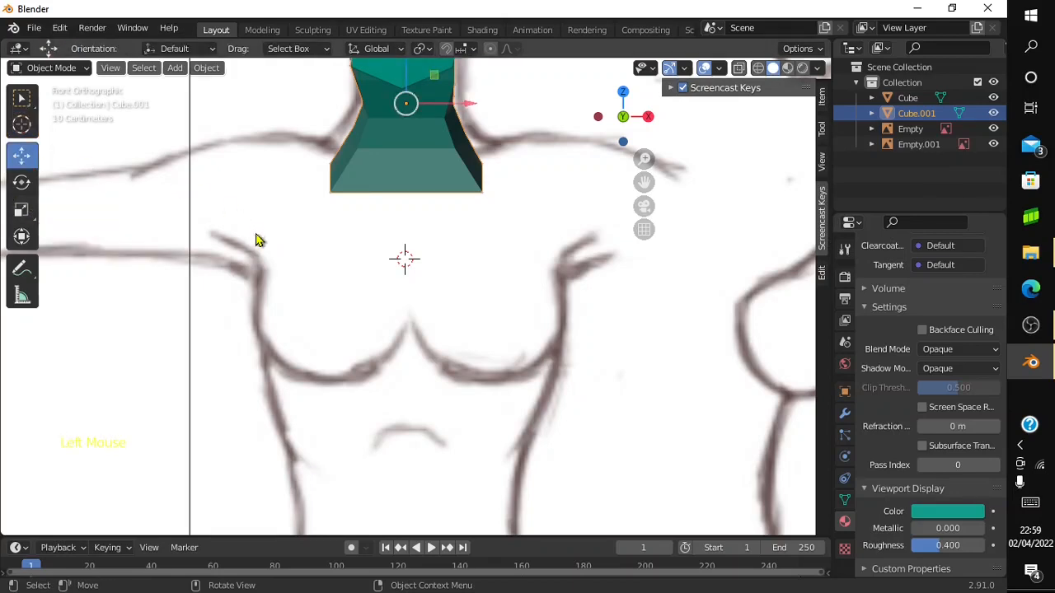
{"action": "left_click", "coordinate": [321, 263]}
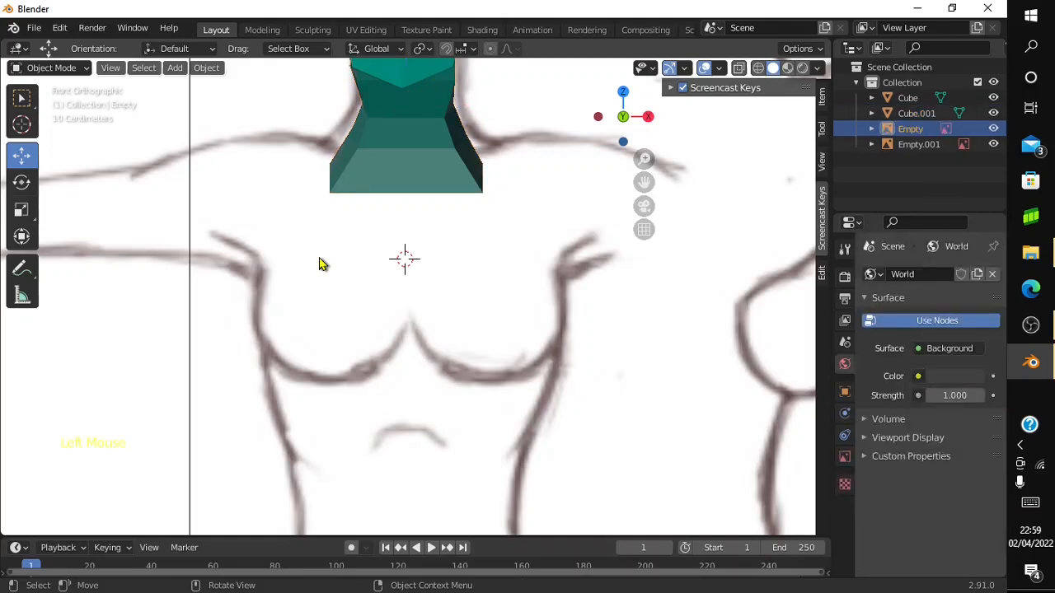
Add a cube mesh at the 3D cursor over the chest of the front reference sketch
{"action": "key", "text": "shift"}
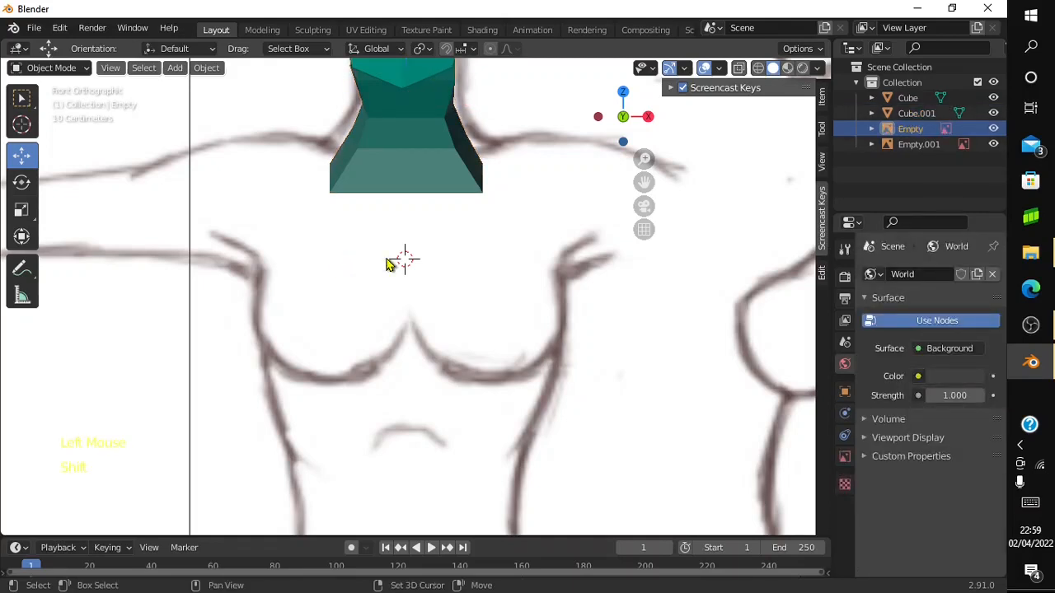
{"action": "key", "text": "shift+a"}
{"action": "mouse_move", "coordinate": [387, 264]}
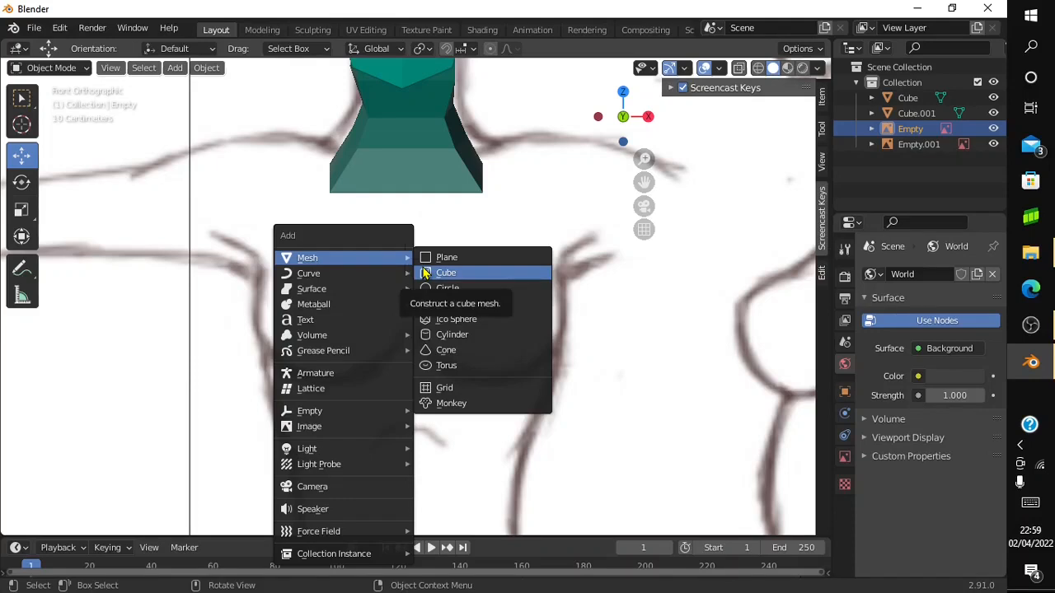
{"action": "left_click", "coordinate": [425, 273]}
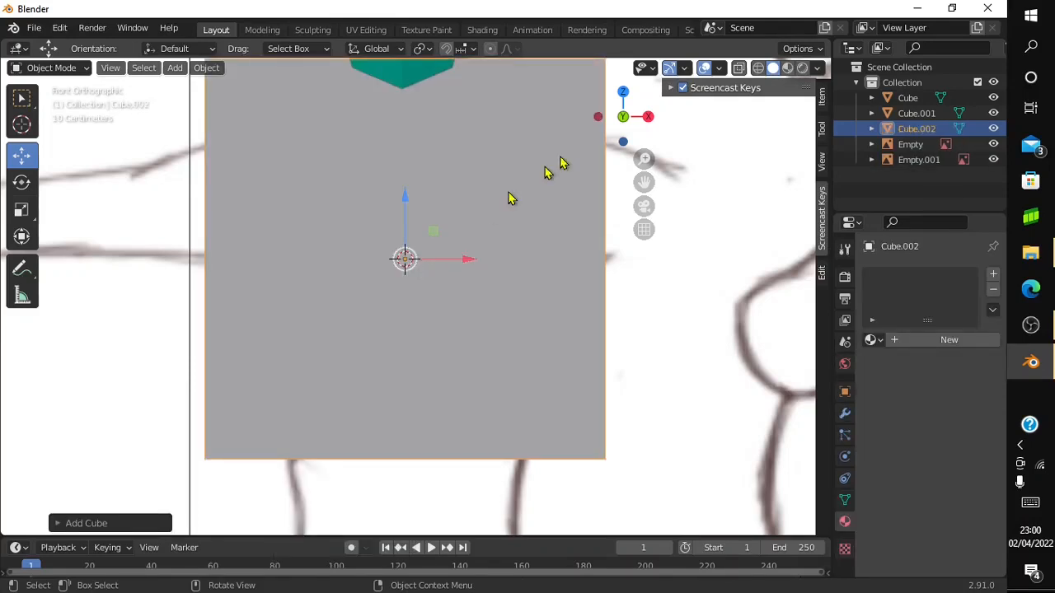
Set the Screencast Keys text color to black by lowering its value to 0
{"action": "left_click", "coordinate": [696, 88]}
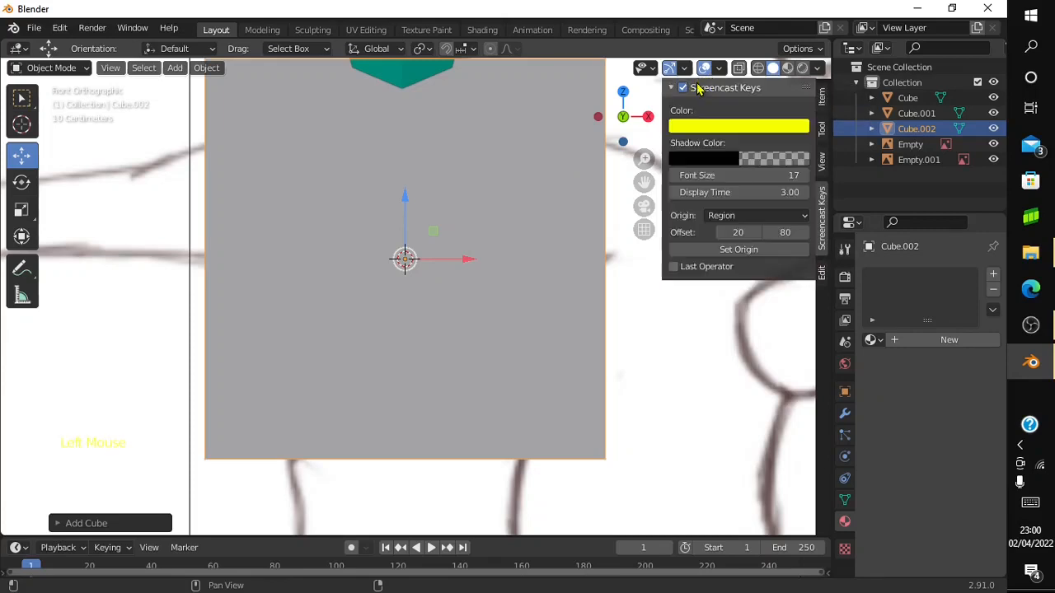
{"action": "left_click", "coordinate": [719, 127]}
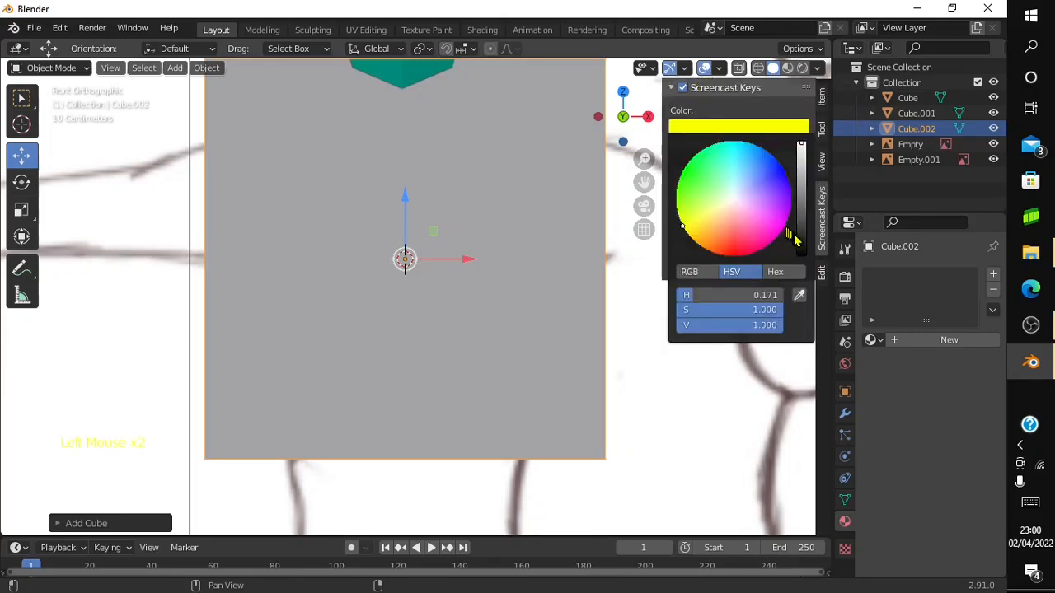
{"action": "left_click_drag", "start_coordinate": [796, 240], "coordinate": [801, 255]}
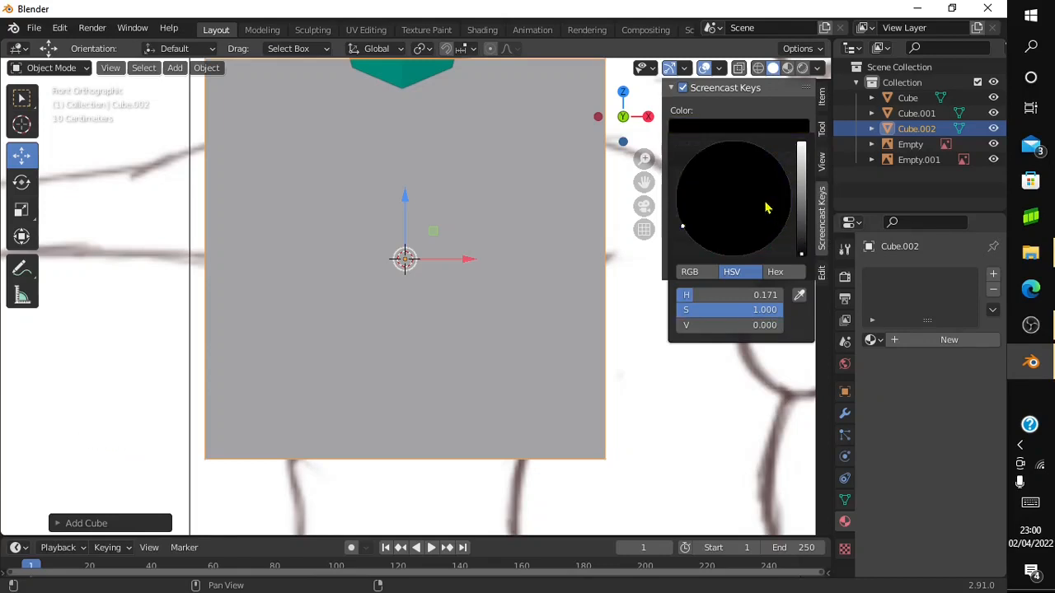
{"action": "left_click", "coordinate": [674, 87]}
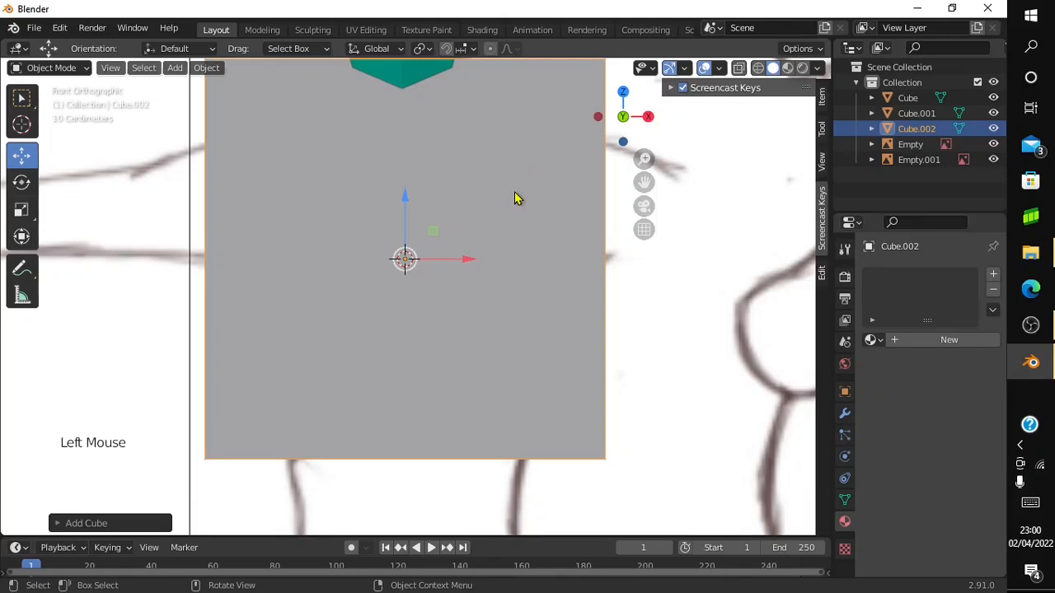
Scale the cube down to the chest's width, then shorten it along Z to span from shoulder line to underbust
{"action": "left_click", "coordinate": [37, 206]}
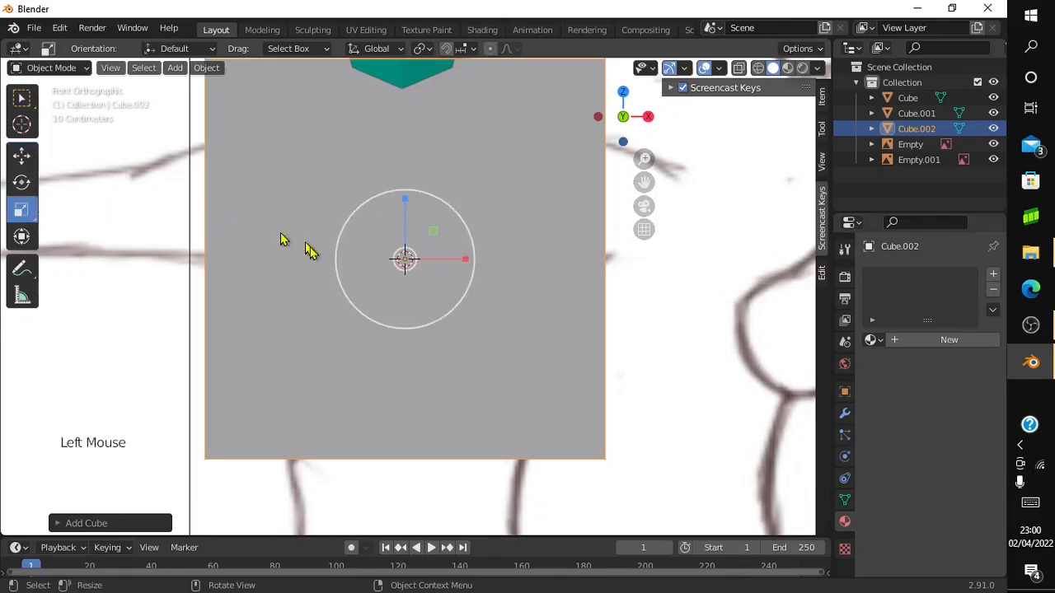
{"action": "mouse_move", "coordinate": [411, 306]}
{"action": "left_mouse_down"}
{"action": "mouse_move", "coordinate": [382, 280]}
{"action": "mouse_move", "coordinate": [394, 294]}
{"action": "left_mouse_up"}
{"action": "left_click_drag", "start_coordinate": [451, 275], "coordinate": [447, 265]}
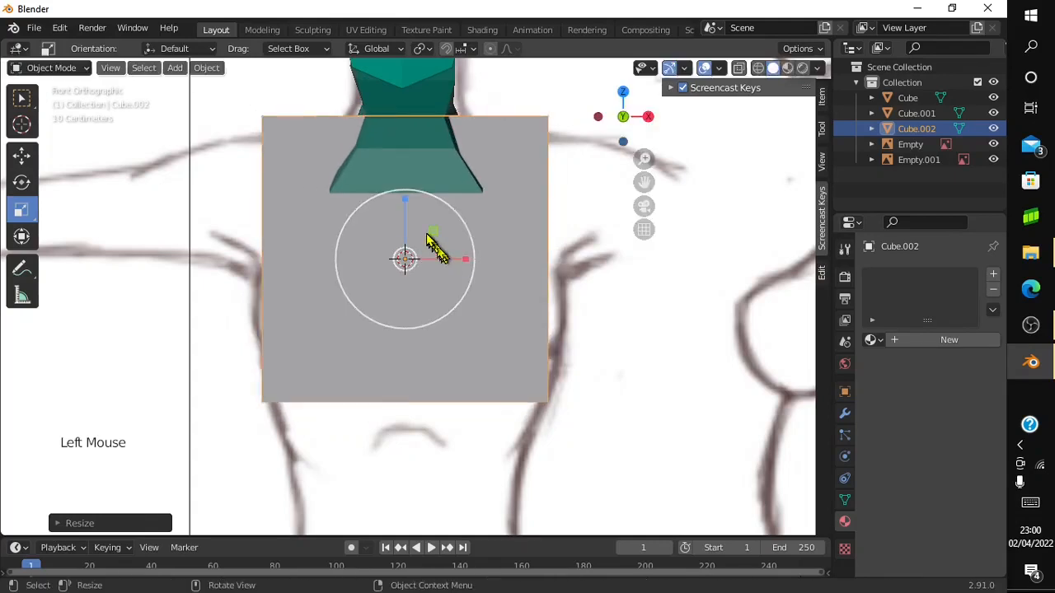
{"action": "left_click_drag", "start_coordinate": [405, 210], "coordinate": [409, 219]}
{"action": "left_click", "coordinate": [410, 216]}
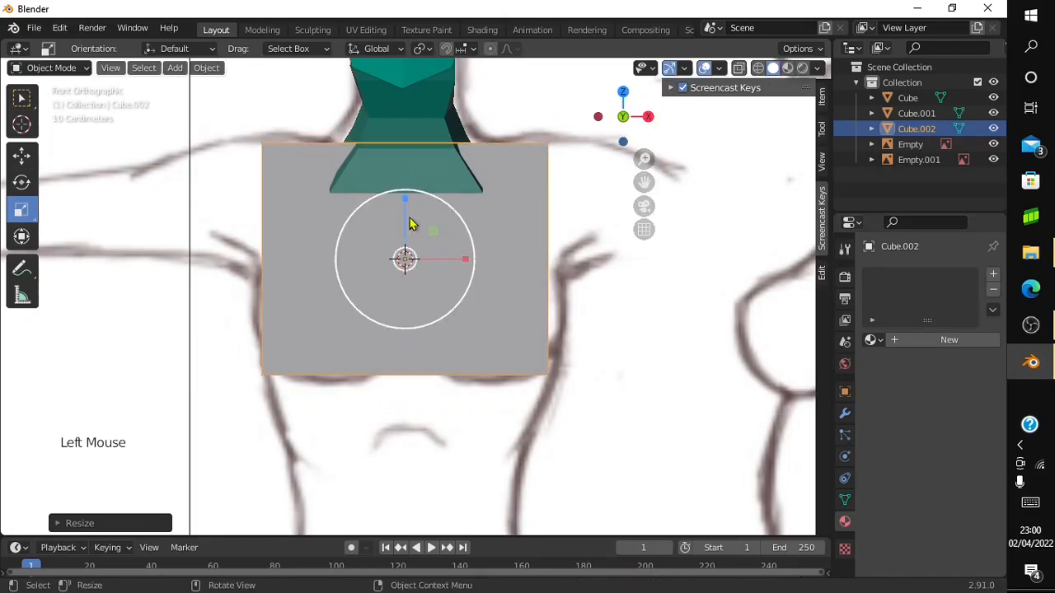
Lower the cube slightly along Z and shift it forward along Y over the torso in the side reference
{"action": "left_click", "coordinate": [31, 157]}
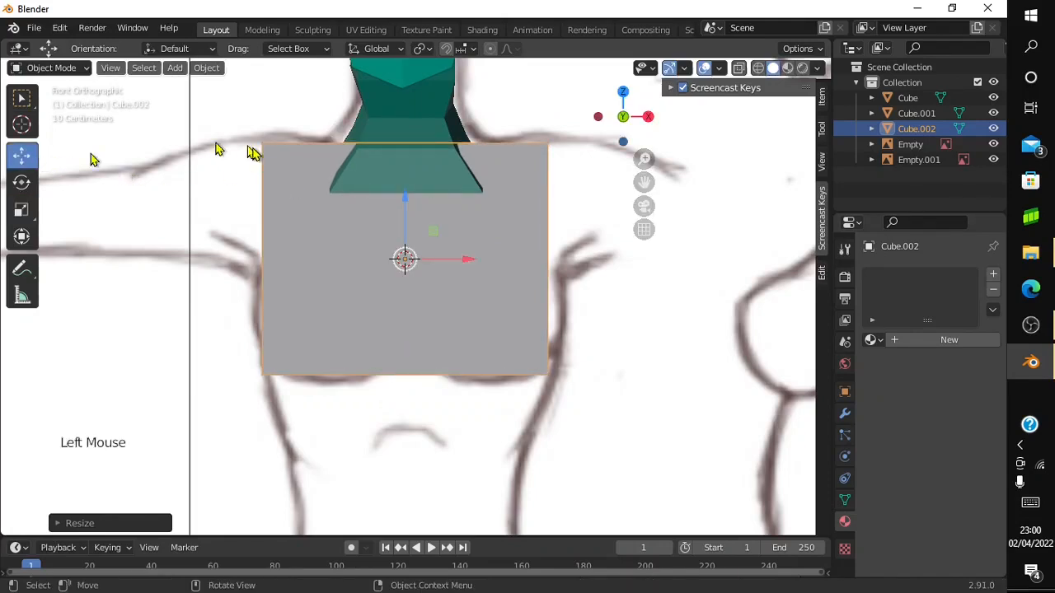
{"action": "left_click_drag", "start_coordinate": [407, 196], "coordinate": [412, 224]}
{"action": "left_click", "coordinate": [642, 113]}
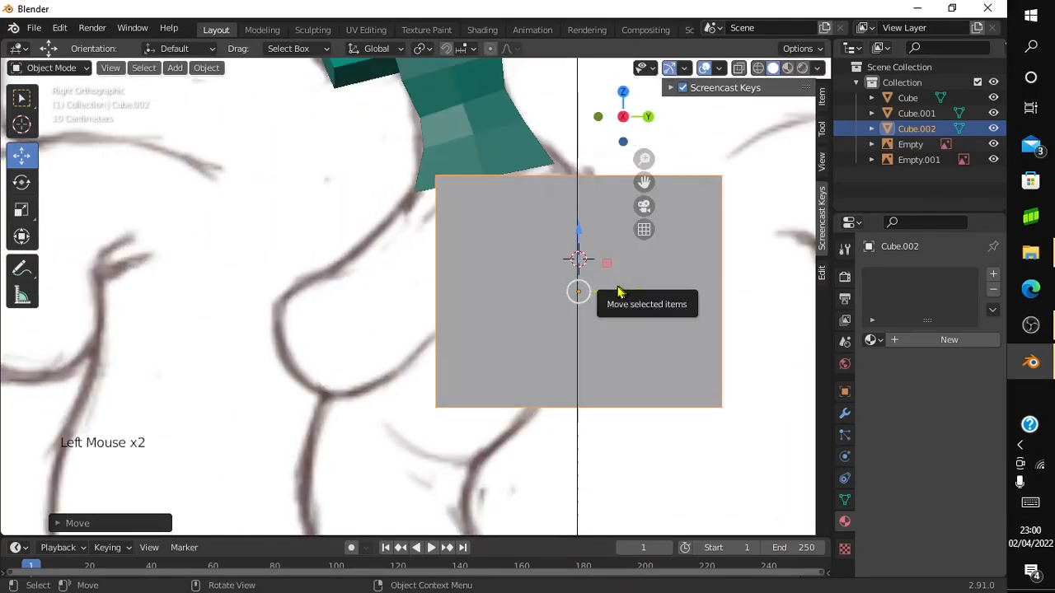
{"action": "left_click_drag", "start_coordinate": [617, 290], "coordinate": [473, 324]}
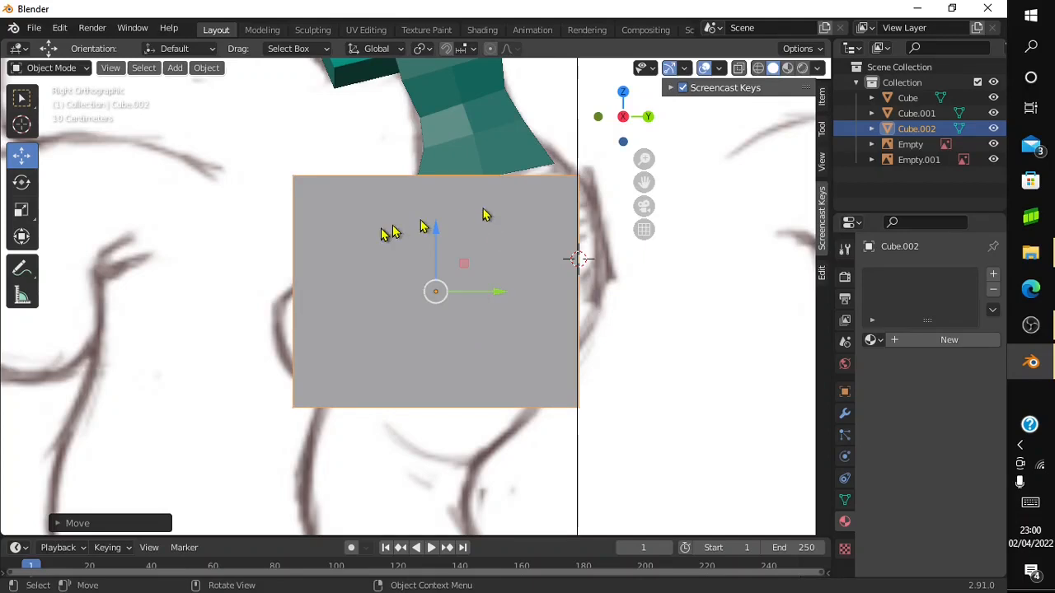
Stretch the cube along Z in the side view so its top reaches the base of the neck
{"action": "left_click", "coordinate": [22, 210]}
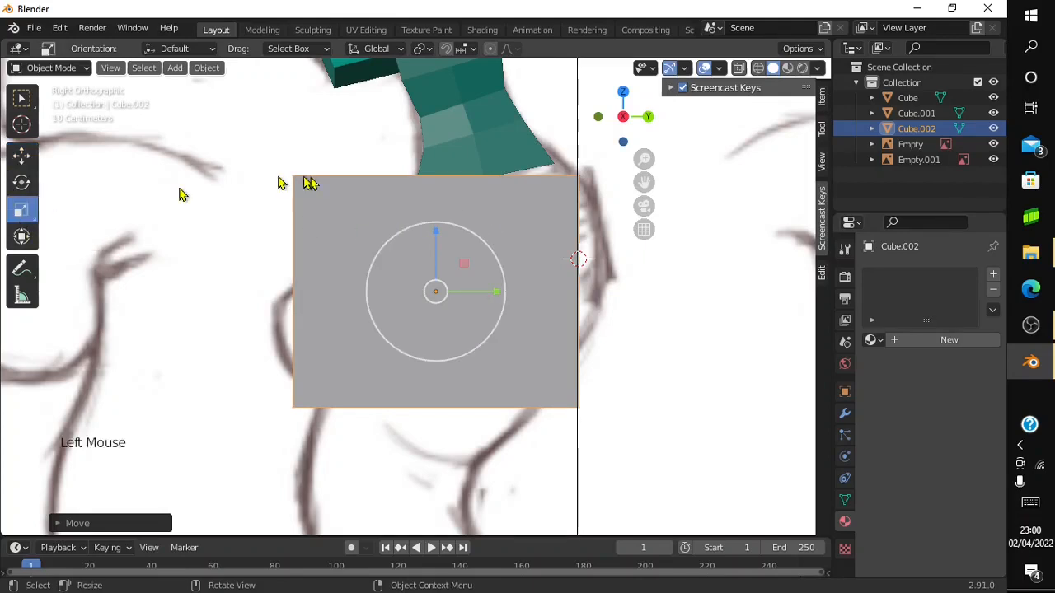
{"action": "left_click", "coordinate": [436, 239]}
{"action": "mouse_move", "coordinate": [436, 239]}
{"action": "left_mouse_down"}
{"action": "mouse_move", "coordinate": [428, 216]}
{"action": "mouse_move", "coordinate": [434, 228]}
{"action": "left_mouse_up"}
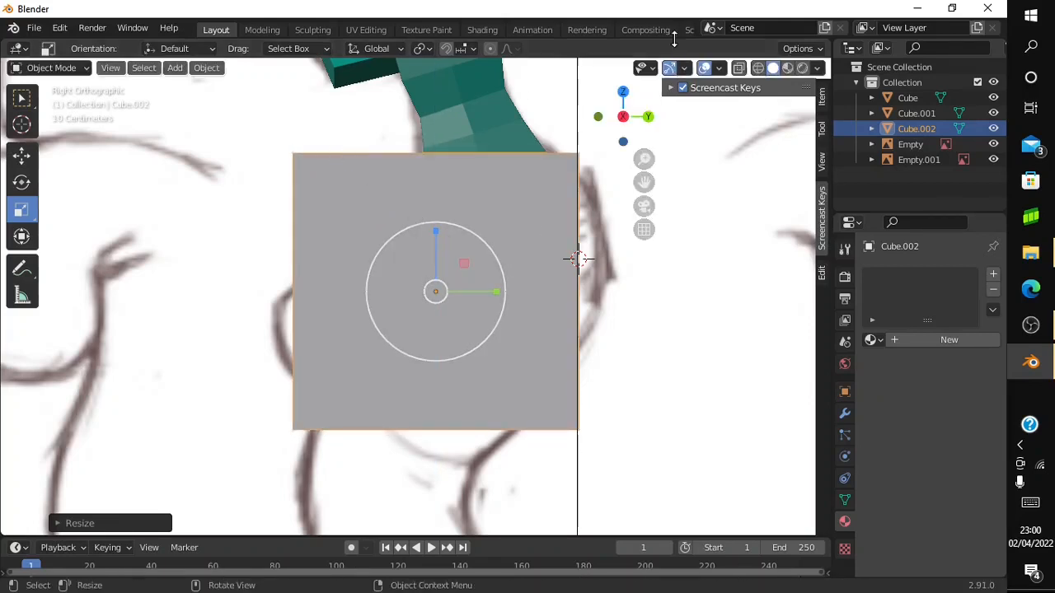
Switch the viewport to wireframe shading and put the torso cube in Edit Mode
{"action": "left_click", "coordinate": [758, 67]}
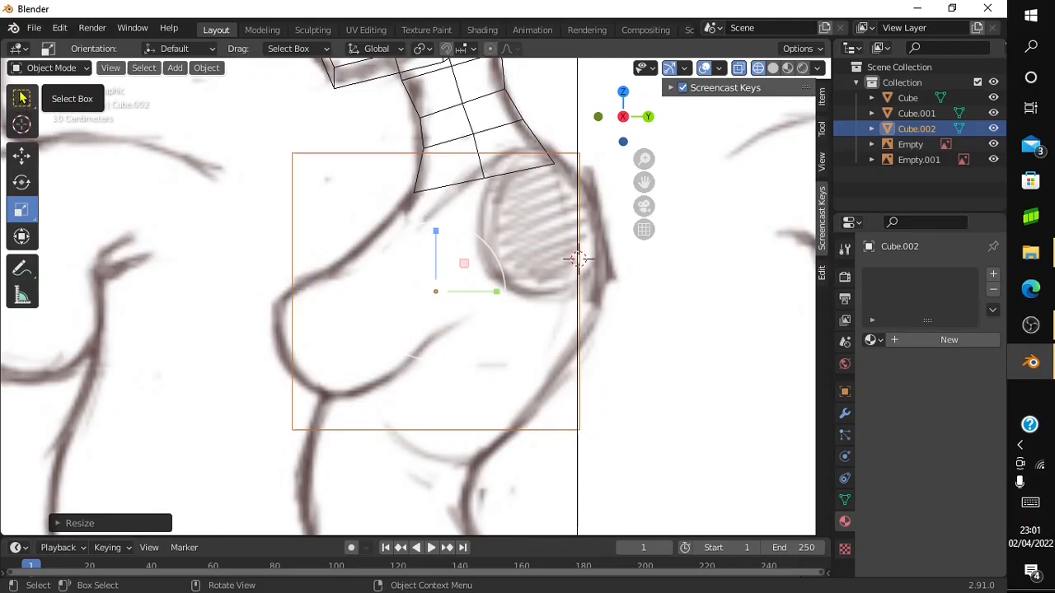
{"action": "left_click", "coordinate": [32, 70]}
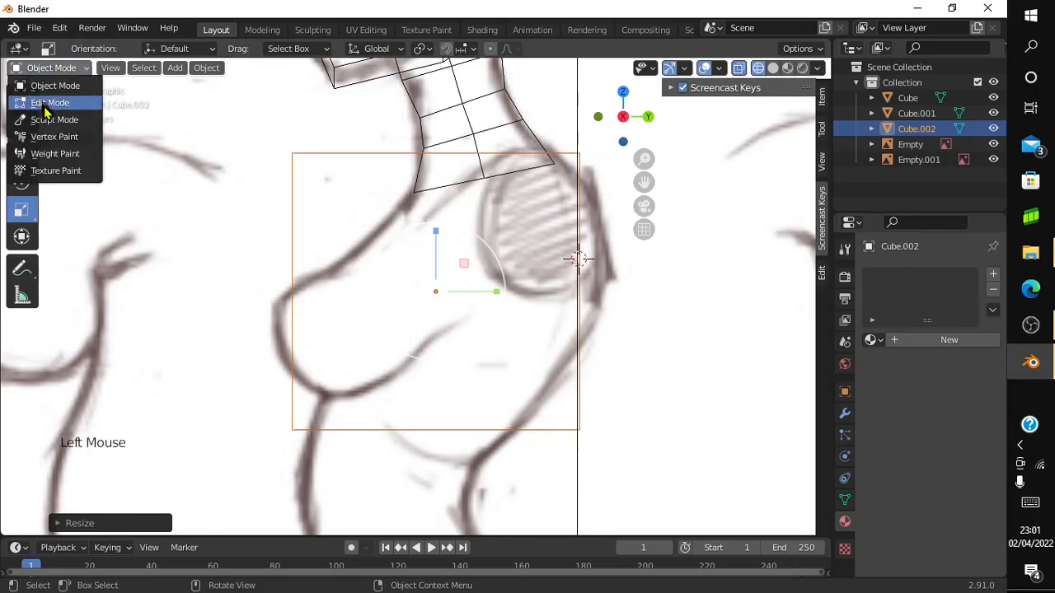
{"action": "left_click", "coordinate": [47, 104]}
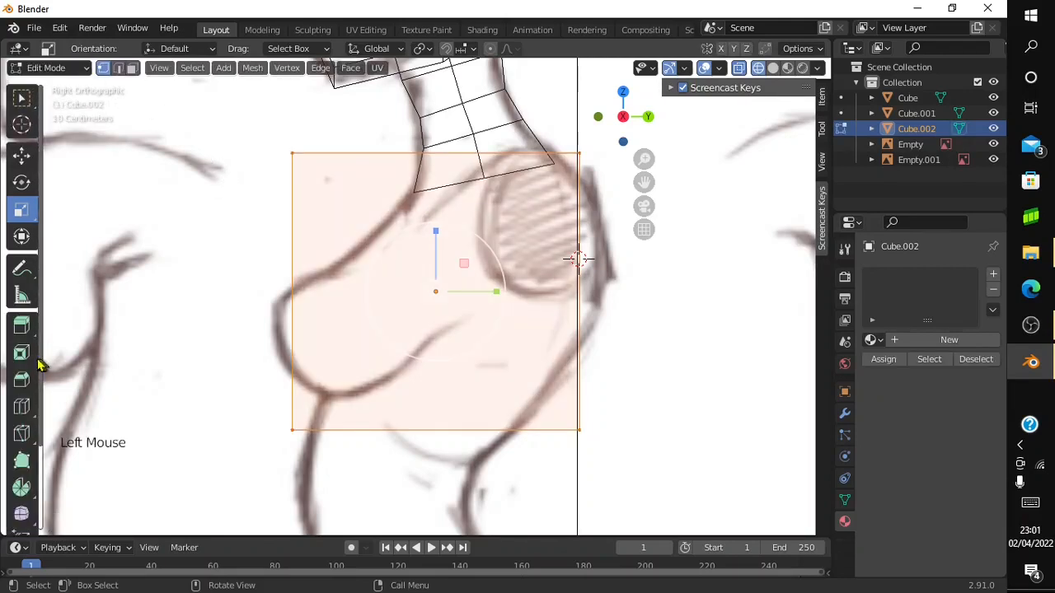
Cut three evenly spaced vertical loops into the torso cube, plus horizontal loops at mid-height and halfway below it
{"action": "left_click", "coordinate": [23, 407]}
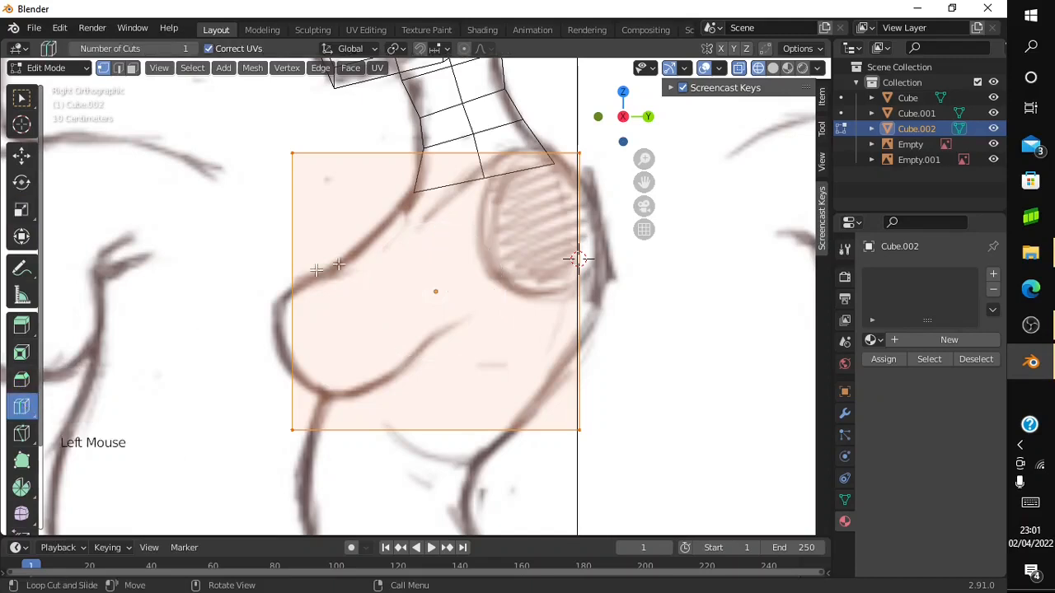
{"action": "left_click", "coordinate": [436, 159]}
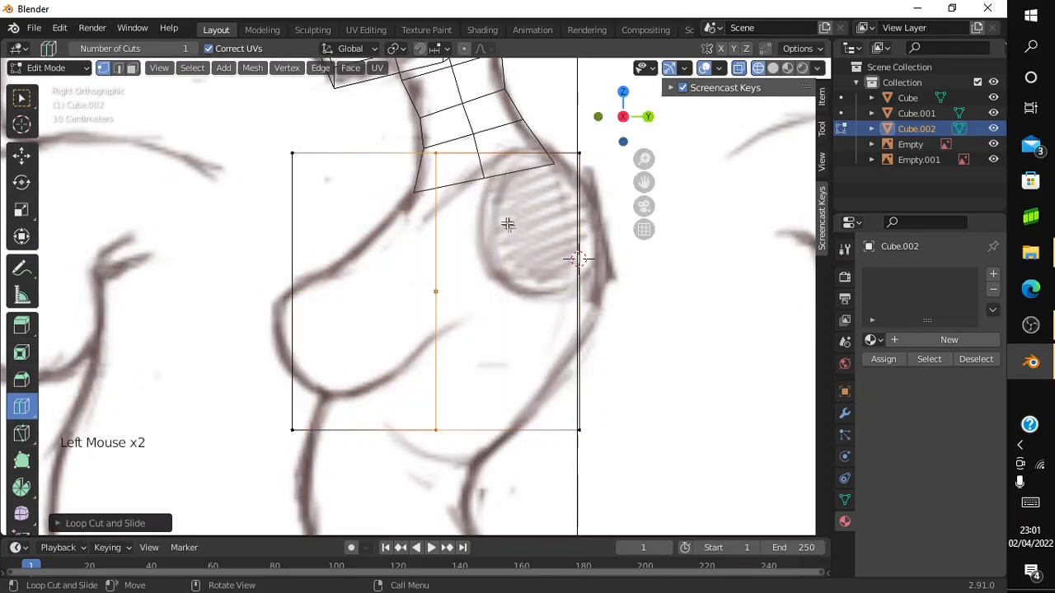
{"action": "left_click", "coordinate": [333, 155]}
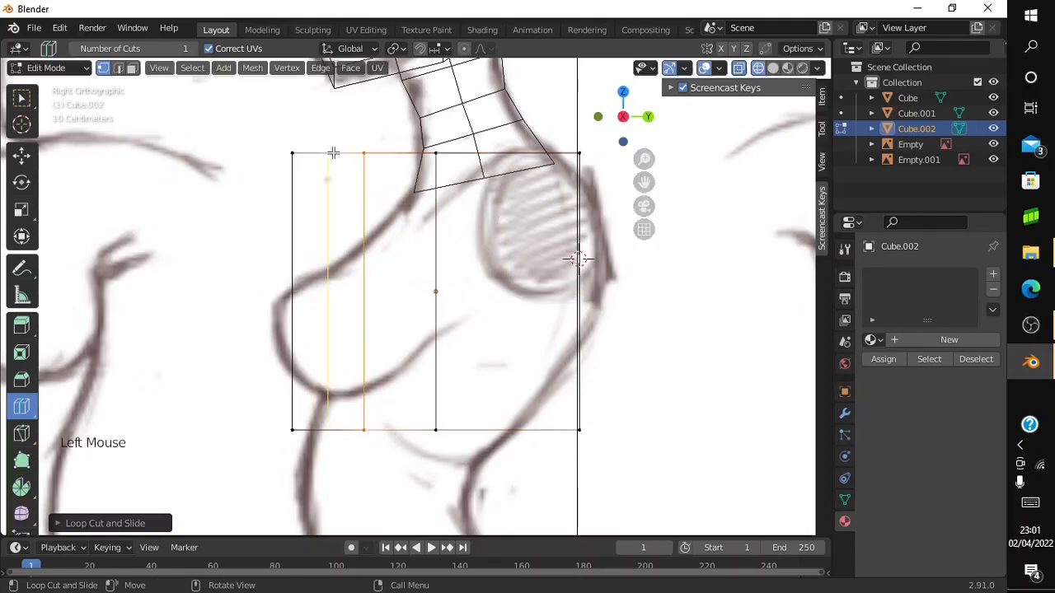
{"action": "left_click", "coordinate": [537, 167]}
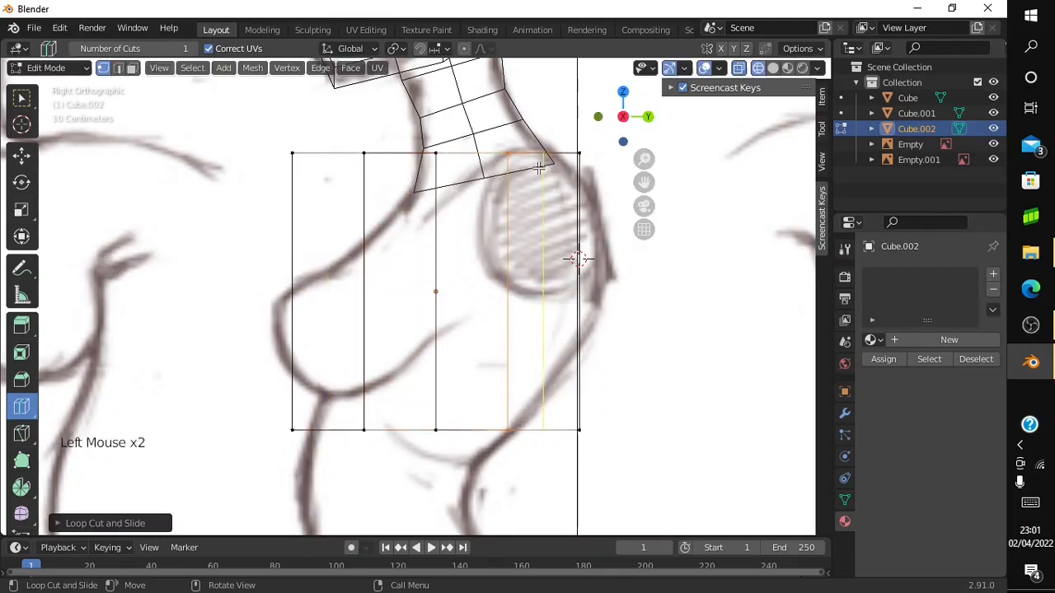
{"action": "left_click", "coordinate": [571, 239]}
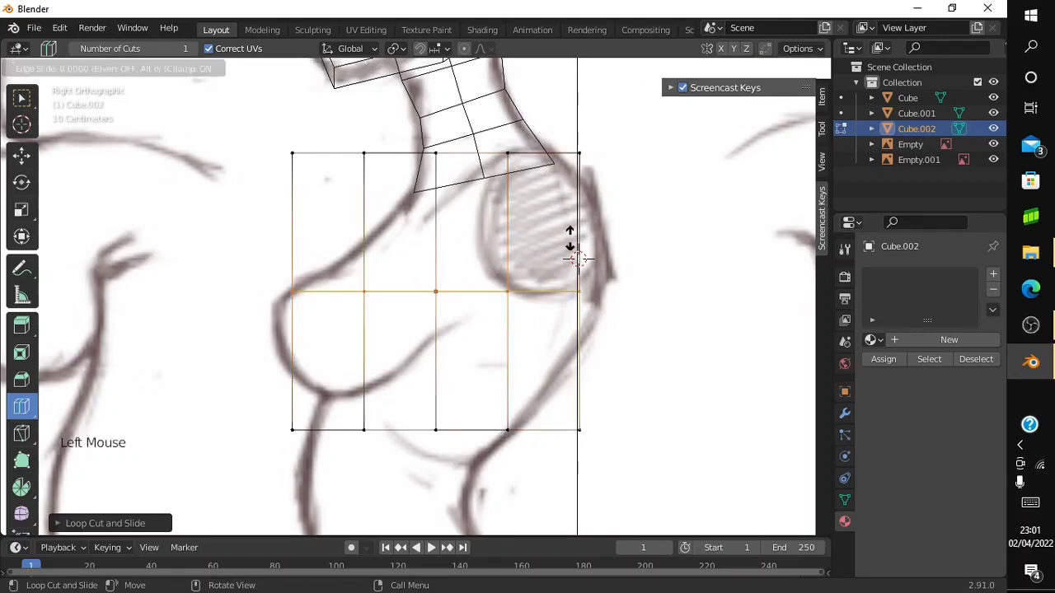
{"action": "left_click", "coordinate": [565, 344]}
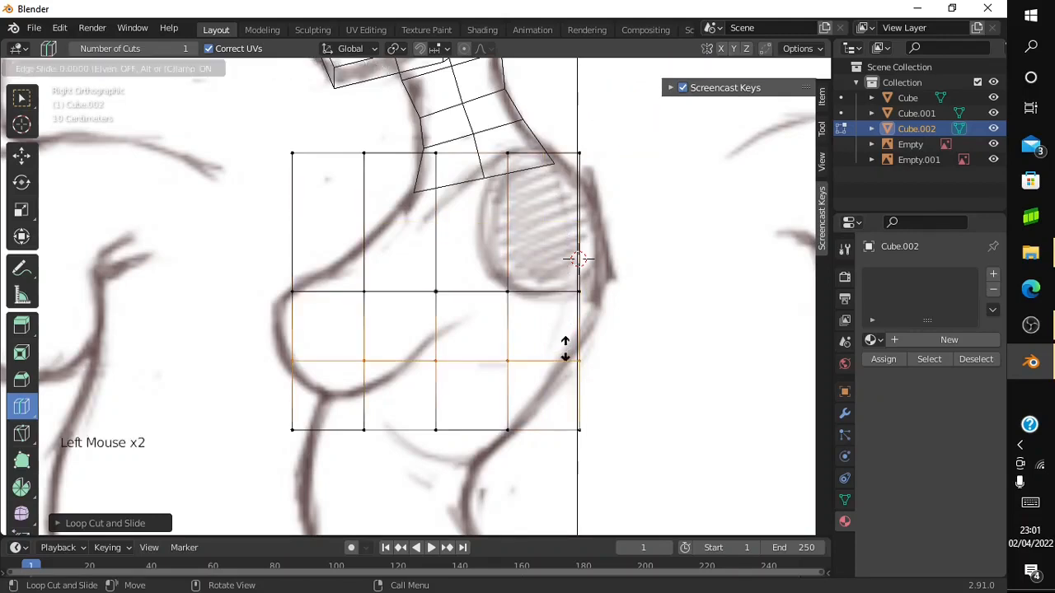
Widen the cube's middle horizontal vertex row along Y to the sketched bust and back outlines, and lower it slightly
{"action": "left_click", "coordinate": [34, 149]}
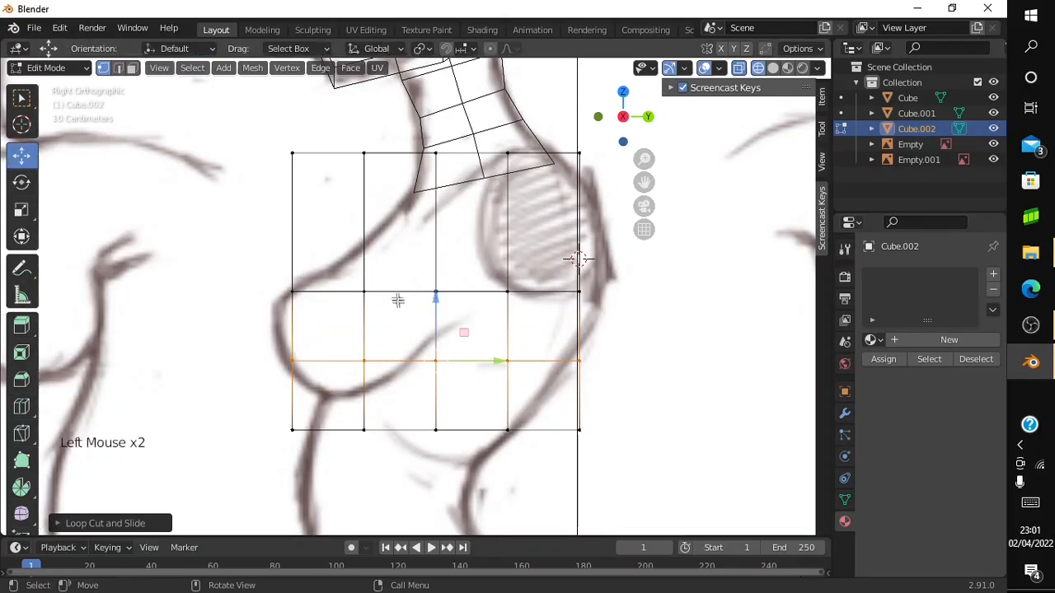
{"action": "left_click_drag", "start_coordinate": [398, 300], "coordinate": [385, 278]}
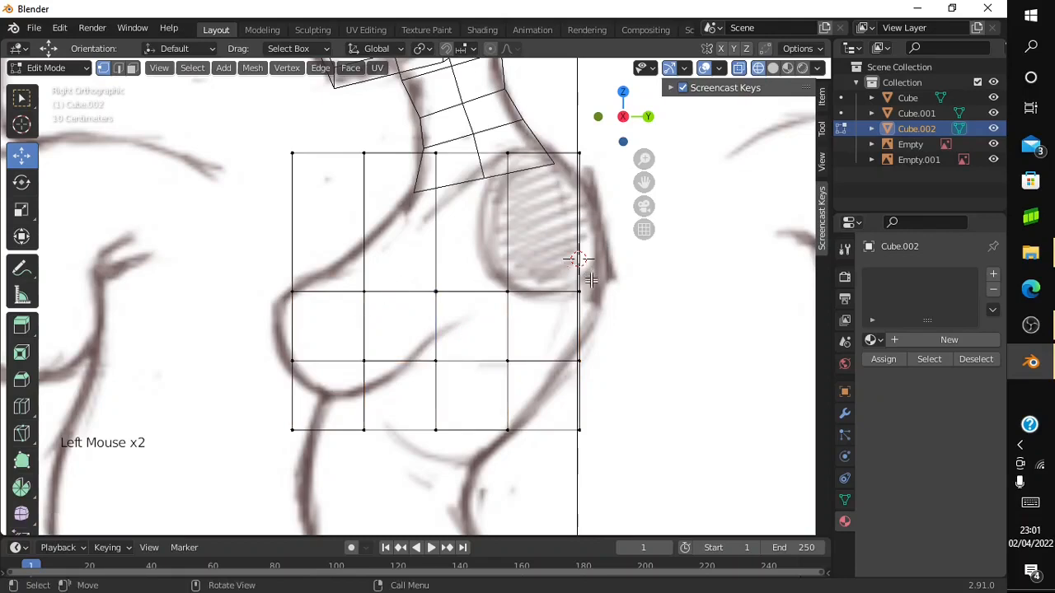
{"action": "left_click_drag", "start_coordinate": [590, 287], "coordinate": [293, 308]}
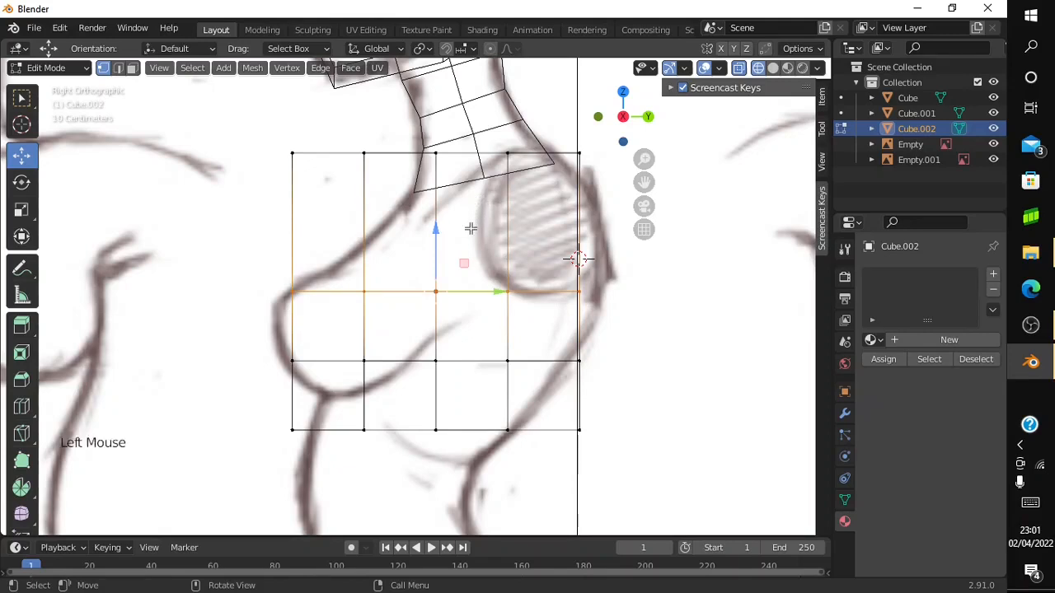
{"action": "left_click", "coordinate": [577, 258]}
{"action": "left_click_drag", "start_coordinate": [592, 286], "coordinate": [203, 339]}
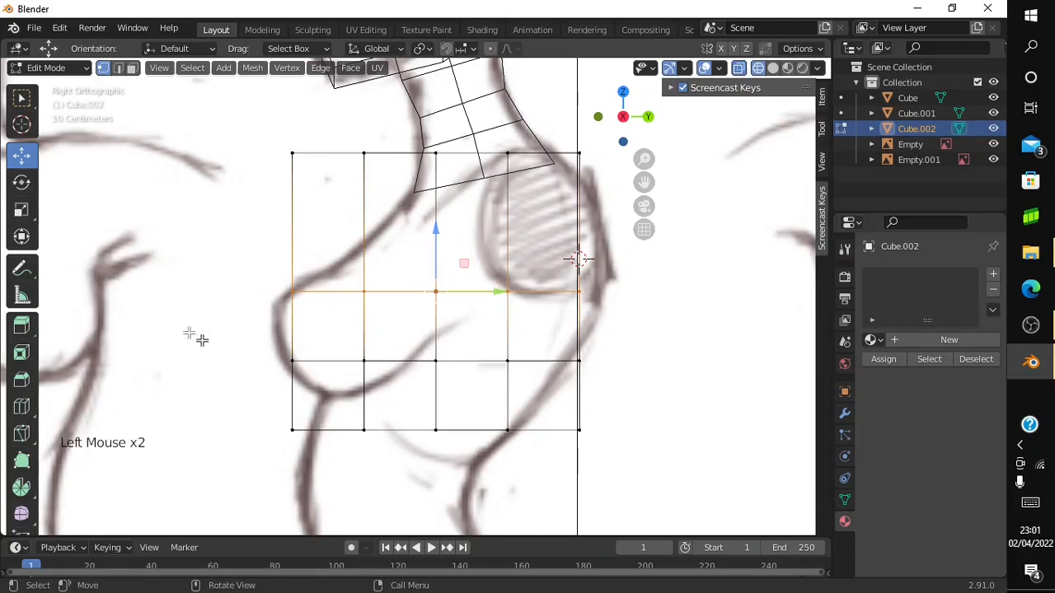
{"action": "left_click", "coordinate": [22, 209]}
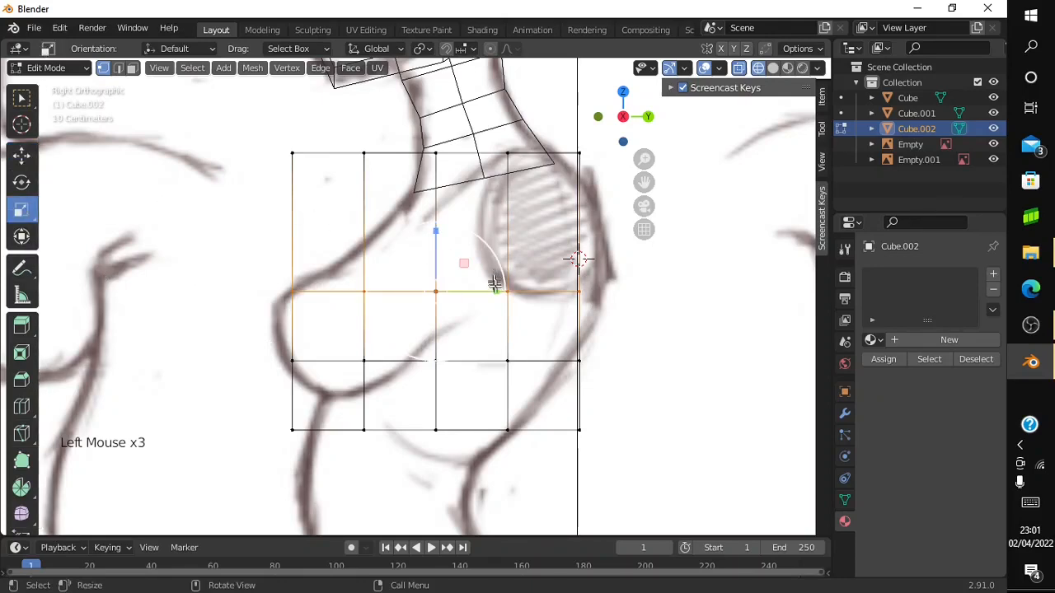
{"action": "left_click_drag", "start_coordinate": [499, 292], "coordinate": [511, 299]}
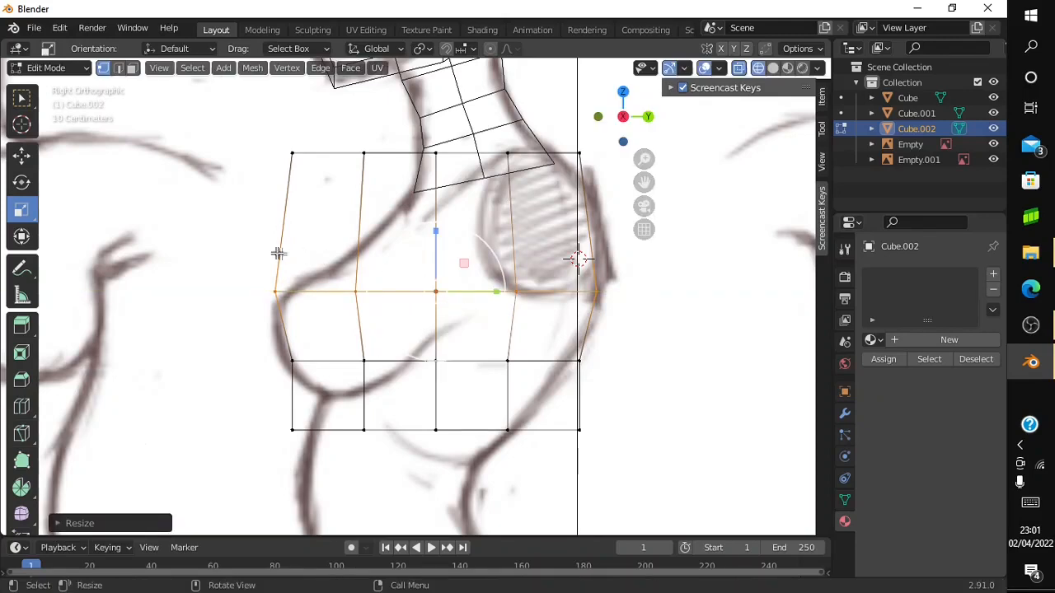
{"action": "left_click", "coordinate": [21, 155]}
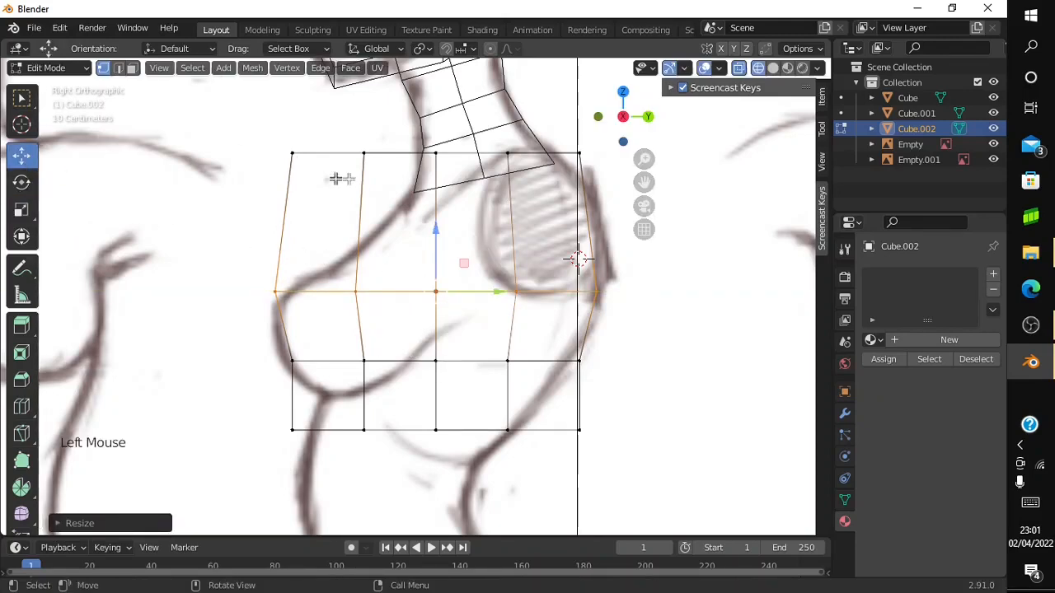
{"action": "left_click_drag", "start_coordinate": [433, 234], "coordinate": [438, 247]}
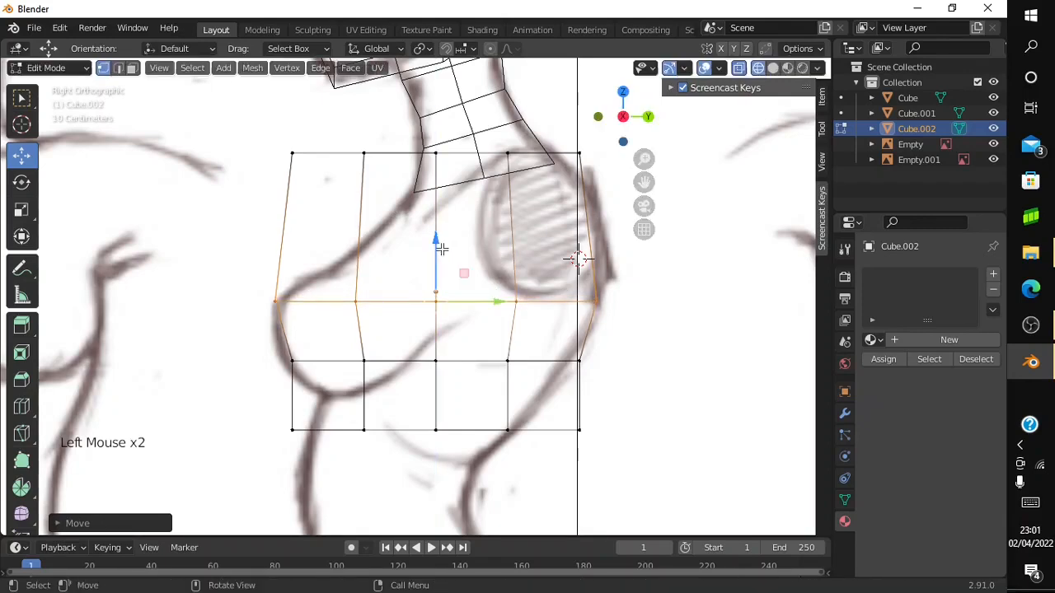
Lower the two front columns' top vertices along Z onto the sketched upper chest slope, dropping the frontmost ones further
{"action": "left_click", "coordinate": [355, 154]}
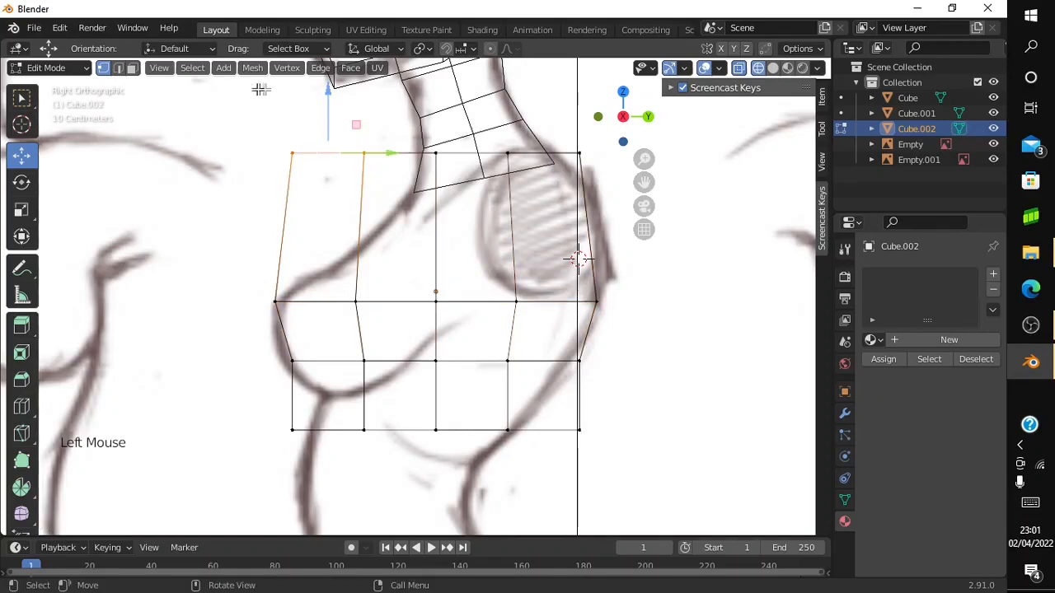
{"action": "left_click_drag", "start_coordinate": [339, 117], "coordinate": [367, 203]}
{"action": "left_click_drag", "start_coordinate": [310, 225], "coordinate": [283, 254]}
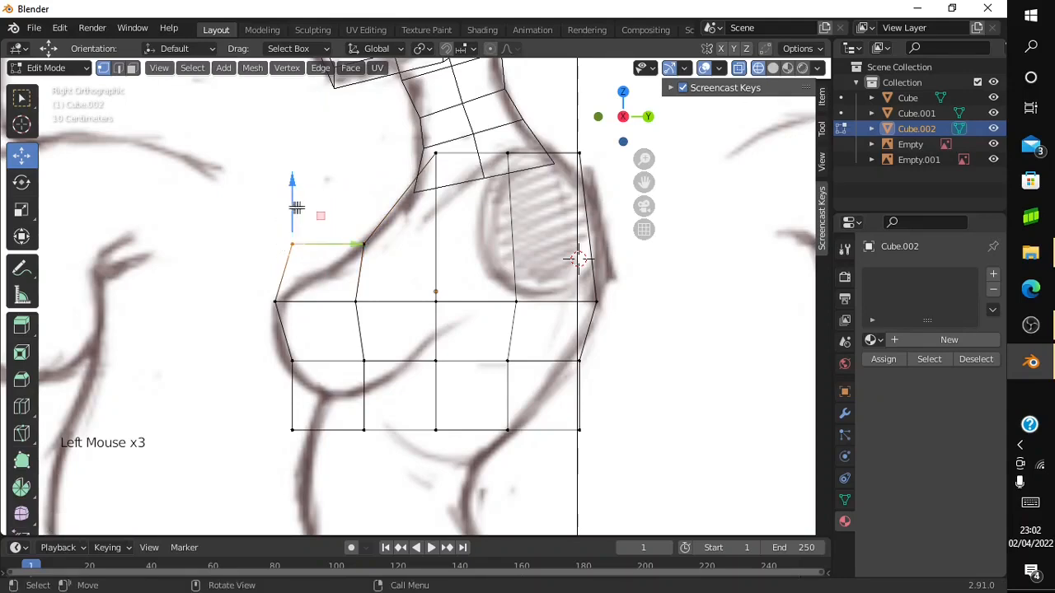
{"action": "left_click_drag", "start_coordinate": [295, 207], "coordinate": [319, 248]}
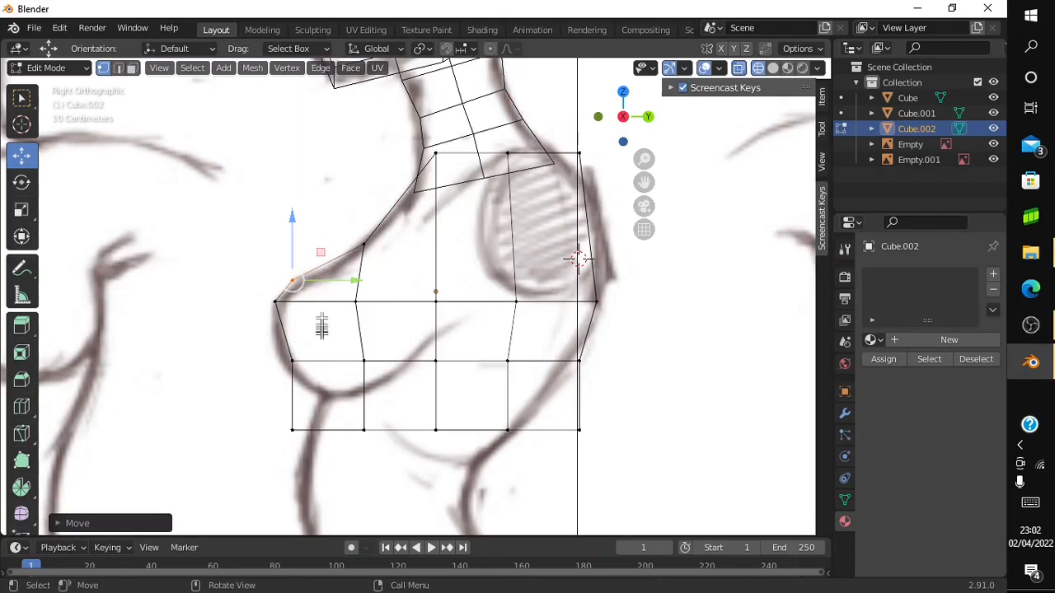
Move the lower front vertices onto the sketched underbust curve, and pull the bottom back corner inward and slightly up onto the back outline
{"action": "left_click_drag", "start_coordinate": [305, 346], "coordinate": [313, 367]}
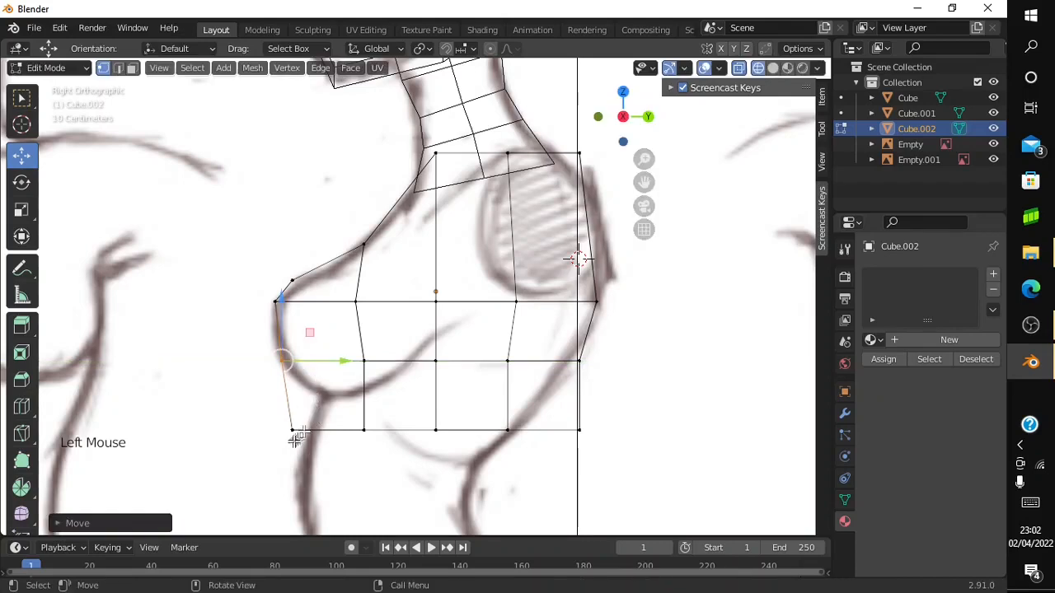
{"action": "left_click", "coordinate": [290, 432]}
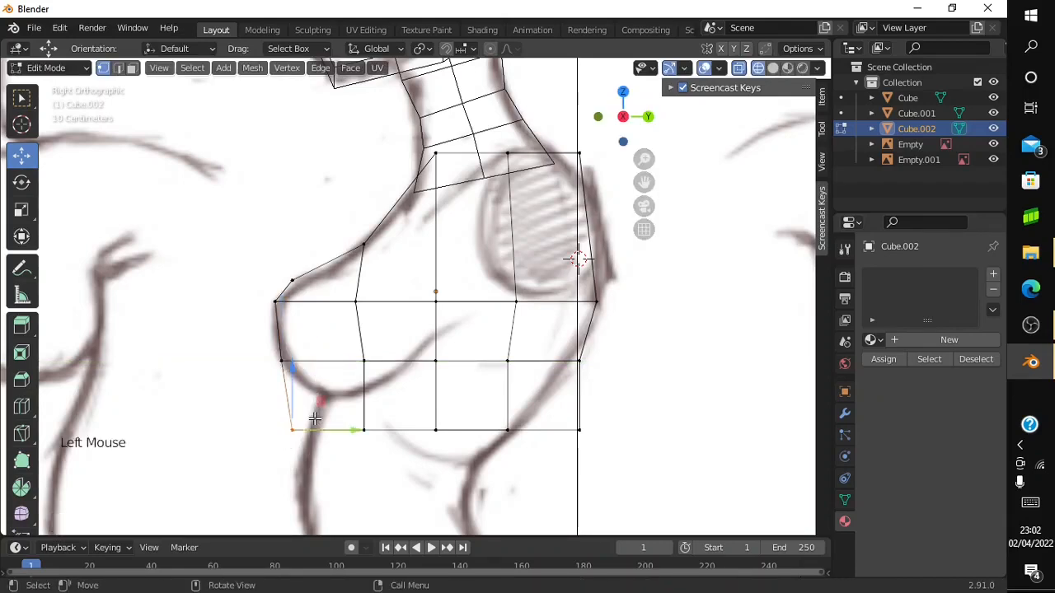
{"action": "left_click_drag", "start_coordinate": [338, 426], "coordinate": [369, 436]}
{"action": "left_click_drag", "start_coordinate": [313, 366], "coordinate": [317, 339]}
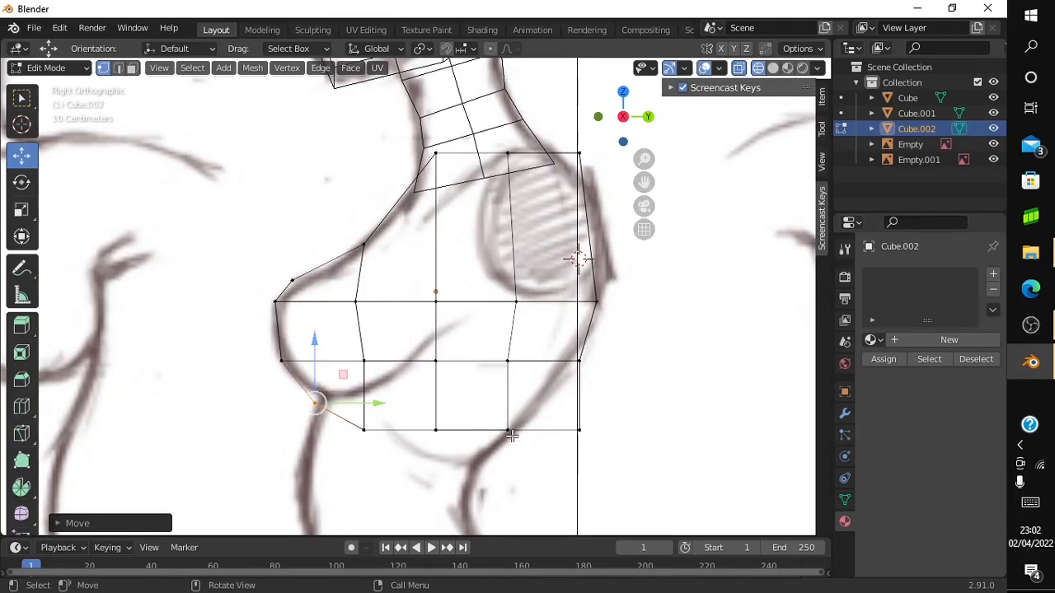
{"action": "left_click_drag", "start_coordinate": [614, 415], "coordinate": [547, 424]}
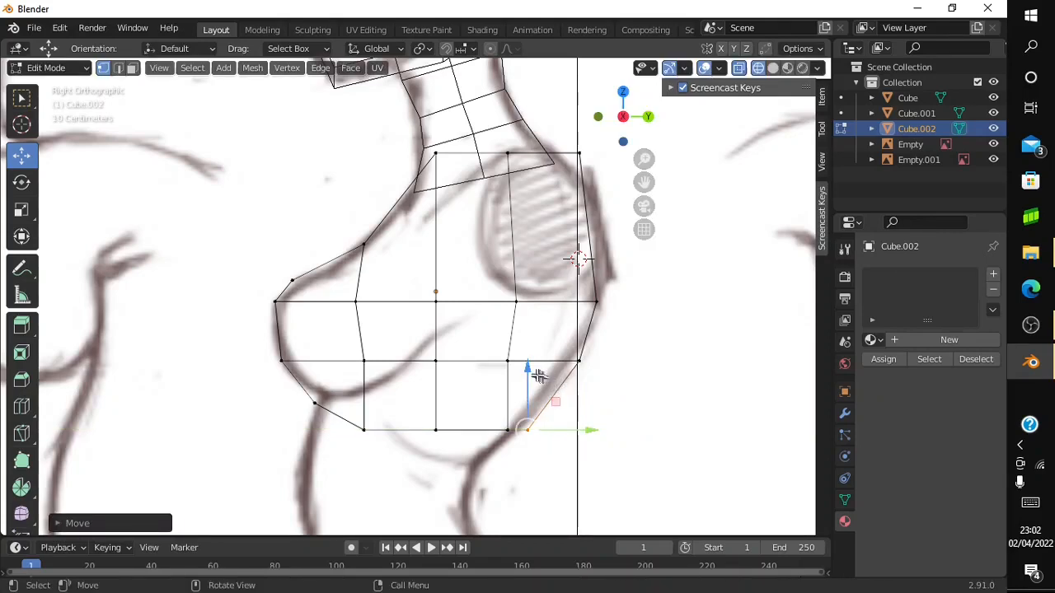
{"action": "left_click_drag", "start_coordinate": [532, 370], "coordinate": [533, 359]}
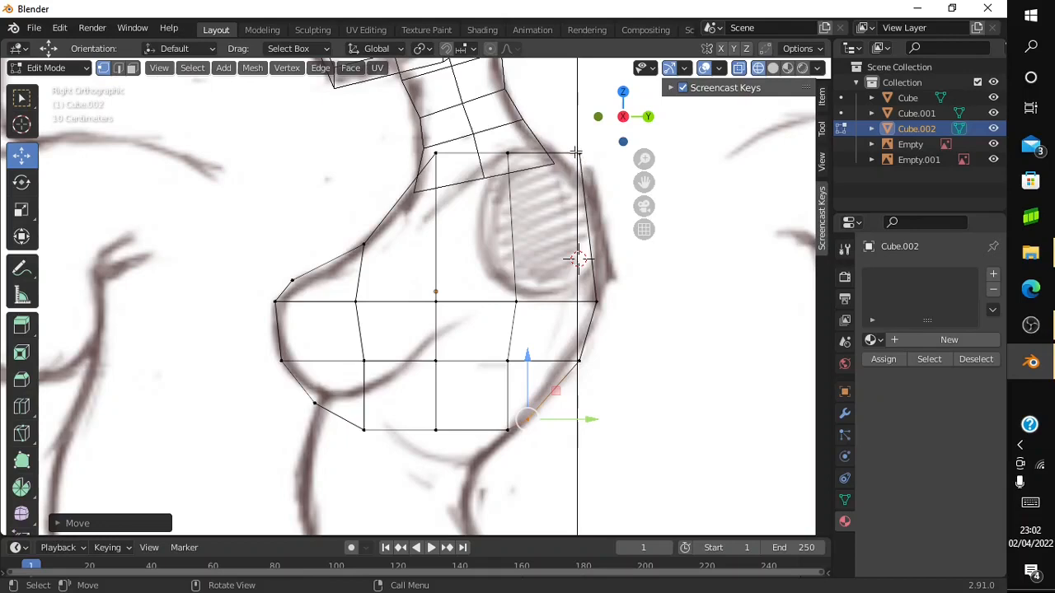
Lower the torso's top back corner along Z to the sketched shoulder line, and shift the top front vertex along Y onto the neck outline
{"action": "left_click_drag", "start_coordinate": [569, 143], "coordinate": [582, 158]}
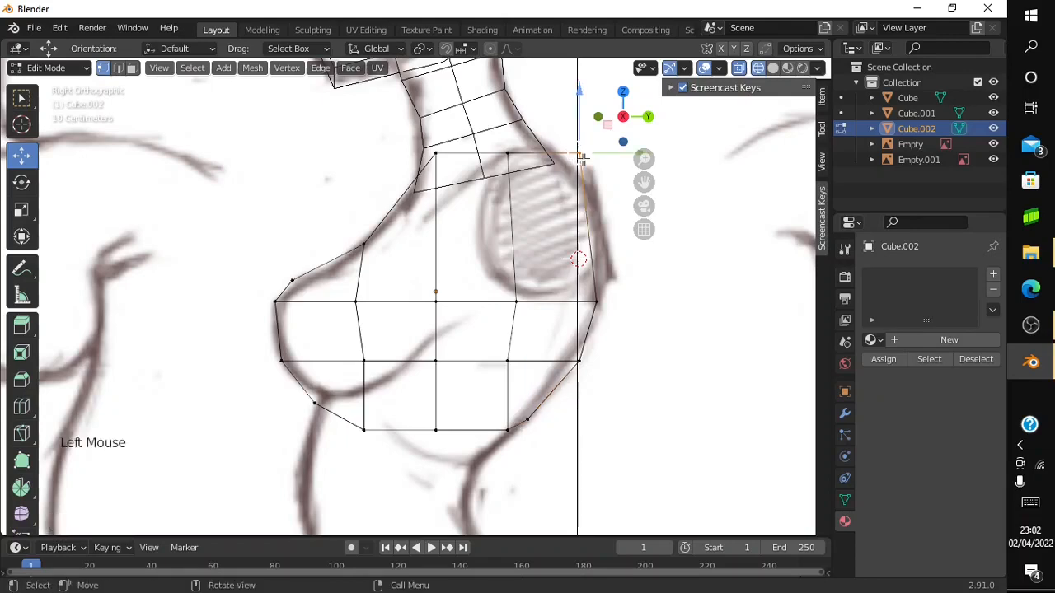
{"action": "left_click_drag", "start_coordinate": [579, 116], "coordinate": [580, 123]}
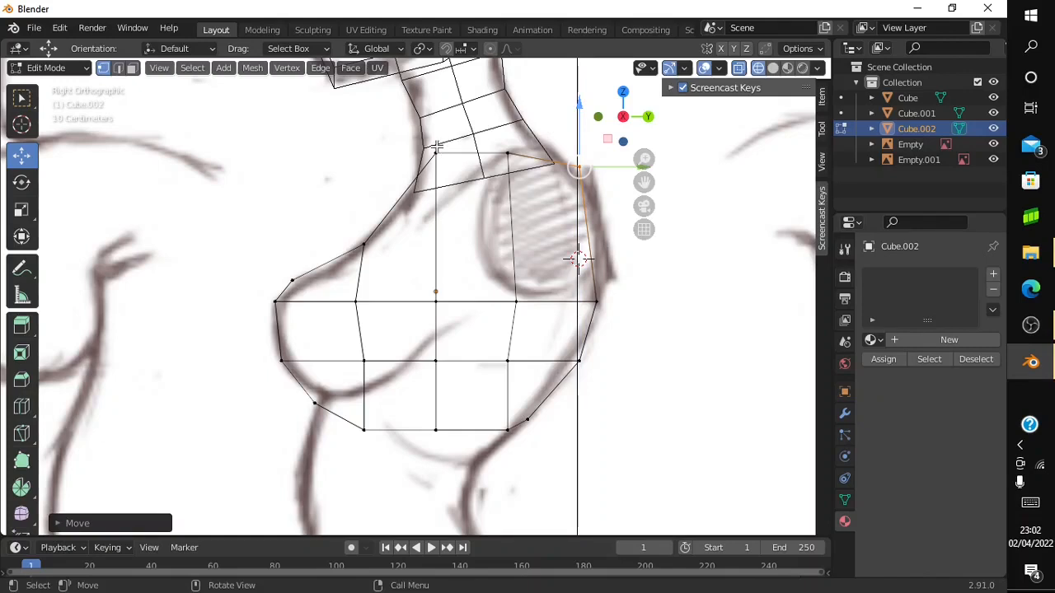
{"action": "left_click", "coordinate": [436, 156]}
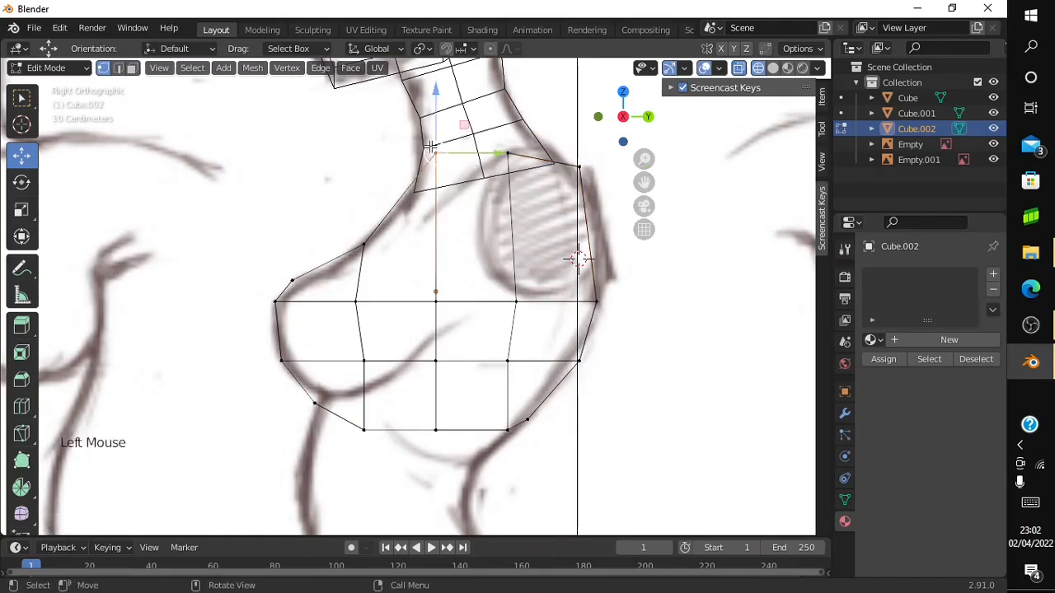
{"action": "left_click_drag", "start_coordinate": [457, 156], "coordinate": [446, 156]}
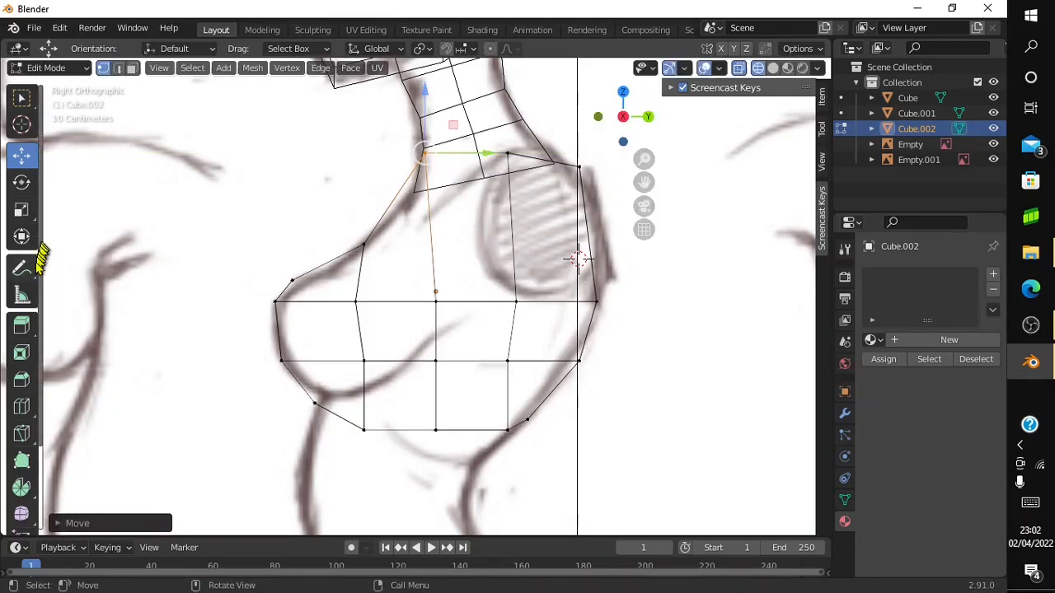
Cut a horizontal loop halfway between the torso's top and bust rows, and move its rearmost vertex outward along Y to the back outline
{"action": "left_click", "coordinate": [22, 404]}
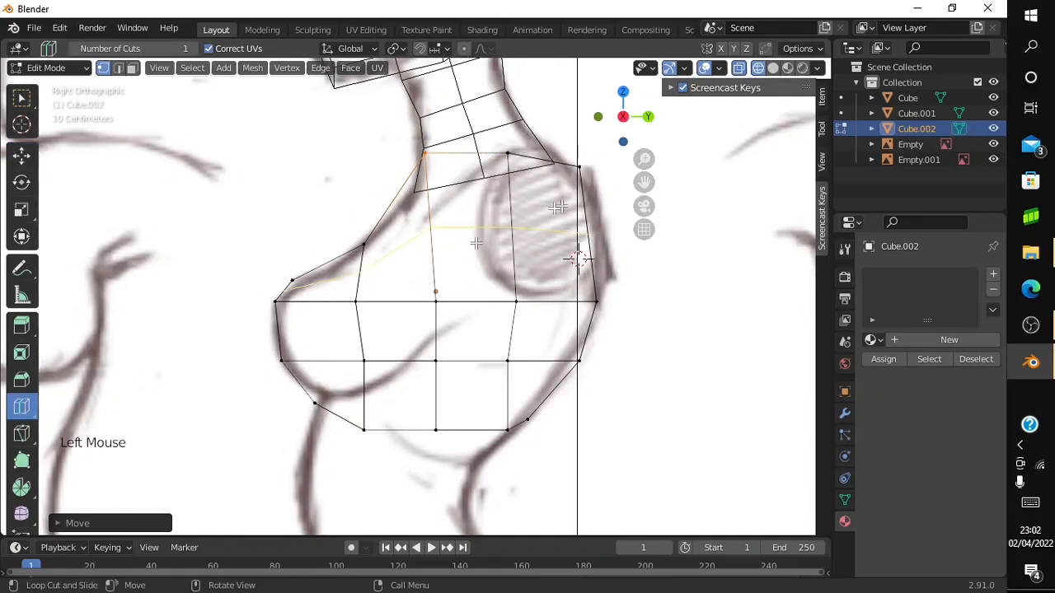
{"action": "left_click", "coordinate": [571, 207]}
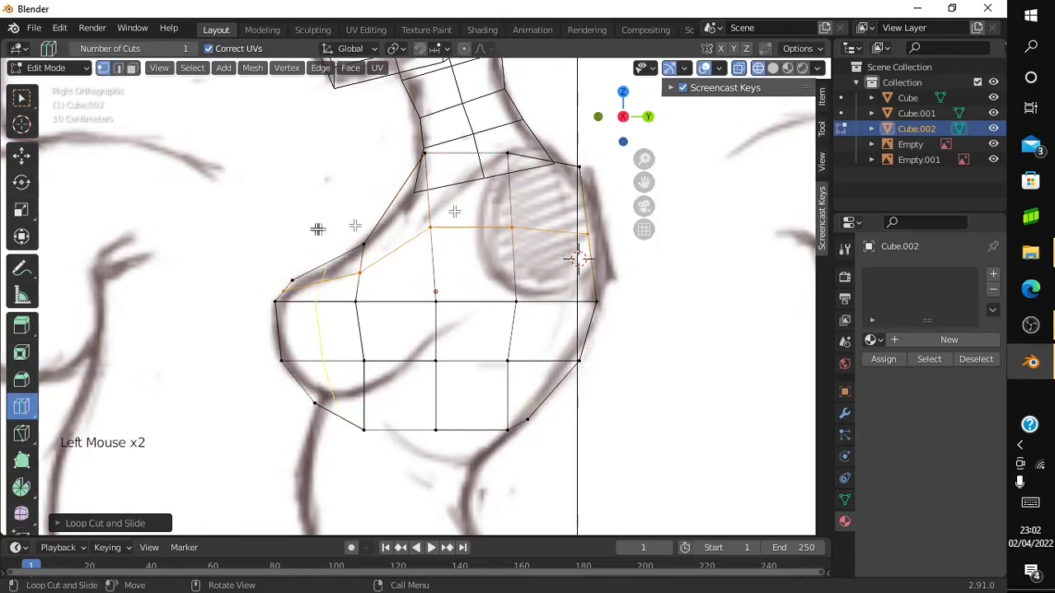
{"action": "left_click", "coordinate": [21, 154]}
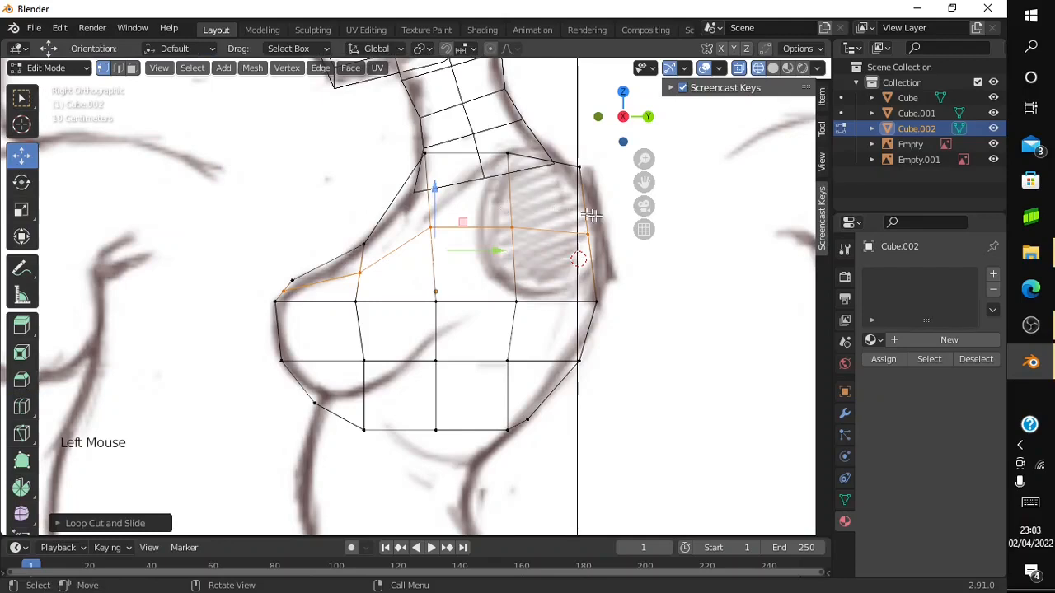
{"action": "left_click_drag", "start_coordinate": [590, 215], "coordinate": [631, 235]}
{"action": "left_click", "coordinate": [611, 238]}
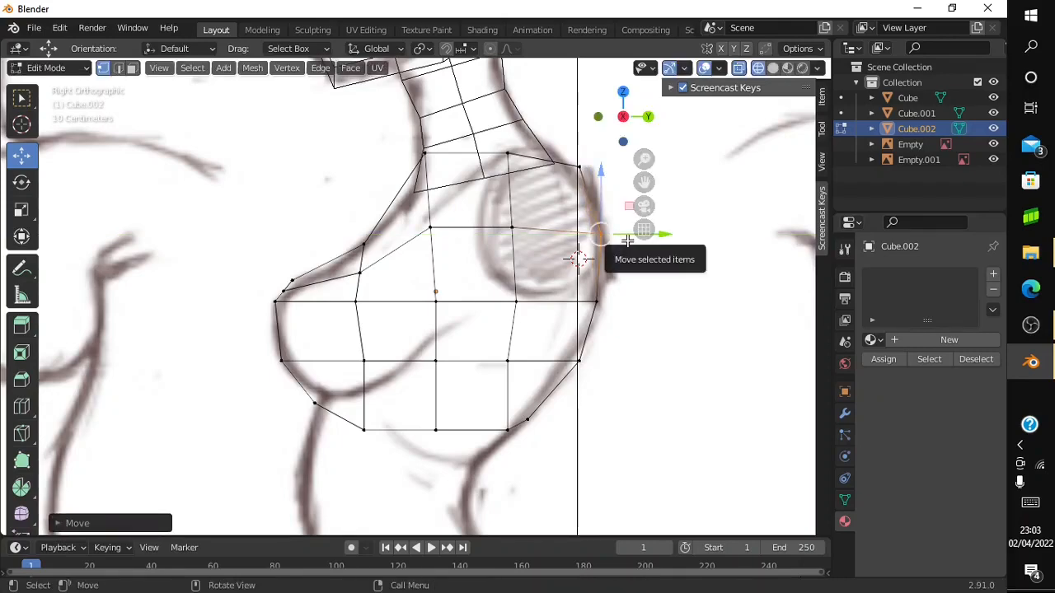
Lower the torso's bottom vertex row slightly along Z in the right side view, leaving the front underbust vertex in place
{"action": "mouse_move", "coordinate": [623, 125]}
{"action": "left_mouse_down"}
{"action": "mouse_move", "coordinate": [671, 132]}
{"action": "mouse_move", "coordinate": [641, 125]}
{"action": "mouse_move", "coordinate": [680, 114]}
{"action": "mouse_move", "coordinate": [656, 125]}
{"action": "mouse_move", "coordinate": [577, 120]}
{"action": "mouse_move", "coordinate": [674, 124]}
{"action": "left_mouse_up"}
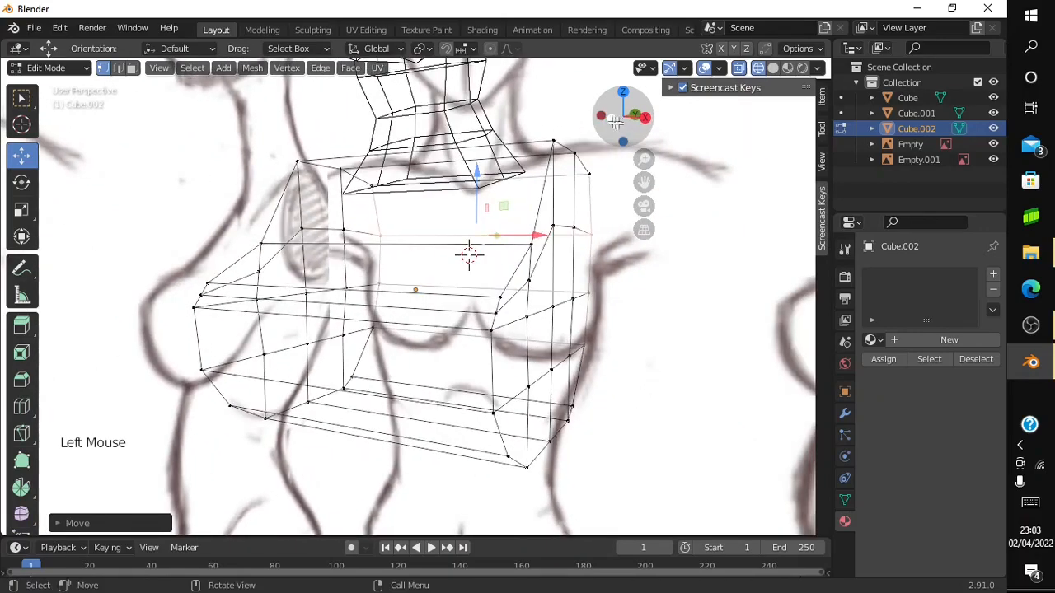
{"action": "left_click", "coordinate": [609, 121]}
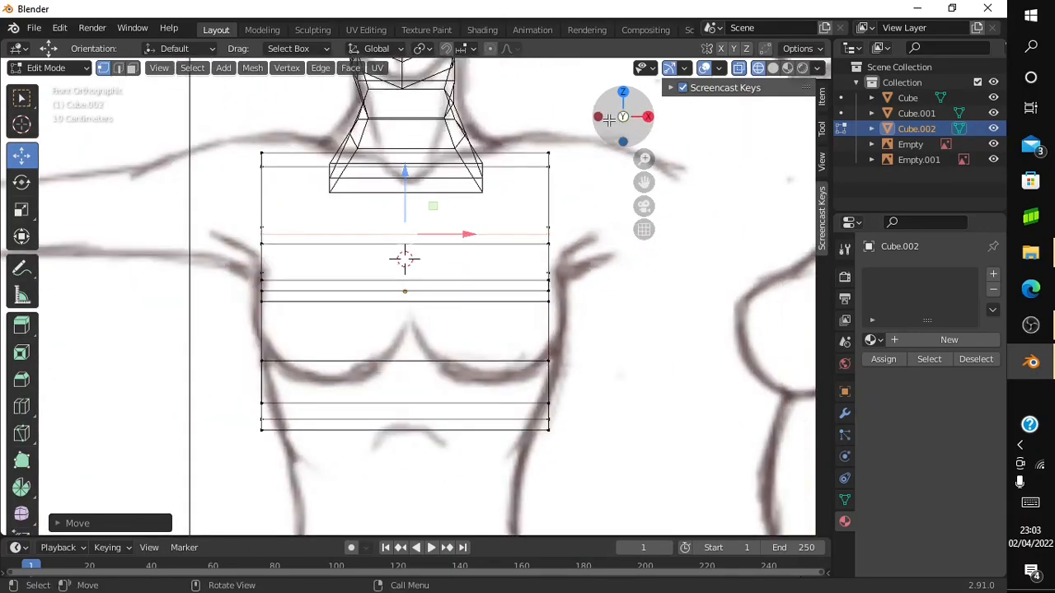
{"action": "mouse_move", "coordinate": [607, 120]}
{"action": "left_mouse_down"}
{"action": "mouse_move", "coordinate": [669, 129]}
{"action": "mouse_move", "coordinate": [622, 110]}
{"action": "mouse_move", "coordinate": [606, 119]}
{"action": "left_mouse_up"}
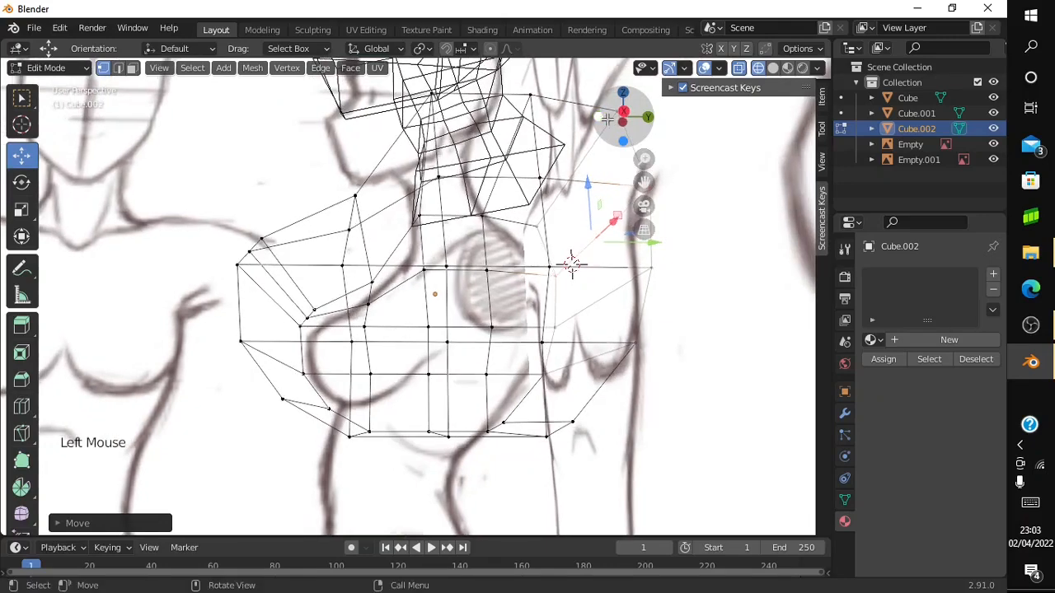
{"action": "left_click", "coordinate": [624, 113]}
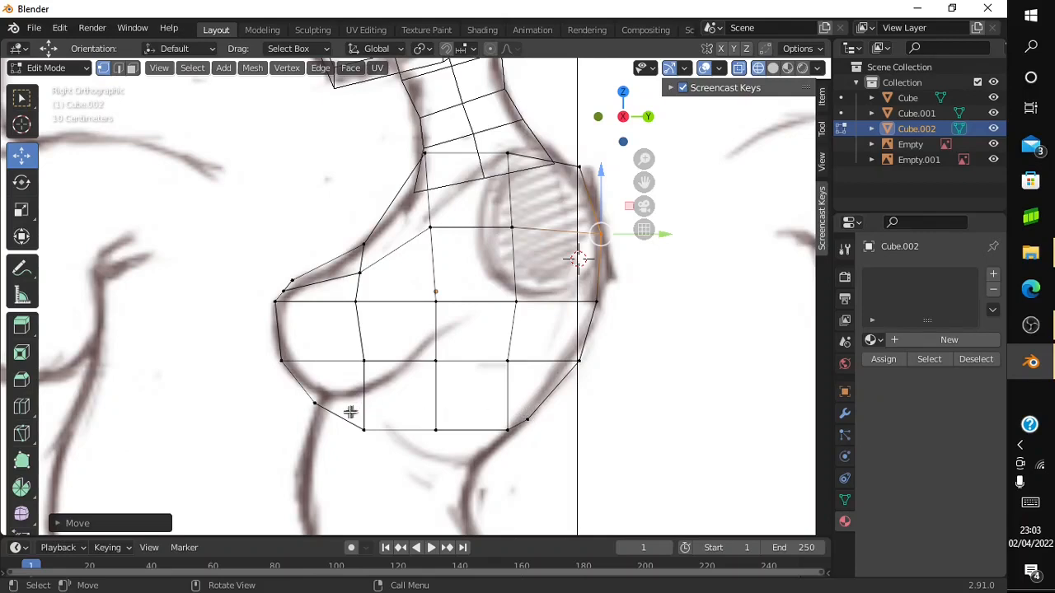
{"action": "left_click_drag", "start_coordinate": [350, 412], "coordinate": [547, 452]}
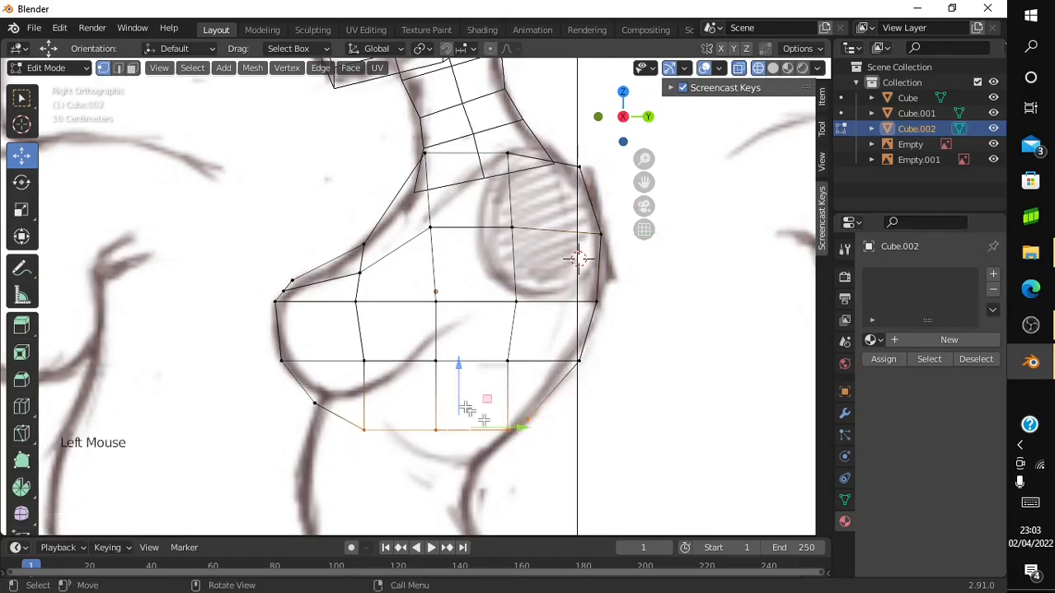
{"action": "left_click_drag", "start_coordinate": [457, 394], "coordinate": [449, 412]}
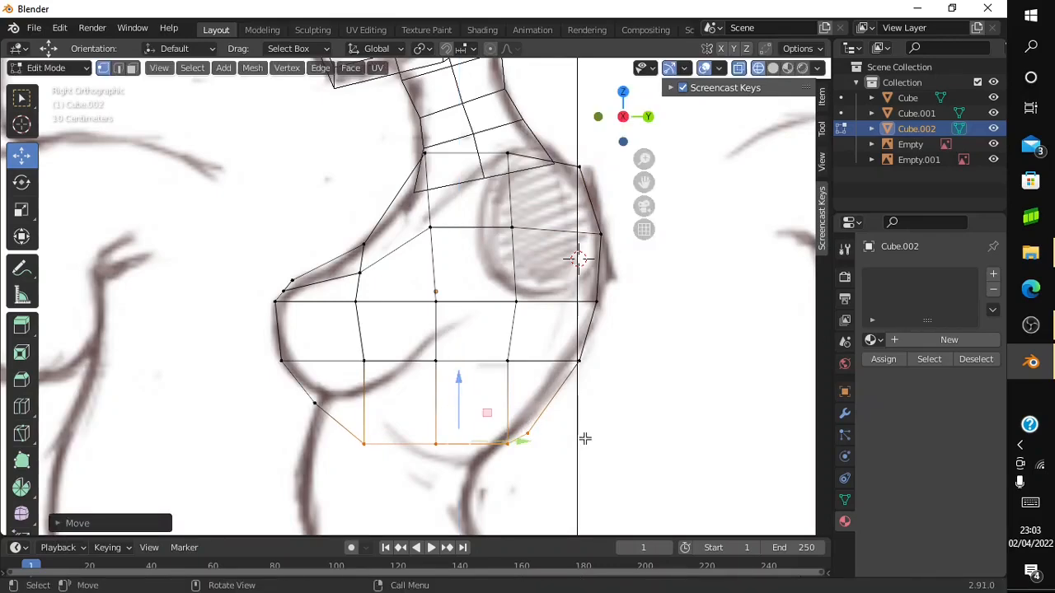
{"action": "left_click", "coordinate": [620, 307]}
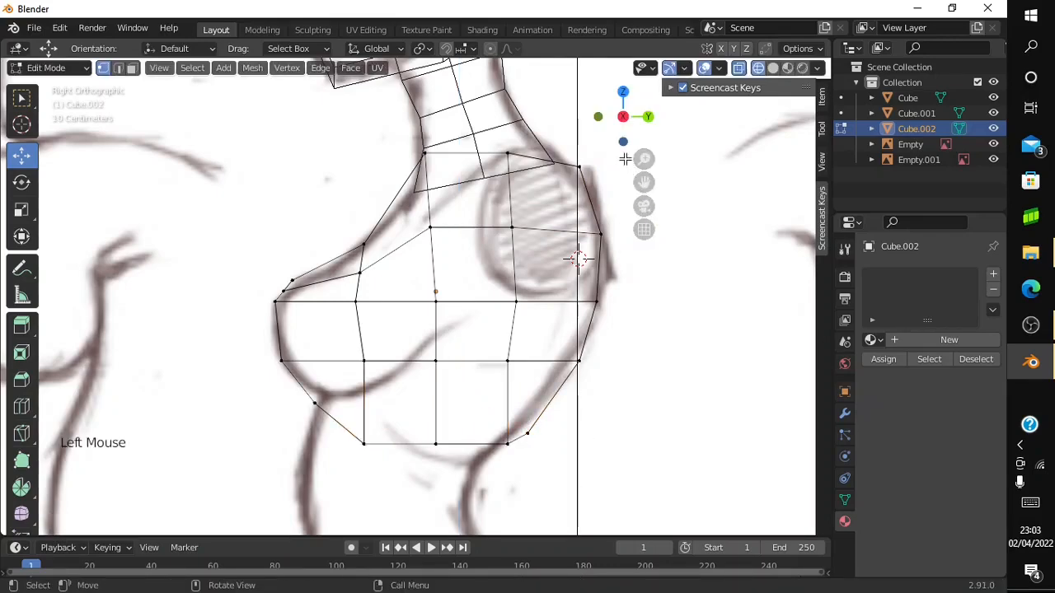
Switch to solid shading and Object Mode, and nudge the whole torso very slightly forward along Y
{"action": "mouse_move", "coordinate": [623, 145]}
{"action": "left_mouse_down"}
{"action": "mouse_move", "coordinate": [739, 154]}
{"action": "mouse_move", "coordinate": [555, 147]}
{"action": "mouse_move", "coordinate": [617, 147]}
{"action": "mouse_move", "coordinate": [597, 147]}
{"action": "left_mouse_up"}
{"action": "middle_click_drag", "start_coordinate": [583, 258], "coordinate": [557, 234]}
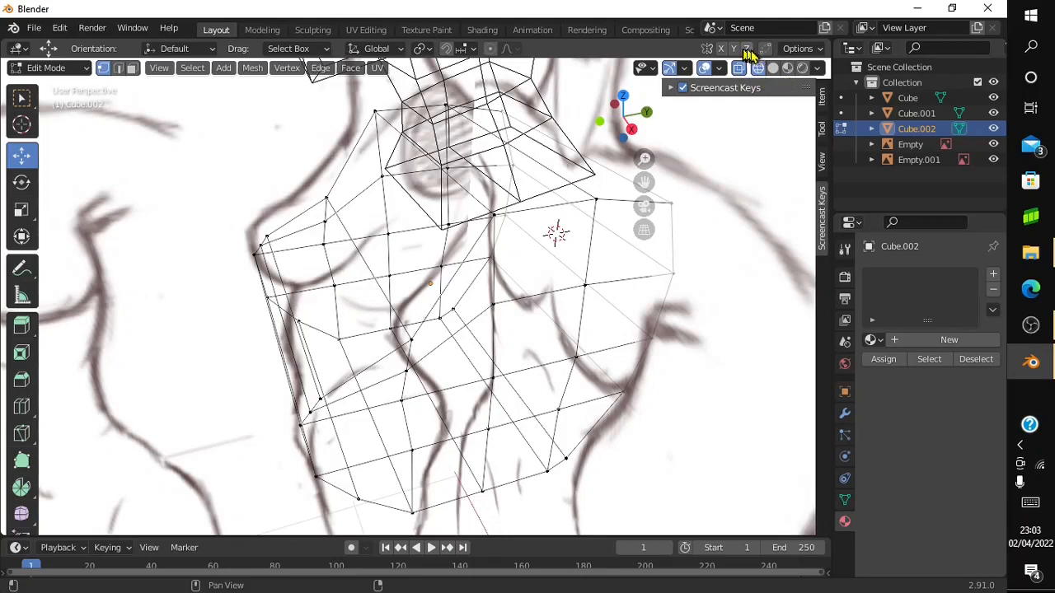
{"action": "left_click", "coordinate": [772, 69]}
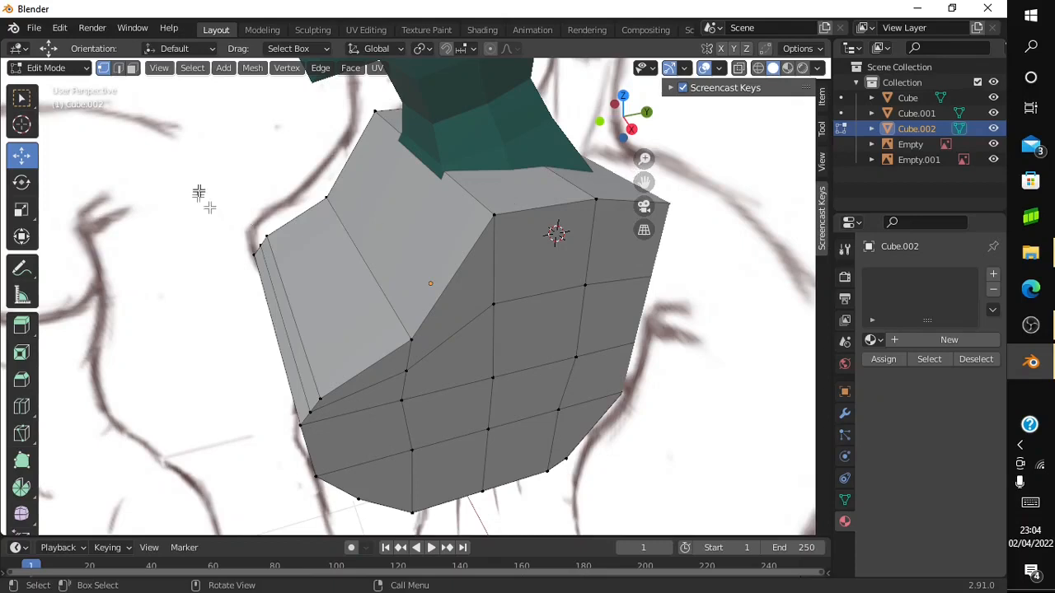
{"action": "left_click", "coordinate": [31, 69]}
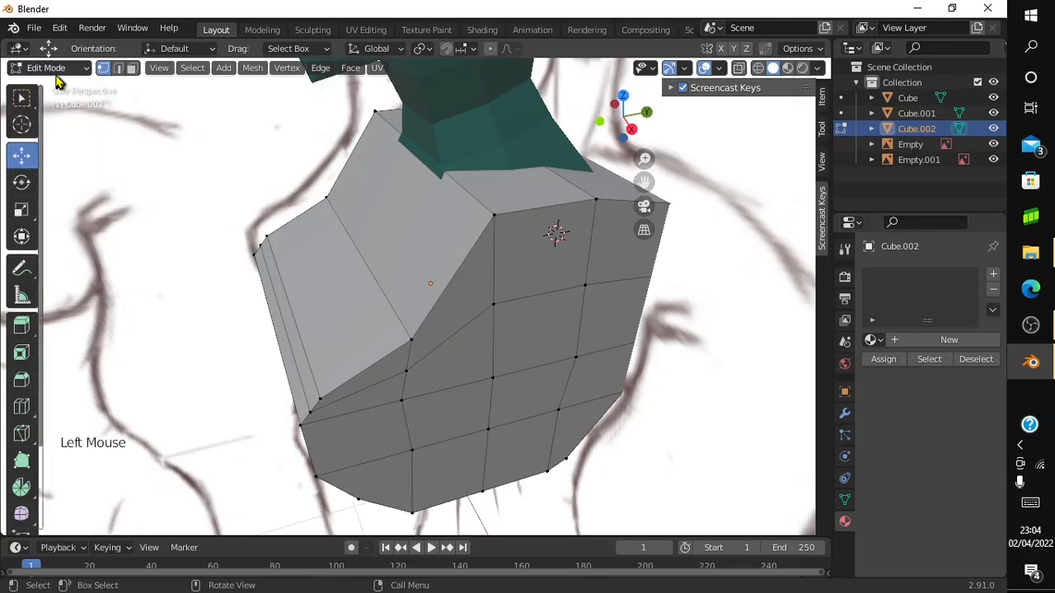
{"action": "left_click", "coordinate": [49, 67]}
{"action": "left_click", "coordinate": [60, 85]}
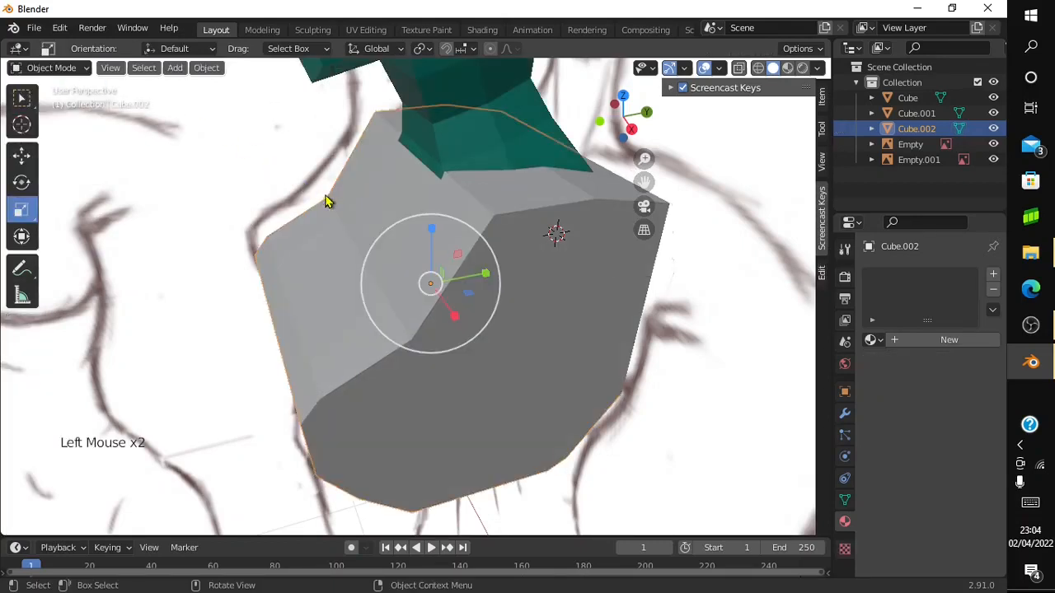
{"action": "left_click", "coordinate": [21, 155]}
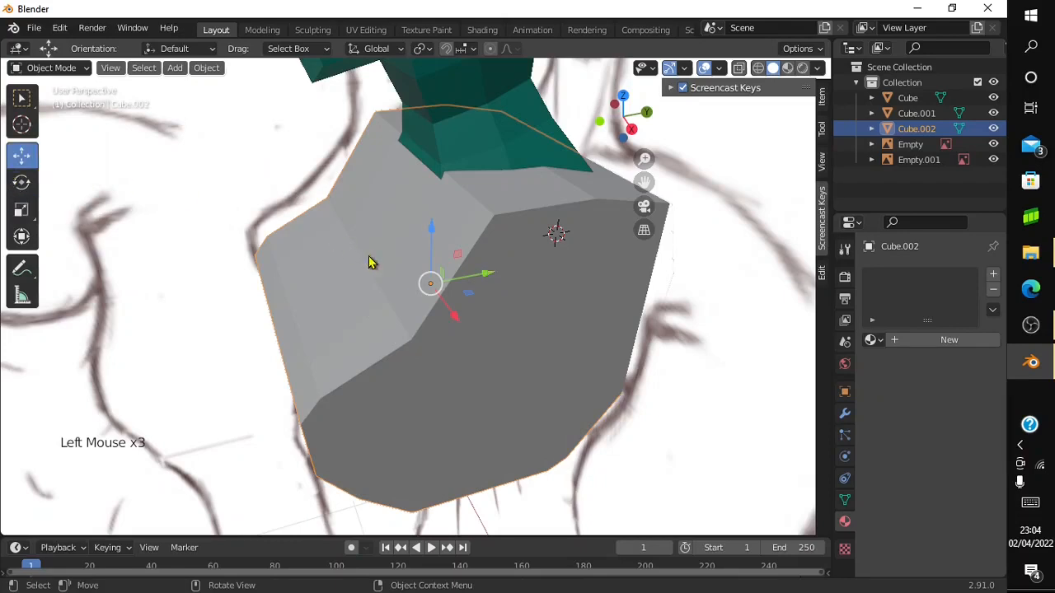
{"action": "mouse_move", "coordinate": [491, 272]}
{"action": "left_mouse_down"}
{"action": "mouse_move", "coordinate": [487, 264]}
{"action": "mouse_move", "coordinate": [489, 273]}
{"action": "left_mouse_up"}
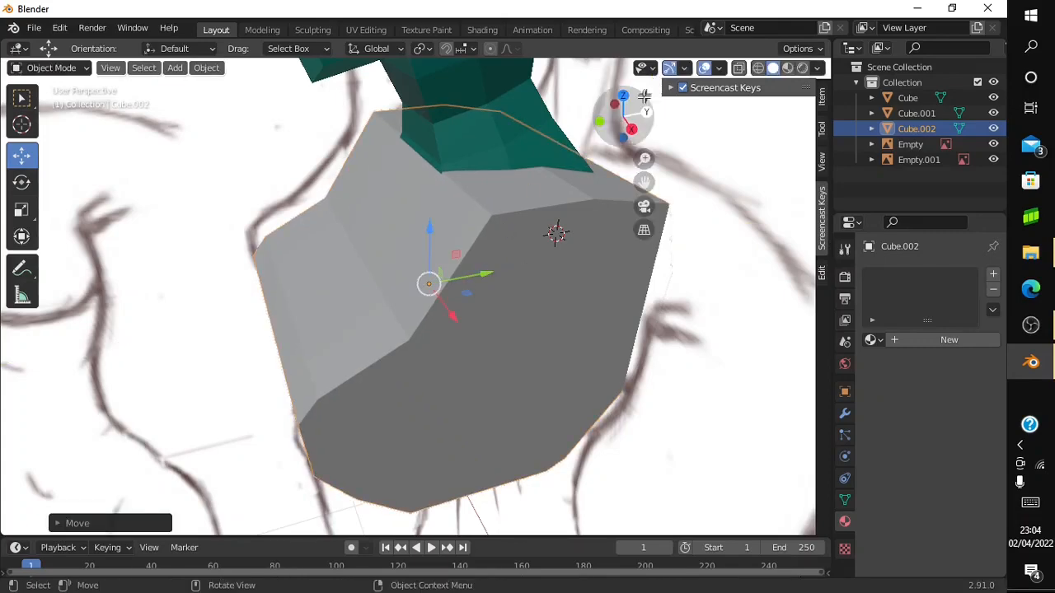
Show the torso from the front in Edit Mode with wireframe shading
{"action": "mouse_move", "coordinate": [628, 106]}
{"action": "left_mouse_down"}
{"action": "mouse_move", "coordinate": [585, 116]}
{"action": "mouse_move", "coordinate": [622, 108]}
{"action": "left_mouse_up"}
{"action": "left_click", "coordinate": [614, 124]}
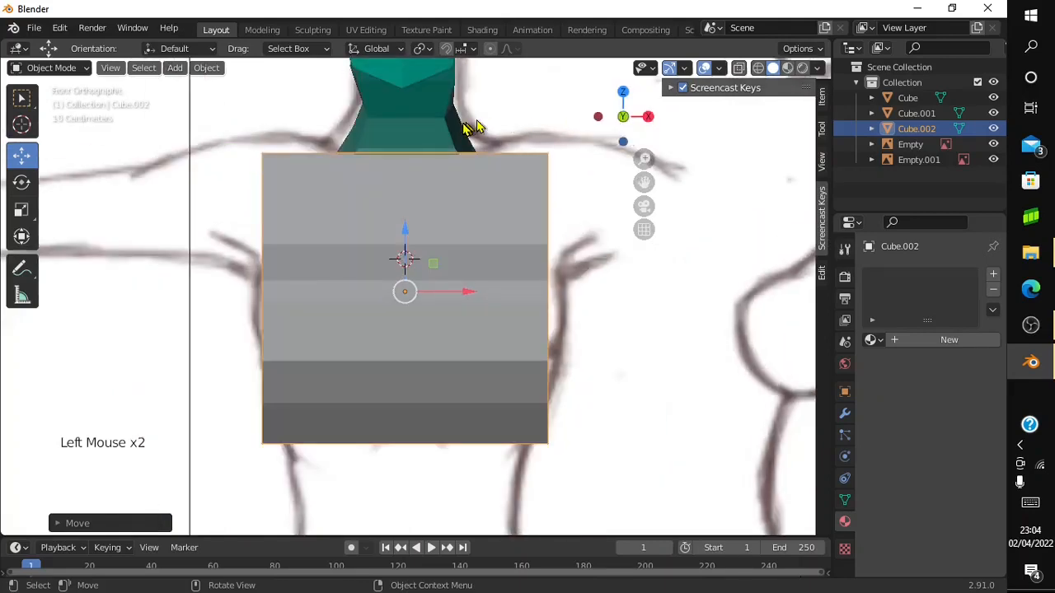
{"action": "left_click", "coordinate": [57, 73]}
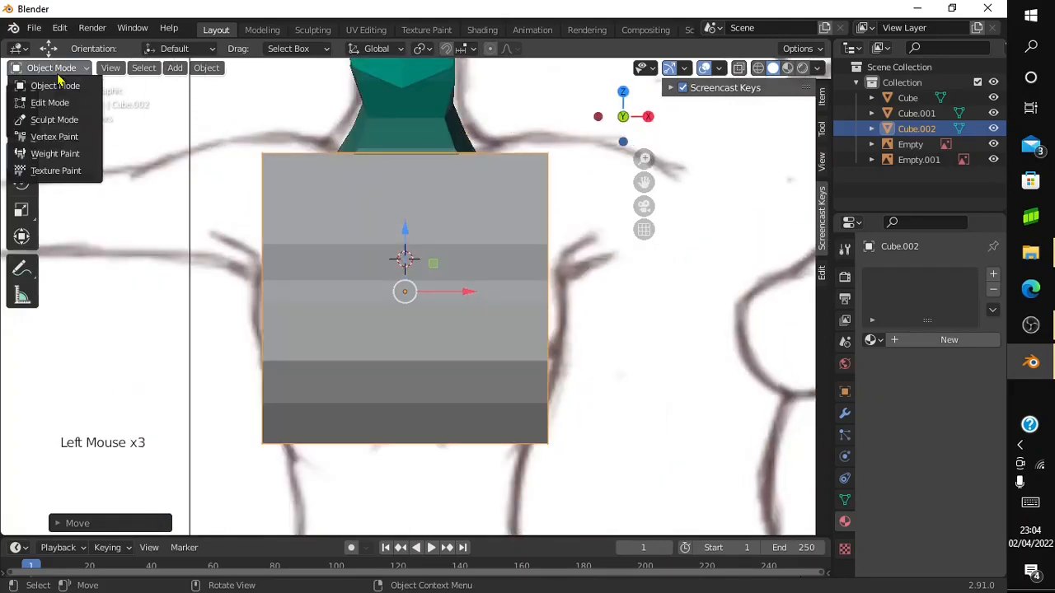
{"action": "left_click", "coordinate": [59, 100]}
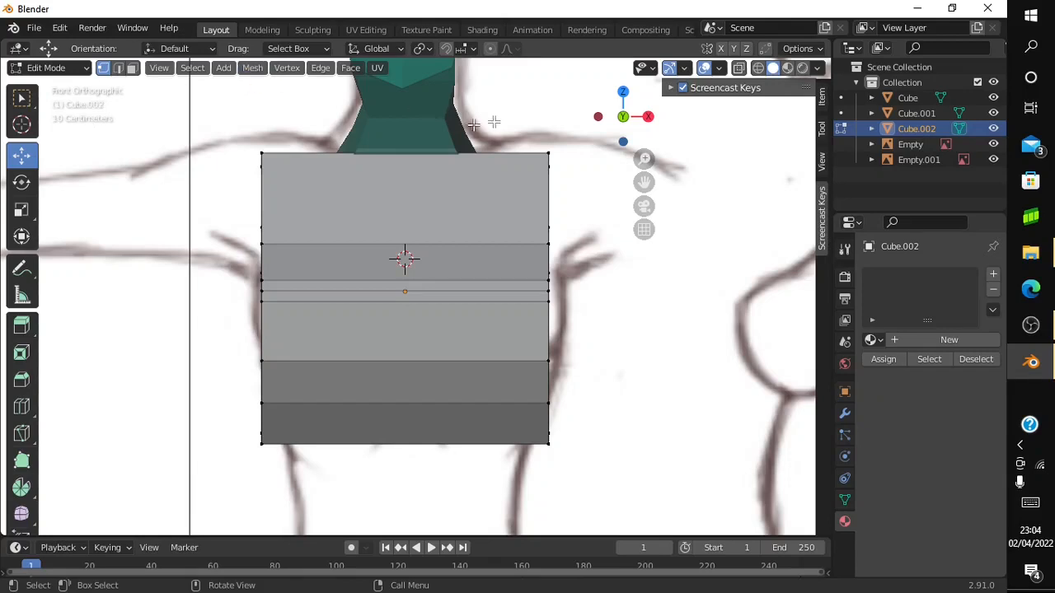
{"action": "left_click", "coordinate": [710, 61]}
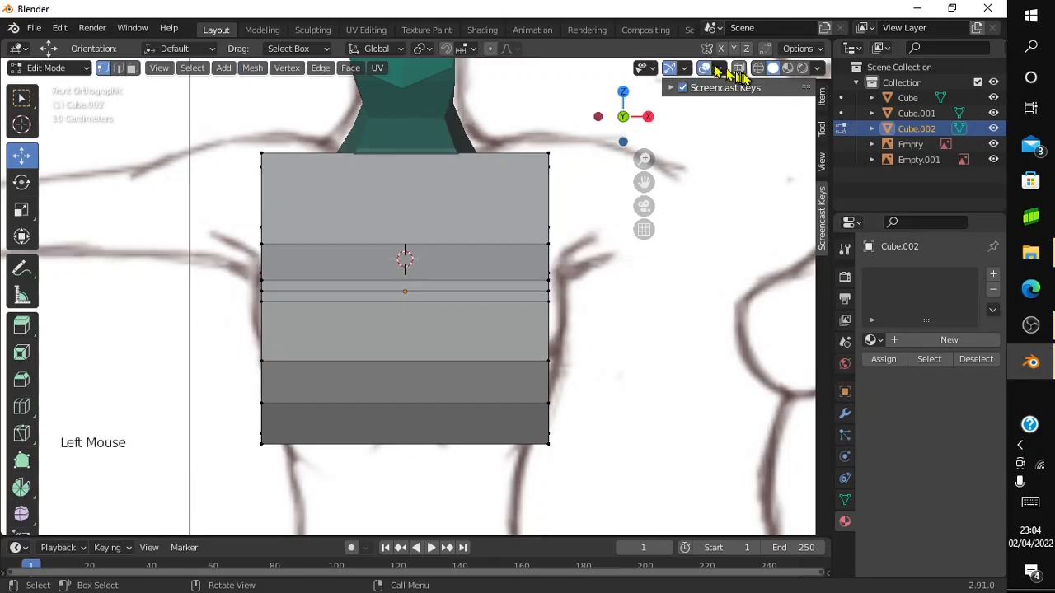
{"action": "left_click", "coordinate": [754, 69]}
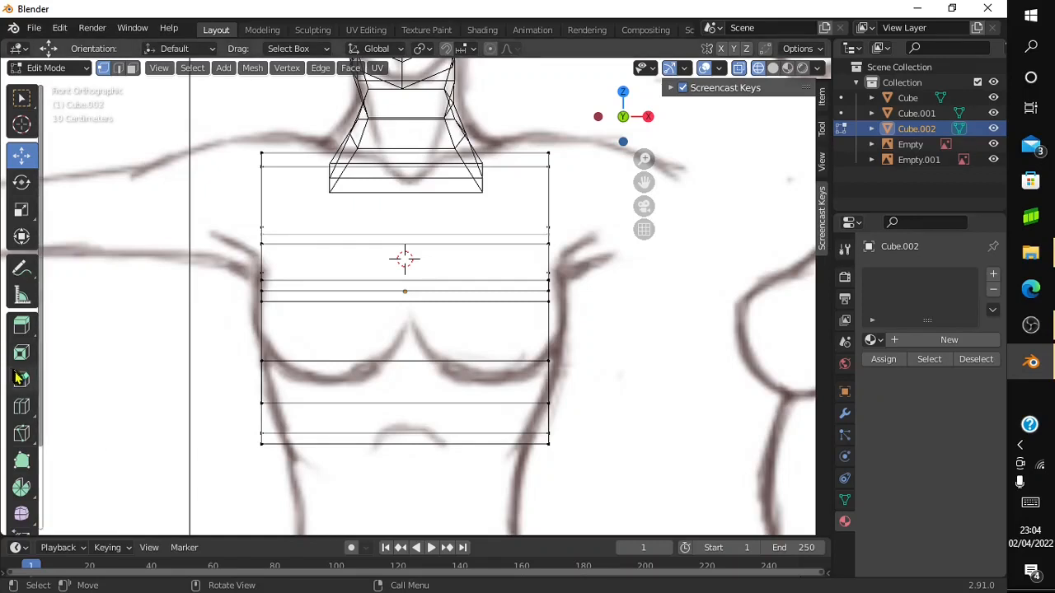
Cut a vertical loop down the centre of the torso's front, plus one loop midway through each half
{"action": "left_click", "coordinate": [23, 406]}
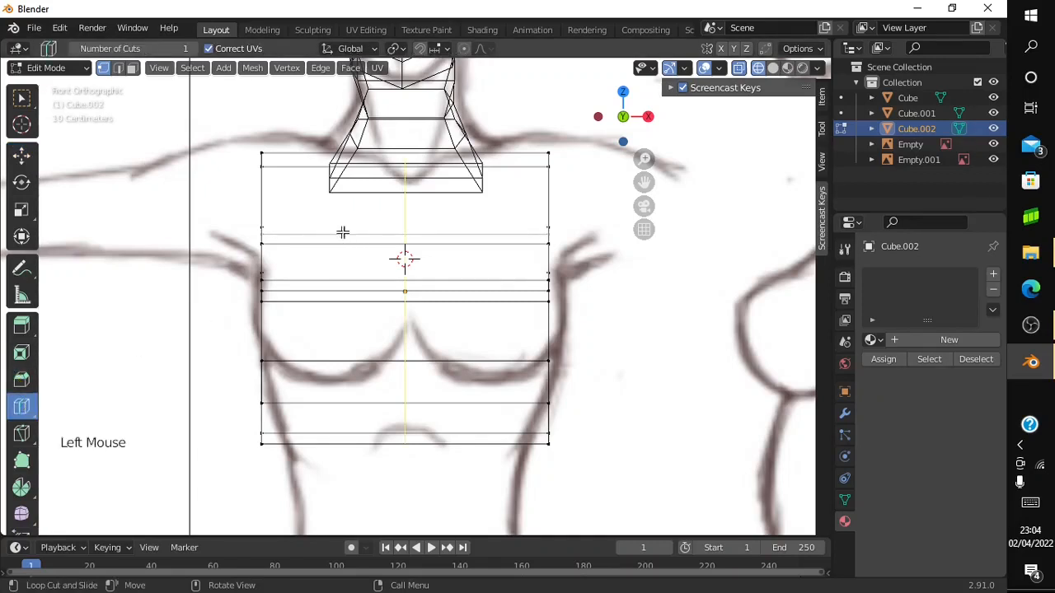
{"action": "left_click", "coordinate": [312, 163]}
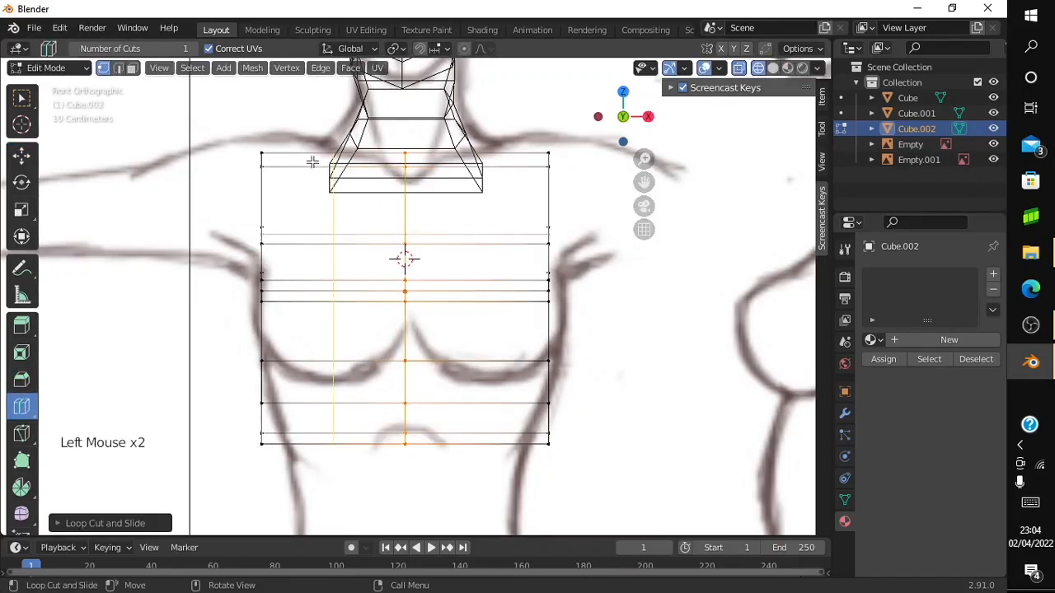
{"action": "left_click", "coordinate": [312, 162]}
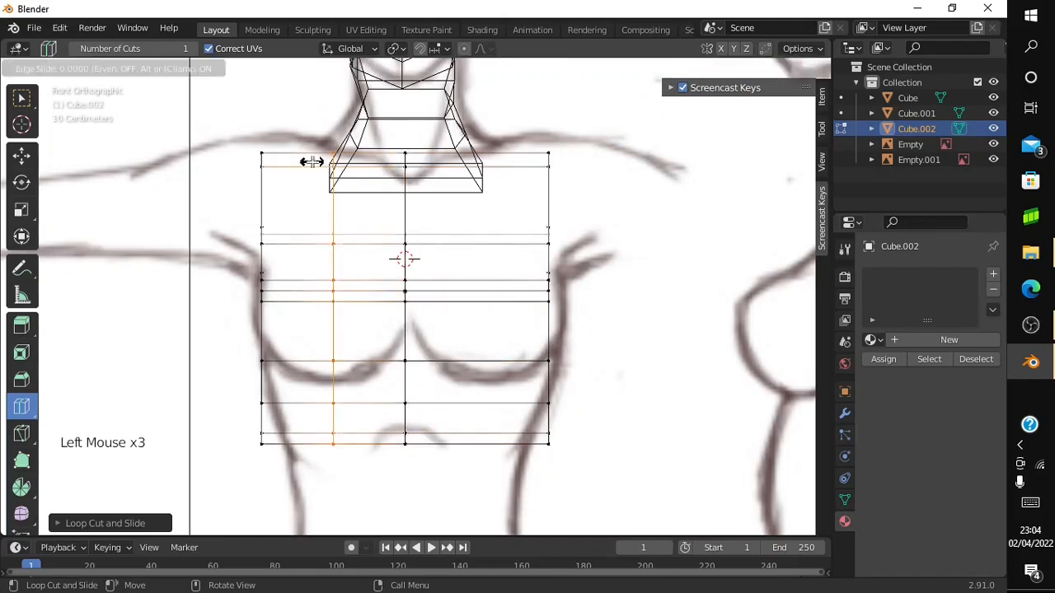
{"action": "left_click", "coordinate": [496, 164]}
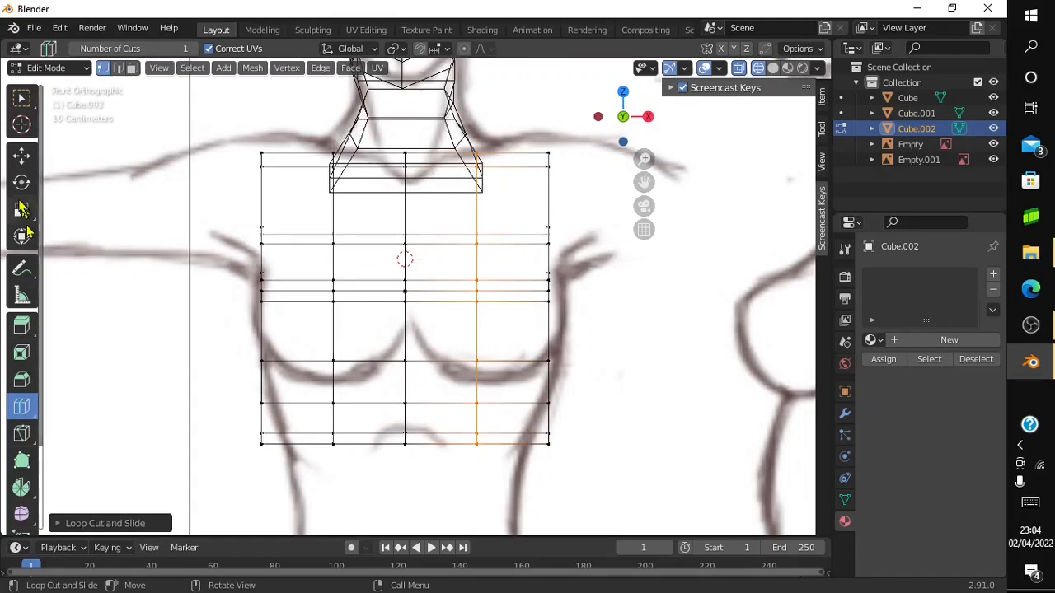
Move the +X inner vertical loop of the torso slightly outward along X and raise both outer top corners to the sketched shoulder line
{"action": "left_click", "coordinate": [21, 155]}
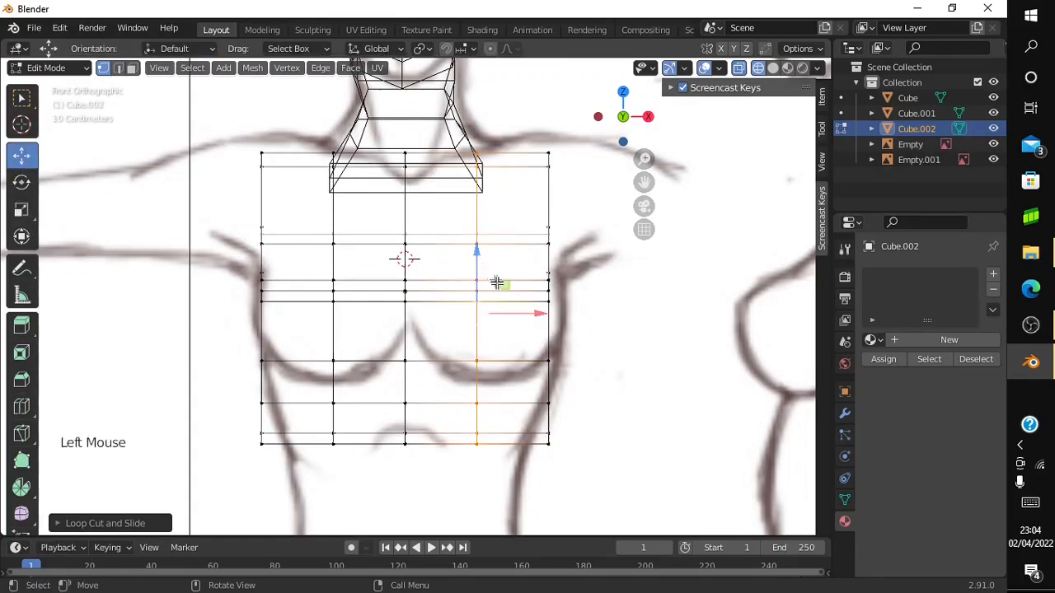
{"action": "left_click_drag", "start_coordinate": [513, 313], "coordinate": [534, 318]}
{"action": "left_click_drag", "start_coordinate": [583, 147], "coordinate": [540, 170]}
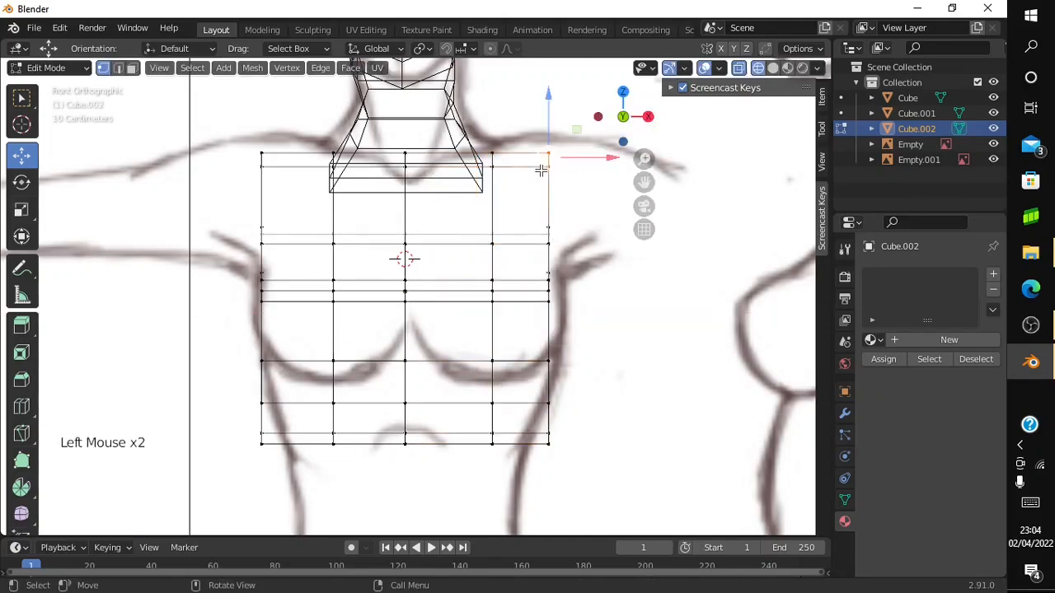
{"action": "left_click_drag", "start_coordinate": [549, 106], "coordinate": [547, 85]}
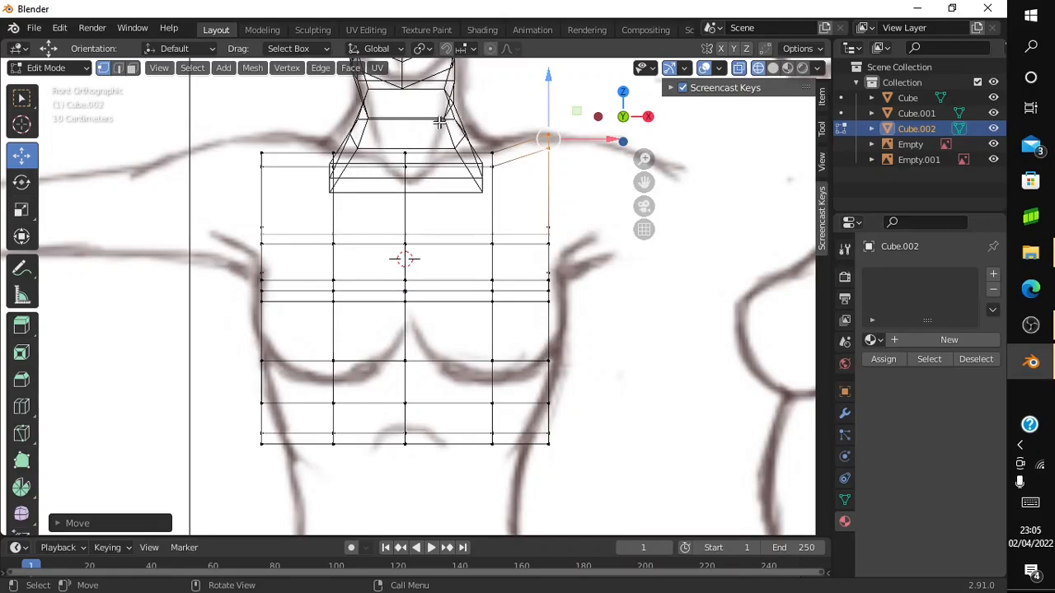
{"action": "left_click", "coordinate": [279, 124]}
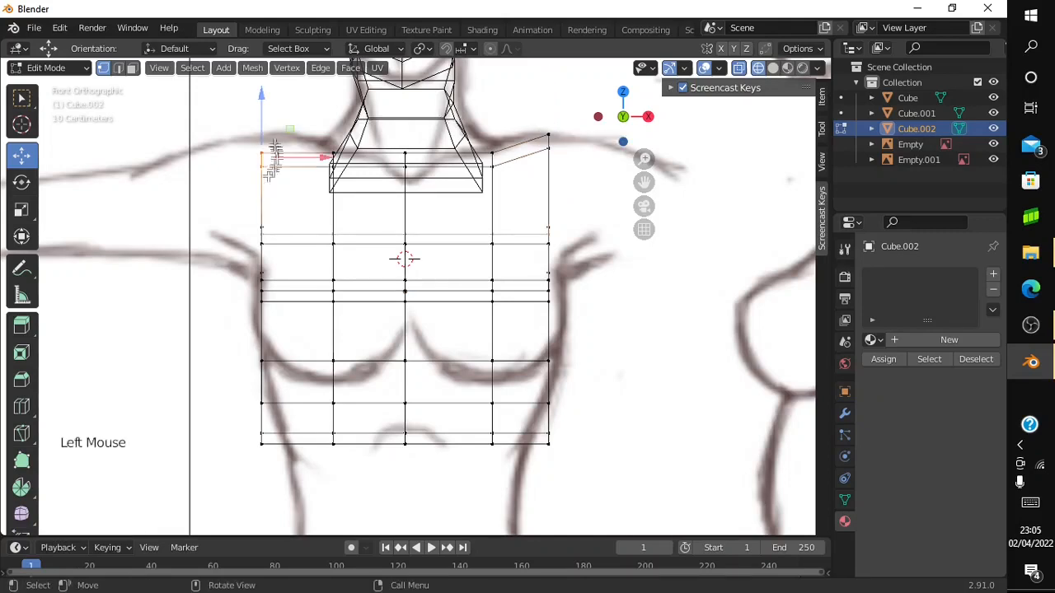
{"action": "left_click_drag", "start_coordinate": [268, 138], "coordinate": [259, 113]}
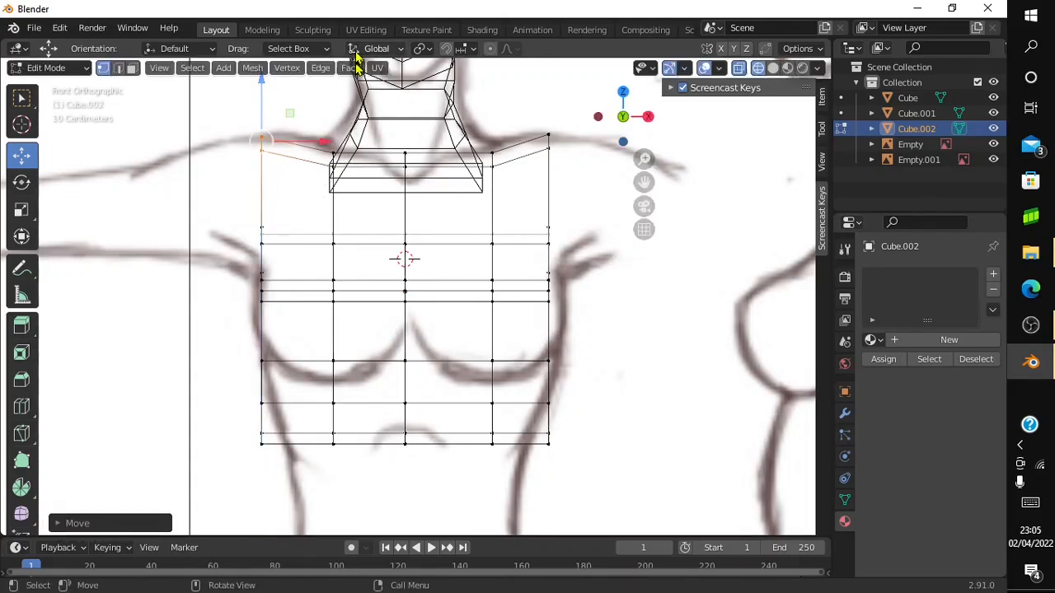
Move the -X inner vertical loop of the torso outward along X to mirror the opposite loop
{"action": "left_click_drag", "start_coordinate": [313, 152], "coordinate": [372, 451]}
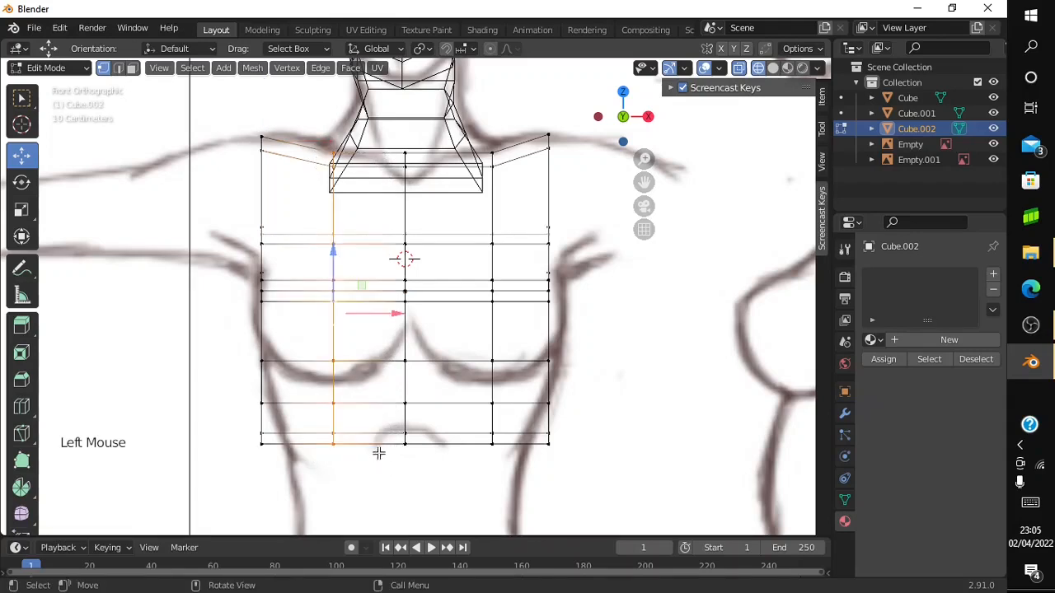
{"action": "mouse_move", "coordinate": [341, 277]}
{"action": "left_mouse_down"}
{"action": "mouse_move", "coordinate": [336, 264]}
{"action": "mouse_move", "coordinate": [337, 273]}
{"action": "left_mouse_up"}
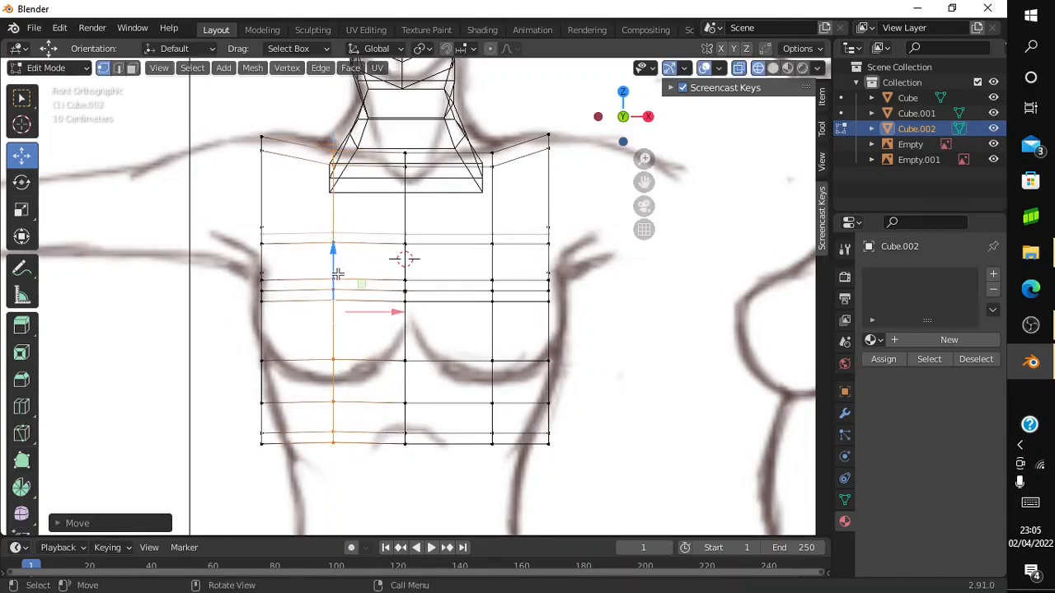
{"action": "key", "text": "ctrl+z"}
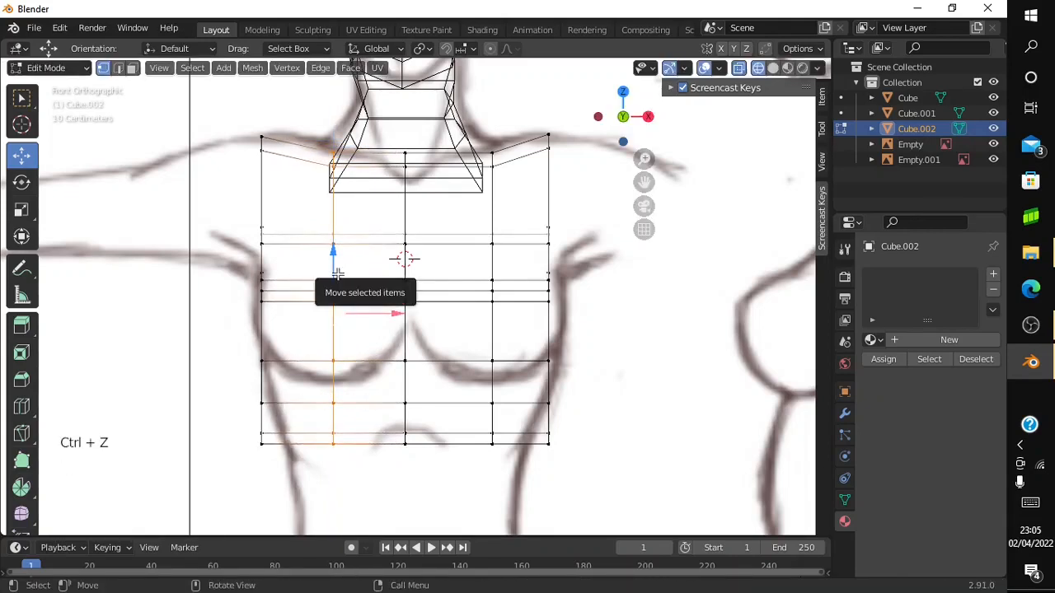
{"action": "left_click_drag", "start_coordinate": [365, 314], "coordinate": [351, 317]}
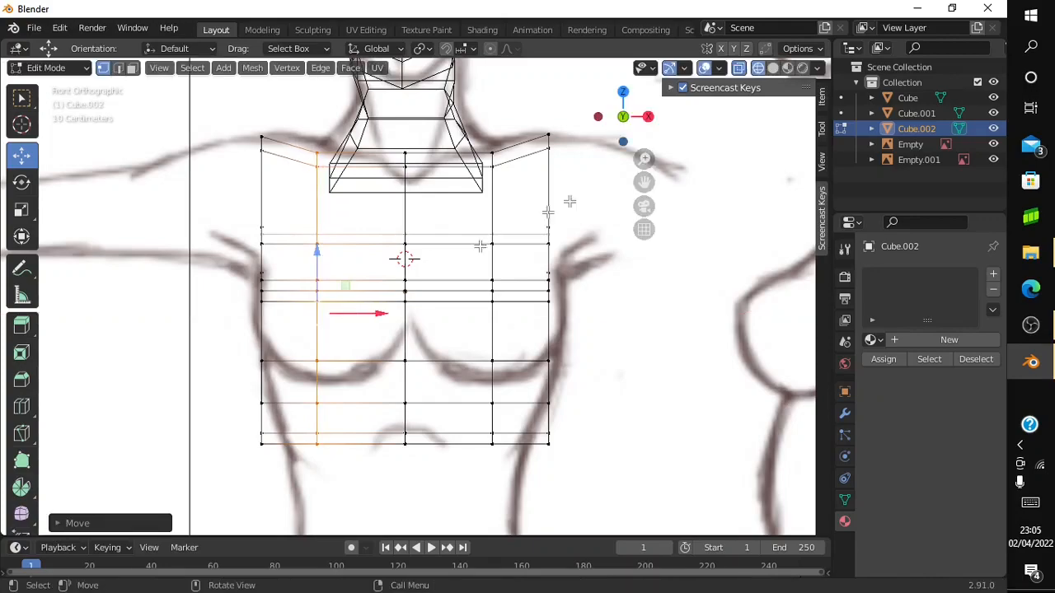
{"action": "mouse_move", "coordinate": [620, 124]}
{"action": "left_mouse_down"}
{"action": "mouse_move", "coordinate": [606, 131]}
{"action": "mouse_move", "coordinate": [628, 124]}
{"action": "mouse_move", "coordinate": [620, 121]}
{"action": "left_mouse_up"}
{"action": "left_click", "coordinate": [620, 121]}
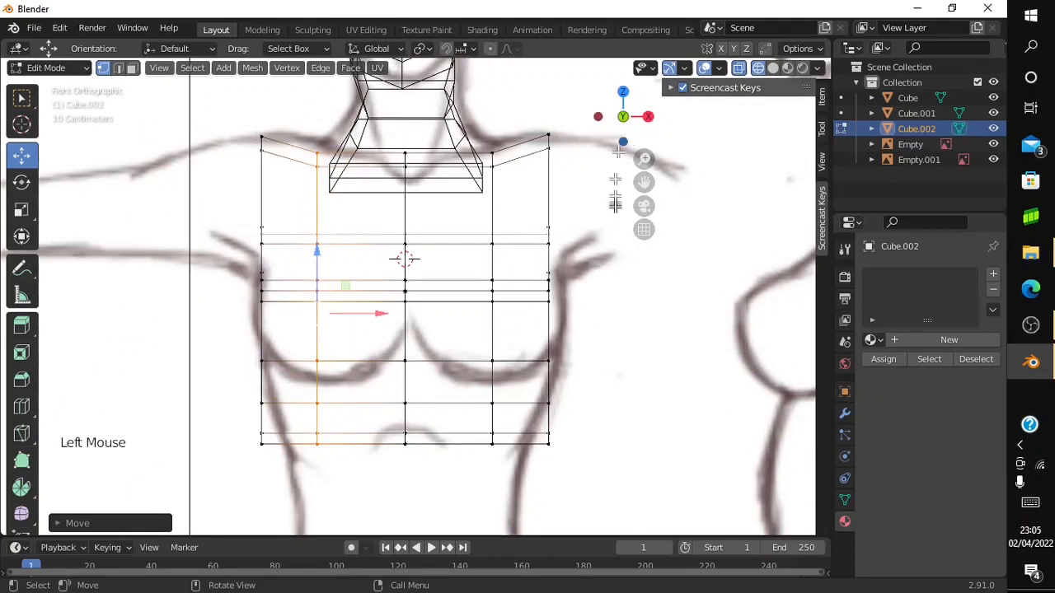
{"action": "left_click", "coordinate": [554, 281]}
{"action": "left_click_drag", "start_coordinate": [536, 294], "coordinate": [596, 298]}
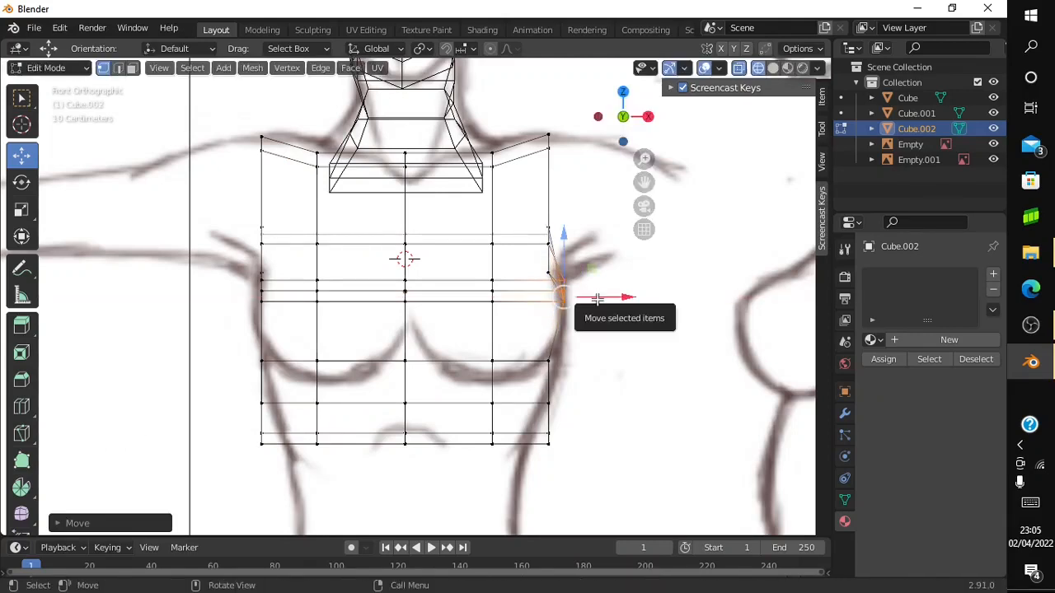
{"action": "key", "text": "ctrl+z"}
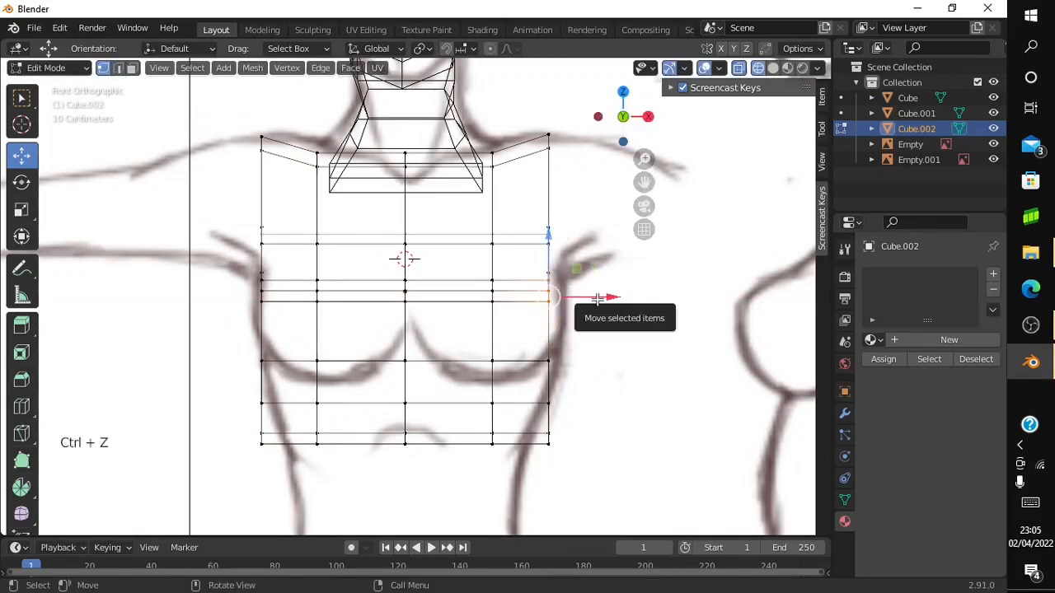
{"action": "left_click", "coordinate": [645, 359]}
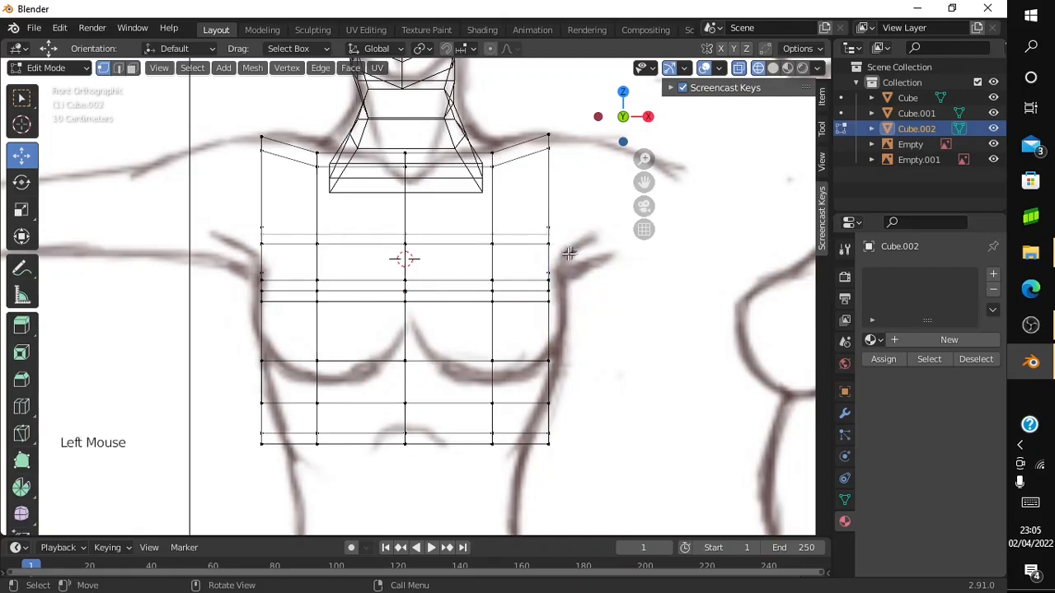
Move the torso's +X side vertices outward from armpit to underbust and its bottom corner inward, following the sketched outline
{"action": "left_click_drag", "start_coordinate": [567, 253], "coordinate": [594, 373]}
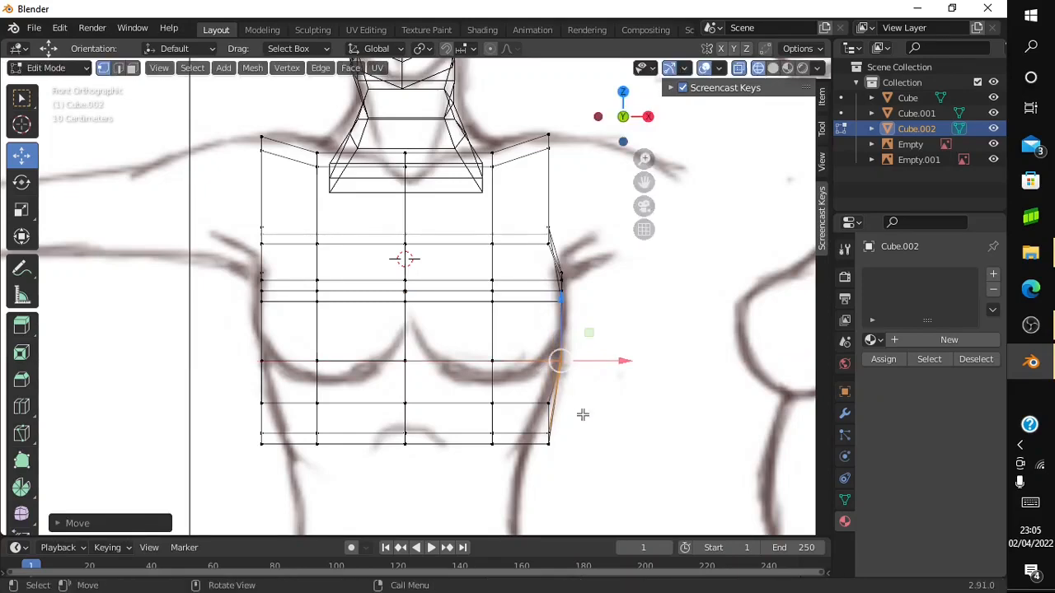
{"action": "left_click", "coordinate": [548, 442]}
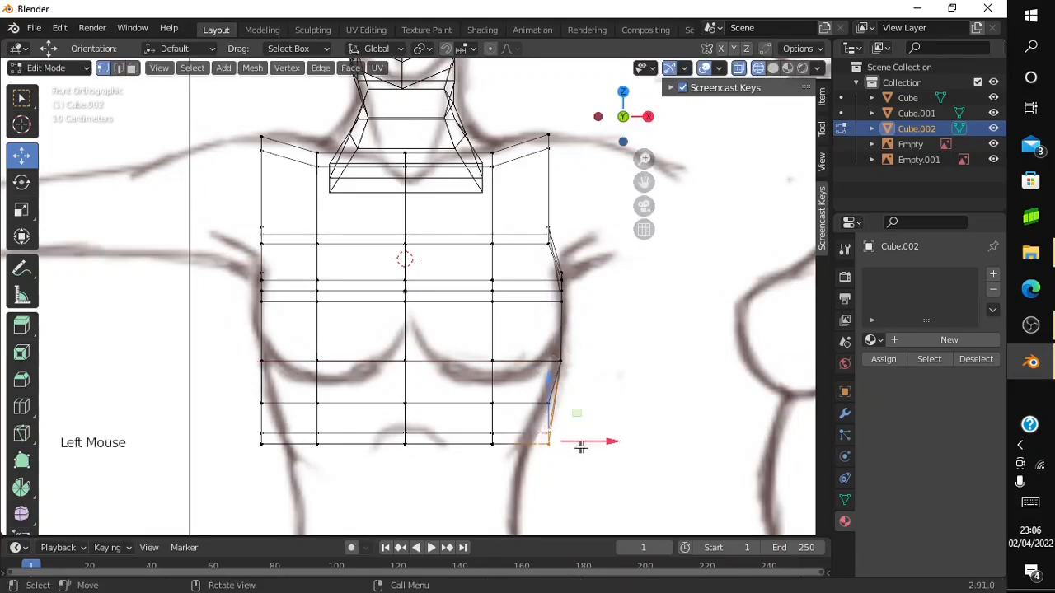
{"action": "left_click_drag", "start_coordinate": [581, 446], "coordinate": [565, 450]}
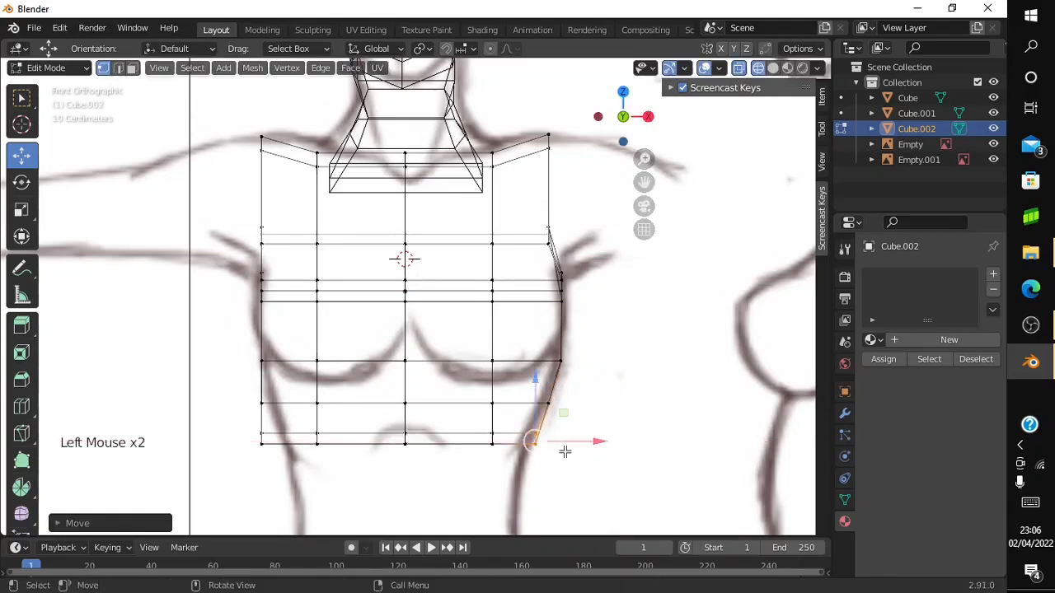
Move the torso's -X bottom corner and lower rib vertices inward and its bust-level side vertices slightly outward to match the sketched outline
{"action": "left_click", "coordinate": [264, 445]}
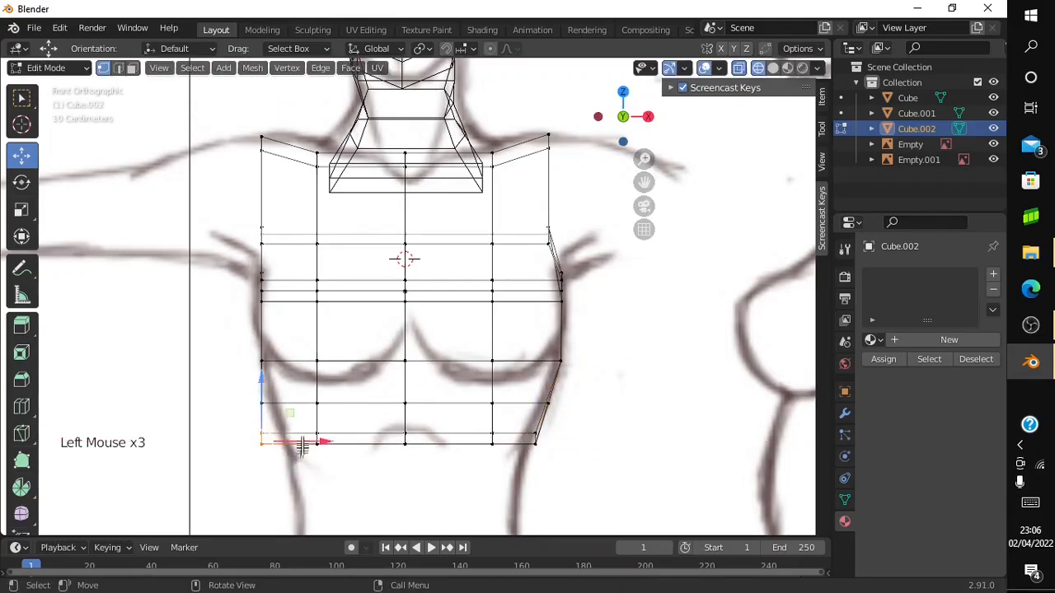
{"action": "left_click_drag", "start_coordinate": [300, 441], "coordinate": [318, 440]}
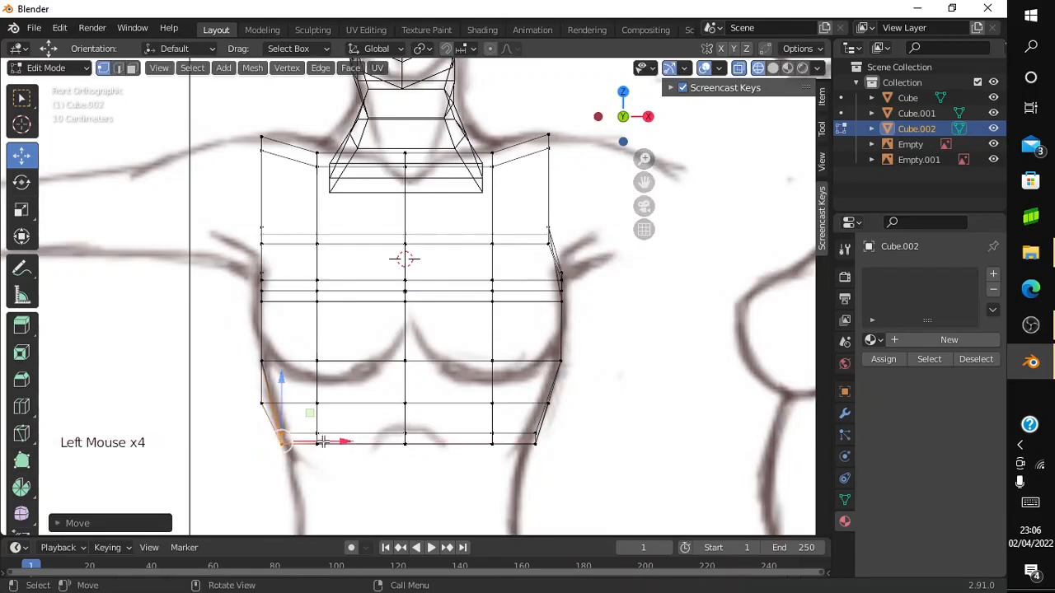
{"action": "left_click", "coordinate": [264, 407]}
{"action": "left_click_drag", "start_coordinate": [306, 407], "coordinate": [320, 409]}
{"action": "left_click", "coordinate": [260, 297]}
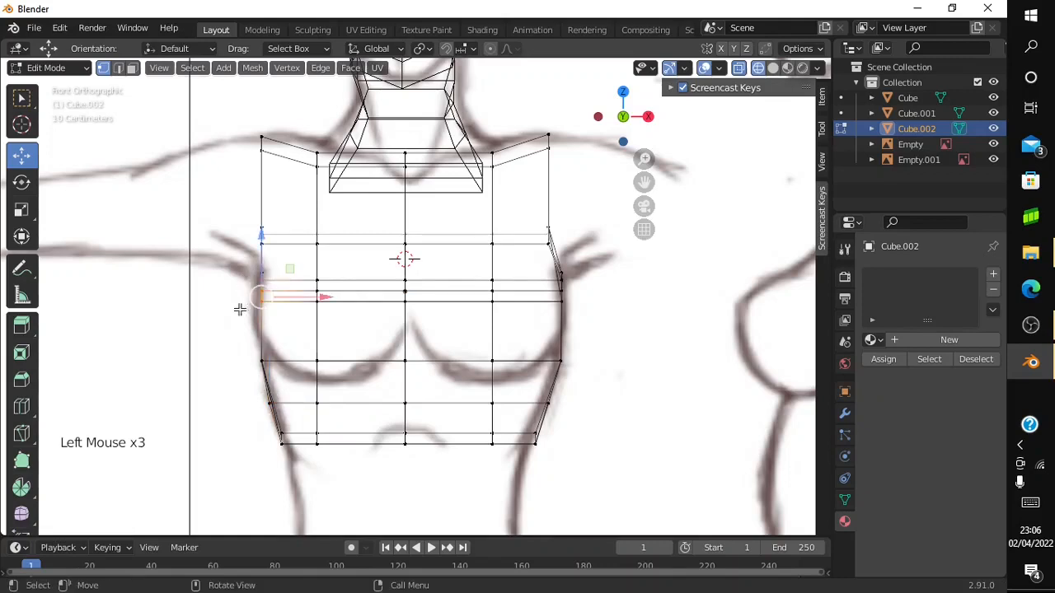
{"action": "left_click", "coordinate": [285, 301]}
{"action": "left_click_drag", "start_coordinate": [290, 302], "coordinate": [279, 302]}
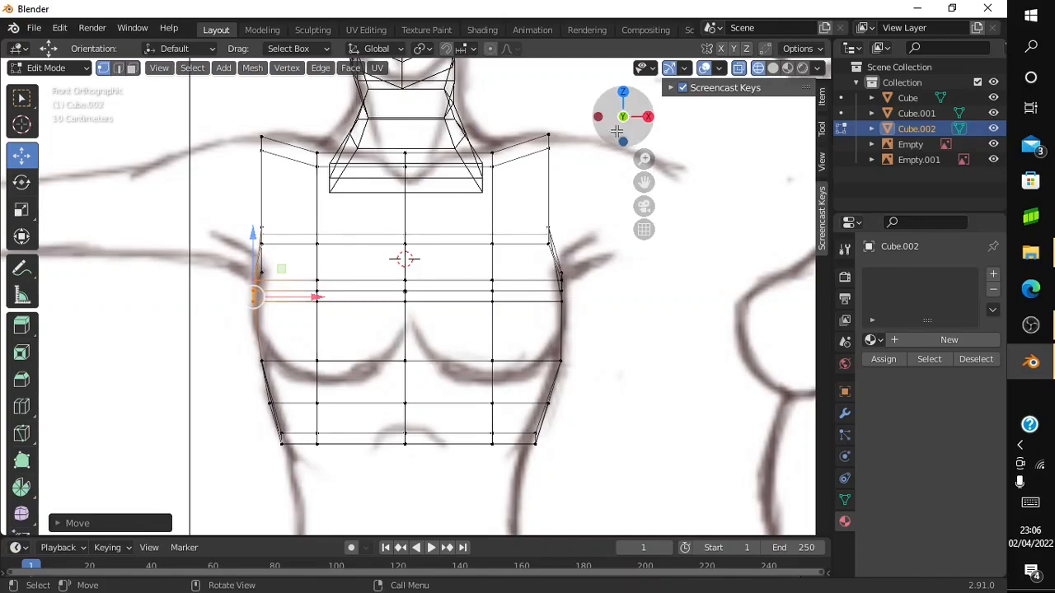
Switch to solid shading, give the torso a new material, and sample its viewport display colour from the dark green neck
{"action": "mouse_move", "coordinate": [623, 117]}
{"action": "left_mouse_down"}
{"action": "mouse_move", "coordinate": [586, 126]}
{"action": "mouse_move", "coordinate": [618, 93]}
{"action": "mouse_move", "coordinate": [595, 104]}
{"action": "left_mouse_up"}
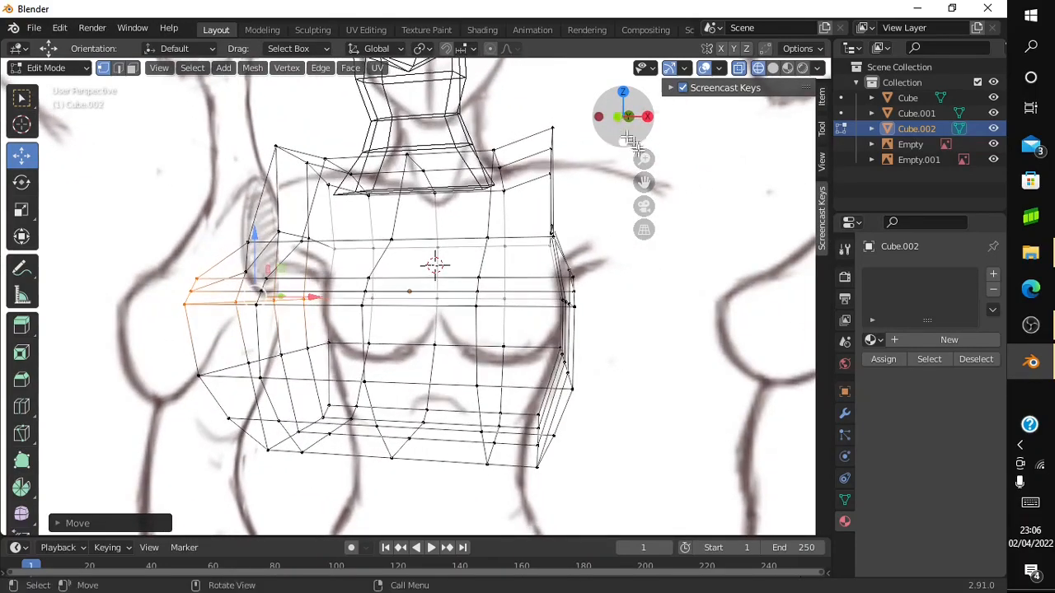
{"action": "left_click", "coordinate": [773, 69]}
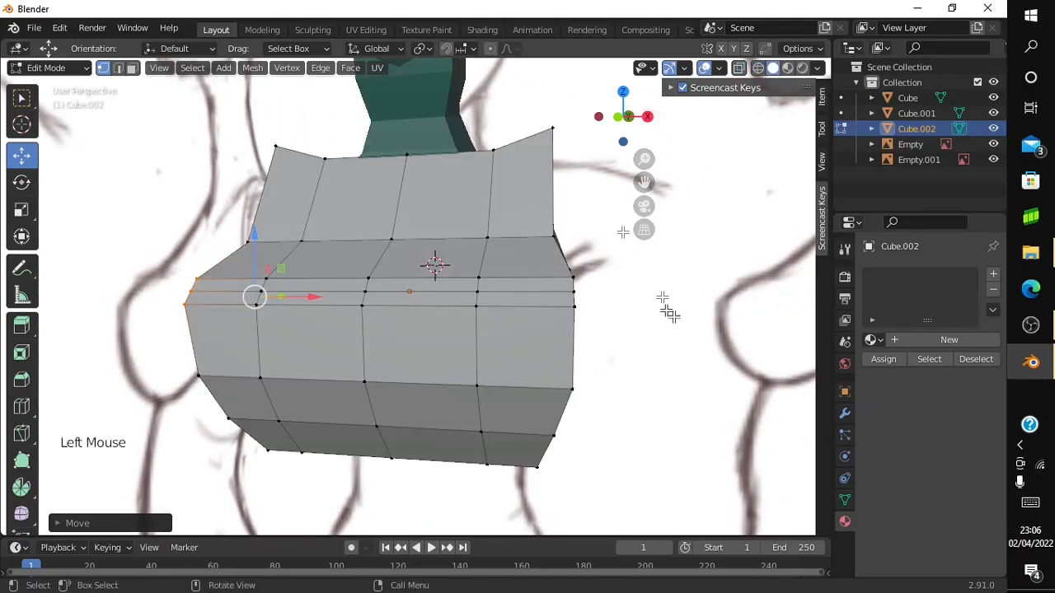
{"action": "left_click", "coordinate": [899, 343]}
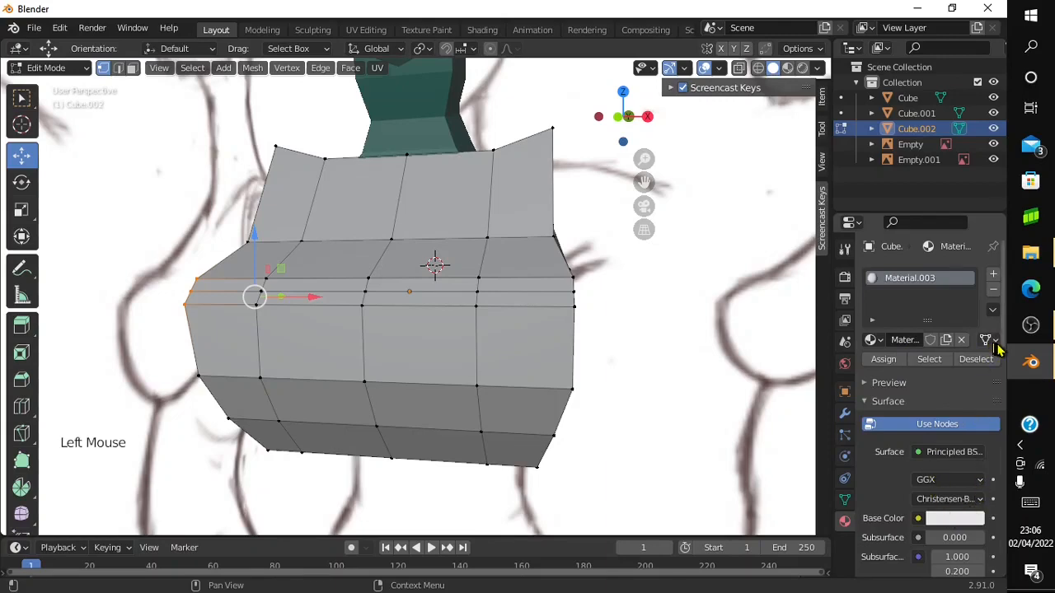
{"action": "left_click_drag", "start_coordinate": [1003, 346], "coordinate": [977, 580]}
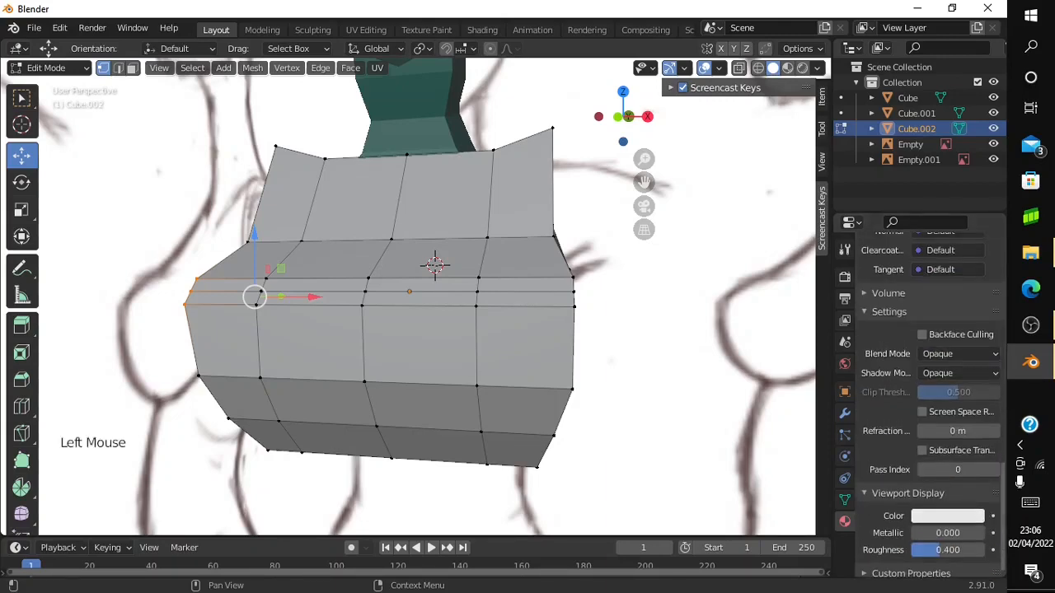
{"action": "left_click", "coordinate": [946, 516]}
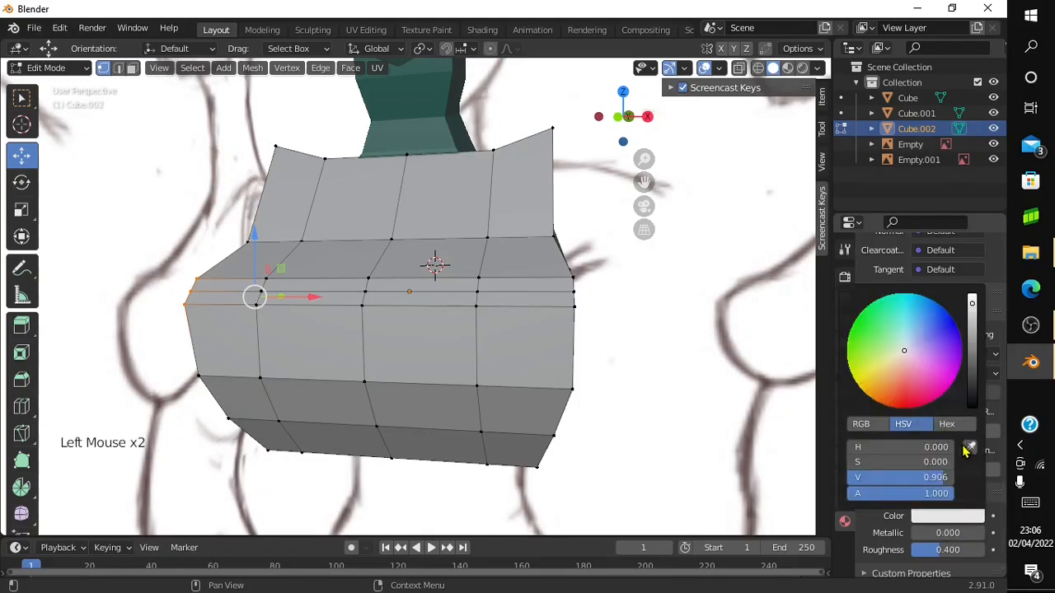
{"action": "left_click", "coordinate": [969, 449]}
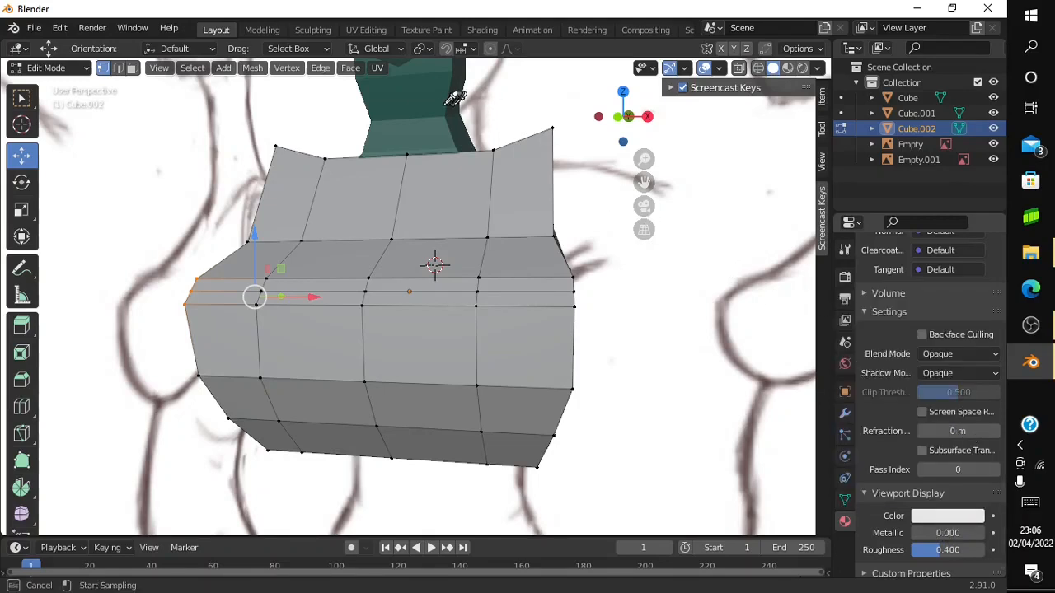
{"action": "left_click", "coordinate": [441, 107]}
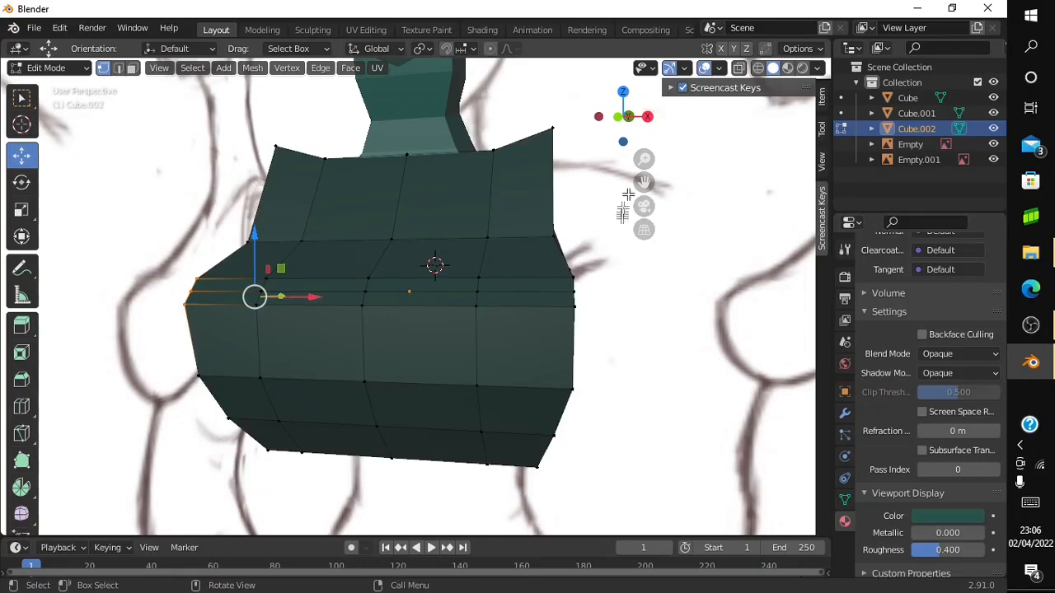
Check the coloured torso from an angle, return to the front view and switch to Object Mode
{"action": "left_click_drag", "start_coordinate": [633, 134], "coordinate": [716, 146]}
{"action": "mouse_move", "coordinate": [644, 161]}
{"action": "left_mouse_down"}
{"action": "mouse_move", "coordinate": [644, 216]}
{"action": "mouse_move", "coordinate": [644, 158]}
{"action": "left_mouse_up"}
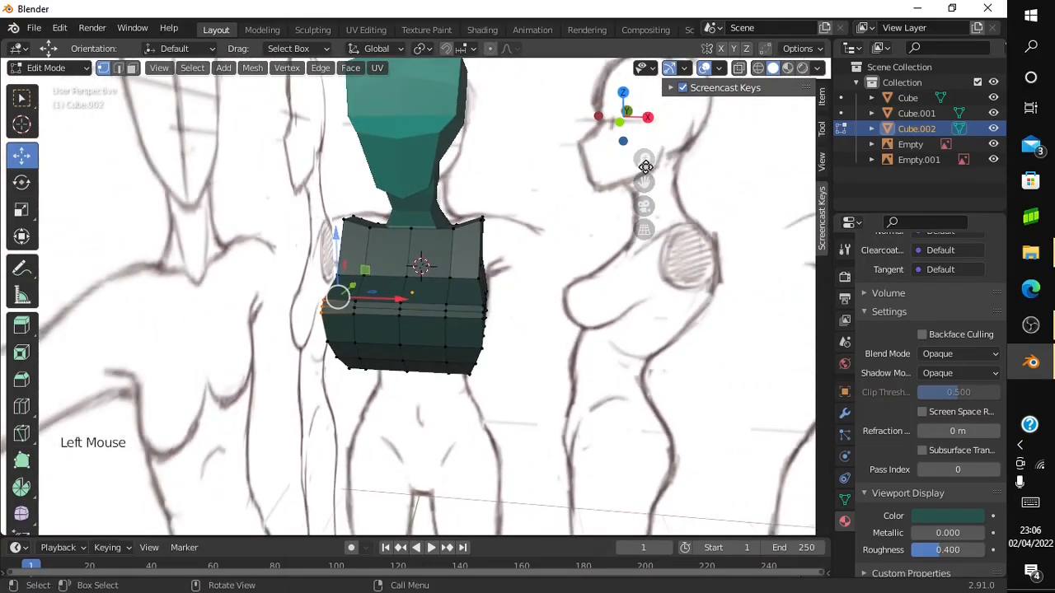
{"action": "left_click", "coordinate": [629, 95]}
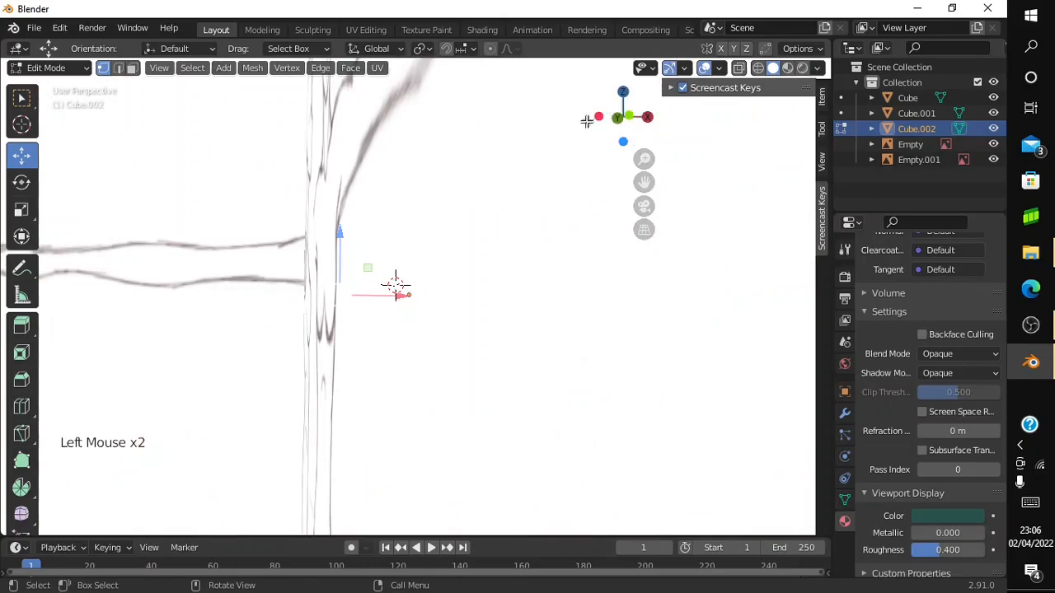
{"action": "left_click_drag", "start_coordinate": [589, 121], "coordinate": [608, 117]}
{"action": "mouse_move", "coordinate": [611, 116]}
{"action": "left_mouse_down"}
{"action": "mouse_move", "coordinate": [507, 116]}
{"action": "mouse_move", "coordinate": [578, 130]}
{"action": "mouse_move", "coordinate": [594, 115]}
{"action": "mouse_move", "coordinate": [624, 116]}
{"action": "left_mouse_up"}
{"action": "left_click", "coordinate": [623, 116]}
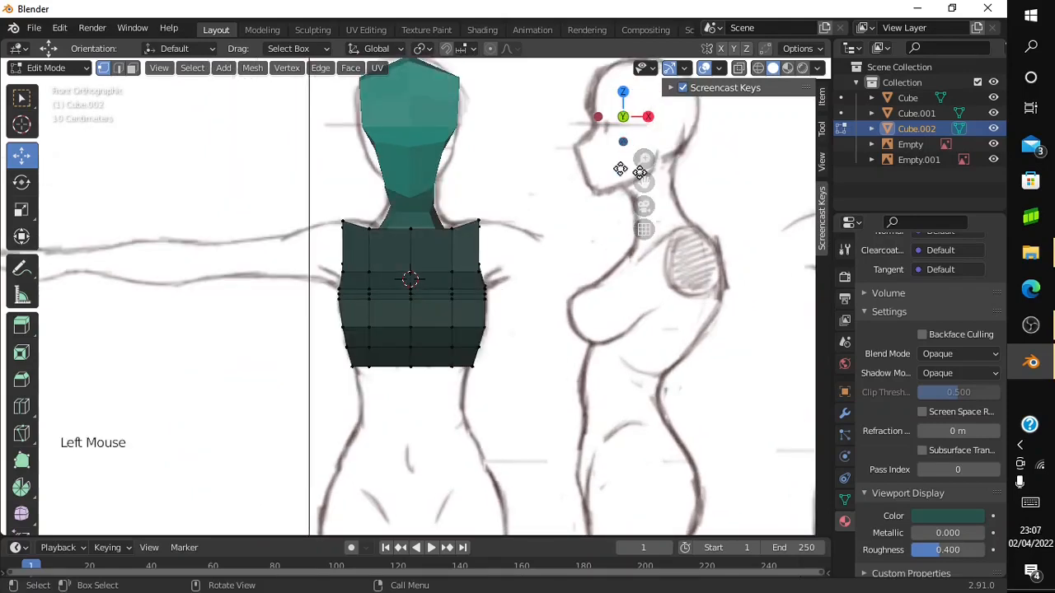
{"action": "left_click", "coordinate": [71, 68]}
{"action": "left_click", "coordinate": [72, 90]}
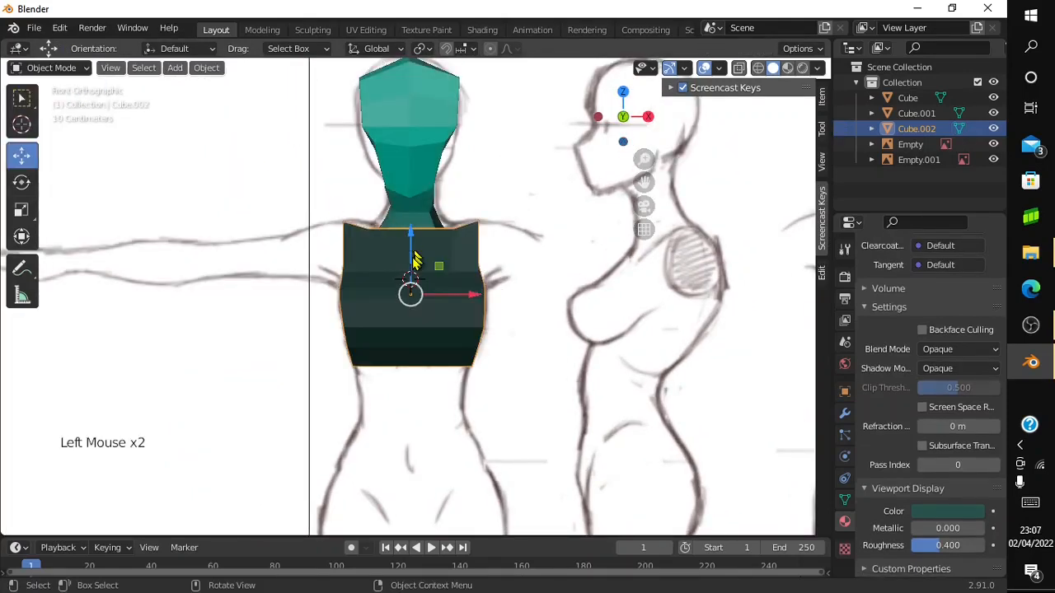
Place the 3D cursor on the body's centre line at the sketched waist, between the torso's lower edge and the navel
{"action": "mouse_move", "coordinate": [643, 182]}
{"action": "left_mouse_down"}
{"action": "mouse_move", "coordinate": [644, 83]}
{"action": "mouse_move", "coordinate": [661, 5]}
{"action": "left_mouse_up"}
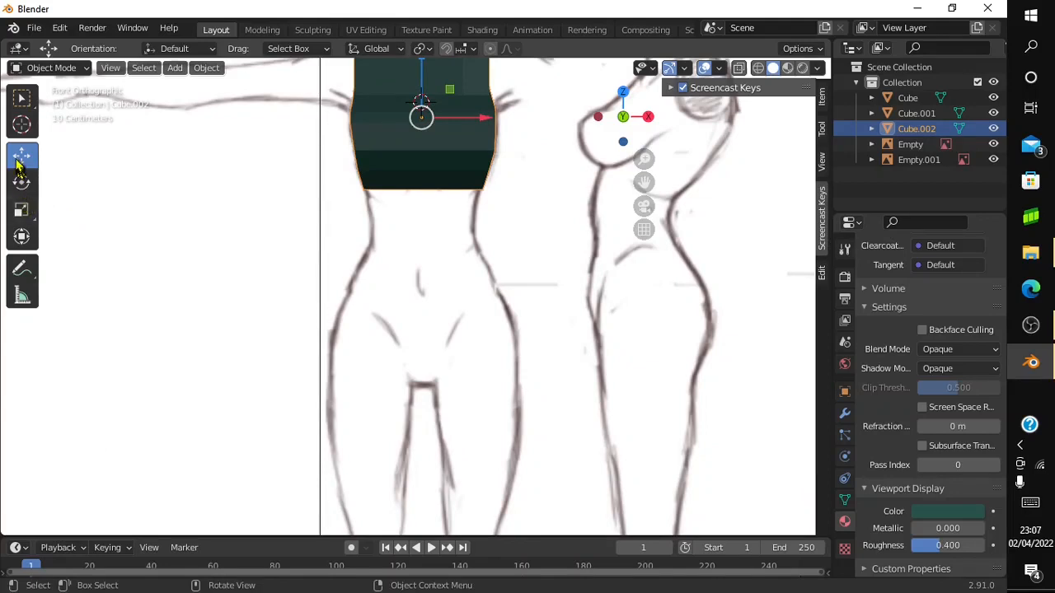
{"action": "left_click", "coordinate": [21, 124]}
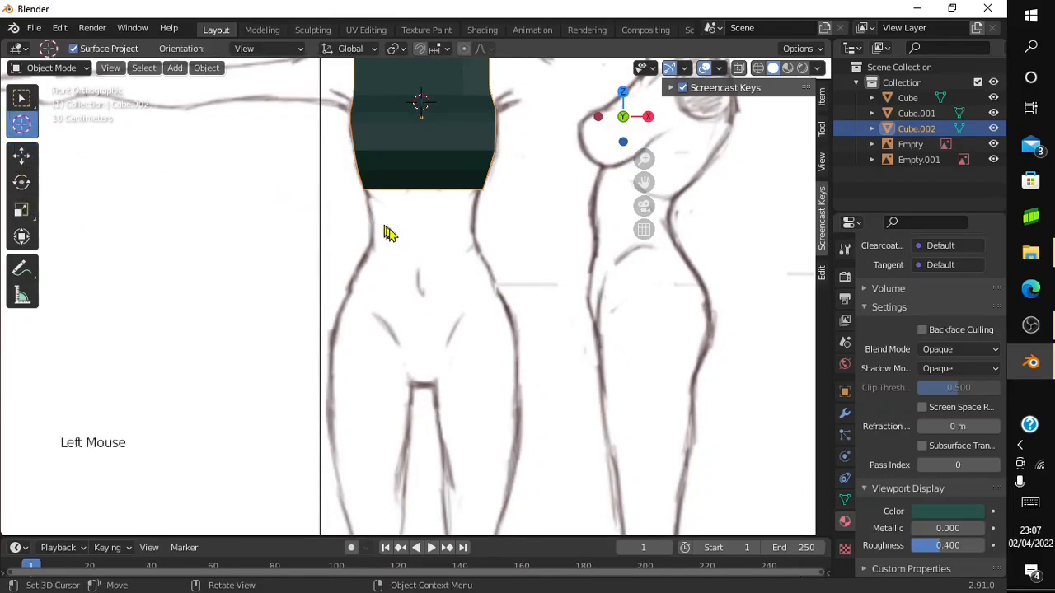
{"action": "left_click", "coordinate": [422, 257]}
{"action": "left_click_drag", "start_coordinate": [644, 158], "coordinate": [644, 122]}
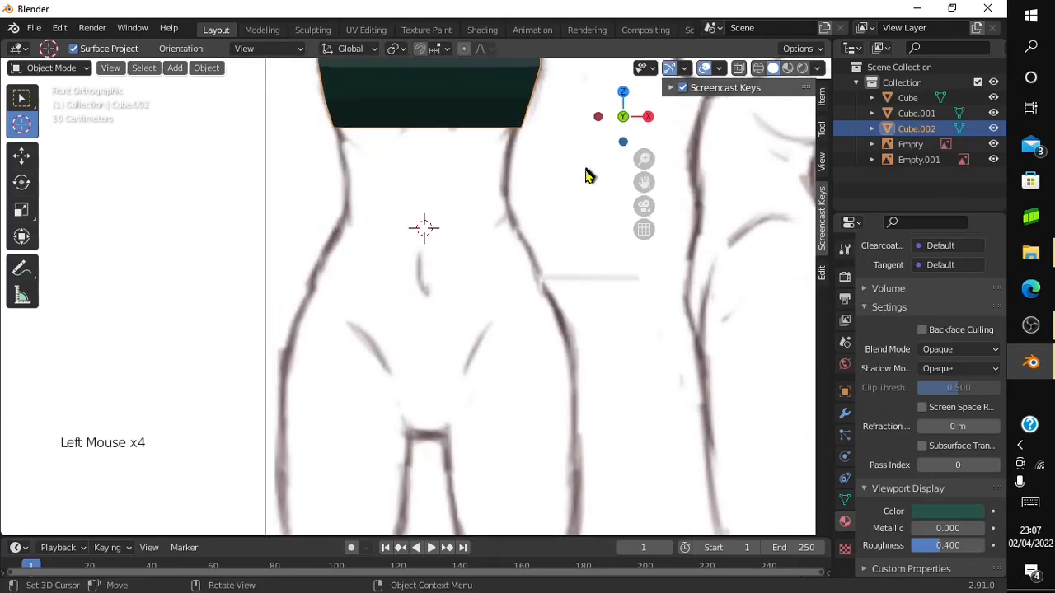
{"action": "left_click", "coordinate": [421, 180]}
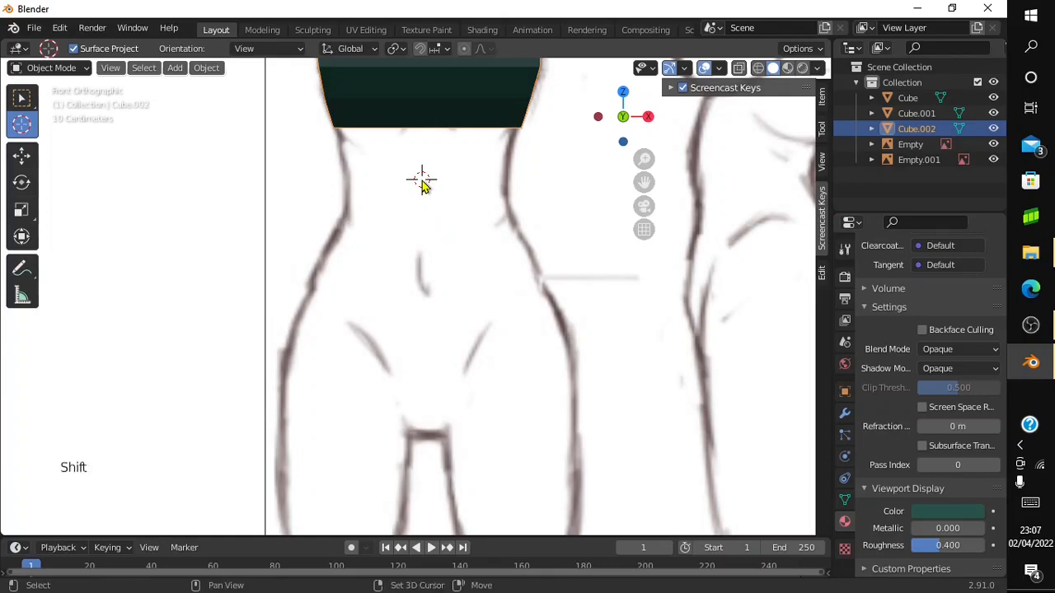
Add a cube at the 3D cursor and scale it down uniformly to roughly the sketched waist width
{"action": "key", "text": "shift+a"}
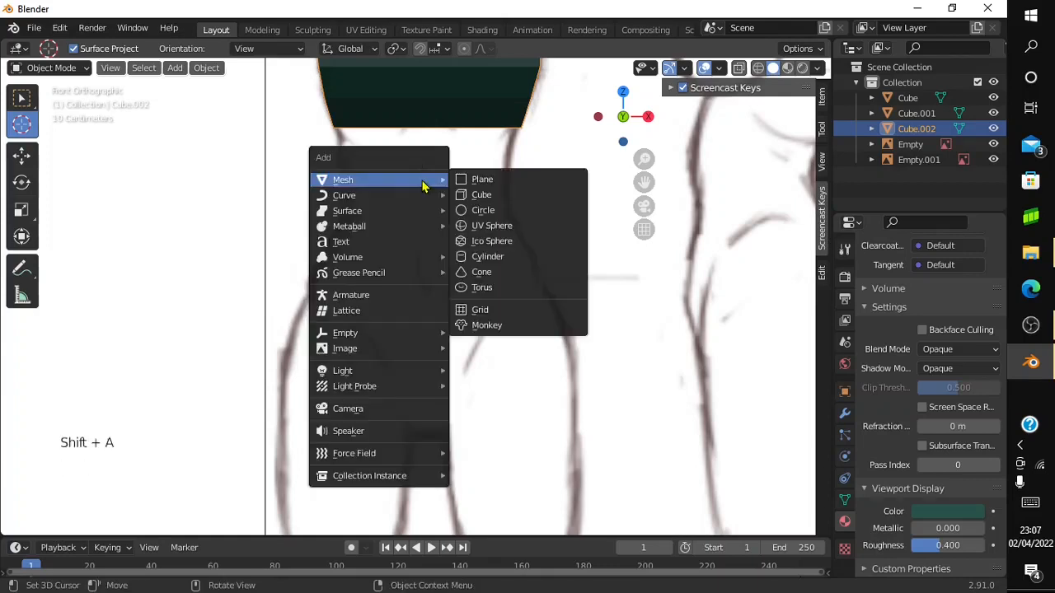
{"action": "left_click", "coordinate": [482, 195]}
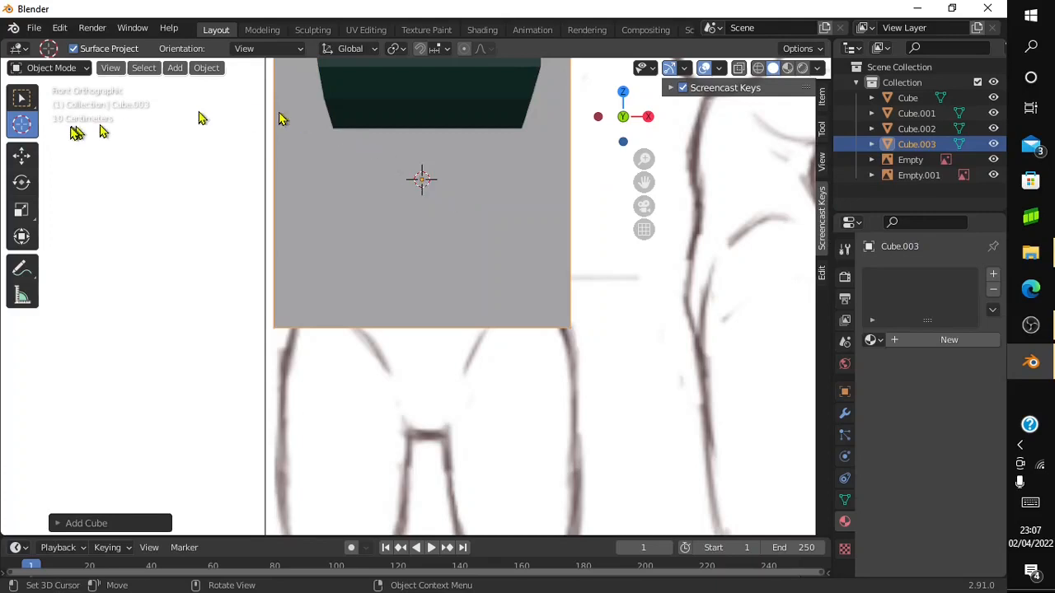
{"action": "left_click", "coordinate": [21, 211]}
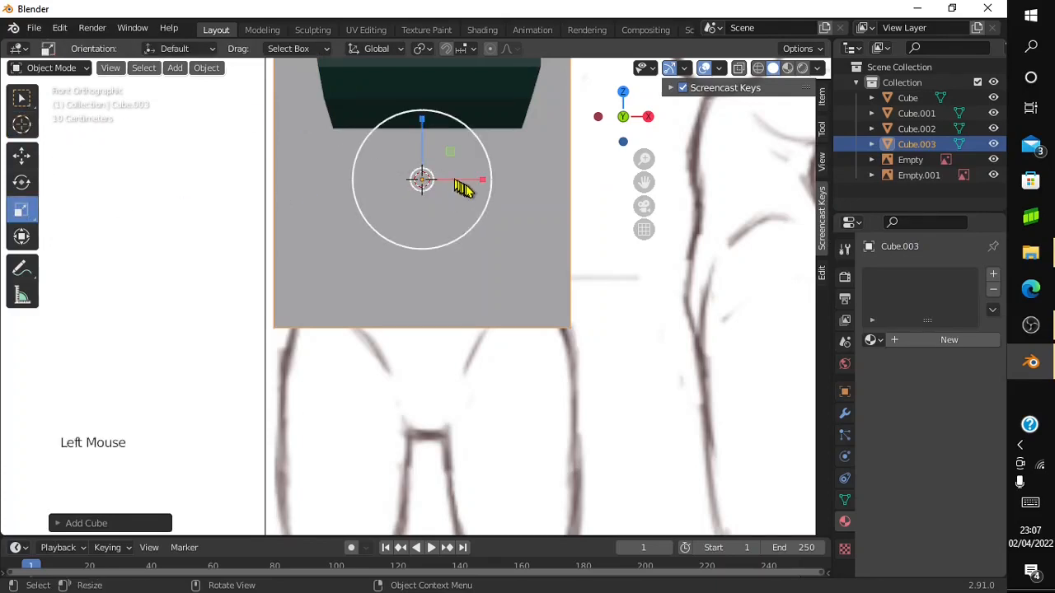
{"action": "left_click_drag", "start_coordinate": [463, 189], "coordinate": [425, 178]}
Move the waist cube slightly along +X to centre it between the sketched waist lines, and lower it a little along Z
{"action": "left_click", "coordinate": [22, 155]}
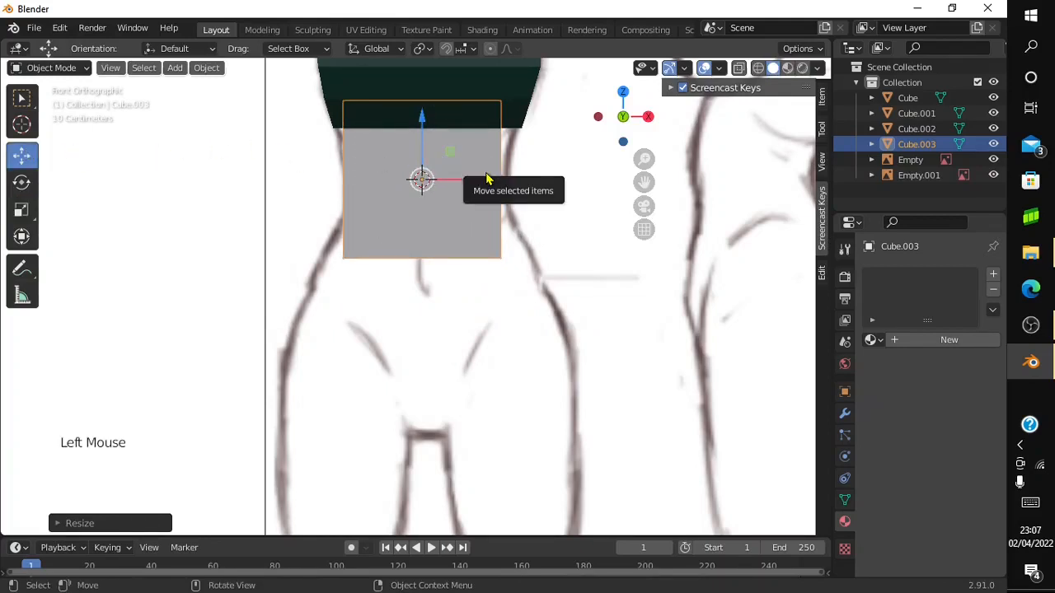
{"action": "left_click_drag", "start_coordinate": [487, 179], "coordinate": [494, 180]}
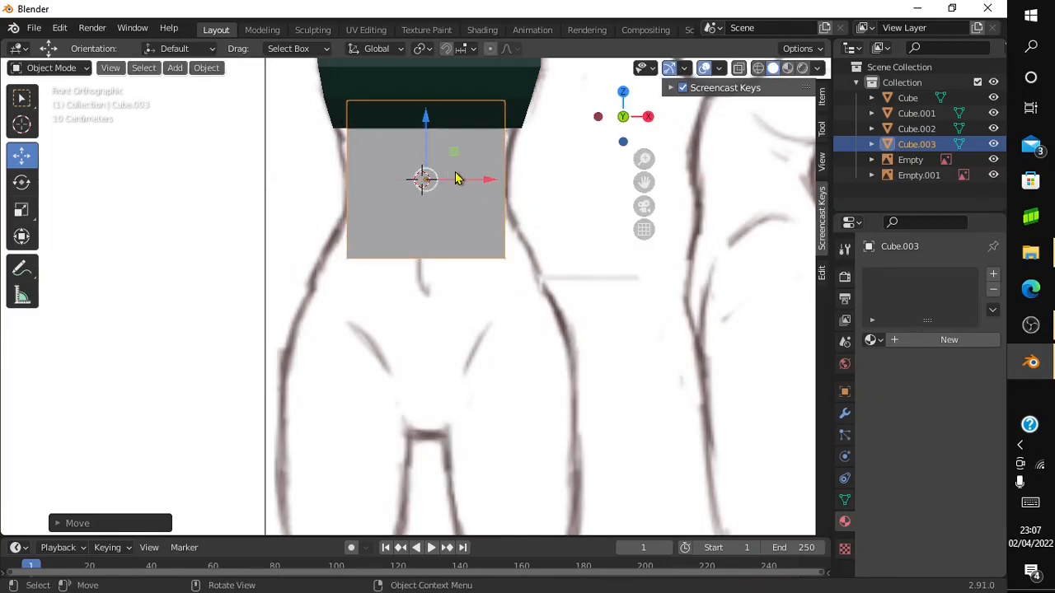
{"action": "left_click", "coordinate": [86, 69]}
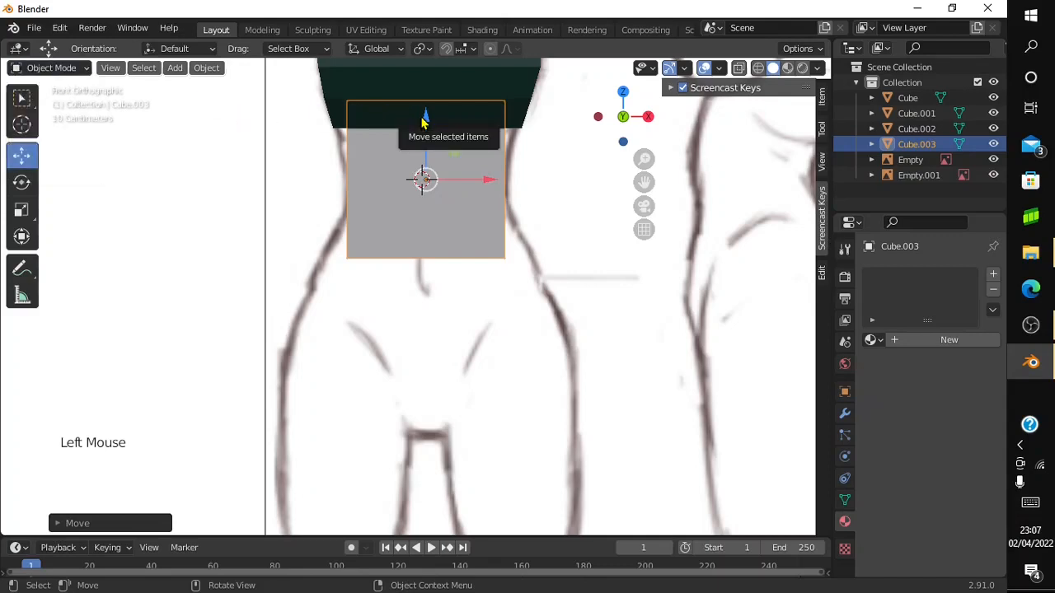
{"action": "left_click", "coordinate": [45, 69]}
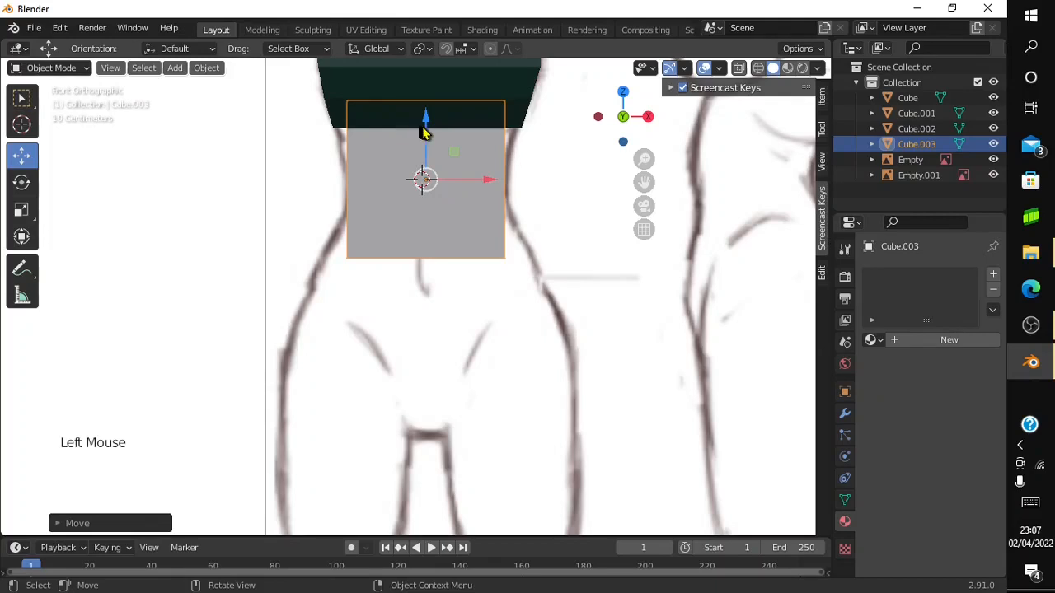
{"action": "left_click_drag", "start_coordinate": [423, 132], "coordinate": [425, 143]}
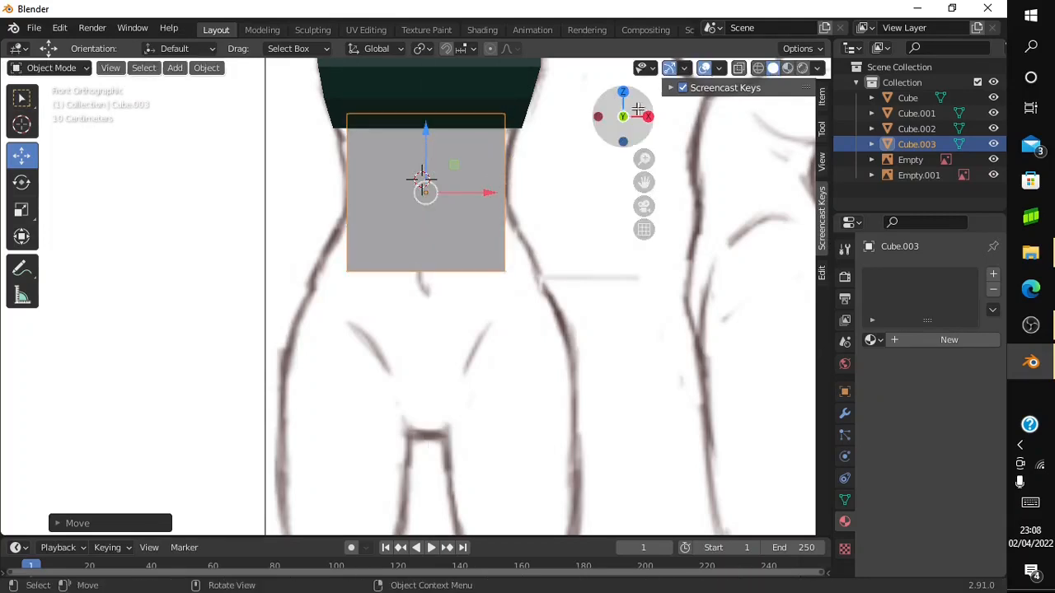
Move the waist cube along -Y until it sits beneath the torso over the side sketch, and switch to the right orthographic view
{"action": "left_click", "coordinate": [646, 67]}
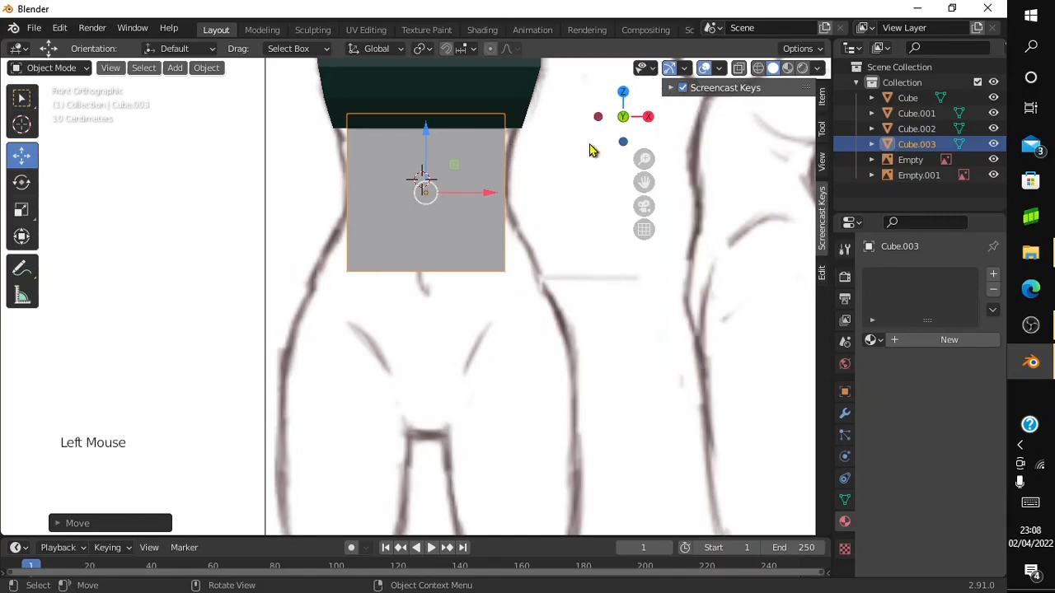
{"action": "left_click_drag", "start_coordinate": [611, 138], "coordinate": [435, 172]}
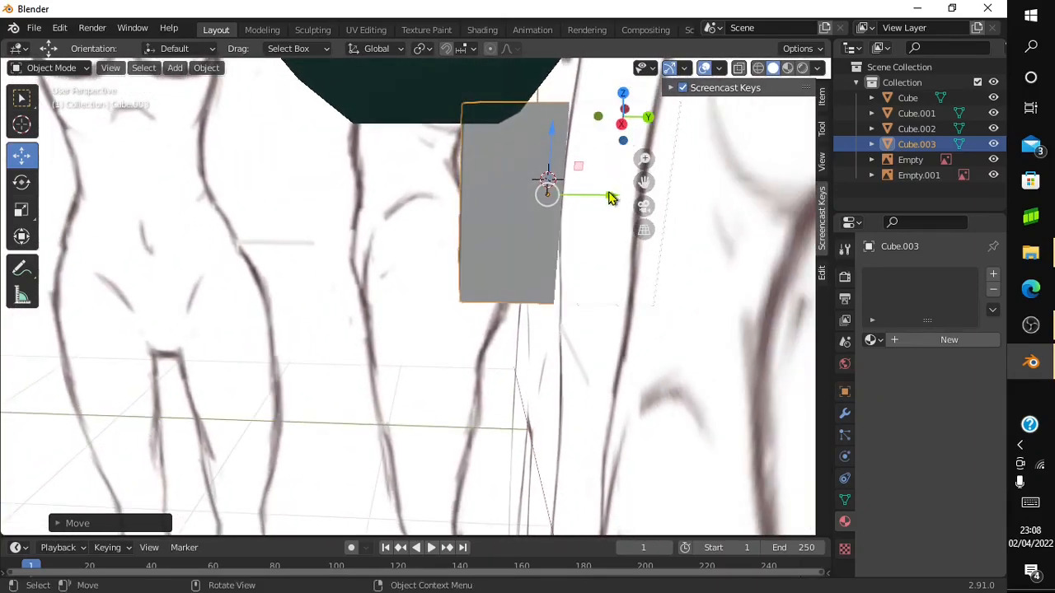
{"action": "left_click_drag", "start_coordinate": [610, 198], "coordinate": [470, 231]}
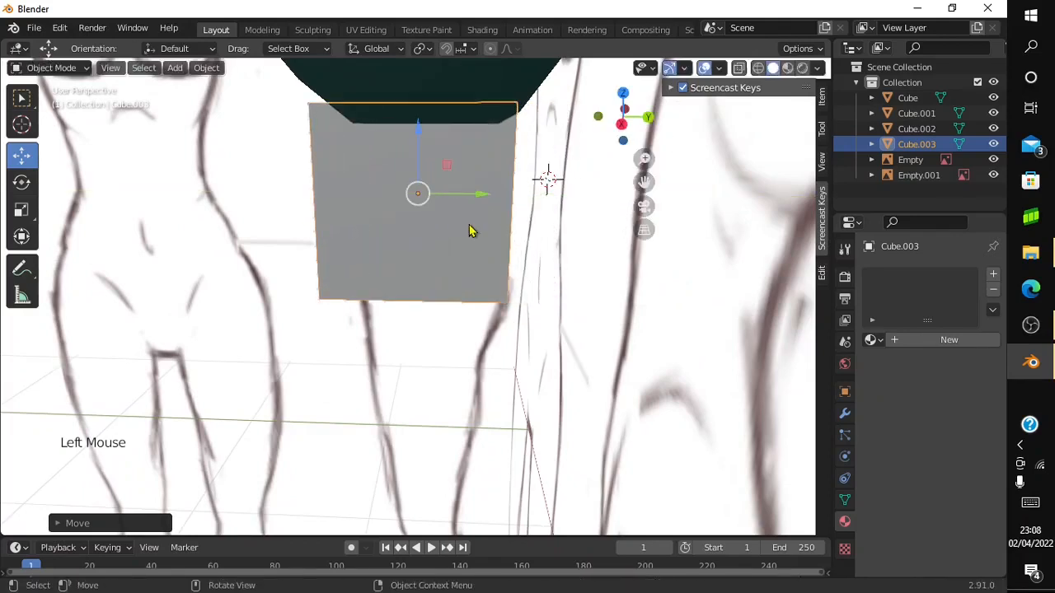
{"action": "left_click", "coordinate": [622, 124]}
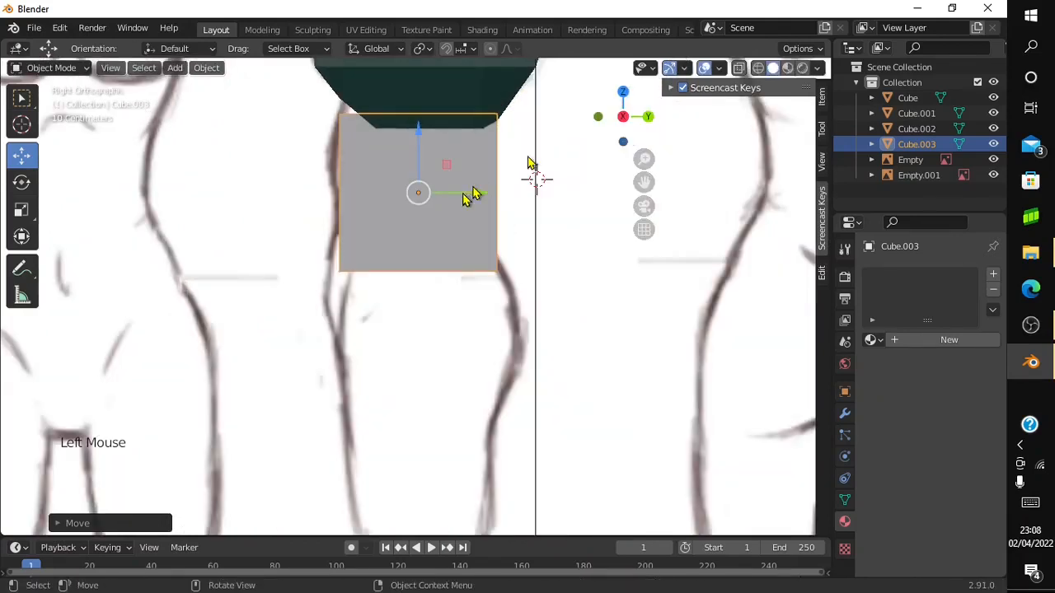
Scale the waist cube down along Y to about two thirds of its depth and shift it slightly toward -Y
{"action": "left_click", "coordinate": [22, 210]}
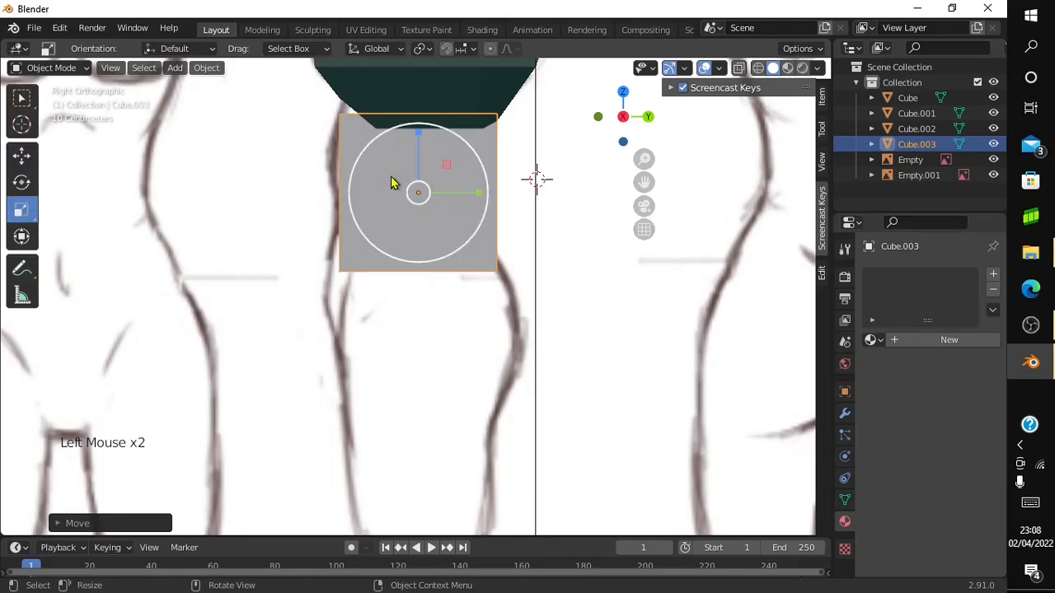
{"action": "mouse_move", "coordinate": [478, 194]}
{"action": "left_mouse_down"}
{"action": "mouse_move", "coordinate": [438, 203]}
{"action": "mouse_move", "coordinate": [470, 197]}
{"action": "left_mouse_up"}
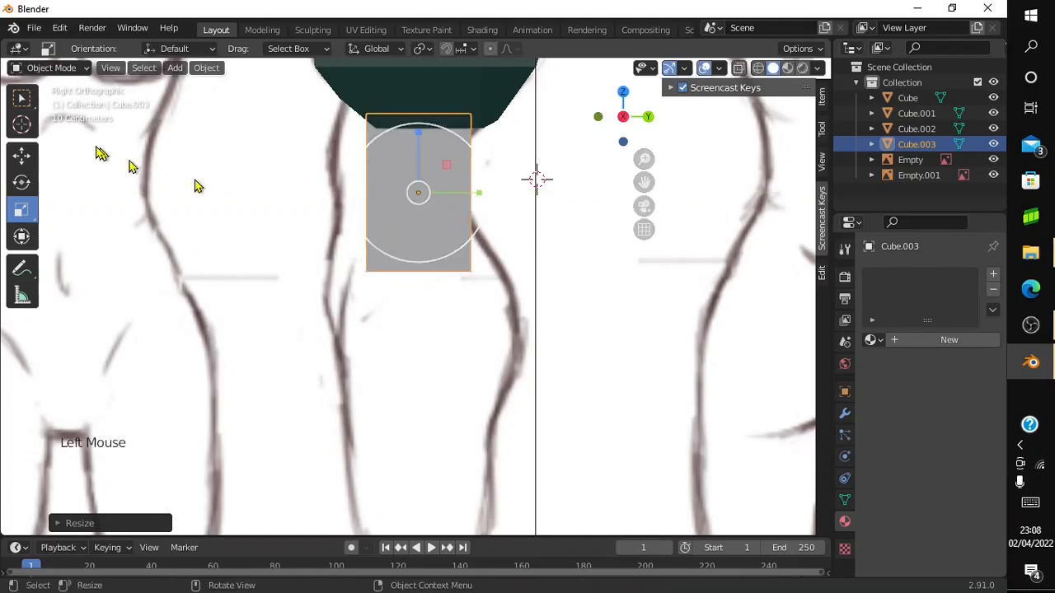
{"action": "left_click", "coordinate": [23, 155]}
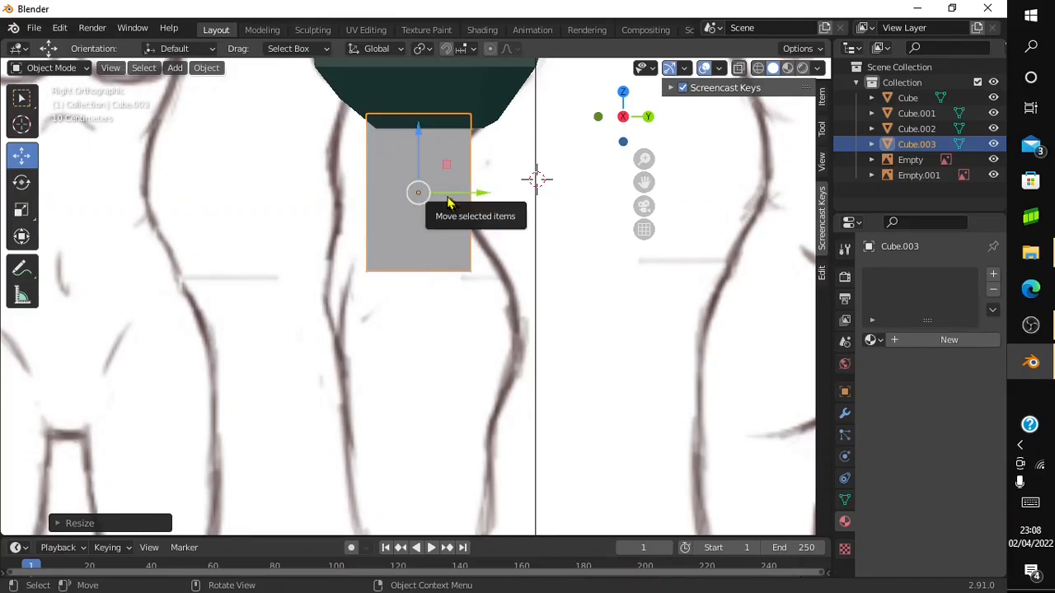
{"action": "left_click_drag", "start_coordinate": [448, 195], "coordinate": [431, 195]}
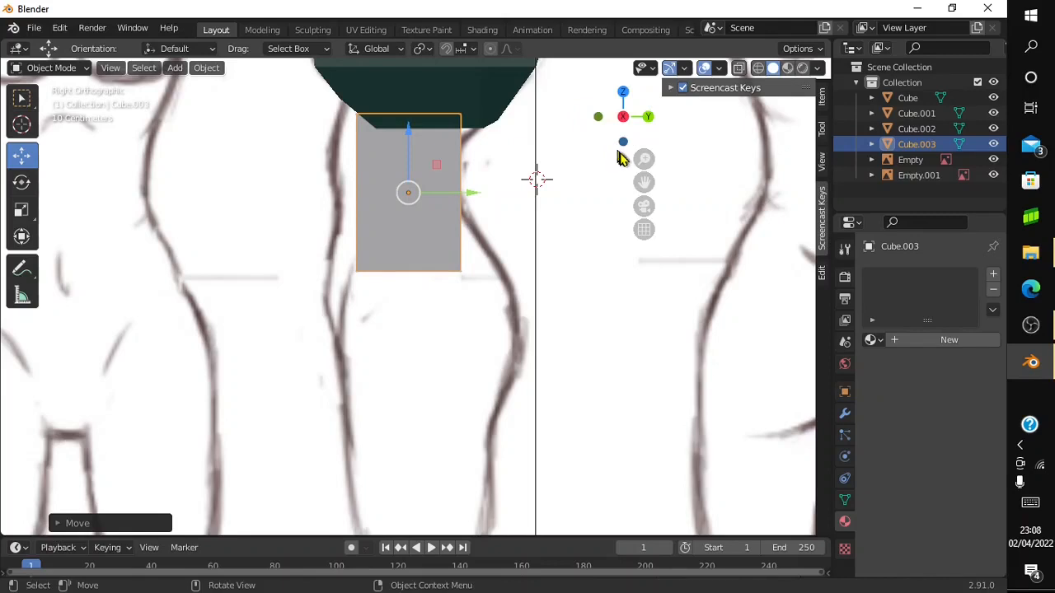
Shift the waist cube slightly back along +Y and narrow its depth further so it fits inside the sketched side outline
{"action": "left_click", "coordinate": [632, 180]}
{"action": "left_click_drag", "start_coordinate": [638, 183], "coordinate": [757, 263]}
{"action": "left_click", "coordinate": [561, 261]}
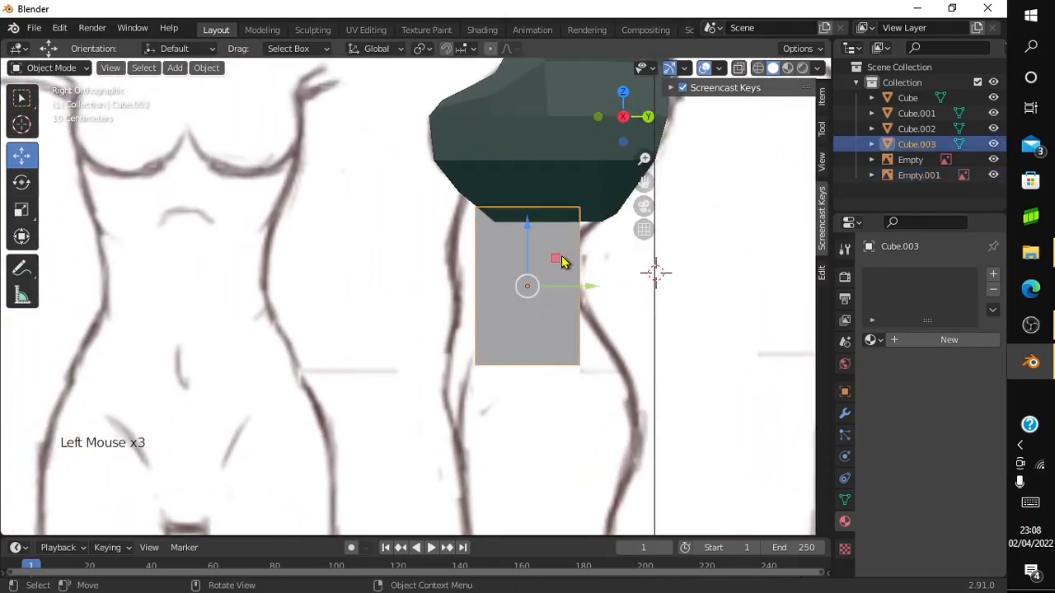
{"action": "mouse_move", "coordinate": [567, 287]}
{"action": "left_mouse_down"}
{"action": "mouse_move", "coordinate": [552, 283]}
{"action": "mouse_move", "coordinate": [574, 289]}
{"action": "mouse_move", "coordinate": [554, 292]}
{"action": "mouse_move", "coordinate": [569, 299]}
{"action": "left_mouse_up"}
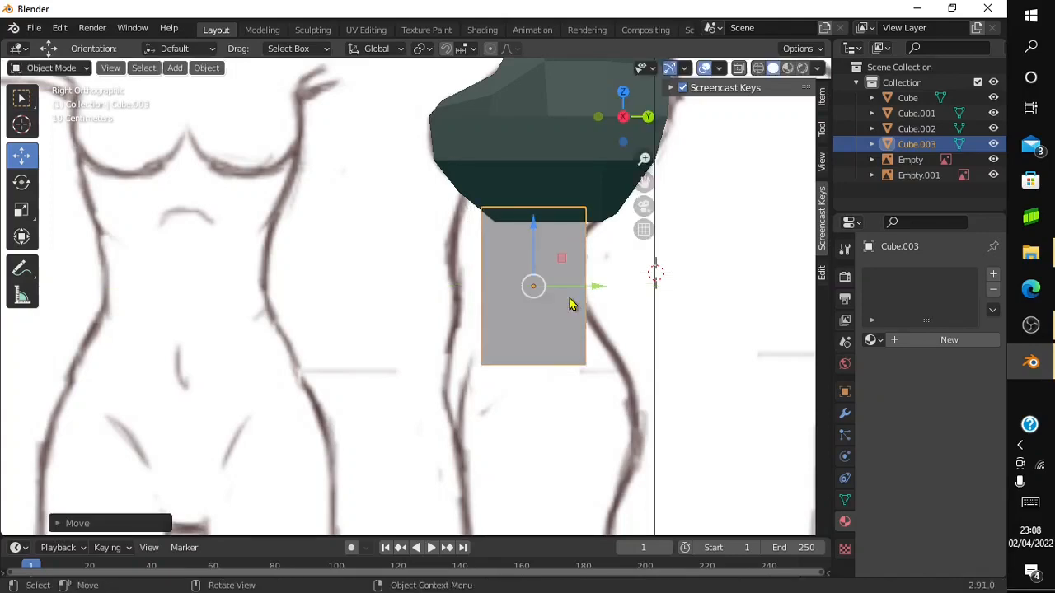
{"action": "left_click", "coordinate": [22, 209]}
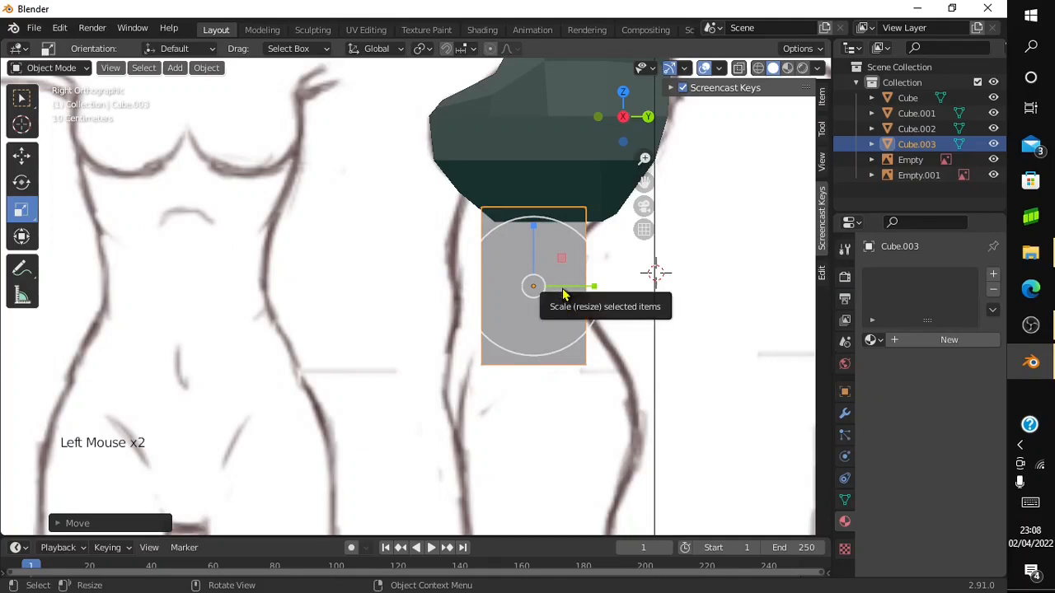
{"action": "left_click_drag", "start_coordinate": [565, 295], "coordinate": [555, 286]}
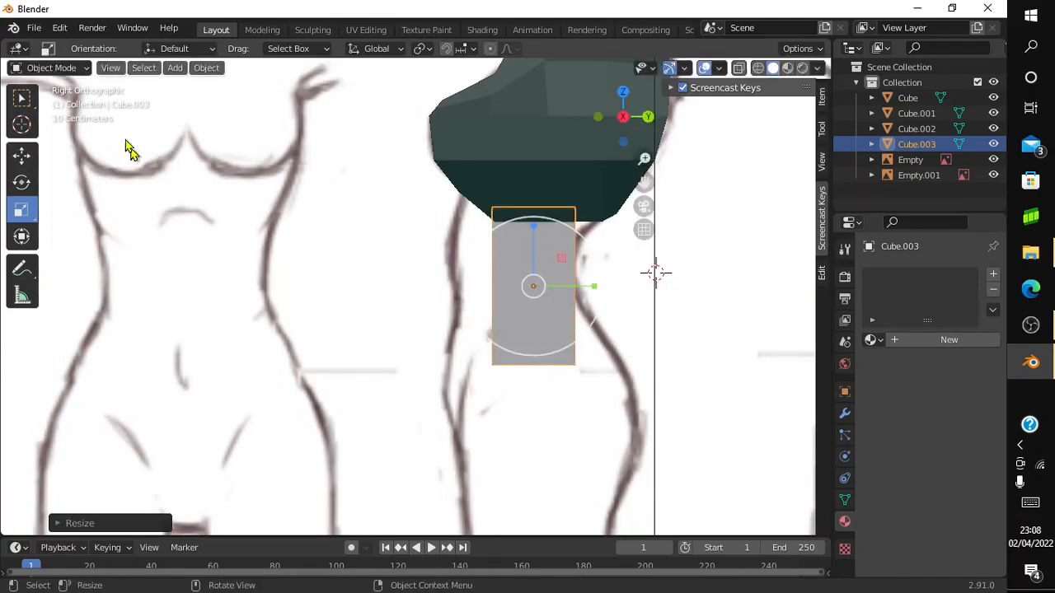
In Edit Mode with wireframe shading, divide the waist cube with three evenly spaced horizontal loop cuts and one vertical centre loop cut
{"action": "left_click", "coordinate": [84, 71]}
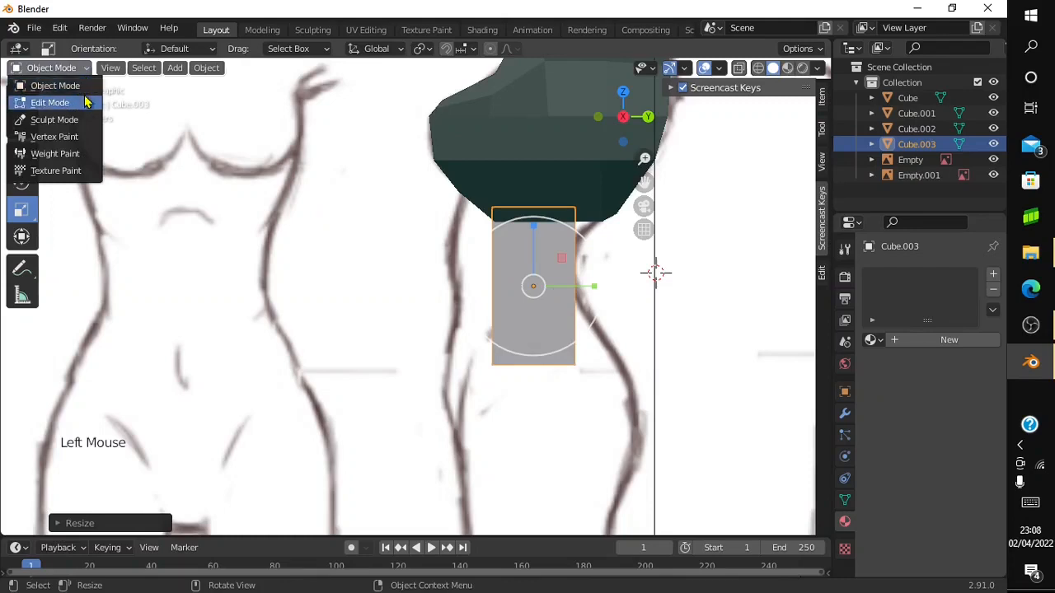
{"action": "left_click", "coordinate": [50, 102]}
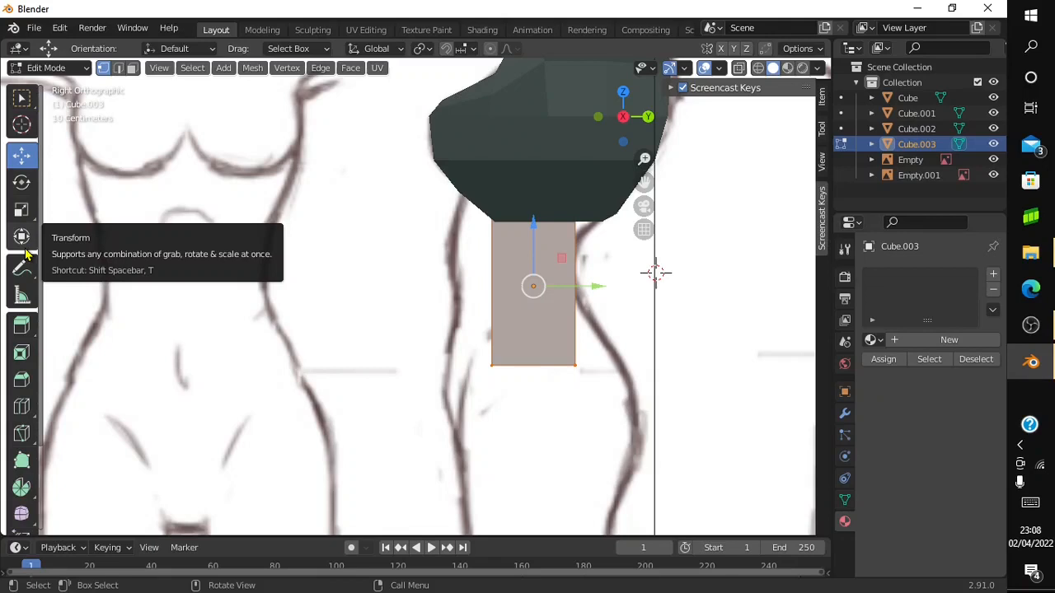
{"action": "left_click", "coordinate": [22, 208]}
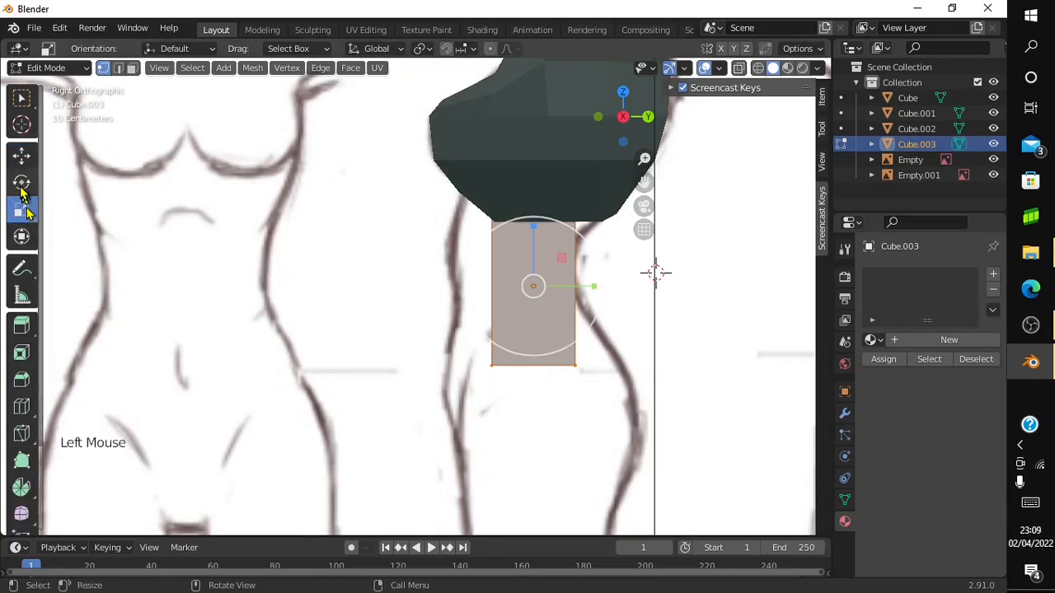
{"action": "left_click", "coordinate": [21, 406]}
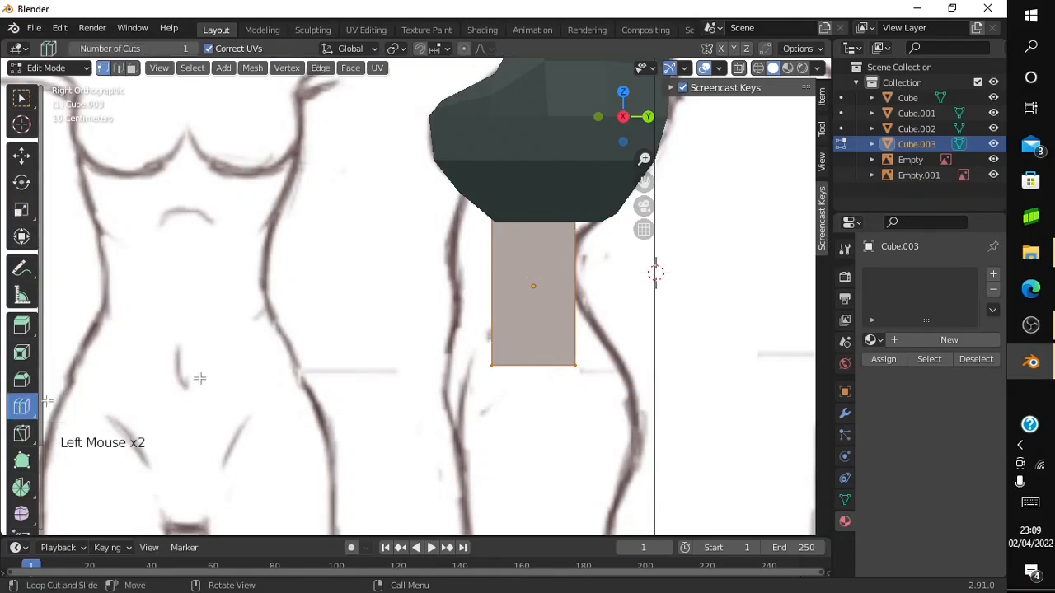
{"action": "left_click", "coordinate": [758, 68]}
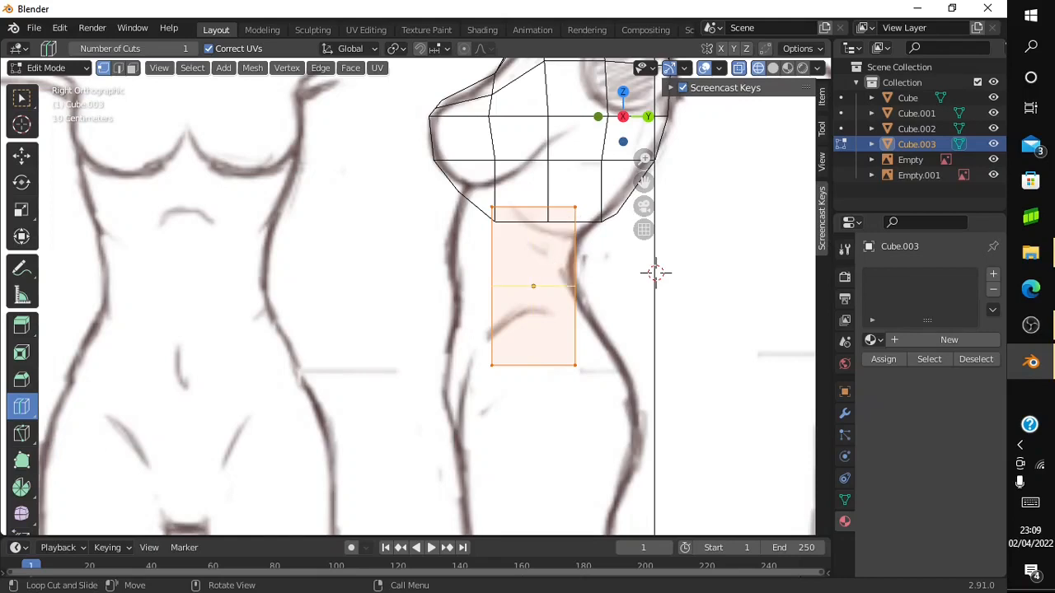
{"action": "left_click", "coordinate": [556, 264]}
{"action": "left_click", "coordinate": [546, 251]}
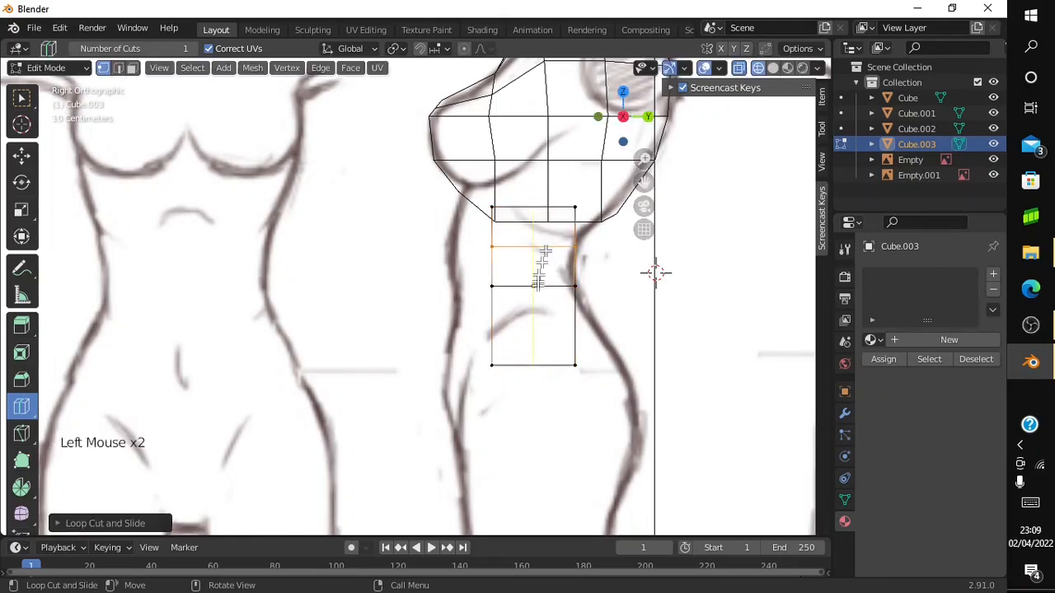
{"action": "left_click", "coordinate": [565, 340]}
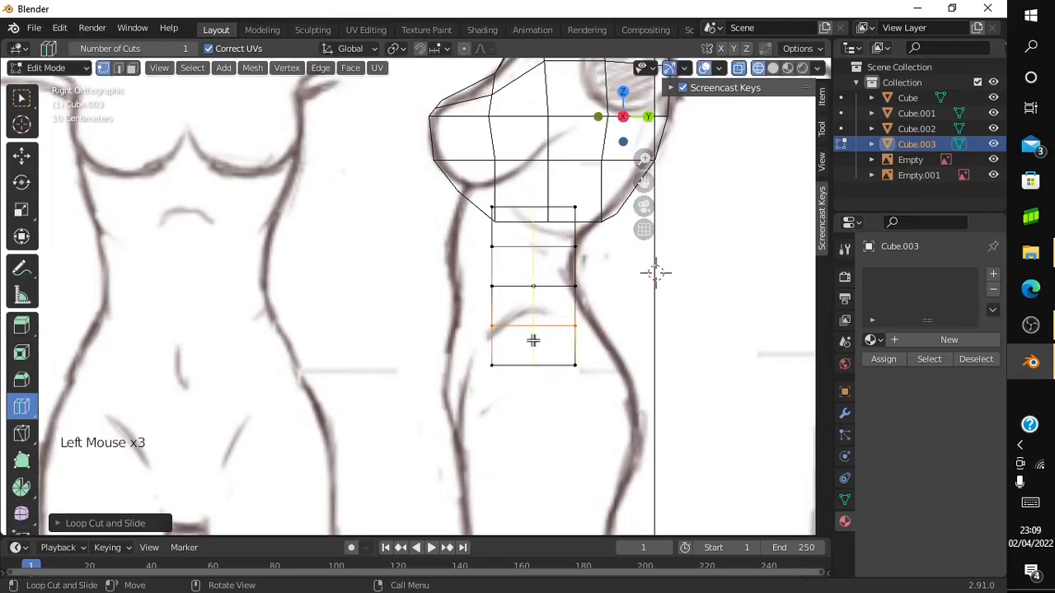
{"action": "left_click", "coordinate": [534, 340]}
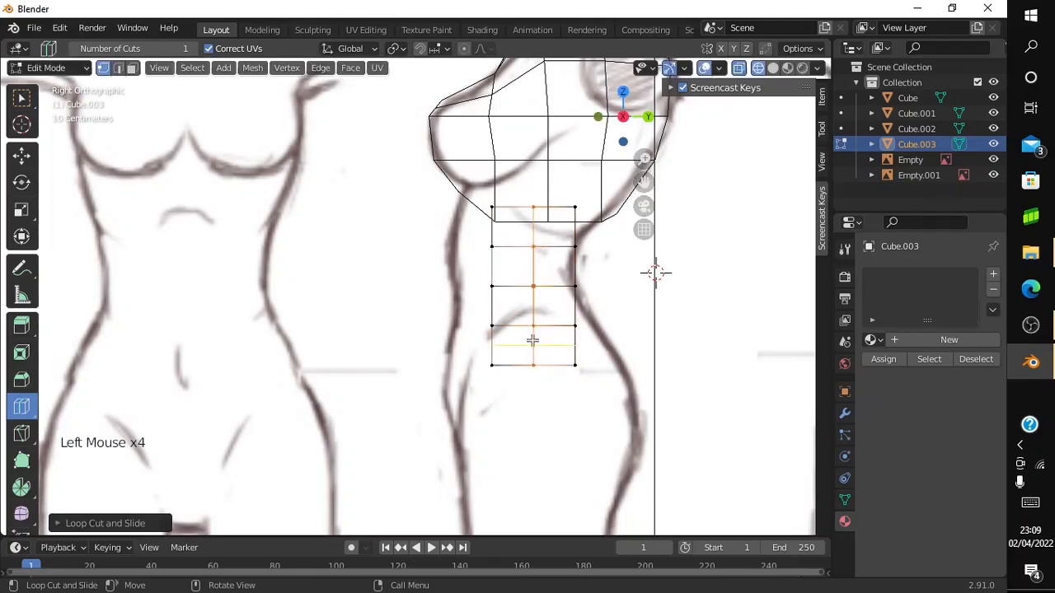
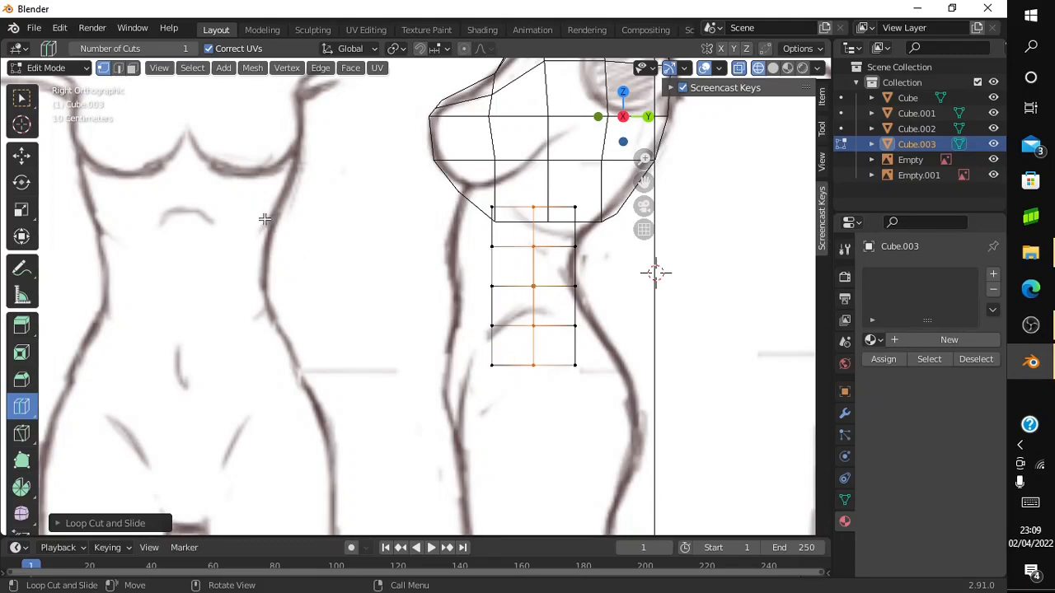
Select the waist's top row of vertices and scale it outward along Y to the sketched front and back outlines
{"action": "left_click", "coordinate": [23, 155]}
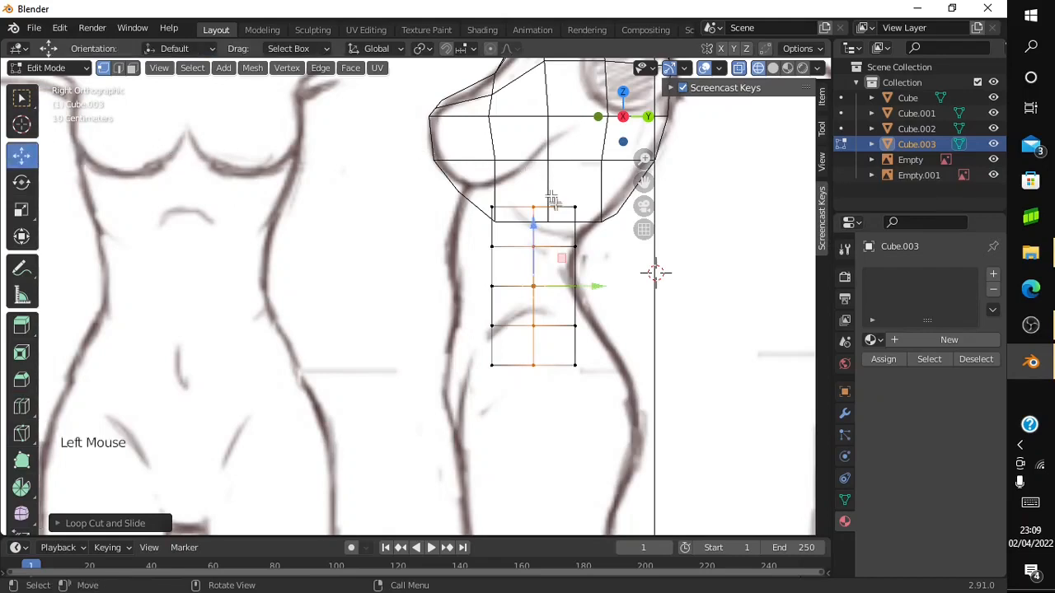
{"action": "left_click_drag", "start_coordinate": [589, 206], "coordinate": [492, 212]}
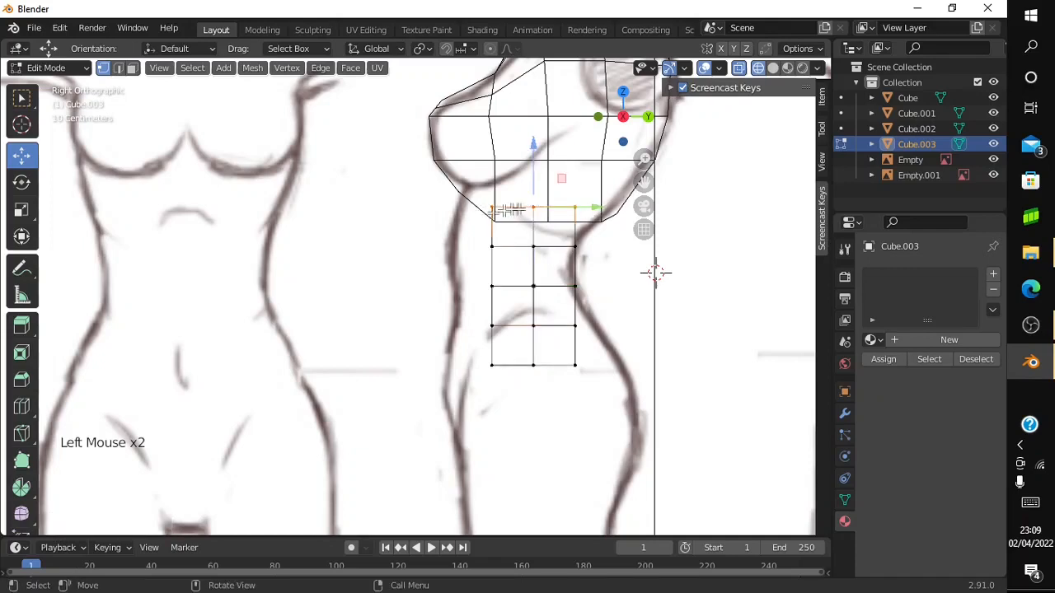
{"action": "left_click", "coordinate": [21, 209]}
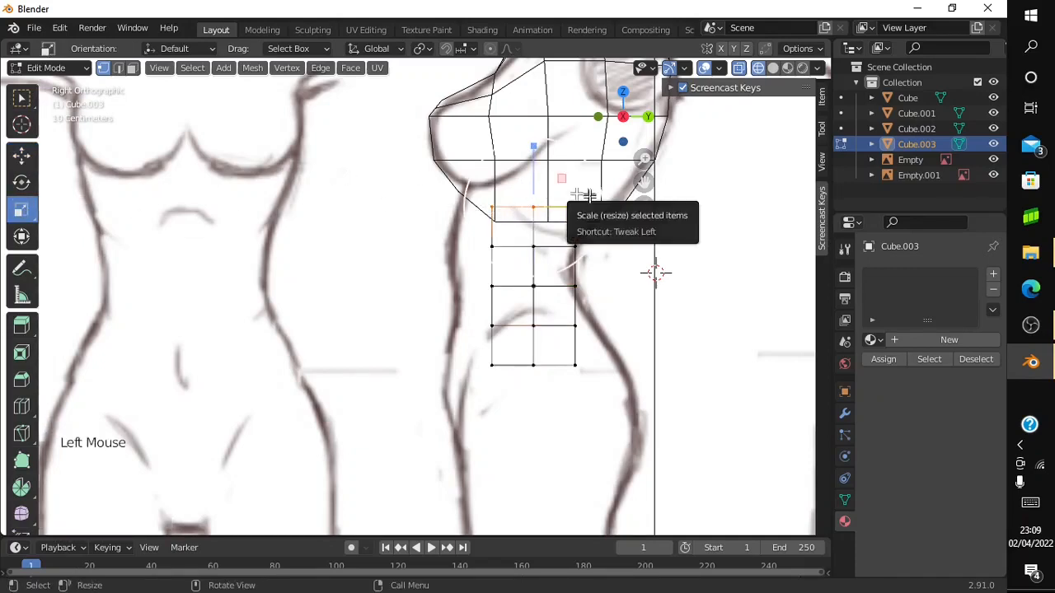
{"action": "left_click_drag", "start_coordinate": [586, 207], "coordinate": [636, 216]}
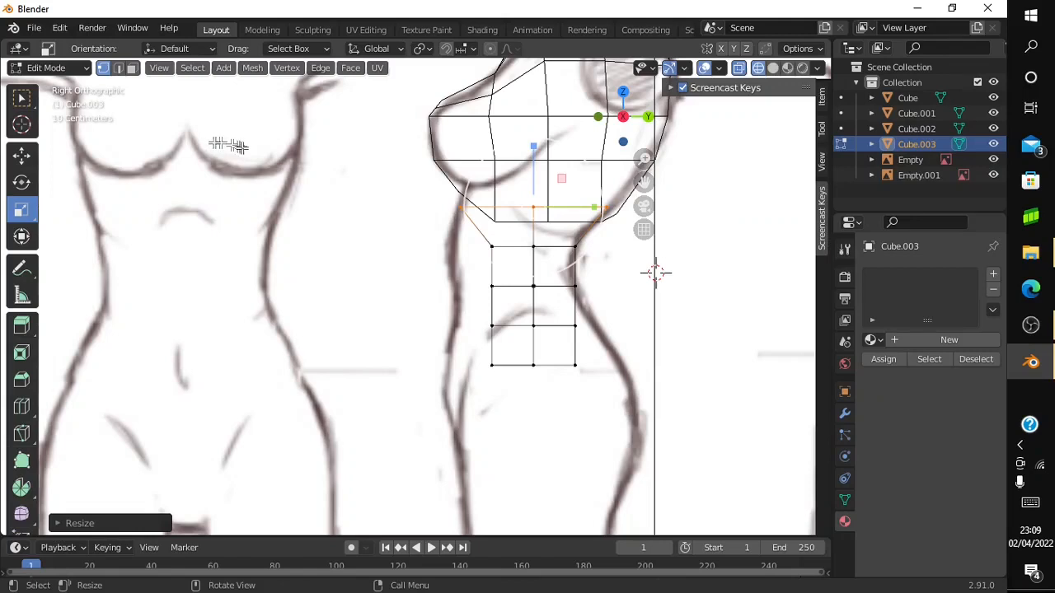
Raise the waist's top front vertices along Z to the underside of the sketched bust in the side view
{"action": "left_click_drag", "start_coordinate": [382, 161], "coordinate": [485, 227]}
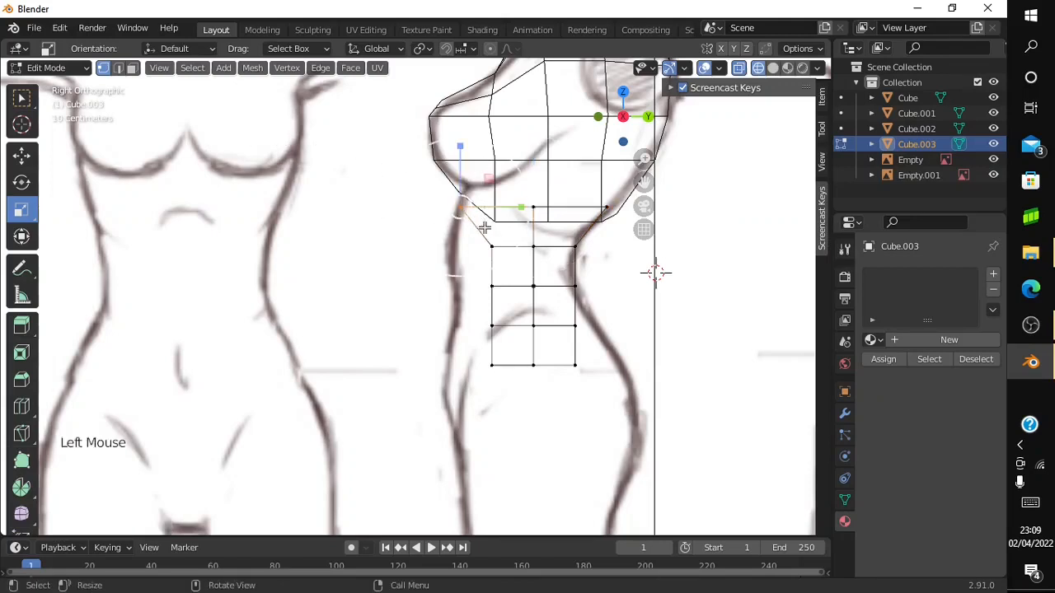
{"action": "left_click", "coordinate": [5, 158]}
{"action": "left_click", "coordinate": [22, 160]}
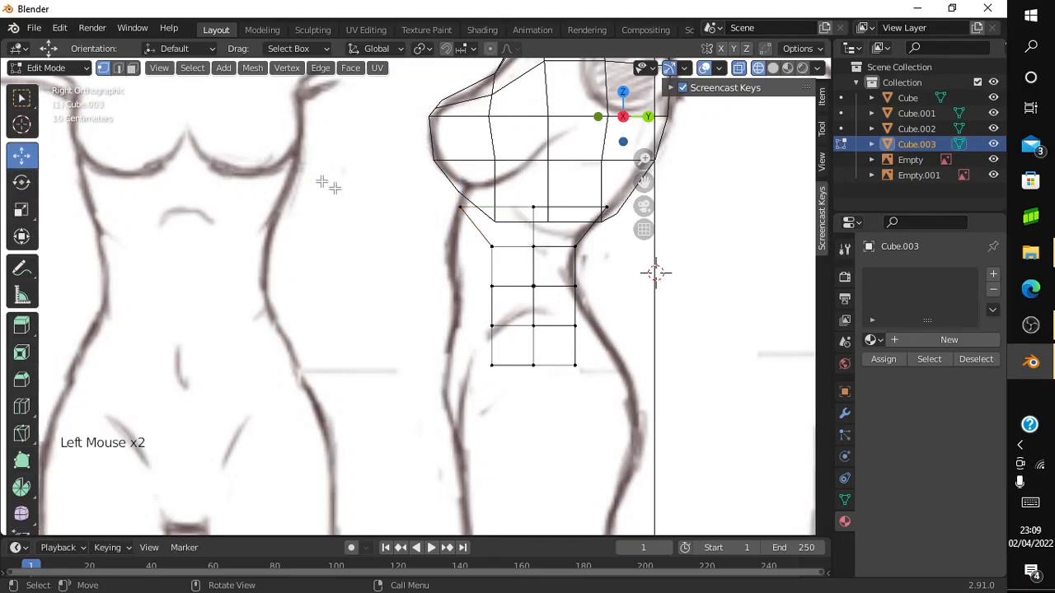
{"action": "left_click", "coordinate": [459, 206]}
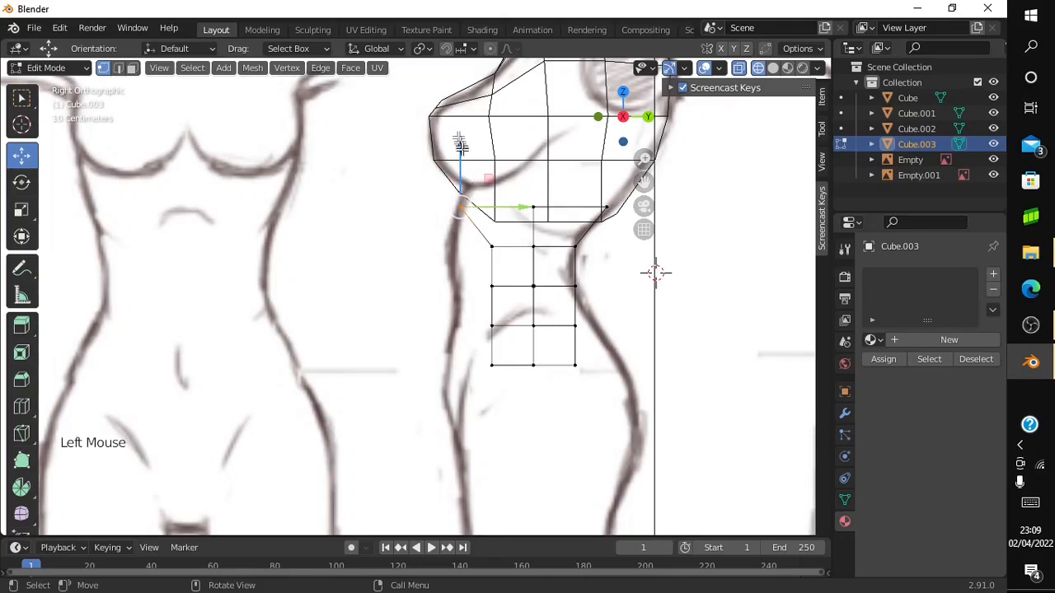
{"action": "mouse_move", "coordinate": [462, 148]}
{"action": "left_mouse_down"}
{"action": "mouse_move", "coordinate": [462, 125]}
{"action": "mouse_move", "coordinate": [461, 134]}
{"action": "left_mouse_up"}
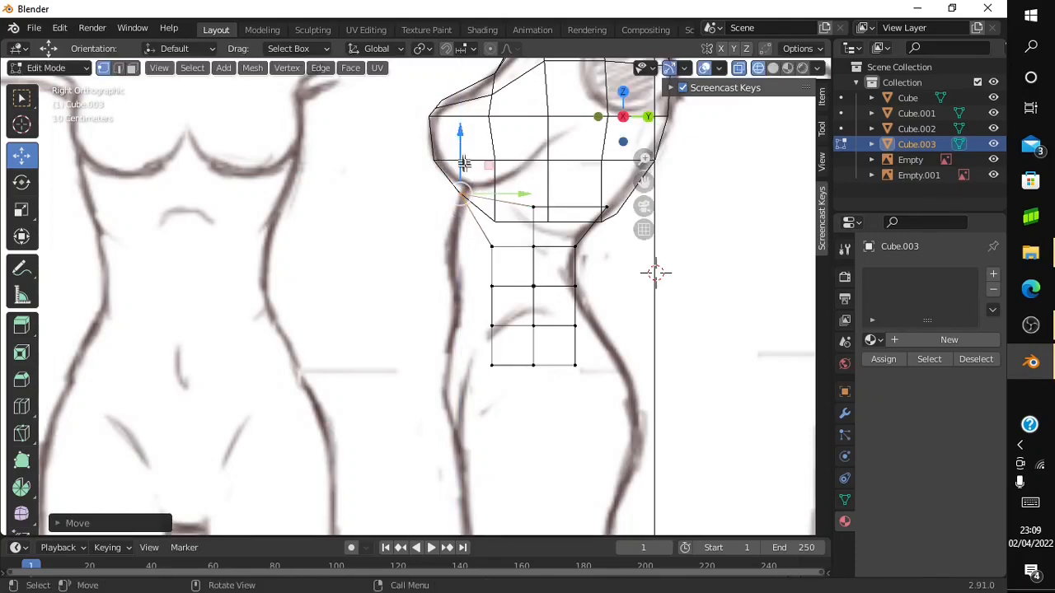
{"action": "scroll", "coordinate": [496, 210], "scroll_direction": "up", "scroll_amount": 1, "text": "ctrl"}
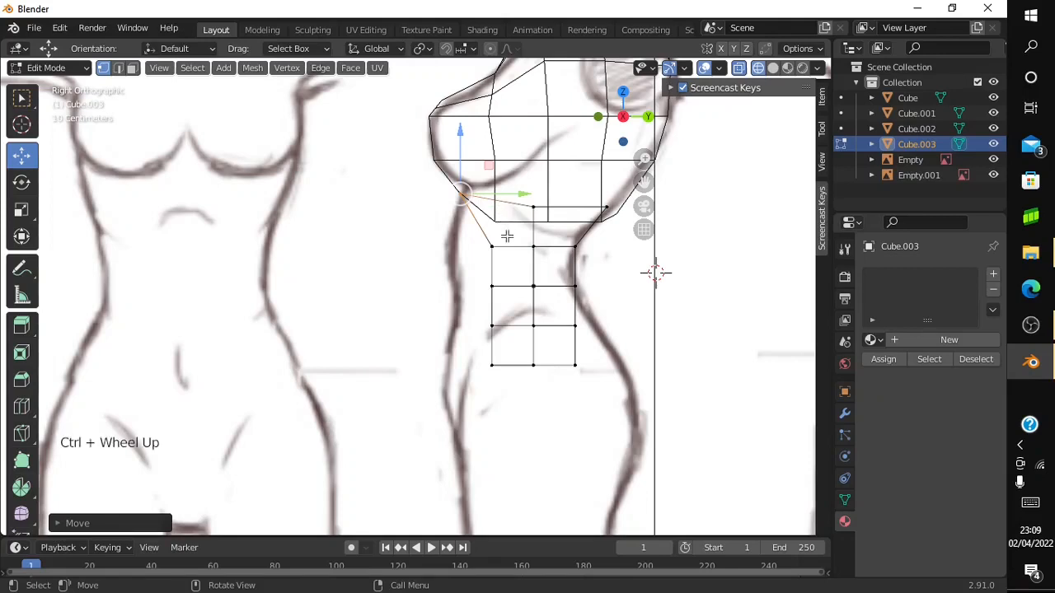
Move the waist's remaining front vertices along -Y, row by row, to follow the sketched belly outline
{"action": "left_click_drag", "start_coordinate": [497, 239], "coordinate": [478, 373]}
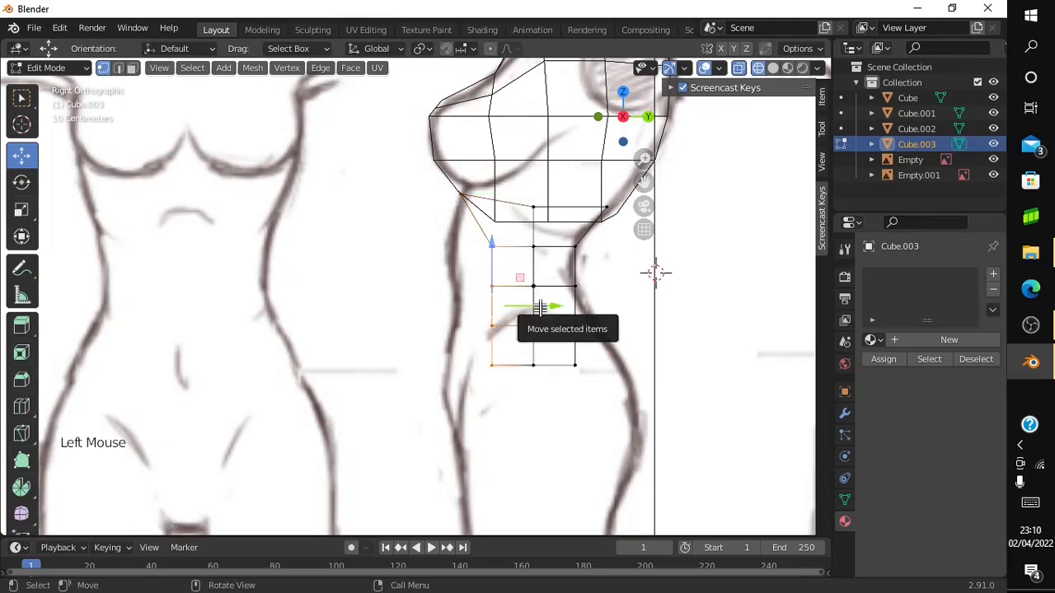
{"action": "left_click_drag", "start_coordinate": [531, 311], "coordinate": [507, 312]}
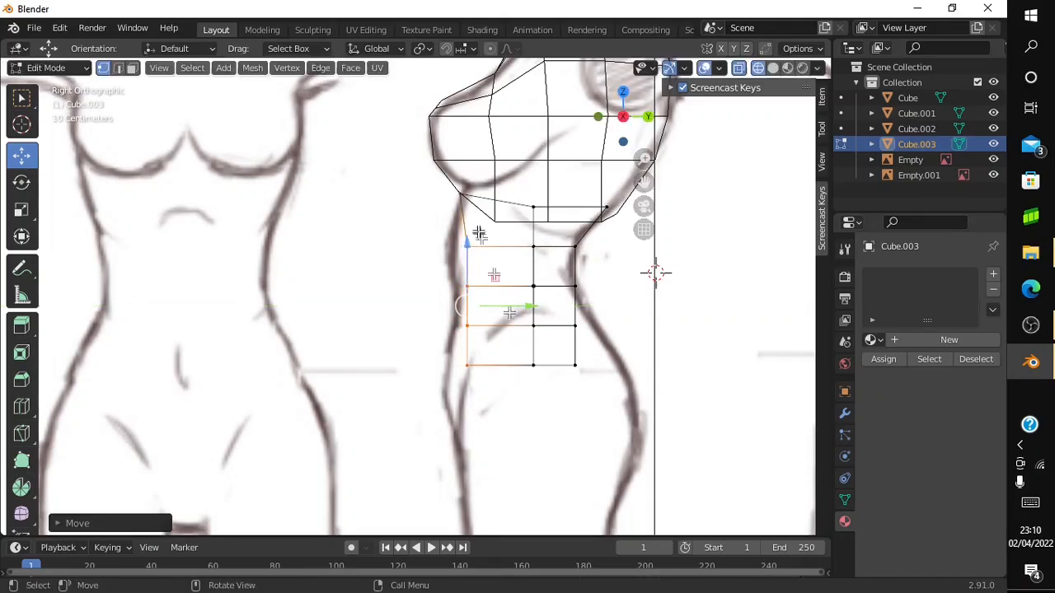
{"action": "left_click", "coordinate": [467, 246]}
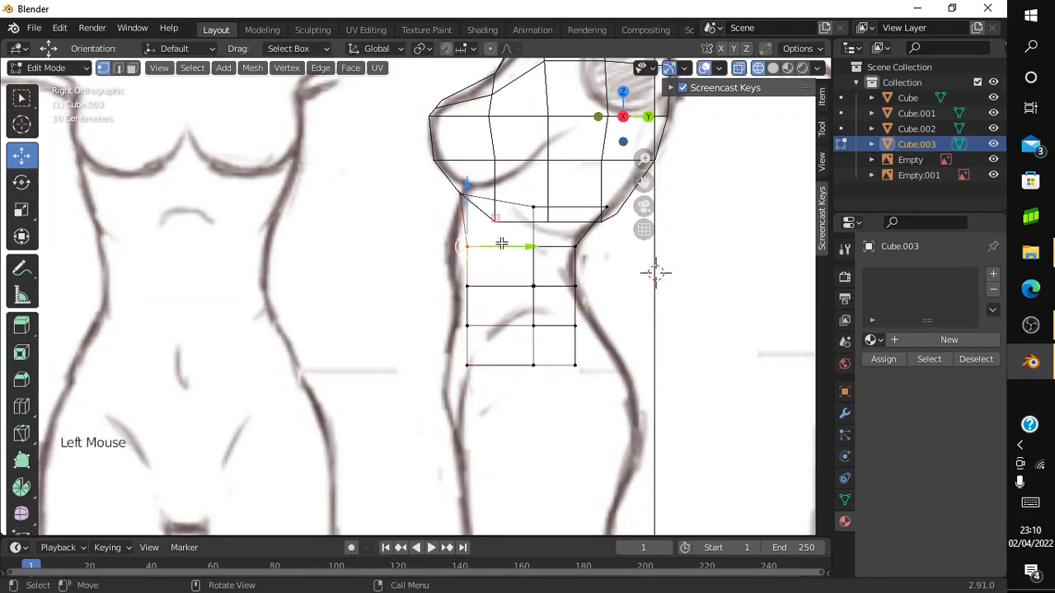
{"action": "left_click_drag", "start_coordinate": [495, 244], "coordinate": [453, 373]}
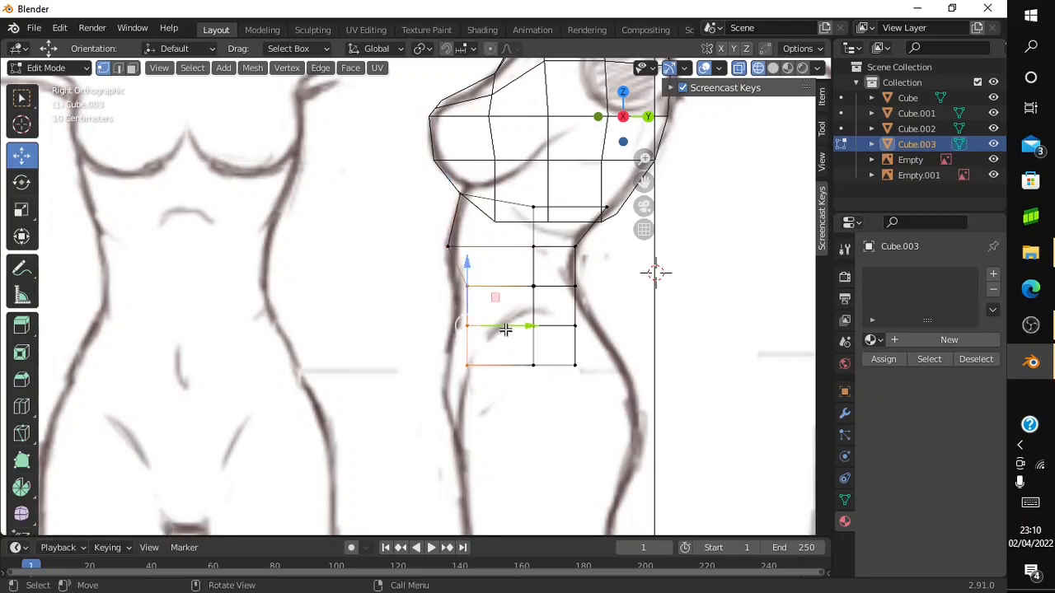
{"action": "left_click_drag", "start_coordinate": [506, 329], "coordinate": [434, 374]}
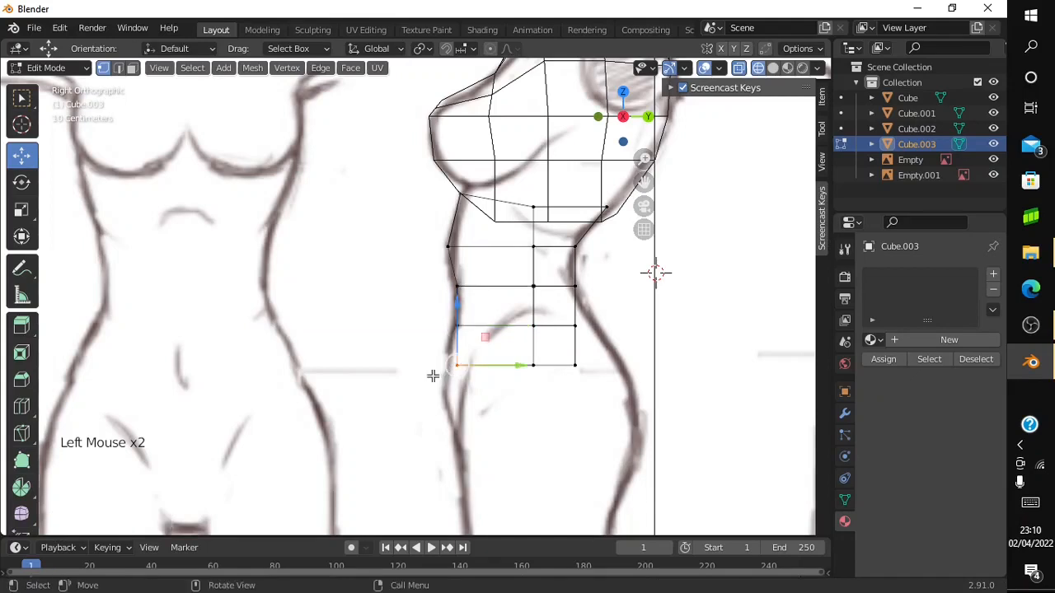
{"action": "left_click_drag", "start_coordinate": [520, 364], "coordinate": [511, 366]}
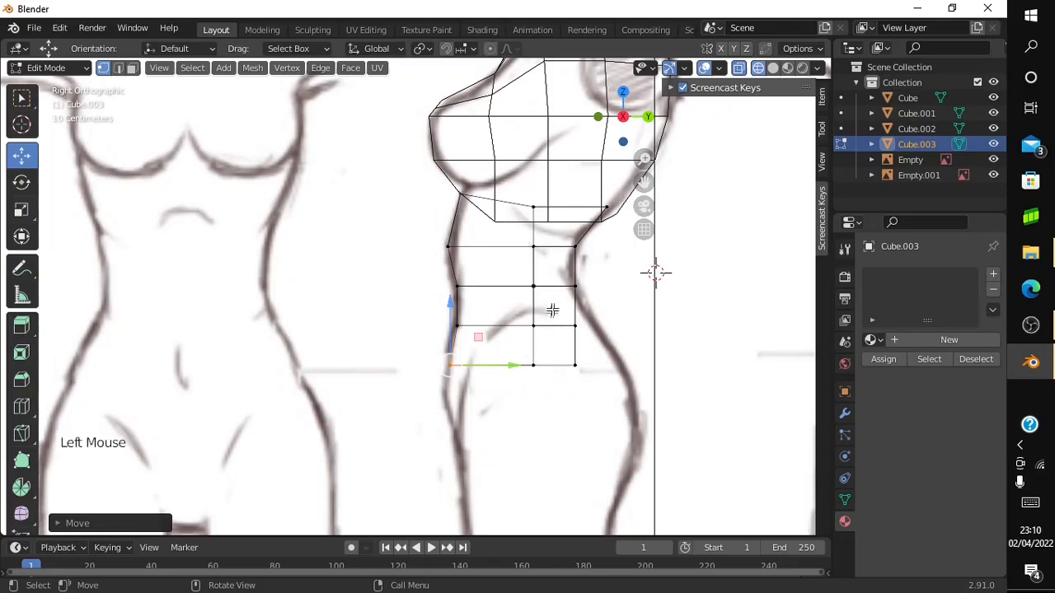
Move the back vertices of the waist's two lowest rows along +Y to follow the sketched lower-back curve
{"action": "left_click_drag", "start_coordinate": [552, 310], "coordinate": [592, 362]}
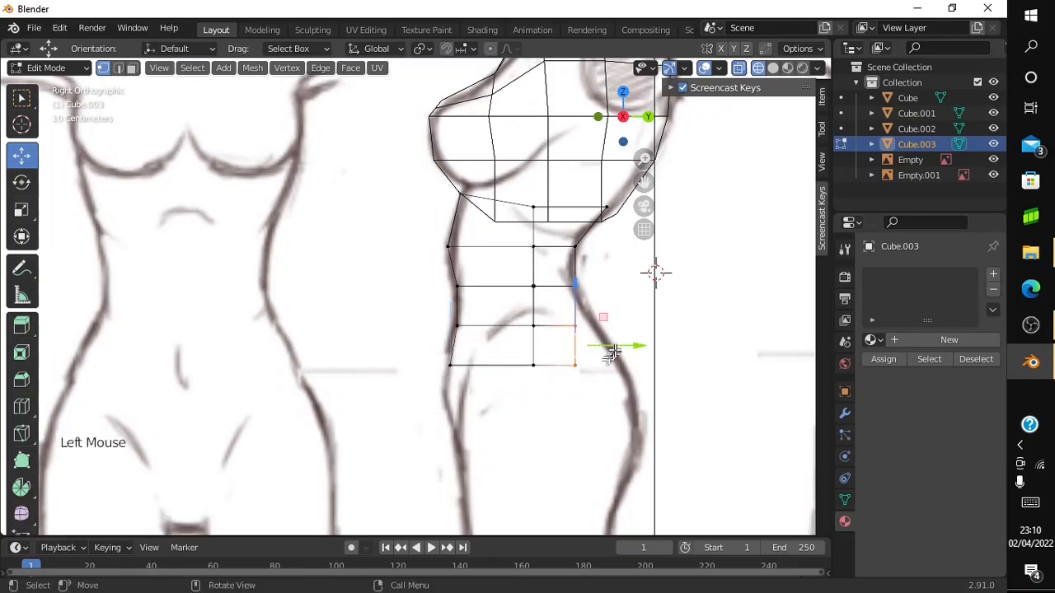
{"action": "mouse_move", "coordinate": [611, 353]}
{"action": "left_mouse_down"}
{"action": "mouse_move", "coordinate": [635, 349]}
{"action": "mouse_move", "coordinate": [604, 370]}
{"action": "left_mouse_up"}
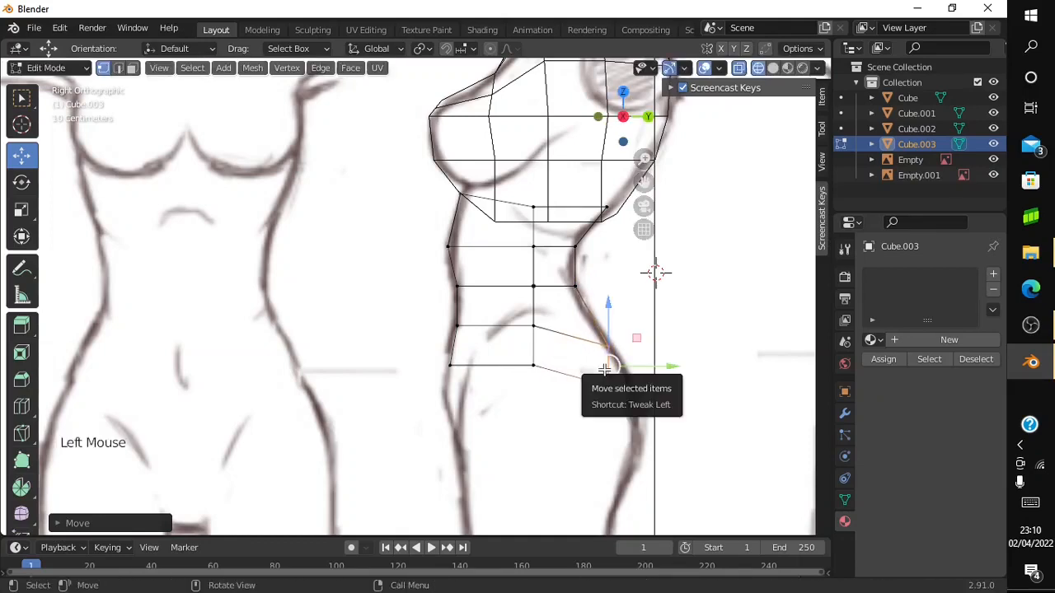
{"action": "key", "text": "ctrl+z"}
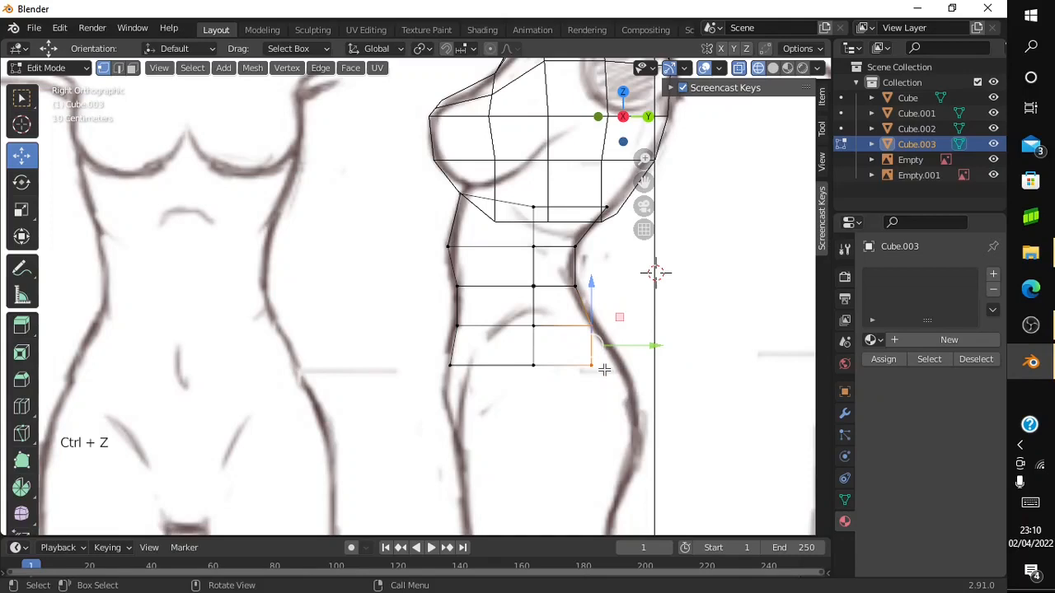
{"action": "left_click", "coordinate": [632, 395]}
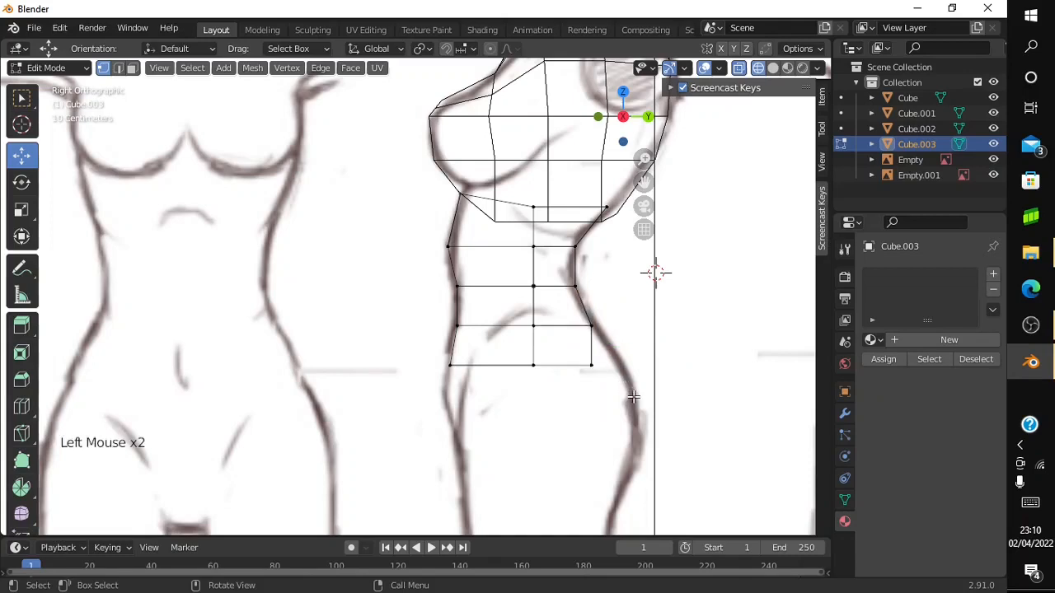
{"action": "left_click_drag", "start_coordinate": [632, 395], "coordinate": [587, 363]}
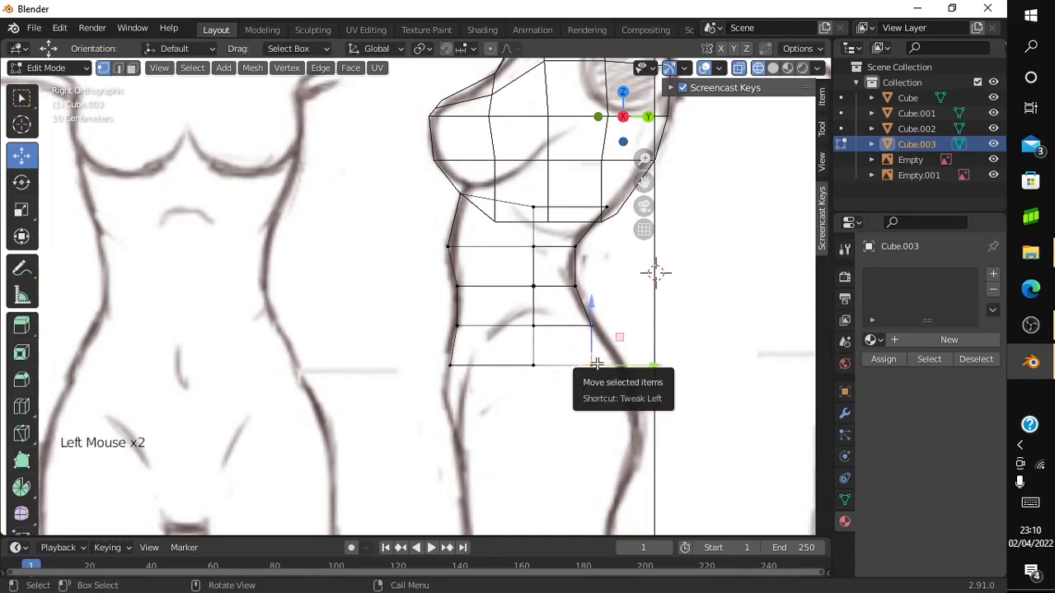
{"action": "mouse_move", "coordinate": [651, 366]}
{"action": "left_mouse_down"}
{"action": "mouse_move", "coordinate": [635, 368]}
{"action": "mouse_move", "coordinate": [655, 366]}
{"action": "left_mouse_up"}
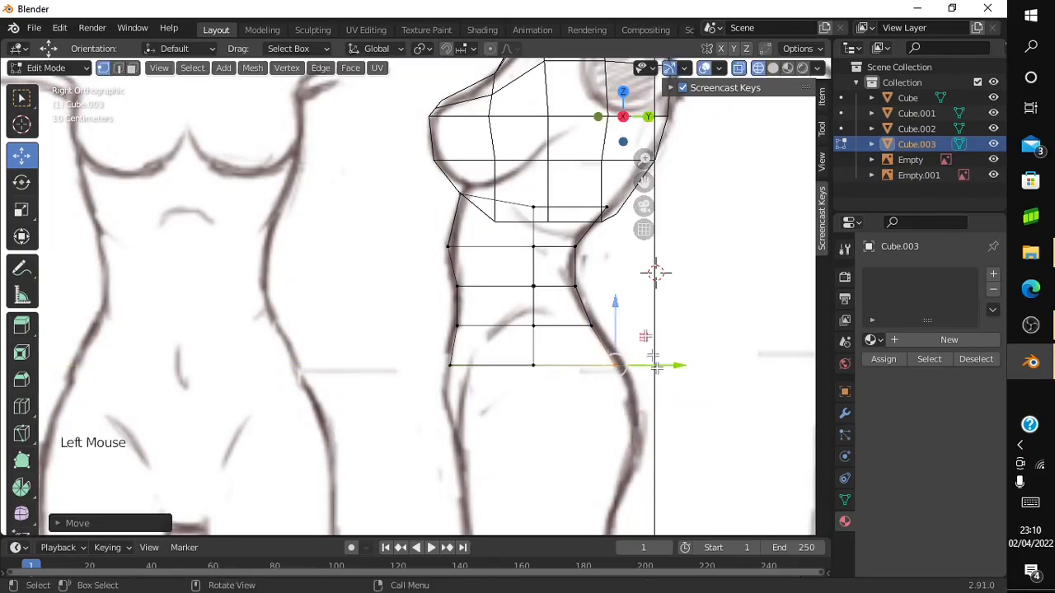
In front view, widen the waist's top front vertices along X to the torso outline and the second row slightly to the sketch
{"action": "left_click", "coordinate": [631, 122]}
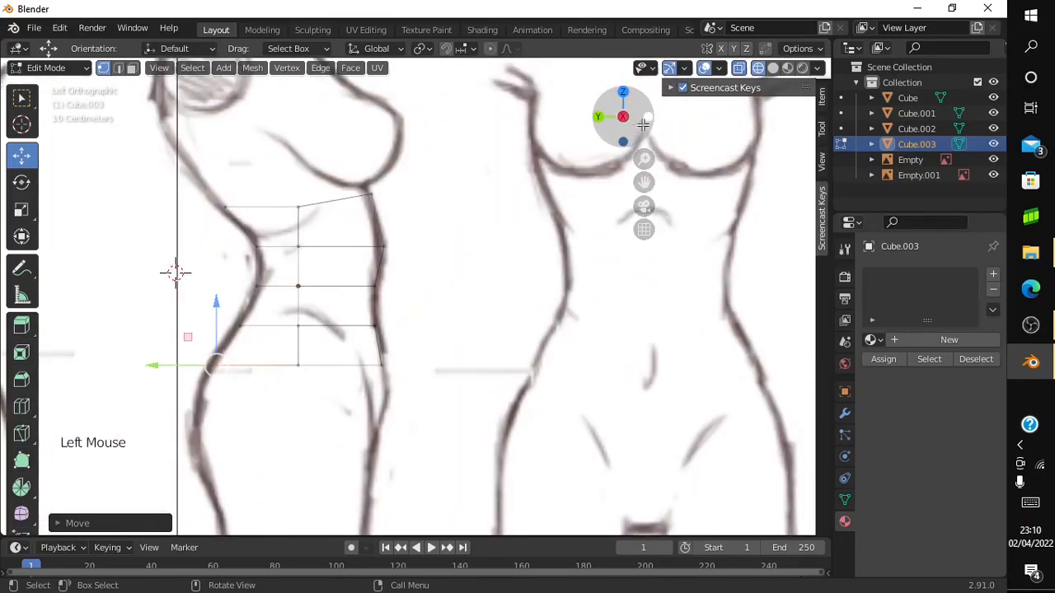
{"action": "left_click", "coordinate": [643, 123]}
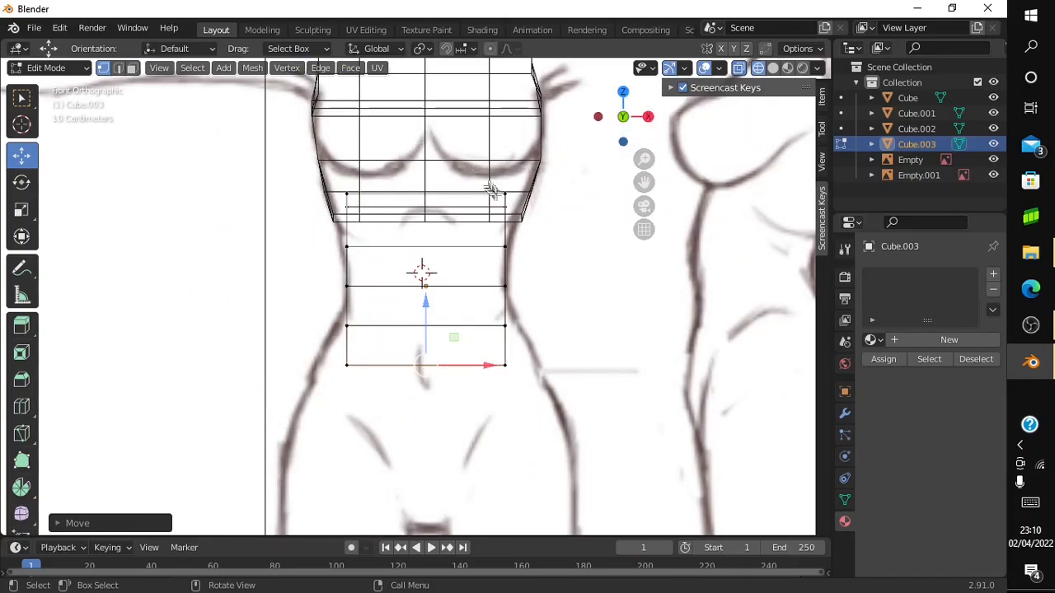
{"action": "left_click_drag", "start_coordinate": [518, 193], "coordinate": [332, 196]}
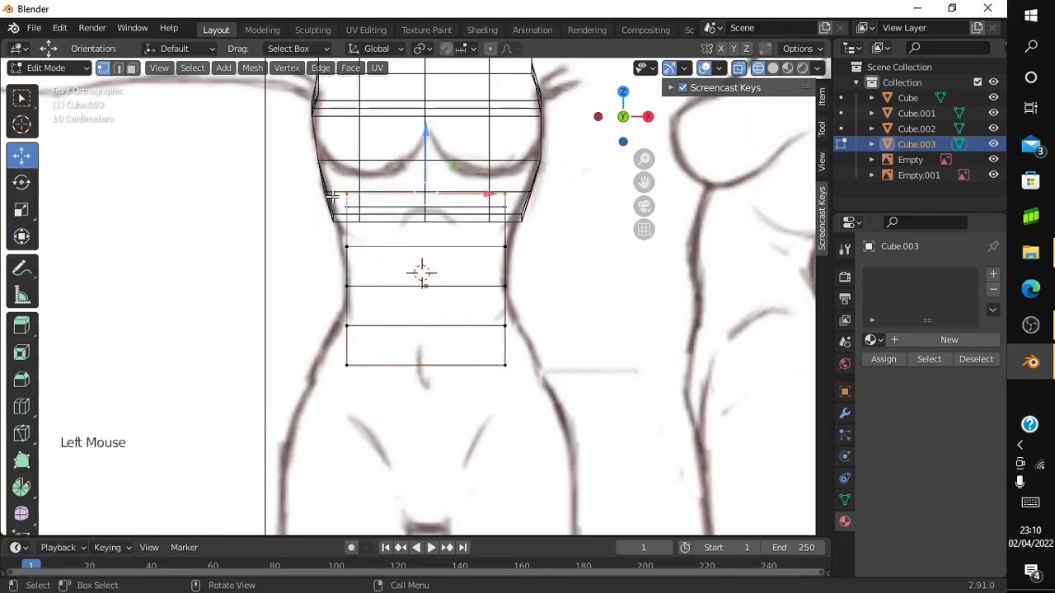
{"action": "left_click", "coordinate": [21, 182]}
{"action": "left_click", "coordinate": [20, 210]}
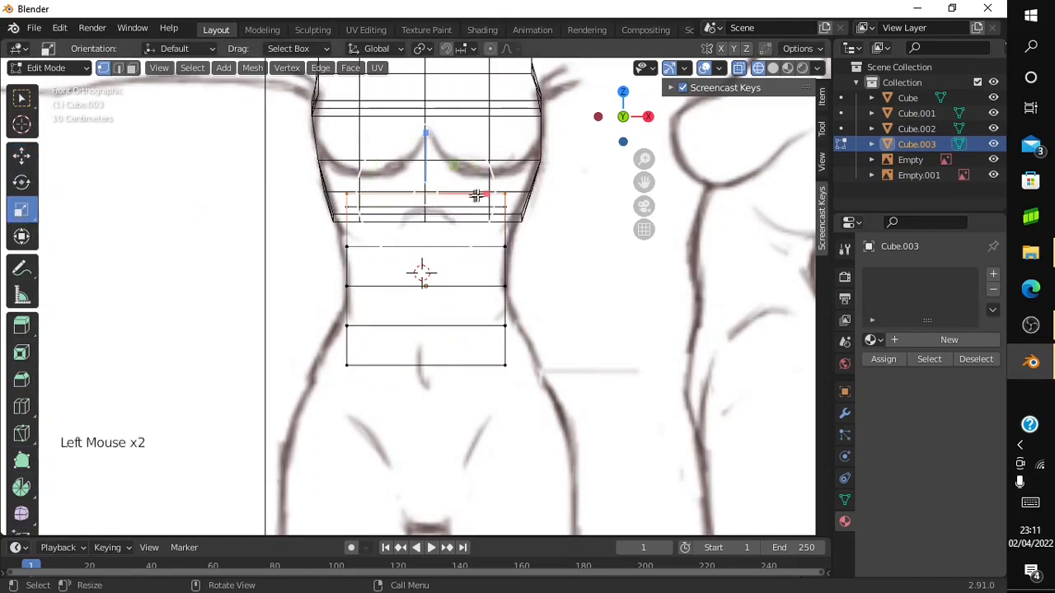
{"action": "left_click_drag", "start_coordinate": [482, 194], "coordinate": [319, 249]}
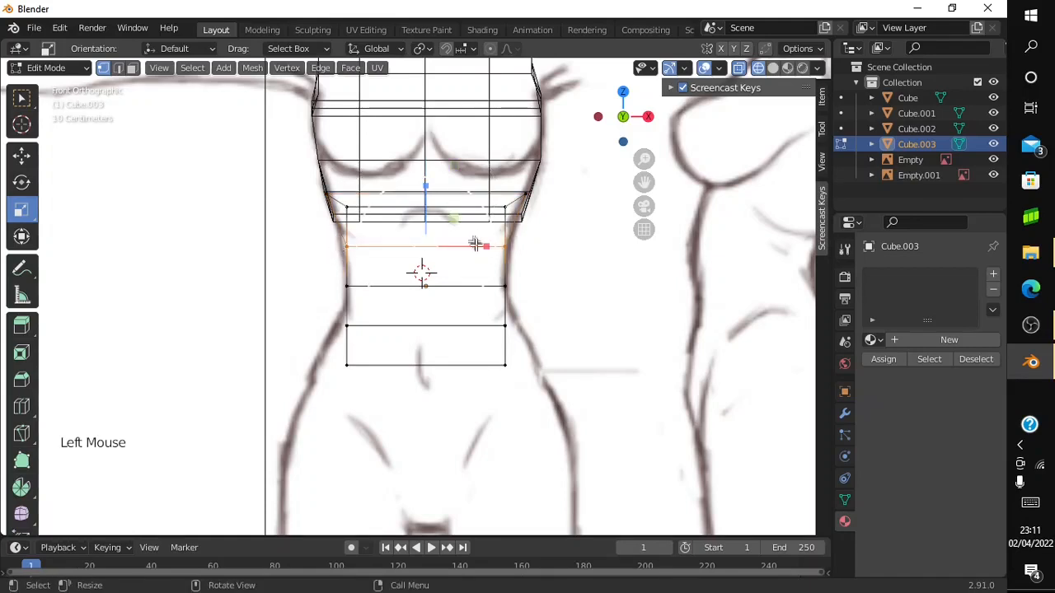
{"action": "left_click_drag", "start_coordinate": [478, 245], "coordinate": [483, 249]}
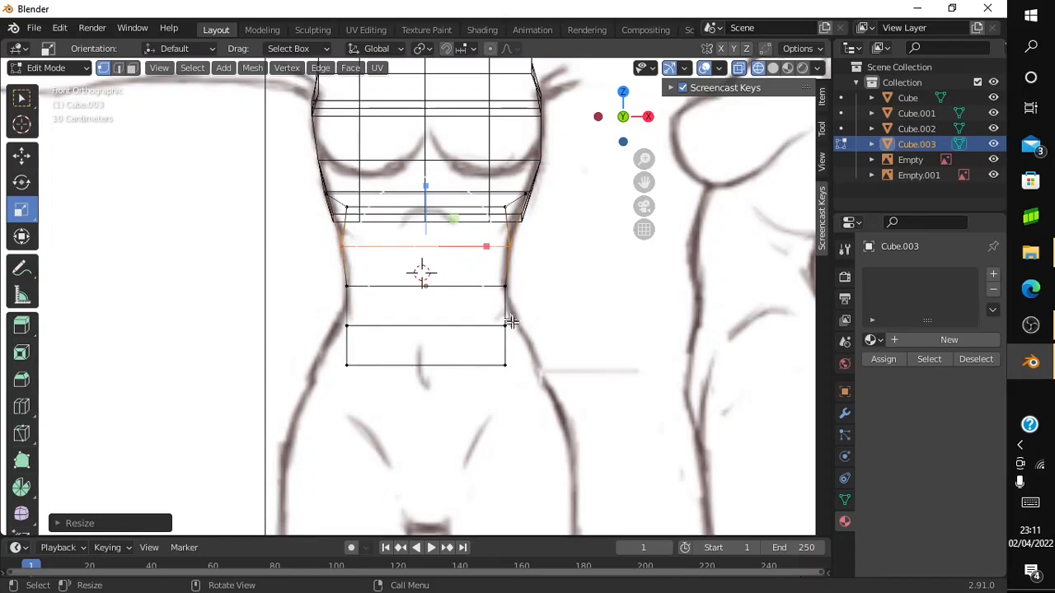
Scale up the waist's two lowest rows slightly, and widen the bottom row along X to the sketched hip outline
{"action": "left_click_drag", "start_coordinate": [525, 326], "coordinate": [333, 371]}
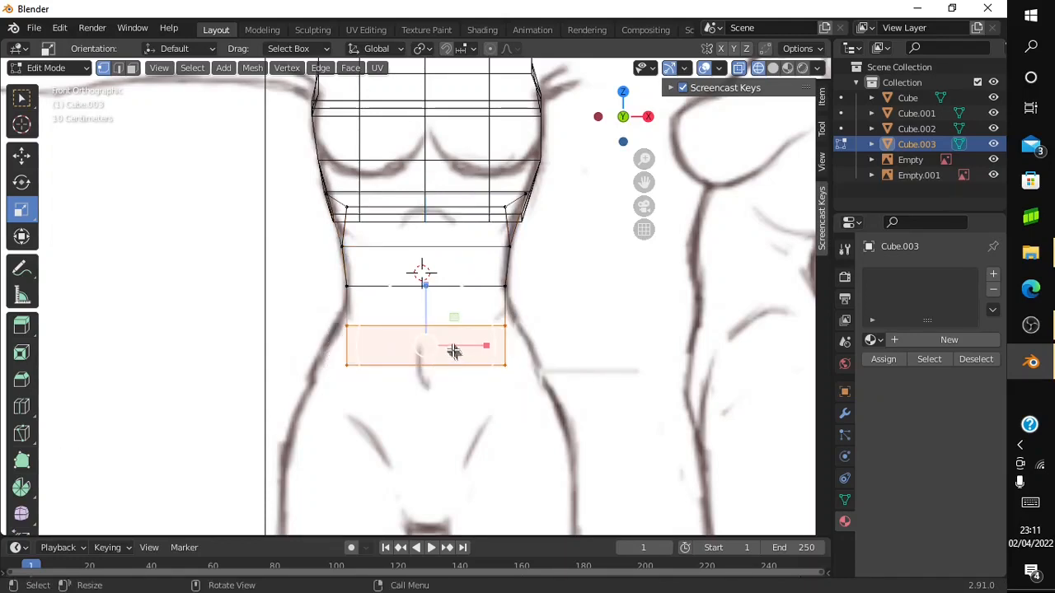
{"action": "mouse_move", "coordinate": [453, 352]}
{"action": "left_mouse_down"}
{"action": "mouse_move", "coordinate": [471, 352]}
{"action": "mouse_move", "coordinate": [457, 347]}
{"action": "left_mouse_up"}
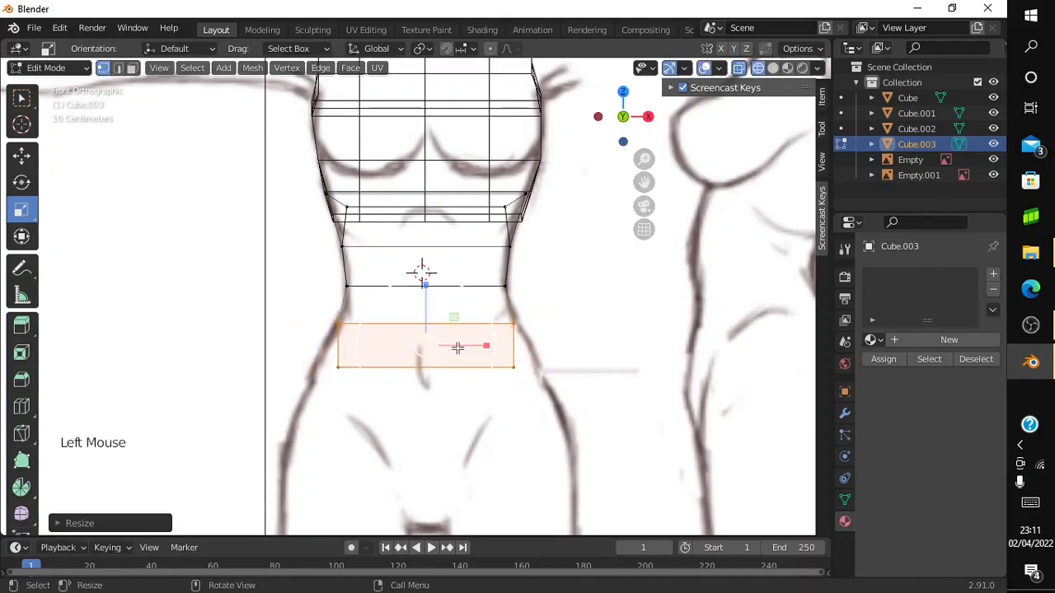
{"action": "left_click", "coordinate": [527, 361]}
{"action": "left_click_drag", "start_coordinate": [527, 361], "coordinate": [353, 404]}
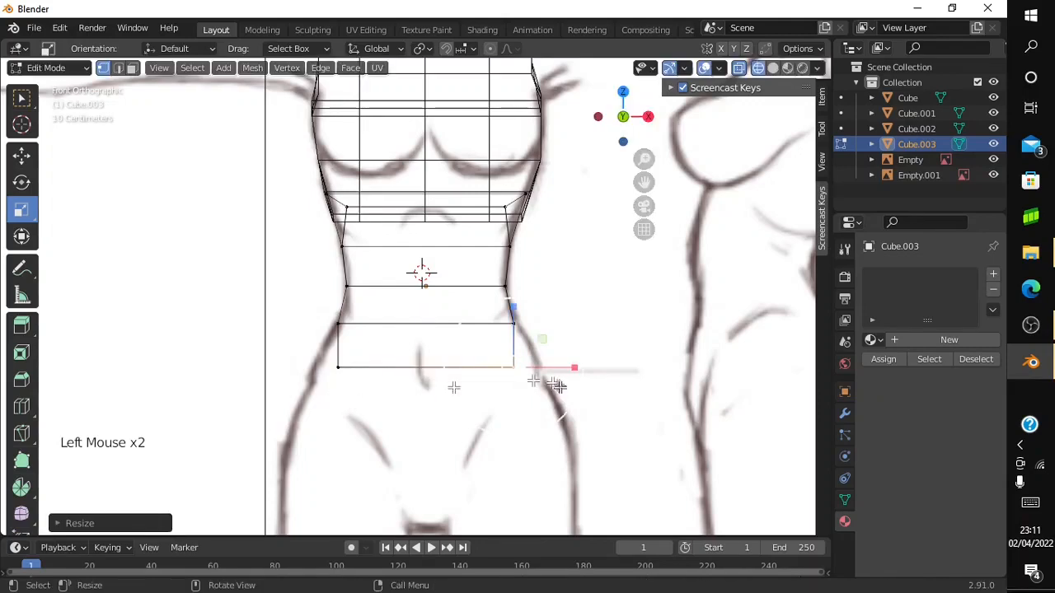
{"action": "left_click", "coordinate": [600, 394]}
{"action": "left_click_drag", "start_coordinate": [536, 392], "coordinate": [290, 349]}
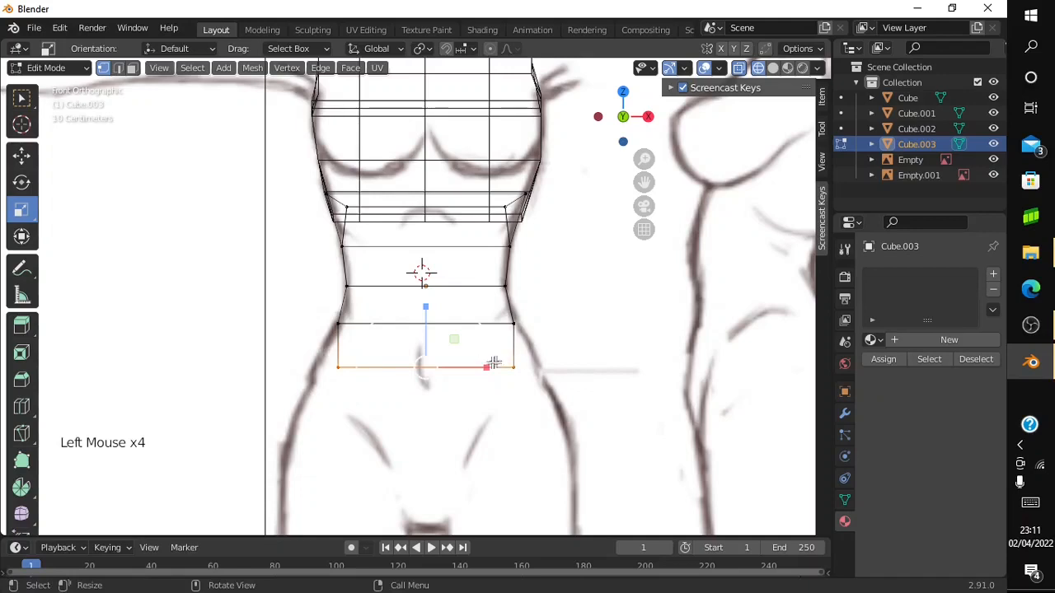
{"action": "mouse_move", "coordinate": [483, 367]}
{"action": "left_mouse_down"}
{"action": "mouse_move", "coordinate": [505, 371]}
{"action": "mouse_move", "coordinate": [494, 370]}
{"action": "left_mouse_up"}
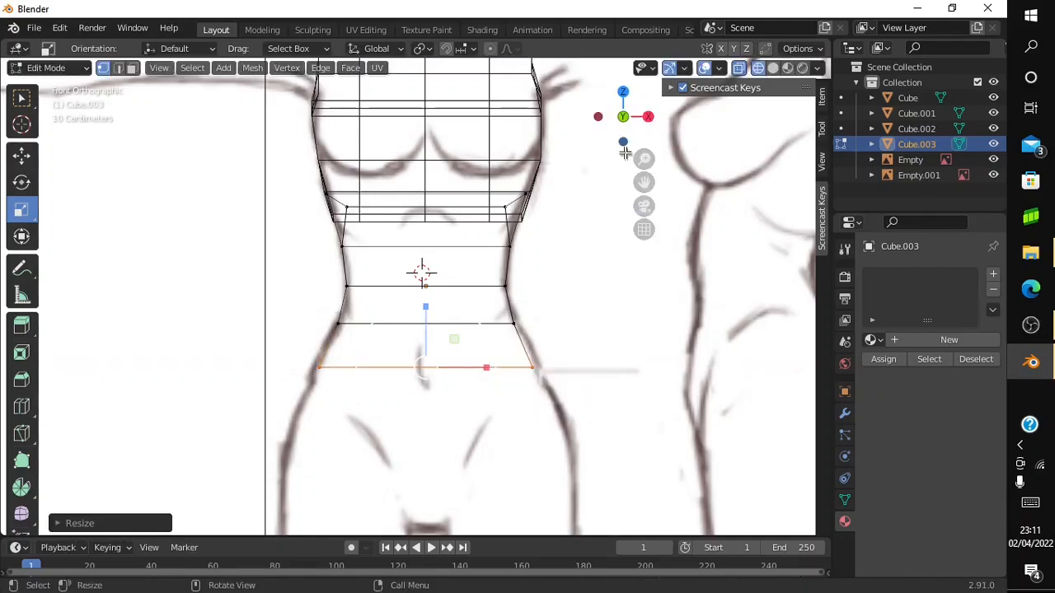
{"action": "left_click_drag", "start_coordinate": [624, 117], "coordinate": [589, 124]}
{"action": "mouse_move", "coordinate": [564, 278]}
{"action": "left_mouse_down"}
{"action": "mouse_move", "coordinate": [640, 266]}
{"action": "mouse_move", "coordinate": [650, 273]}
{"action": "mouse_move", "coordinate": [598, 281]}
{"action": "mouse_move", "coordinate": [654, 273]}
{"action": "mouse_move", "coordinate": [675, 284]}
{"action": "left_mouse_up"}
{"action": "mouse_move", "coordinate": [623, 118]}
{"action": "left_mouse_down"}
{"action": "mouse_move", "coordinate": [742, 108]}
{"action": "mouse_move", "coordinate": [620, 140]}
{"action": "left_mouse_up"}
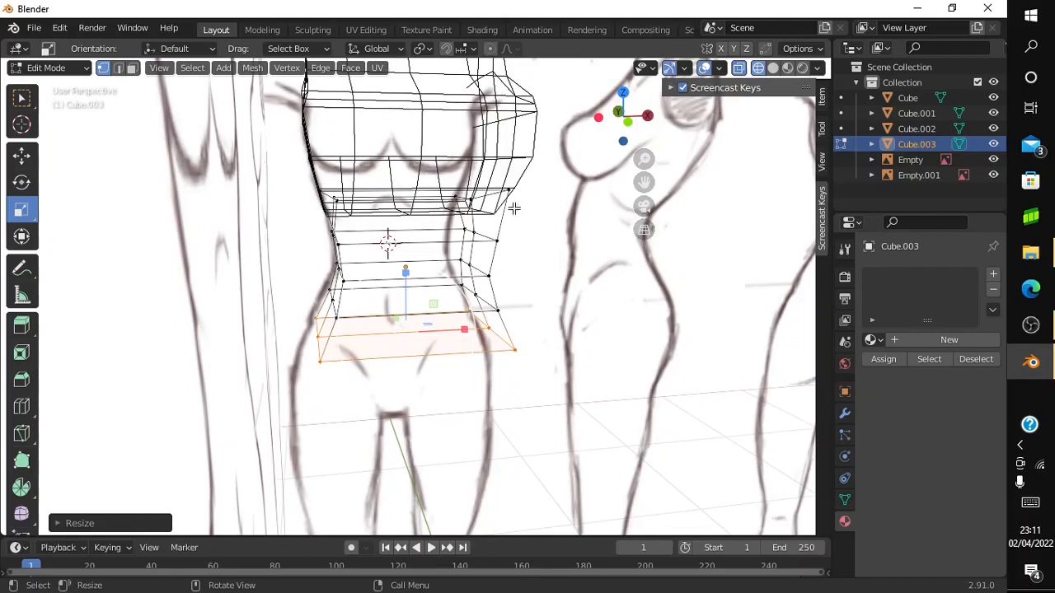
{"action": "left_click_drag", "start_coordinate": [505, 188], "coordinate": [492, 241]}
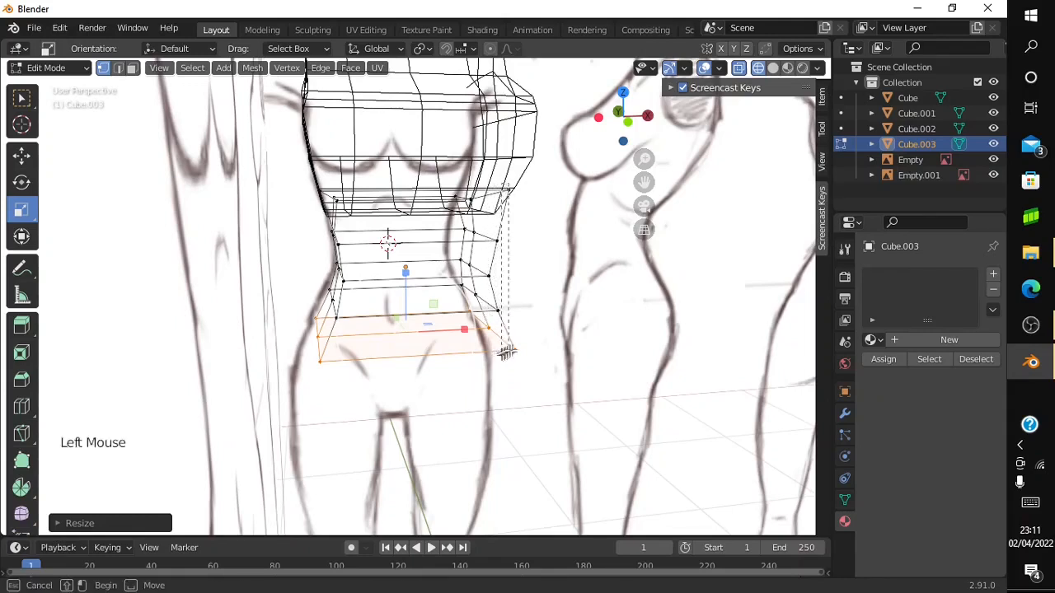
{"action": "left_click_drag", "start_coordinate": [506, 353], "coordinate": [514, 348]}
{"action": "left_click", "coordinate": [509, 256]}
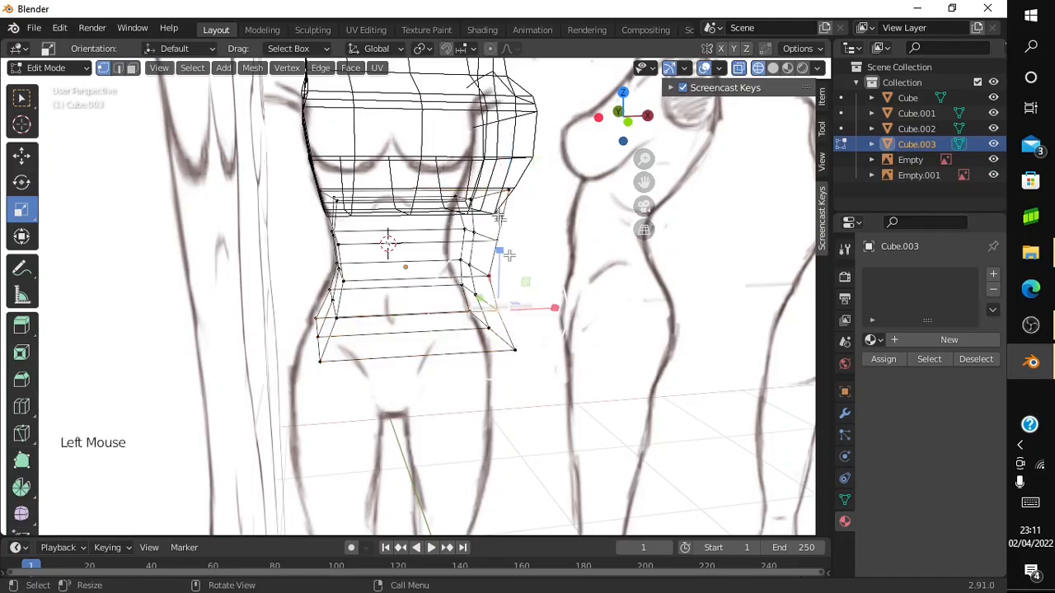
{"action": "left_click_drag", "start_coordinate": [487, 185], "coordinate": [535, 338]}
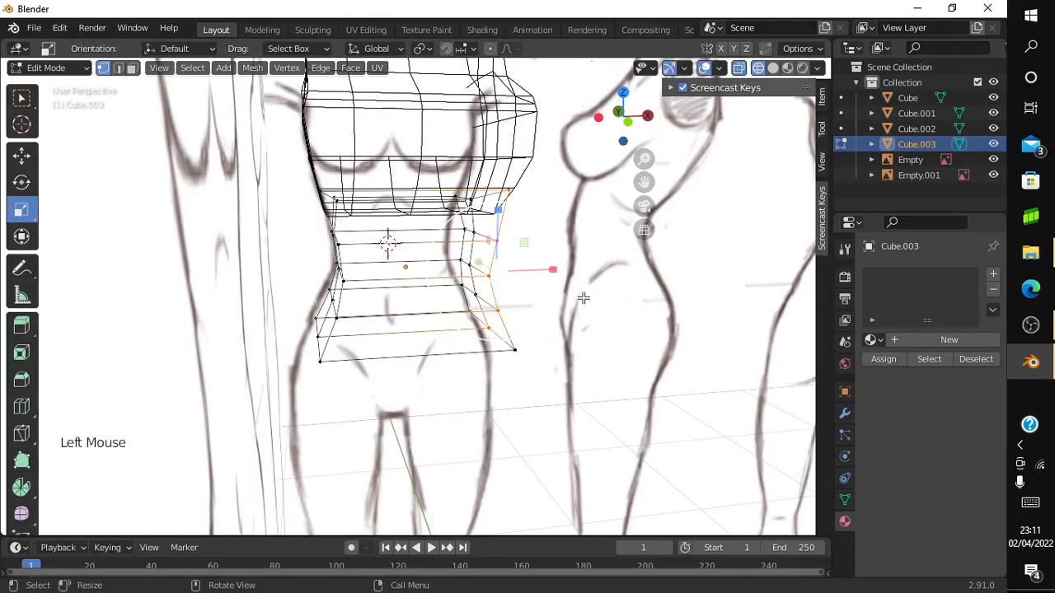
{"action": "left_click", "coordinate": [533, 199]}
{"action": "double_click", "coordinate": [509, 183]}
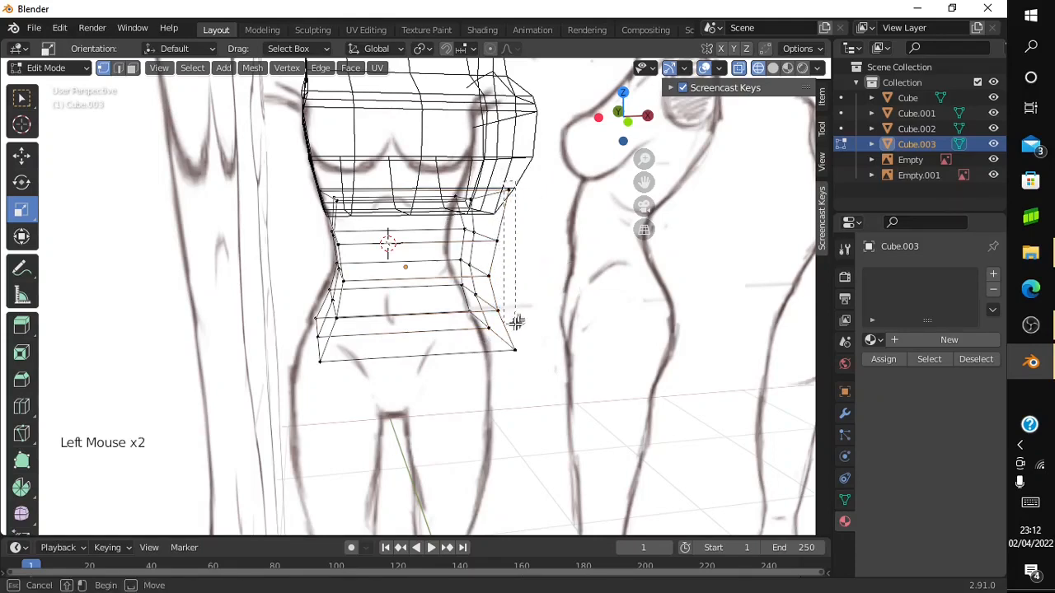
{"action": "left_click", "coordinate": [596, 144]}
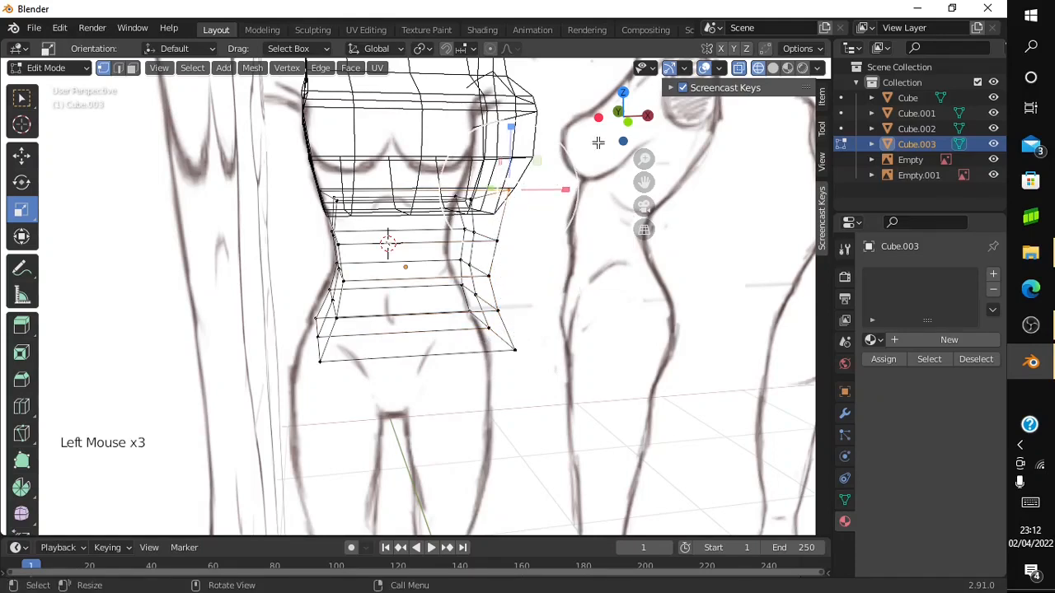
Select the waist's front and back vertex columns, excluding the middle side column, and scale them inward along X
{"action": "left_click_drag", "start_coordinate": [613, 137], "coordinate": [698, 136]}
{"action": "left_click_drag", "start_coordinate": [255, 256], "coordinate": [666, 278]}
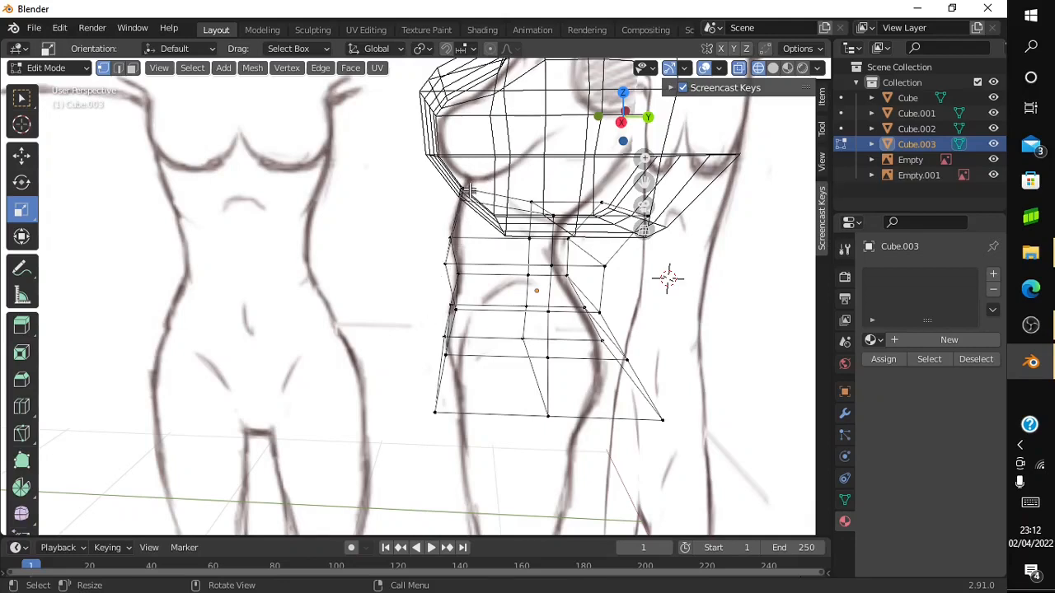
{"action": "left_click_drag", "start_coordinate": [468, 191], "coordinate": [413, 423]}
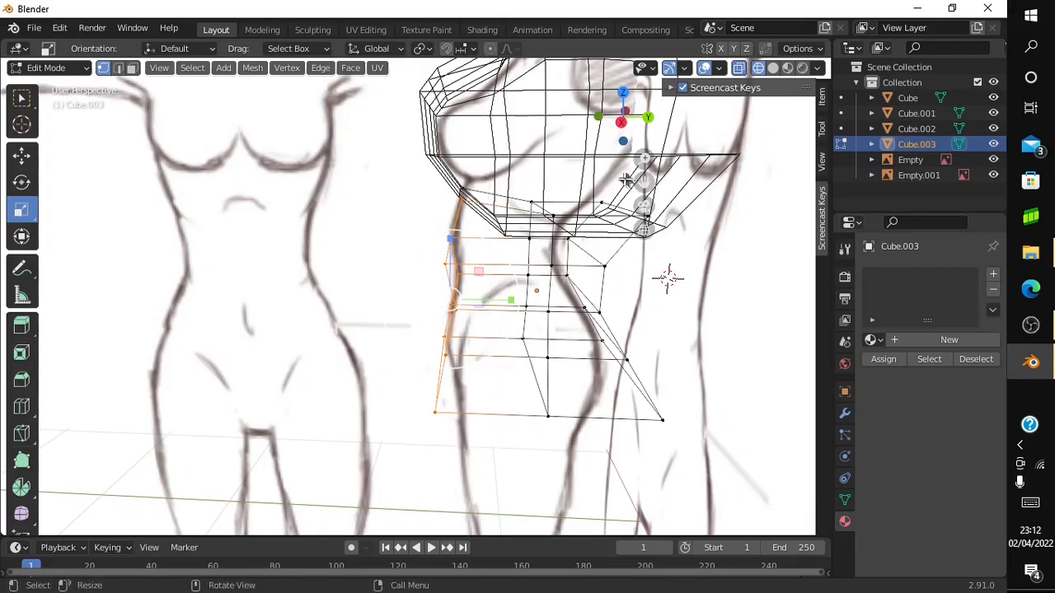
{"action": "left_click", "coordinate": [622, 122]}
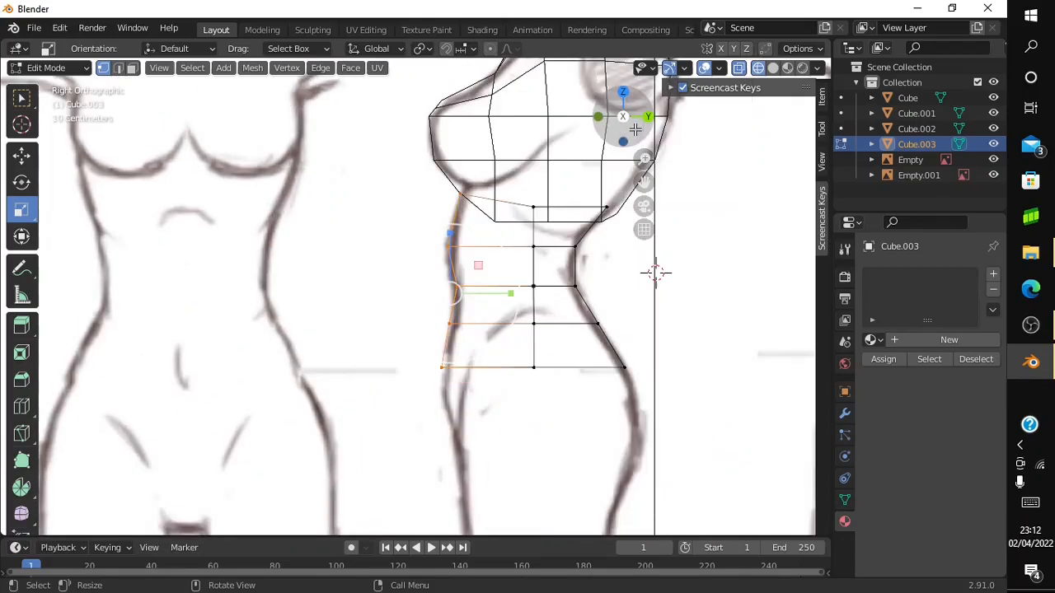
{"action": "key", "text": "shift"}
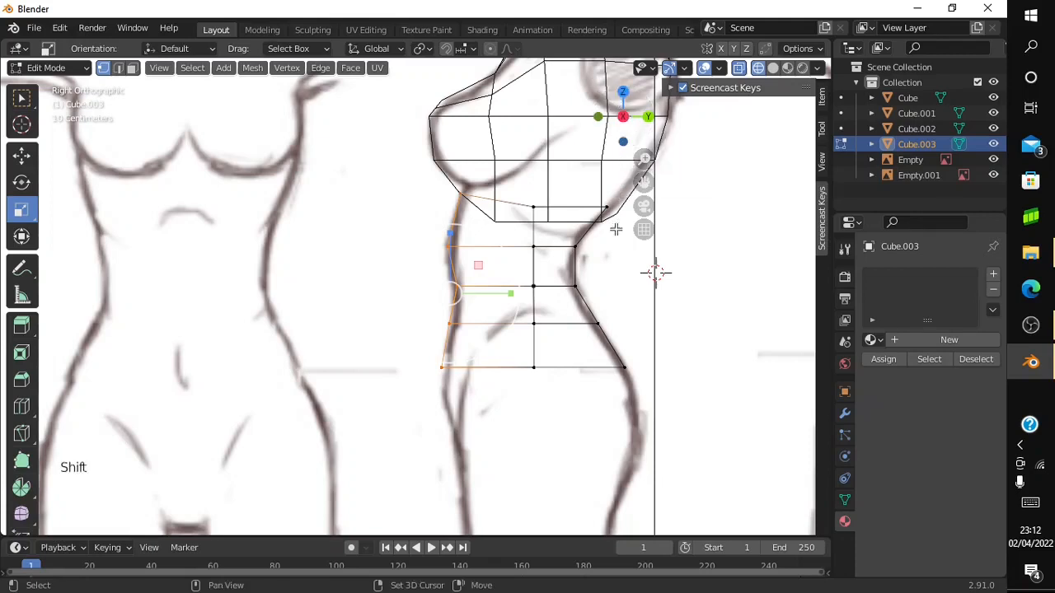
{"action": "left_click_drag", "start_coordinate": [610, 197], "coordinate": [572, 348], "text": "shift"}
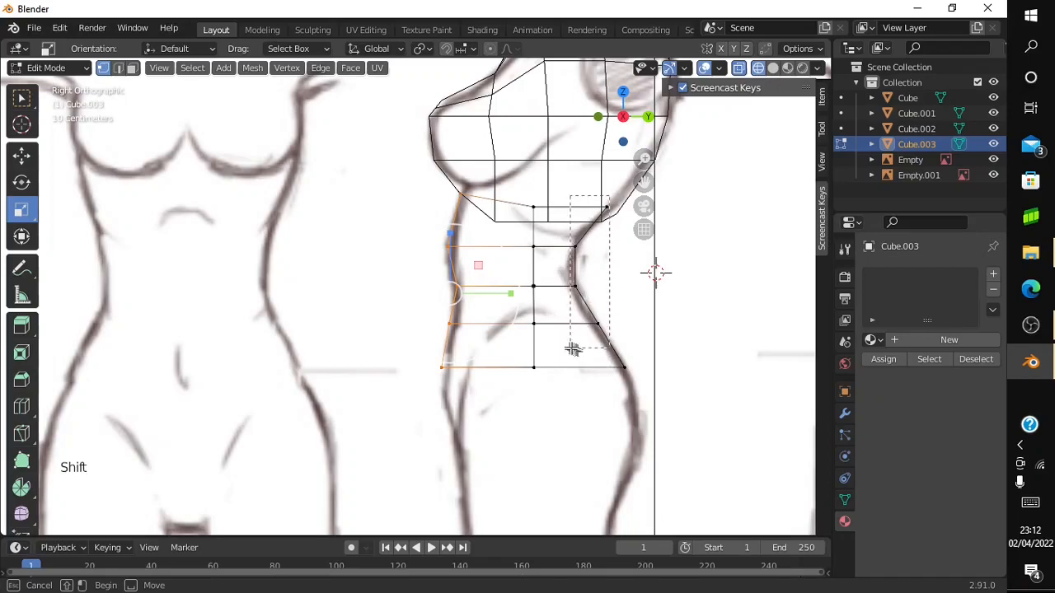
{"action": "left_click", "coordinate": [612, 365], "text": "shift"}
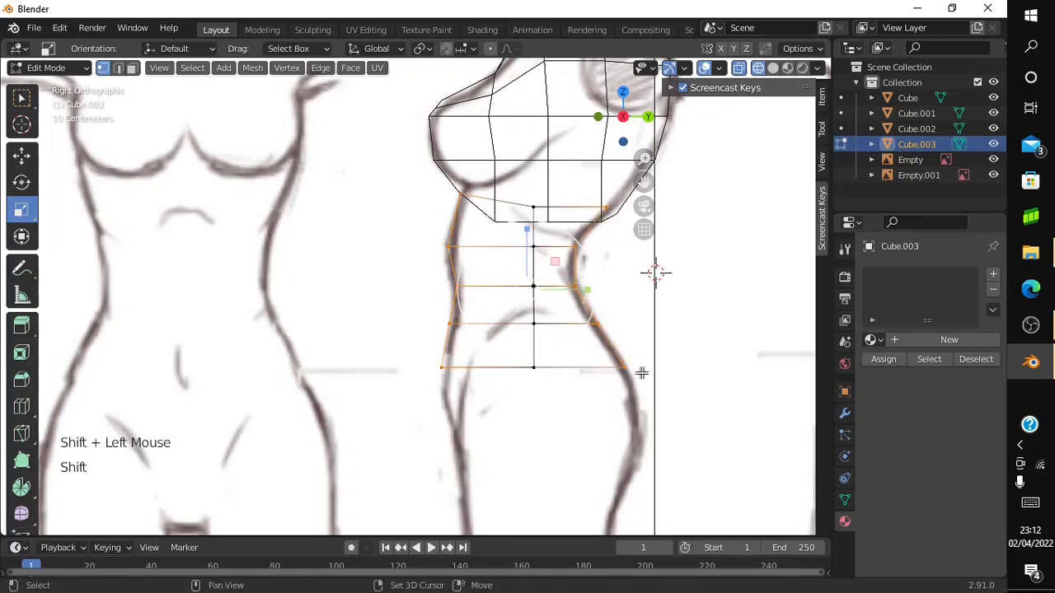
{"action": "left_click_drag", "start_coordinate": [623, 116], "coordinate": [638, 128]}
{"action": "left_click", "coordinate": [616, 118]}
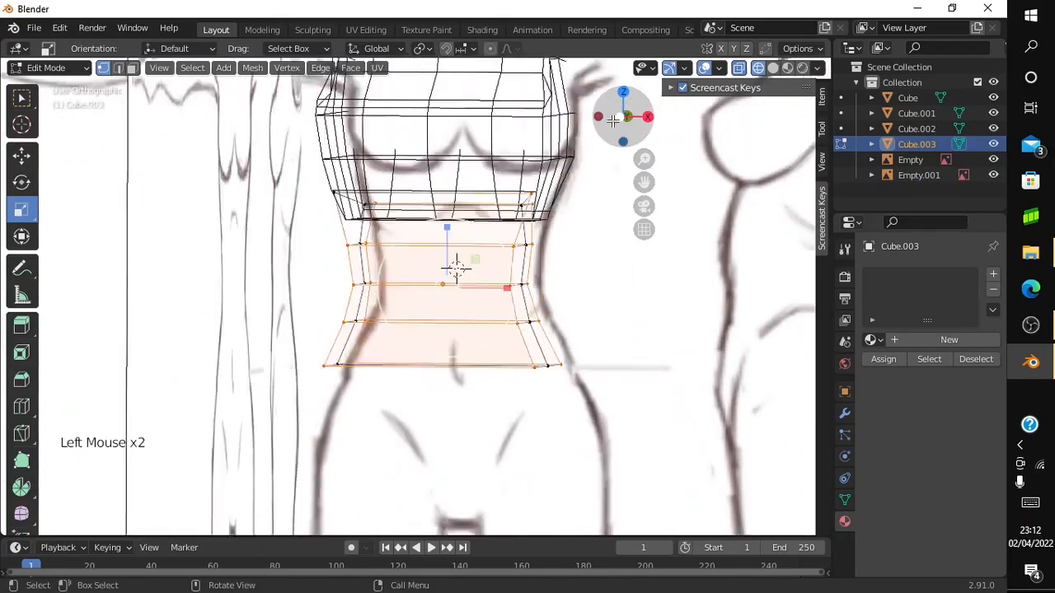
{"action": "left_click", "coordinate": [492, 288]}
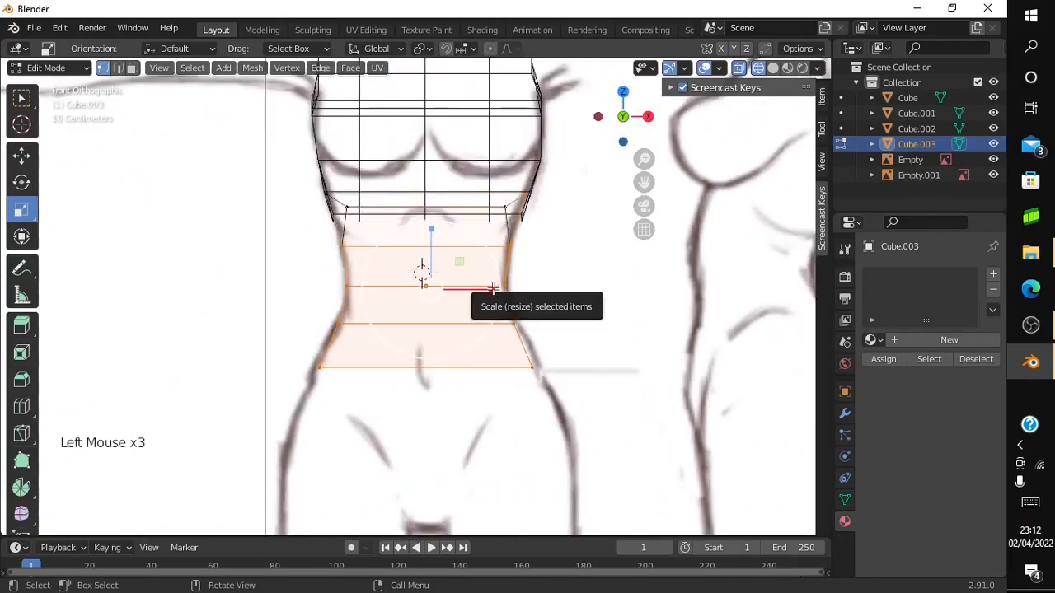
{"action": "left_click_drag", "start_coordinate": [492, 288], "coordinate": [483, 288]}
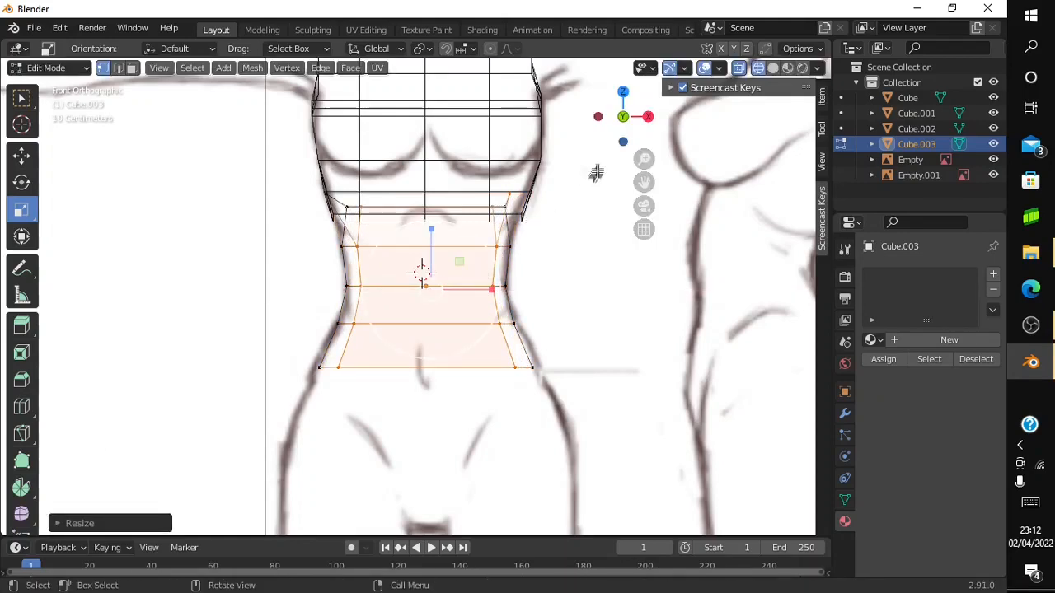
Deselect the waist's vertices, switch to Object Mode and display the model in solid shading
{"action": "left_click_drag", "start_coordinate": [614, 126], "coordinate": [577, 136]}
{"action": "mouse_move", "coordinate": [570, 277]}
{"action": "left_mouse_down"}
{"action": "mouse_move", "coordinate": [488, 178]}
{"action": "mouse_move", "coordinate": [437, 189]}
{"action": "mouse_move", "coordinate": [435, 270]}
{"action": "mouse_move", "coordinate": [387, 228]}
{"action": "left_mouse_up"}
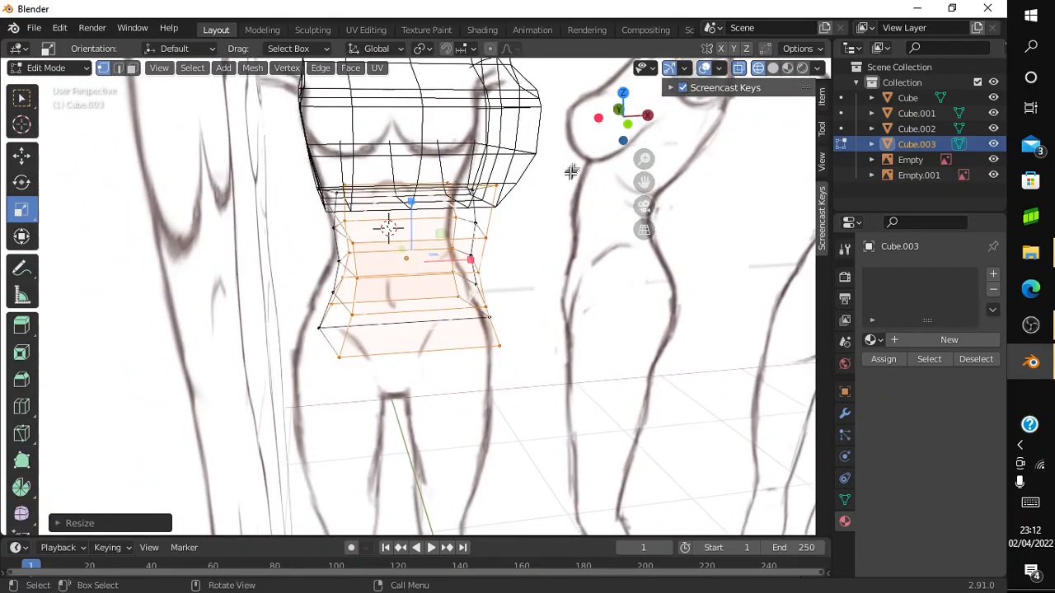
{"action": "left_click", "coordinate": [570, 173]}
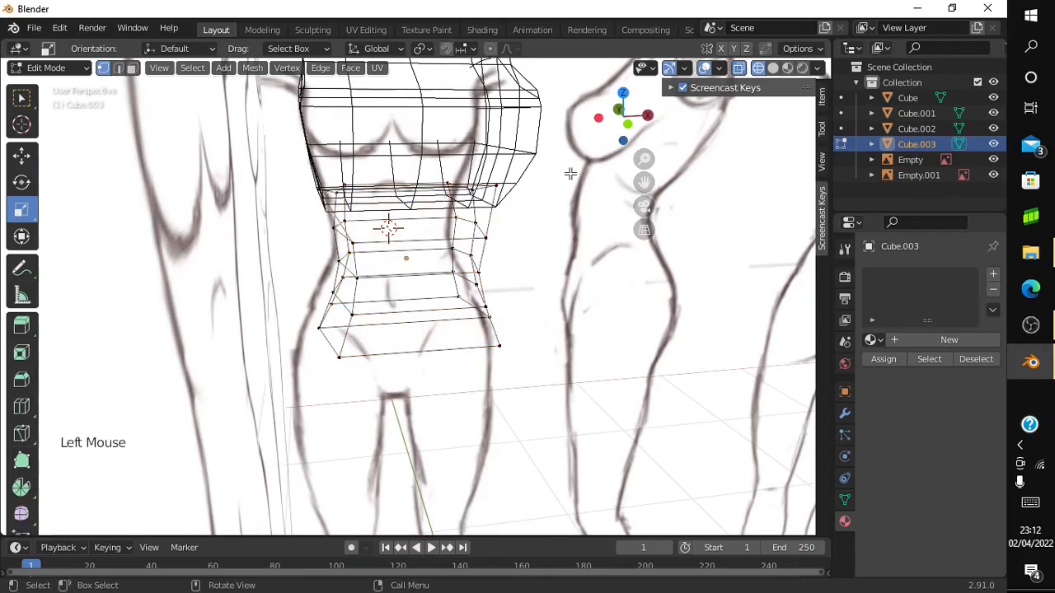
{"action": "left_click", "coordinate": [621, 122]}
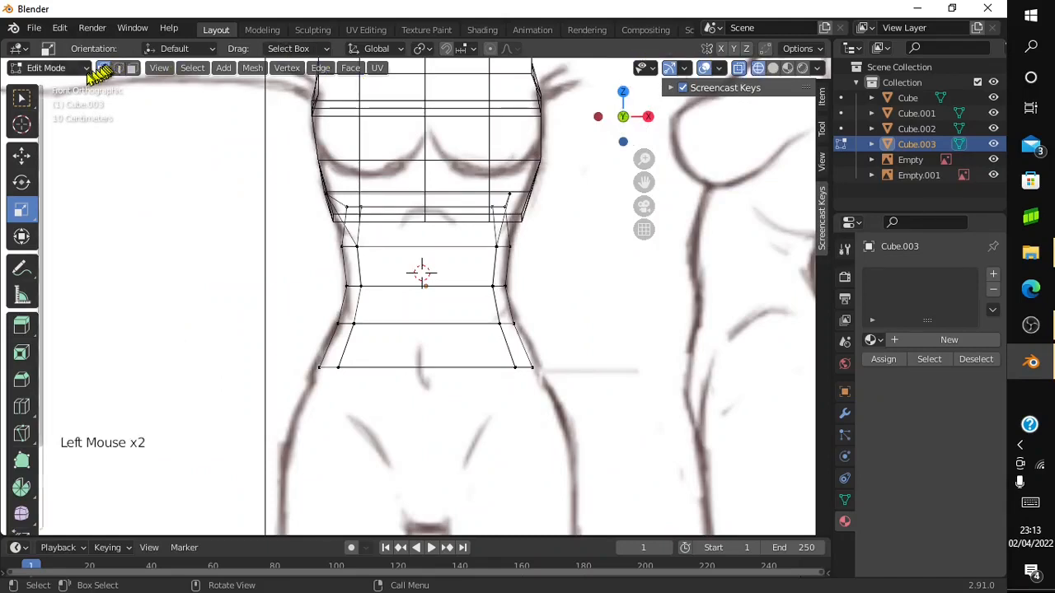
{"action": "left_click", "coordinate": [78, 68]}
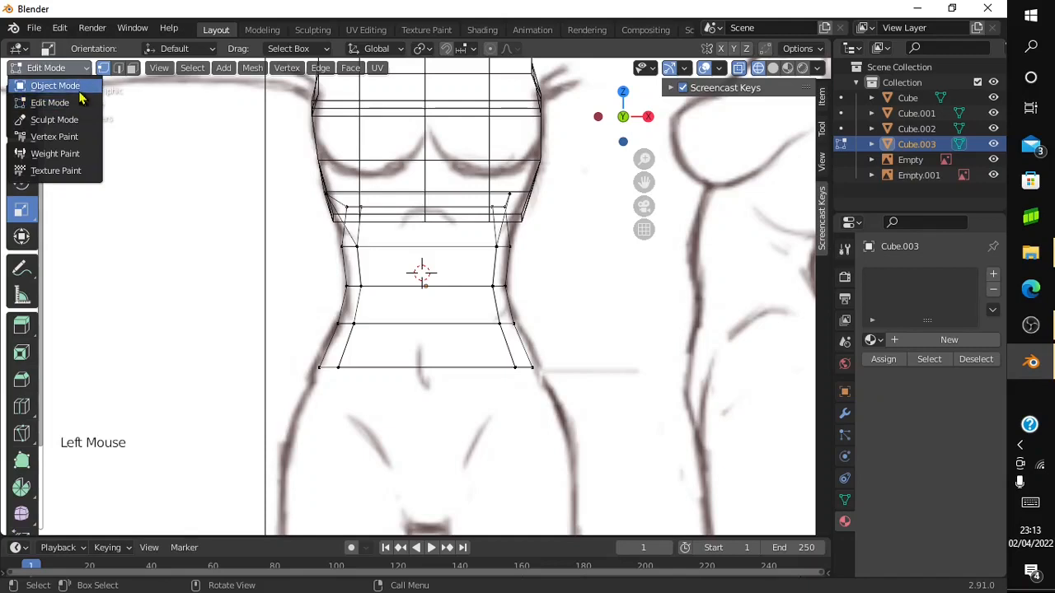
{"action": "left_click", "coordinate": [79, 91]}
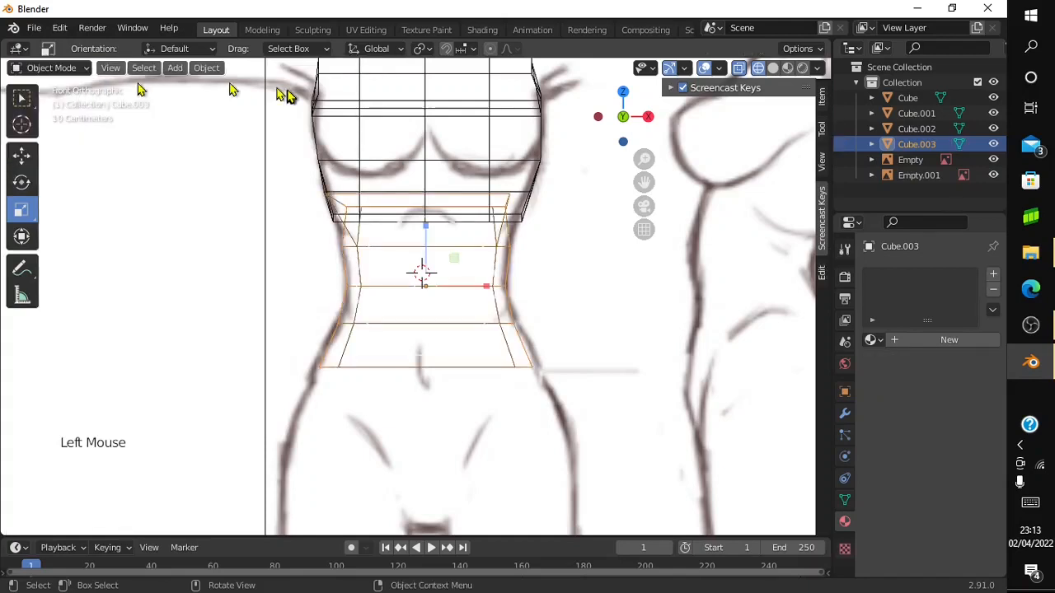
{"action": "left_click", "coordinate": [774, 68]}
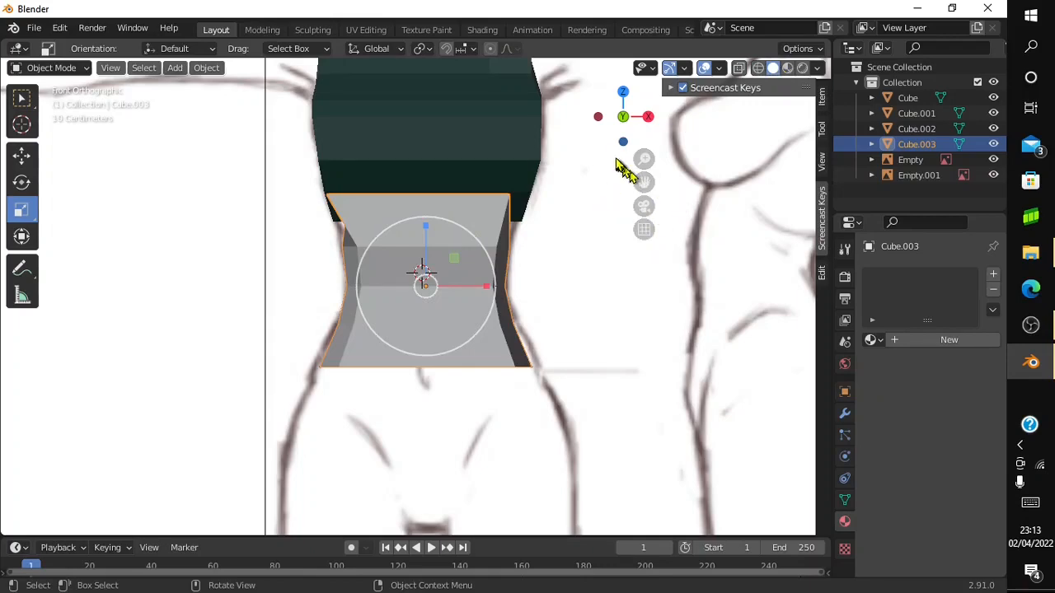
Hide the Empty.001 reference image that blocks the angled view of the waist
{"action": "left_click_drag", "start_coordinate": [624, 118], "coordinate": [535, 125]}
{"action": "left_click_drag", "start_coordinate": [604, 267], "coordinate": [267, 124]}
{"action": "left_click_drag", "start_coordinate": [624, 118], "coordinate": [628, 74]}
{"action": "left_click", "coordinate": [347, 185]}
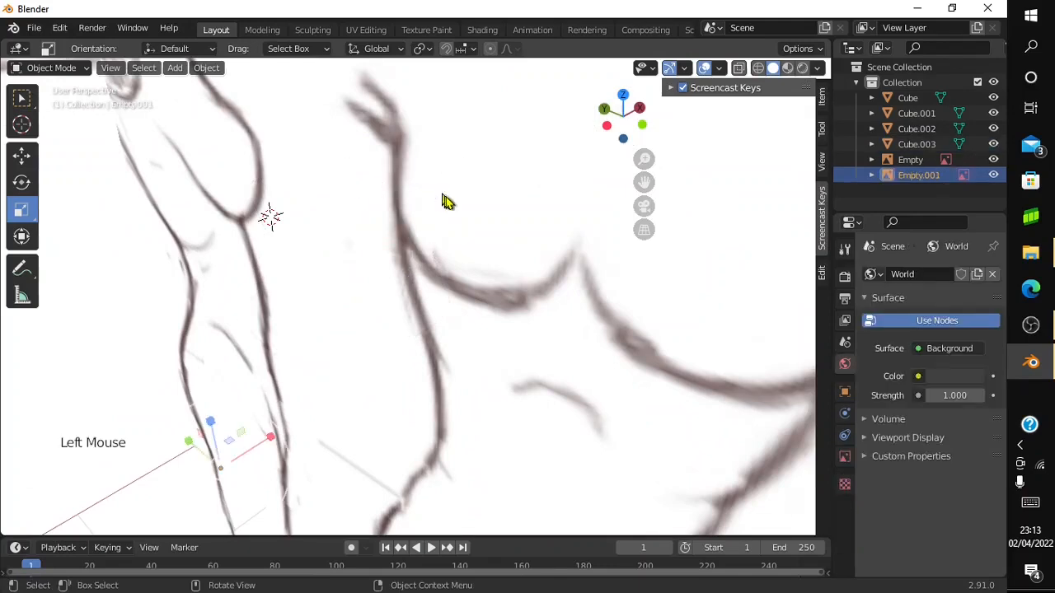
{"action": "left_click", "coordinate": [946, 195]}
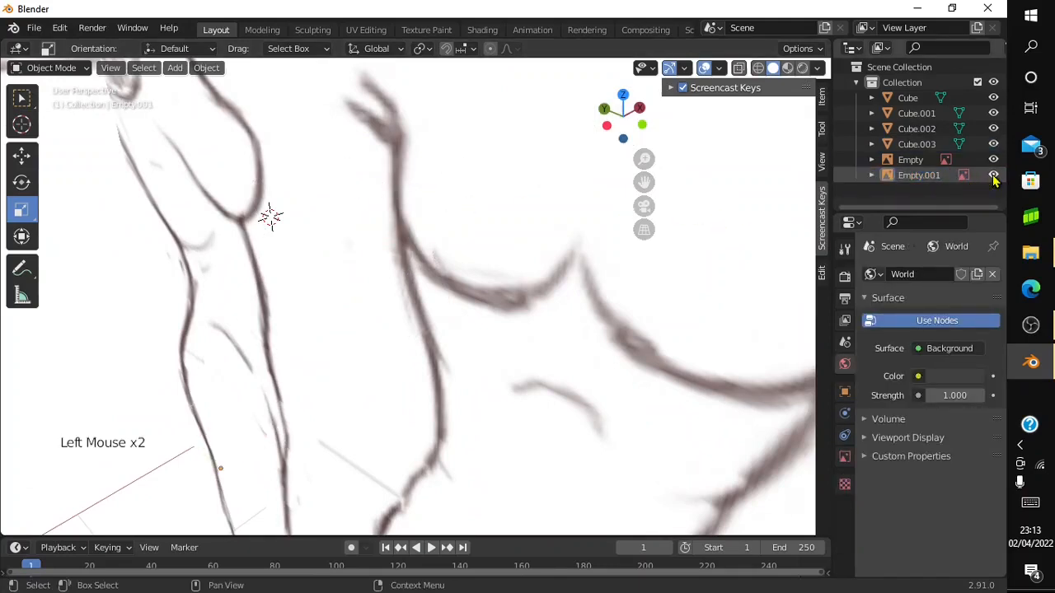
{"action": "left_click", "coordinate": [994, 176]}
{"action": "left_click", "coordinate": [633, 140]}
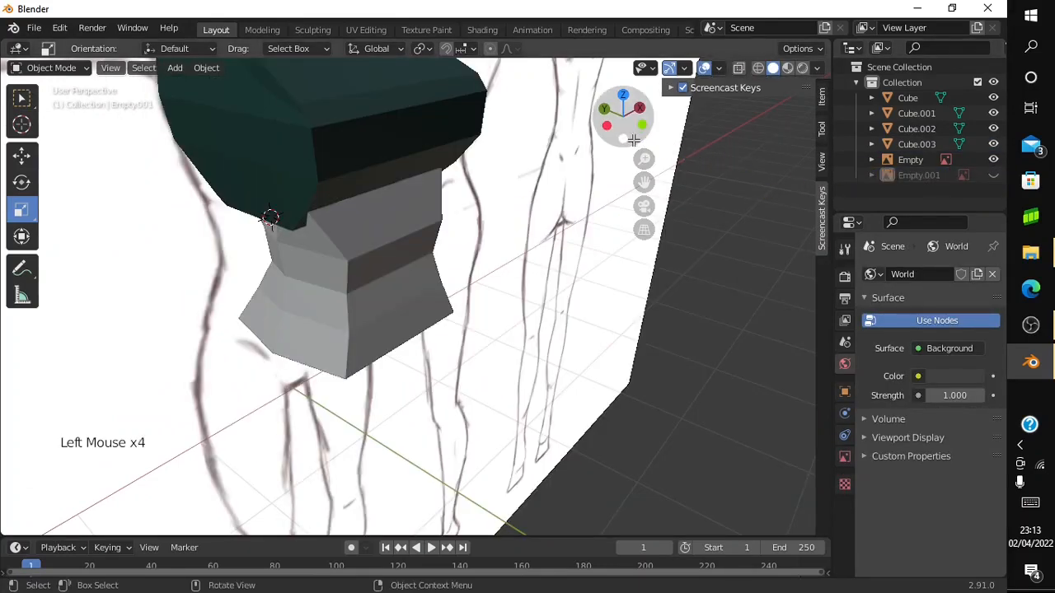
{"action": "left_click_drag", "start_coordinate": [634, 140], "coordinate": [651, 97]}
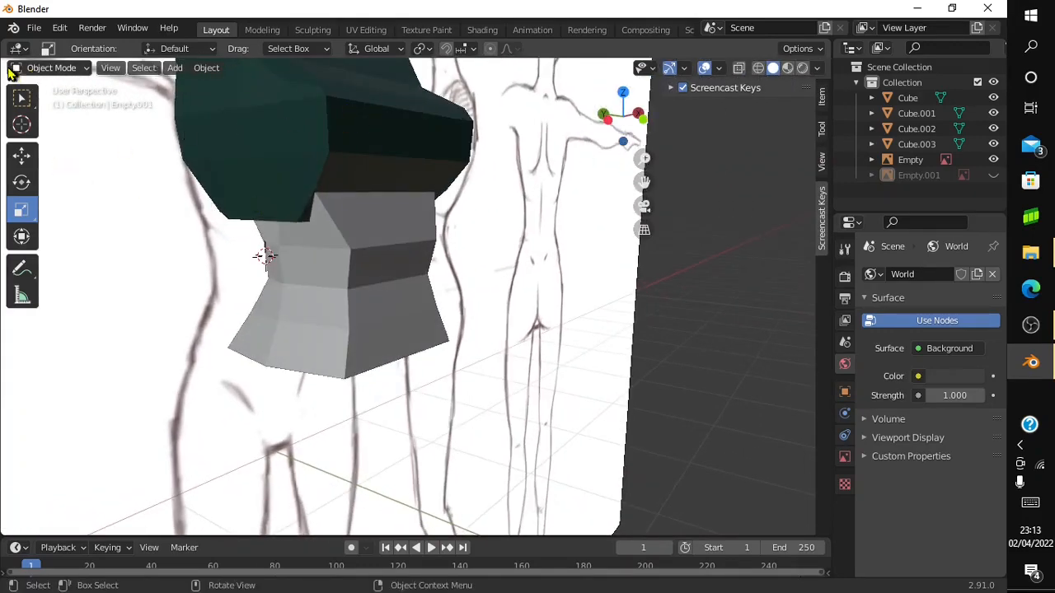
In Edit Mode with wireframe shading, move the top middle vertex on the waist's -X side slightly along +Y
{"action": "left_click", "coordinate": [32, 69]}
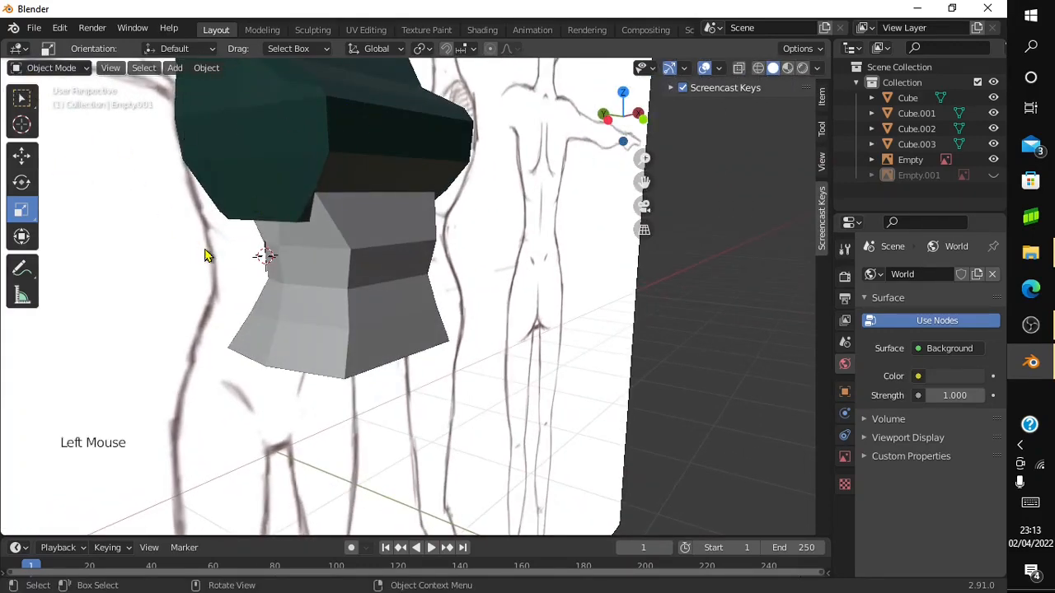
{"action": "left_click", "coordinate": [288, 288]}
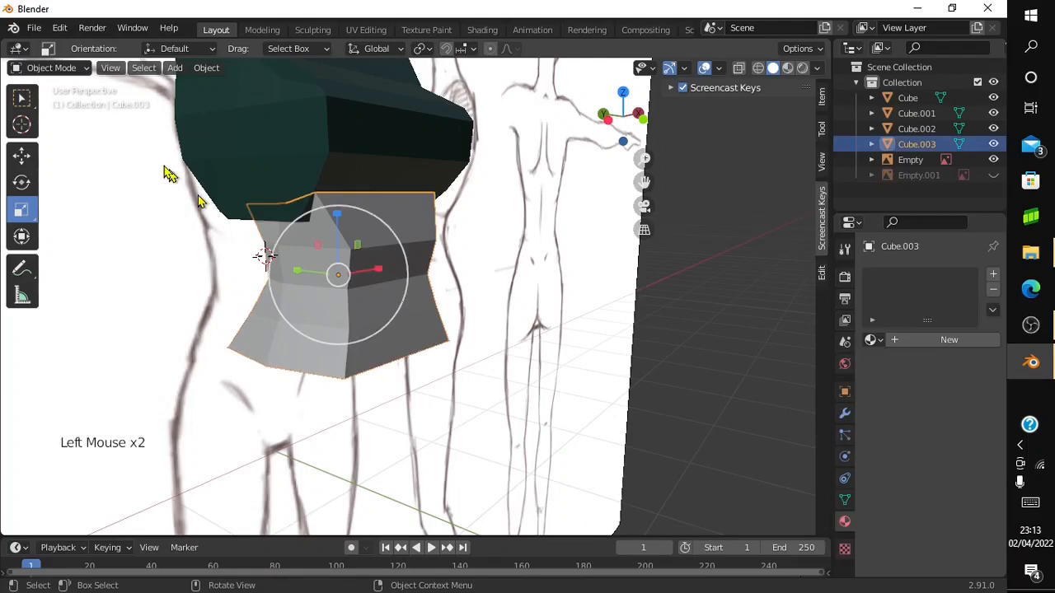
{"action": "left_click", "coordinate": [66, 68]}
{"action": "left_click", "coordinate": [79, 103]}
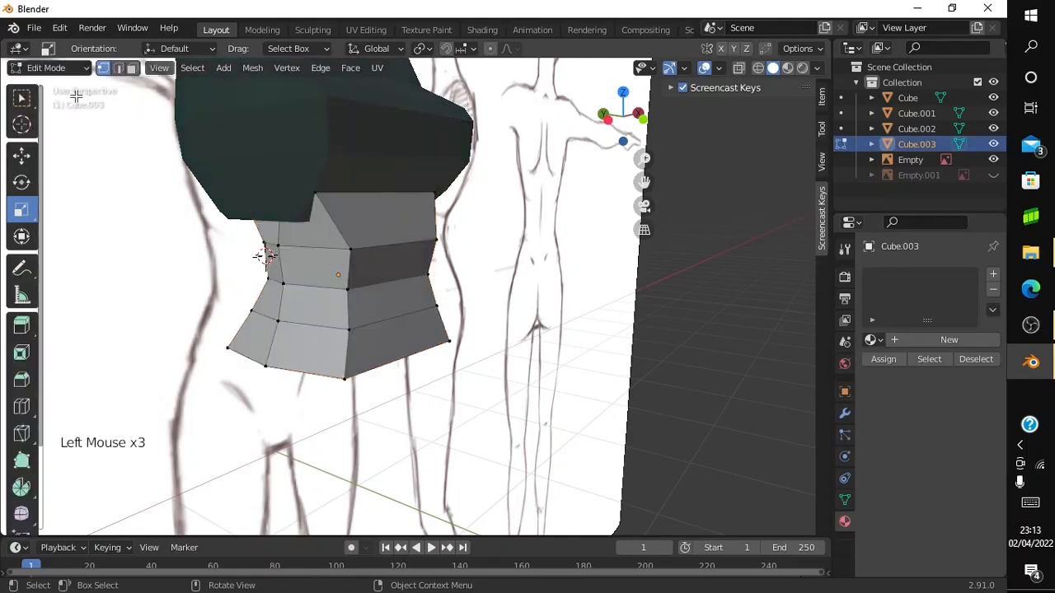
{"action": "left_click", "coordinate": [758, 68]}
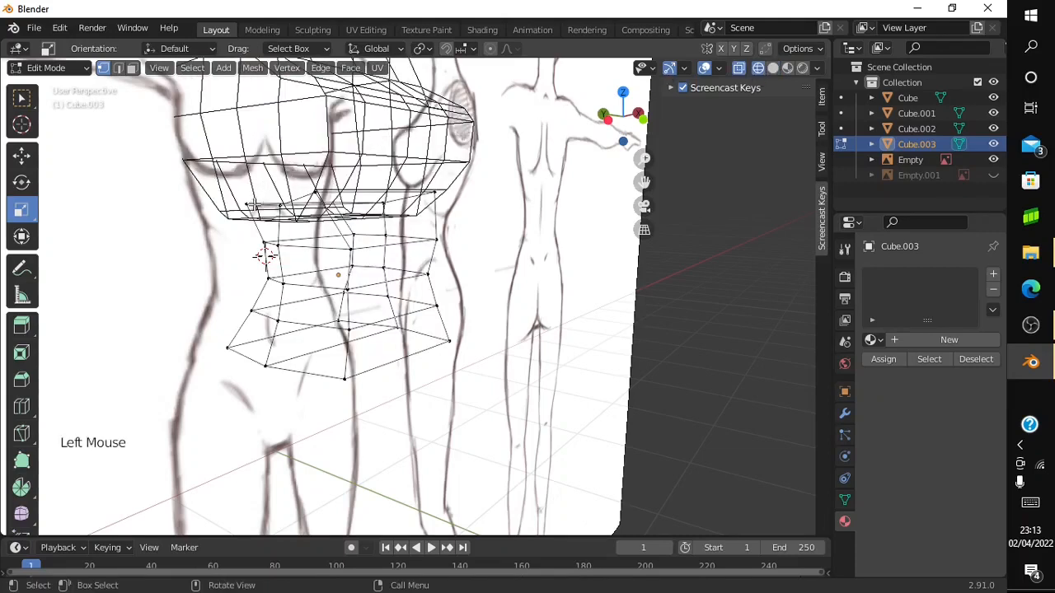
{"action": "left_click_drag", "start_coordinate": [269, 203], "coordinate": [292, 216]}
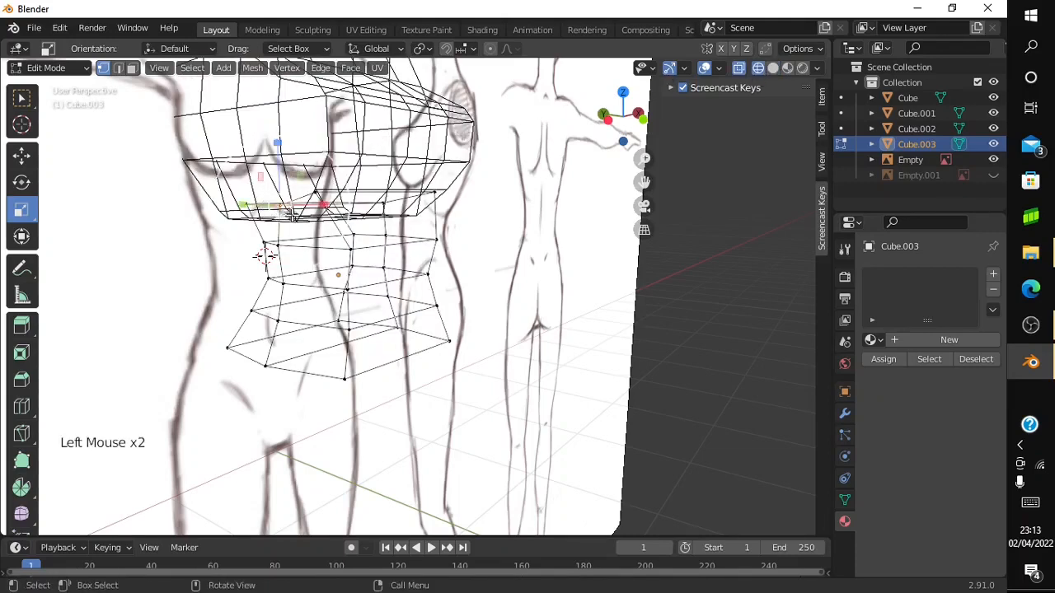
{"action": "left_click", "coordinate": [22, 155]}
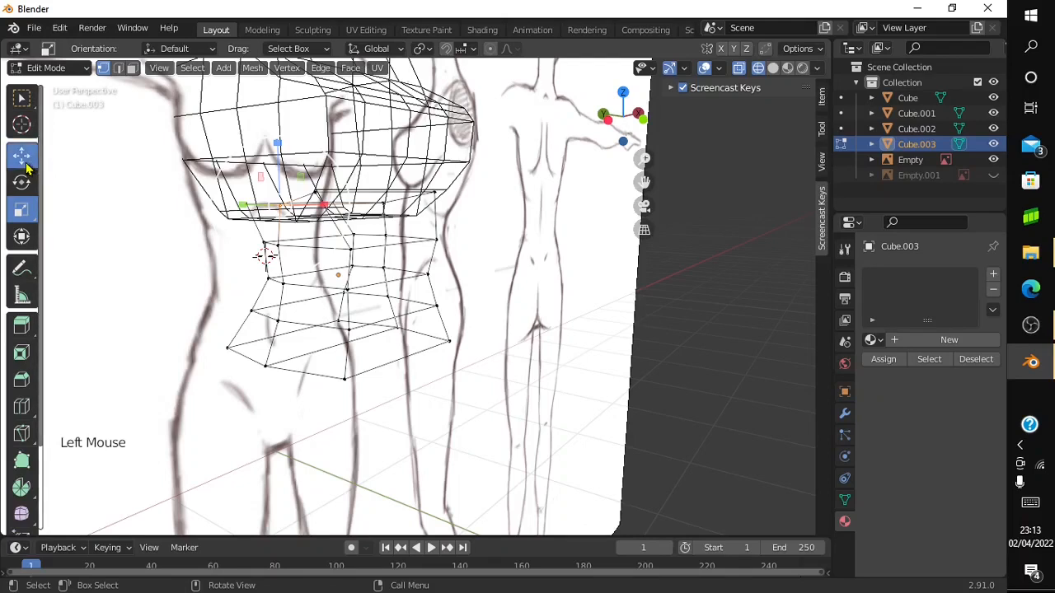
{"action": "left_click_drag", "start_coordinate": [247, 206], "coordinate": [233, 205]}
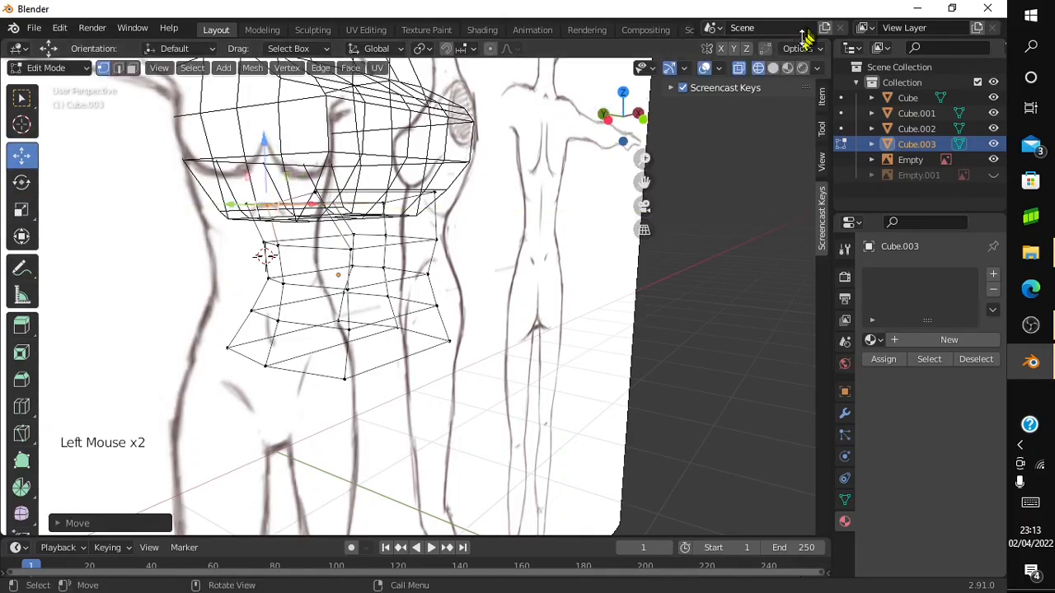
Return to solid shading and check the waist's shape from the side and the front
{"action": "left_click", "coordinate": [775, 69]}
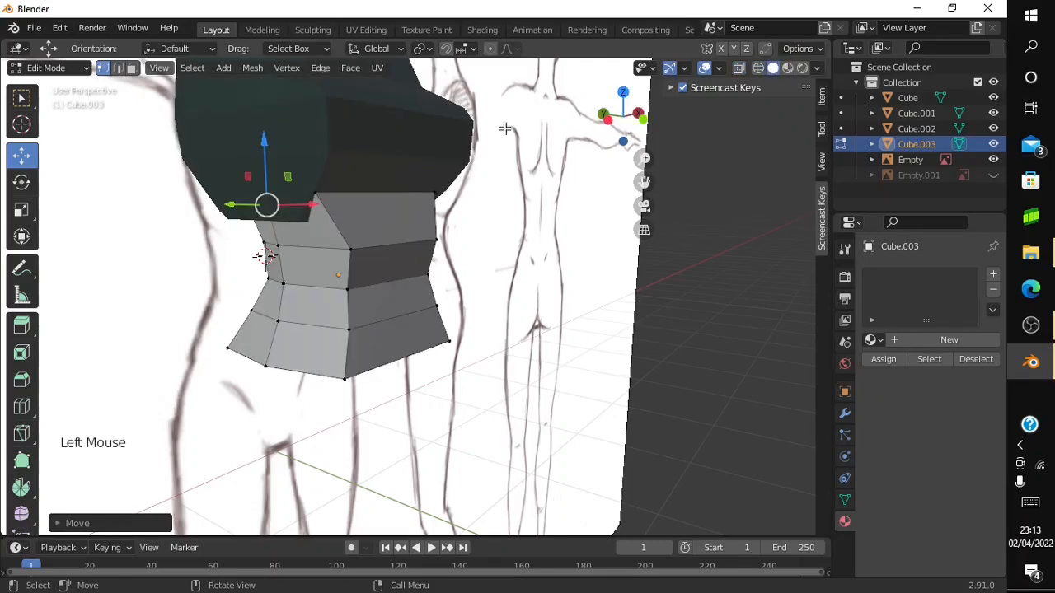
{"action": "left_click", "coordinate": [640, 116]}
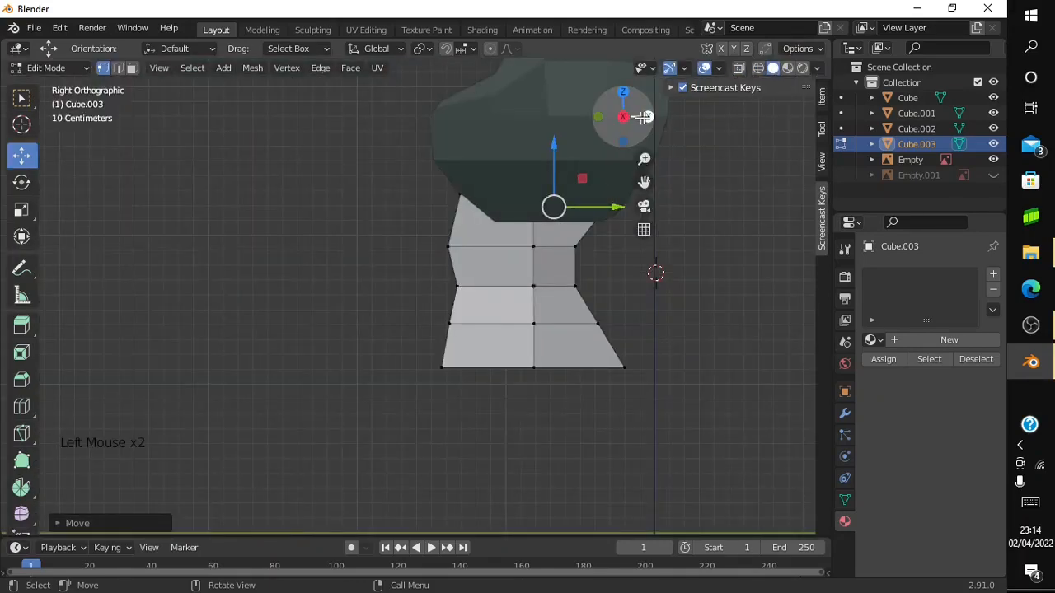
{"action": "left_click", "coordinate": [645, 117]}
{"action": "left_click", "coordinate": [644, 117]}
{"action": "left_click", "coordinate": [643, 117]}
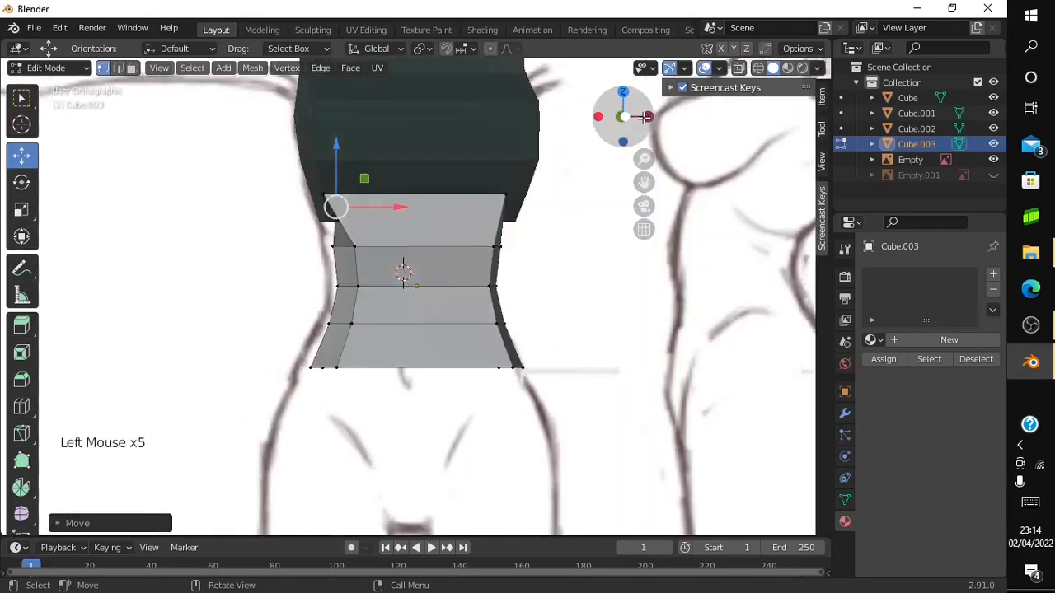
Move the selected top vertex on the waist's -X side slightly along -X in the front view
{"action": "left_click_drag", "start_coordinate": [408, 204], "coordinate": [387, 202]}
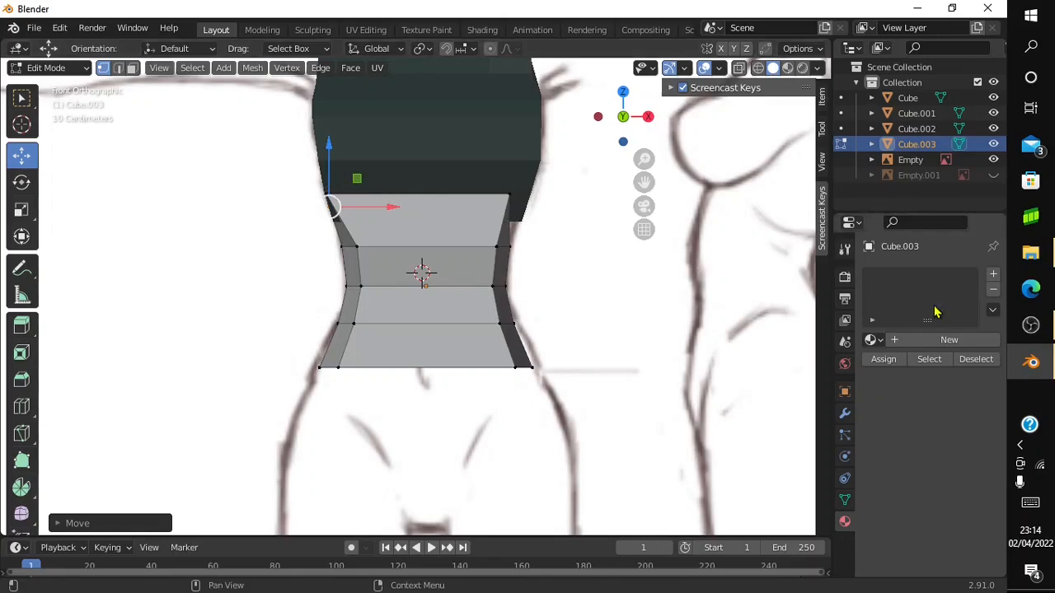
Add a new material to the waist and sample its viewport display colour from the dark green chest
{"action": "left_click", "coordinate": [948, 339]}
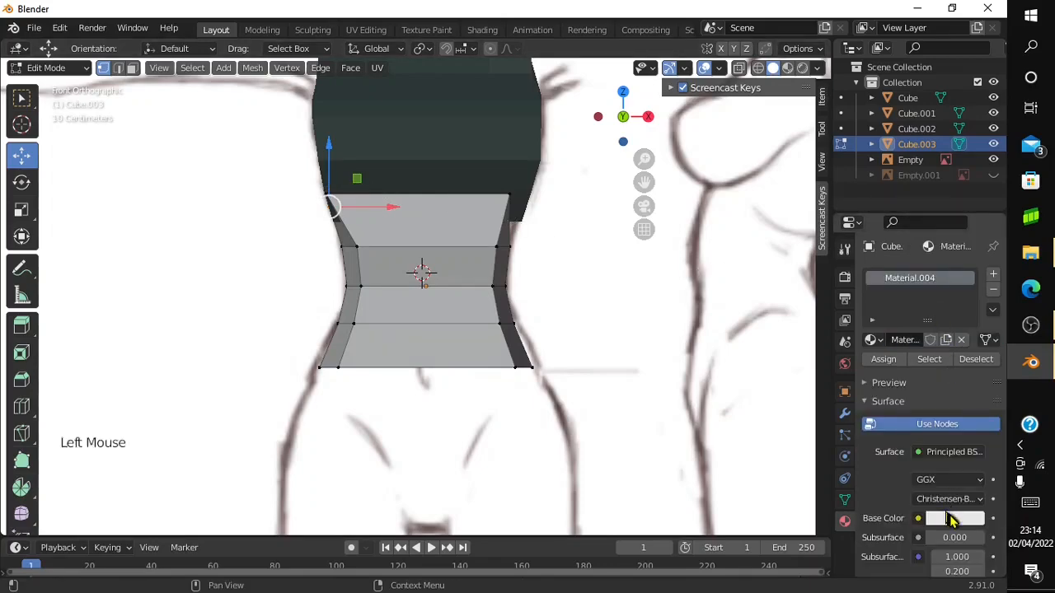
{"action": "mouse_move", "coordinate": [1030, 324]}
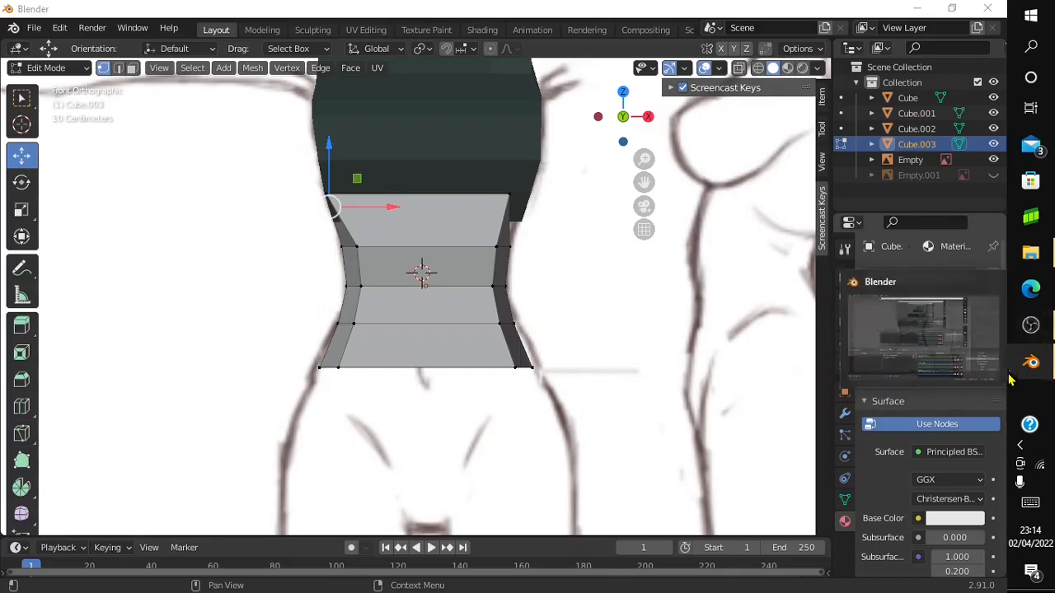
{"action": "left_click_drag", "start_coordinate": [1001, 247], "coordinate": [1010, 500]}
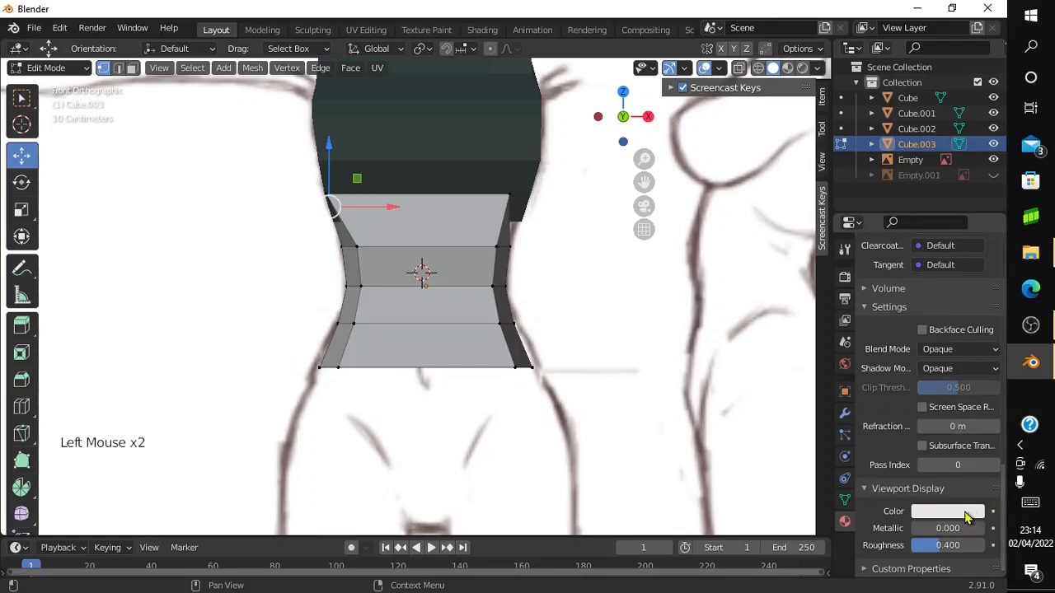
{"action": "left_click", "coordinate": [968, 512]}
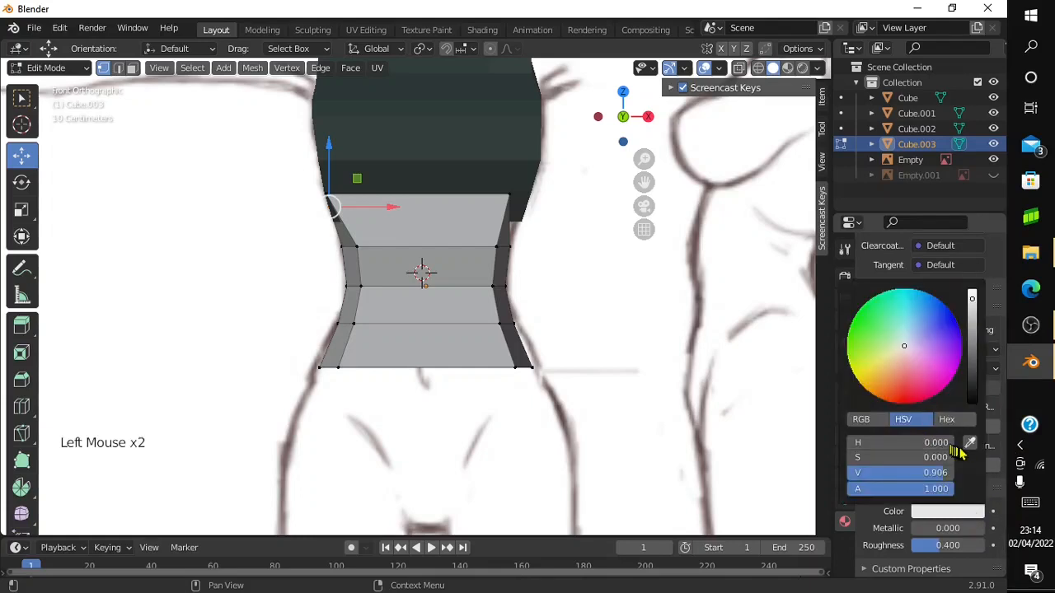
{"action": "left_click", "coordinate": [970, 445]}
{"action": "left_click", "coordinate": [462, 163]}
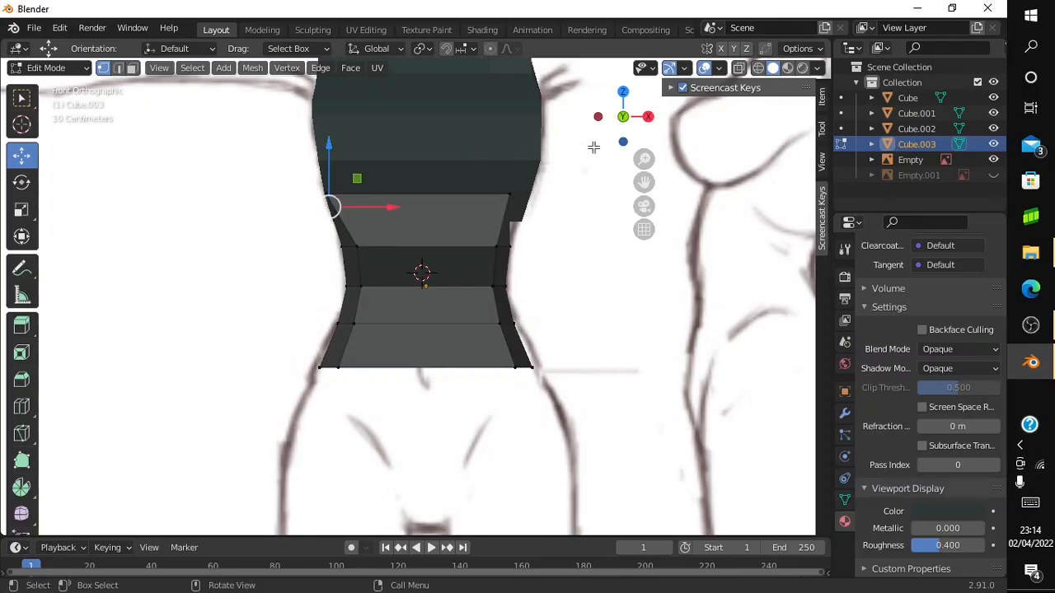
Resample the waist material's viewport display colour from the teal head
{"action": "mouse_move", "coordinate": [617, 128]}
{"action": "left_mouse_down"}
{"action": "mouse_move", "coordinate": [577, 146]}
{"action": "mouse_move", "coordinate": [619, 288]}
{"action": "mouse_move", "coordinate": [622, 116]}
{"action": "left_mouse_up"}
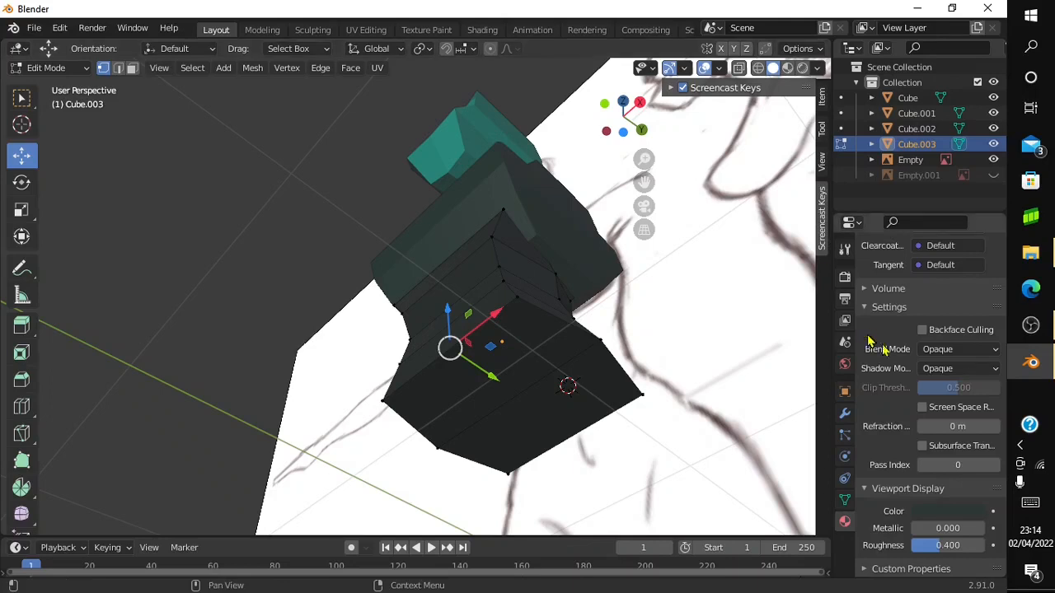
{"action": "left_click", "coordinate": [942, 514]}
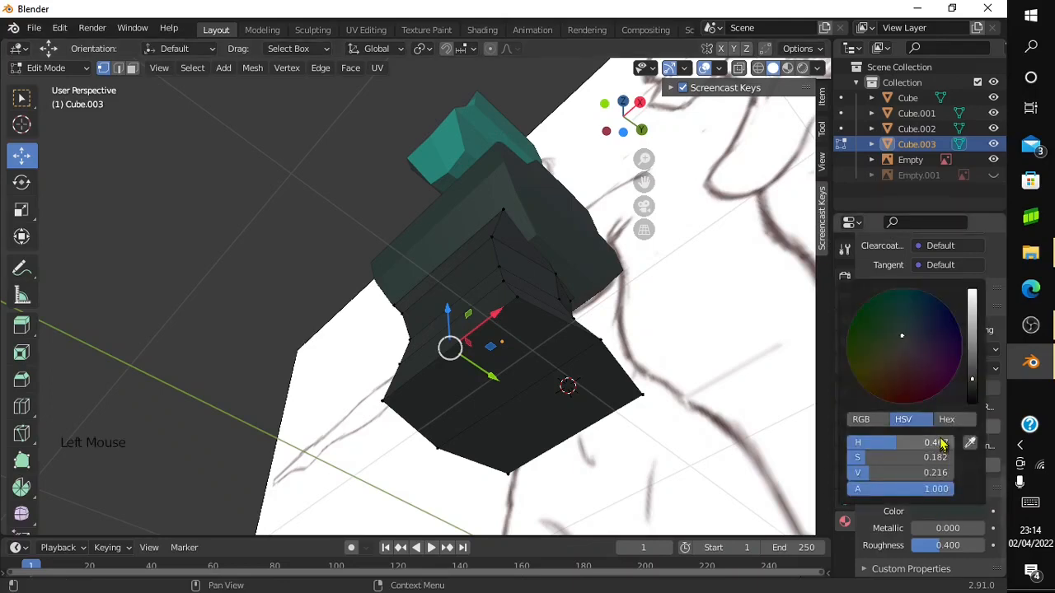
{"action": "left_click", "coordinate": [969, 444]}
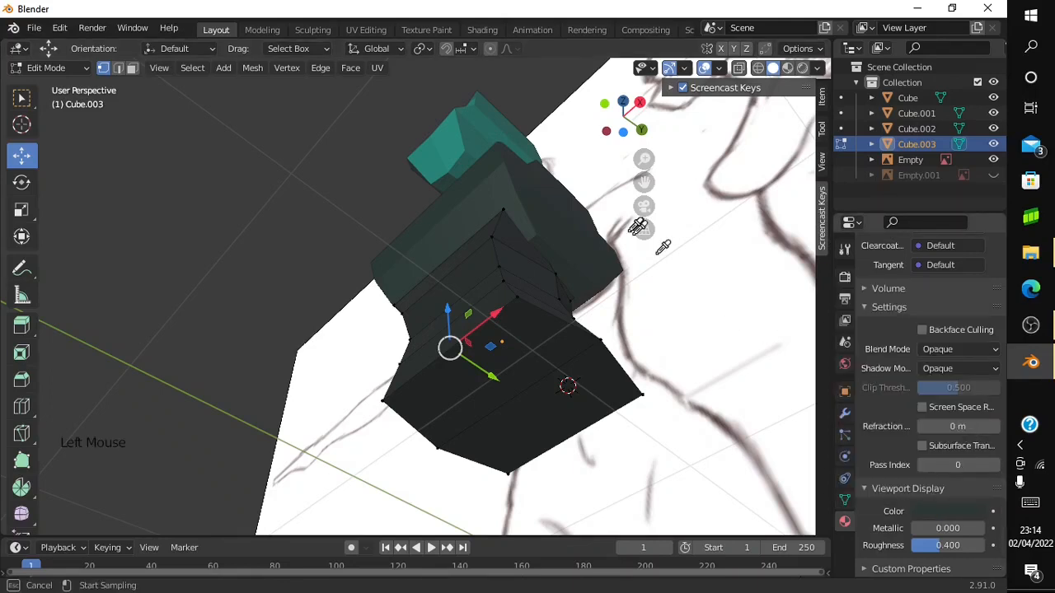
{"action": "left_click", "coordinate": [456, 132]}
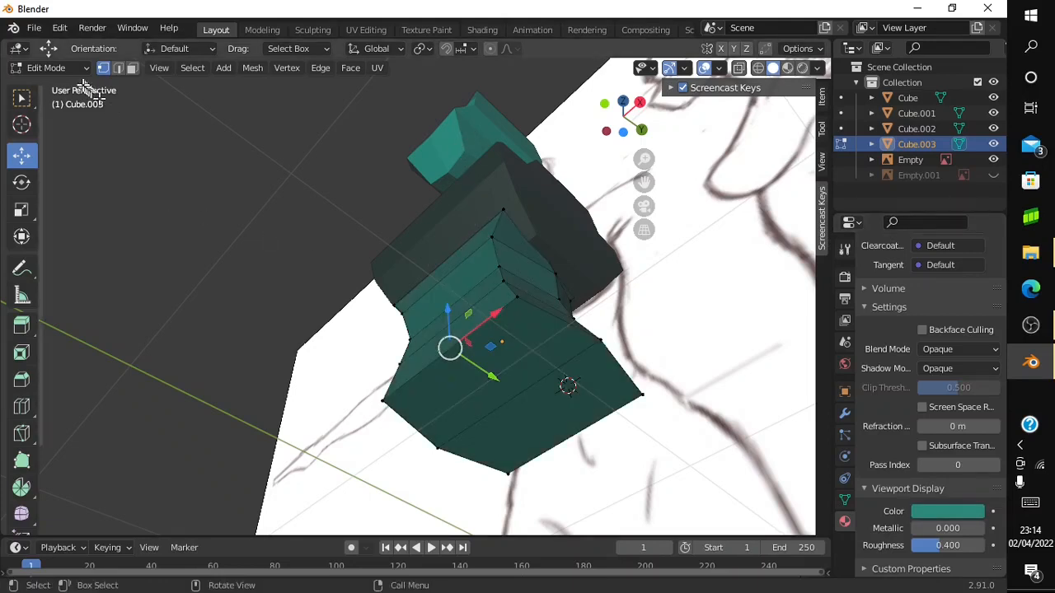
In Object Mode, select the chest (Cube.002) and sample its material's viewport display colour from the teal head
{"action": "left_click", "coordinate": [48, 68]}
{"action": "left_click", "coordinate": [47, 85]}
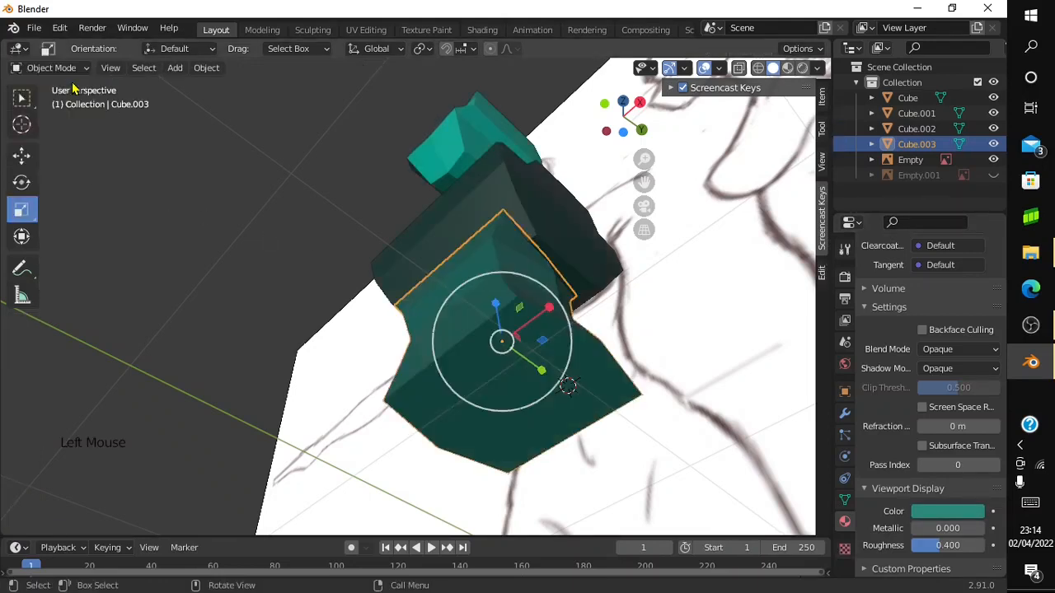
{"action": "left_click", "coordinate": [489, 183]}
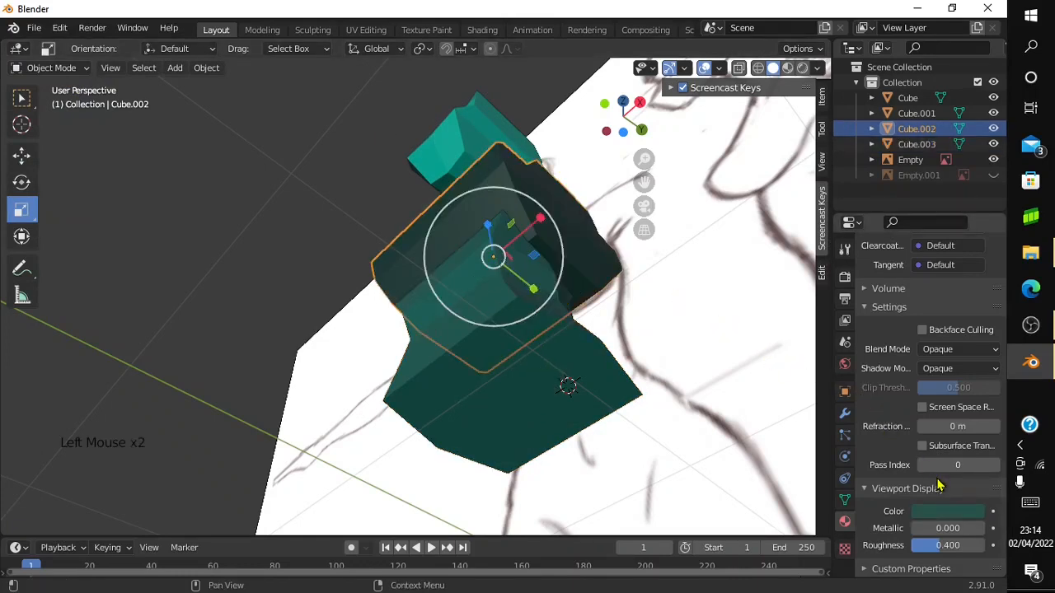
{"action": "left_click", "coordinate": [948, 512]}
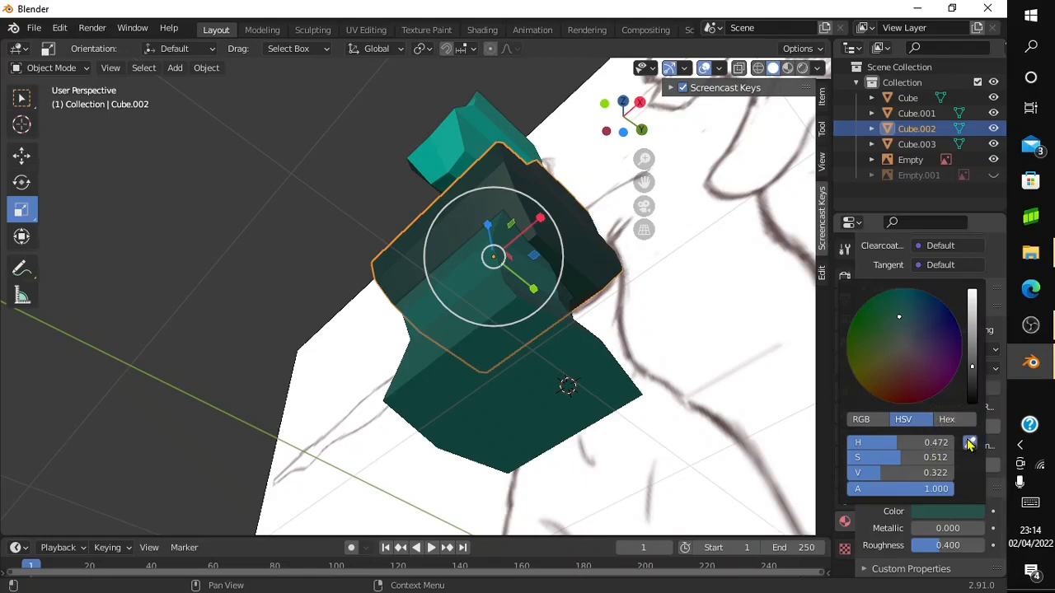
{"action": "left_click", "coordinate": [969, 444]}
{"action": "left_click", "coordinate": [446, 142]}
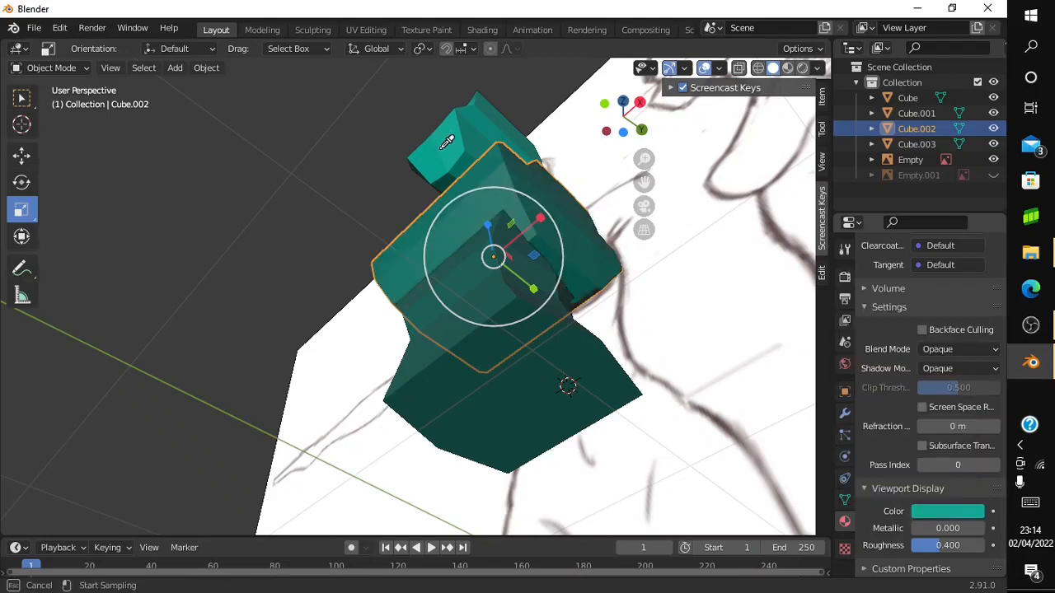
Move the chest slightly along -X in the front view with the Move tool
{"action": "mouse_move", "coordinate": [626, 113]}
{"action": "left_mouse_down"}
{"action": "mouse_move", "coordinate": [613, 116]}
{"action": "mouse_move", "coordinate": [623, 116]}
{"action": "left_mouse_up"}
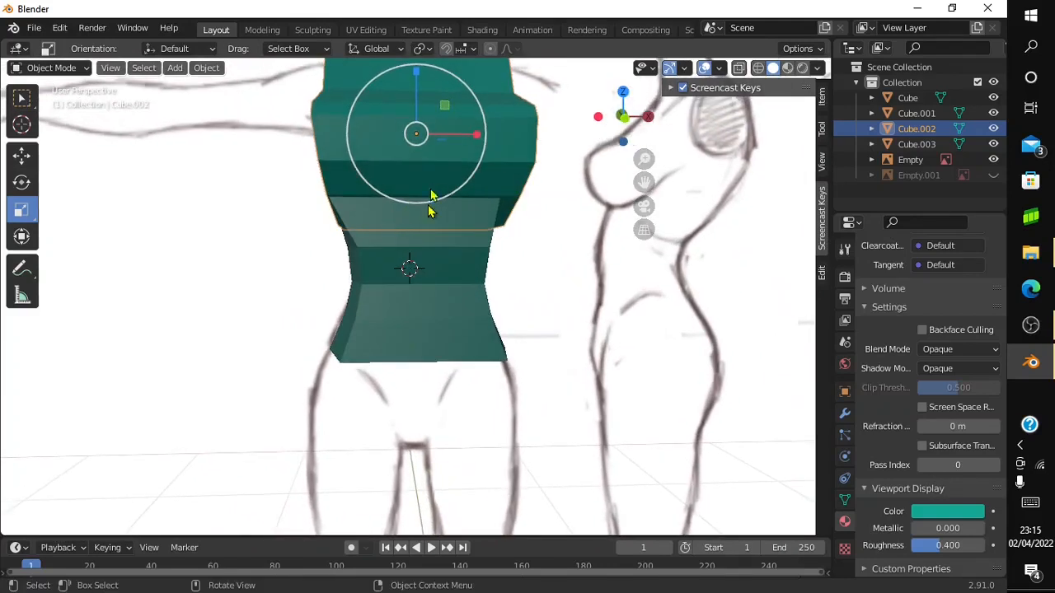
{"action": "left_click", "coordinate": [16, 155]}
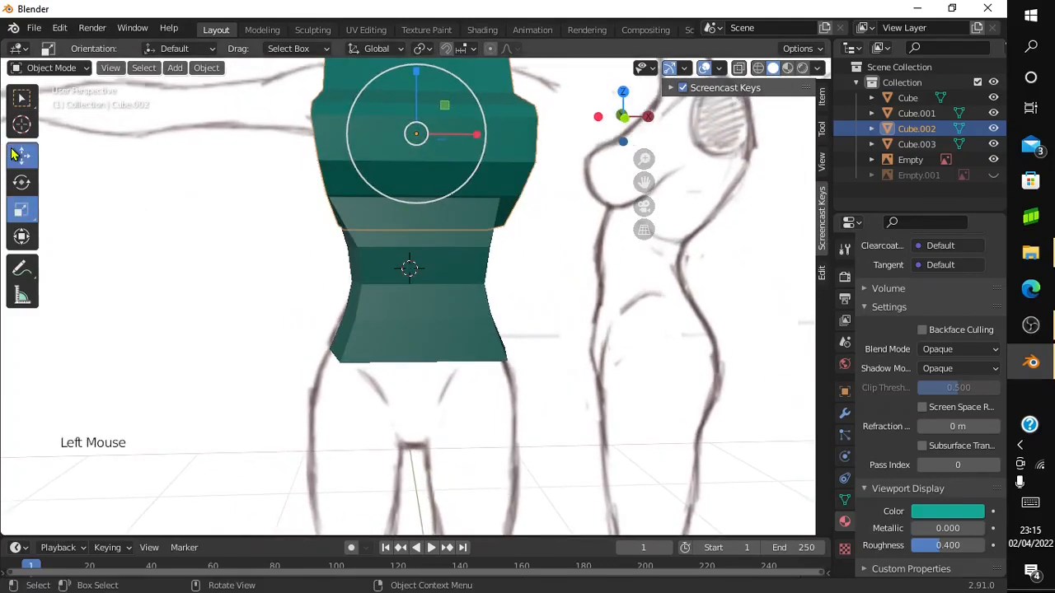
{"action": "left_click", "coordinate": [623, 116]}
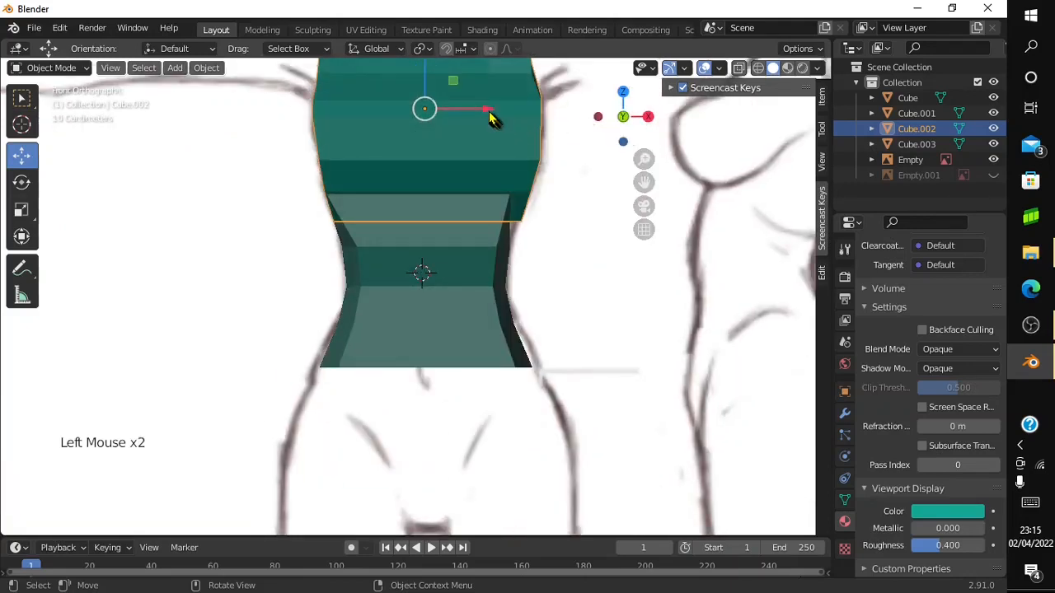
{"action": "left_click_drag", "start_coordinate": [485, 110], "coordinate": [483, 111]}
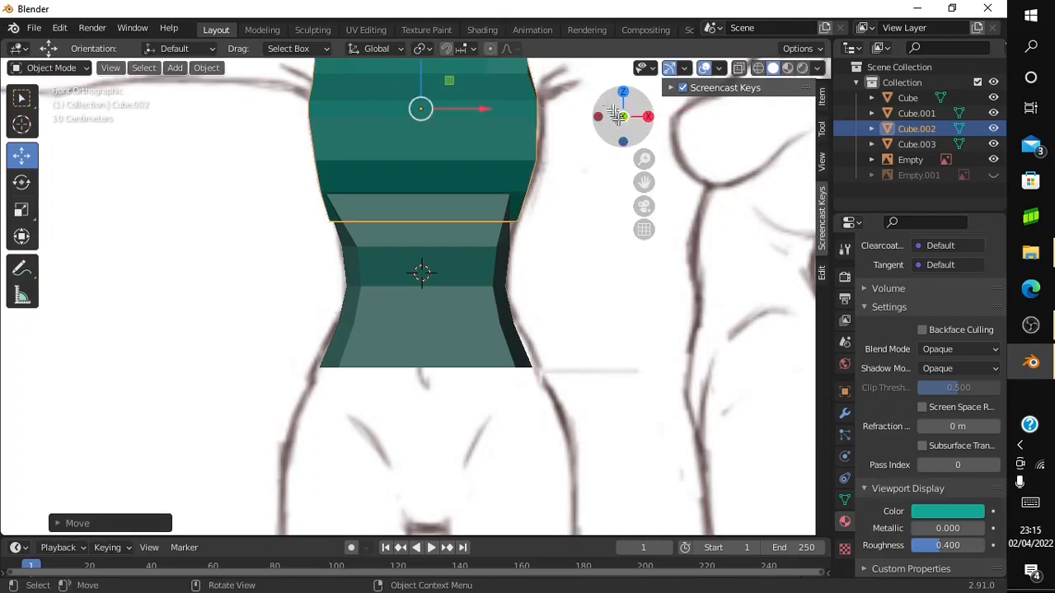
Put the chest in Edit Mode, select the inner shoulder vertex on its +X side and display the model in wireframe
{"action": "left_click_drag", "start_coordinate": [642, 171], "coordinate": [682, 404]}
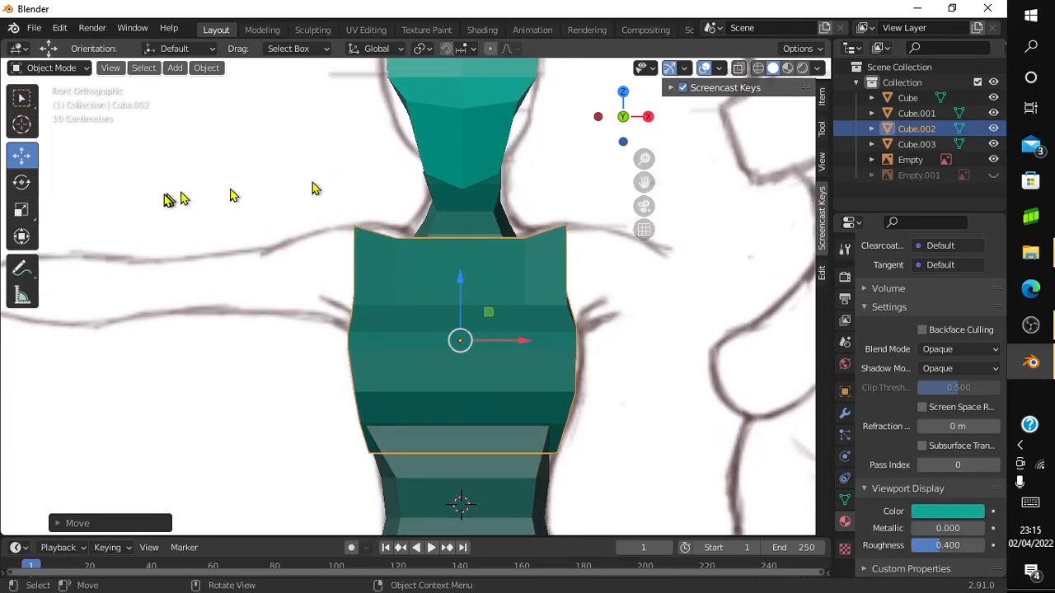
{"action": "left_click", "coordinate": [47, 68]}
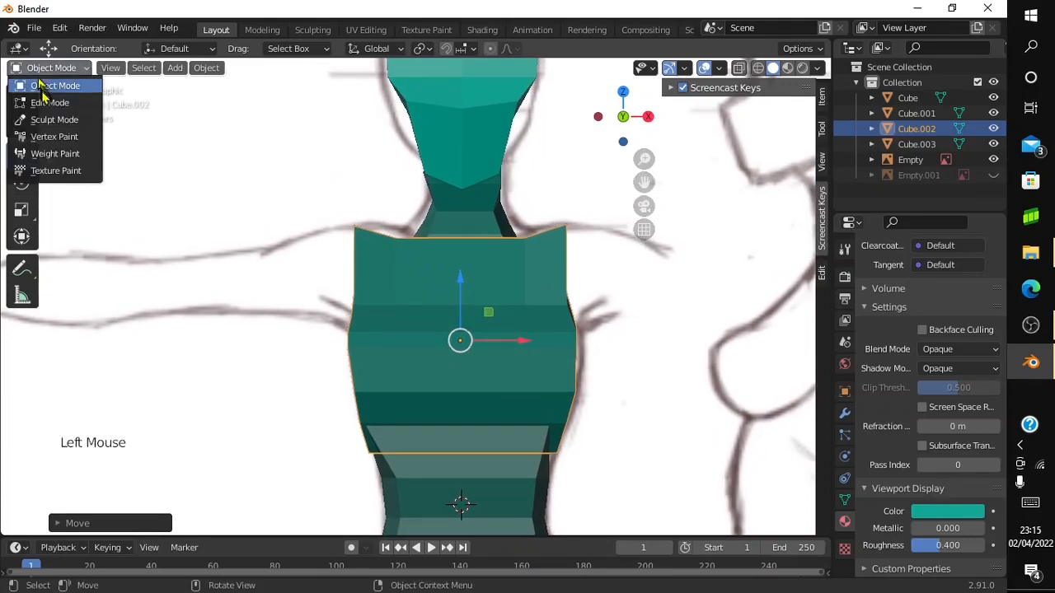
{"action": "left_click", "coordinate": [47, 100]}
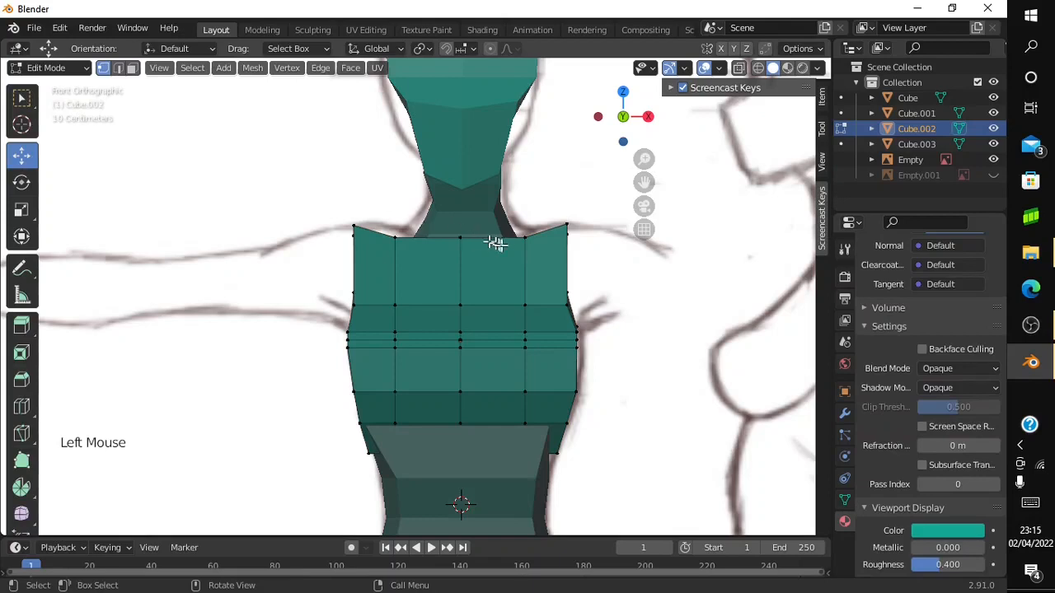
{"action": "left_click_drag", "start_coordinate": [536, 251], "coordinate": [521, 231]}
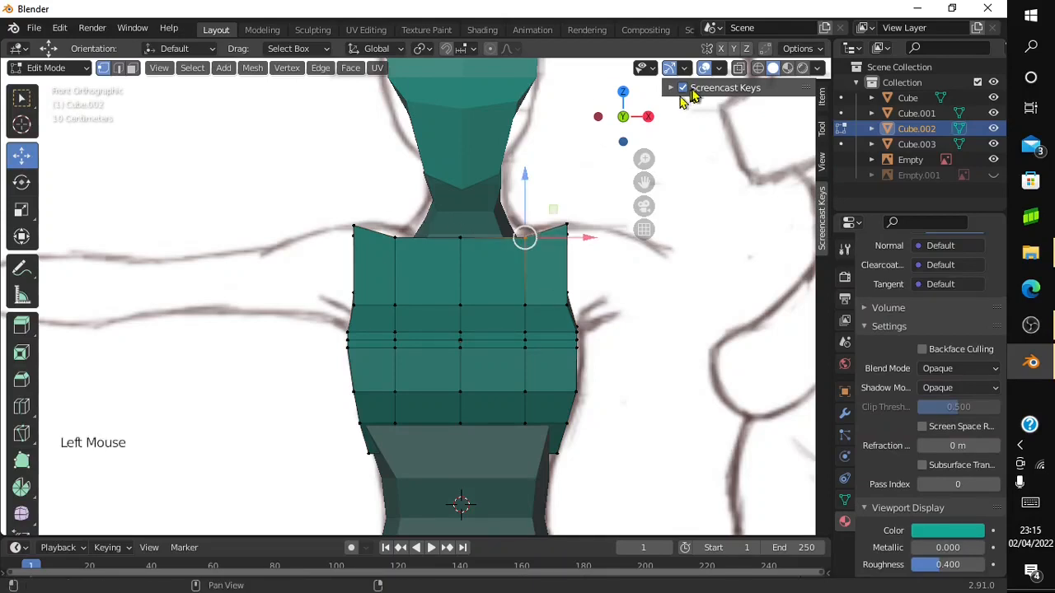
{"action": "left_click", "coordinate": [757, 71]}
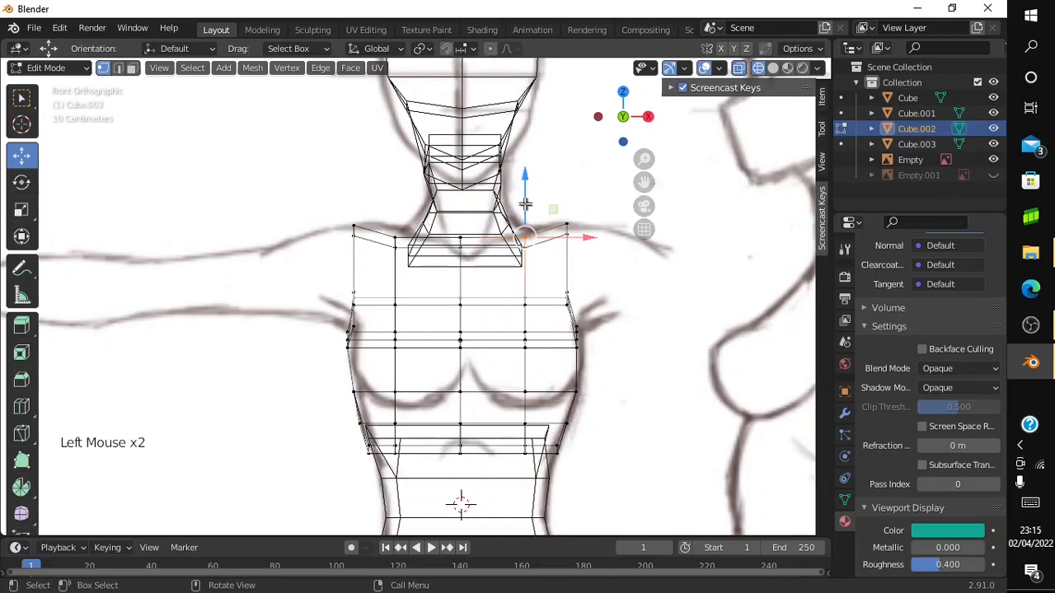
Try to lower the chest's inner shoulder vertex on the +X side along Z and undo the move
{"action": "left_click_drag", "start_coordinate": [524, 221], "coordinate": [522, 239]}
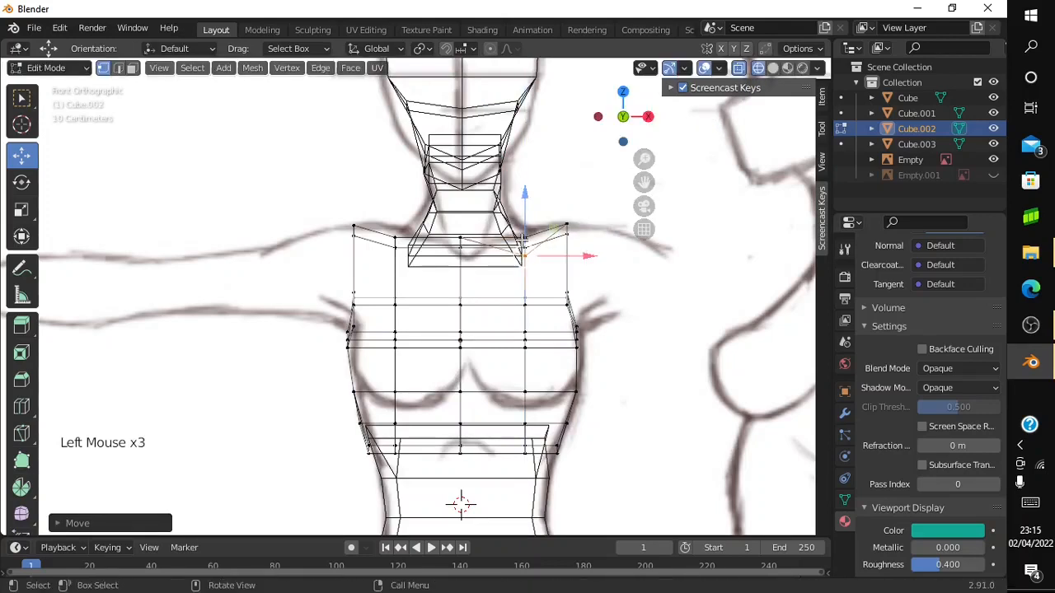
{"action": "key", "text": "ctrl+z"}
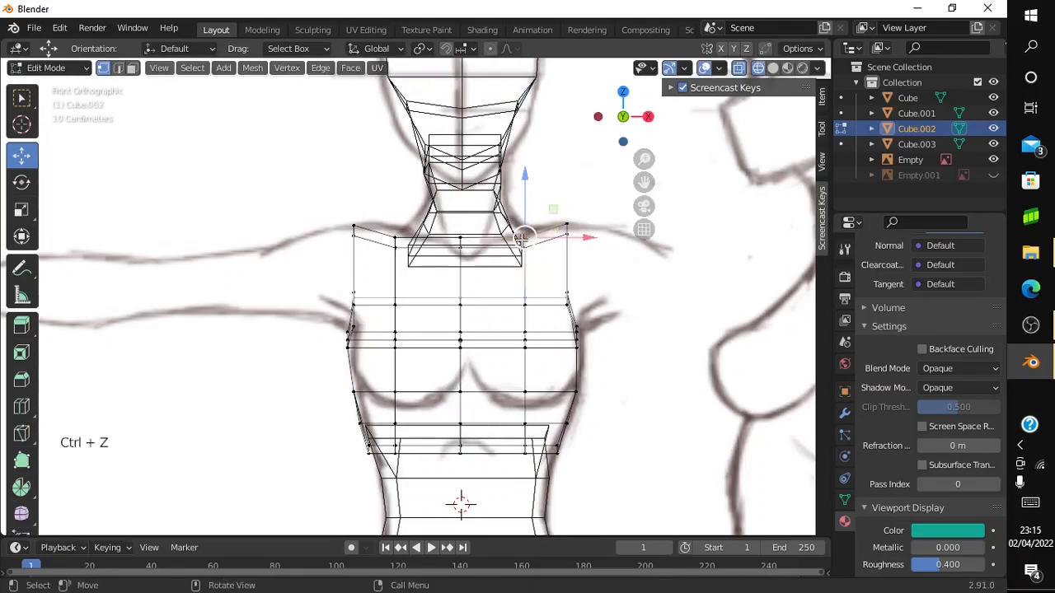
{"action": "left_click", "coordinate": [579, 198]}
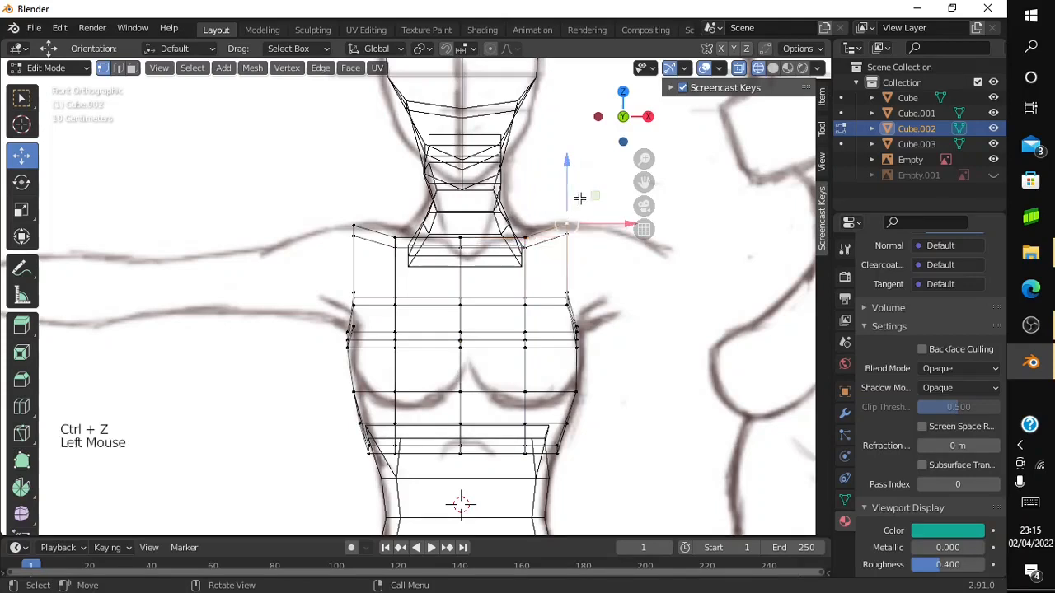
Raise the front and back inner shoulder vertices slightly along Z on both sides of the chest to follow the sketched shoulder line
{"action": "left_click_drag", "start_coordinate": [542, 200], "coordinate": [509, 280]}
{"action": "left_click_drag", "start_coordinate": [525, 191], "coordinate": [522, 179]}
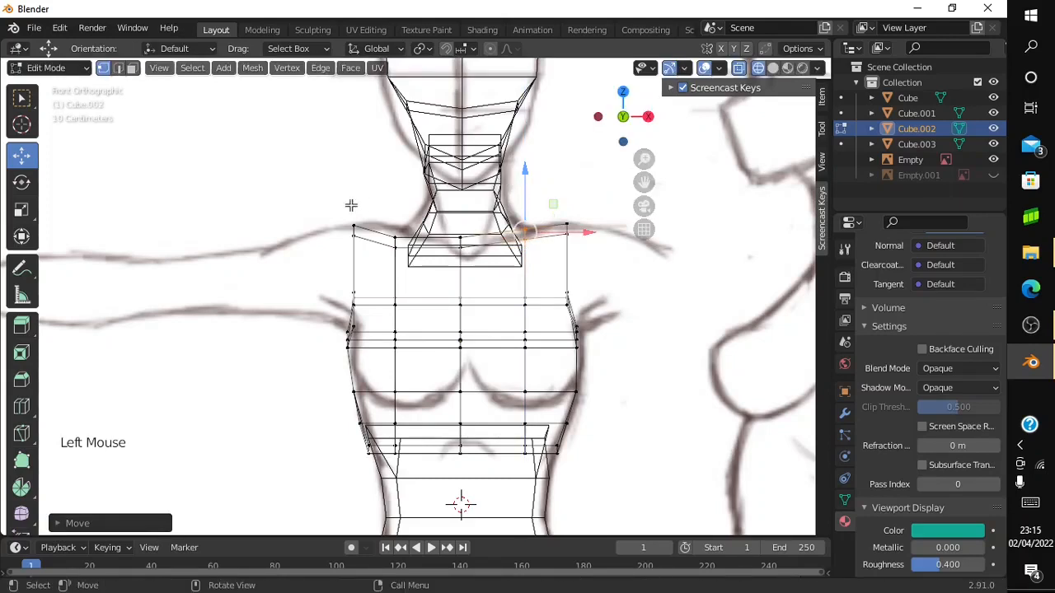
{"action": "left_click_drag", "start_coordinate": [384, 210], "coordinate": [393, 274]}
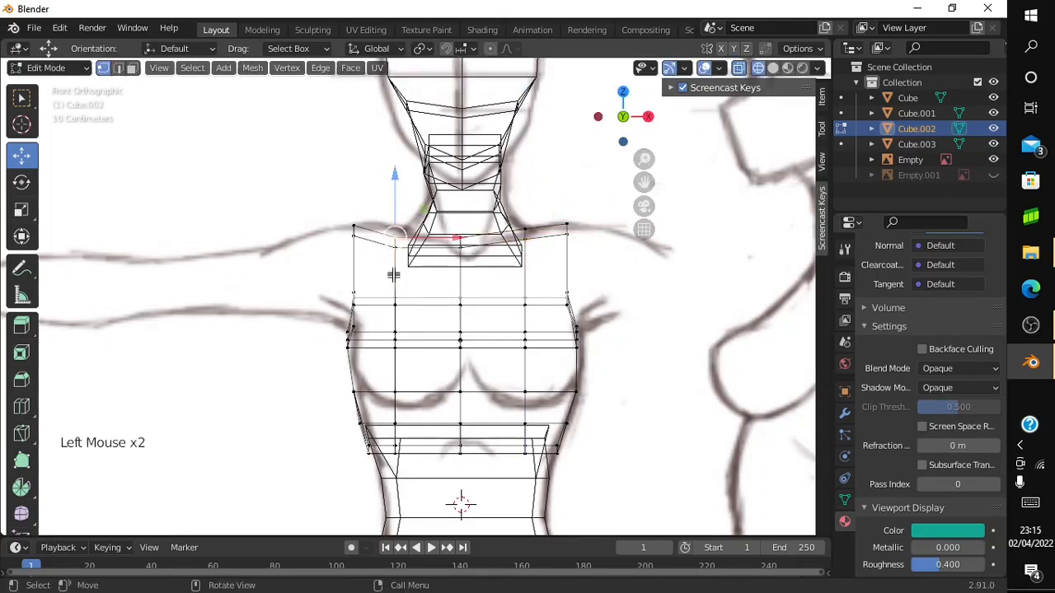
{"action": "left_click", "coordinate": [357, 177]}
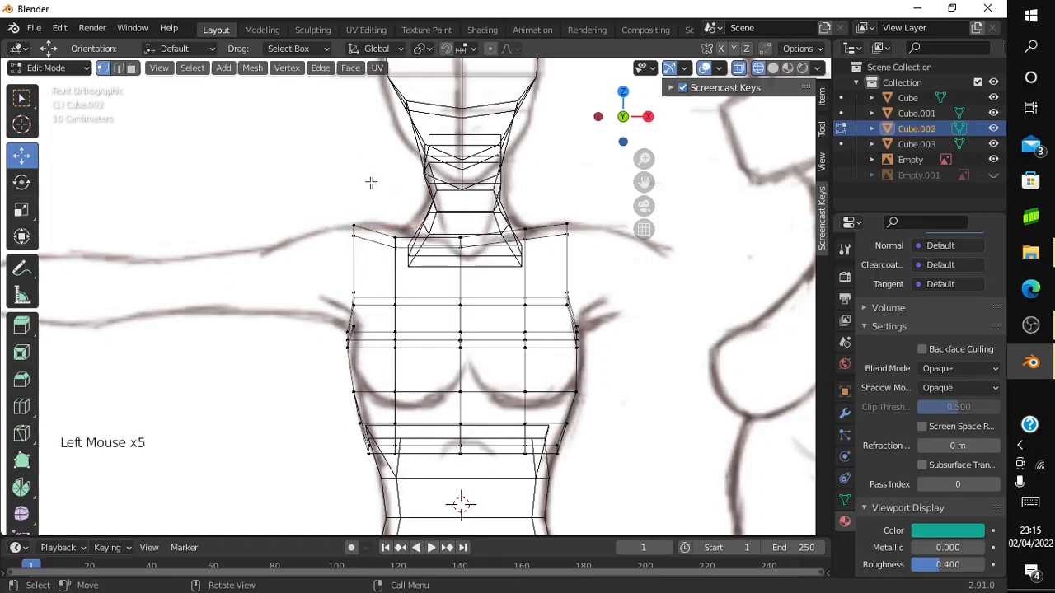
{"action": "left_click_drag", "start_coordinate": [371, 182], "coordinate": [400, 278]}
{"action": "left_click_drag", "start_coordinate": [397, 165], "coordinate": [389, 165]}
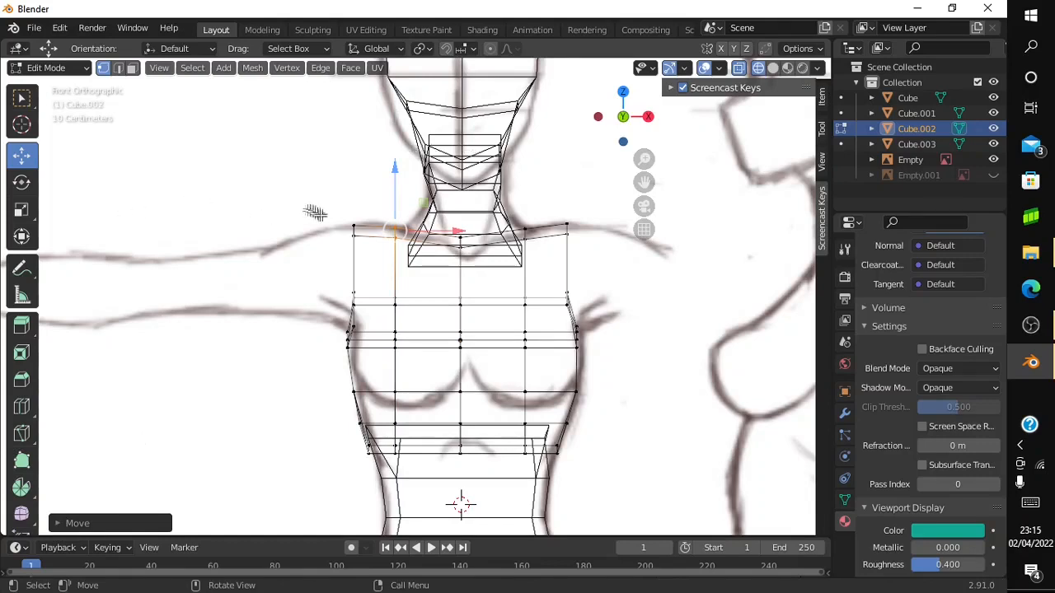
Return to solid shading, deselect the chest's vertices and switch to Object Mode with the hip area of the sketch in view
{"action": "left_click", "coordinate": [770, 69]}
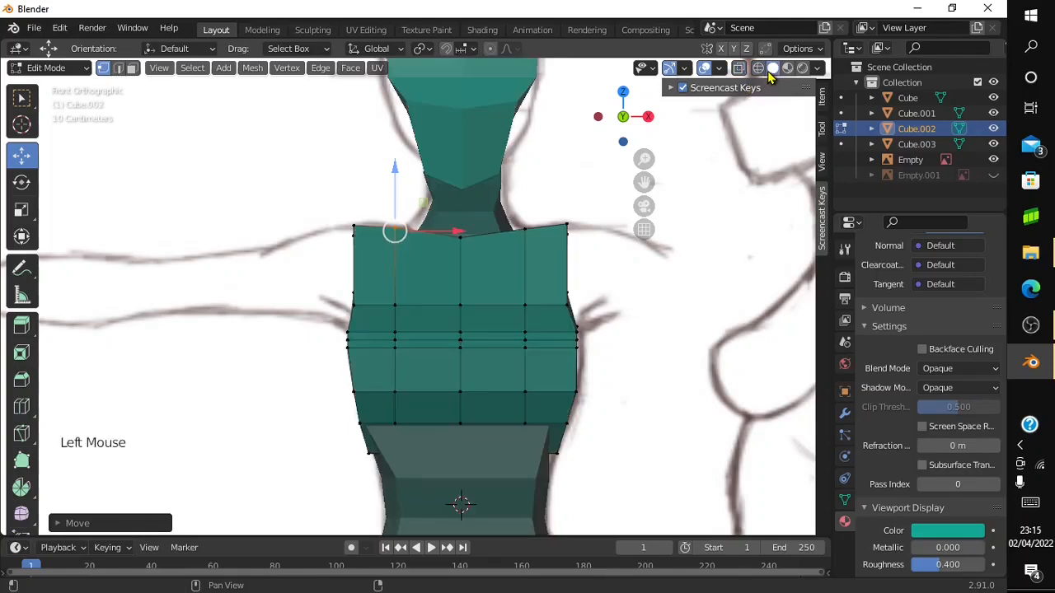
{"action": "left_click", "coordinate": [726, 131]}
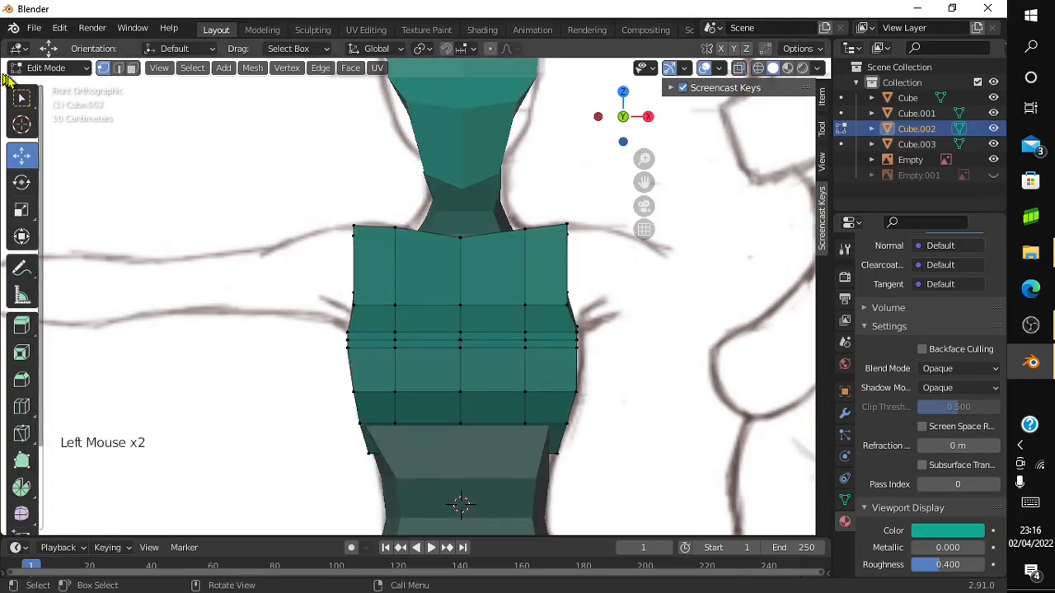
{"action": "left_click", "coordinate": [31, 71]}
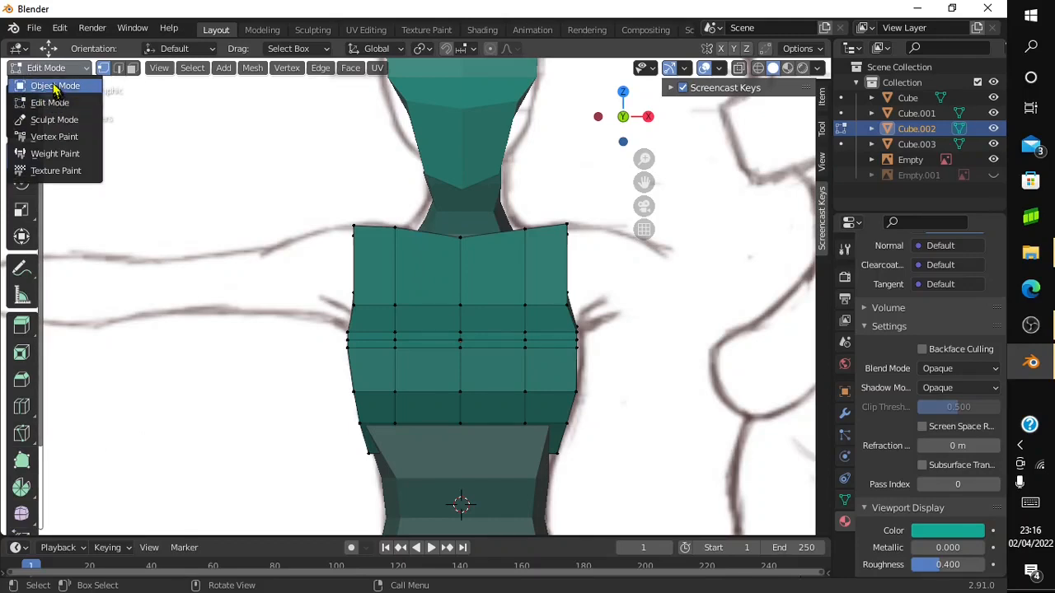
{"action": "left_click", "coordinate": [55, 86]}
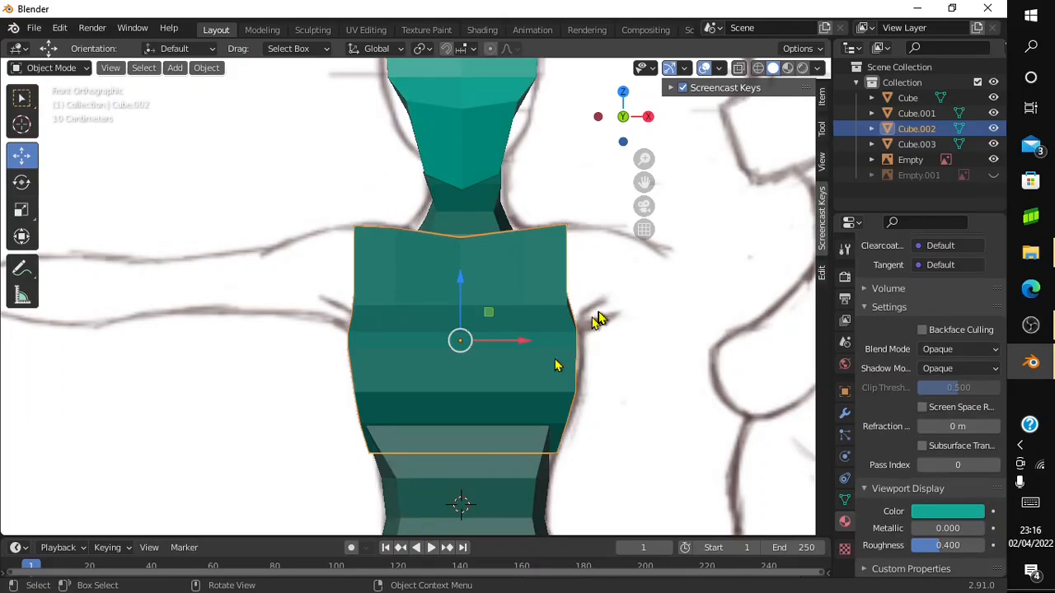
{"action": "left_click_drag", "start_coordinate": [646, 183], "coordinate": [643, 109]}
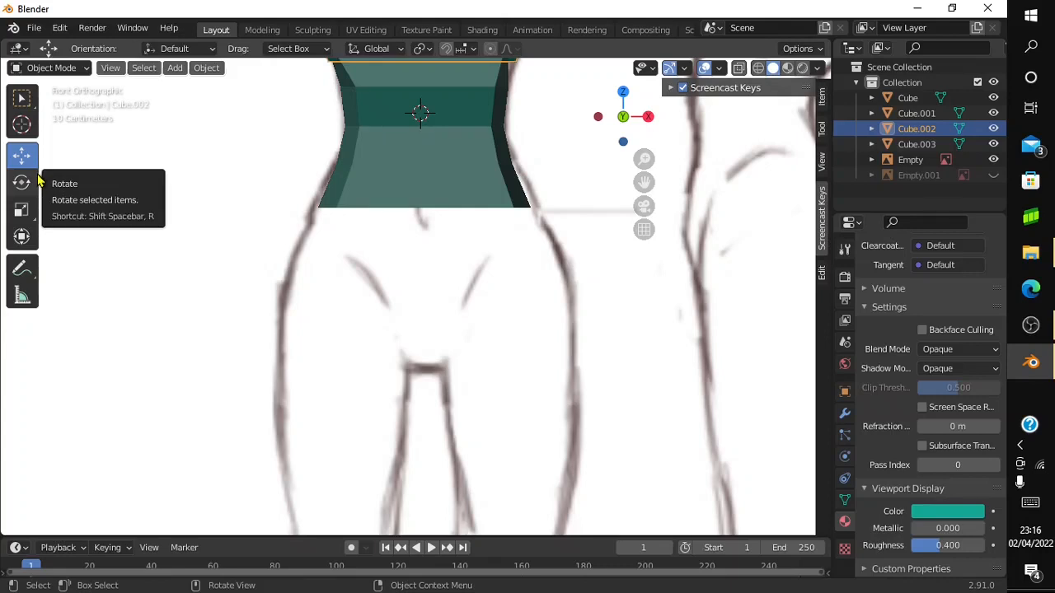
Add a cube at the centre of the sketched hips in the front view and scale it down slightly in all directions
{"action": "left_click", "coordinate": [21, 123]}
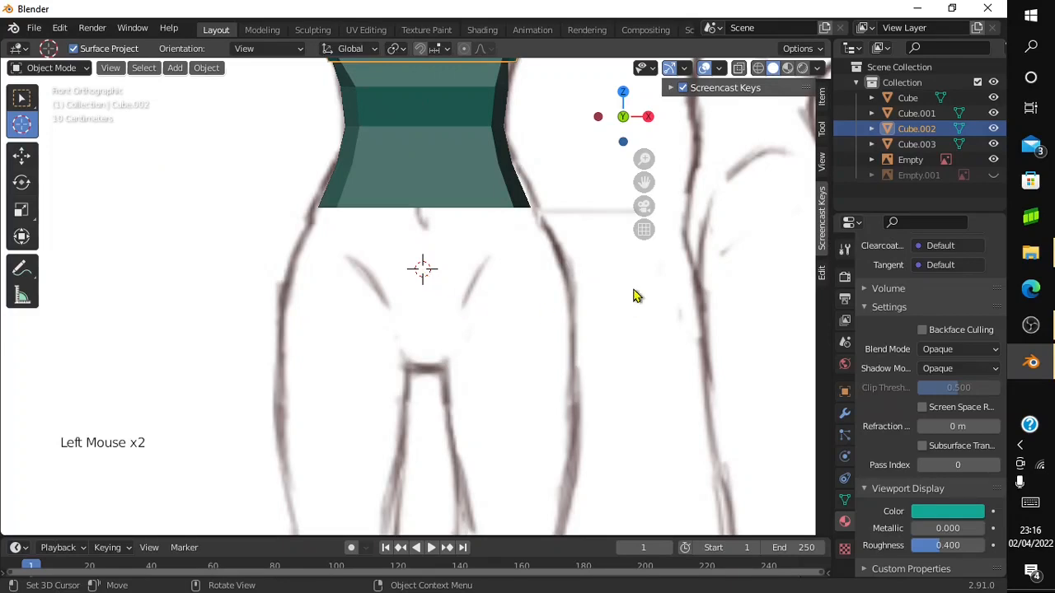
{"action": "key", "text": "shift+a"}
{"action": "mouse_move", "coordinate": [634, 295]}
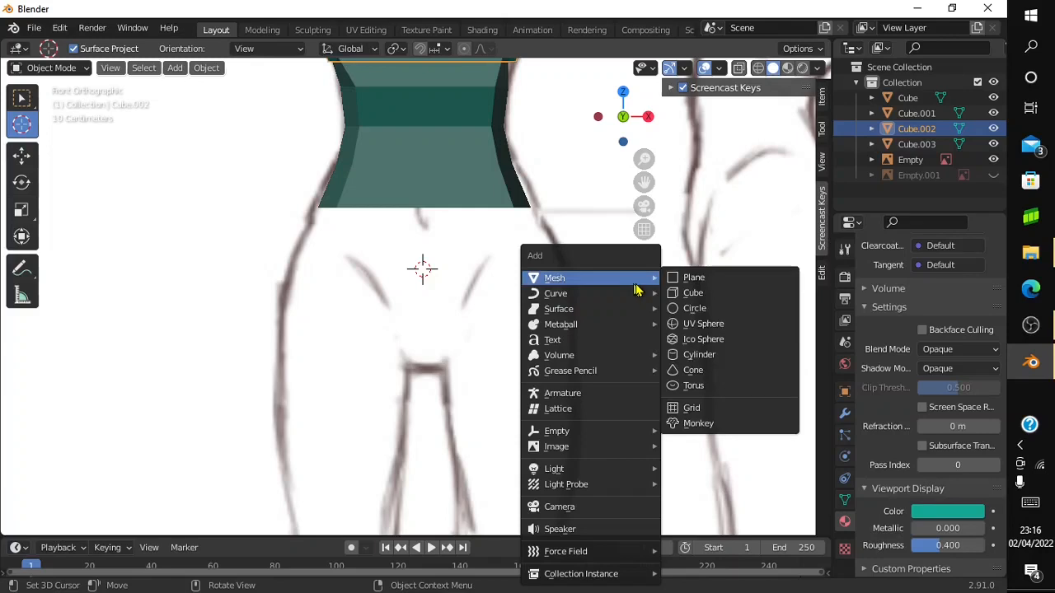
{"action": "left_click", "coordinate": [677, 293]}
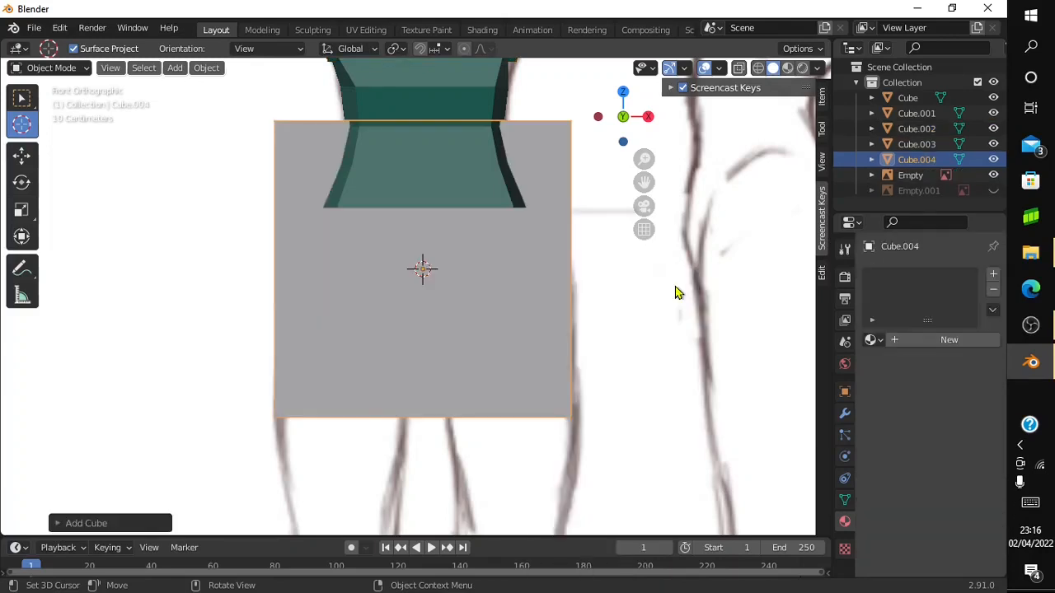
{"action": "left_click", "coordinate": [22, 209]}
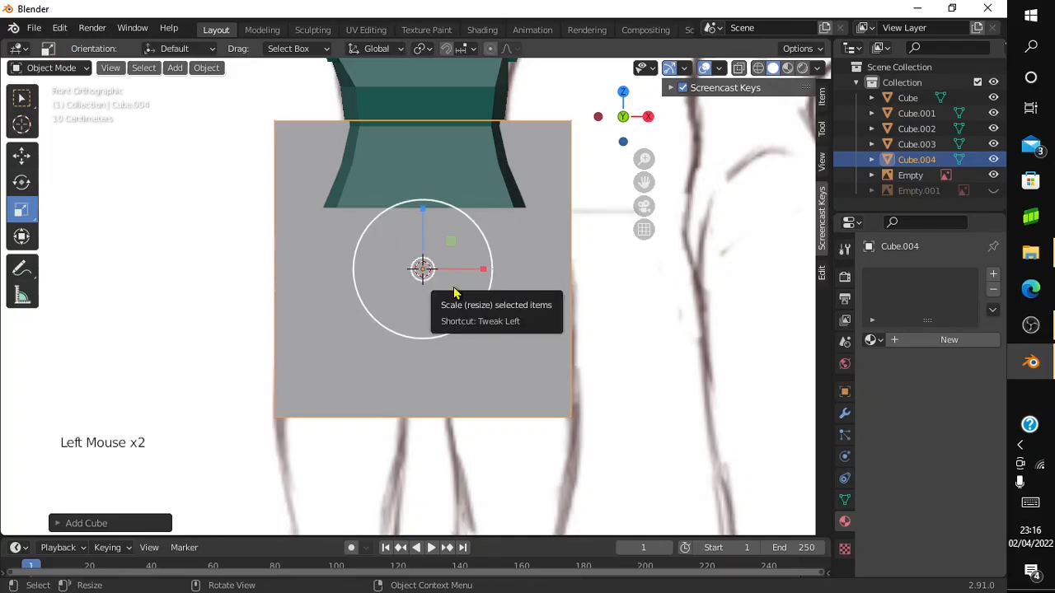
{"action": "mouse_move", "coordinate": [453, 293]}
{"action": "left_mouse_down"}
{"action": "mouse_move", "coordinate": [437, 285]}
{"action": "mouse_move", "coordinate": [445, 290]}
{"action": "left_mouse_up"}
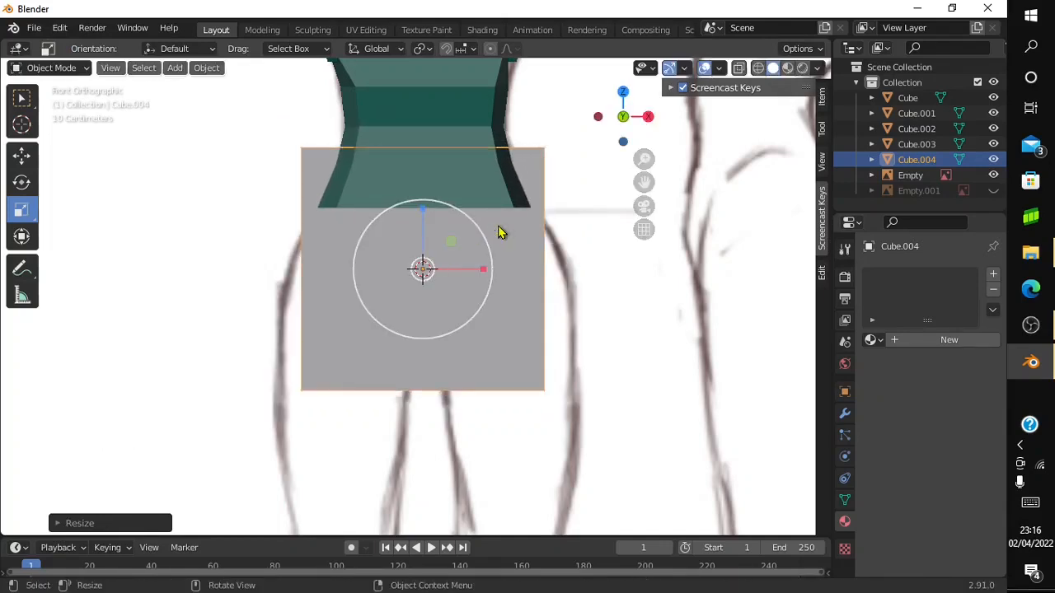
Show the side reference image and, in wireframe, move the hip cube along Y until it sits over the side sketch's hips
{"action": "left_click", "coordinate": [650, 116]}
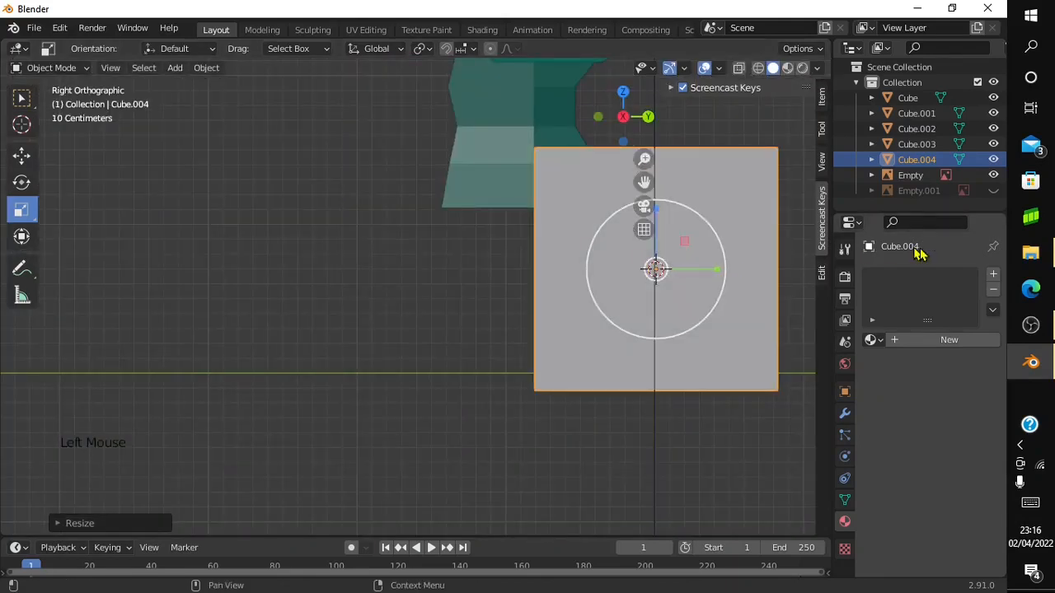
{"action": "left_click", "coordinate": [993, 192]}
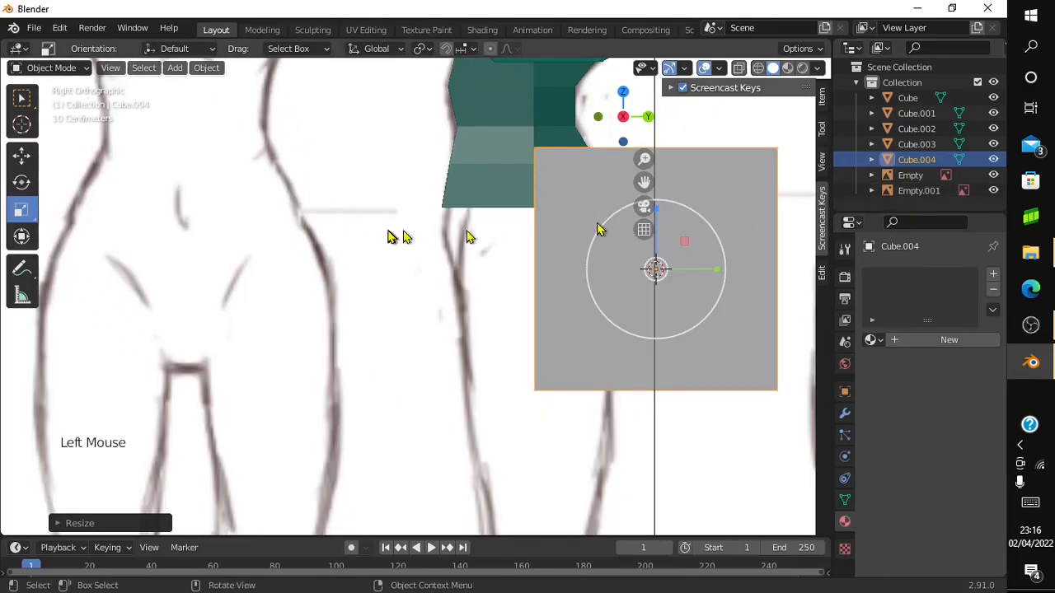
{"action": "left_click", "coordinate": [20, 161]}
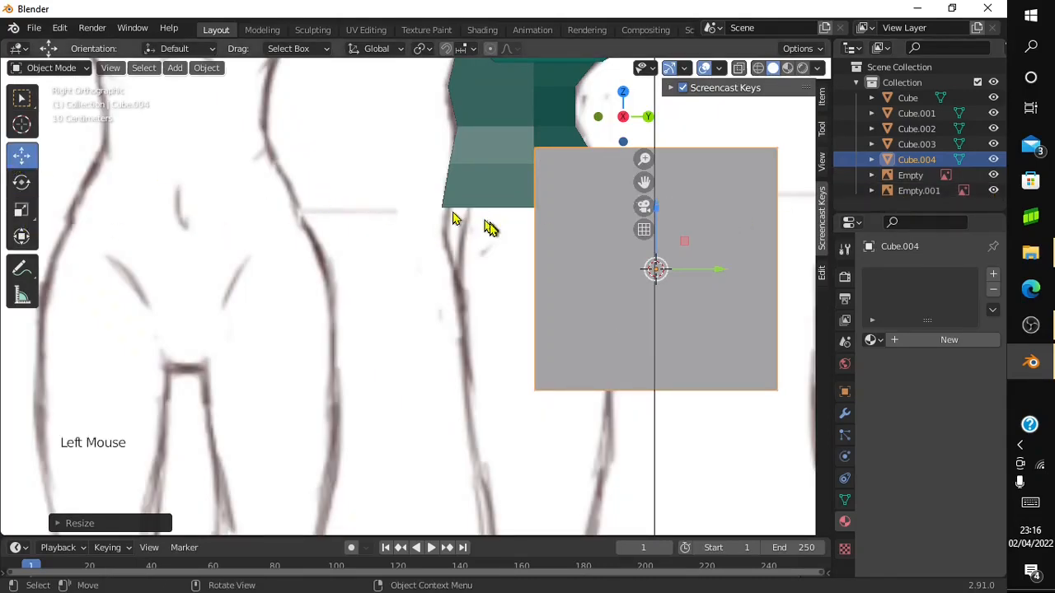
{"action": "left_click_drag", "start_coordinate": [694, 271], "coordinate": [594, 282]}
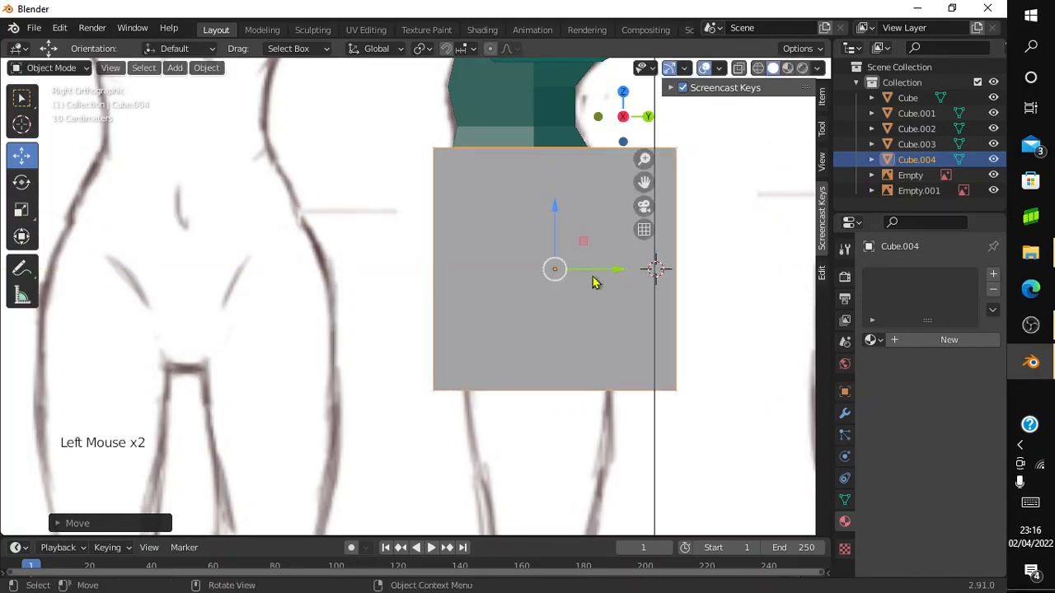
{"action": "left_click", "coordinate": [759, 67]}
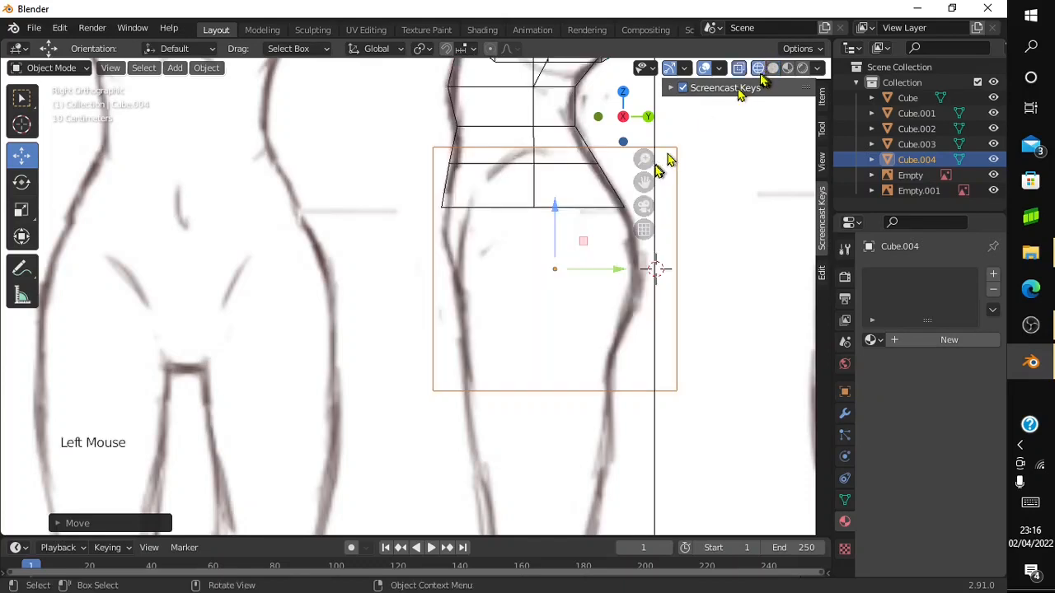
{"action": "left_click_drag", "start_coordinate": [619, 267], "coordinate": [606, 272]}
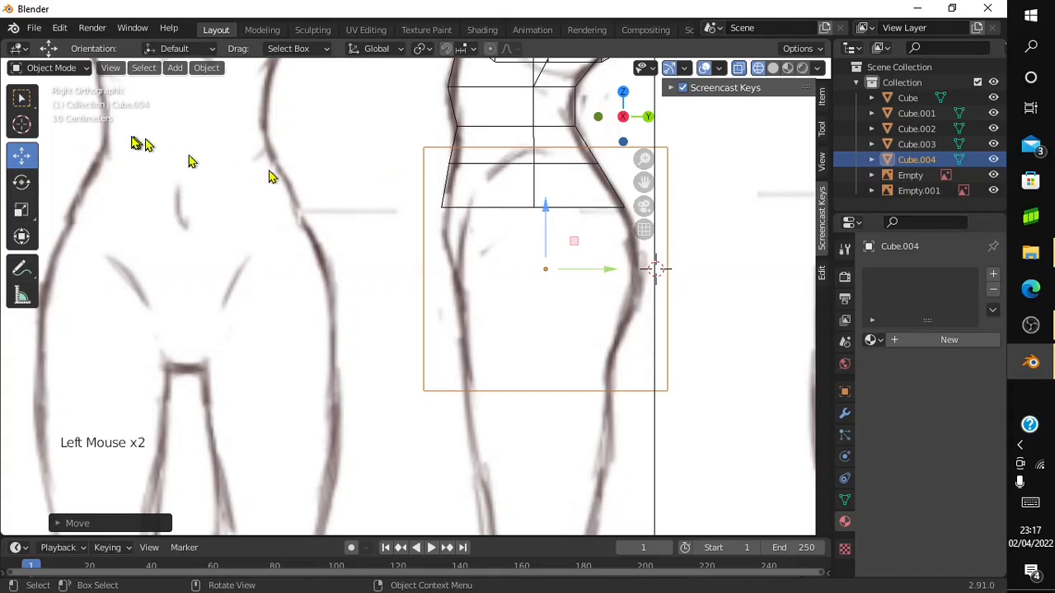
Scale the hip cube down along Y to the side sketch's hip depth and flatten it along Z to start near the waist's lower edge
{"action": "left_click", "coordinate": [22, 189]}
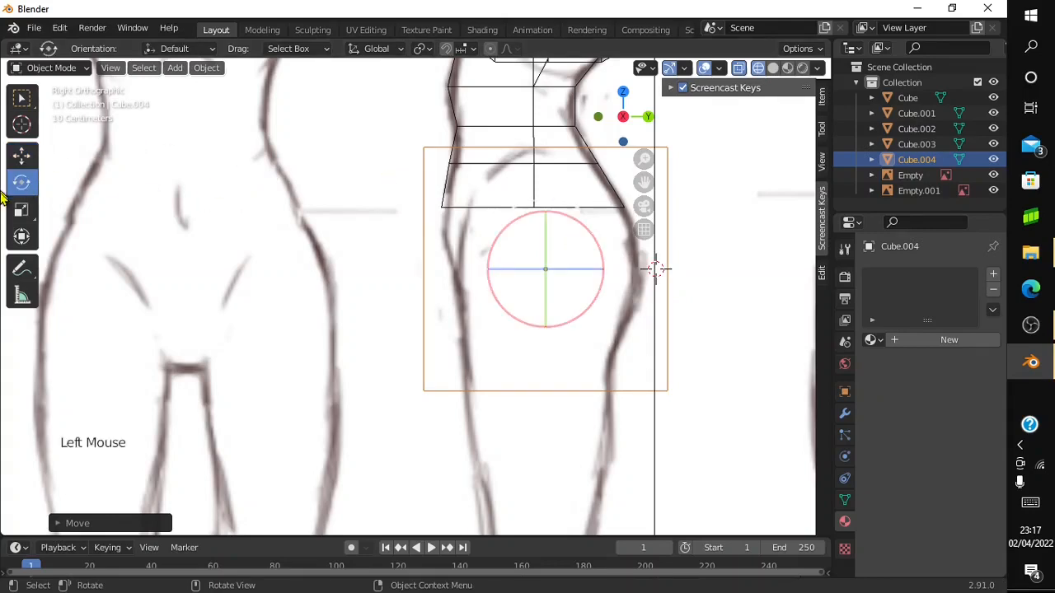
{"action": "left_click", "coordinate": [21, 210]}
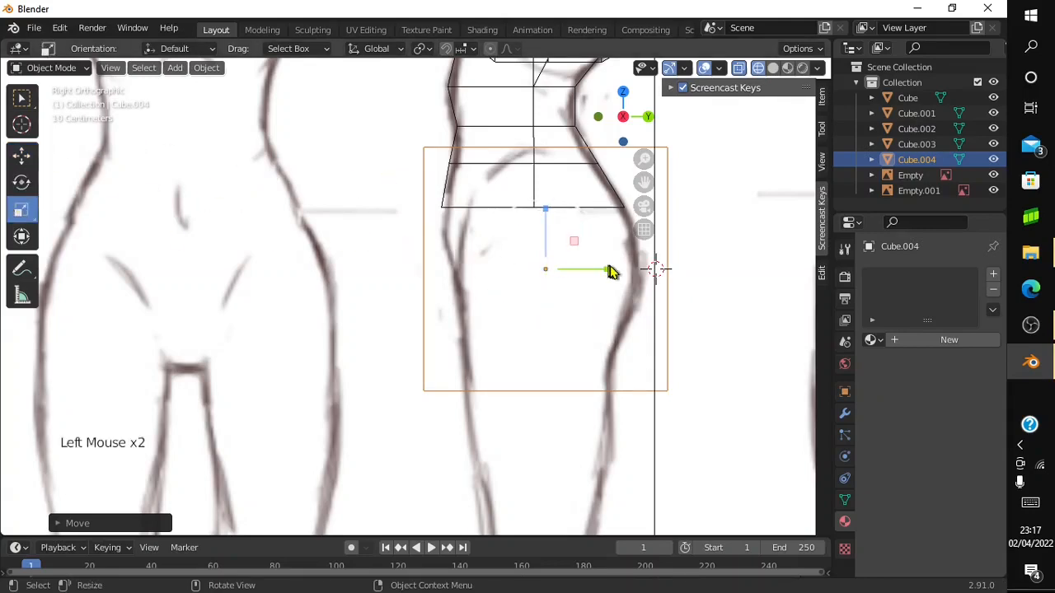
{"action": "left_click_drag", "start_coordinate": [605, 270], "coordinate": [592, 270]}
{"action": "left_click_drag", "start_coordinate": [591, 270], "coordinate": [588, 273]}
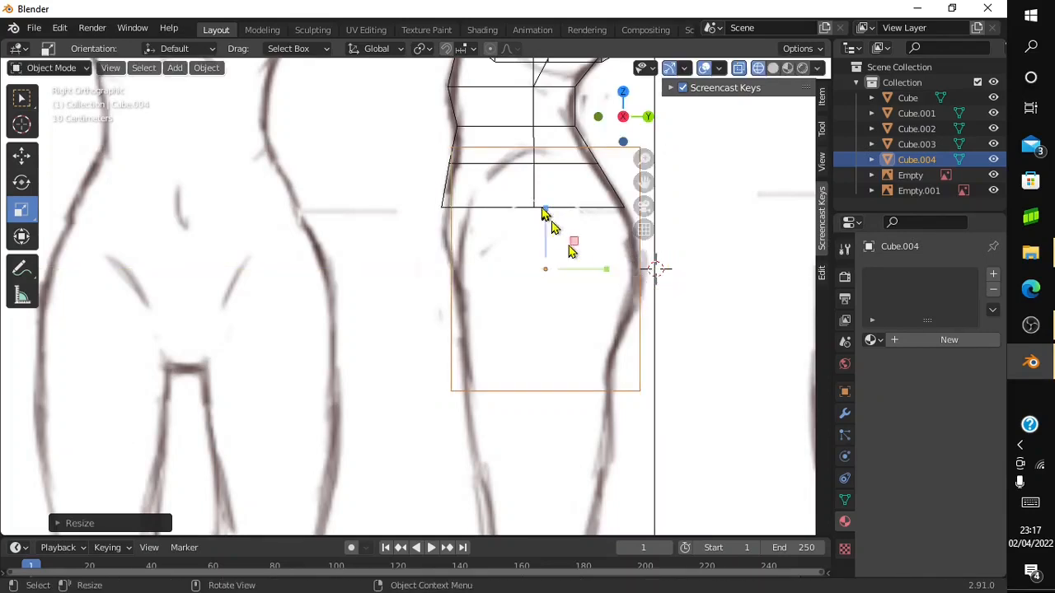
{"action": "left_click_drag", "start_coordinate": [543, 211], "coordinate": [543, 235]}
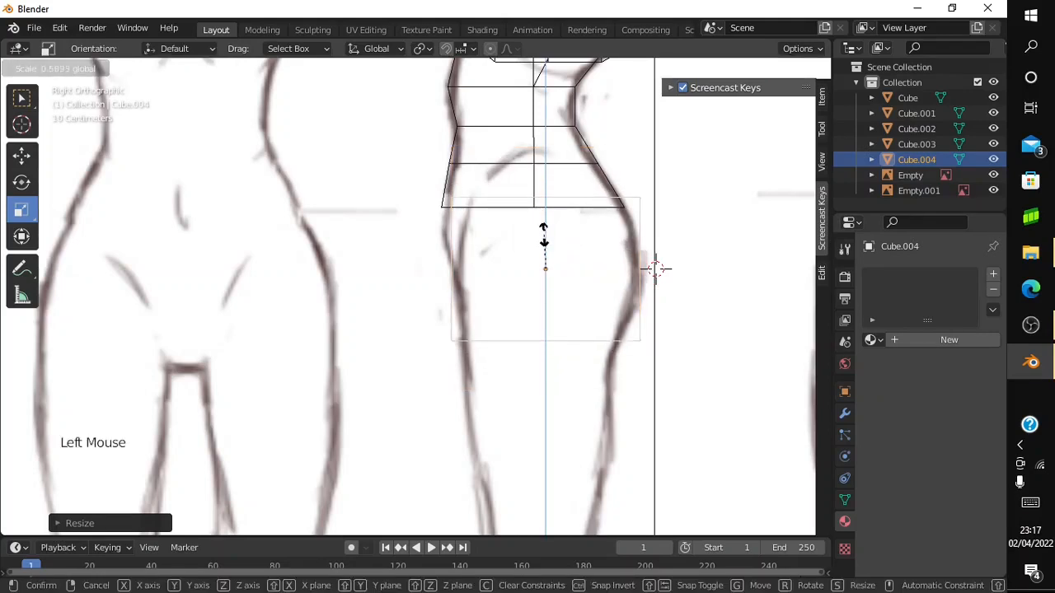
{"action": "left_click_drag", "start_coordinate": [544, 235], "coordinate": [544, 243]}
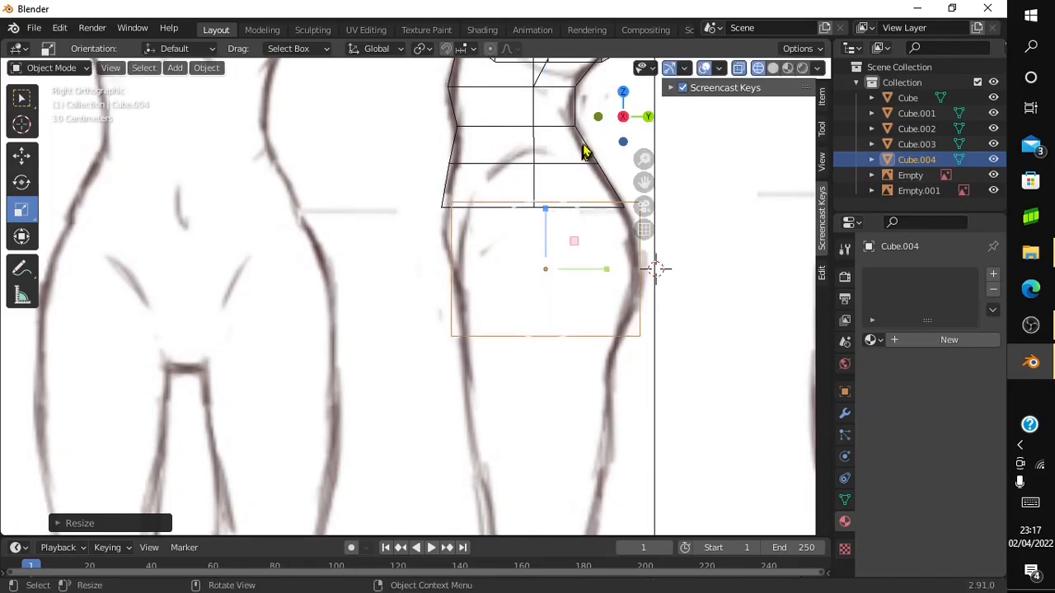
In the front view, make the hip cube slightly taller along Z and lower it so its base meets the sketched crotch line
{"action": "left_click", "coordinate": [598, 117]}
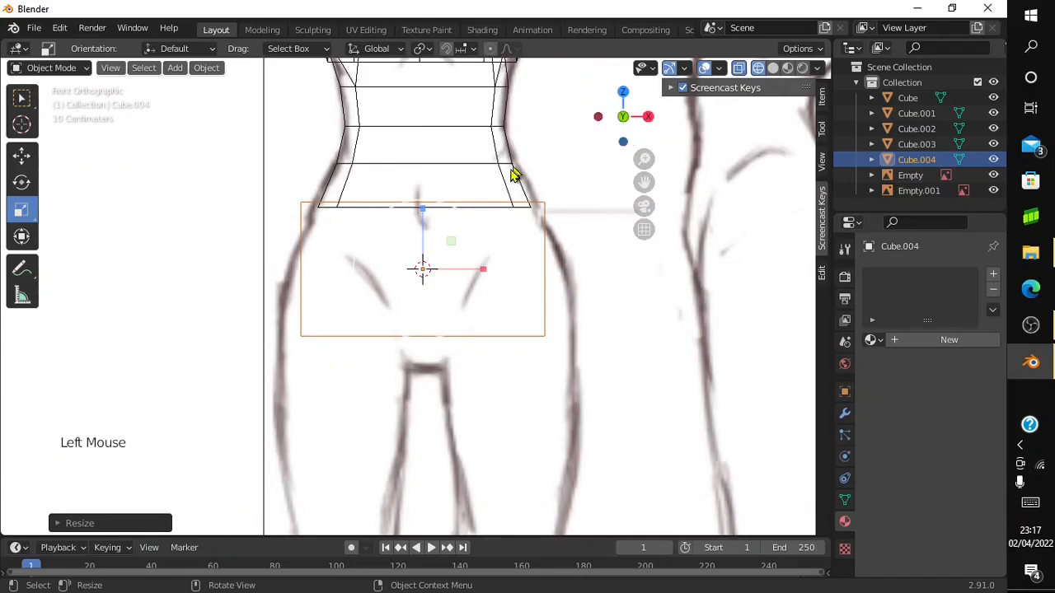
{"action": "left_click_drag", "start_coordinate": [424, 211], "coordinate": [424, 200]}
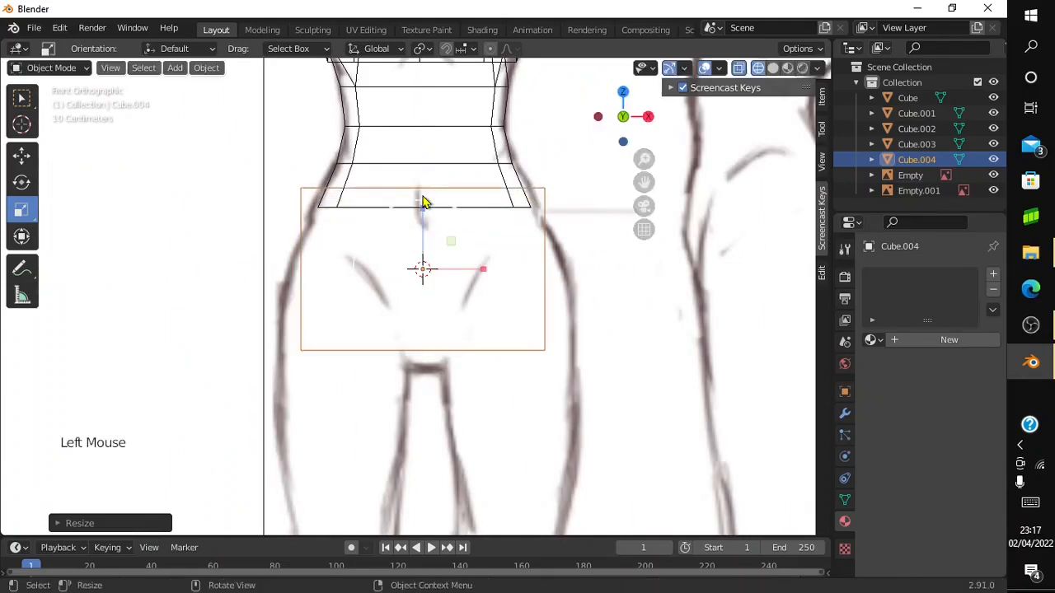
{"action": "left_click", "coordinate": [21, 155]}
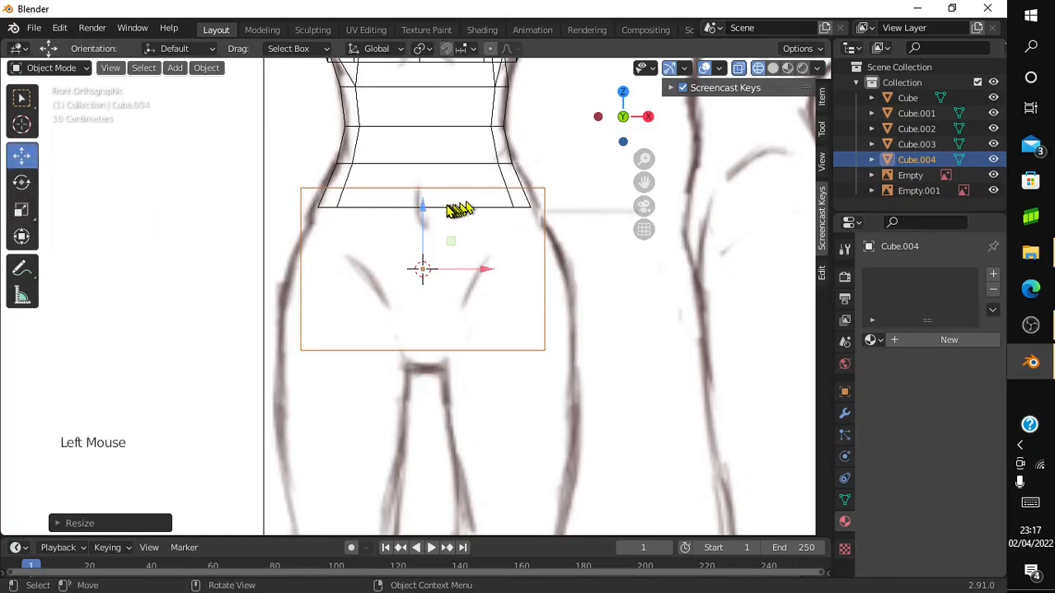
{"action": "left_click_drag", "start_coordinate": [423, 209], "coordinate": [423, 224]}
{"action": "mouse_move", "coordinate": [603, 130]}
{"action": "left_mouse_down"}
{"action": "mouse_move", "coordinate": [433, 145]}
{"action": "mouse_move", "coordinate": [591, 140]}
{"action": "left_mouse_up"}
{"action": "left_click", "coordinate": [623, 117]}
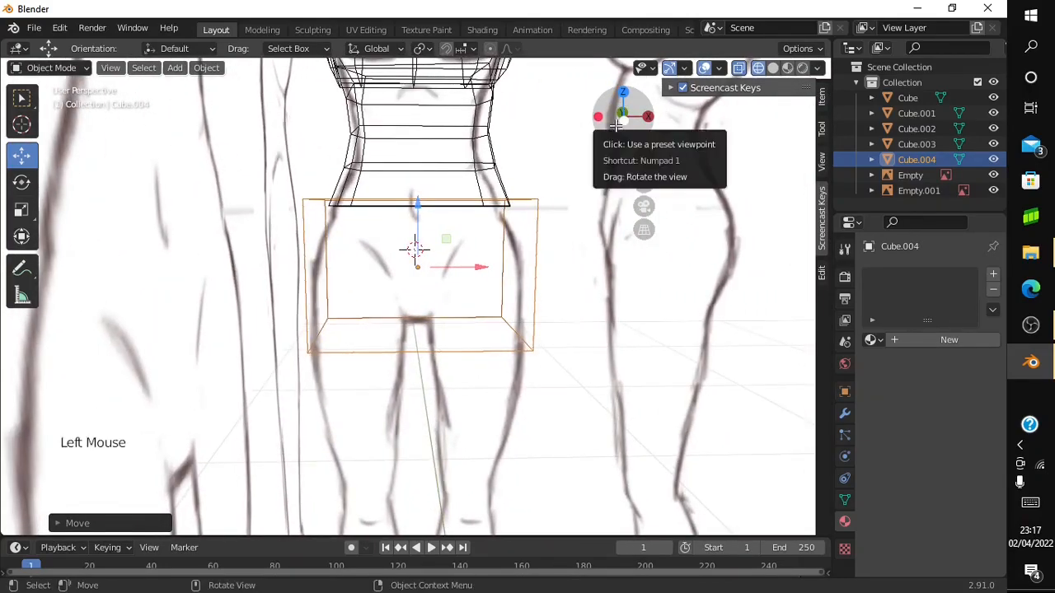
Put the hip cube in Edit Mode and add three evenly spaced vertical loop cuts and one horizontal loop cut through the middle
{"action": "left_click_drag", "start_coordinate": [97, 67], "coordinate": [86, 100]}
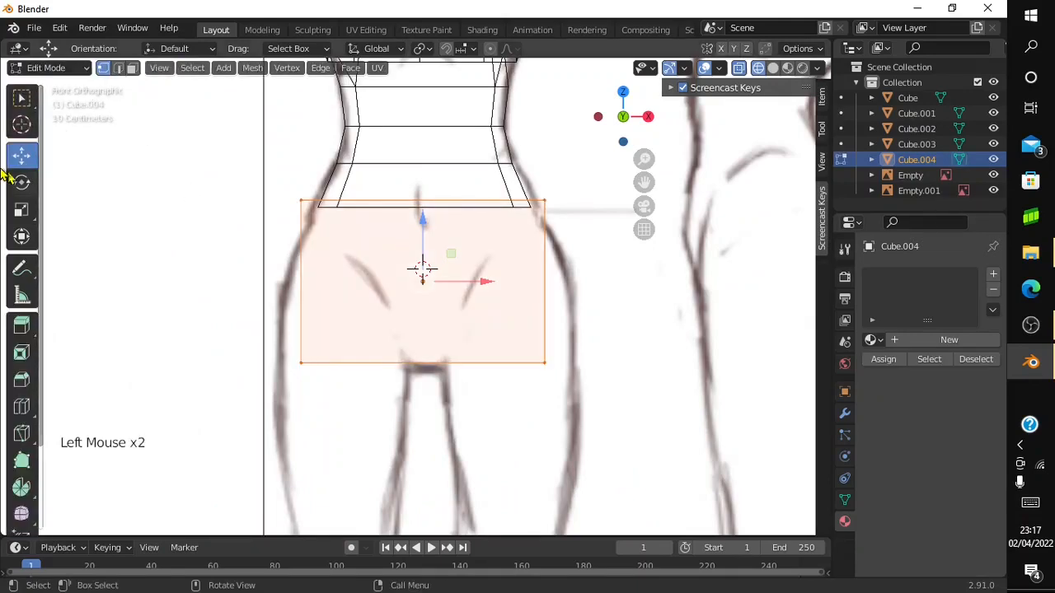
{"action": "left_click", "coordinate": [25, 410]}
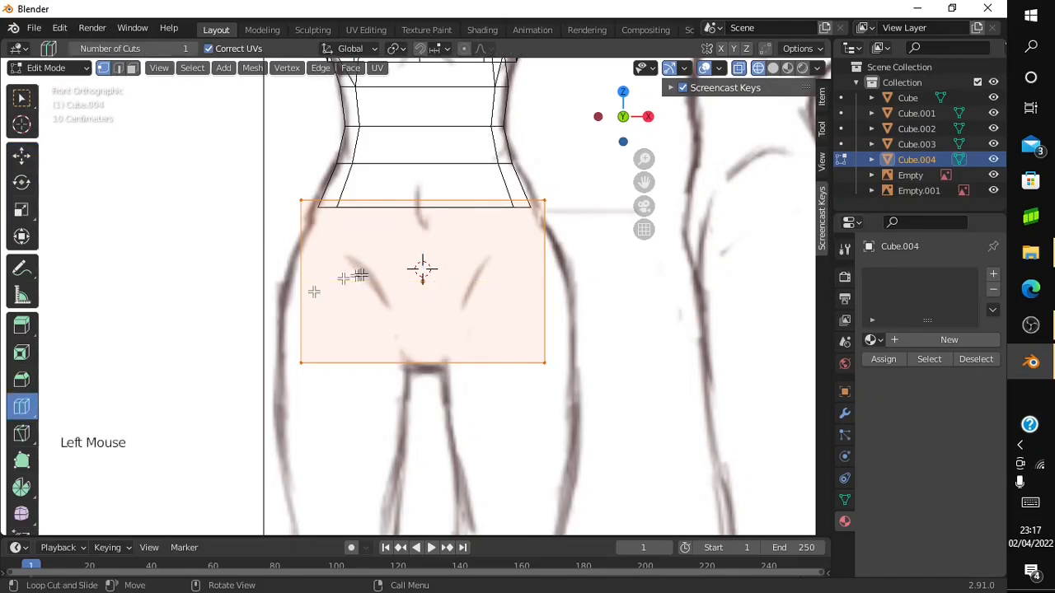
{"action": "left_click", "coordinate": [447, 209]}
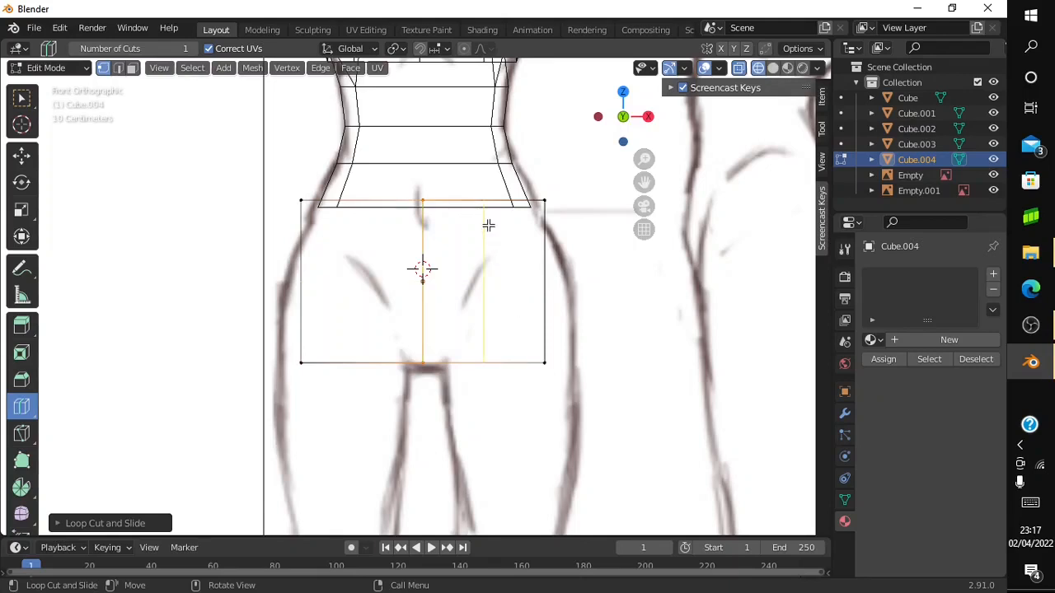
{"action": "left_click", "coordinate": [488, 224]}
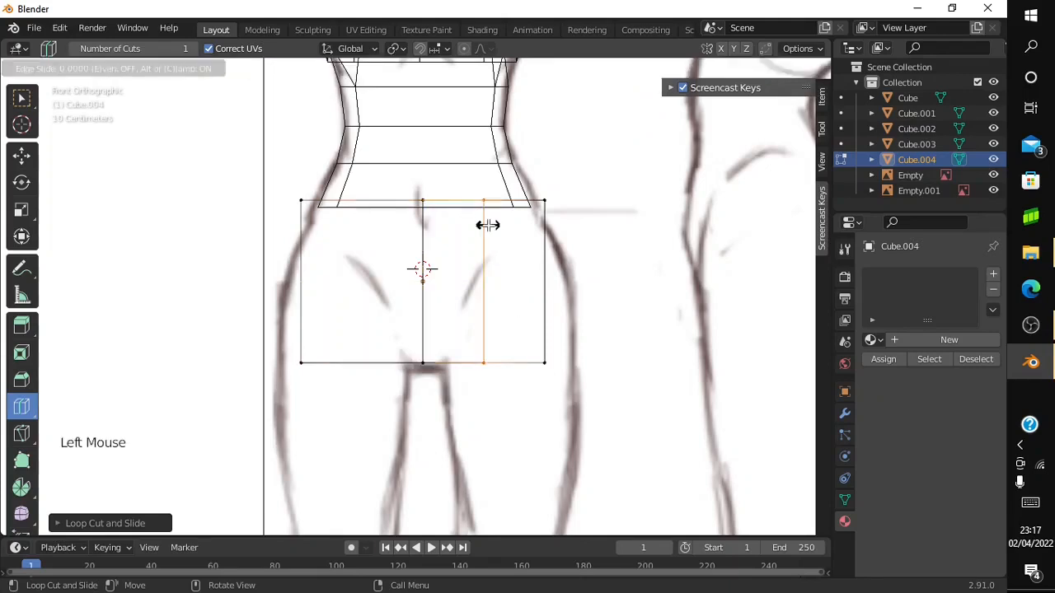
{"action": "left_click", "coordinate": [388, 212]}
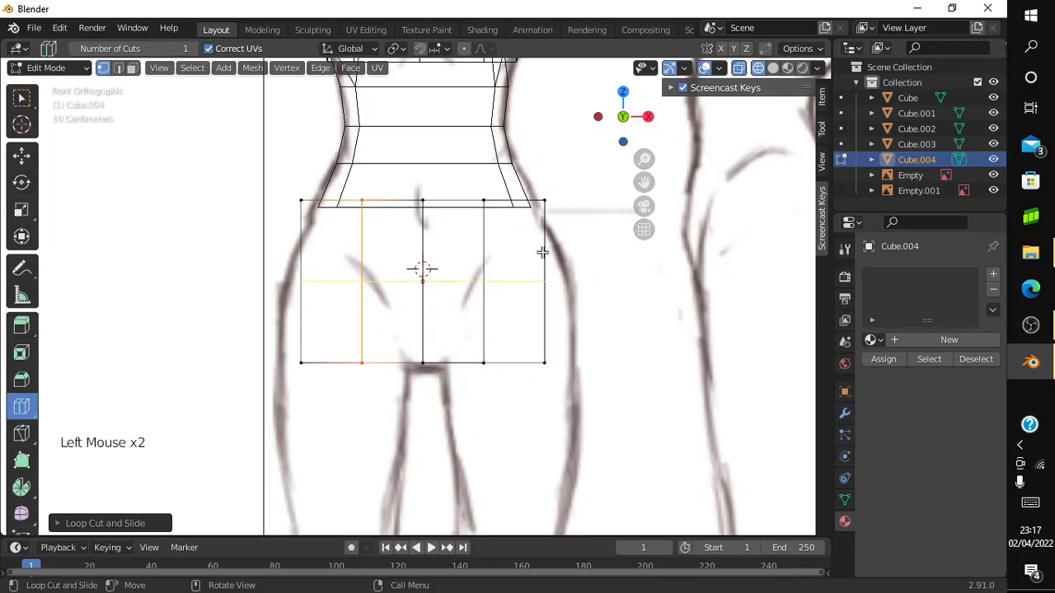
{"action": "left_click", "coordinate": [542, 252]}
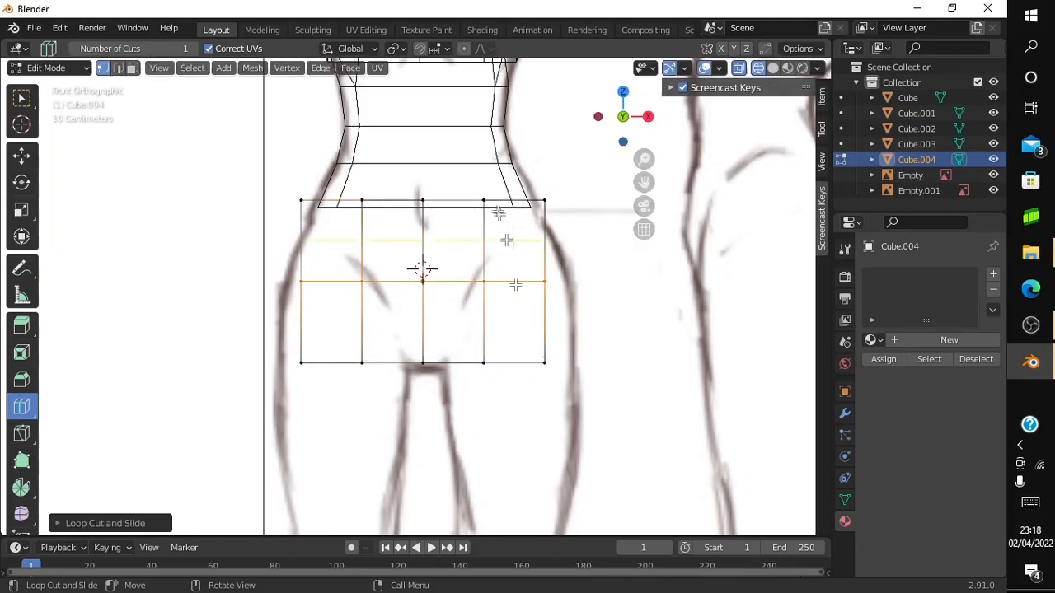
Narrow the hip mesh's middle and bottom vertex rows along X to follow the groin lines down to the crotch width, then deselect everything
{"action": "left_click", "coordinate": [22, 155]}
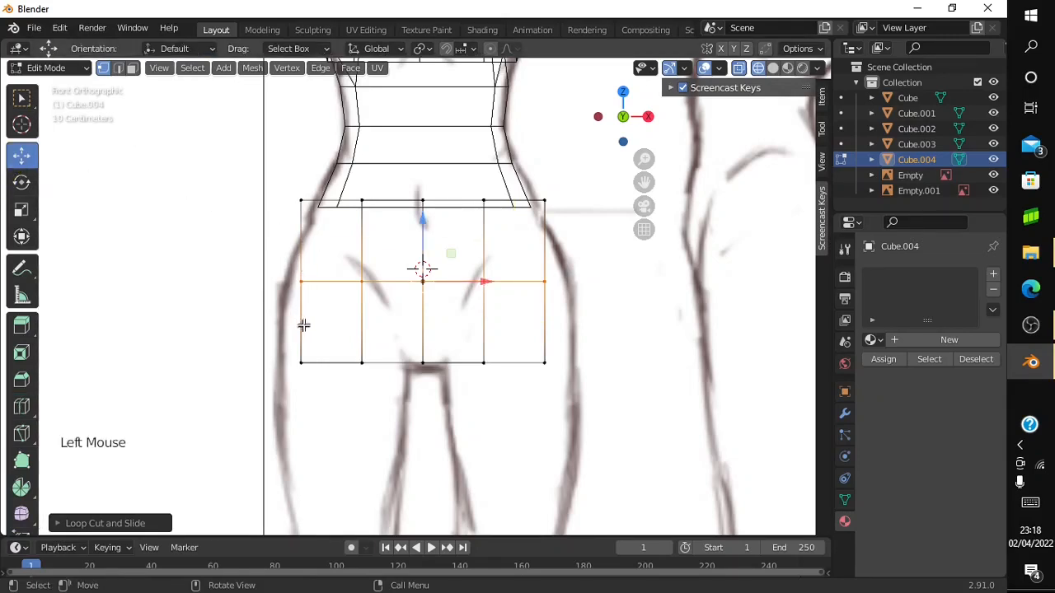
{"action": "left_click", "coordinate": [22, 210]}
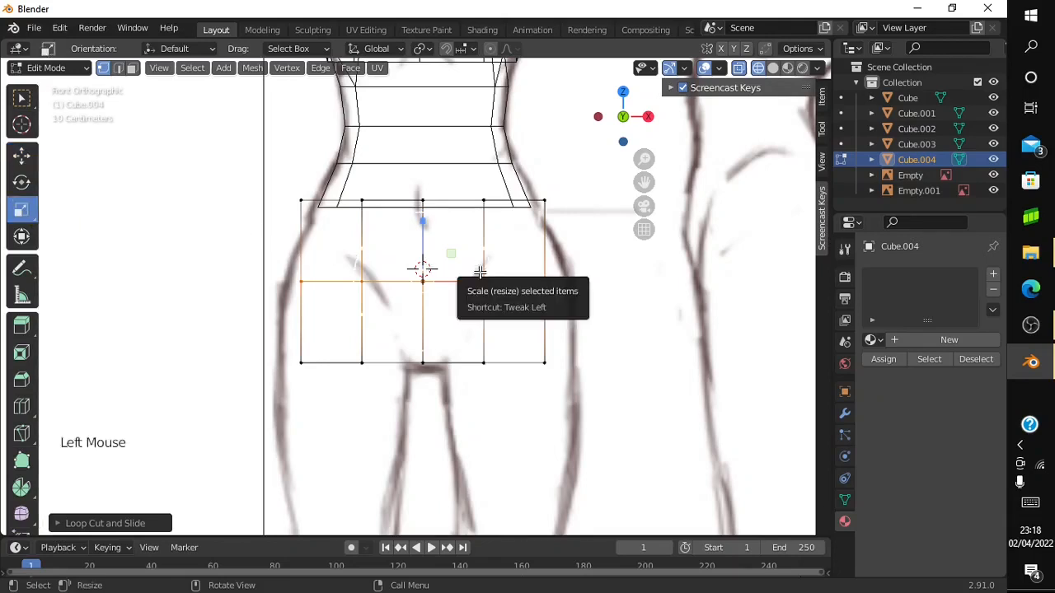
{"action": "left_click_drag", "start_coordinate": [483, 280], "coordinate": [446, 271]}
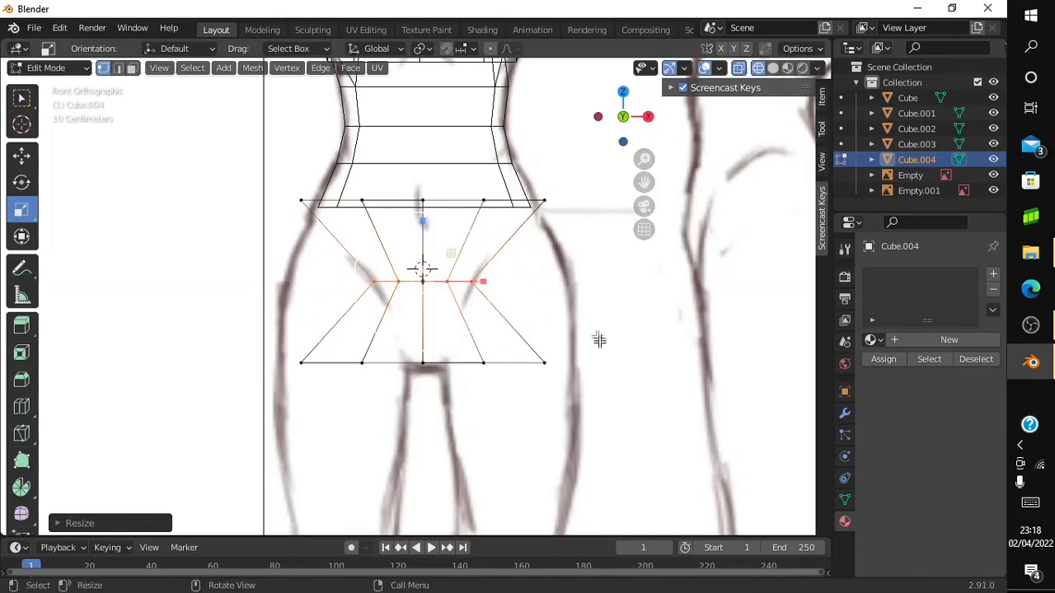
{"action": "left_click_drag", "start_coordinate": [531, 337], "coordinate": [294, 382]}
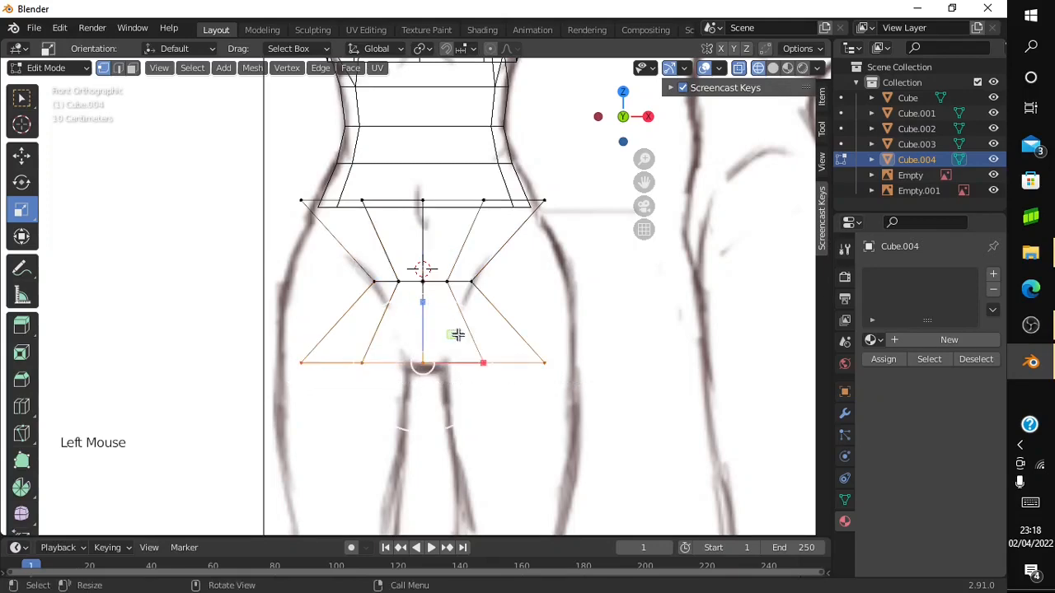
{"action": "left_click_drag", "start_coordinate": [478, 367], "coordinate": [425, 367]}
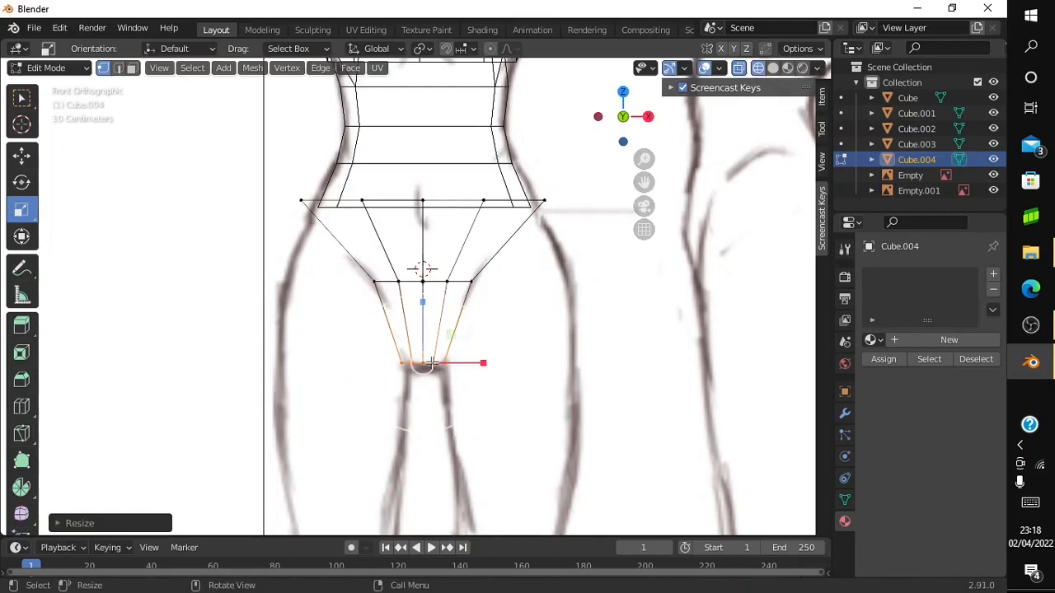
{"action": "left_click", "coordinate": [597, 407]}
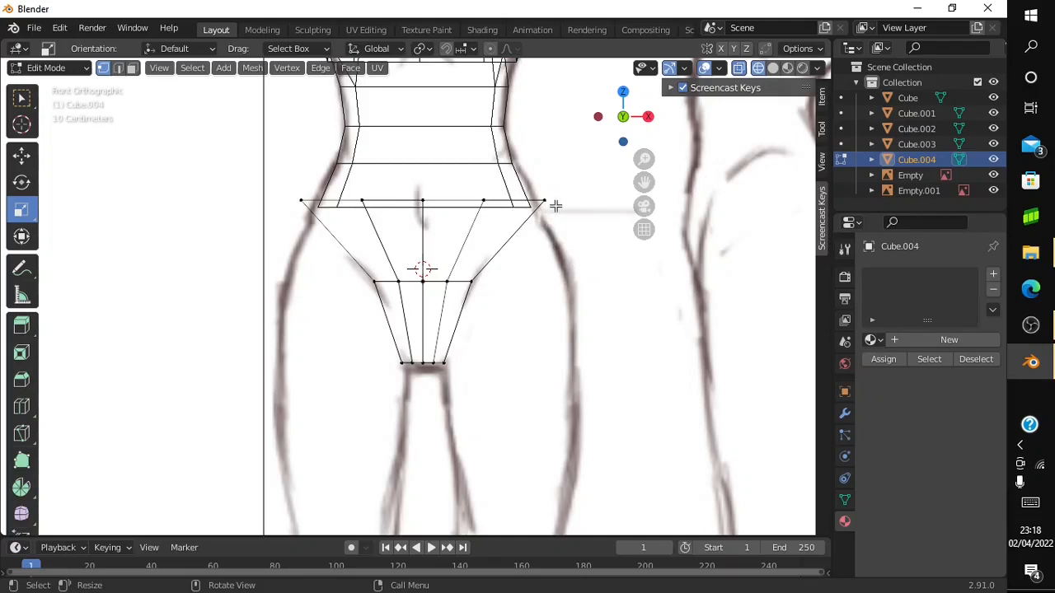
Lower the hip mesh's top vertex row along Z to line up with the waist's lower edge
{"action": "left_click_drag", "start_coordinate": [552, 199], "coordinate": [281, 211]}
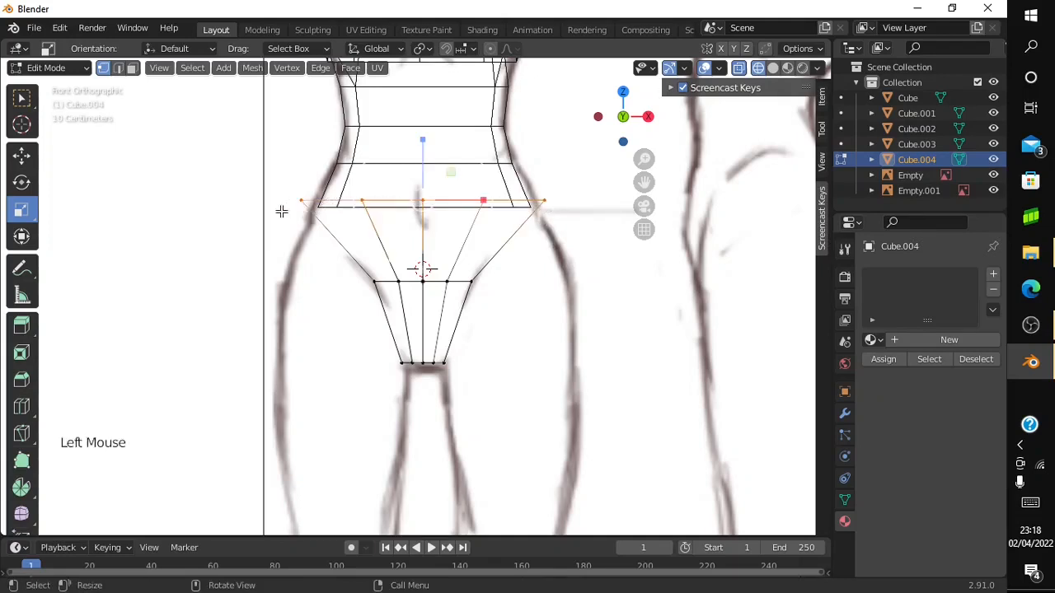
{"action": "left_click", "coordinate": [22, 155]}
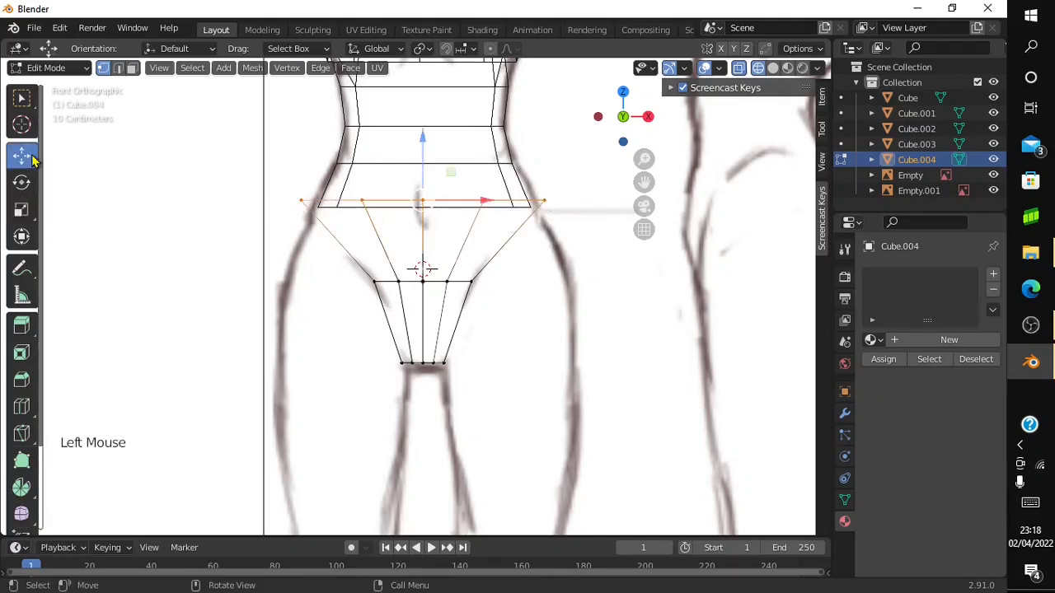
{"action": "left_click", "coordinate": [428, 145]}
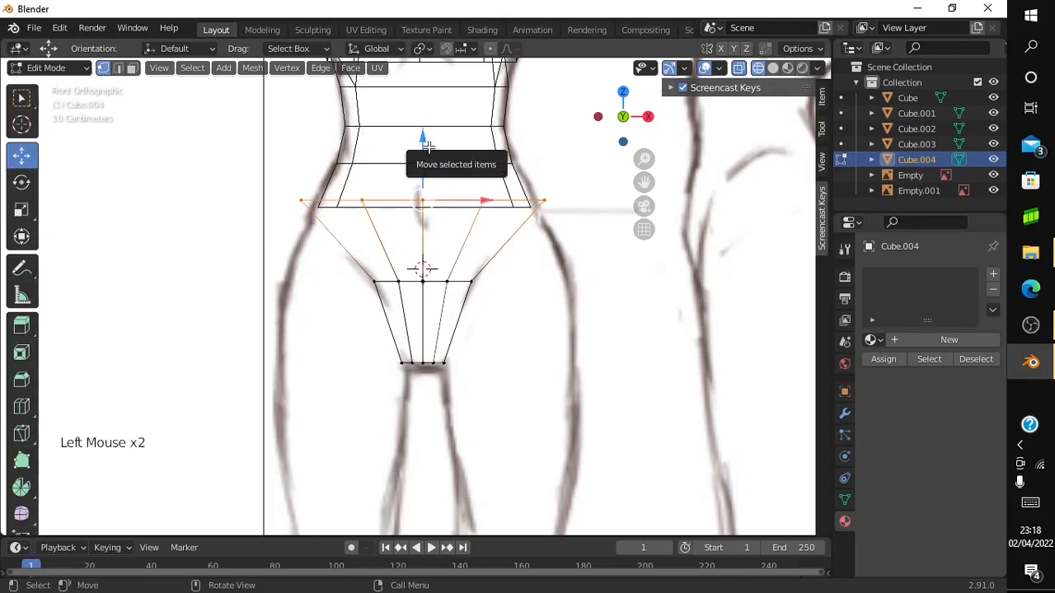
{"action": "left_click_drag", "start_coordinate": [428, 145], "coordinate": [431, 155]}
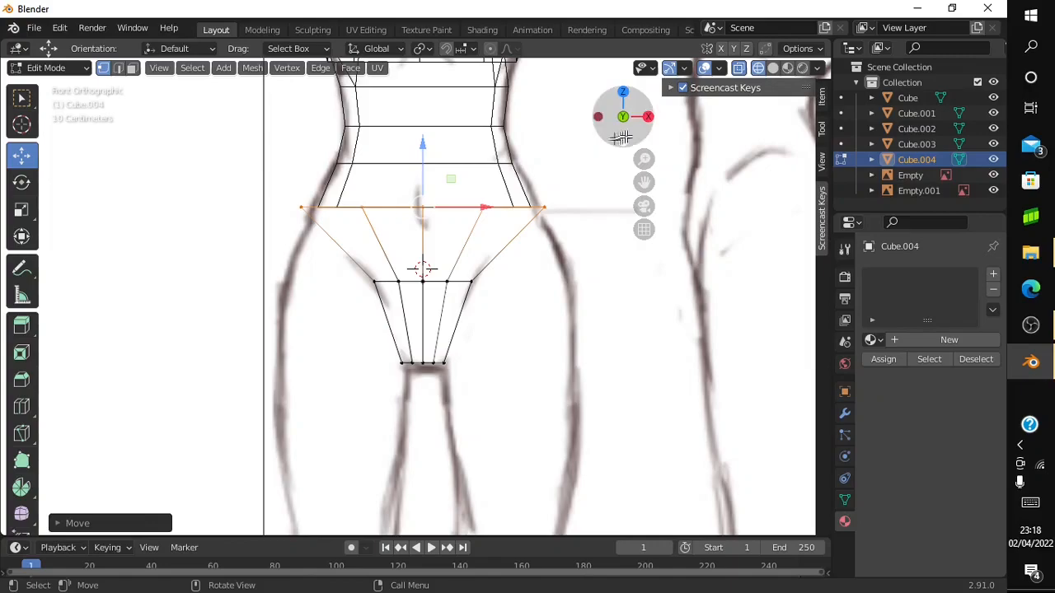
{"action": "left_click_drag", "start_coordinate": [620, 137], "coordinate": [569, 136]}
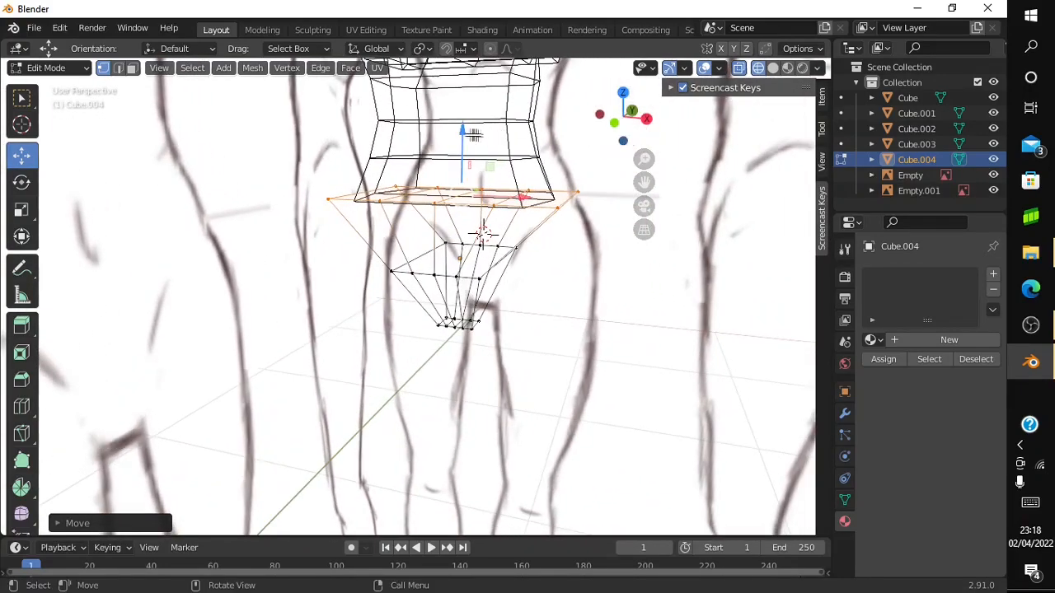
{"action": "left_click_drag", "start_coordinate": [464, 129], "coordinate": [464, 128]}
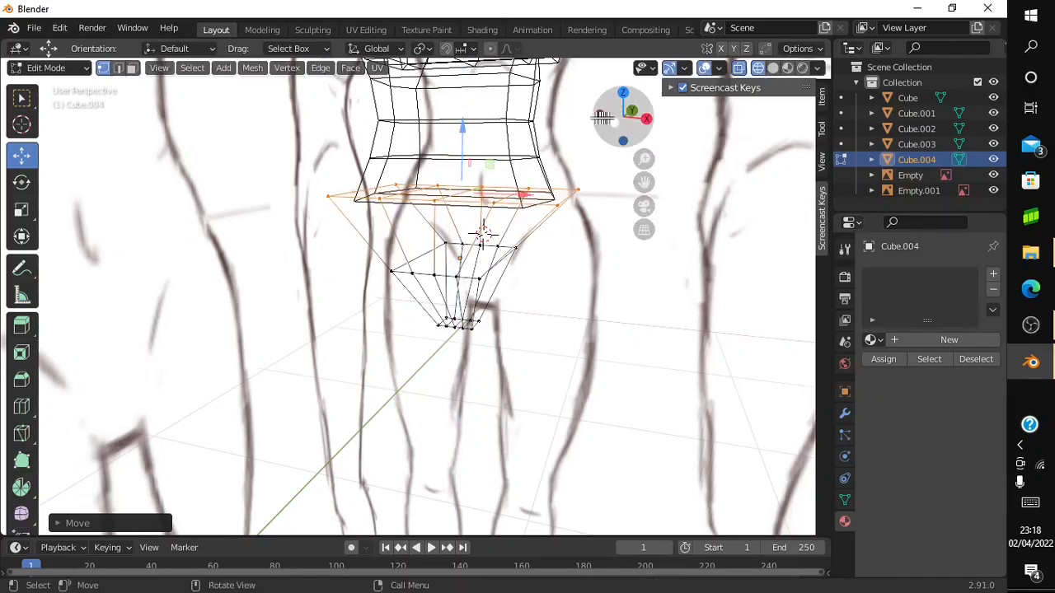
In the right side view, scale the hip mesh's middle vertex row down along Y to fit the sketched hip depth
{"action": "left_click", "coordinate": [645, 117]}
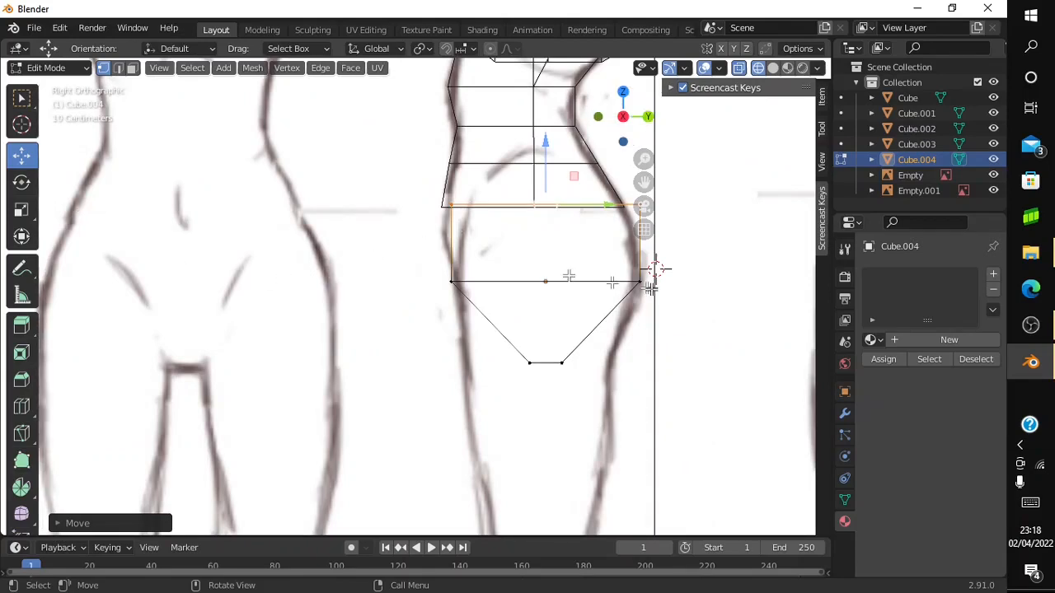
{"action": "left_click_drag", "start_coordinate": [653, 280], "coordinate": [439, 268]}
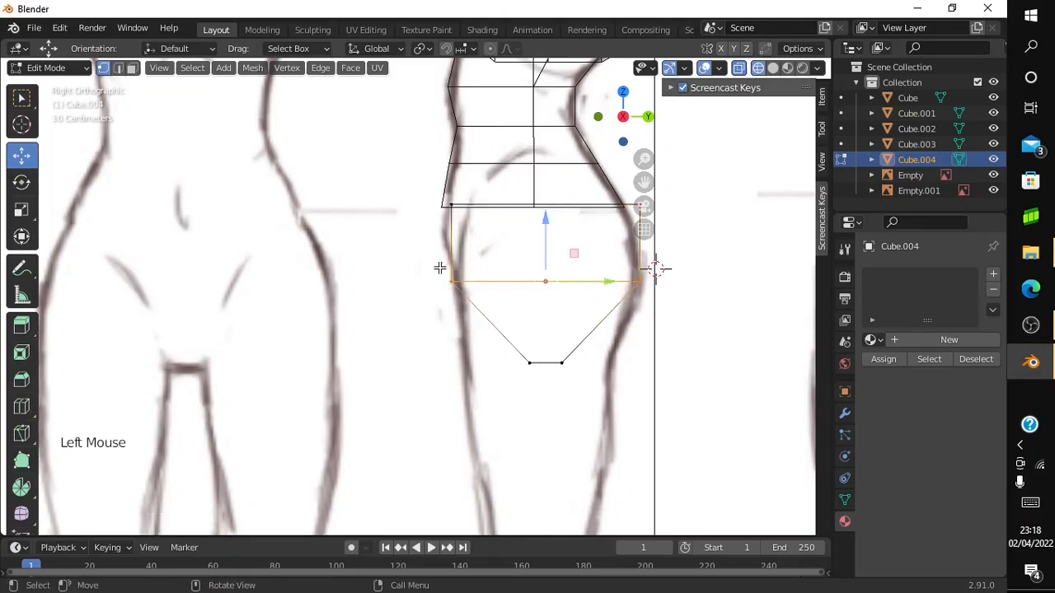
{"action": "left_click", "coordinate": [21, 209]}
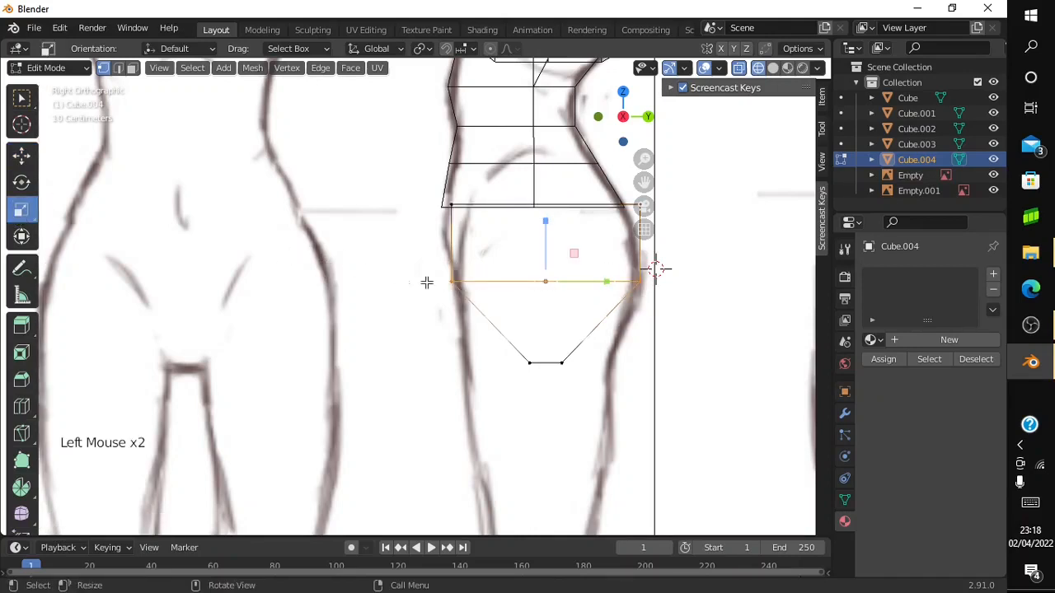
{"action": "left_click", "coordinate": [590, 282]}
{"action": "left_click_drag", "start_coordinate": [590, 283], "coordinate": [581, 282]}
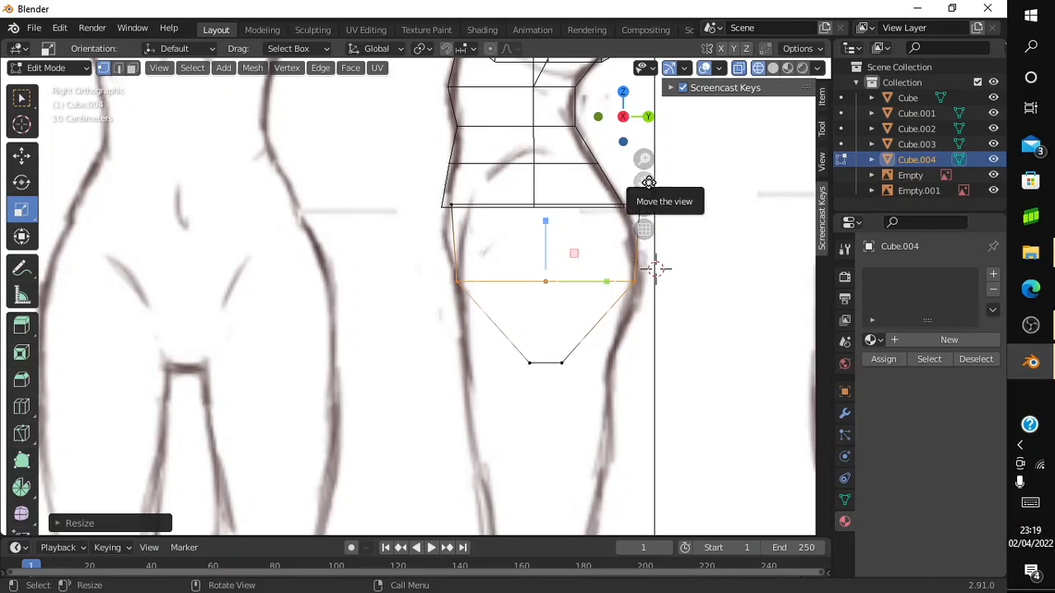
Scale the hip mesh's top vertex row up slightly along Y so its front edge reaches the sketched belly line
{"action": "left_click_drag", "start_coordinate": [648, 183], "coordinate": [375, 223]}
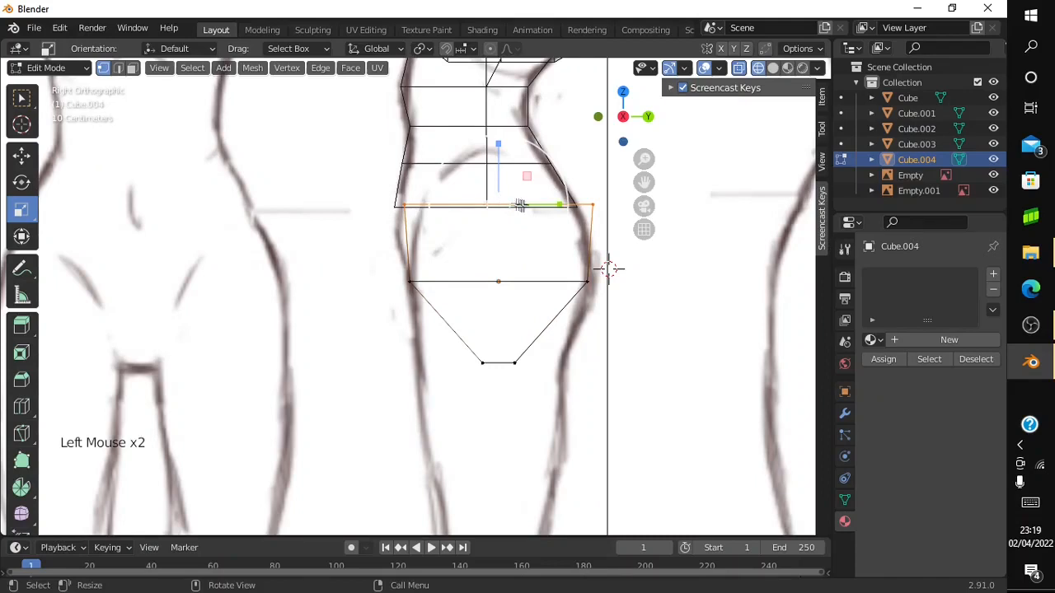
{"action": "left_click", "coordinate": [424, 190]}
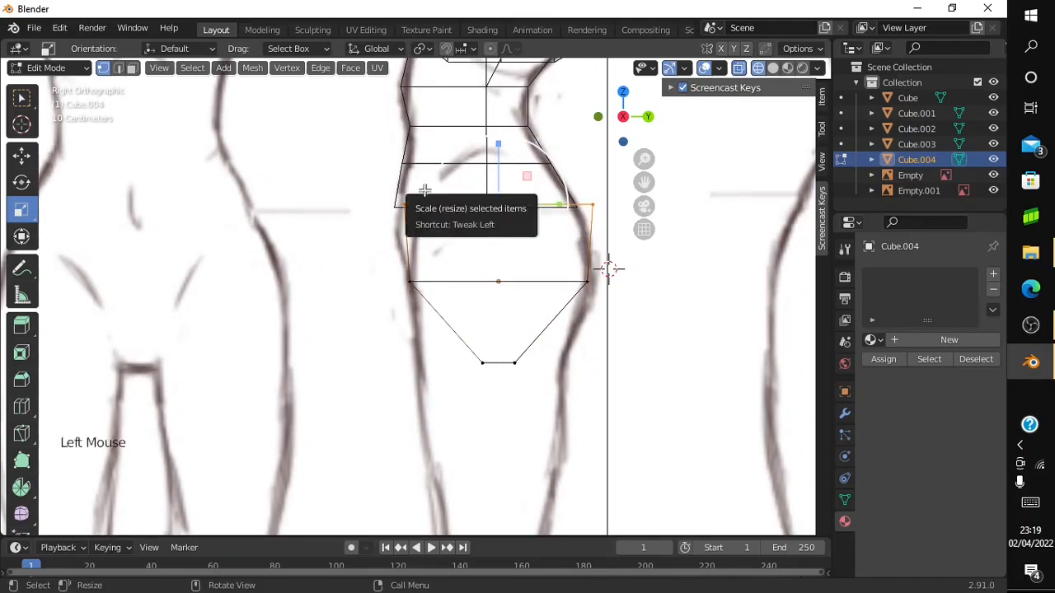
{"action": "left_click_drag", "start_coordinate": [424, 190], "coordinate": [419, 199]}
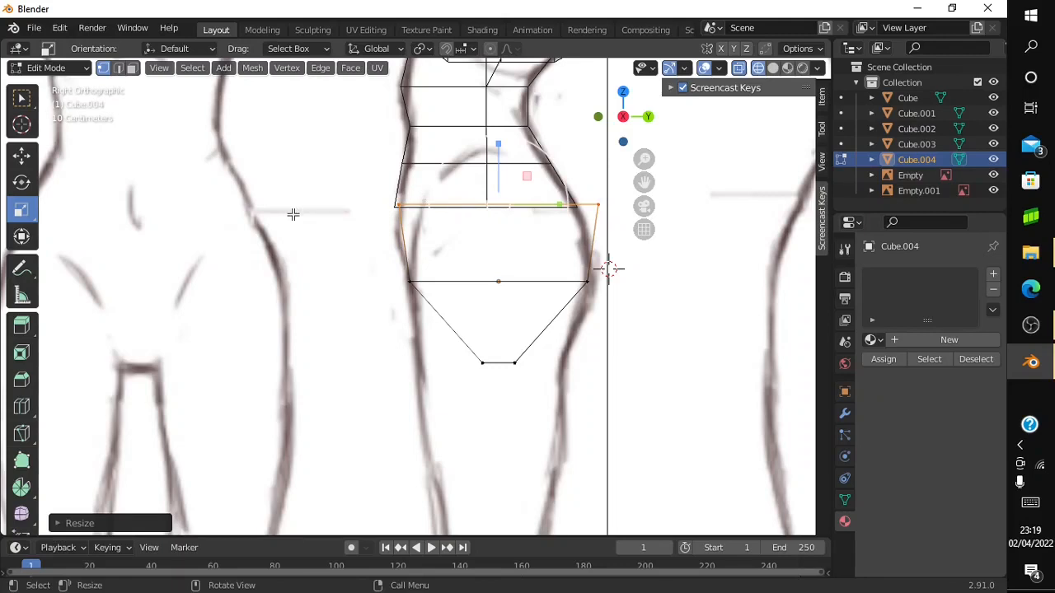
Move the rear vertices of the hip's top row forward along Y onto the waist's back corner and the sketched outline
{"action": "left_click", "coordinate": [587, 203]}
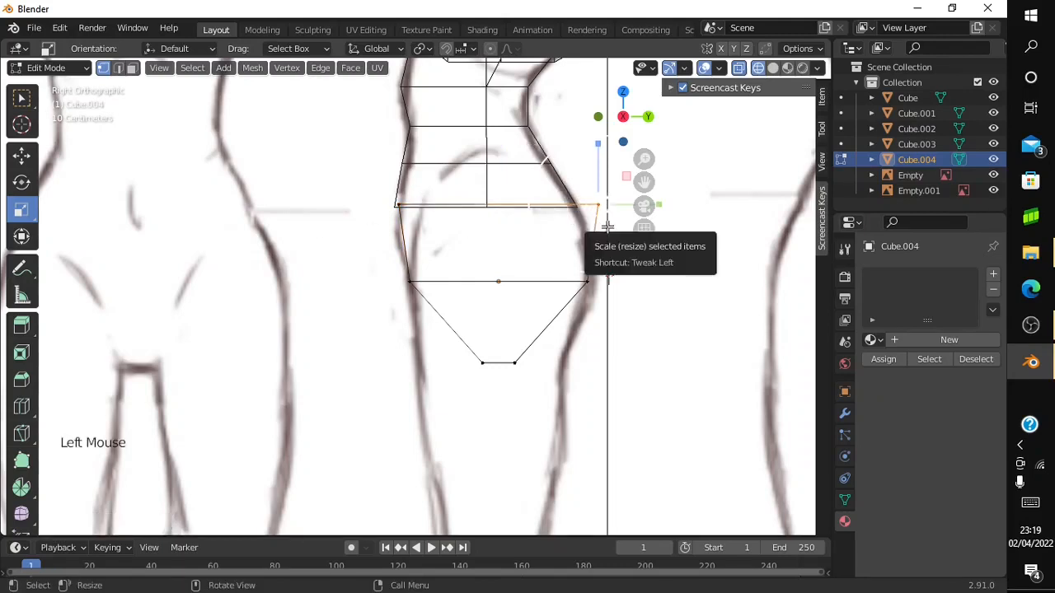
{"action": "left_click", "coordinate": [21, 154]}
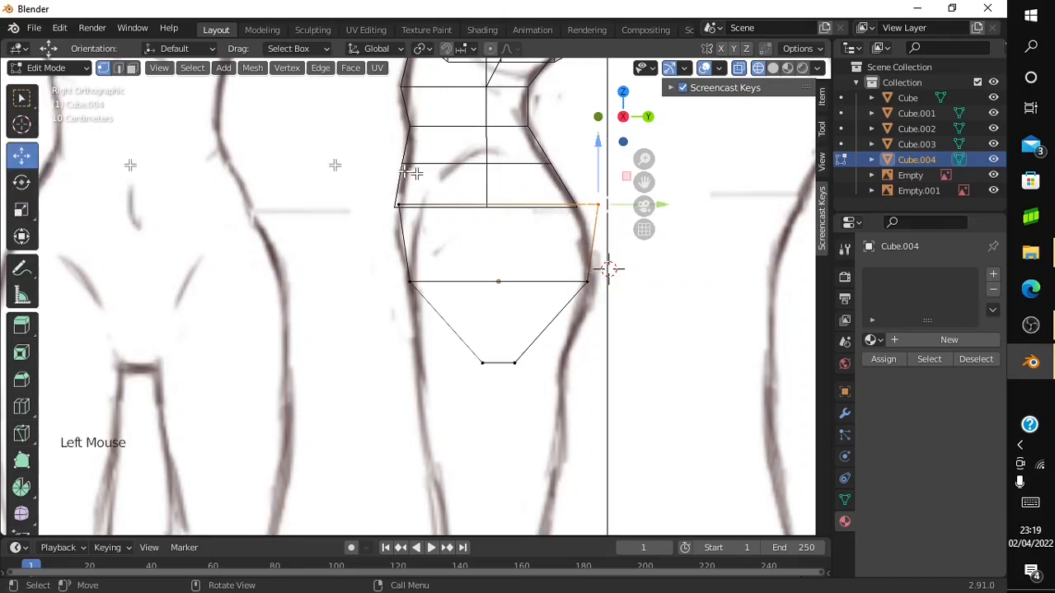
{"action": "left_click_drag", "start_coordinate": [628, 205], "coordinate": [596, 207]}
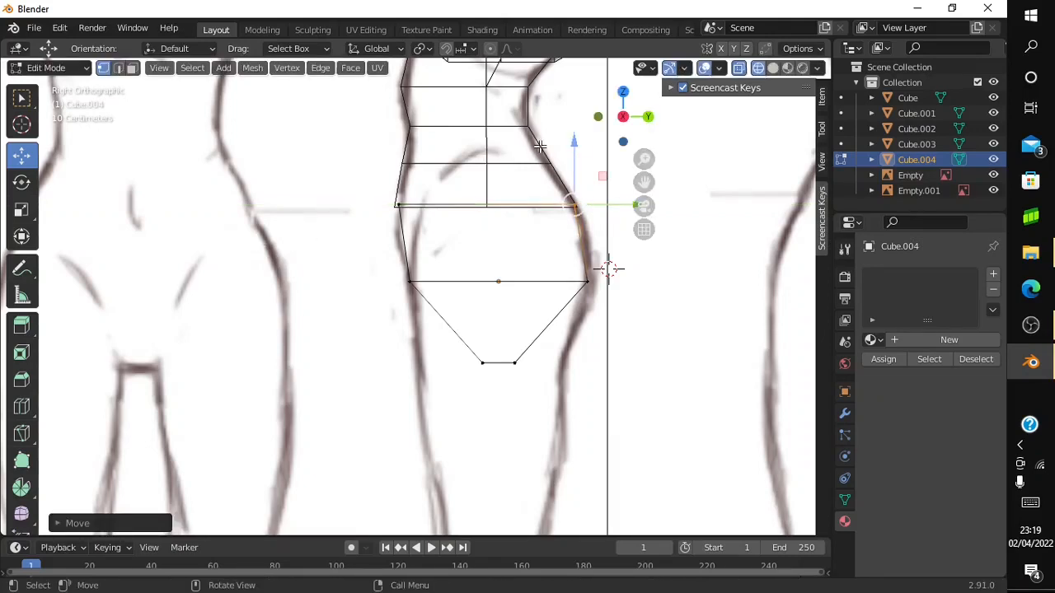
{"action": "mouse_move", "coordinate": [625, 116]}
{"action": "left_mouse_down"}
{"action": "mouse_move", "coordinate": [582, 133]}
{"action": "mouse_move", "coordinate": [611, 129]}
{"action": "left_mouse_up"}
{"action": "left_click", "coordinate": [613, 130]}
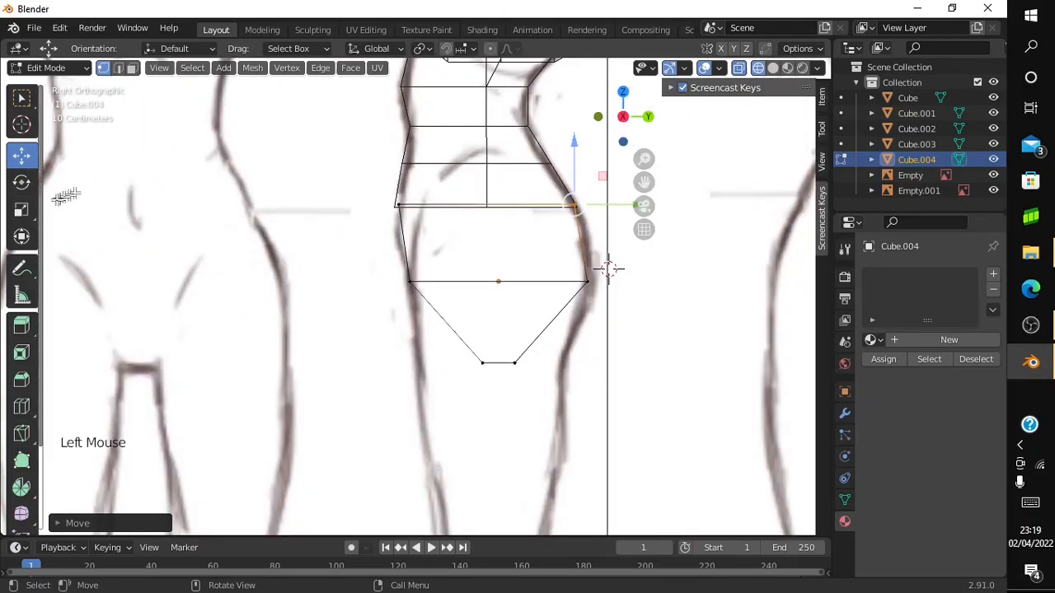
Add a horizontal loop cut between the hip's top and middle rows, widen it along Y to the side outline, and deselect it
{"action": "left_click", "coordinate": [21, 405]}
{"action": "left_click", "coordinate": [405, 246]}
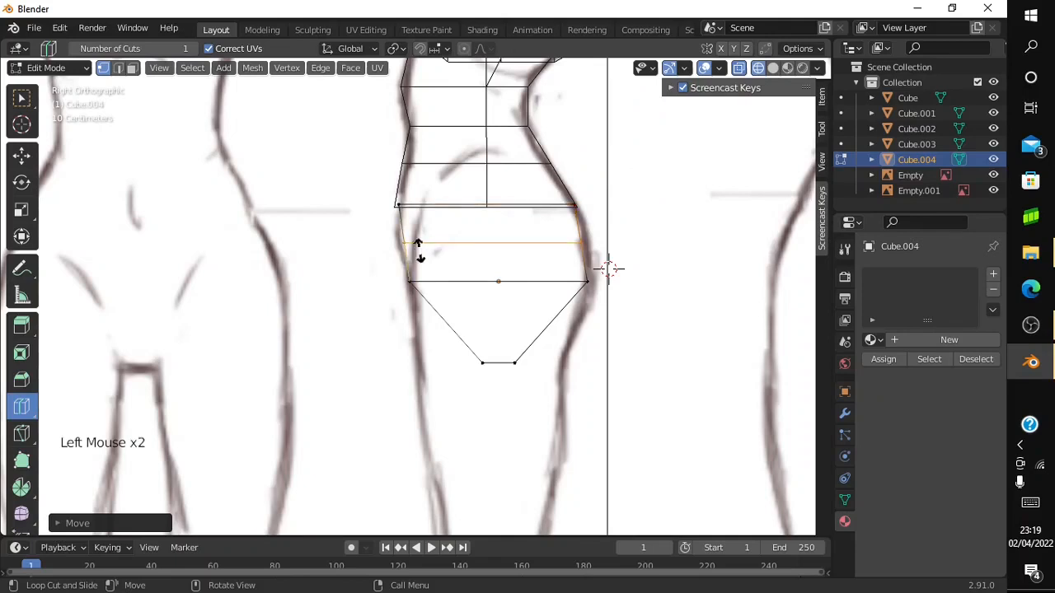
{"action": "left_click", "coordinate": [22, 154]}
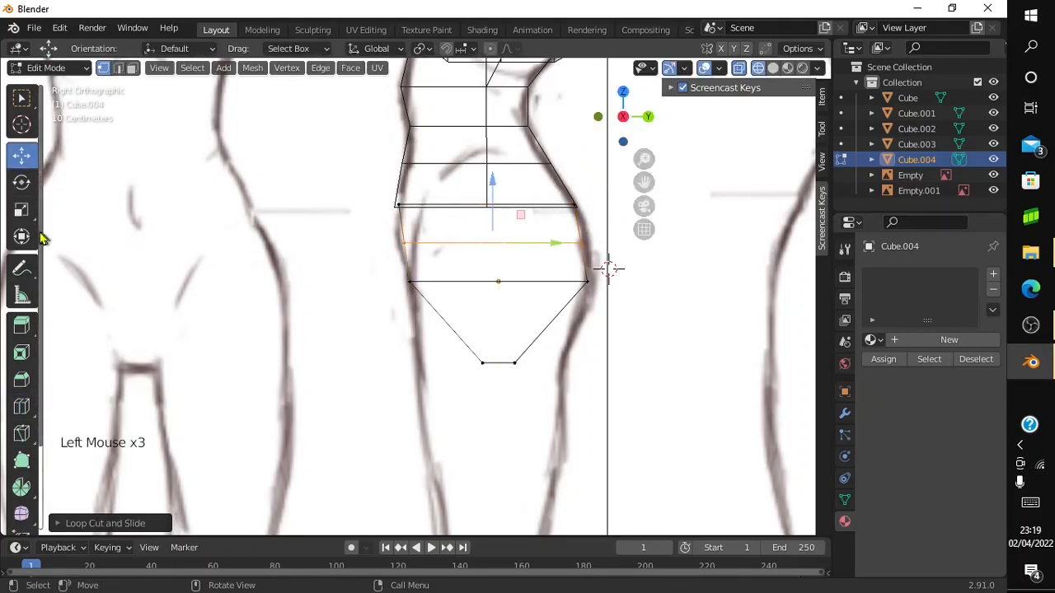
{"action": "left_click", "coordinate": [21, 210]}
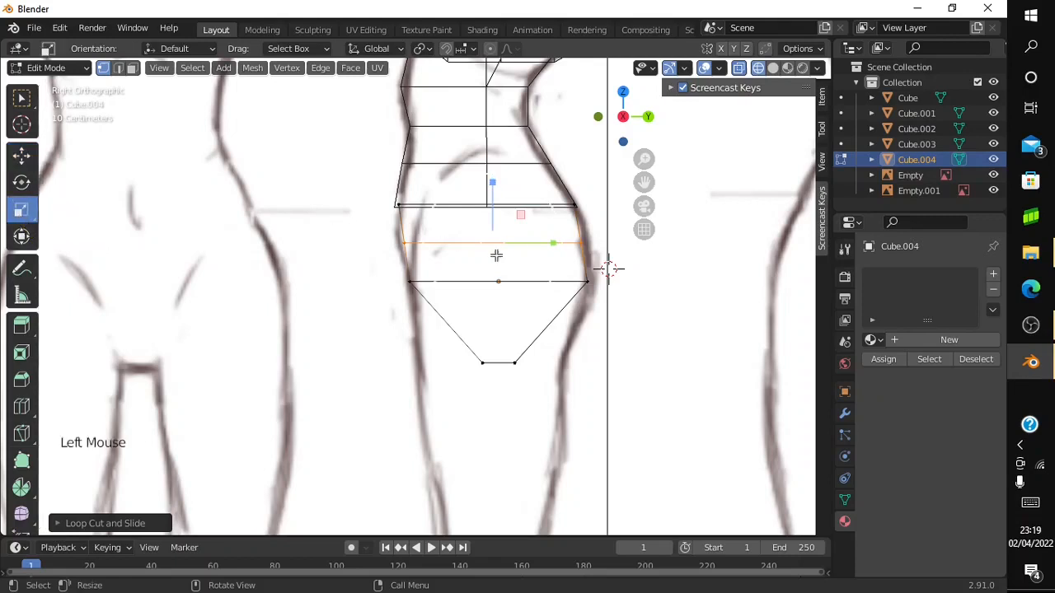
{"action": "left_click", "coordinate": [553, 246]}
{"action": "left_click_drag", "start_coordinate": [552, 245], "coordinate": [607, 266]}
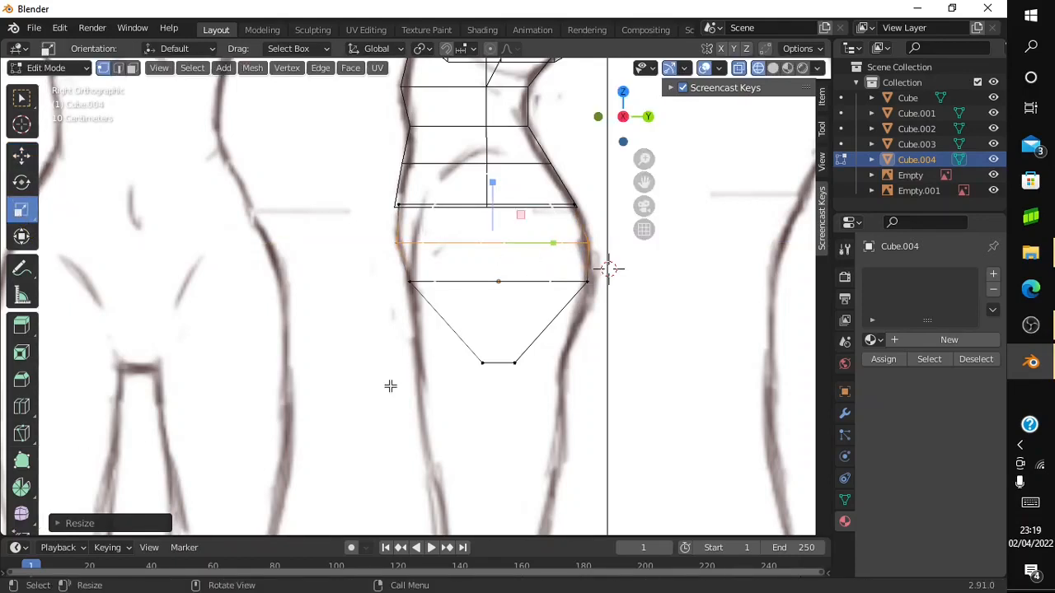
{"action": "left_click", "coordinate": [390, 385]}
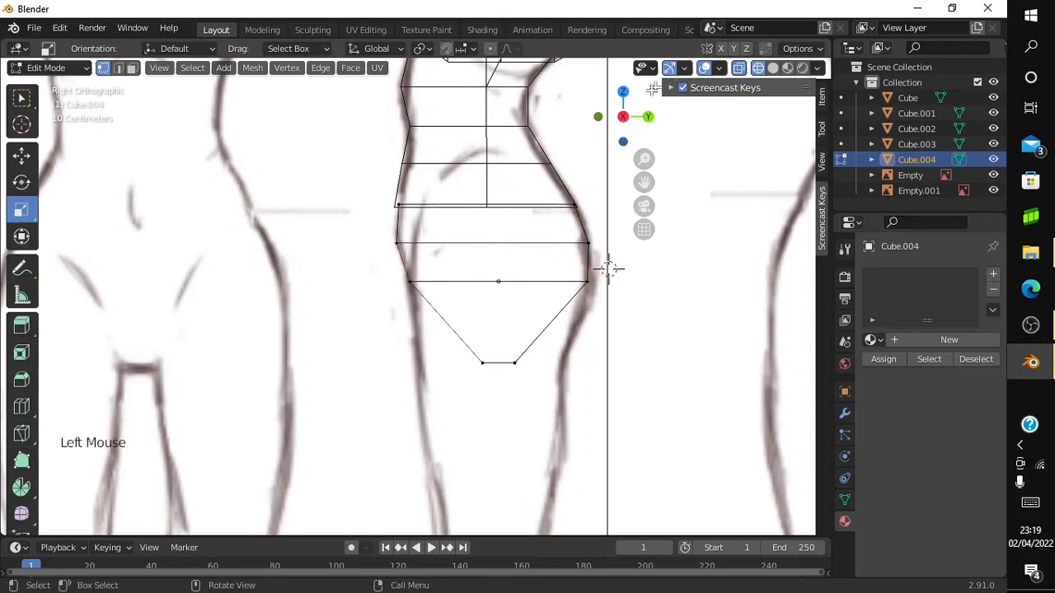
Return the hip mesh to Object Mode and show the model in solid shading from an angled view
{"action": "left_click", "coordinate": [628, 107]}
{"action": "left_click_drag", "start_coordinate": [628, 107], "coordinate": [547, 110]}
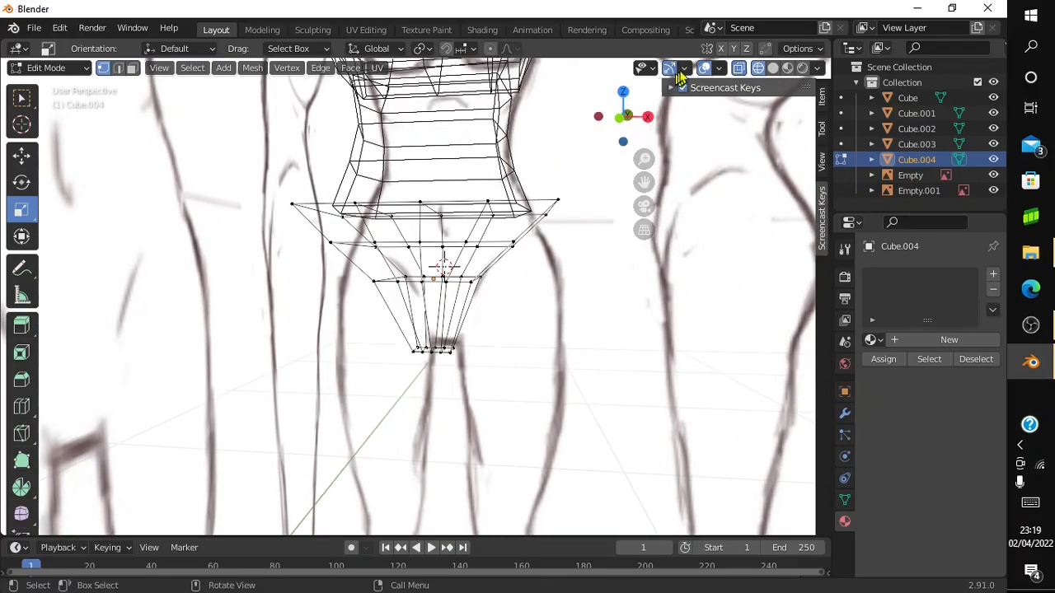
{"action": "left_click", "coordinate": [21, 73]}
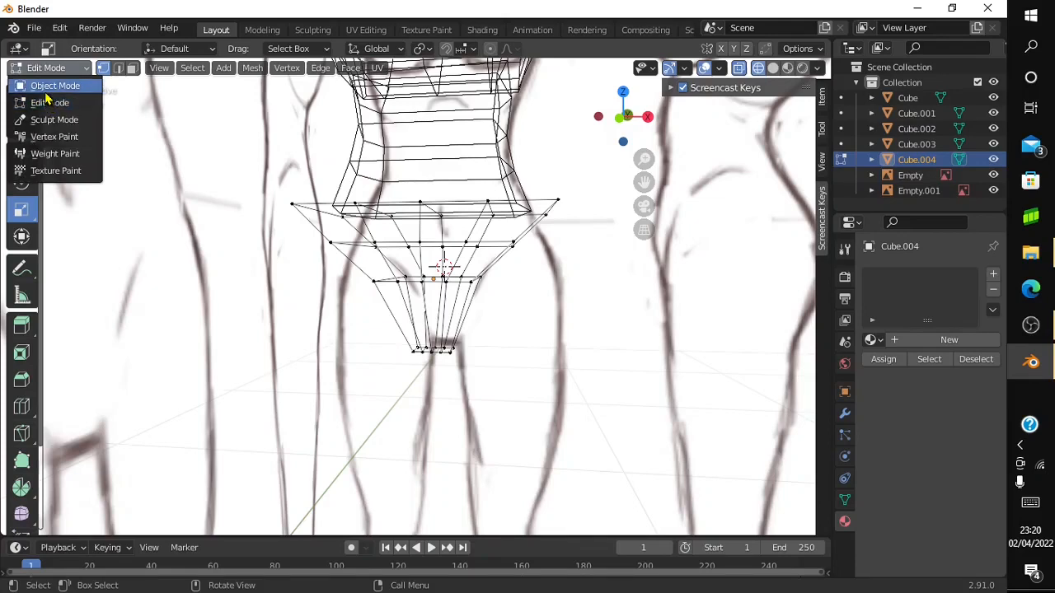
{"action": "left_click", "coordinate": [54, 86]}
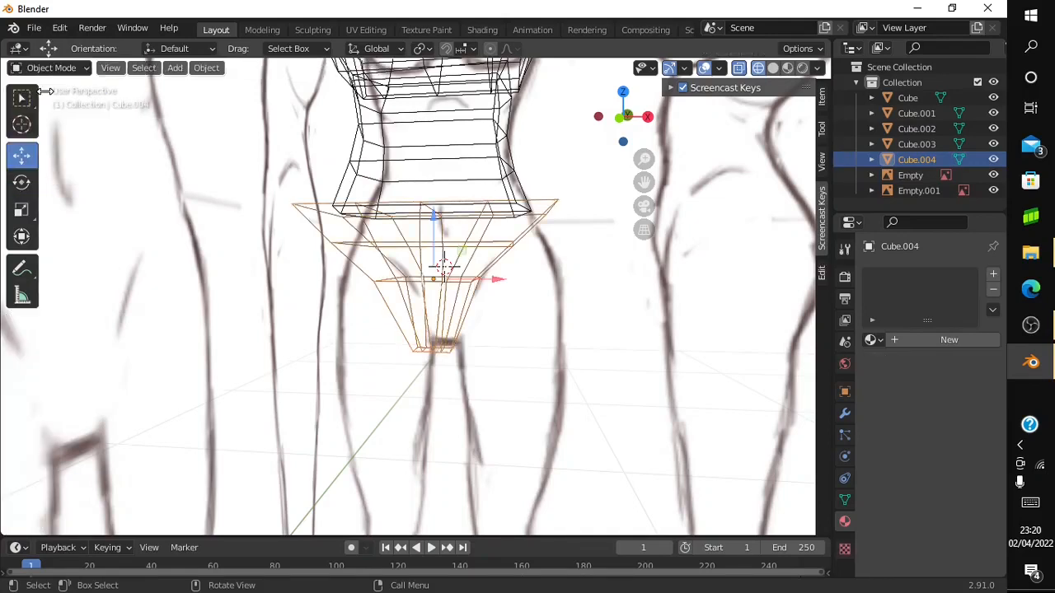
{"action": "left_click", "coordinate": [773, 69]}
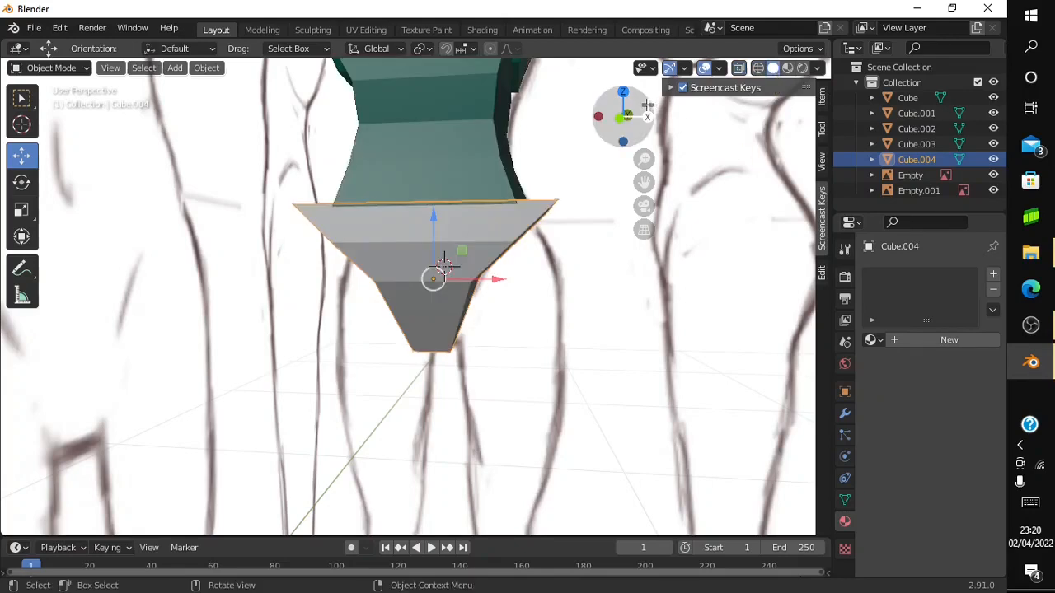
Give the hip object a new material and set its viewport display colour by sampling the green of the waist
{"action": "left_click", "coordinate": [906, 345]}
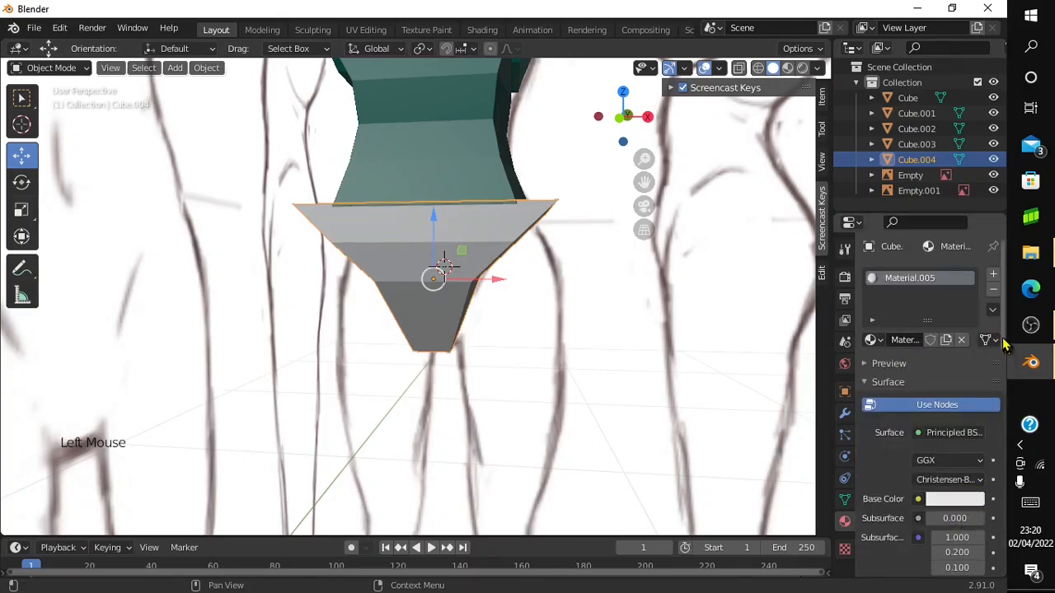
{"action": "left_click_drag", "start_coordinate": [1004, 339], "coordinate": [1006, 580]}
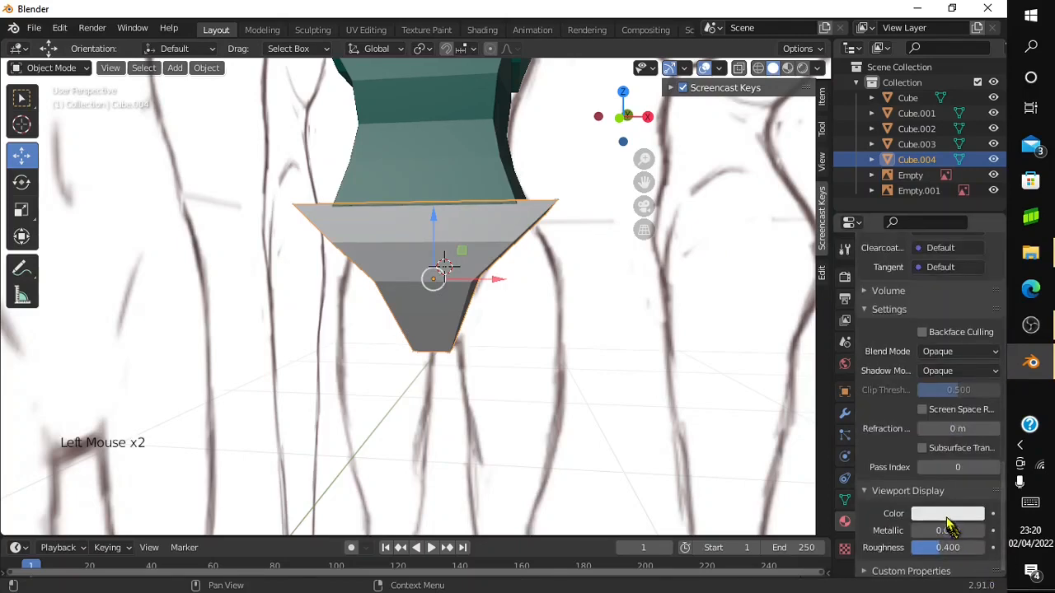
{"action": "left_click", "coordinate": [946, 515]}
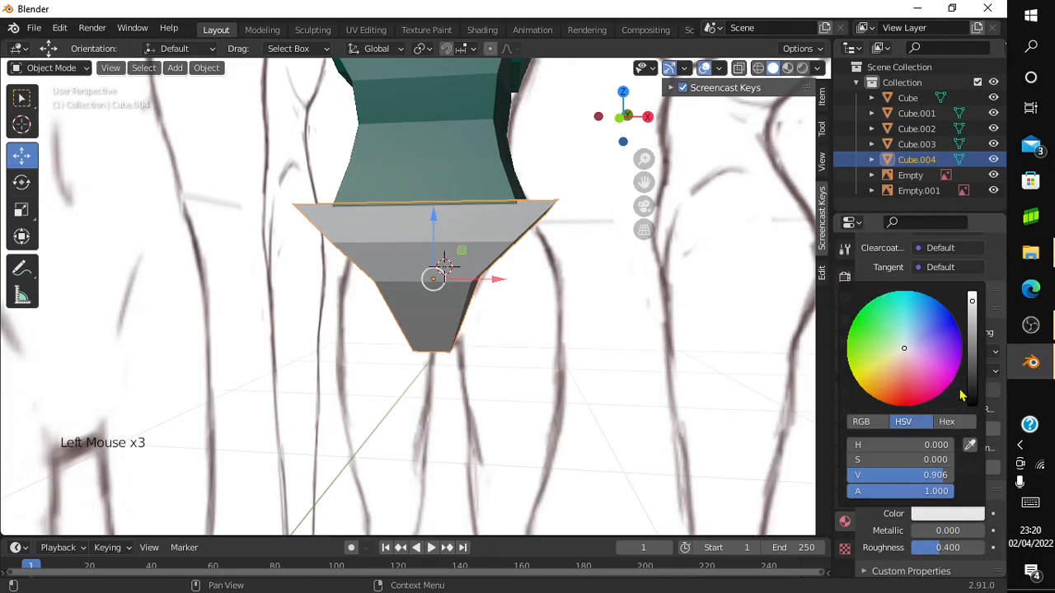
{"action": "left_click", "coordinate": [970, 445]}
{"action": "left_click", "coordinate": [443, 123]}
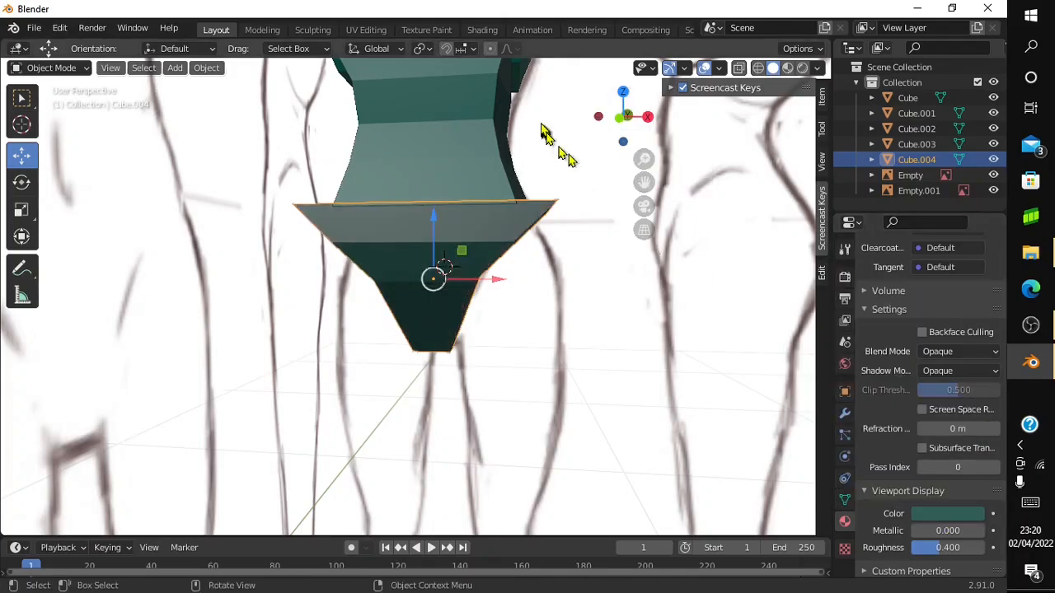
Replace the hip material's viewport display colour with the brighter teal sampled from the uppermost body part
{"action": "left_click_drag", "start_coordinate": [613, 146], "coordinate": [395, 76]}
{"action": "left_click", "coordinate": [396, 76]}
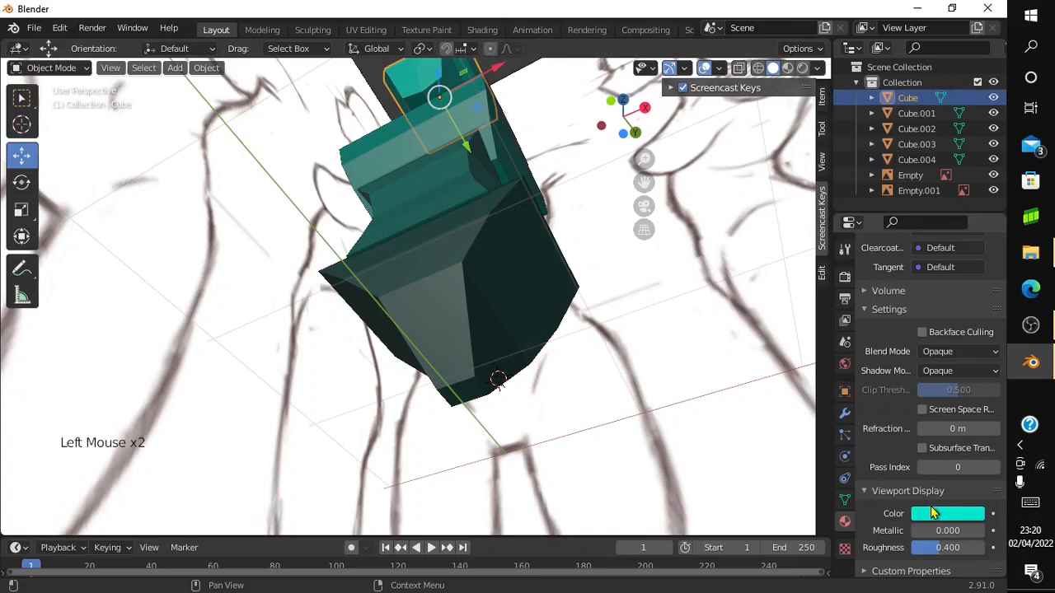
{"action": "left_click", "coordinate": [929, 513]}
{"action": "left_click", "coordinate": [521, 309]}
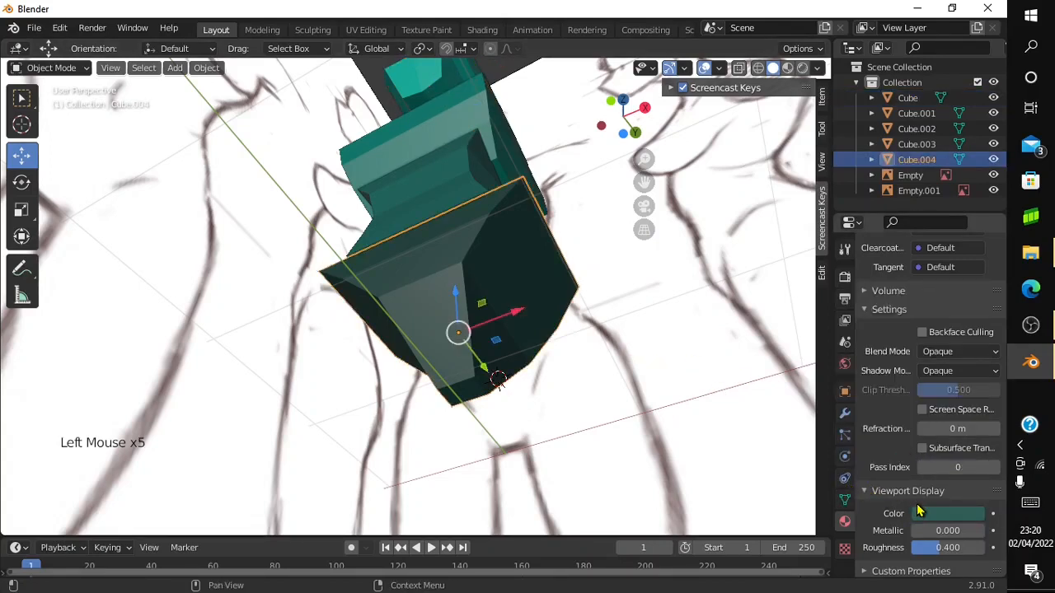
{"action": "left_click", "coordinate": [920, 512]}
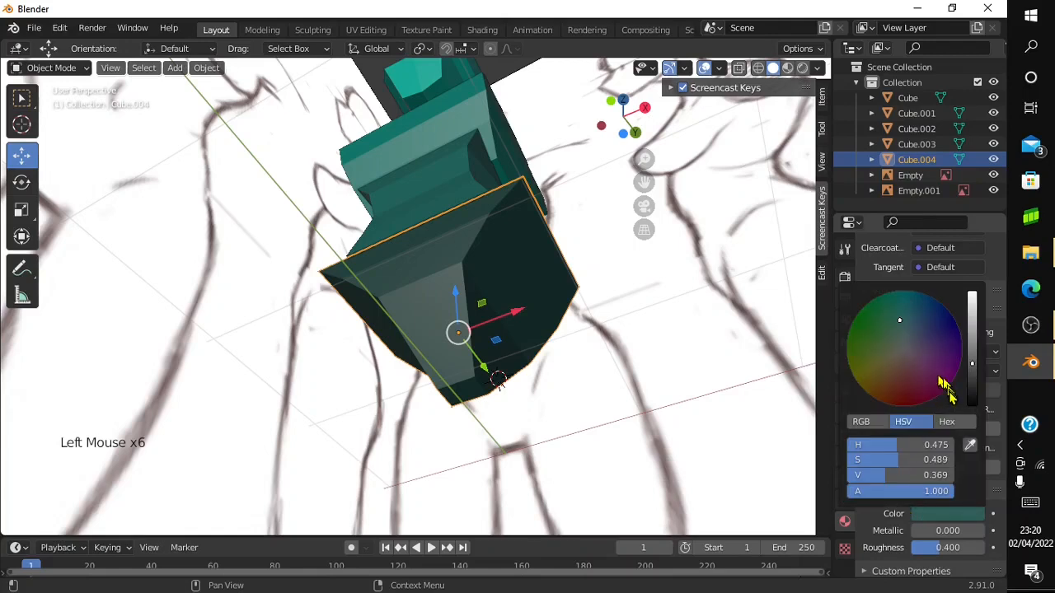
{"action": "left_click", "coordinate": [969, 445]}
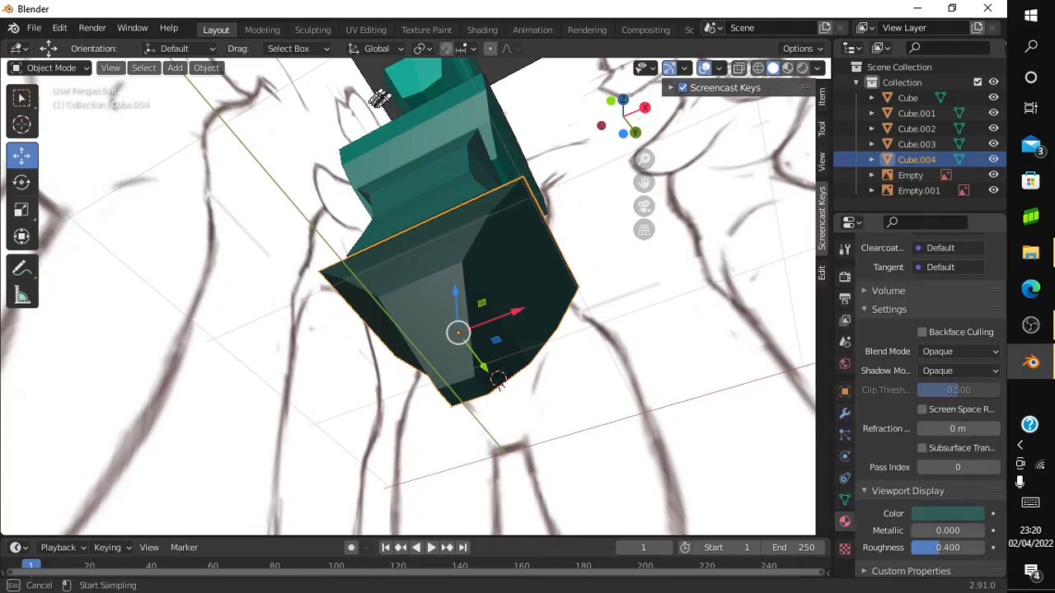
{"action": "left_click", "coordinate": [404, 84]}
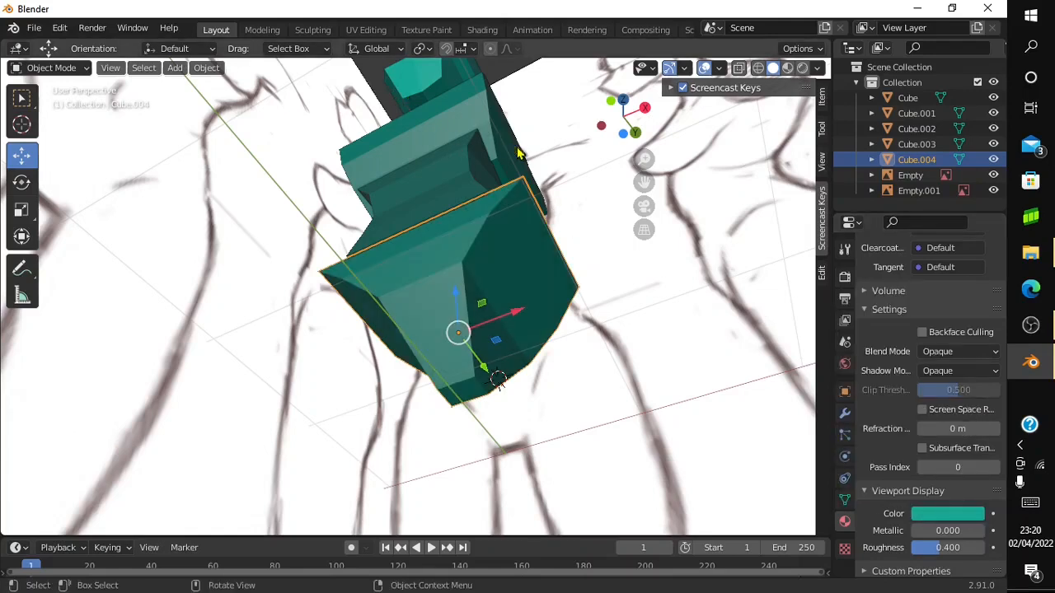
Nudge the hip object slightly along the Y axis and check the whole body against the reference sketches from several angles
{"action": "left_click", "coordinate": [626, 130]}
{"action": "left_click_drag", "start_coordinate": [496, 378], "coordinate": [618, 274]}
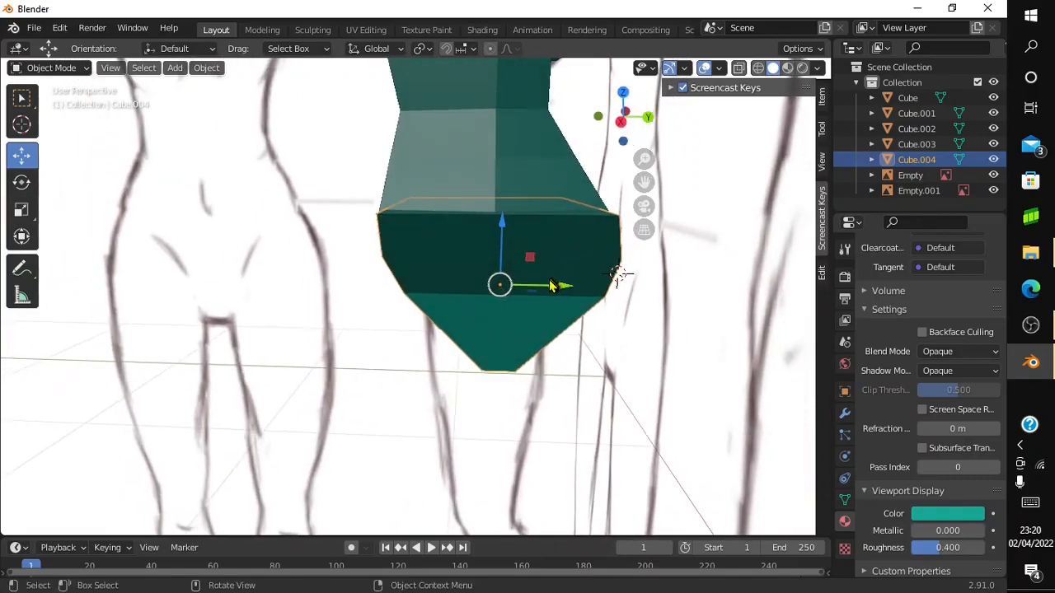
{"action": "left_click_drag", "start_coordinate": [550, 285], "coordinate": [549, 285]}
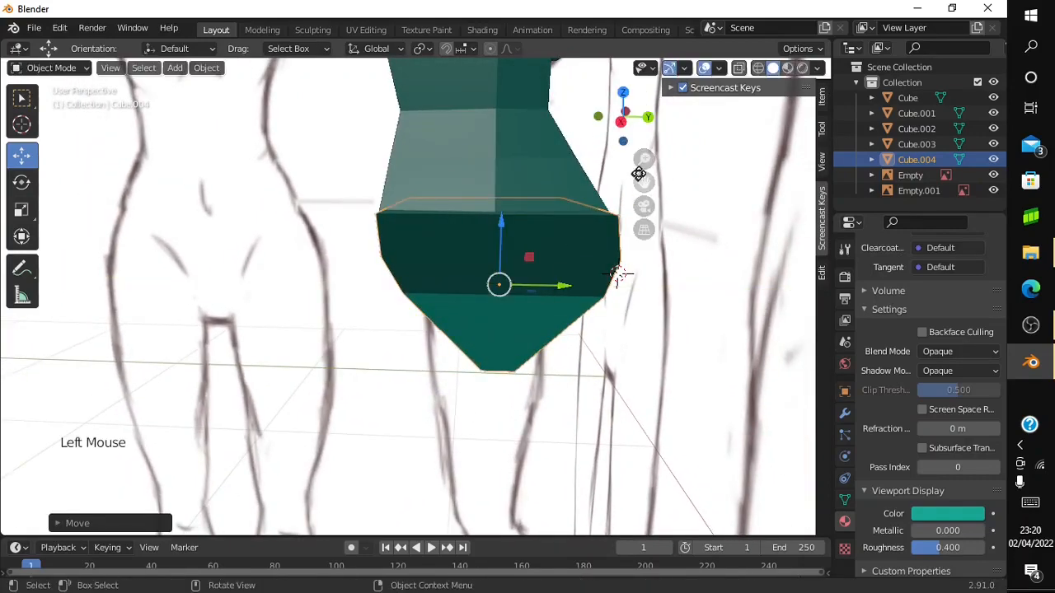
{"action": "left_click_drag", "start_coordinate": [626, 142], "coordinate": [640, 177]}
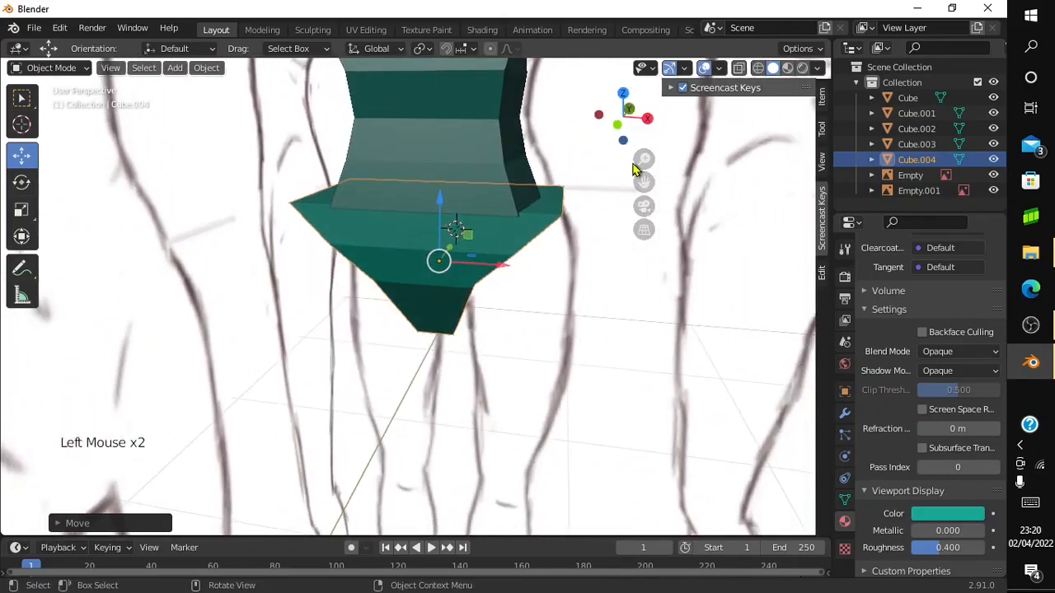
{"action": "left_click_drag", "start_coordinate": [642, 159], "coordinate": [644, 177]}
{"action": "left_click_drag", "start_coordinate": [625, 97], "coordinate": [519, 153]}
{"action": "left_click_drag", "start_coordinate": [474, 289], "coordinate": [611, 99]}
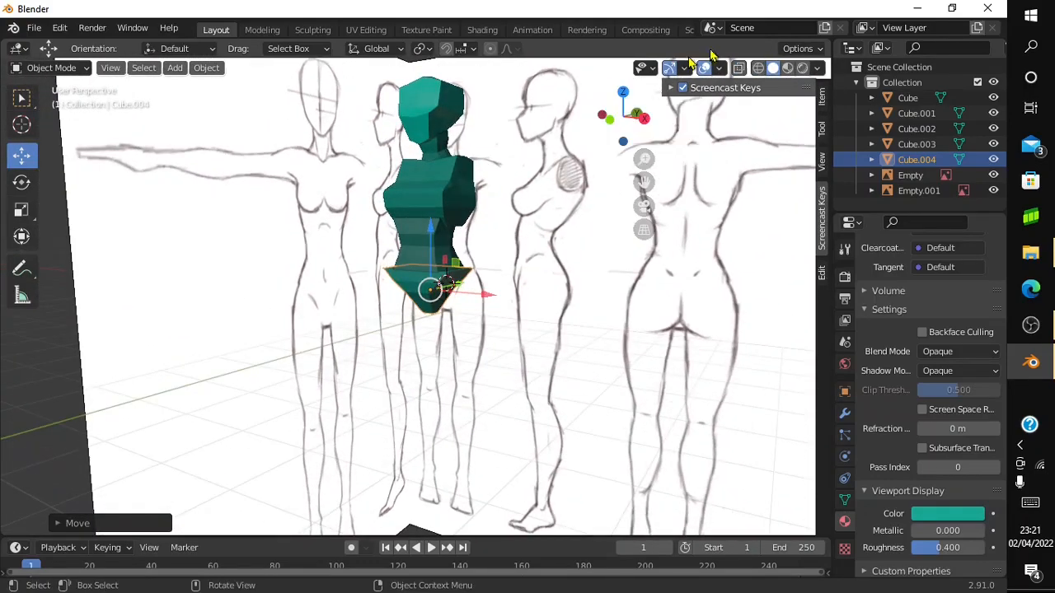
{"action": "left_click_drag", "start_coordinate": [623, 88], "coordinate": [494, 109]}
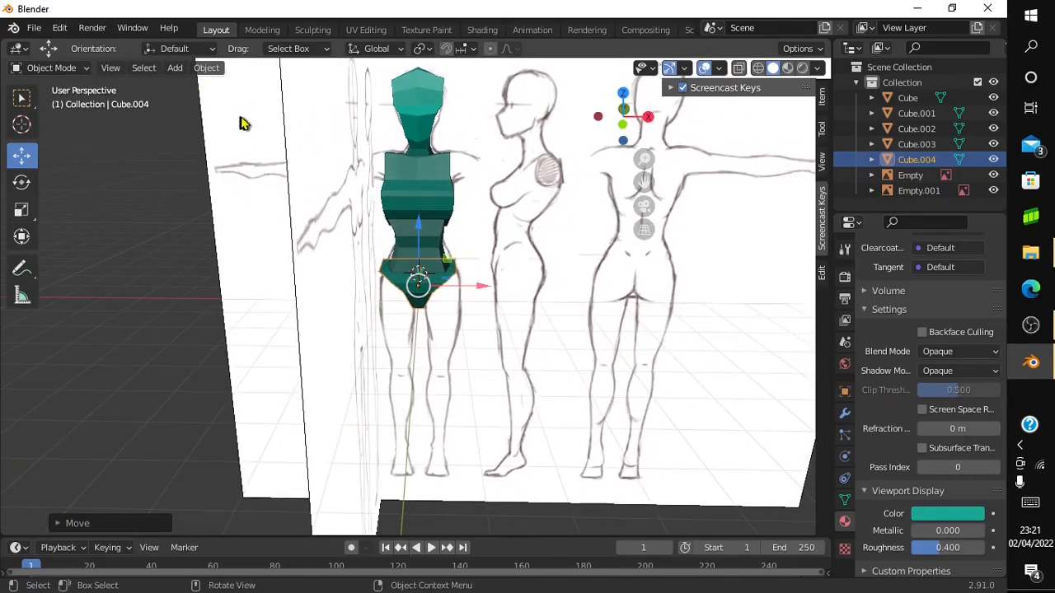
Save the project as ytcharacter.blend in the New folder directory
{"action": "left_click", "coordinate": [33, 27]}
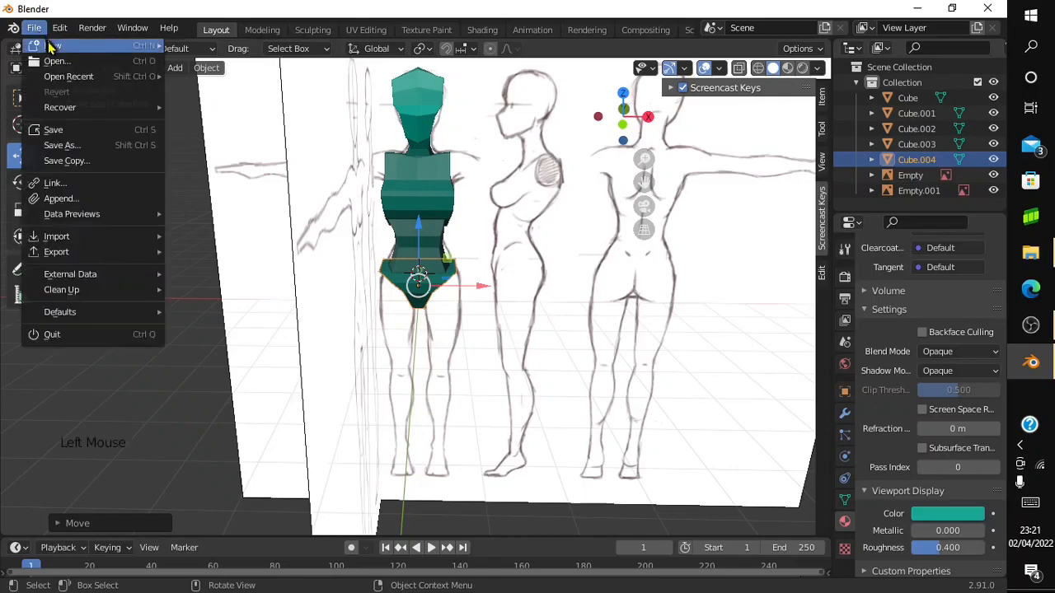
{"action": "left_click", "coordinate": [86, 149]}
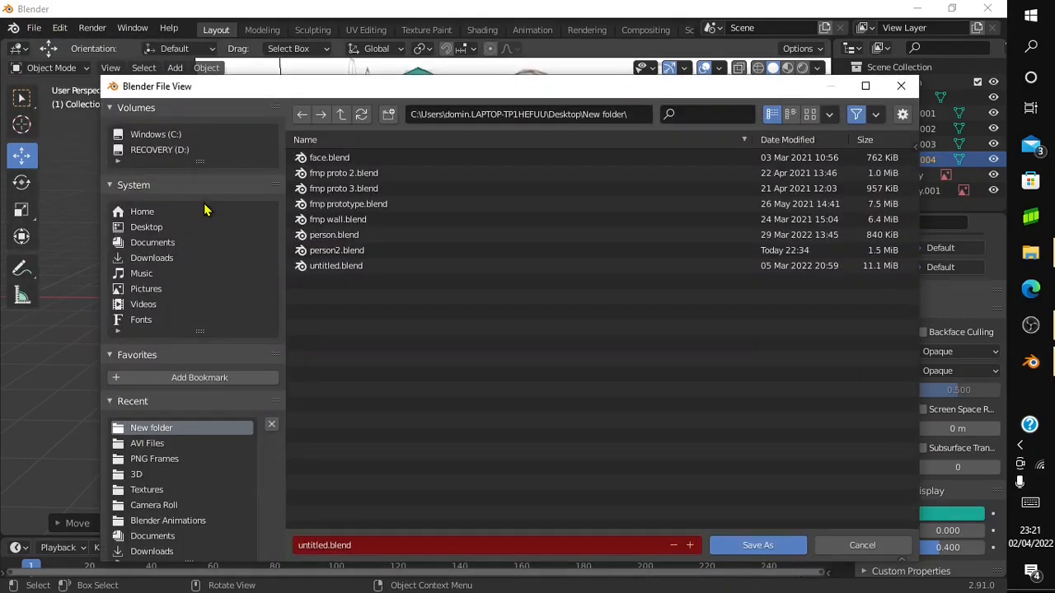
{"action": "left_click", "coordinate": [394, 539]}
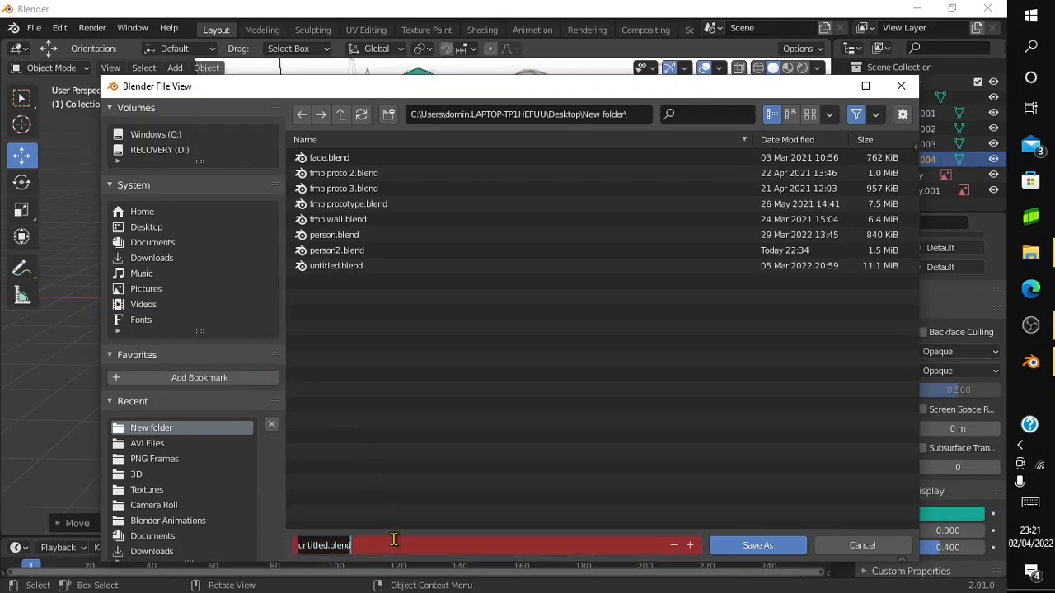
{"action": "type", "text": "ytcharacter"}
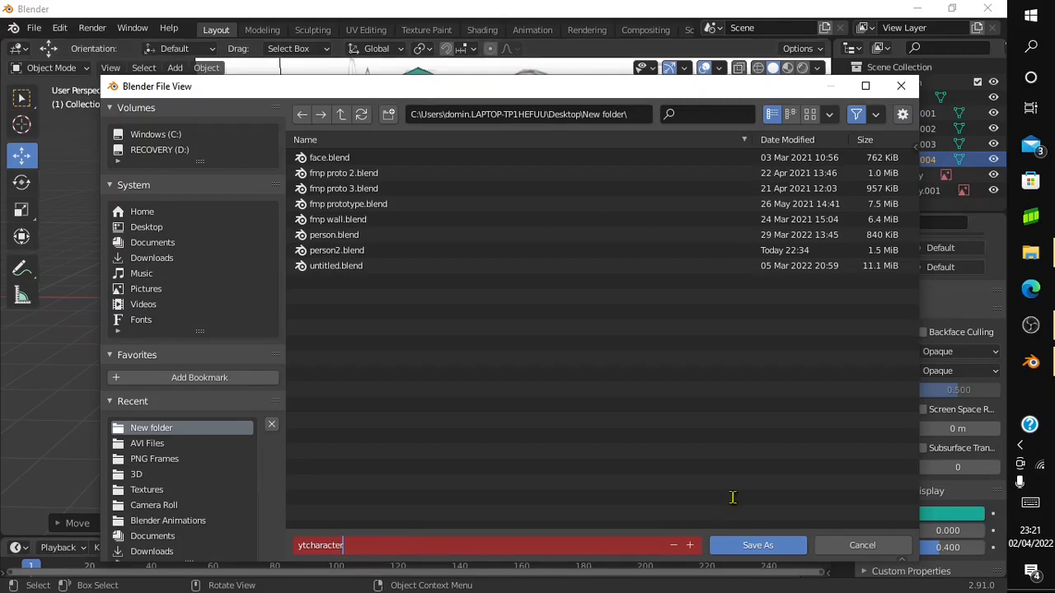
{"action": "left_click", "coordinate": [757, 545]}
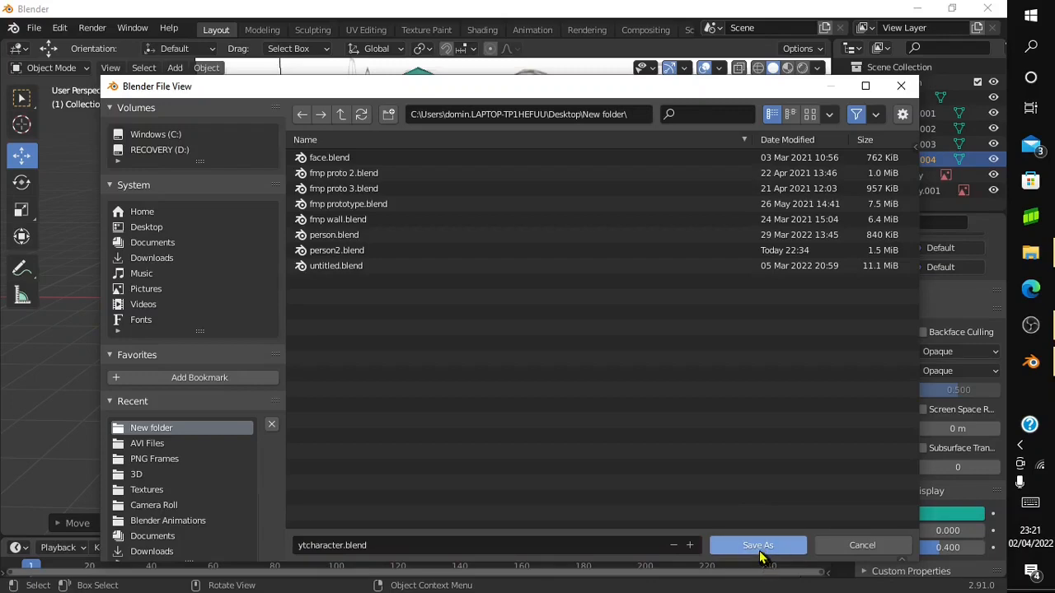
{"action": "left_click", "coordinate": [757, 546]}
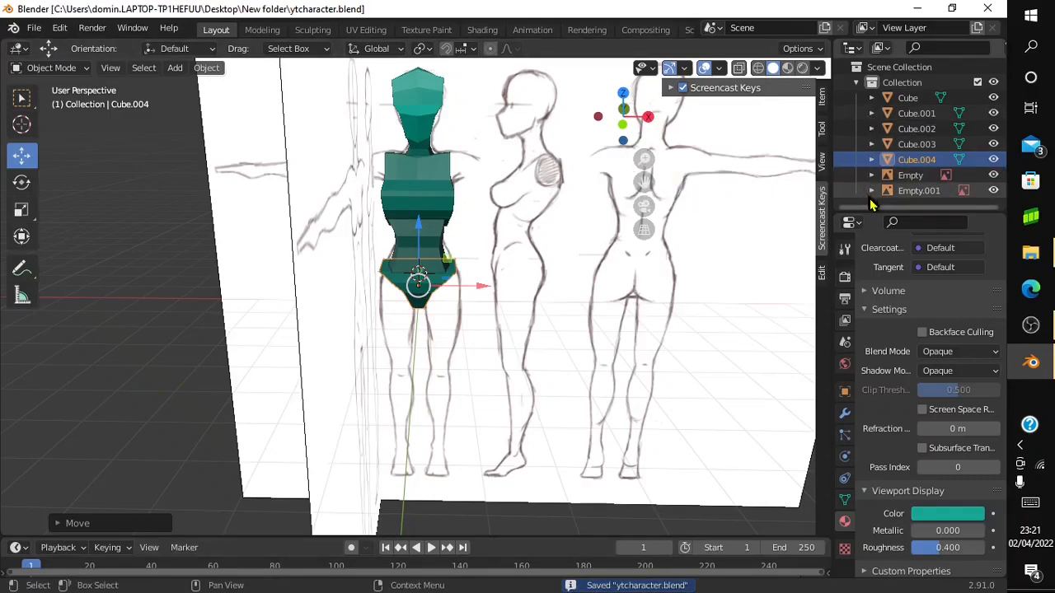
Enlarge the Outliner to show free space below the object list and add a new collection to the scene
{"action": "left_click", "coordinate": [871, 191]}
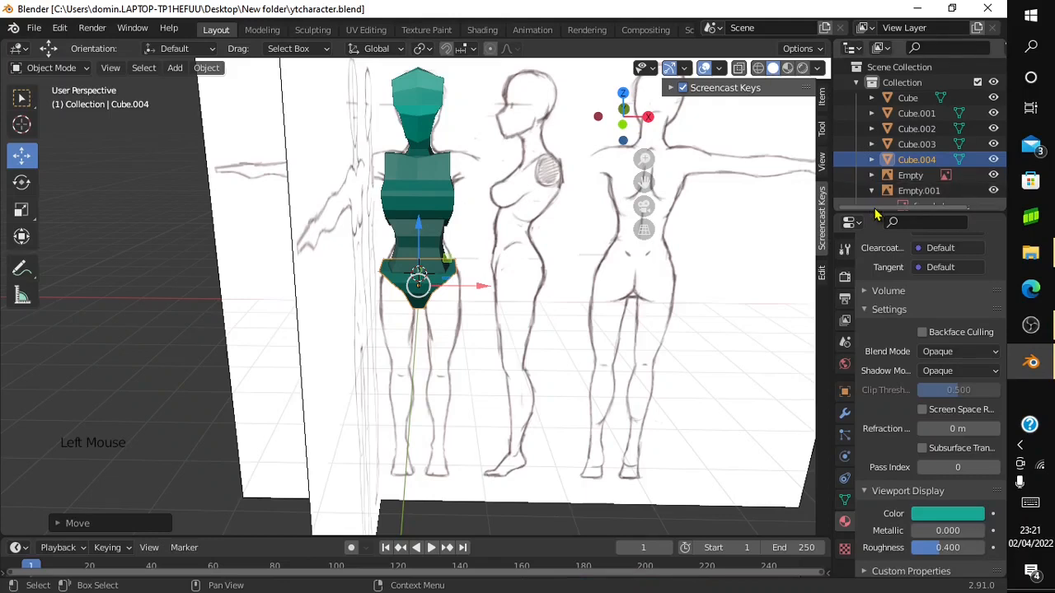
{"action": "left_click", "coordinate": [871, 191]}
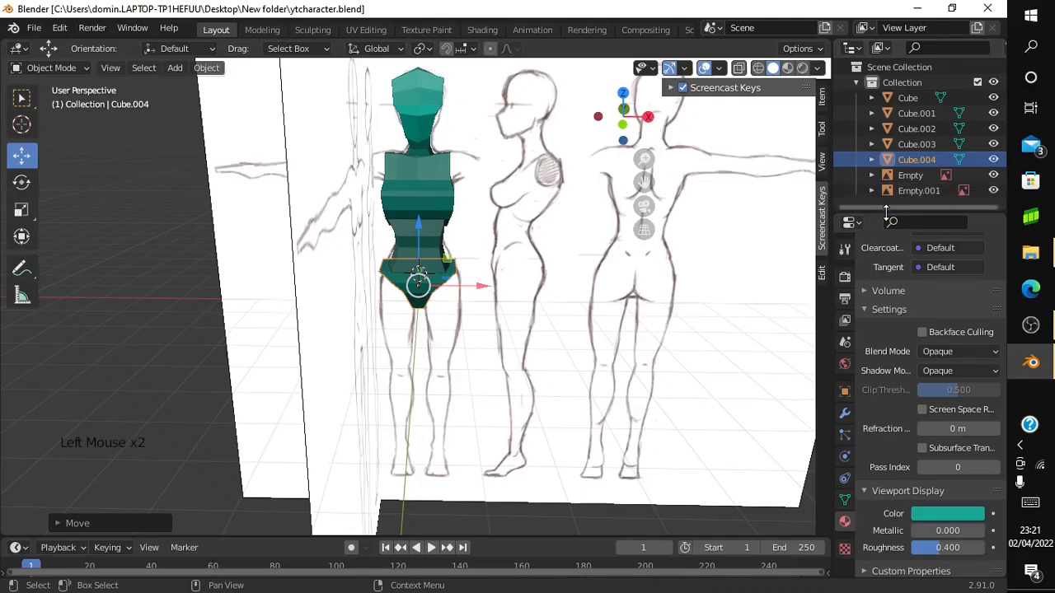
{"action": "left_click", "coordinate": [883, 223]}
{"action": "left_click_drag", "start_coordinate": [876, 211], "coordinate": [877, 290]}
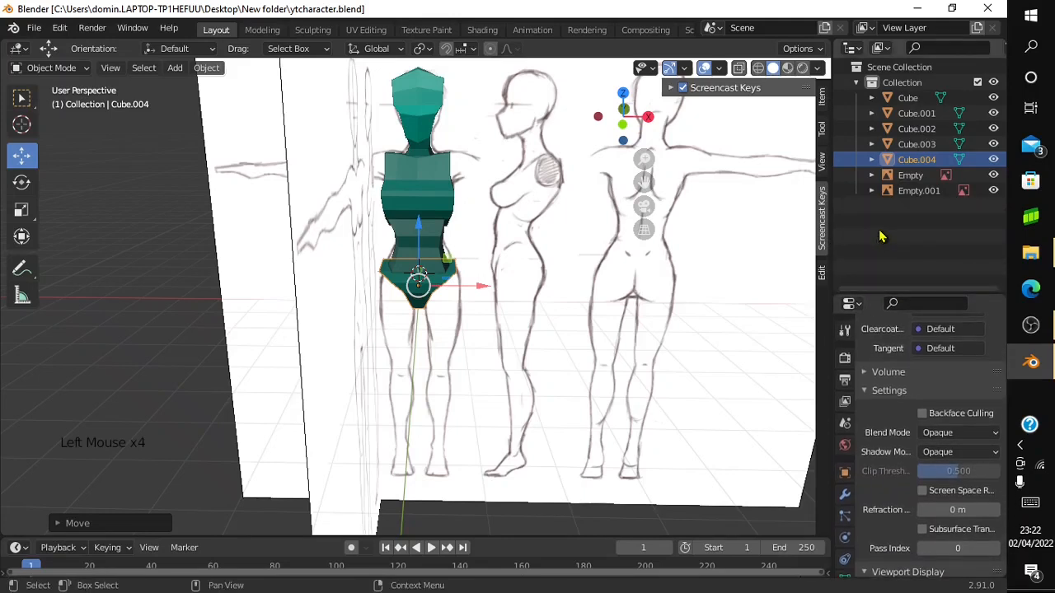
{"action": "right_click", "coordinate": [880, 236]}
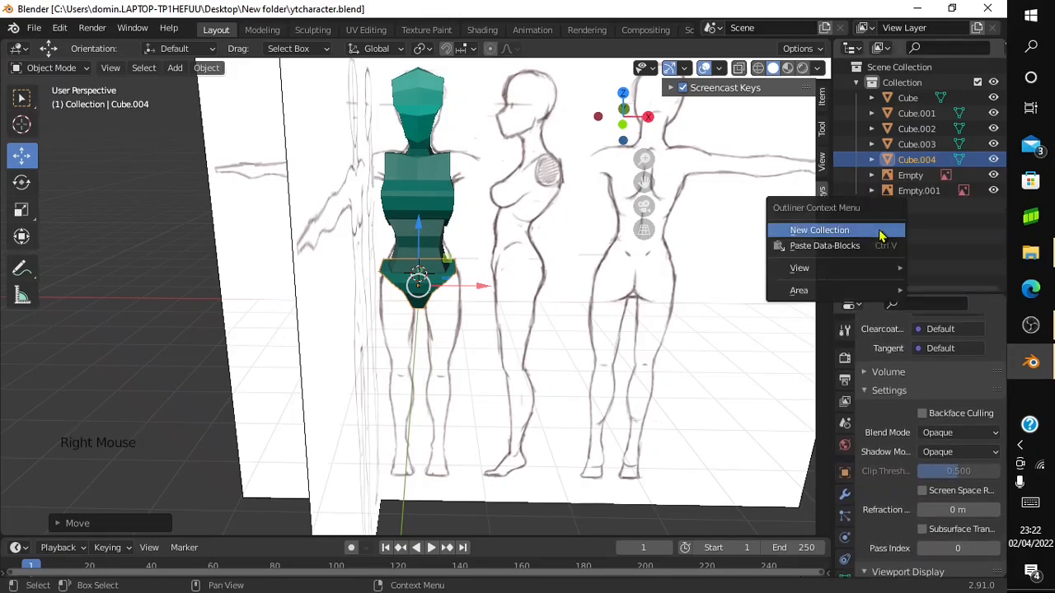
{"action": "left_click", "coordinate": [881, 233]}
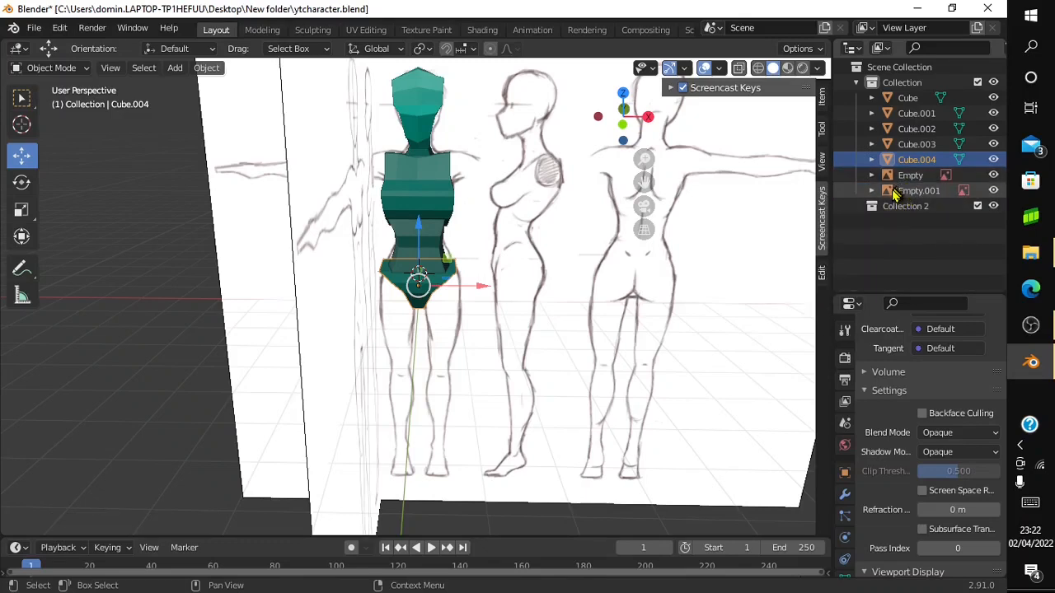
Move the reference images Empty and Empty.001 into Collection 2, collapse it, and make the original Collection active
{"action": "left_click", "coordinate": [854, 207]}
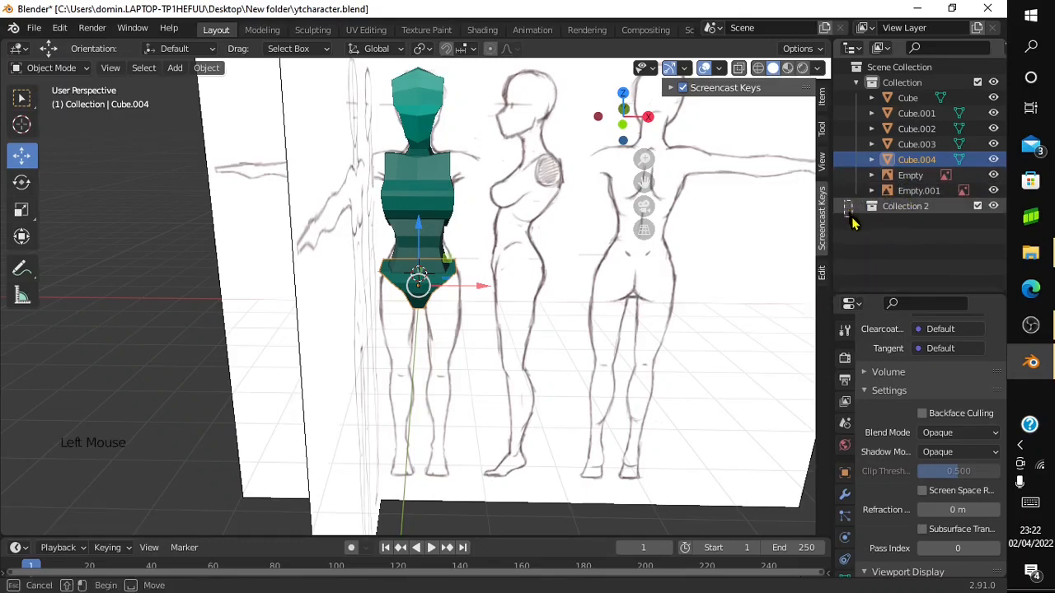
{"action": "left_click", "coordinate": [857, 174]}
{"action": "left_click_drag", "start_coordinate": [857, 175], "coordinate": [854, 202]}
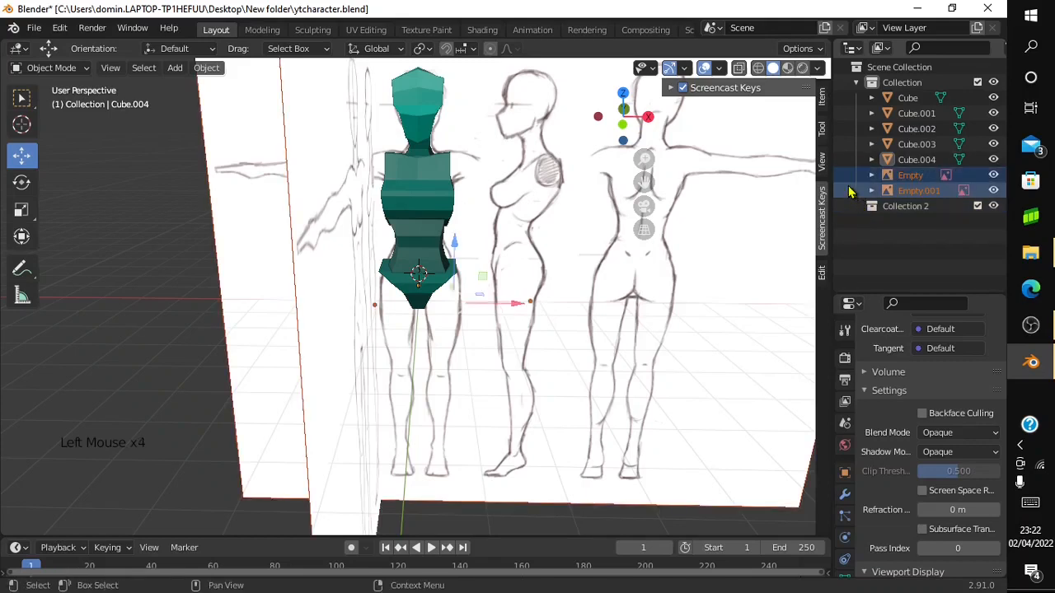
{"action": "left_click", "coordinate": [865, 190]}
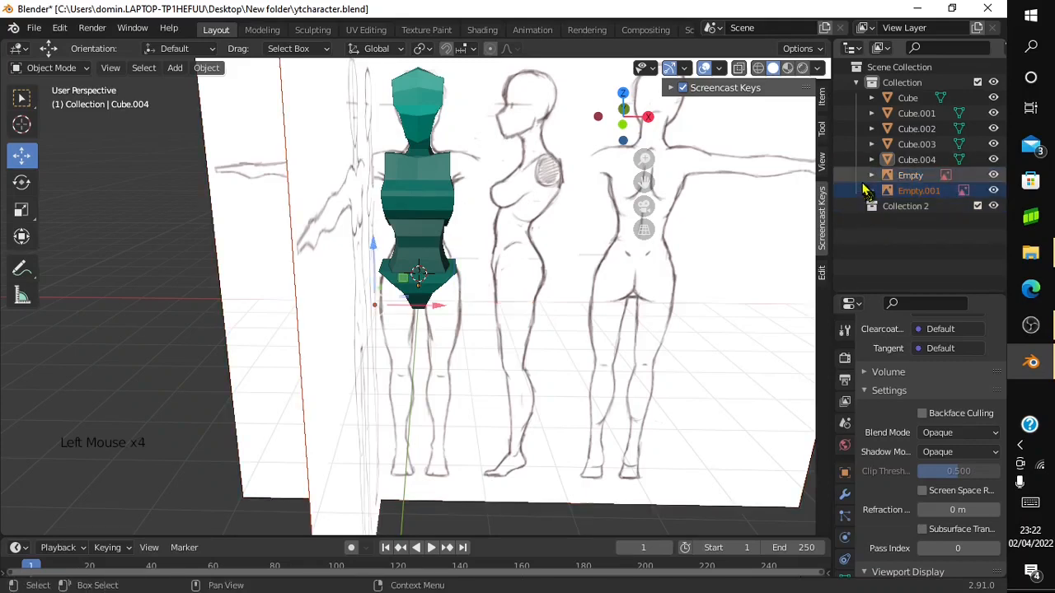
{"action": "left_click_drag", "start_coordinate": [863, 182], "coordinate": [901, 213]}
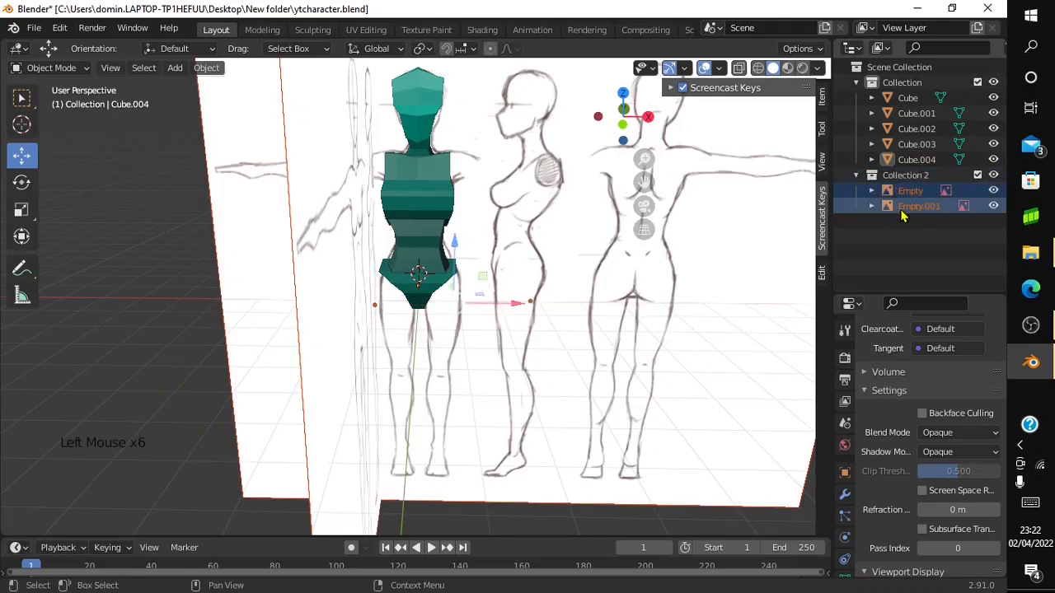
{"action": "left_click", "coordinate": [855, 176]}
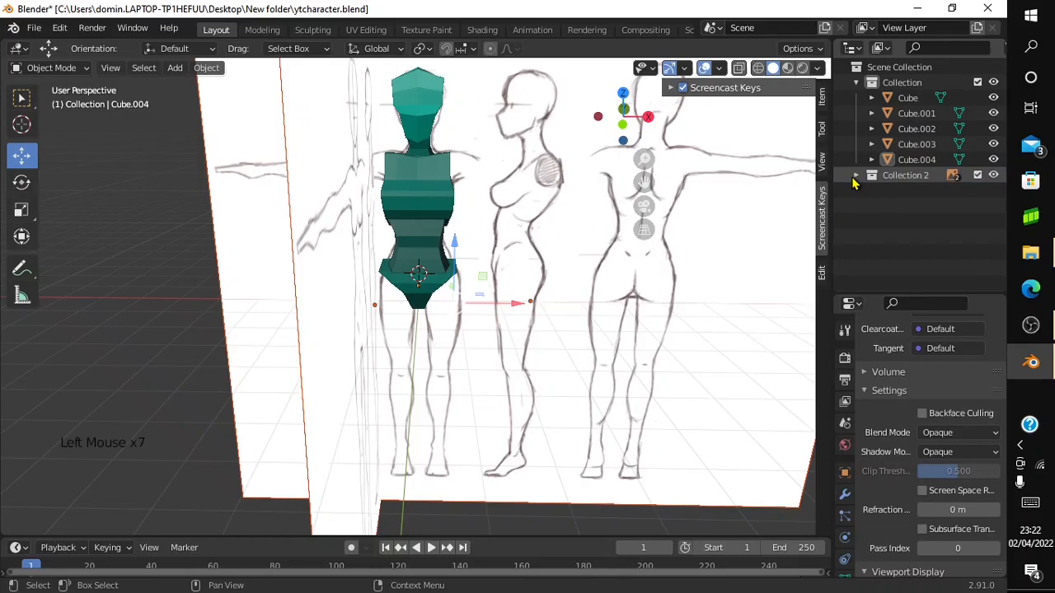
{"action": "left_click", "coordinate": [902, 82]}
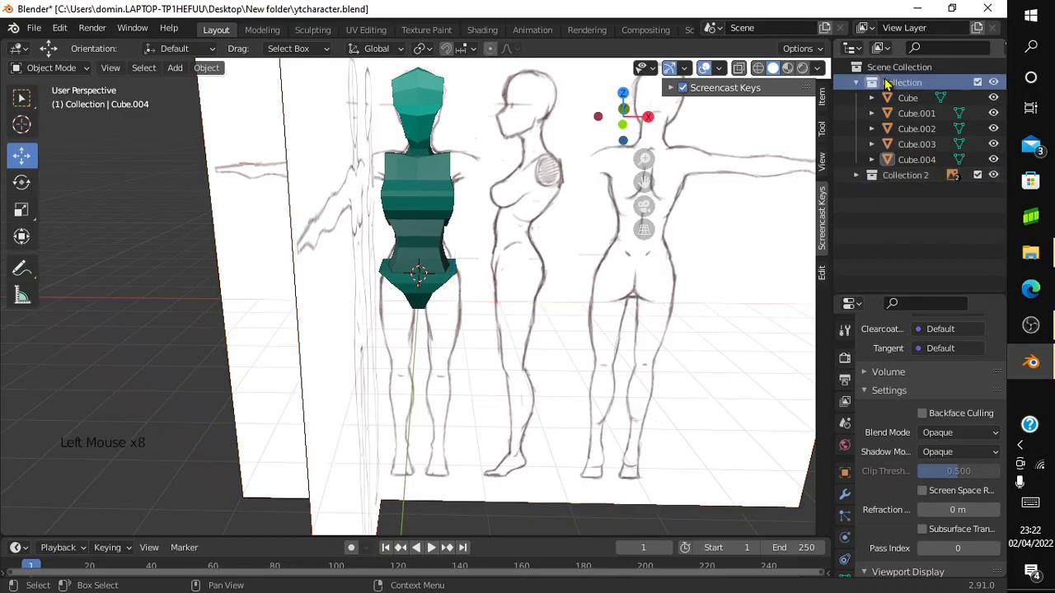
{"action": "left_click", "coordinate": [494, 525]}
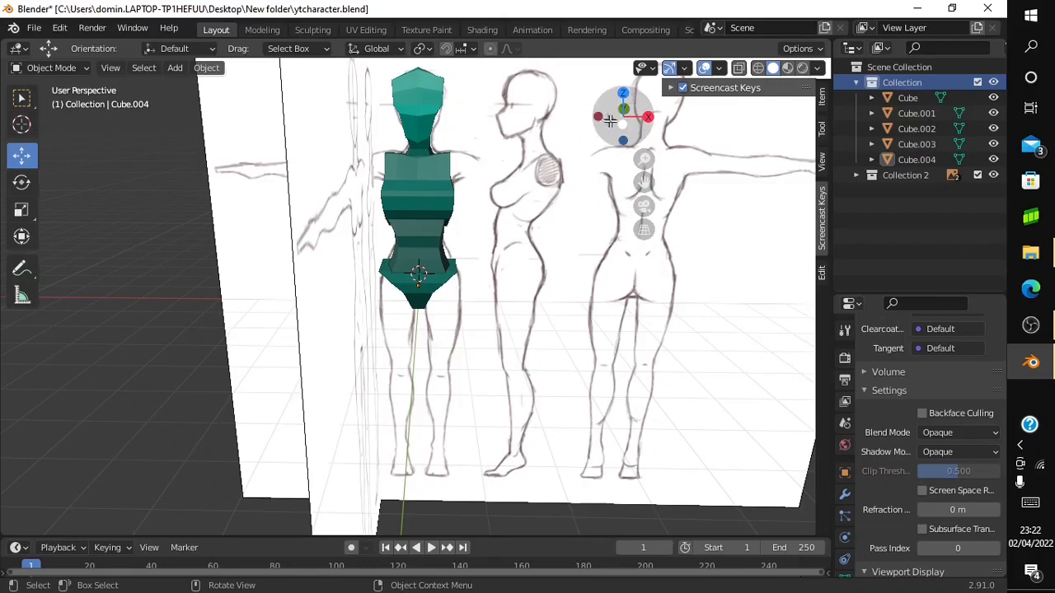
{"action": "left_click_drag", "start_coordinate": [596, 113], "coordinate": [618, 130]}
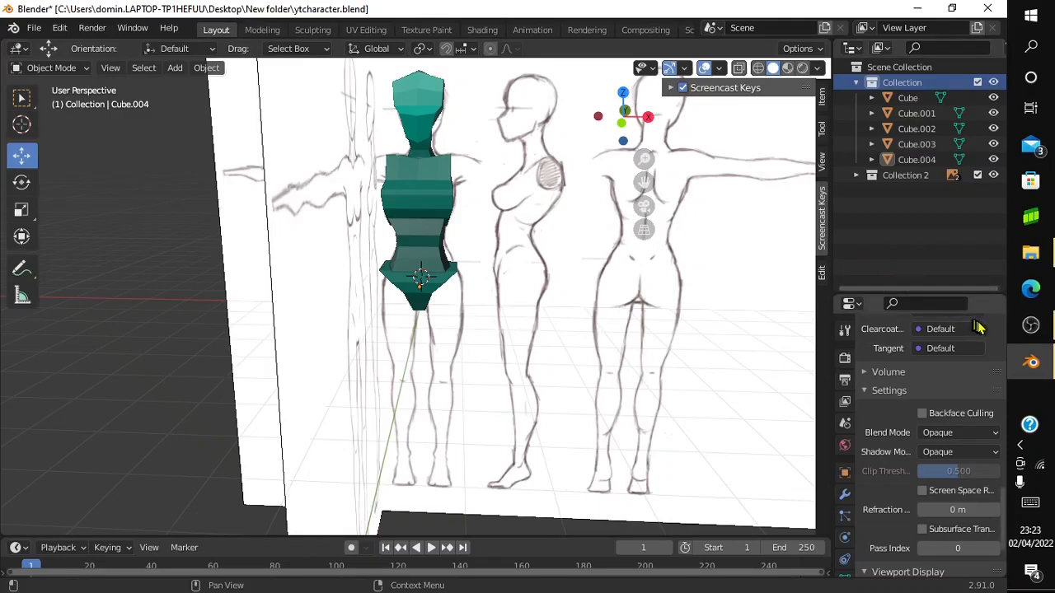
{"action": "mouse_move", "coordinate": [1011, 357]}
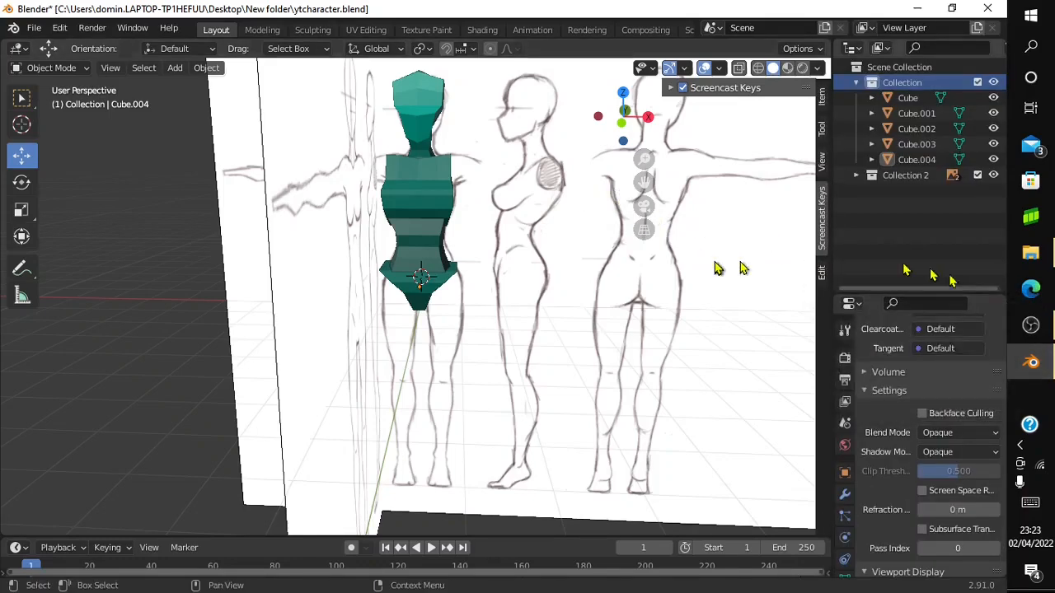
{"action": "left_click", "coordinate": [1030, 327]}
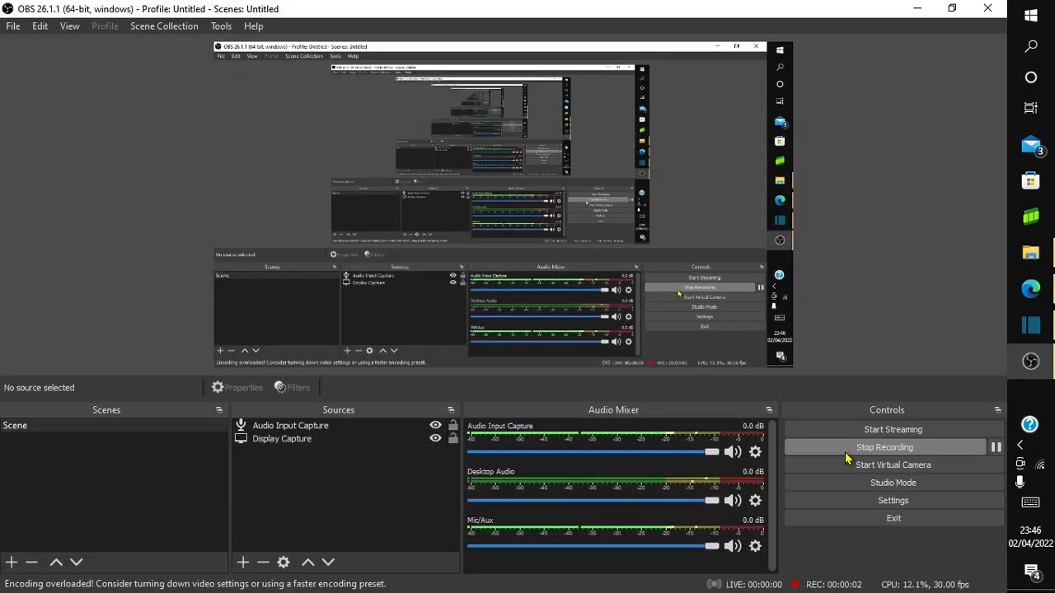